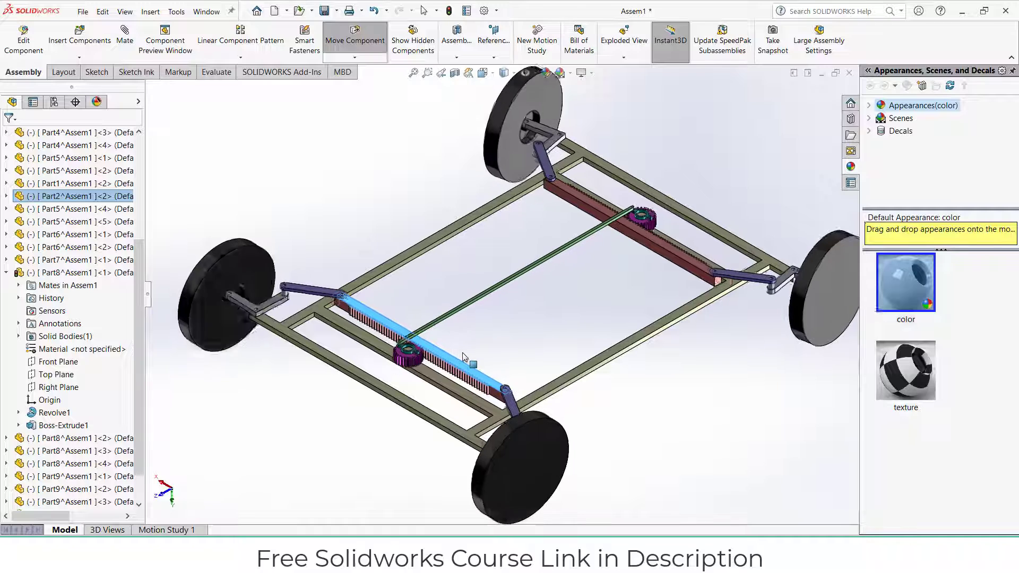
Slide the two steering racks in the bottom view to examine how the gears, links and wheels move together
key("Escape")
key("ctrl+6")
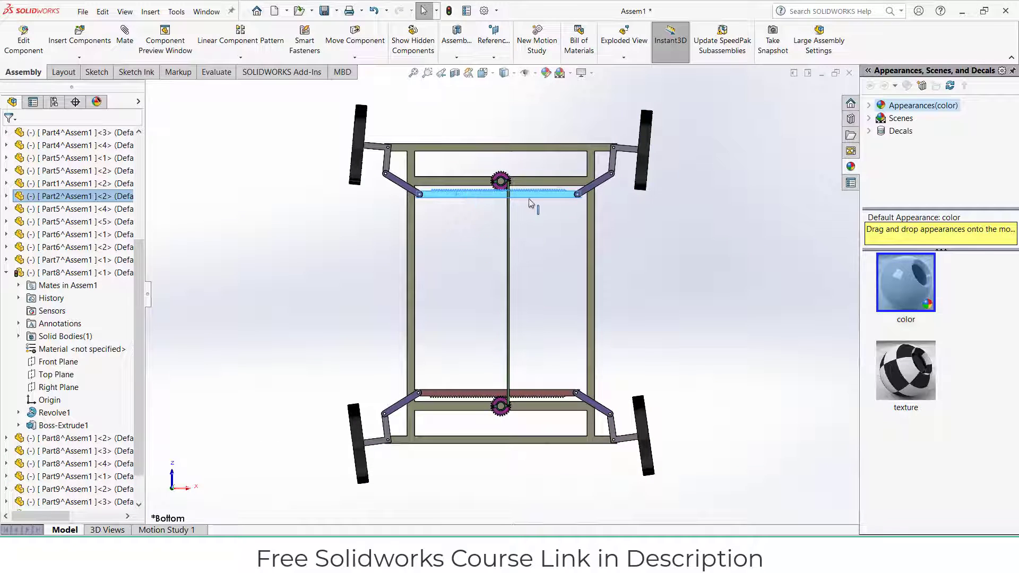
left_click_drag(531, 203, 545, 199)
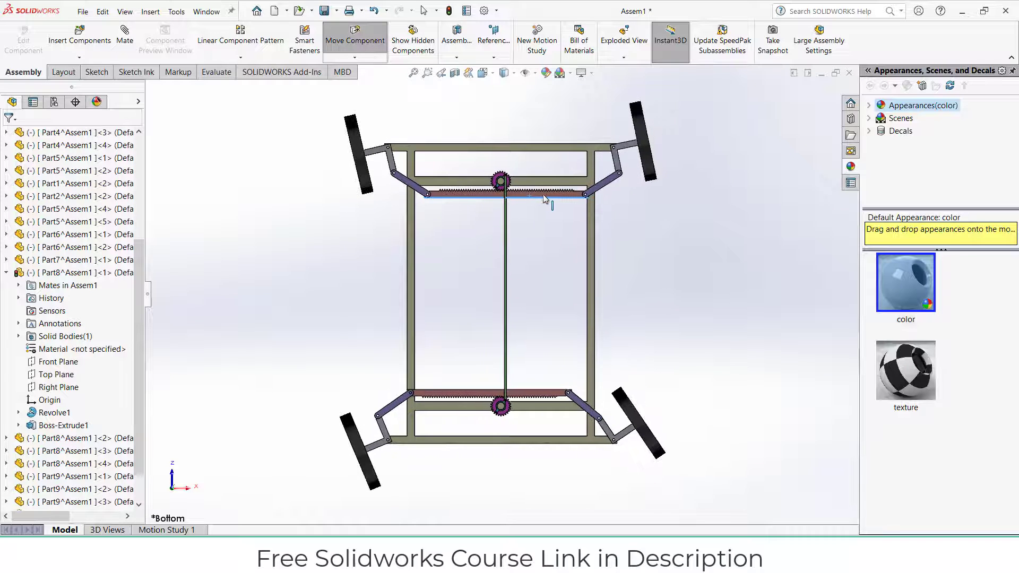
scroll(550, 199, "down", 10)
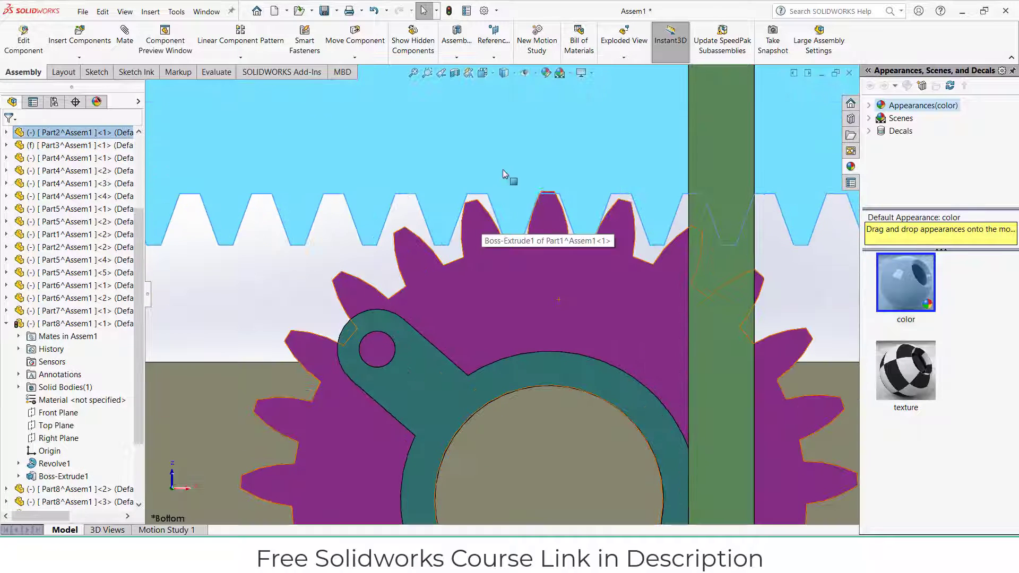
mouse_move(528, 165)
left_mouse_down()
mouse_move(540, 163)
mouse_move(511, 166)
left_mouse_up()
scroll(511, 167, "up", 8)
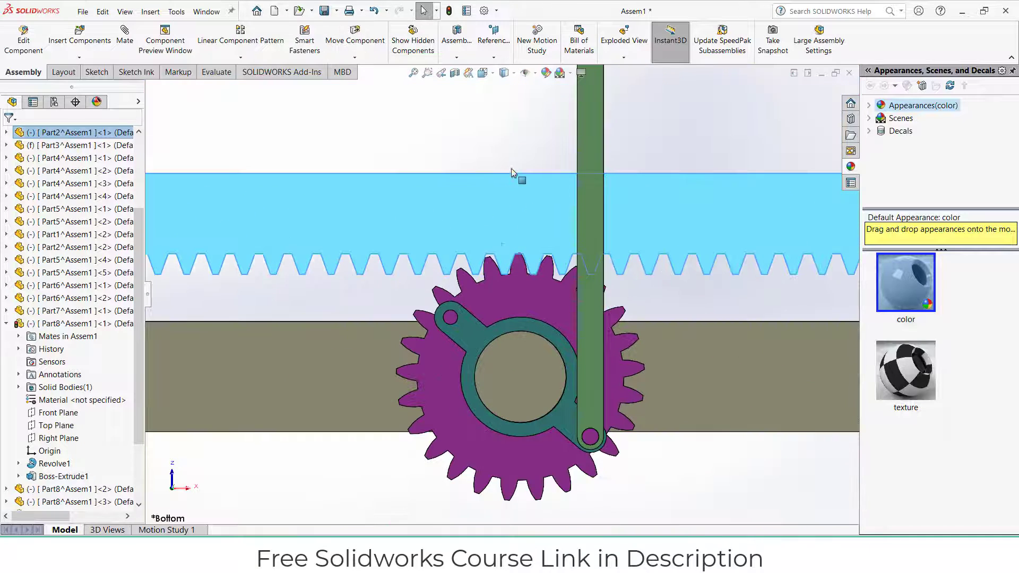
left_click_drag(562, 216, 664, 229)
key("Escape")
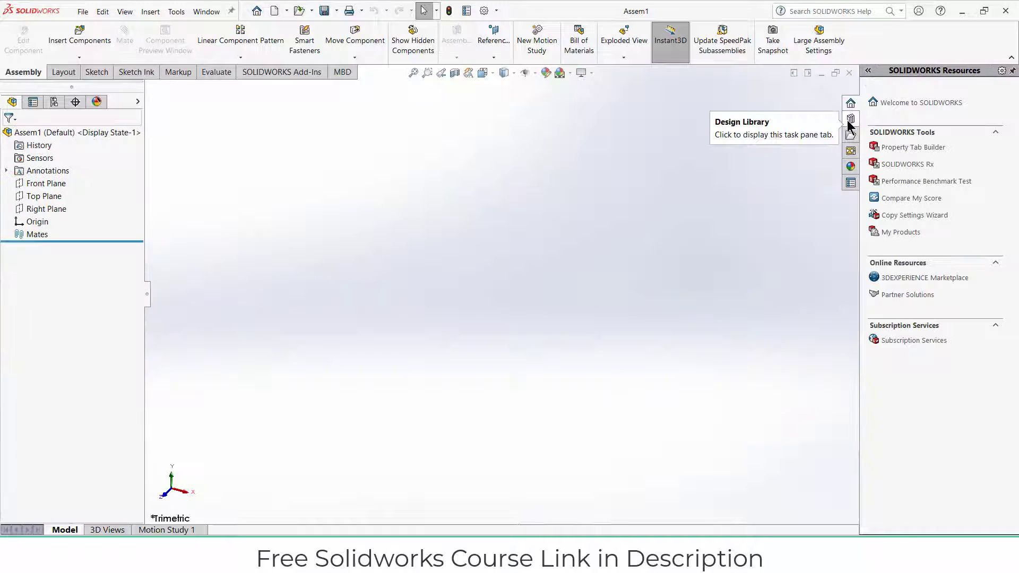
Activate the Toolbox add-in for the new assembly
left_click(848, 123)
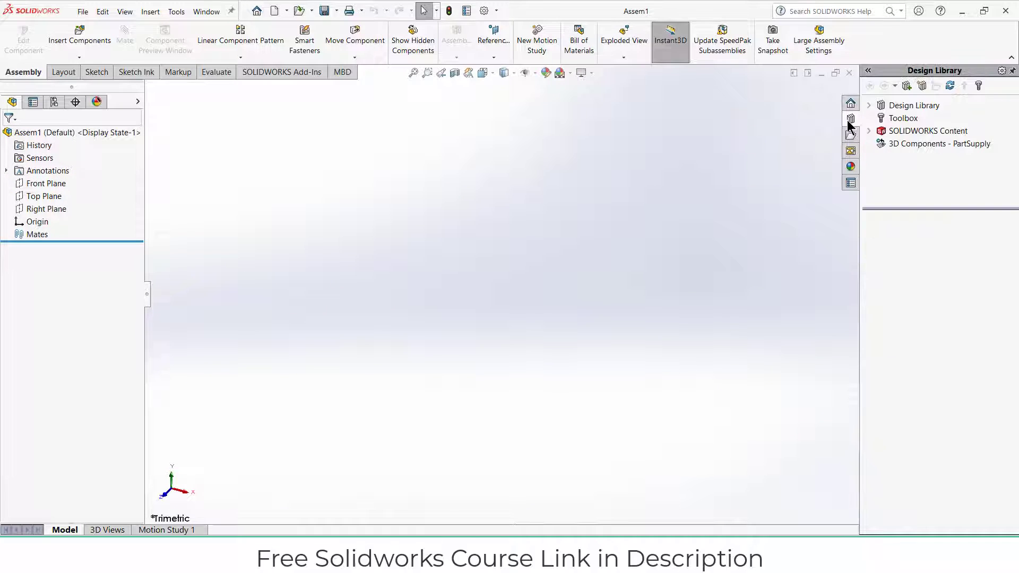
left_click(916, 119)
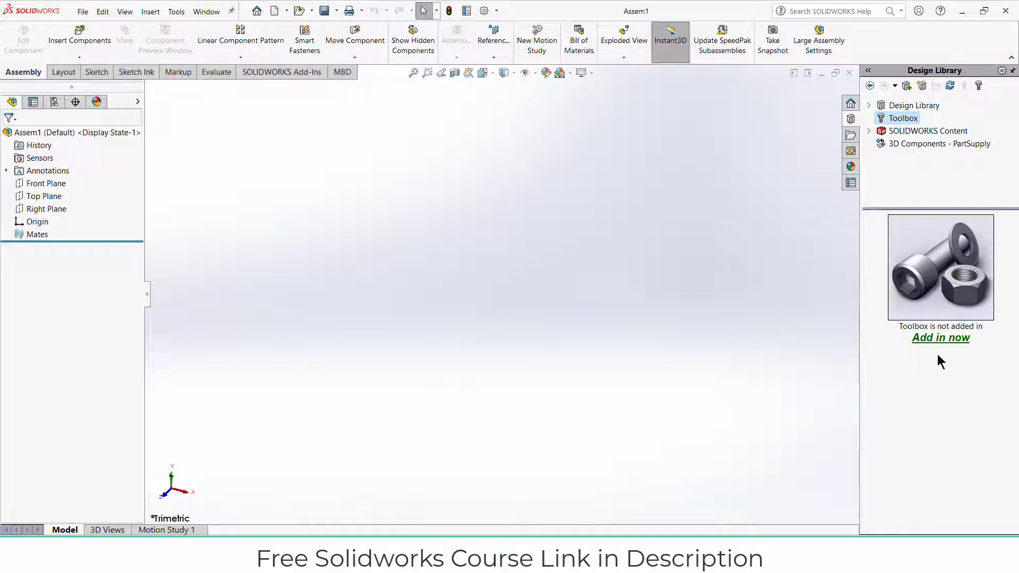
left_click(941, 339)
Insert one ANSI Metric spur gear from the Toolbox power transmission gears, with module 1, 25 teeth, pressure angle 20 and face width 10
scroll(967, 405, "down", 5)
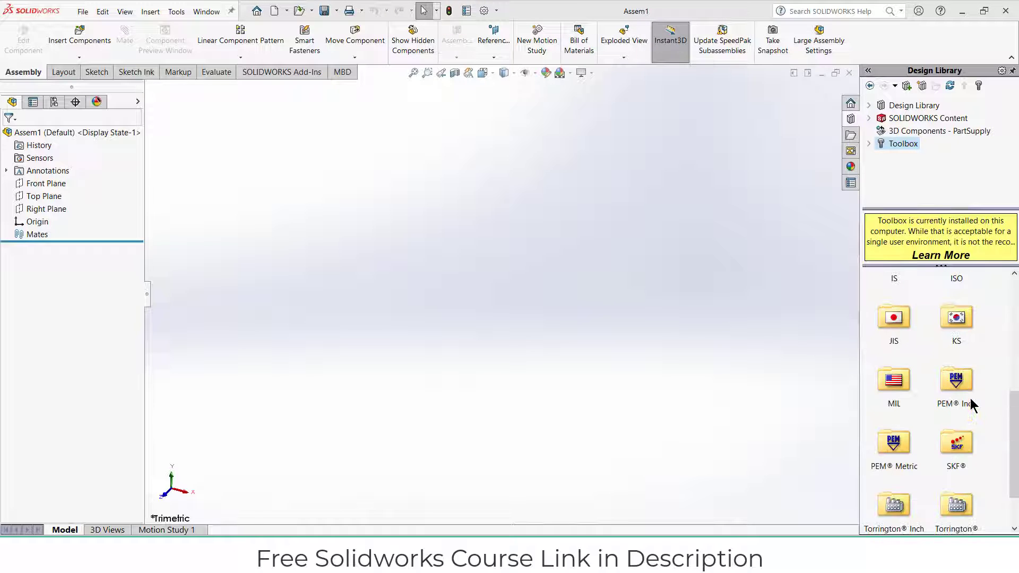
scroll(973, 406, "up", 4)
scroll(971, 402, "up", 3)
double_click(893, 351)
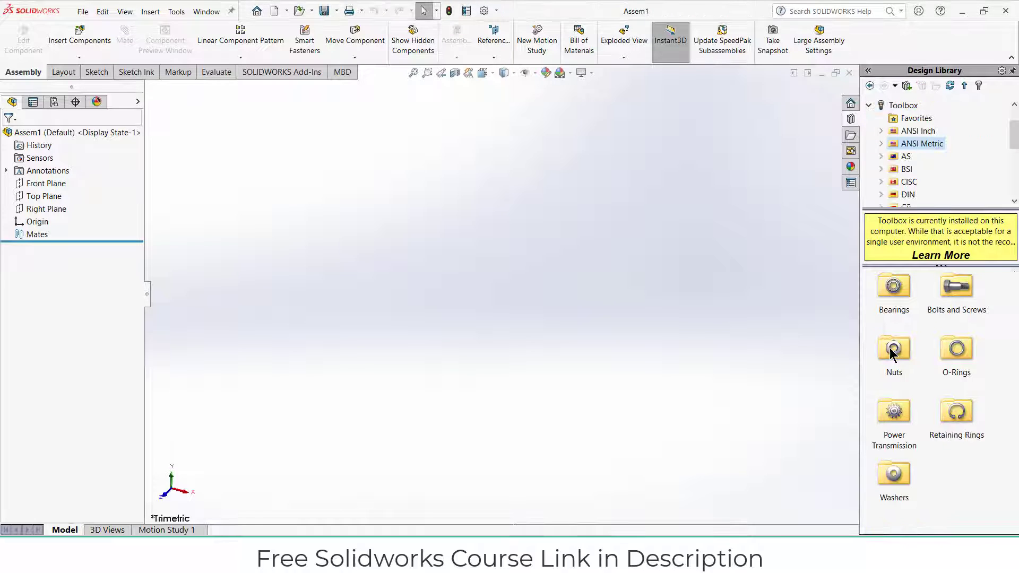
double_click(895, 414)
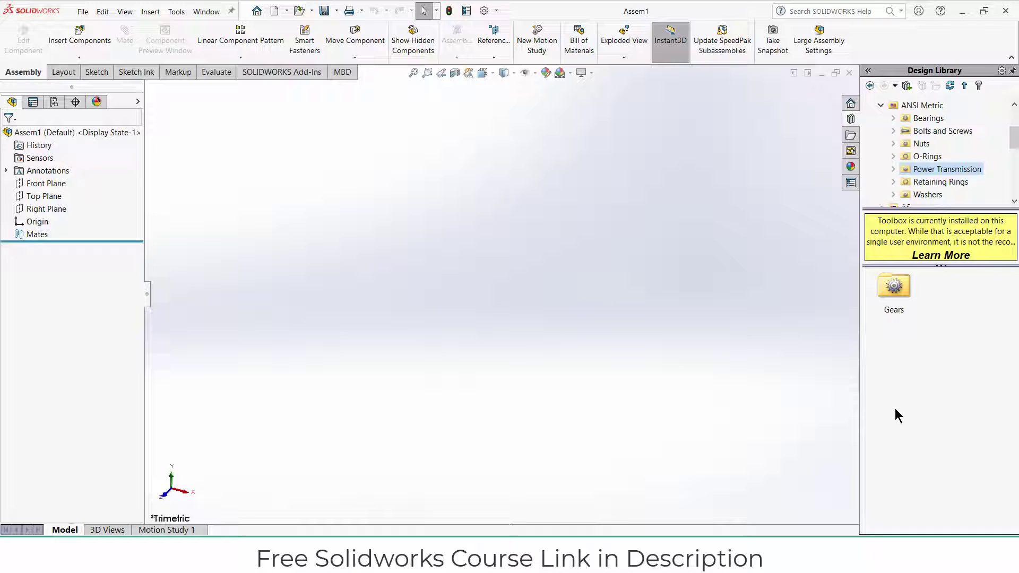
double_click(893, 304)
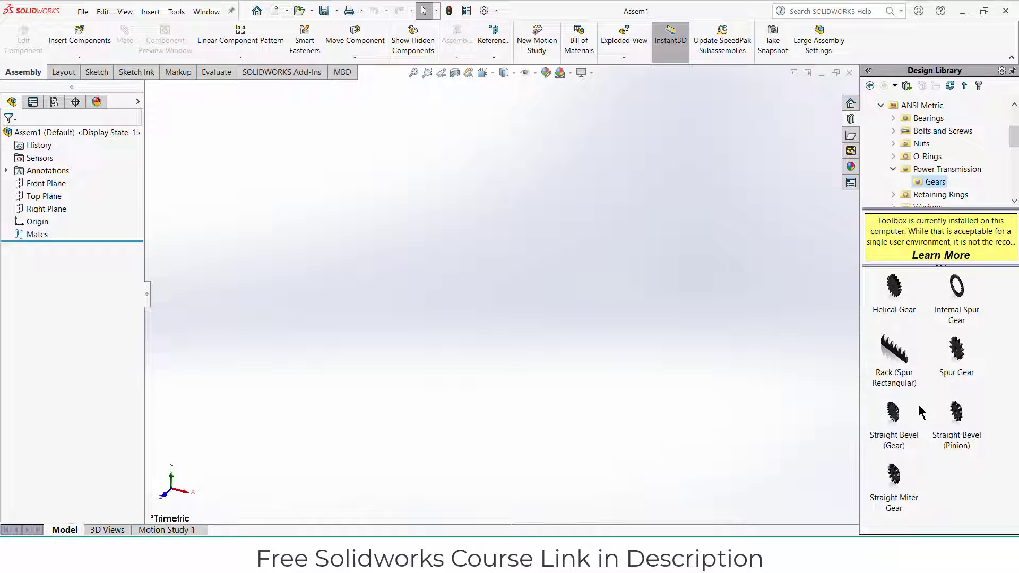
left_click_drag(956, 351, 431, 276)
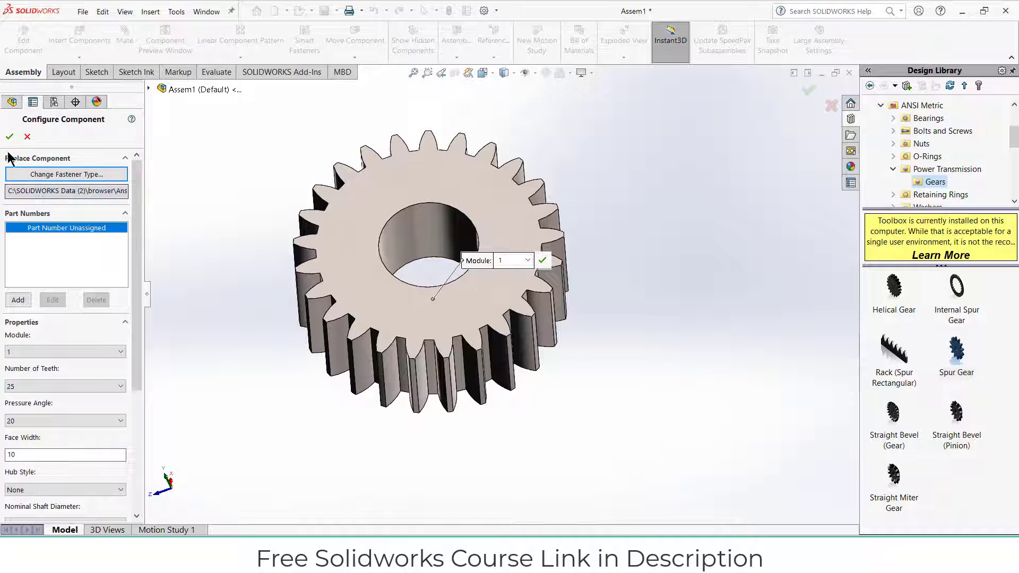
left_click(9, 136)
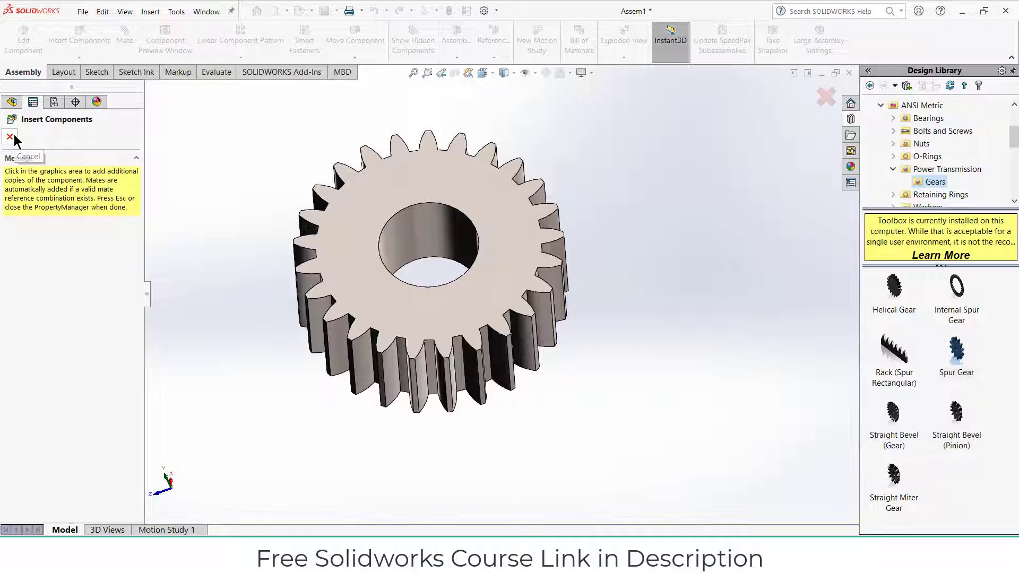
left_click(11, 137)
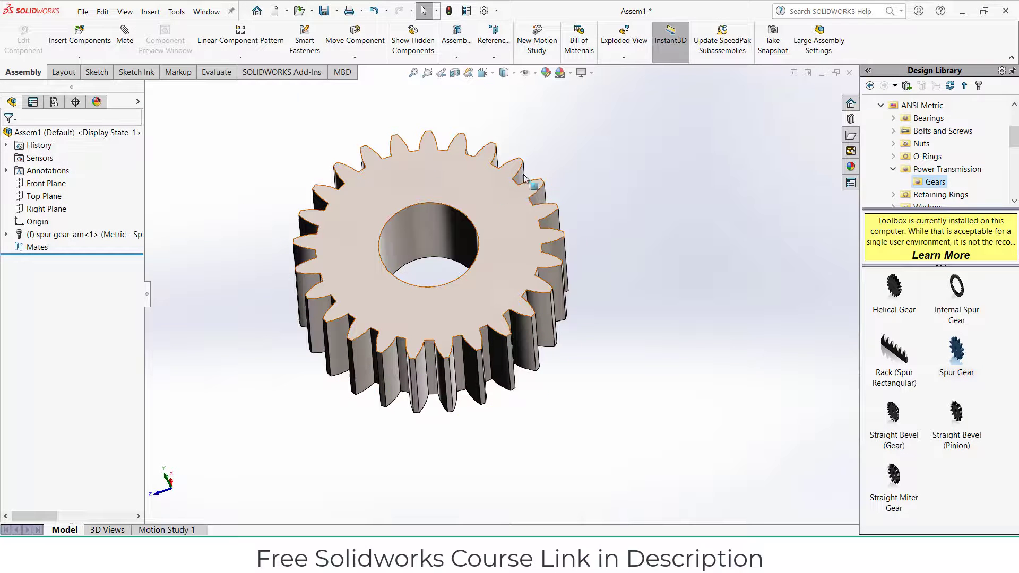
Start a sketch on the gear's flat face and convert its toothed outline into sketch entities
left_click(535, 186)
left_click(538, 159)
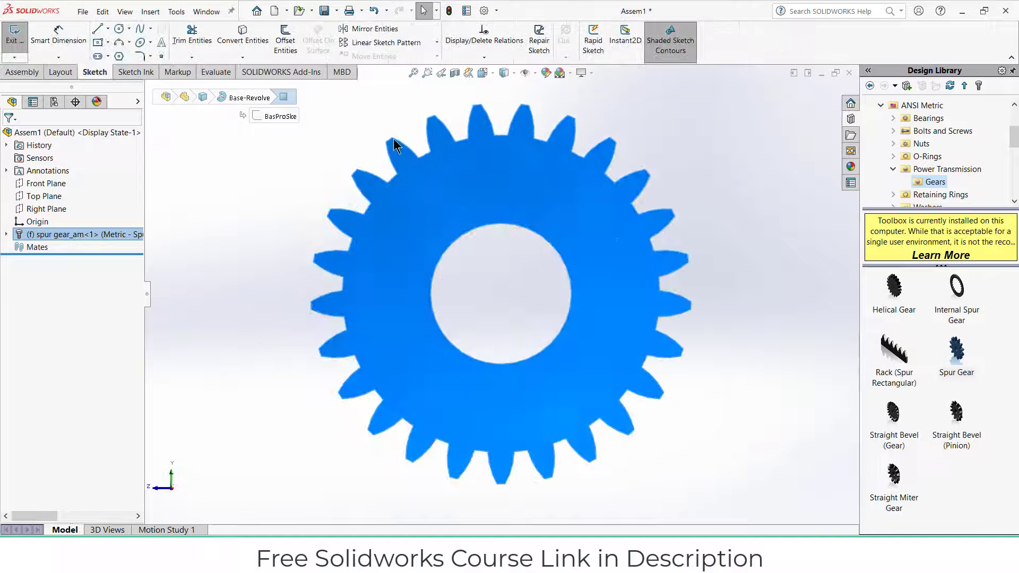
left_click(243, 35)
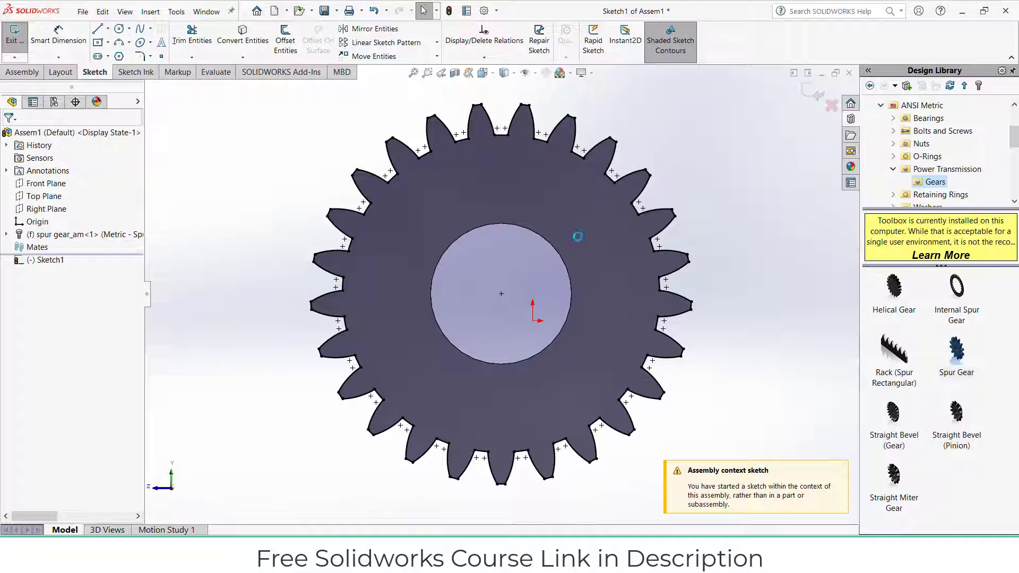
Copy all entities of the converted gear outline and exit the sketch
key("ctrl+a")
key("ctrl+c")
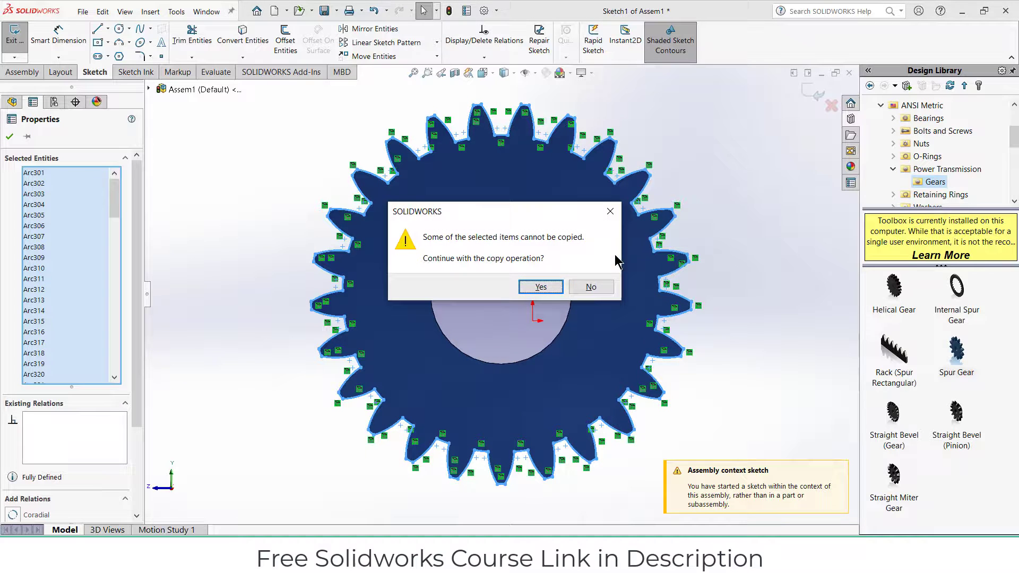
left_click(552, 292)
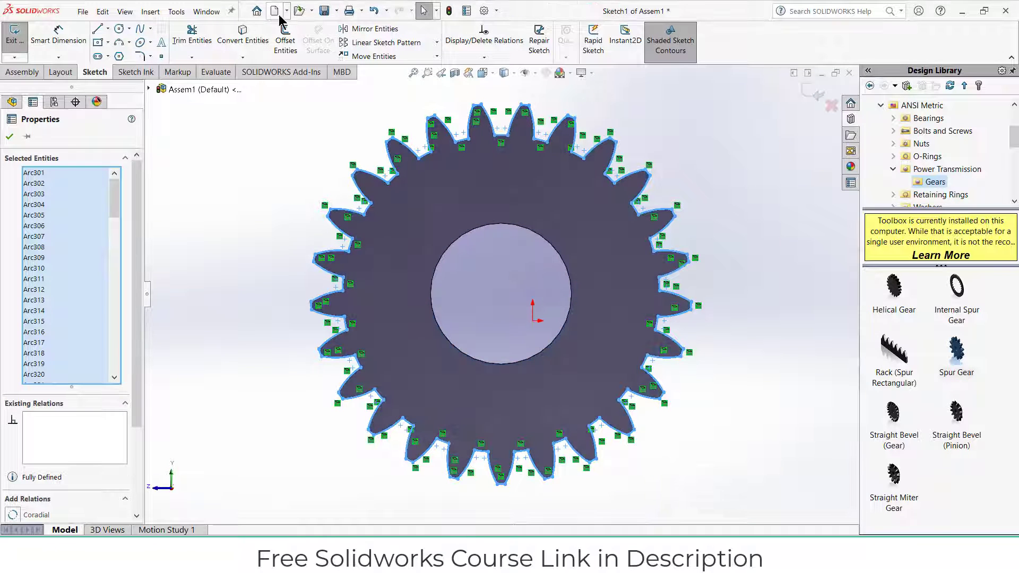
key("Escape")
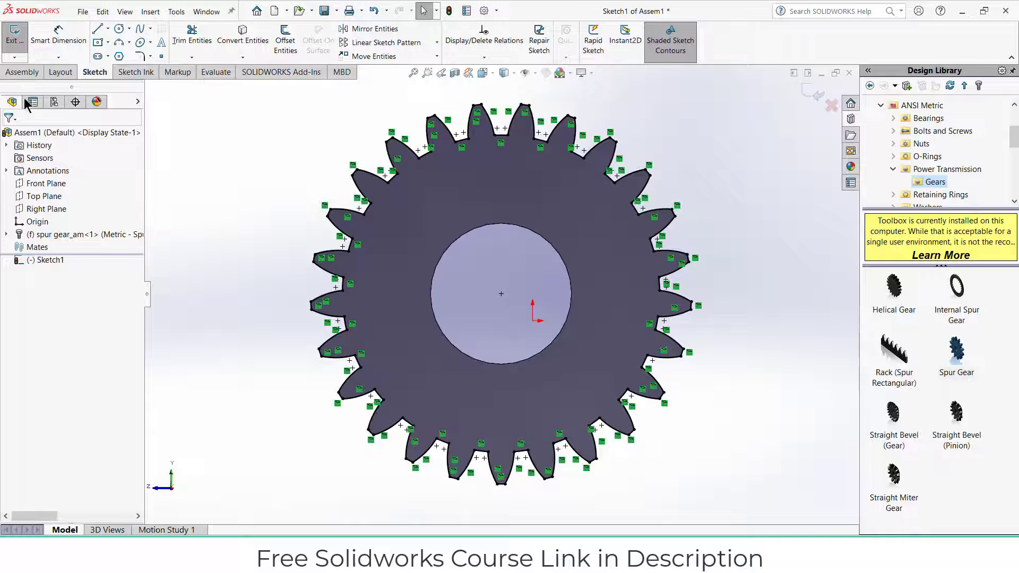
left_click(39, 73)
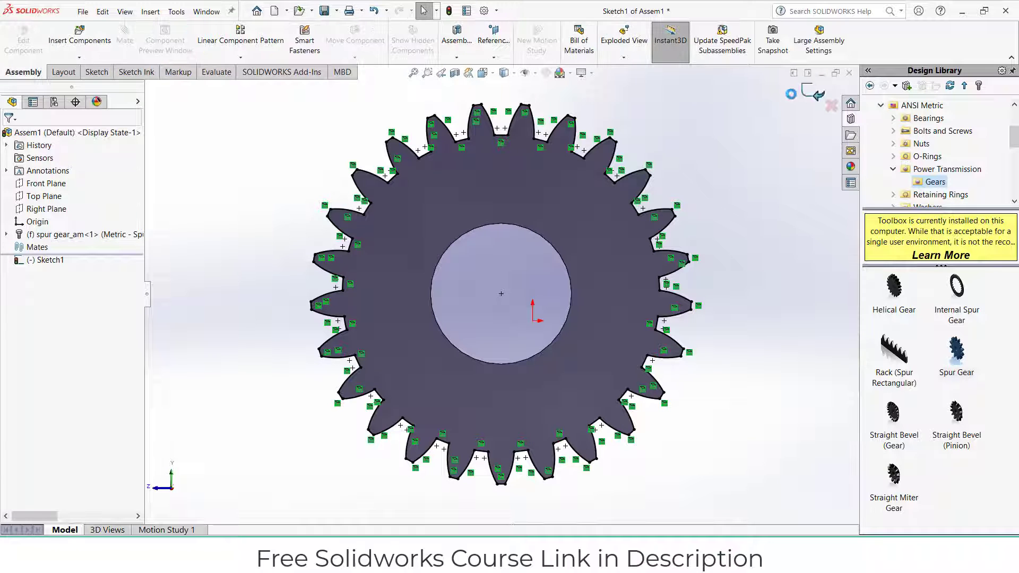
left_click(812, 93)
Create a new part in the assembly on the Right Plane and paste the copied gear outline into its sketch
left_click(92, 59)
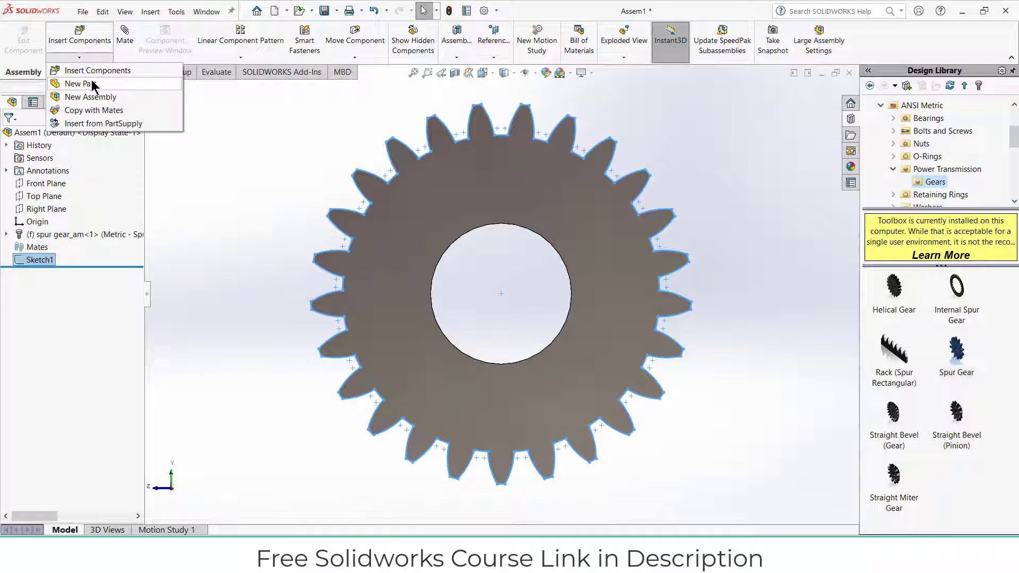
left_click(94, 85)
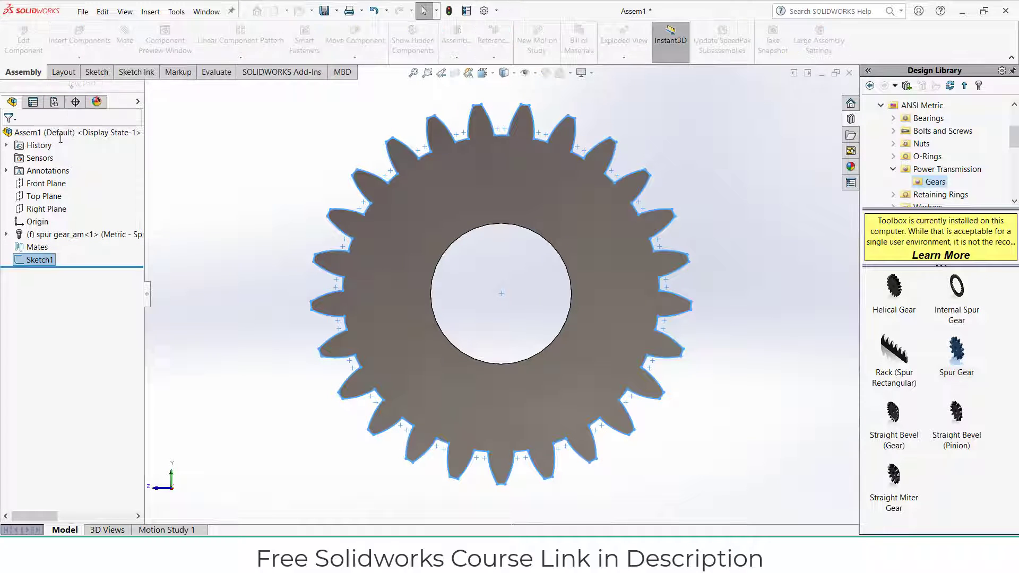
left_click(47, 210)
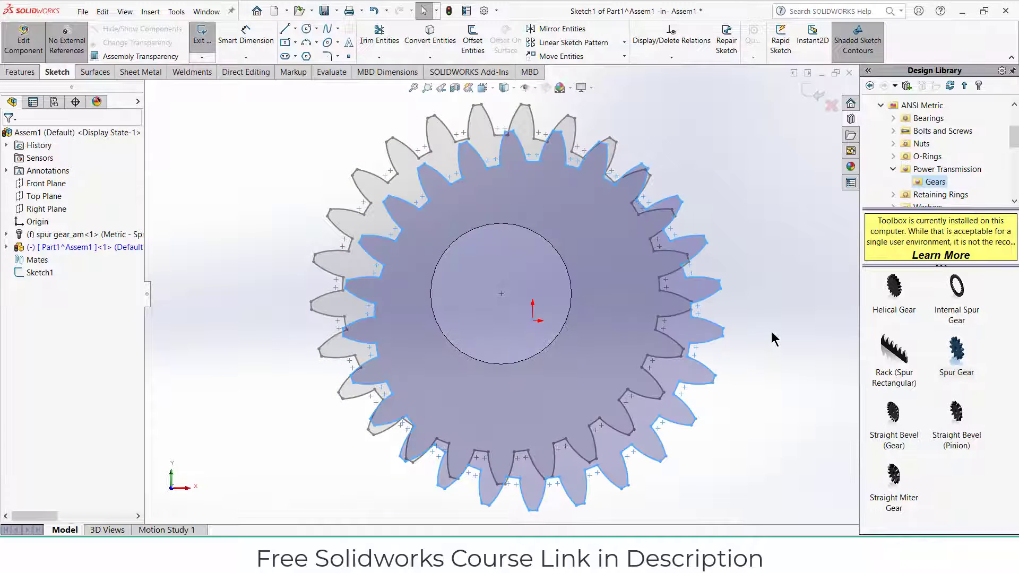
Extrude the pasted gear outline as a blind boss 10 mm deep
left_click(23, 72)
left_click(203, 52)
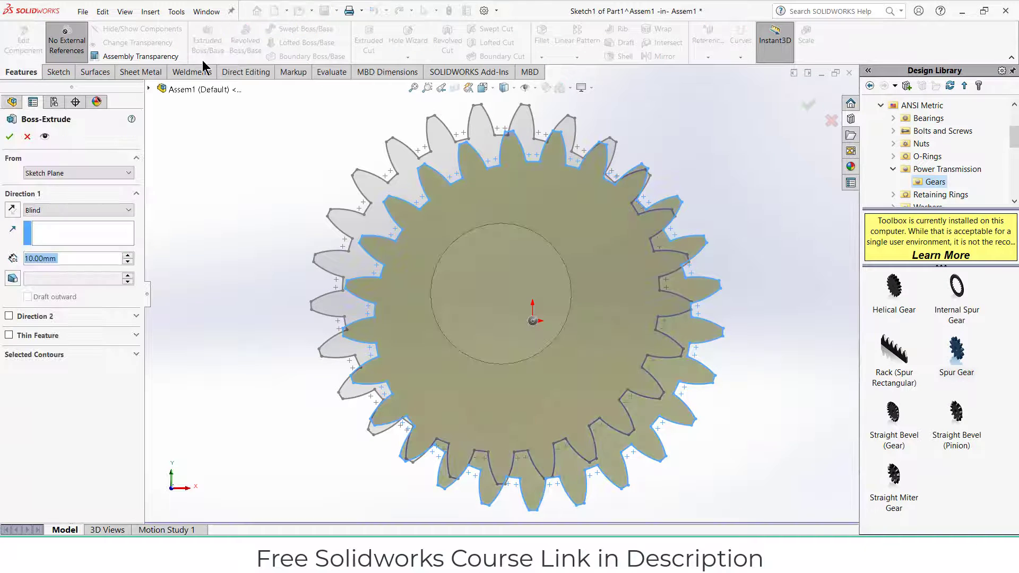
left_click(10, 136)
Sketch a circle centred on the origin on the new gear's front face and set its diameter to 10 mm
left_click(558, 269)
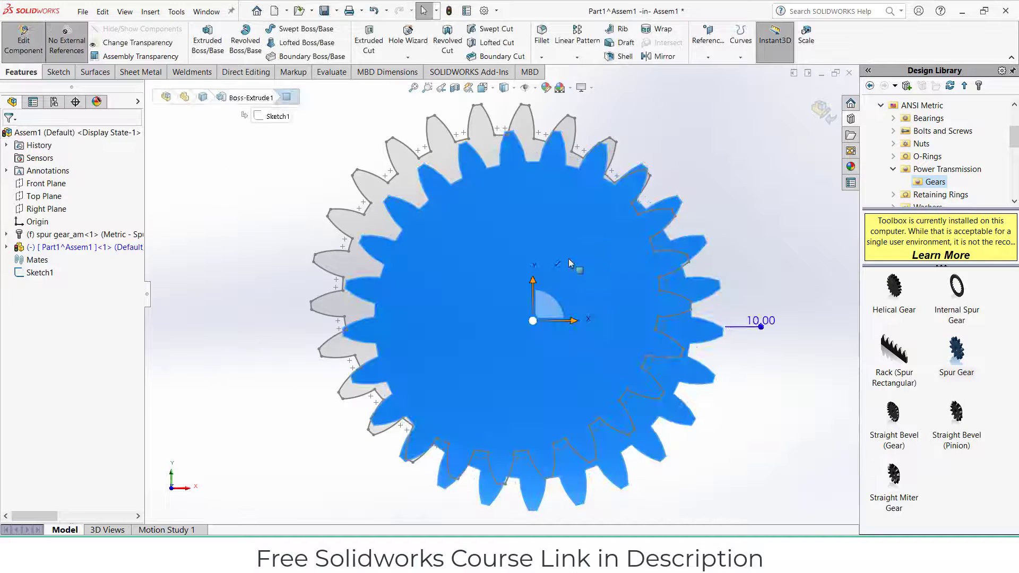
left_click(609, 233)
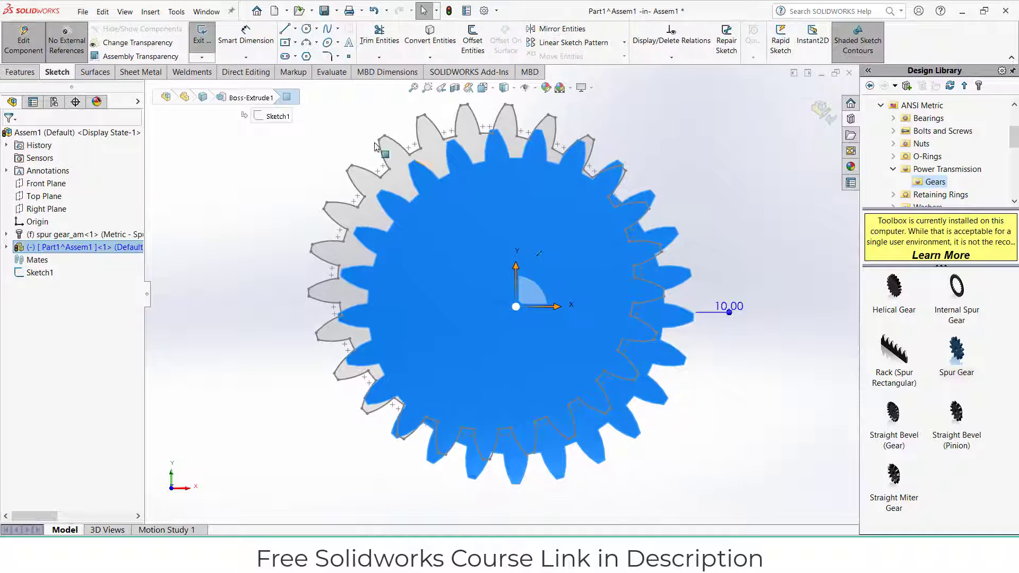
left_click(306, 30)
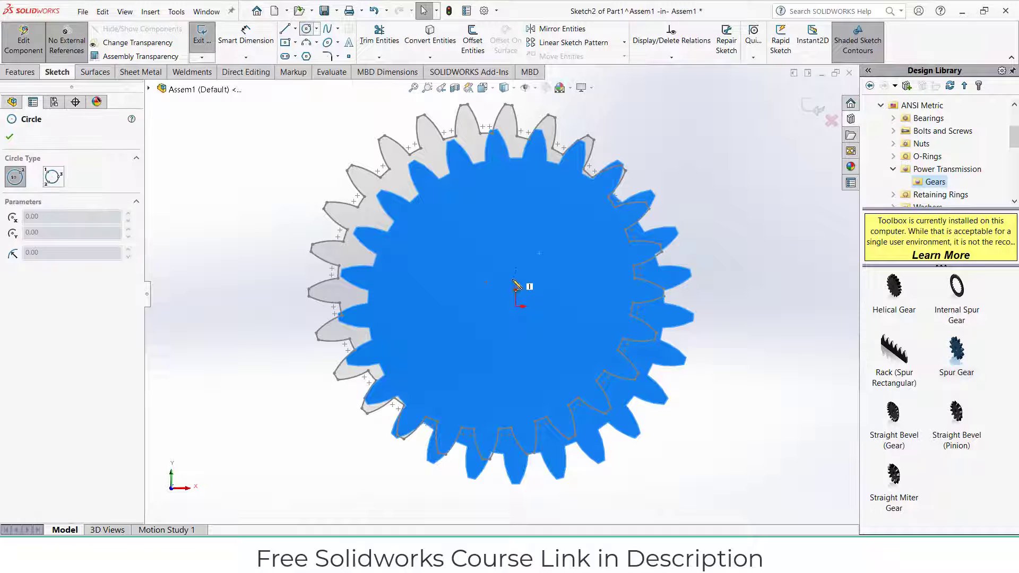
left_click(516, 307)
left_click(566, 266)
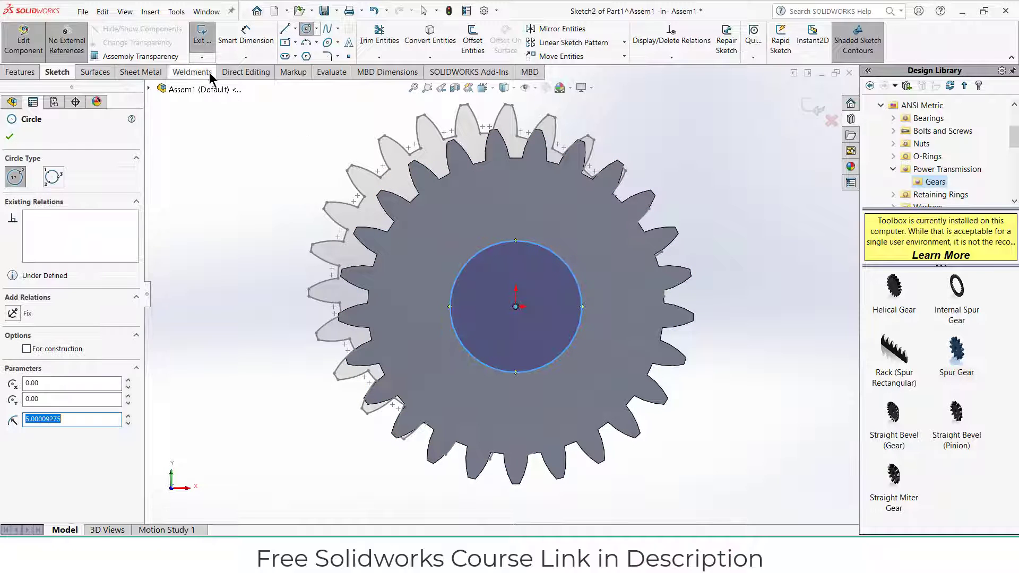
key("Escape")
left_click(568, 269)
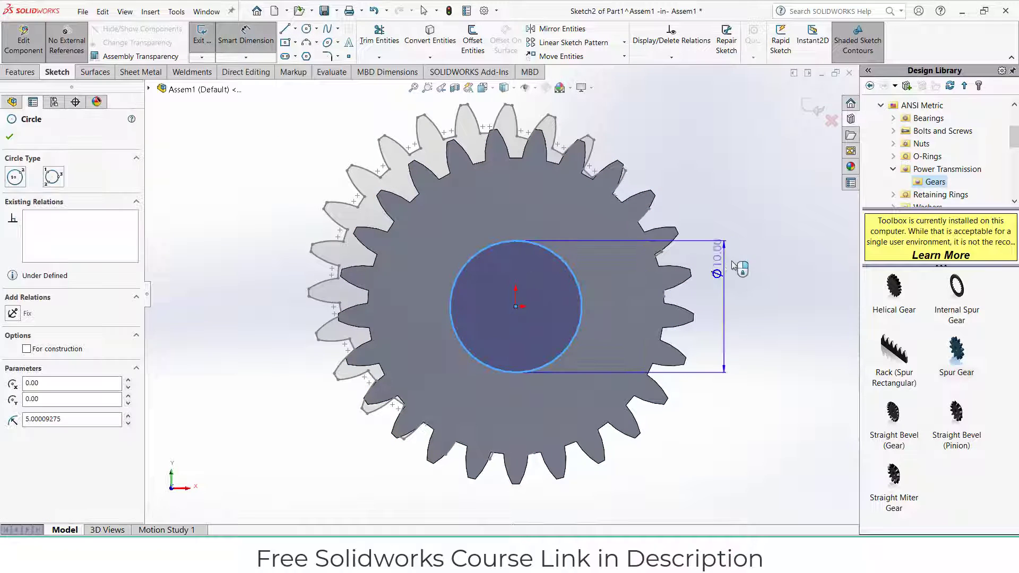
left_click(736, 268)
type("10")
key("Return")
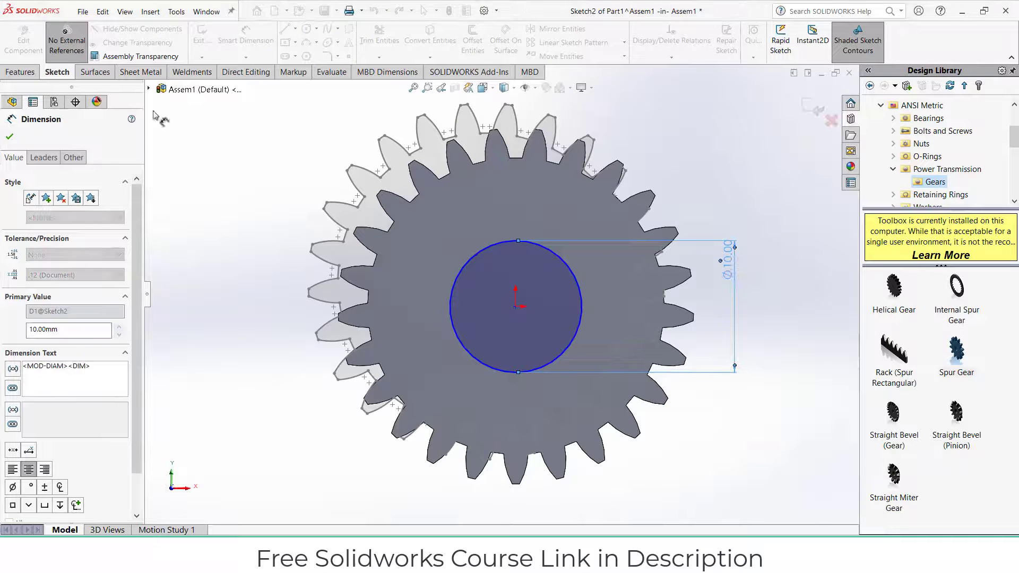
Cut the circle Through All to make the gear's bore, and finish editing the part
left_click(18, 73)
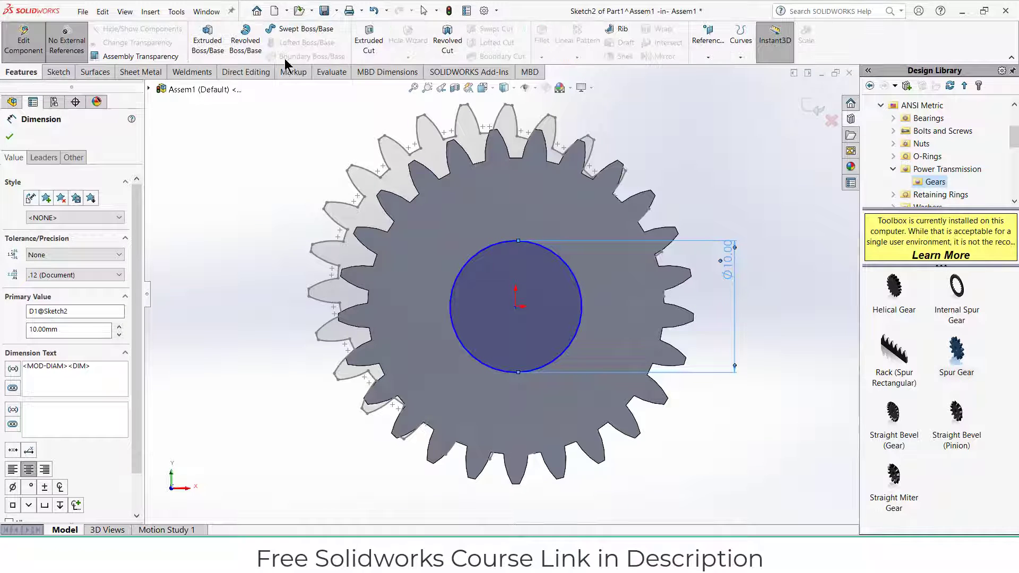
left_click(369, 42)
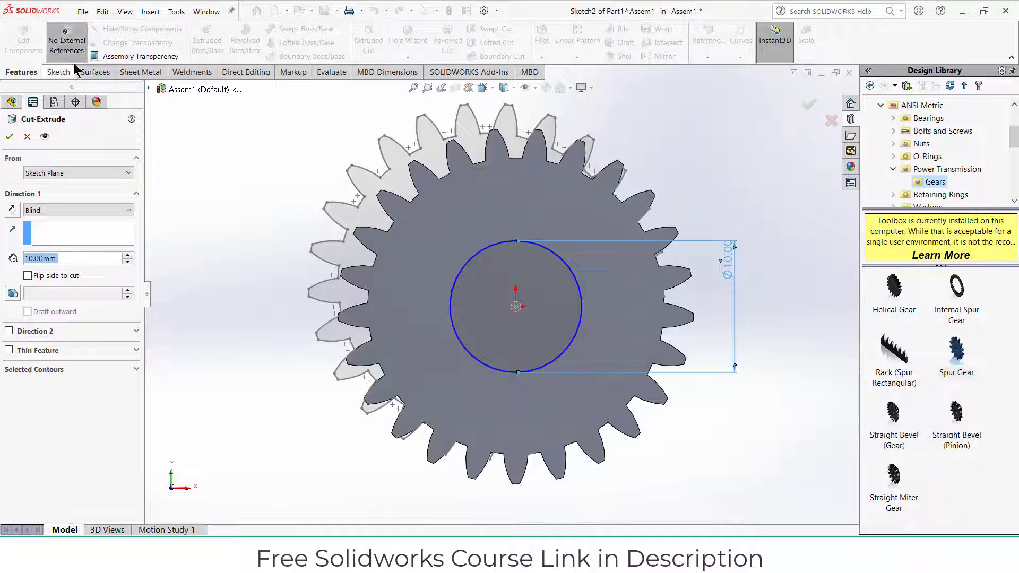
left_click(87, 212)
left_click(84, 229)
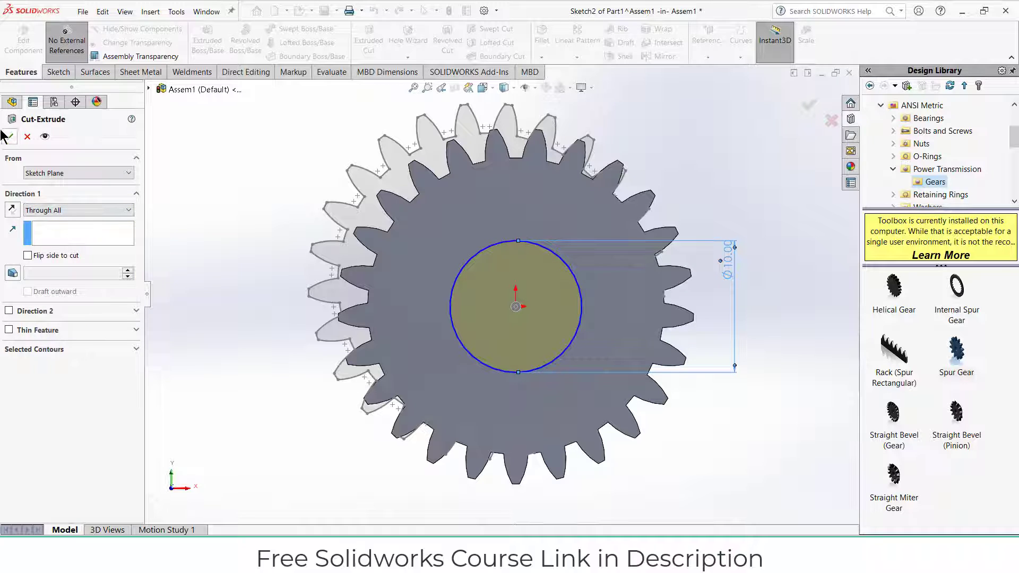
left_click(9, 137)
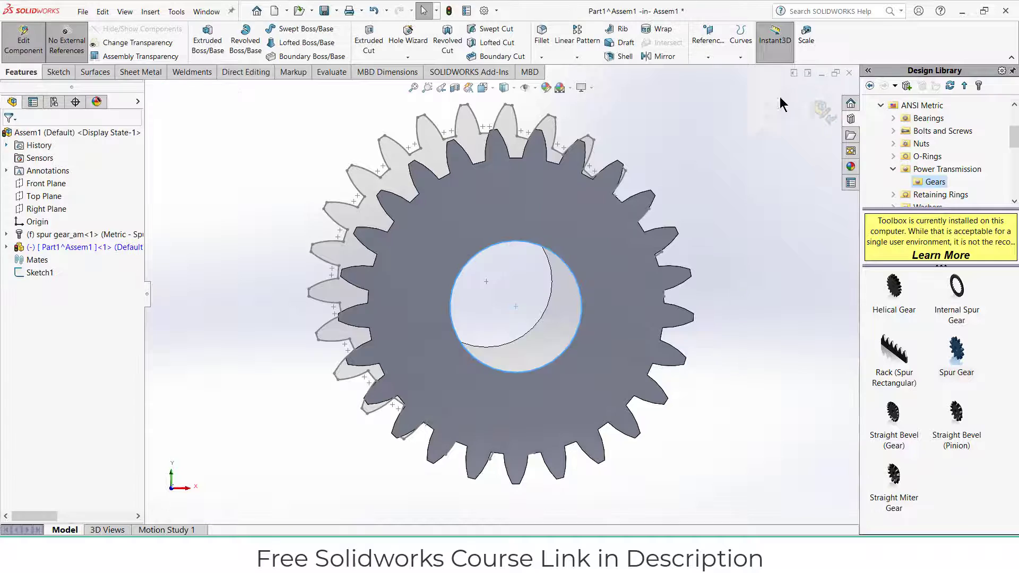
left_click(823, 111)
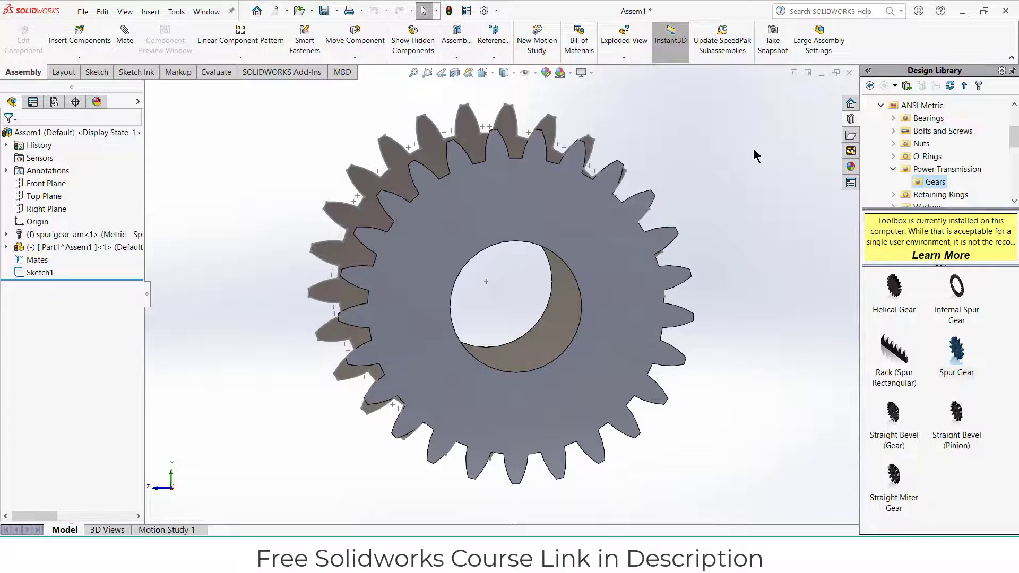
Delete the original Toolbox spur gear component and the leftover gear outline sketch from the assembly
middle_click_drag(753, 148, 679, 165)
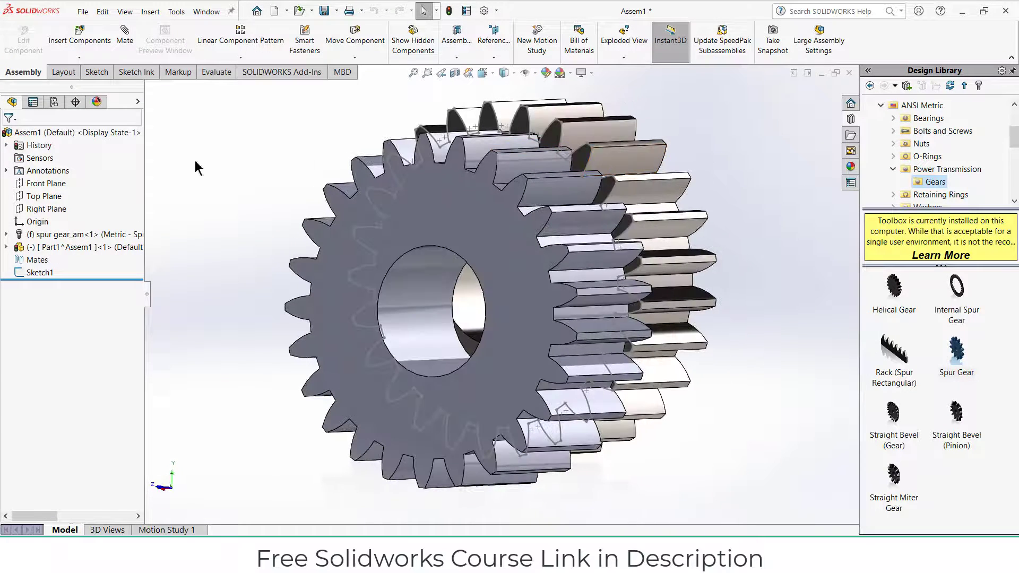
right_click(64, 234)
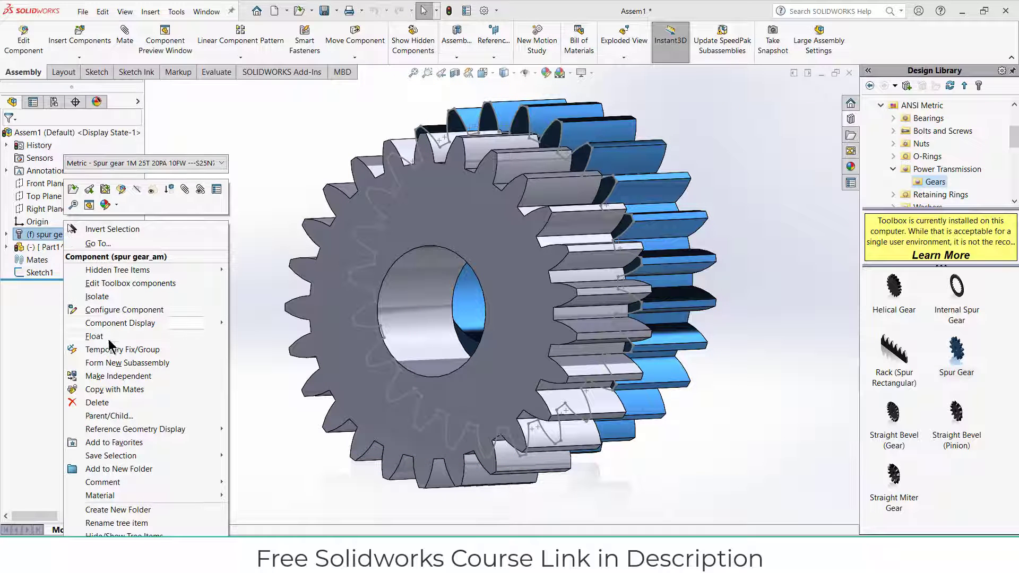
left_click(97, 403)
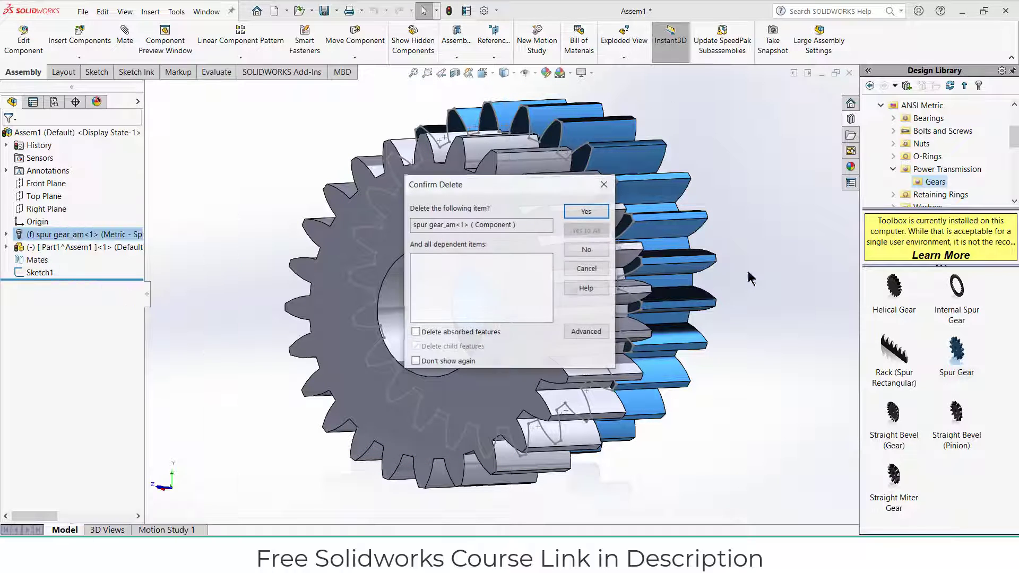
left_click(587, 211)
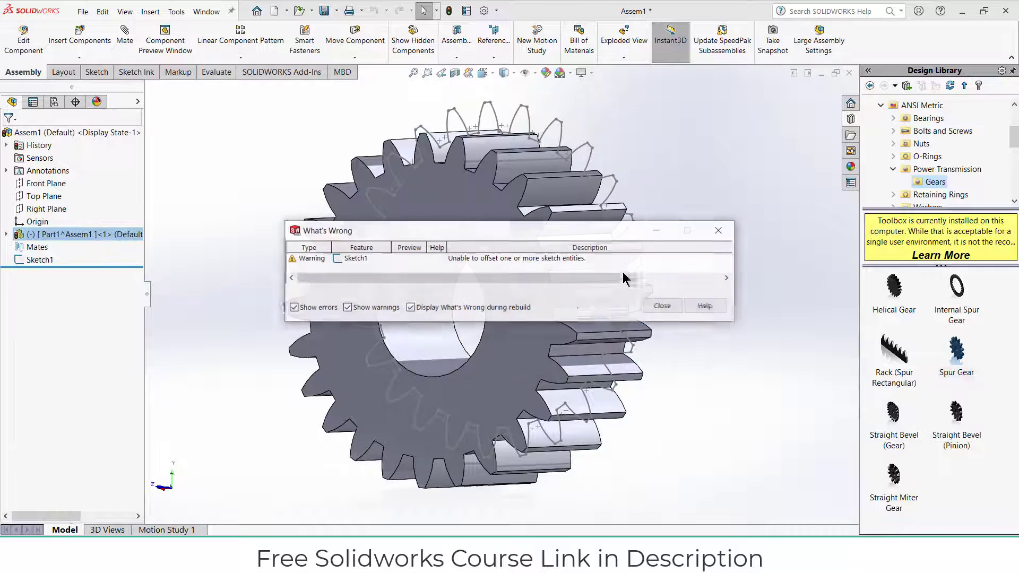
left_click(662, 306)
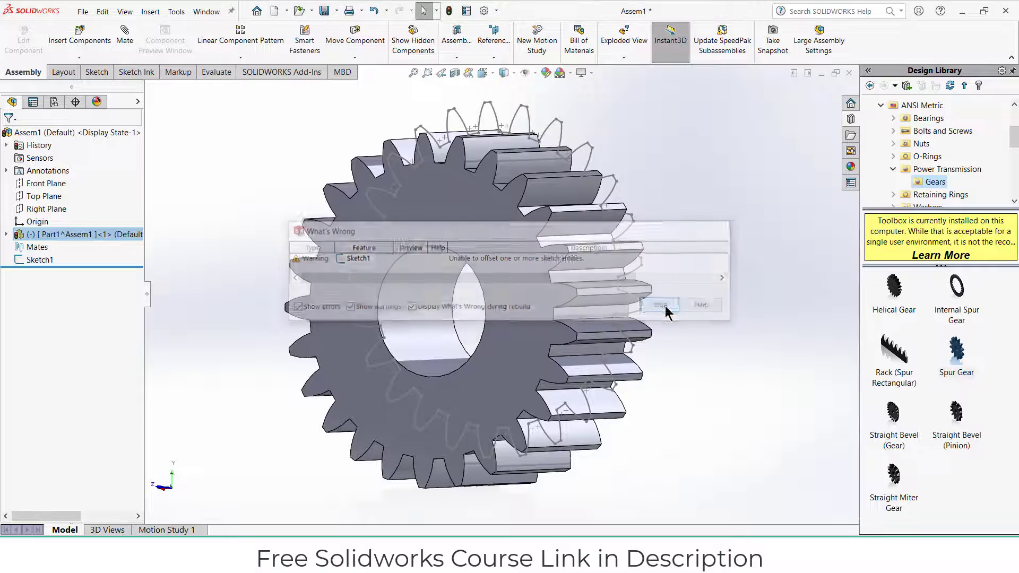
right_click(39, 260)
left_click(98, 361)
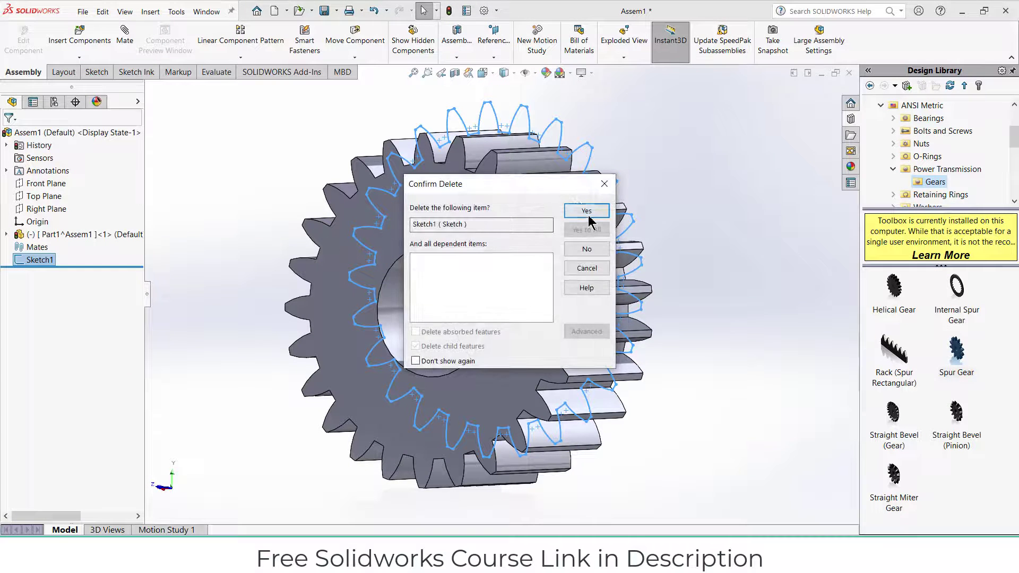
left_click(586, 210)
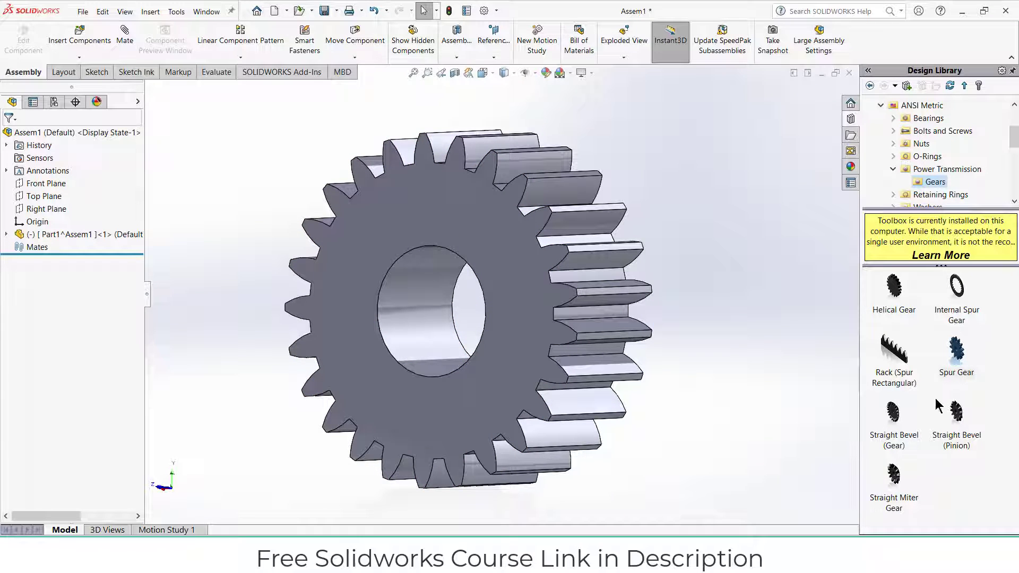
Insert one Toolbox rectangular spur rack with module 1, pressure angle 20, face width 10, pitch height 10, length 180 and all teeth shown
mouse_move(955, 348)
scroll(694, 320, "up", 3)
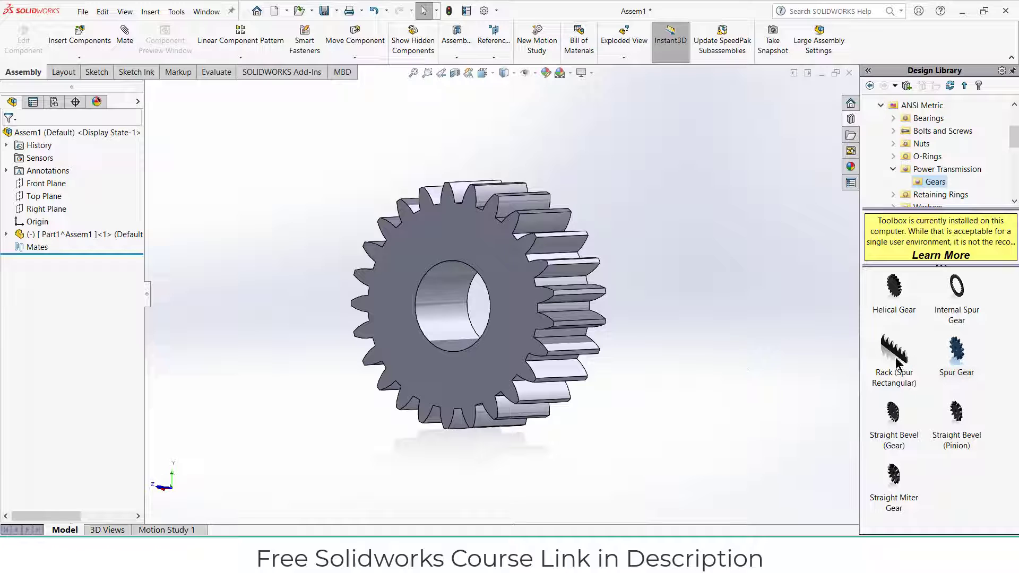
left_click_drag(887, 359, 610, 300)
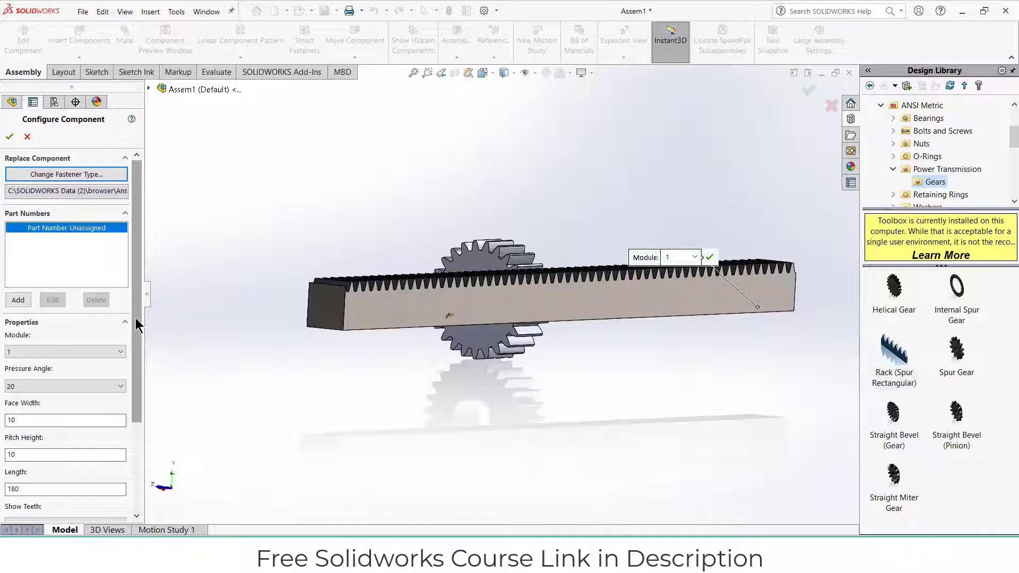
left_click_drag(139, 323, 133, 393)
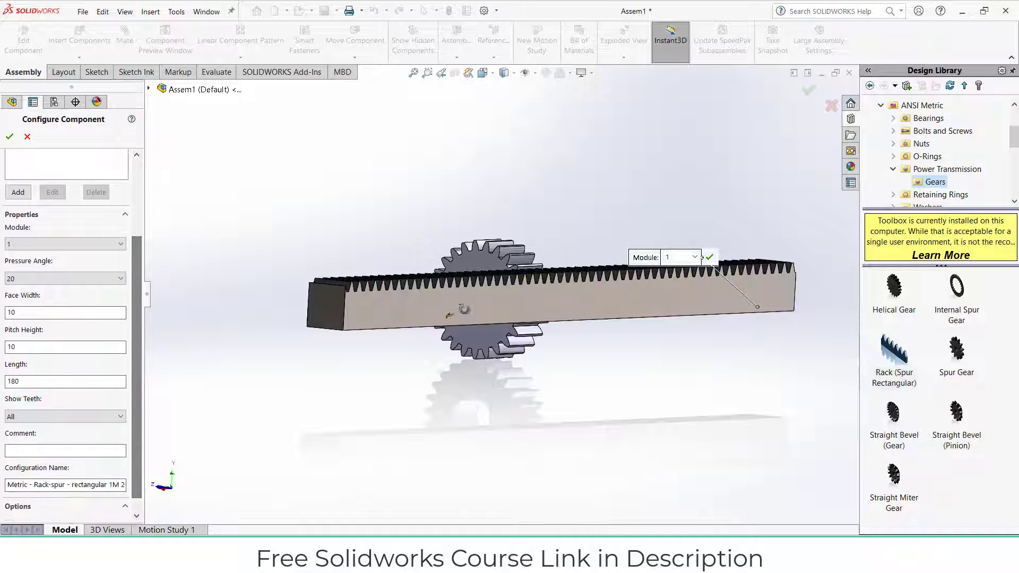
middle_click_drag(463, 308, 398, 323)
key("f")
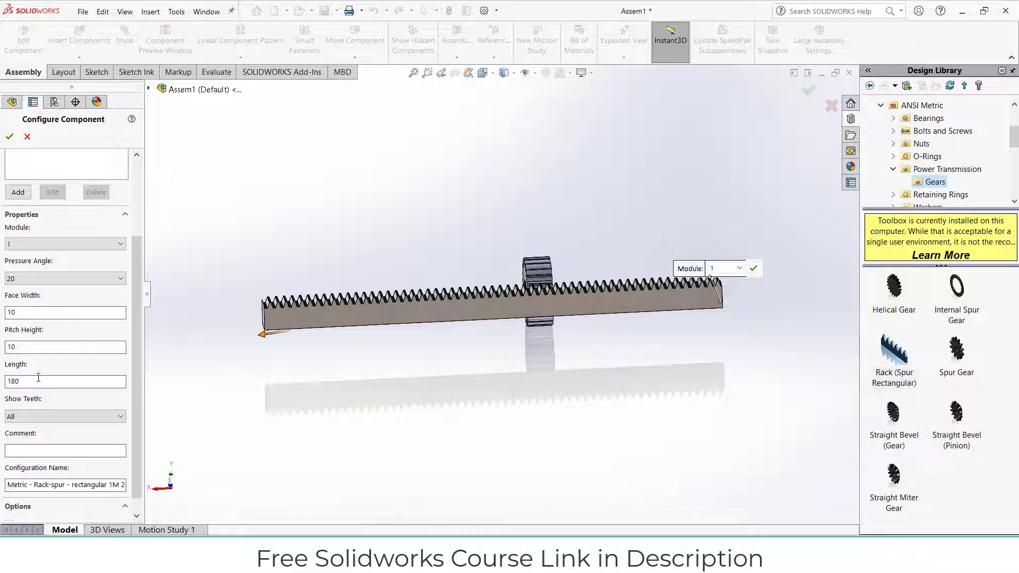
middle_click_drag(399, 399, 594, 390)
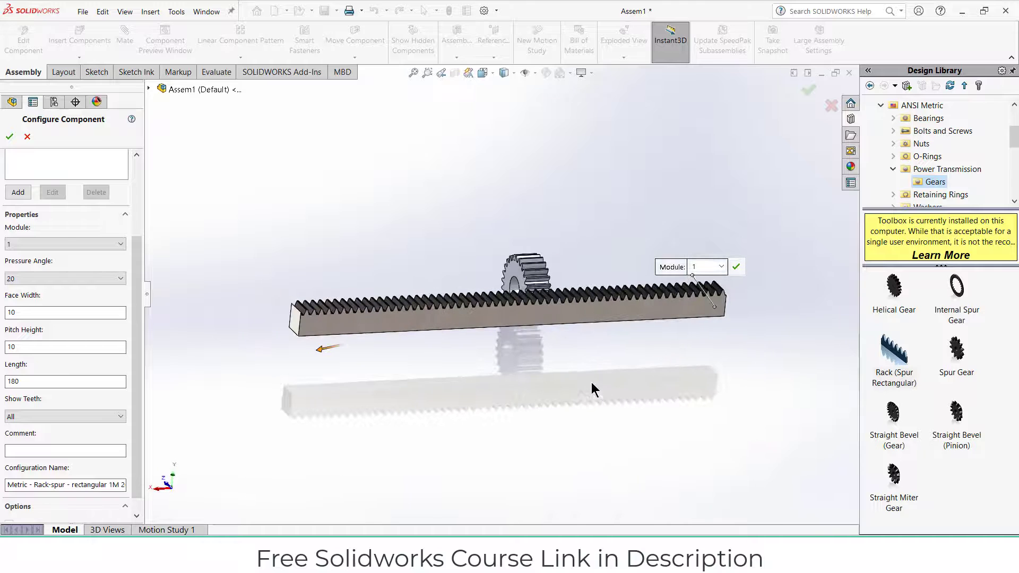
left_click(9, 137)
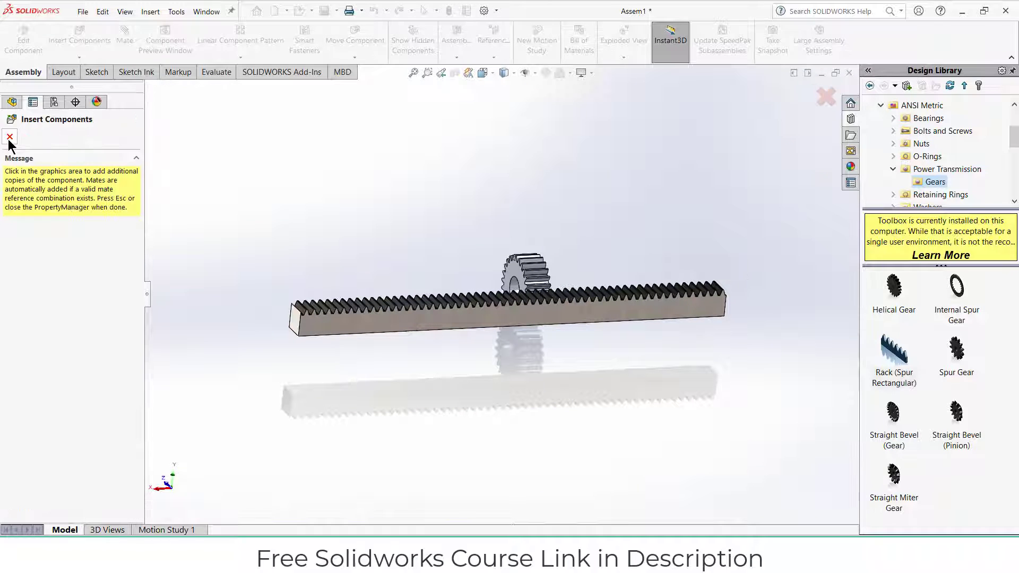
left_click(9, 138)
Start a sketch on the rack's long side face, convert the face's edges and copy the complete outline
left_click(511, 316)
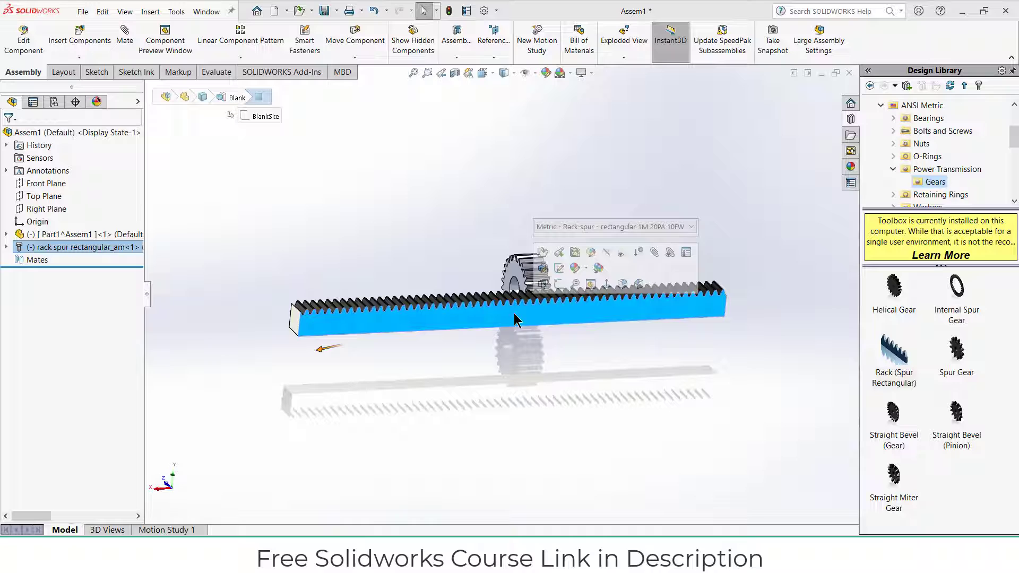
left_click(549, 288)
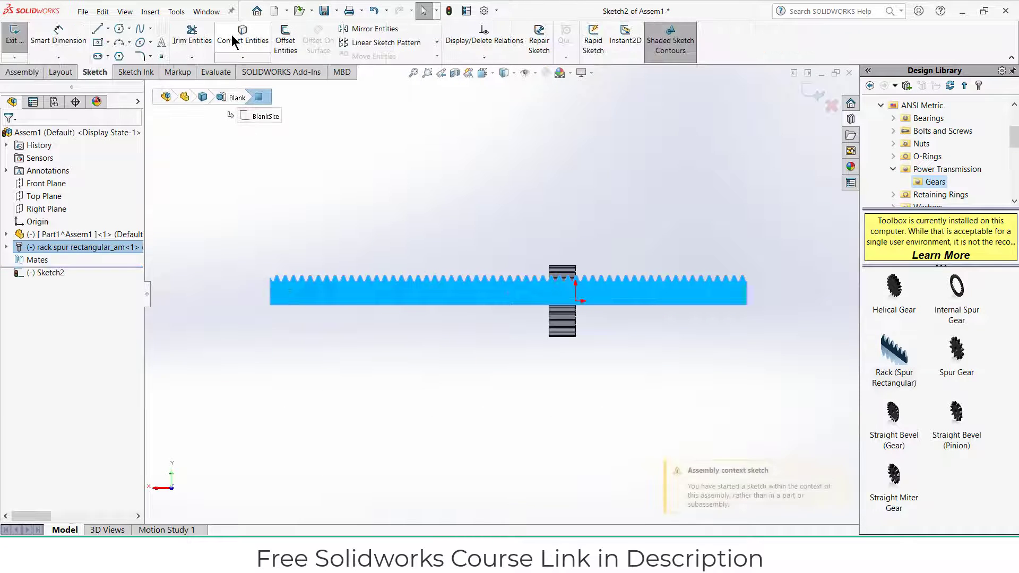
left_click(237, 34)
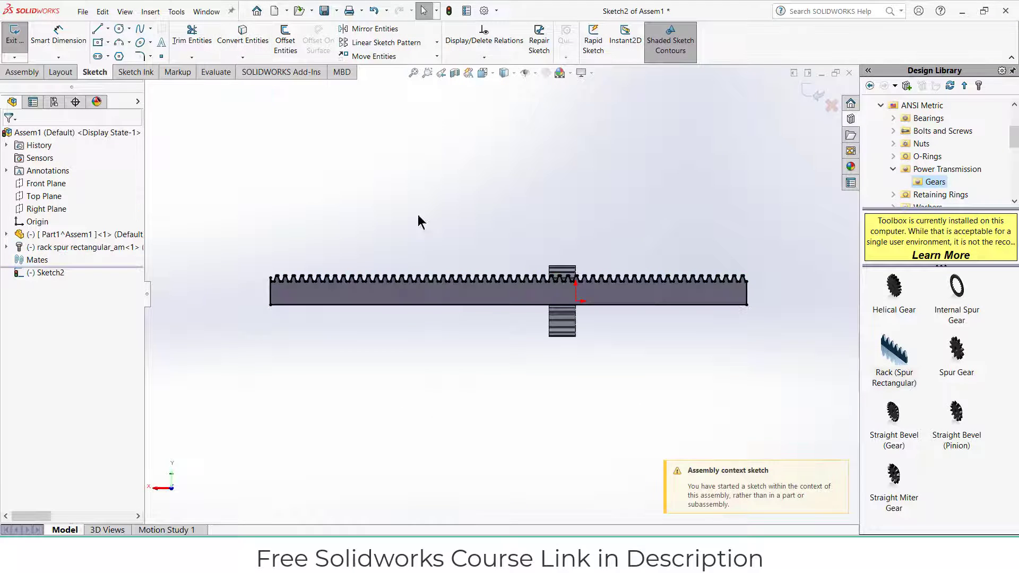
key("ctrl+a")
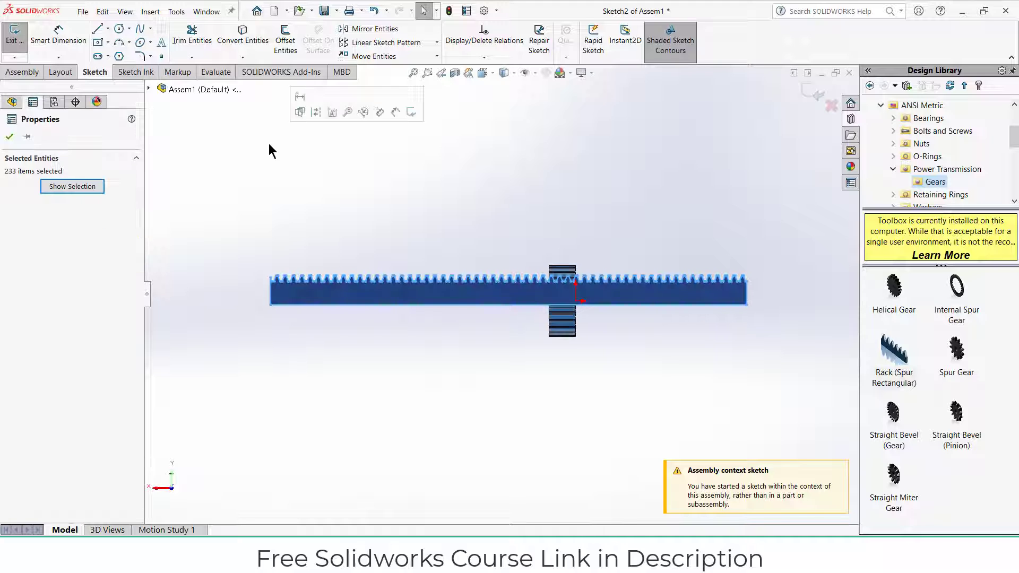
key("ctrl+c")
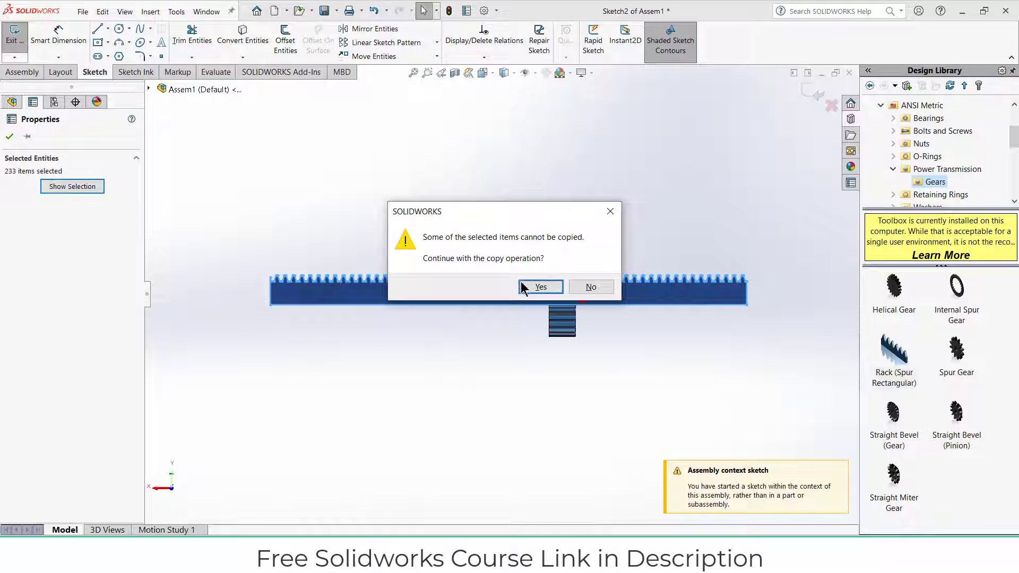
left_click(539, 287)
left_click(19, 73)
left_click(79, 57)
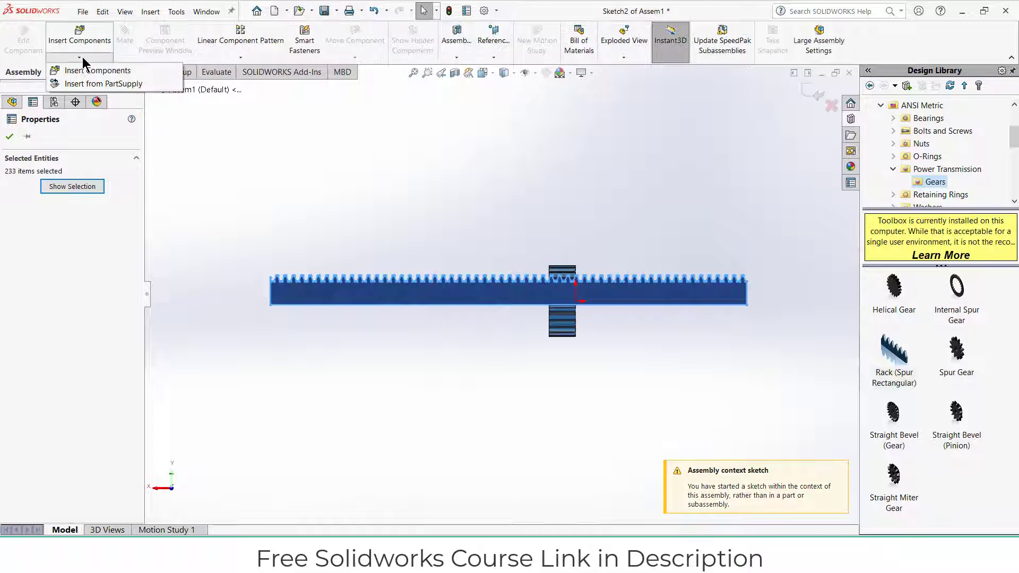
left_click(349, 186)
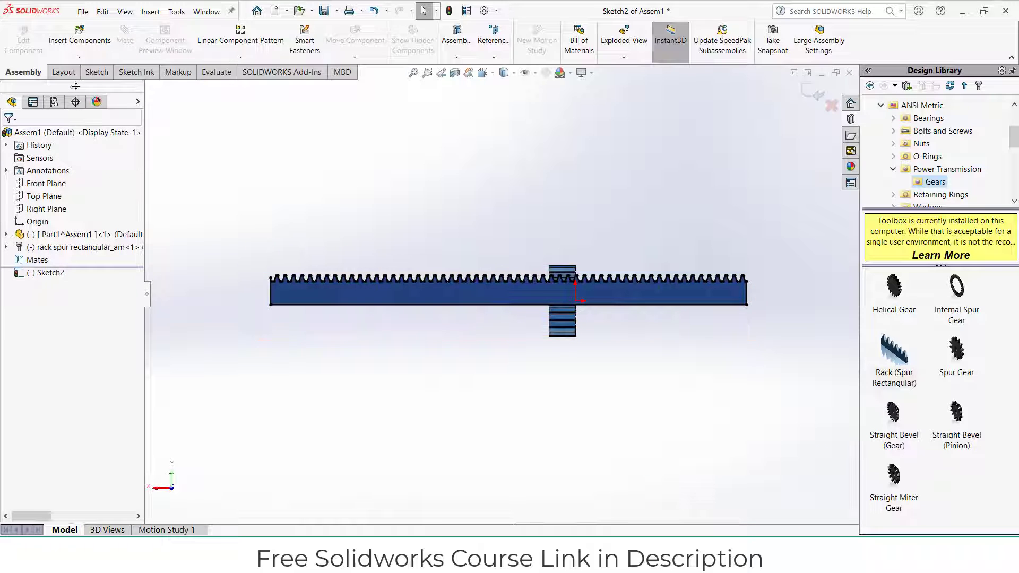
left_click(79, 57)
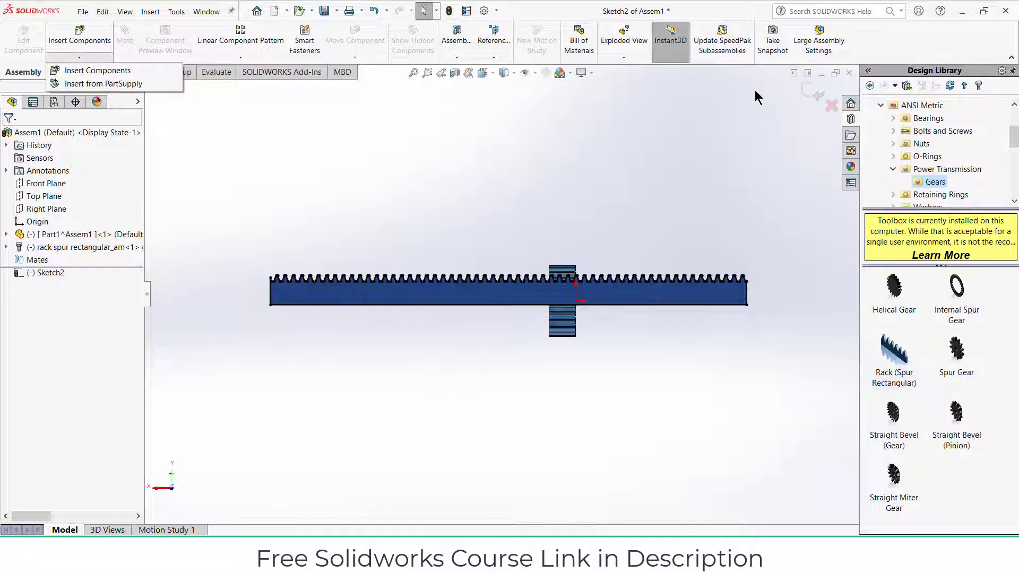
Exit the sketch, create a new part on the Front Plane and paste the copied rack outline into its sketch
left_click(806, 97)
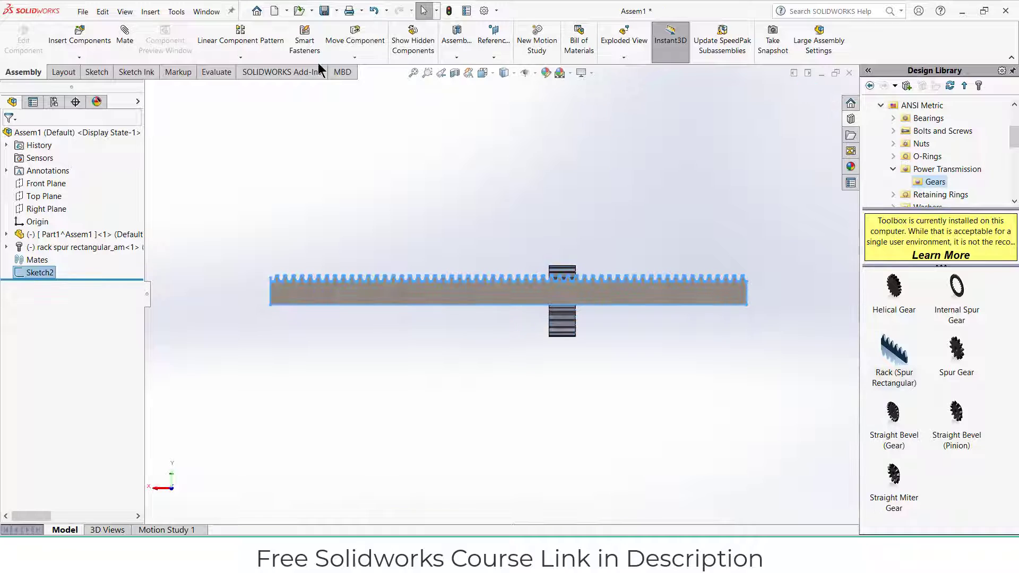
left_click(79, 57)
left_click(80, 82)
left_click(47, 184)
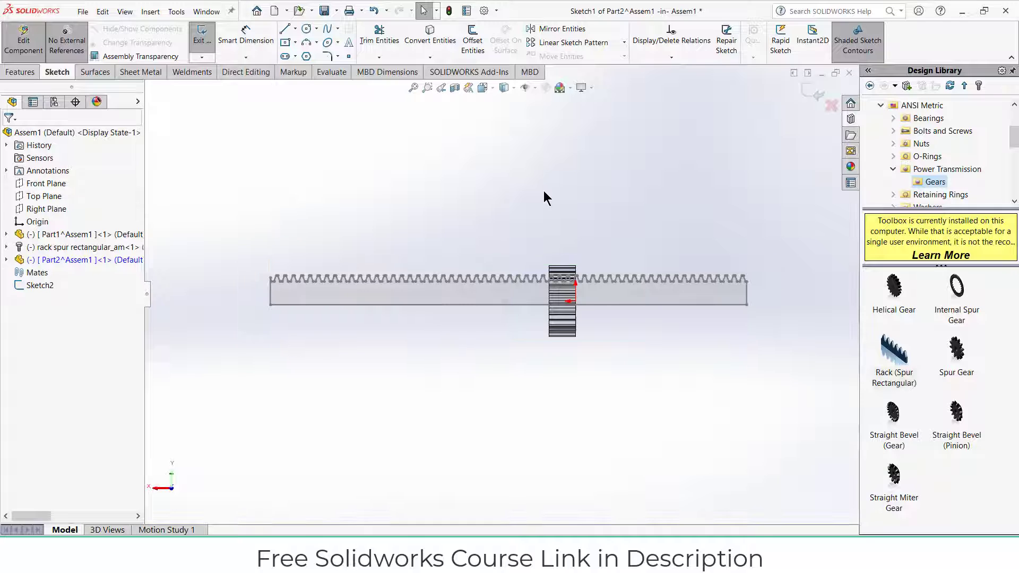
key("ctrl+v")
Extrude the pasted rack outline as a blind boss 10 mm deep and finish editing the part
left_click(20, 72)
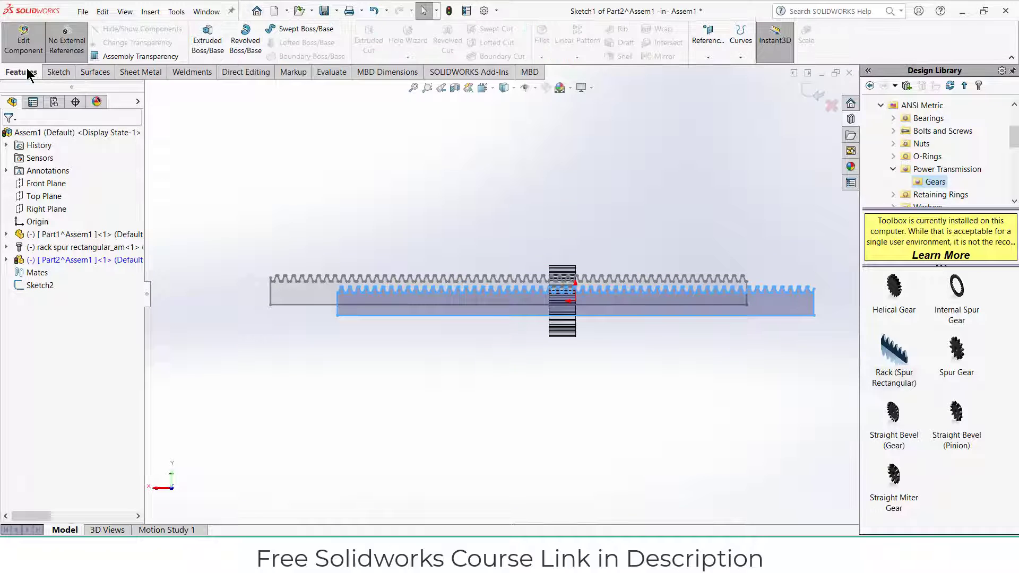
left_click(210, 41)
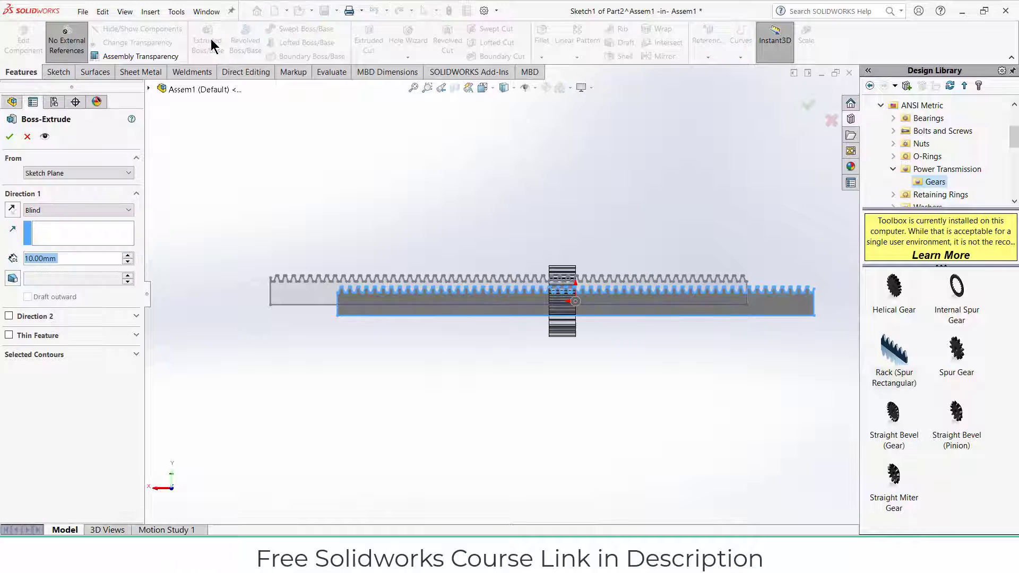
left_click(10, 137)
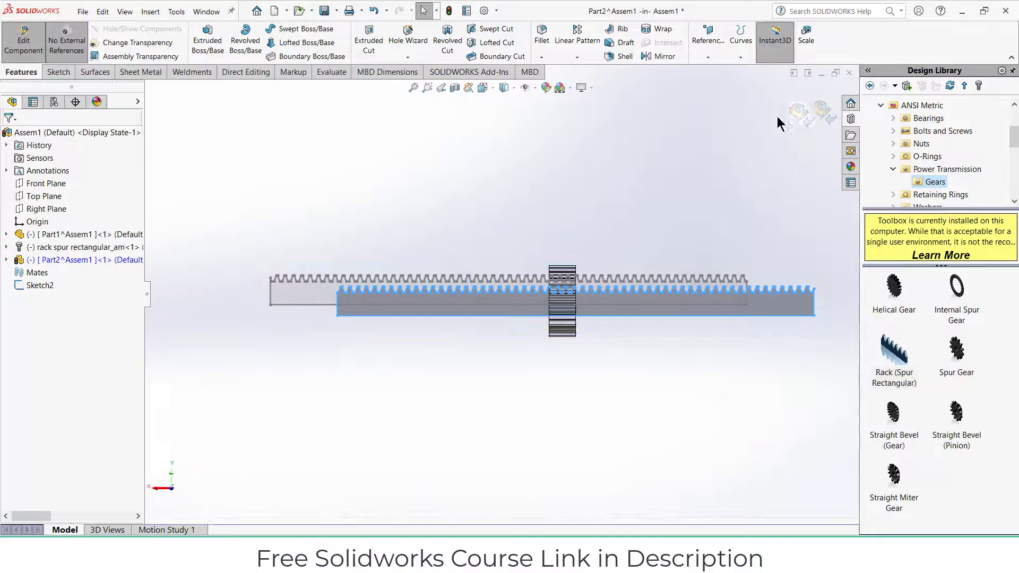
left_click(798, 111)
Delete the original Toolbox rack component and the leftover rack outline sketch from the assembly
middle_click_drag(585, 170, 608, 198)
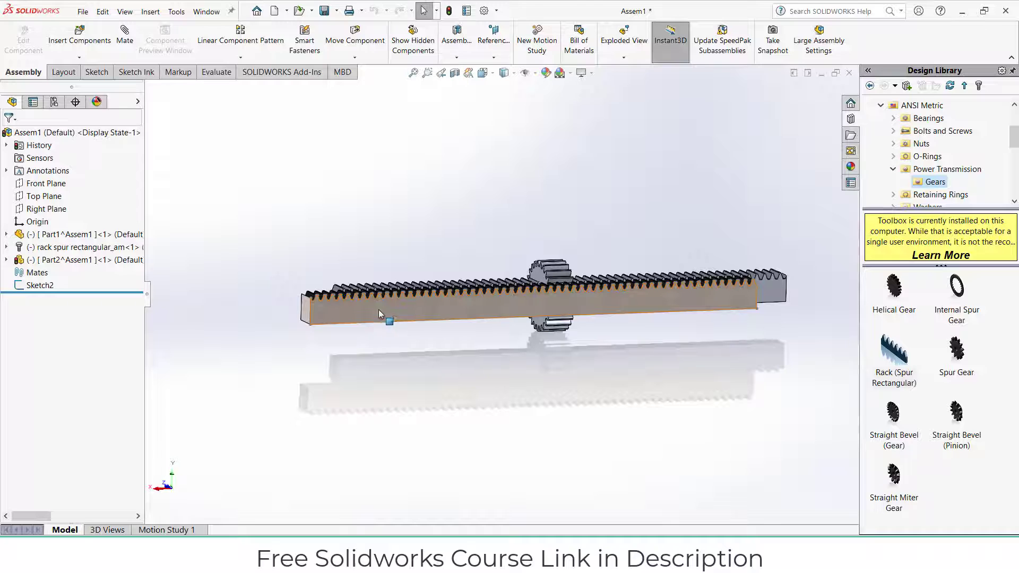
middle_click_drag(379, 311, 399, 328)
scroll(399, 328, "up", 2)
scroll(437, 321, "down", 4)
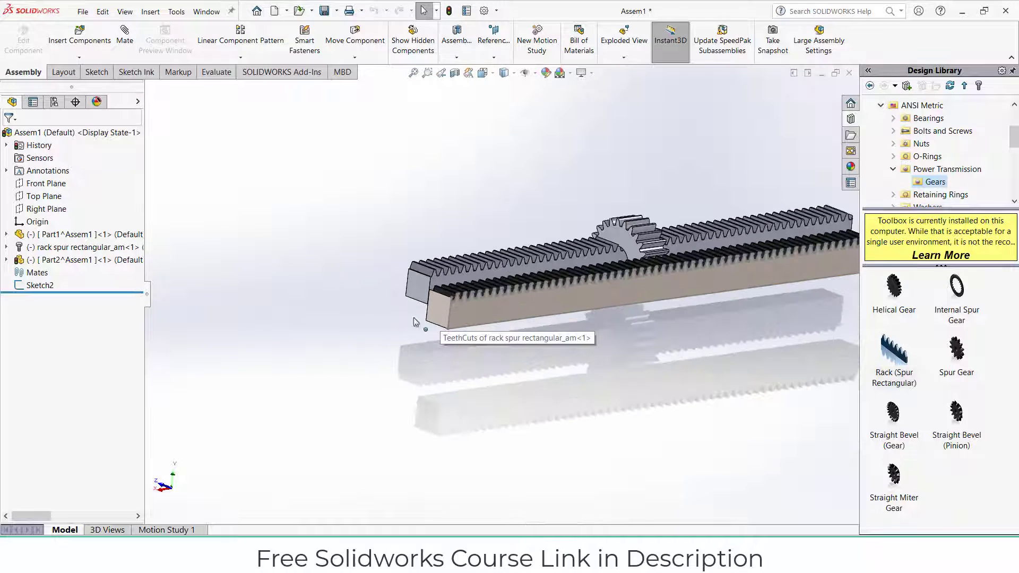
left_click(106, 248)
right_click(106, 247)
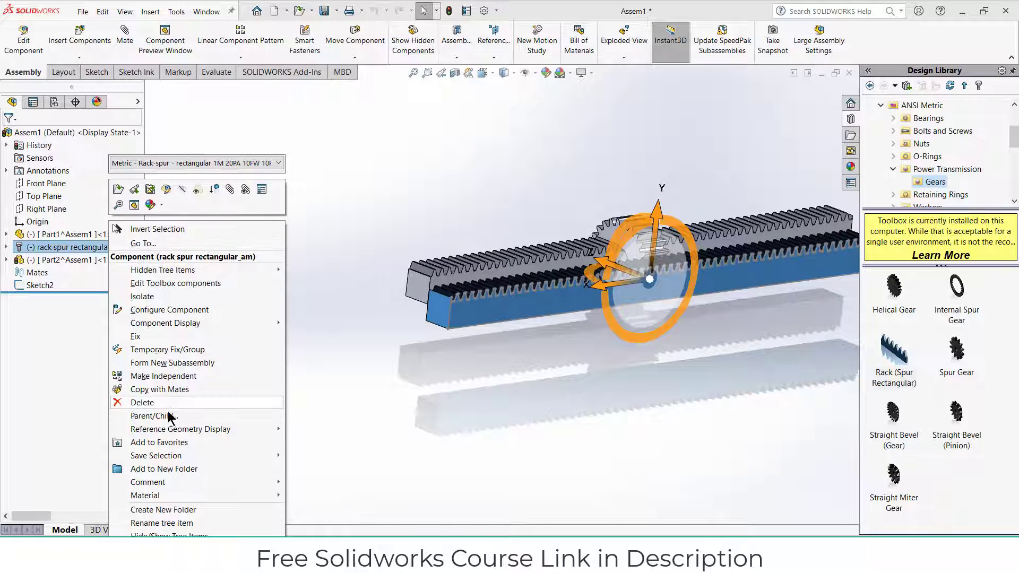
left_click(142, 402)
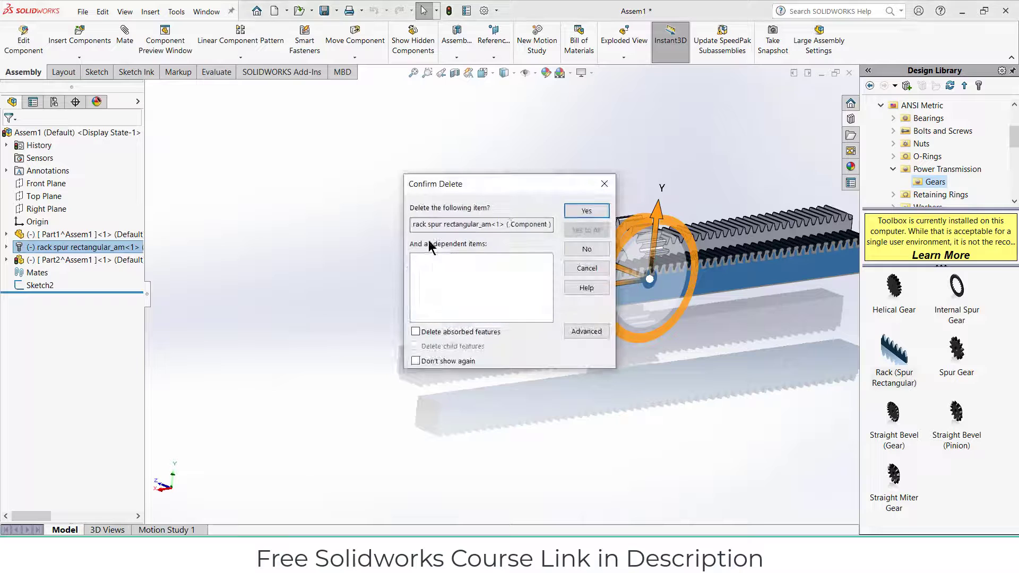
left_click(587, 211)
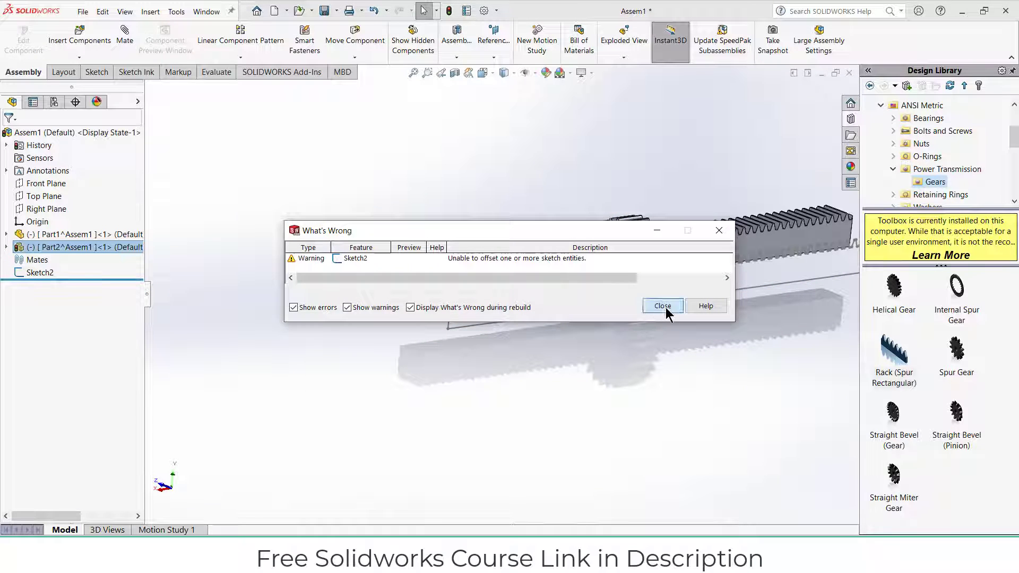
left_click(663, 306)
right_click(37, 274)
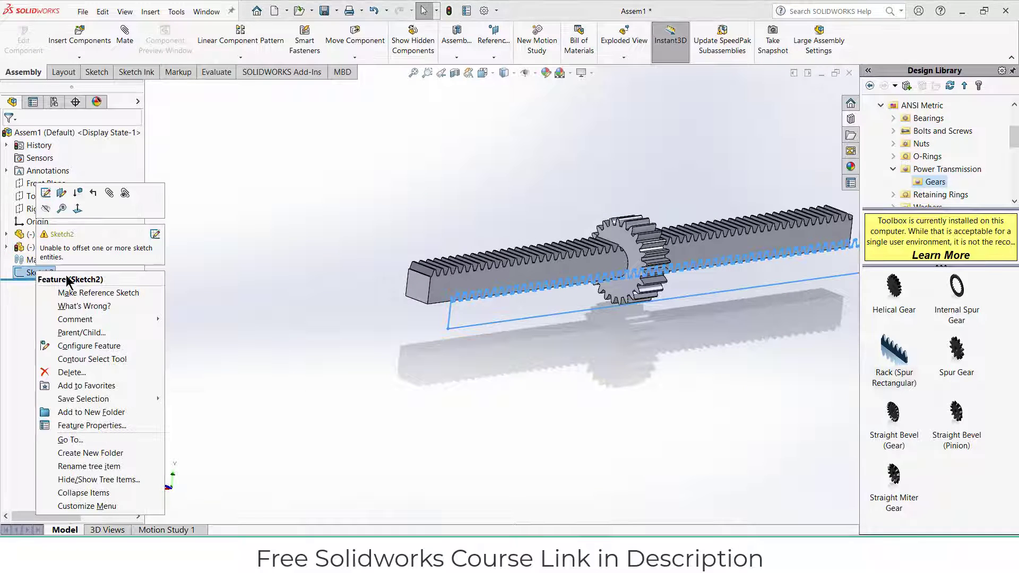
left_click(72, 372)
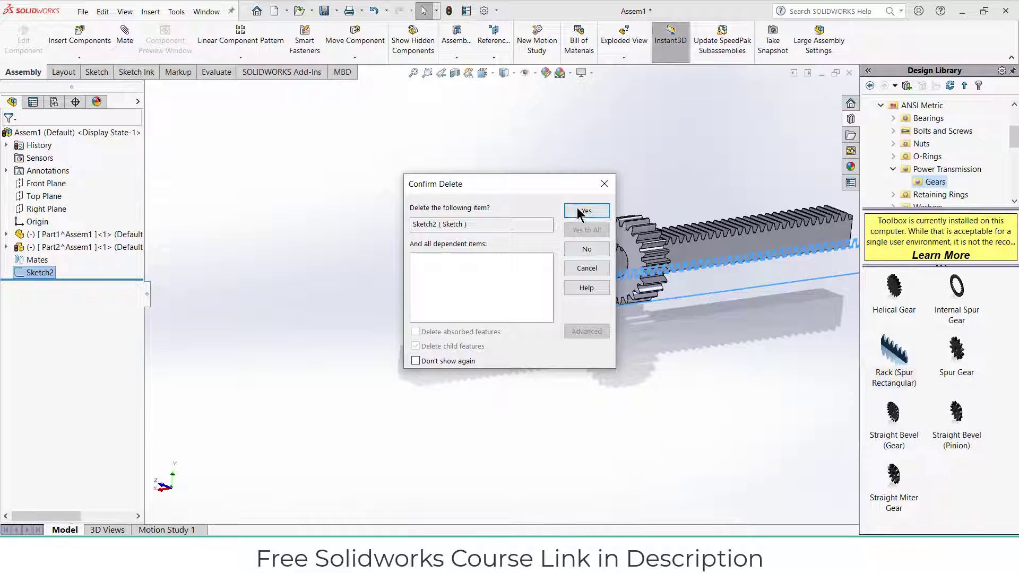
left_click(579, 209)
Move the new rack and gear parts apart so that the rack lies clear below the gear
scroll(637, 228, "up", 3)
mouse_move(641, 273)
left_mouse_down()
mouse_move(607, 345)
mouse_move(591, 332)
left_mouse_up()
left_click_drag(569, 259, 567, 248)
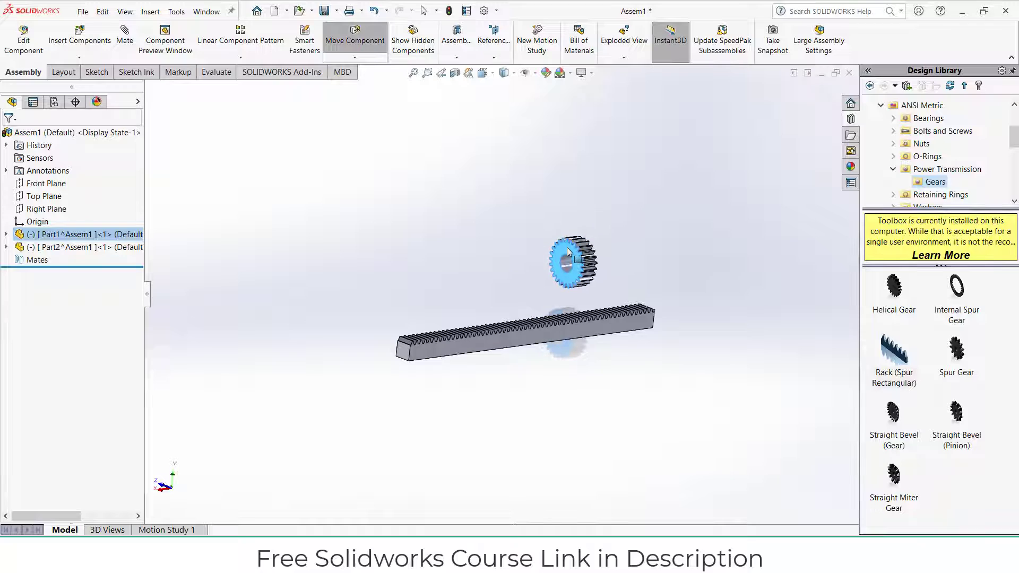
key("Escape")
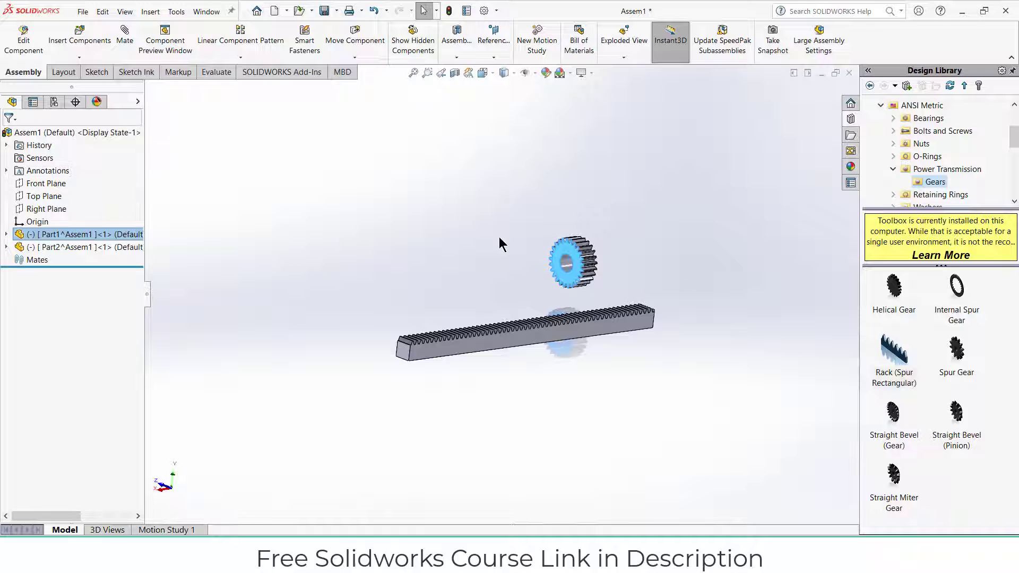
Add a coincident mate between the rack's front face and the gear's flat face, with the mate alignment flipped
left_click(550, 286)
scroll(547, 296, "down", 3)
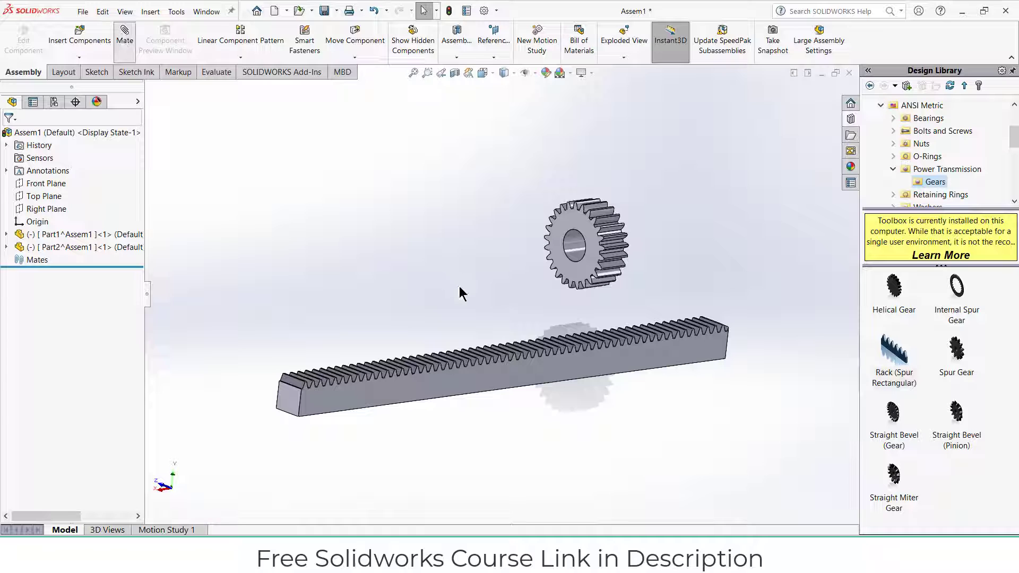
left_click(549, 367)
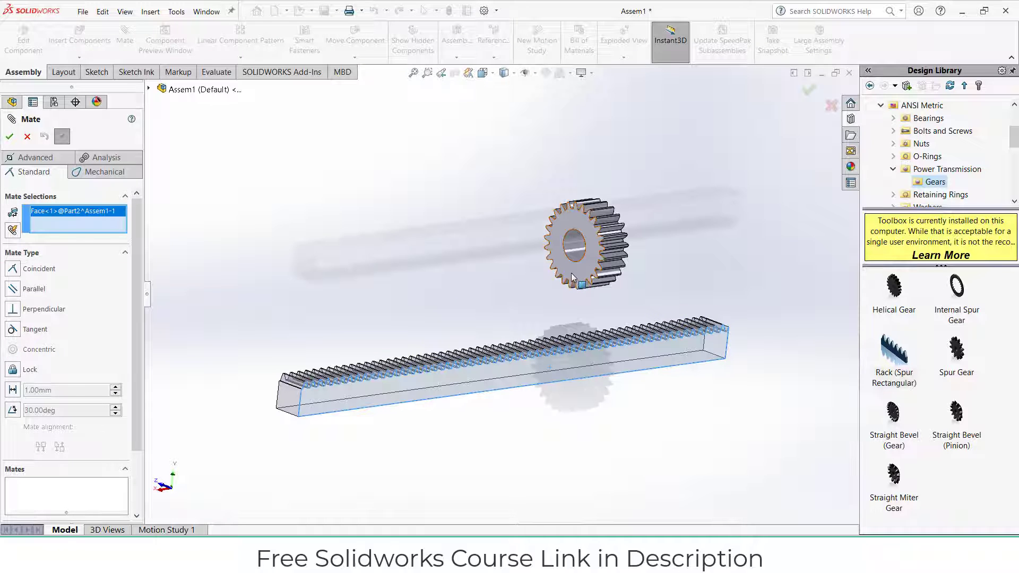
left_click(572, 277)
middle_click_drag(502, 307, 624, 285)
left_click(690, 258)
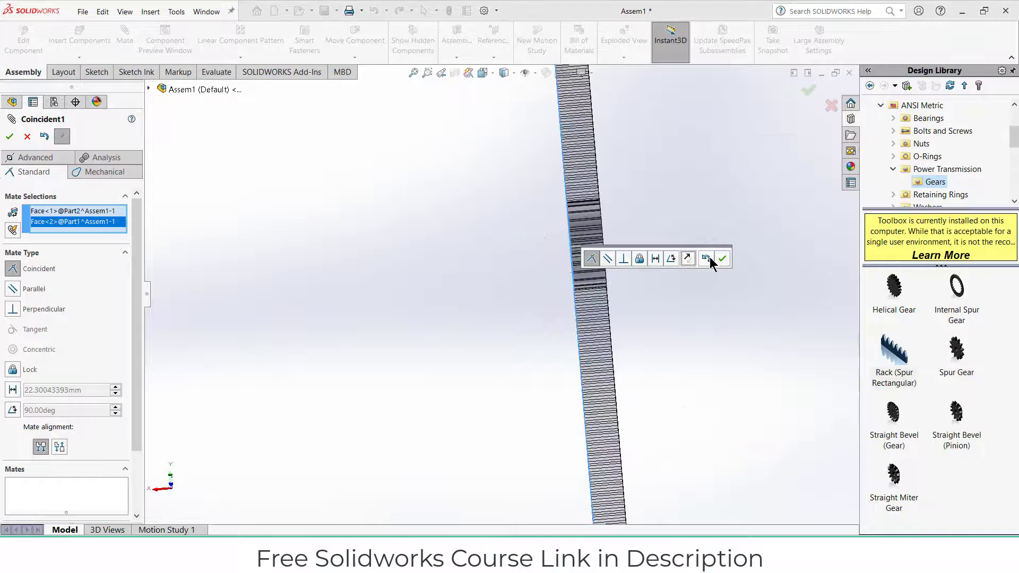
left_click(723, 259)
Move the rack sideways away from the gear's centre to bring its toothed edge to the gear's rim, and finish mating
middle_click_drag(704, 292, 801, 278)
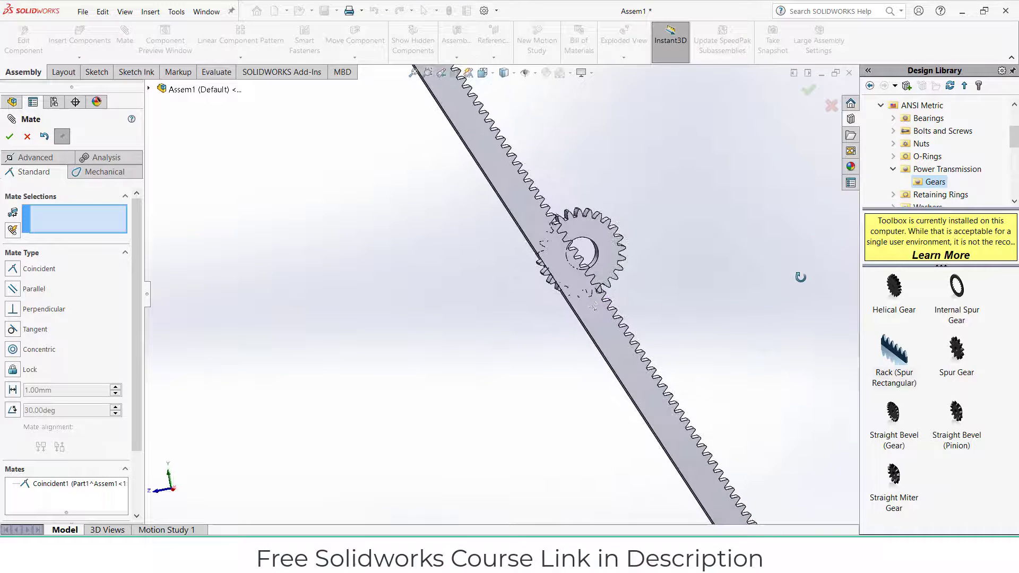
left_click_drag(576, 316, 535, 317)
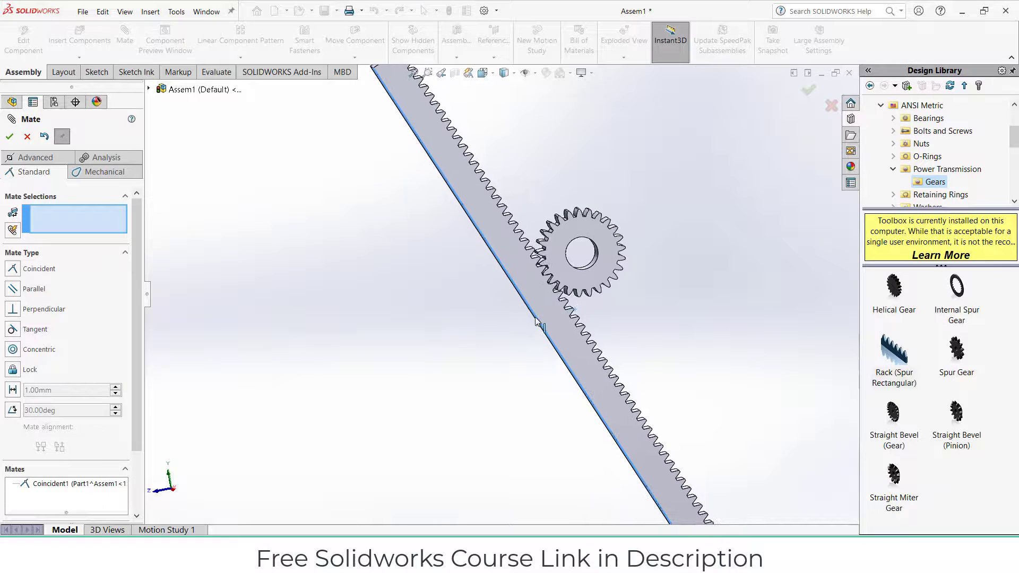
key("f")
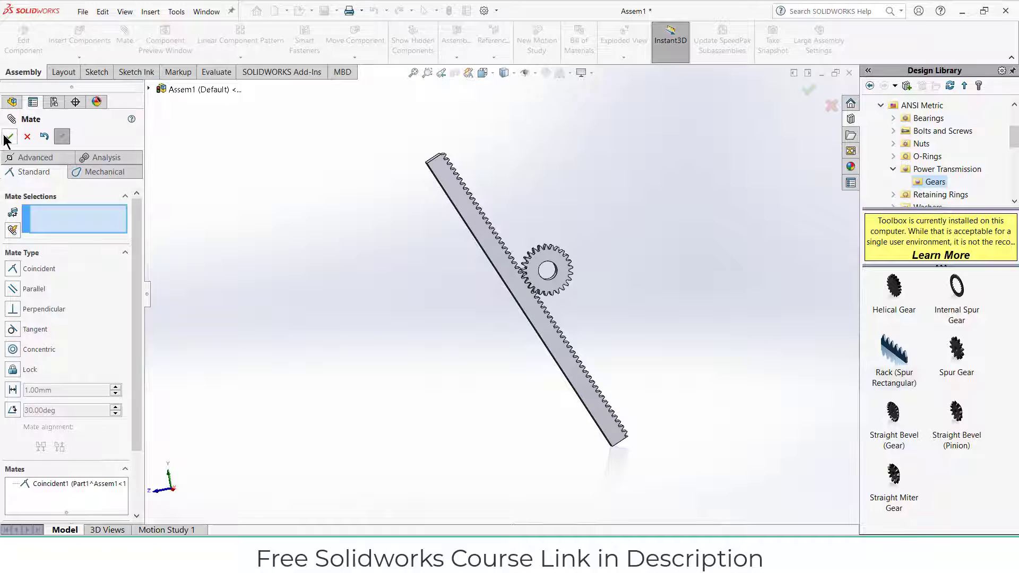
left_click(8, 136)
scroll(439, 263, "up", 1)
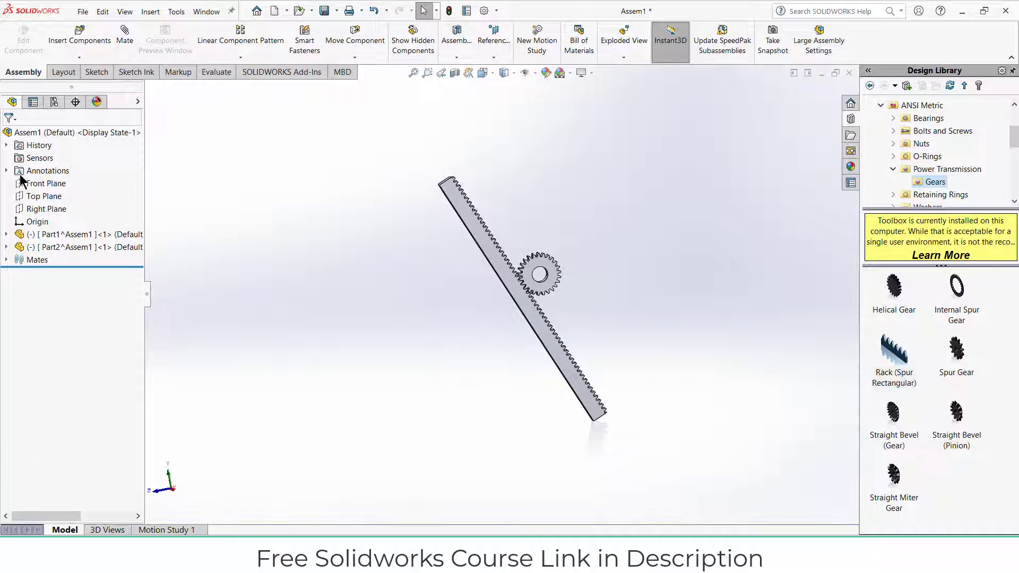
Add a coincident mate between the assembly's Top Plane and the gear's flat side face
left_click(40, 196)
left_click(126, 38)
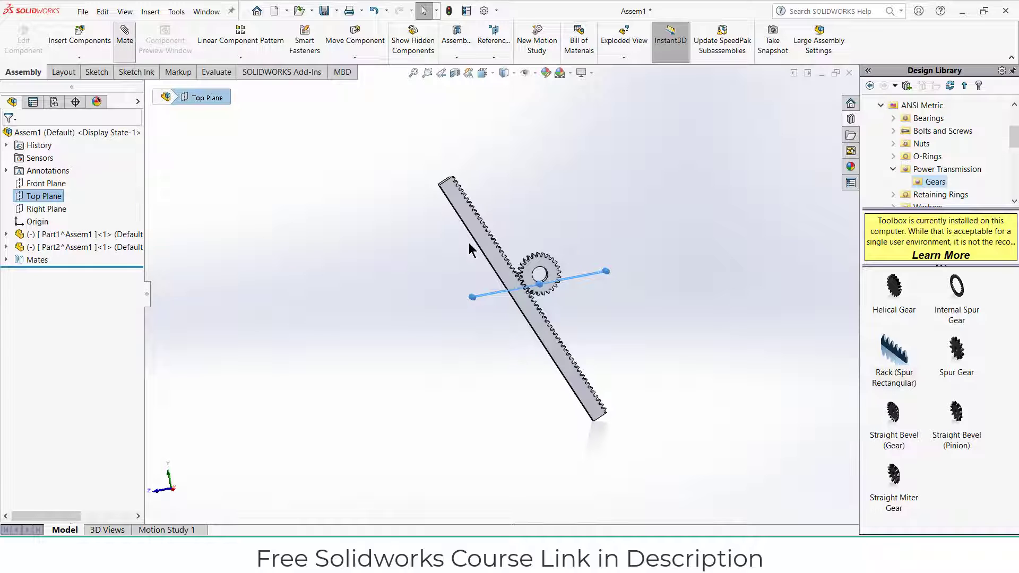
middle_click_drag(470, 244, 375, 282)
scroll(506, 268, "down", 8)
middle_click_drag(506, 269, 527, 338)
left_click(527, 340)
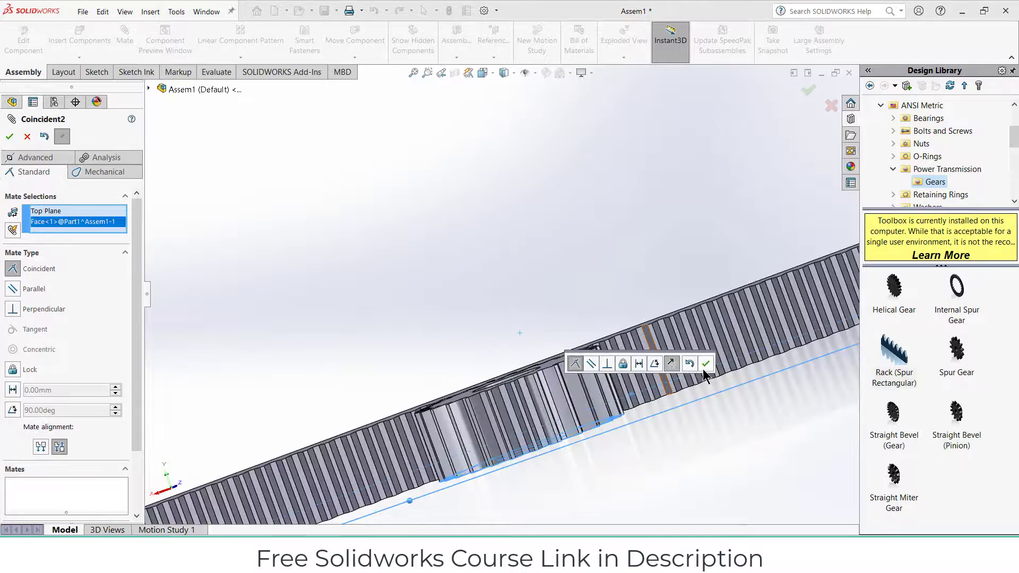
left_click(704, 368)
Move the rack until its teeth mesh with the gaps between the gear's teeth, and finish mating
scroll(633, 390, "up", 10)
middle_click_drag(568, 430, 753, 504)
scroll(546, 320, "down", 5)
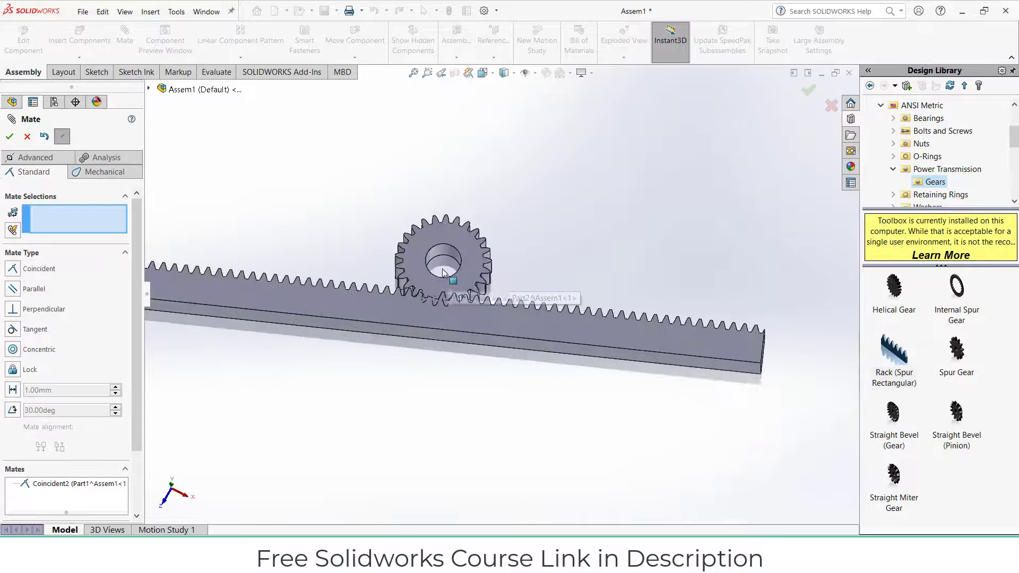
scroll(445, 273, "up", 2)
scroll(489, 316, "down", 7)
scroll(522, 304, "up", 1)
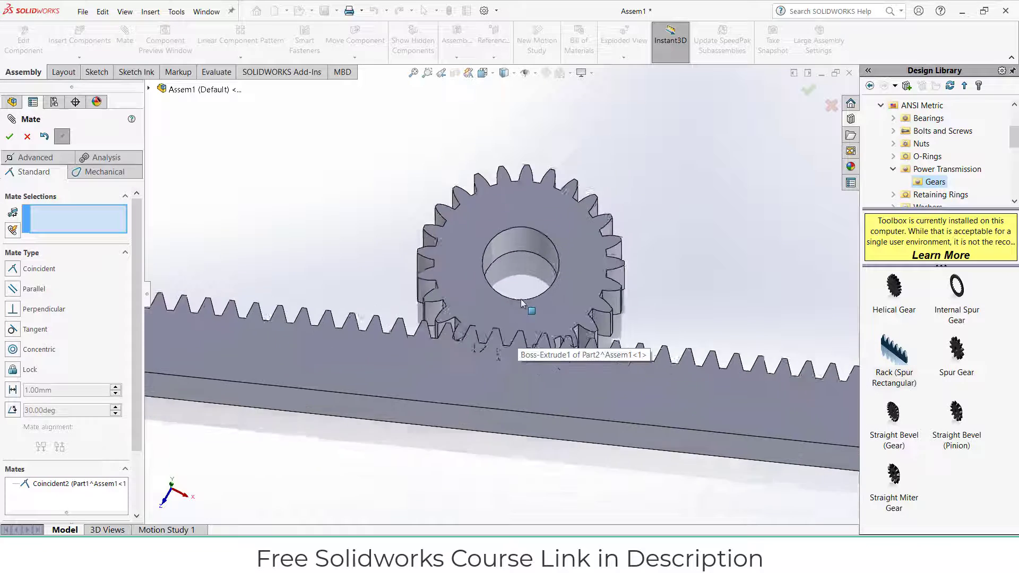
scroll(507, 340, "down", 6)
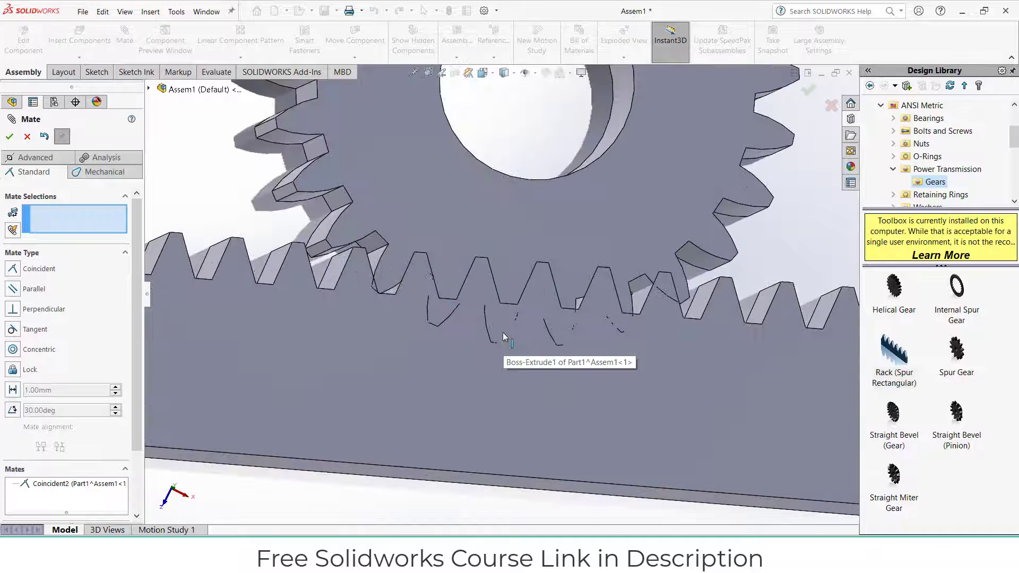
left_click_drag(516, 332, 505, 377)
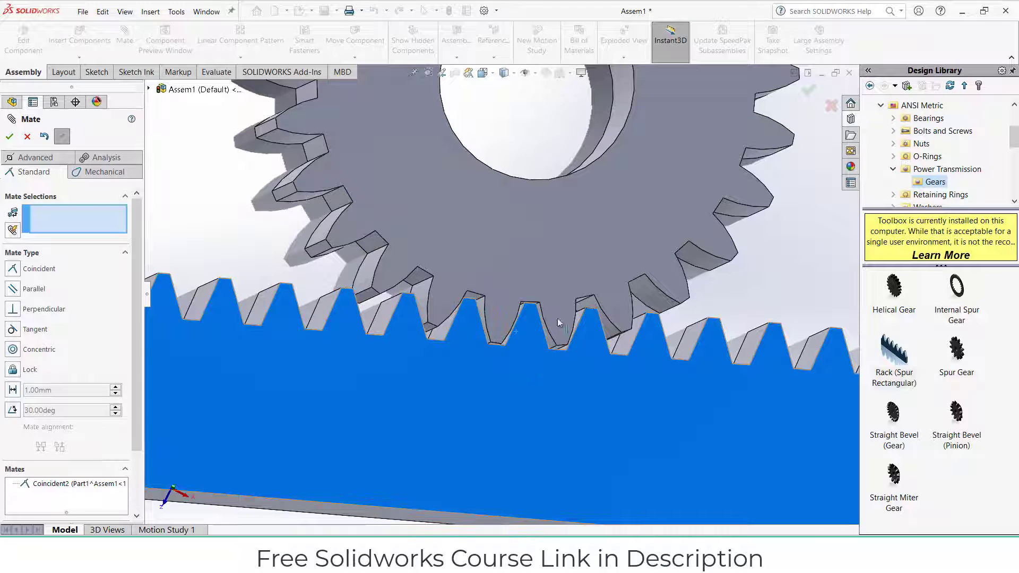
scroll(559, 323, "up", 6)
scroll(751, 265, "up", 4)
middle_click_drag(499, 242, 509, 247)
scroll(523, 247, "up", 2)
scroll(693, 319, "down", 4)
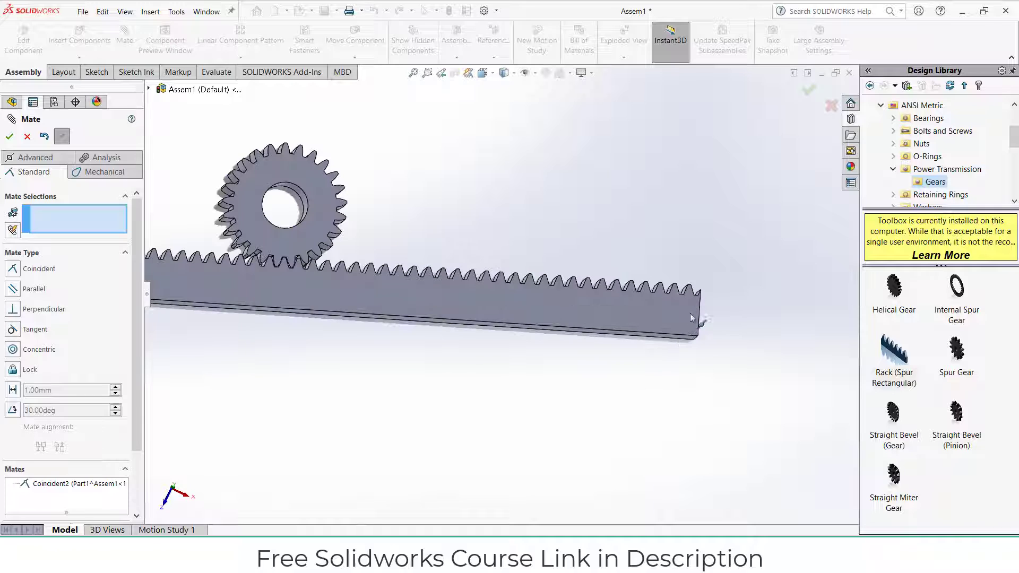
left_click(9, 136)
scroll(424, 288, "up", 4)
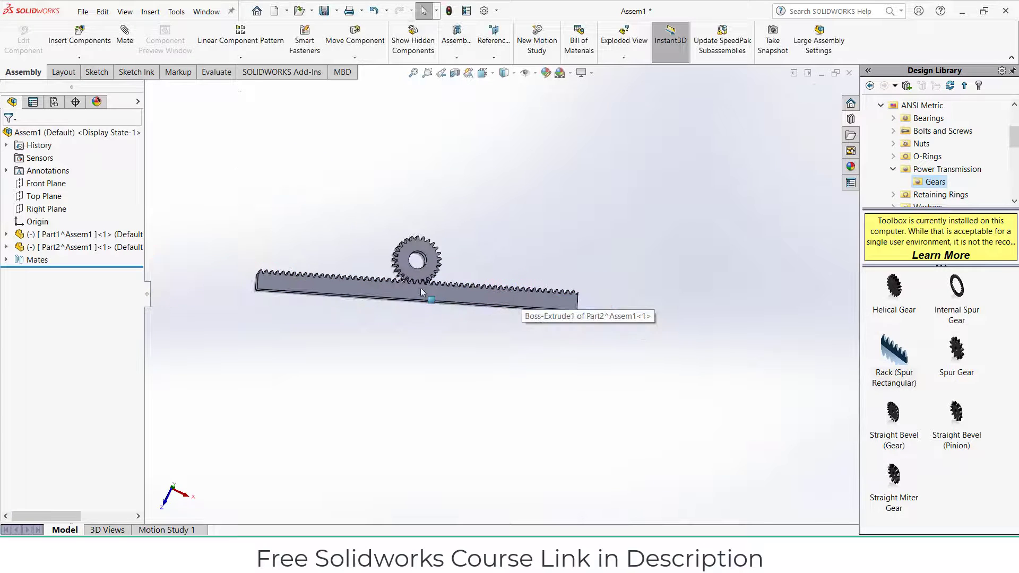
Edit the rack part within the assembly and start a sketch on its Front Plane
left_click(419, 292)
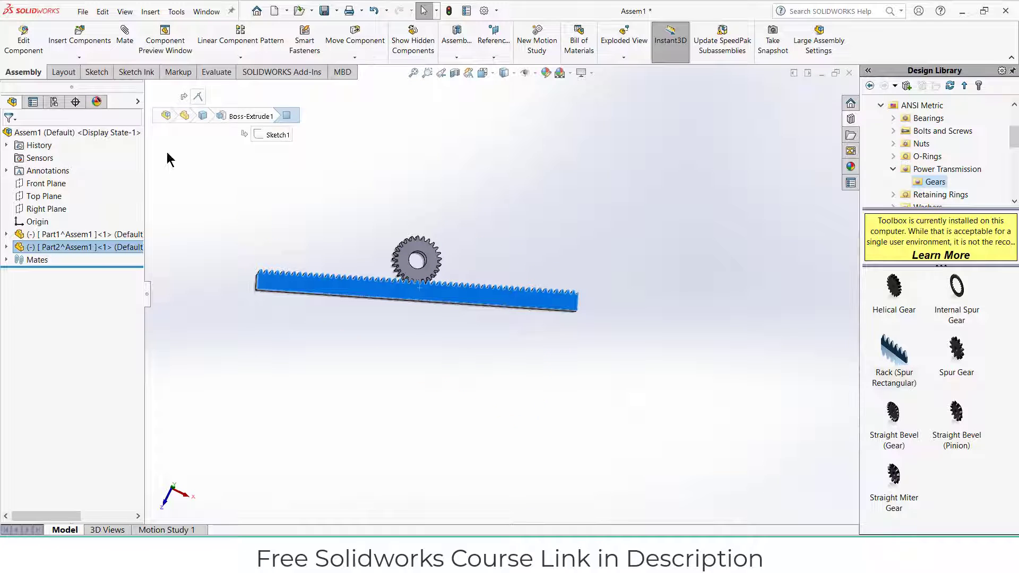
left_click(24, 43)
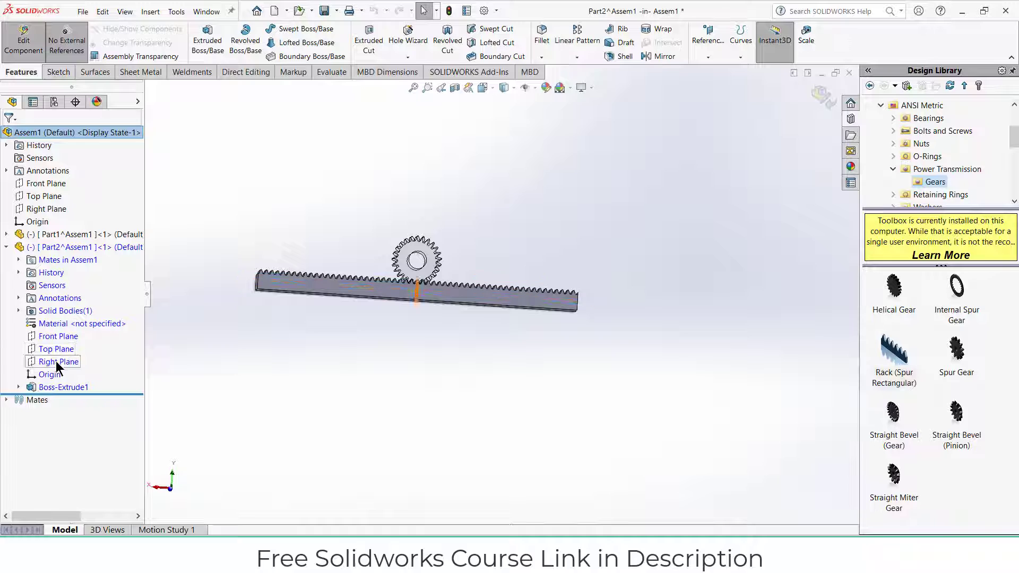
left_click(56, 338)
left_click(66, 320)
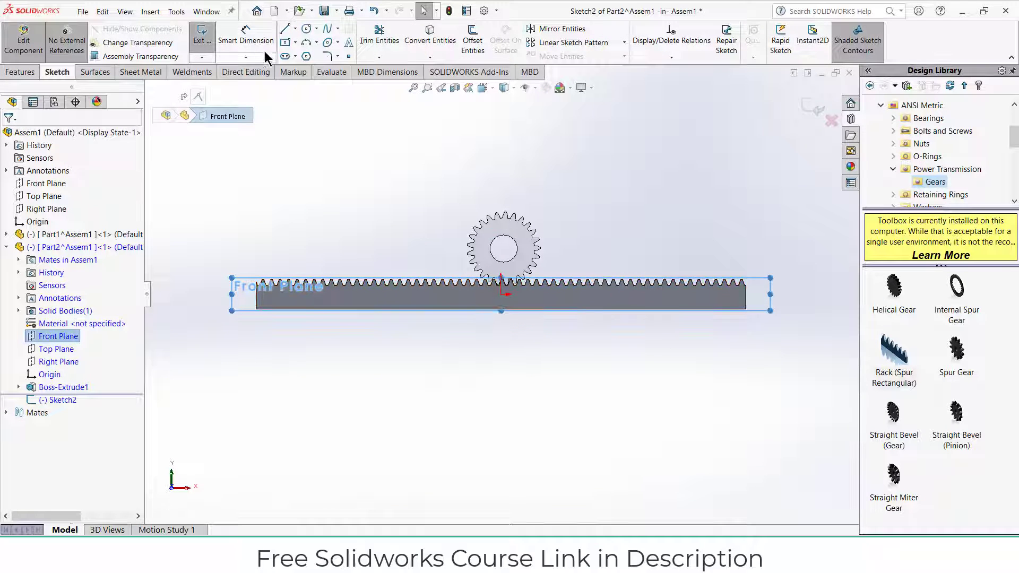
Sketch a vertical centerline about 16 mm long downward from the rack's origin
left_click(296, 28)
left_click(311, 54)
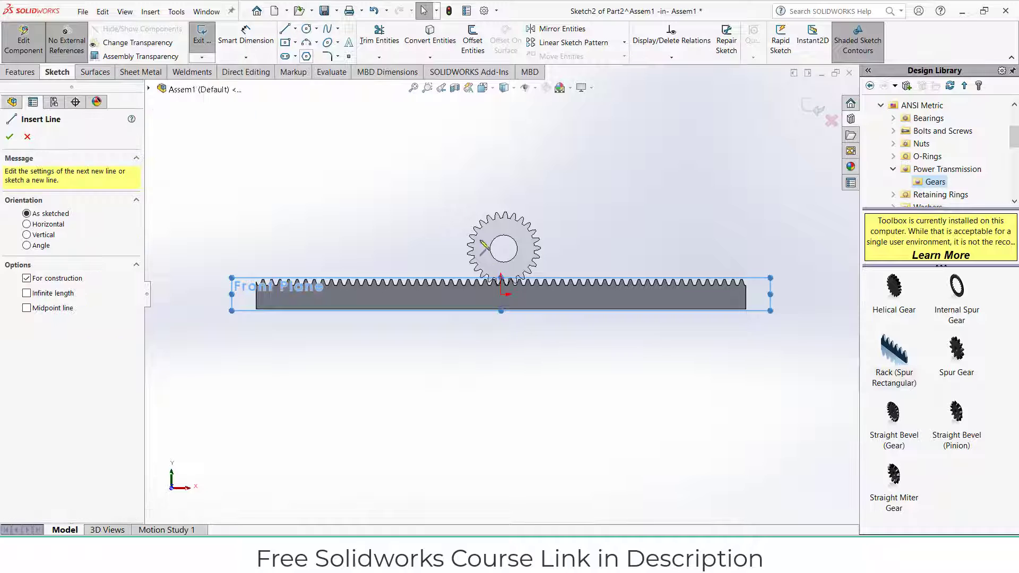
left_click(501, 294)
left_click(501, 337)
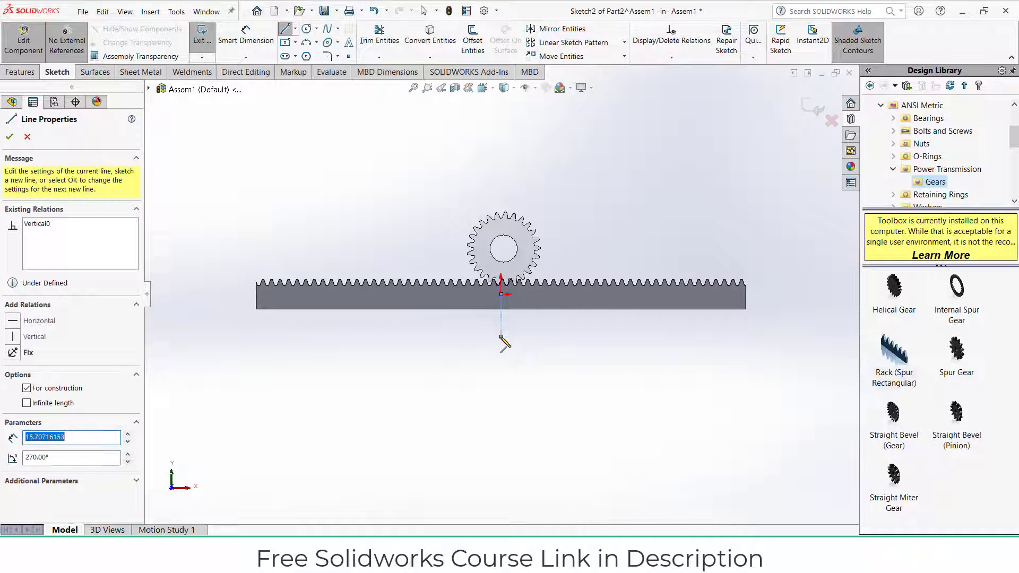
key("Escape")
Sketch a corner rectangle about 23 by 8.5 mm extending outward from the upper corner of the rack's right end
scroll(798, 305, "up", 4)
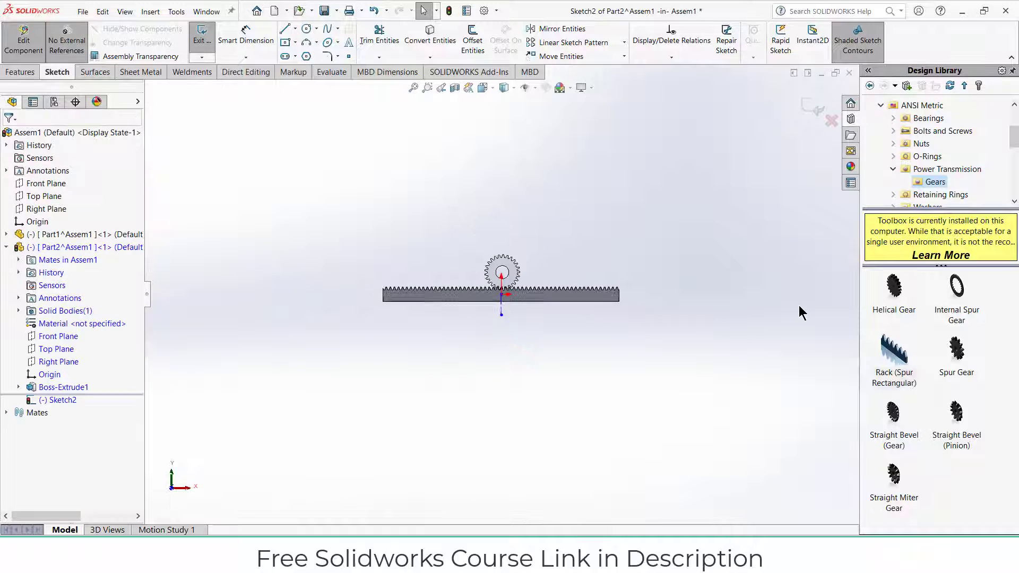
scroll(796, 304, "down", 5)
scroll(360, 268, "down", 1)
scroll(321, 313, "down", 2)
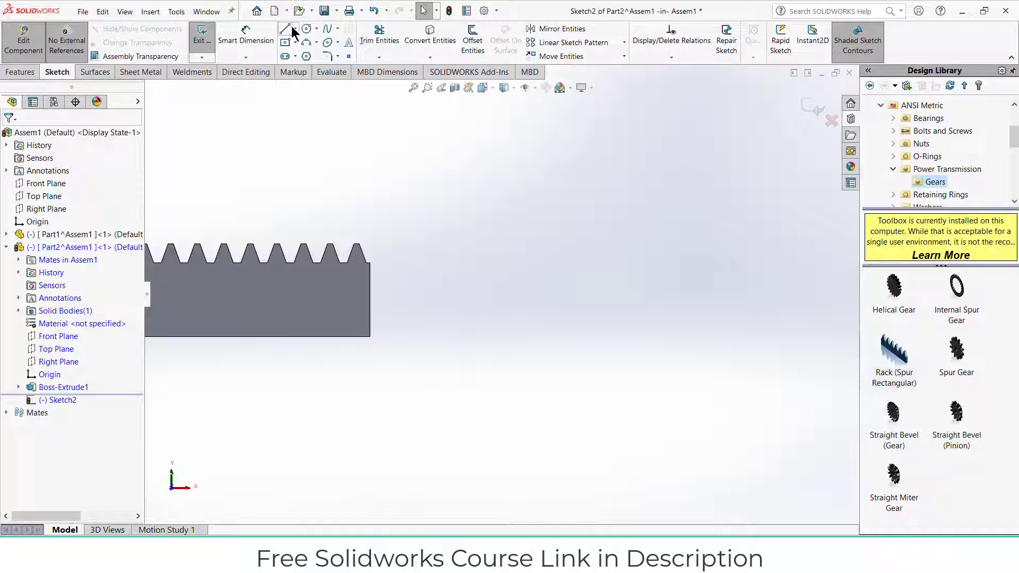
left_click(296, 44)
left_click(329, 55)
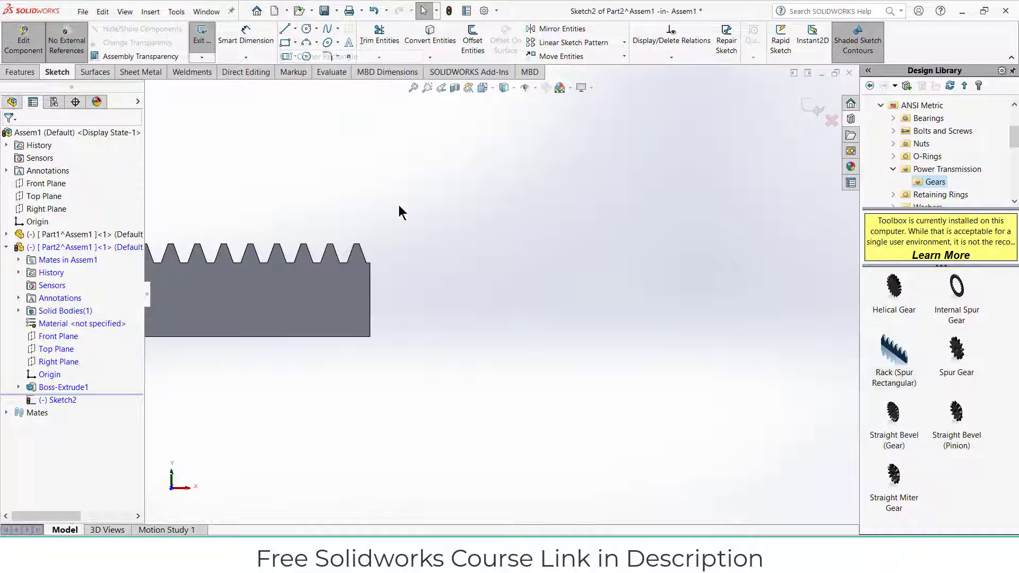
left_click(370, 263)
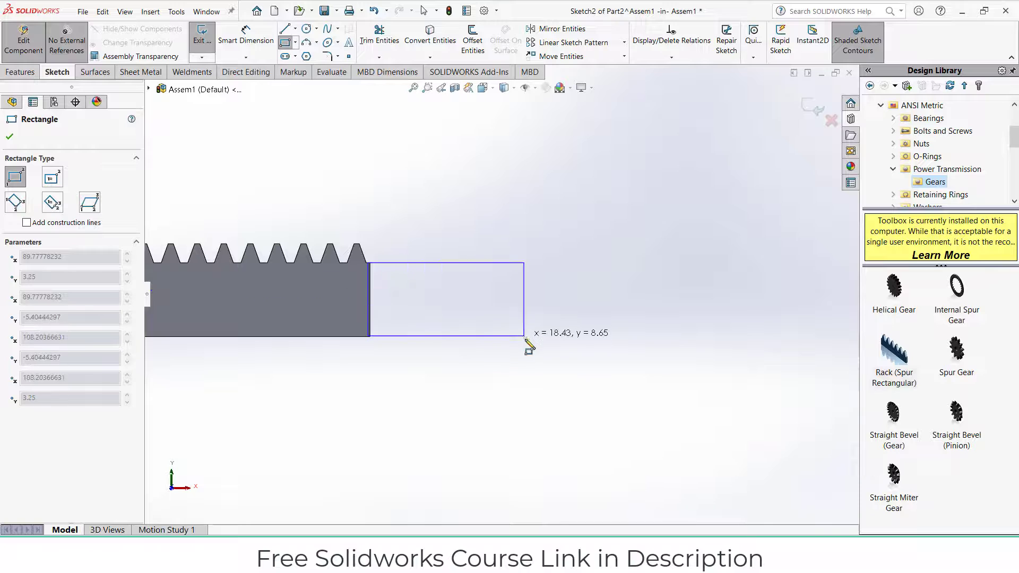
left_click(563, 334)
scroll(405, 288, "down", 3)
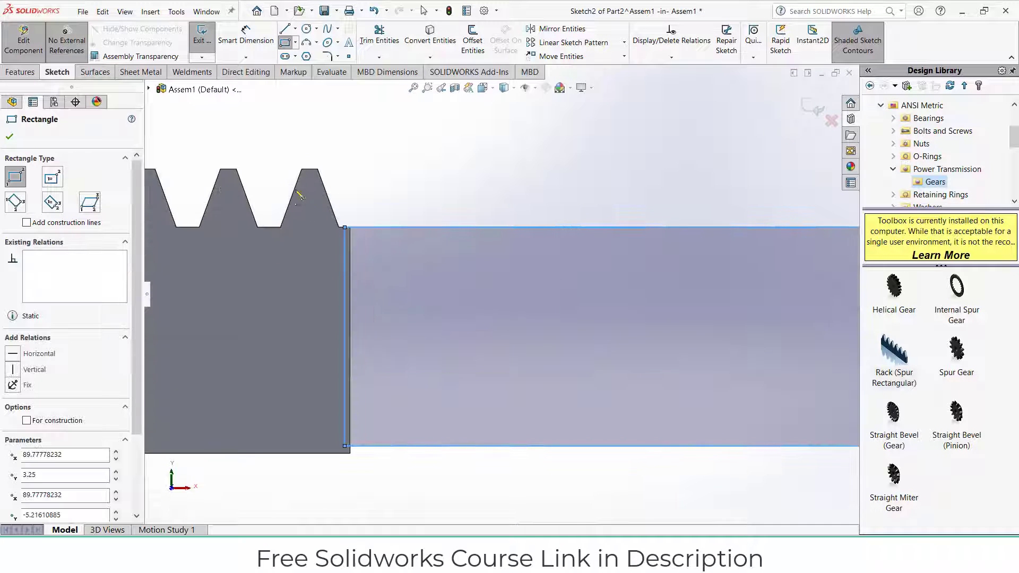
Dimension the rectangle's lower edge at 0 mm from the rack's bottom edge
left_click(245, 37)
left_click(345, 298)
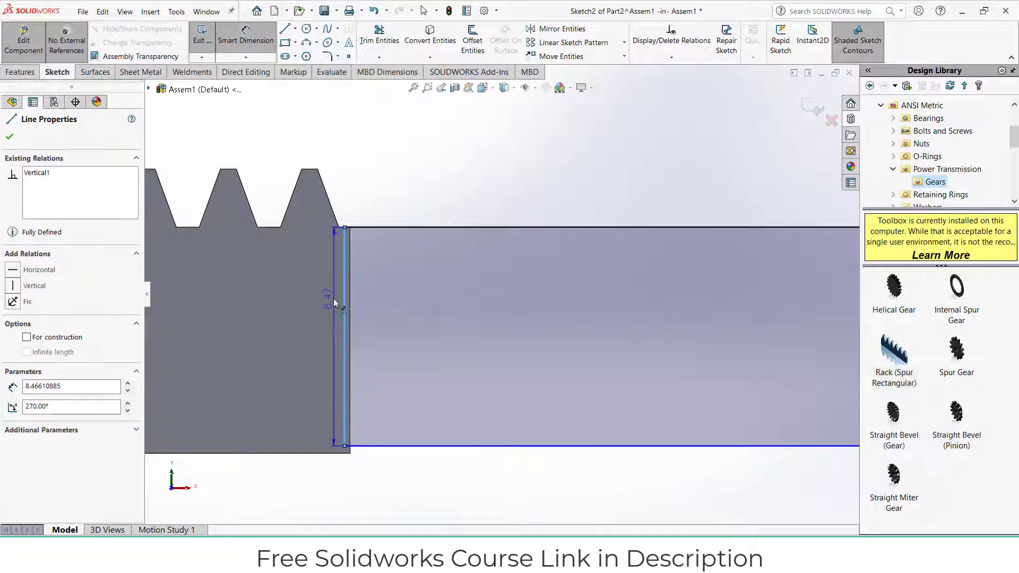
key("Escape")
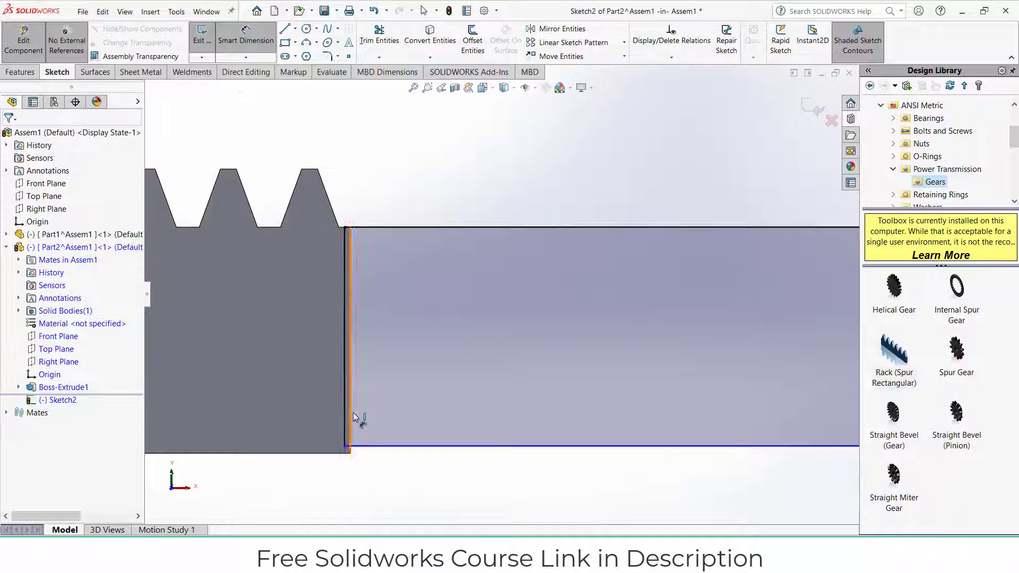
left_click(382, 447)
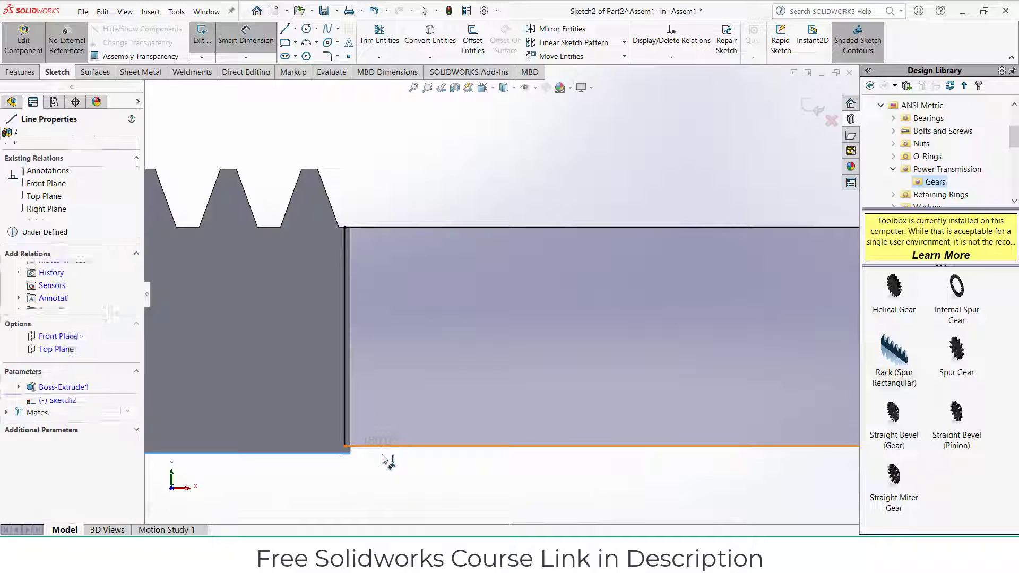
left_click(385, 465)
type("0.00mm")
key("Return")
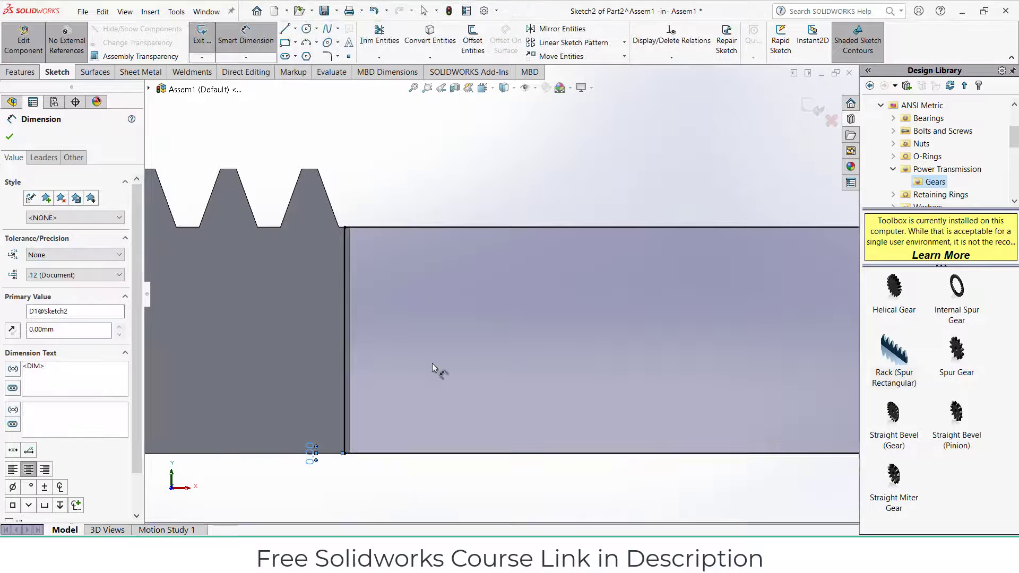
Dimension the rectangle's upper edge to a length of 20 mm
scroll(432, 363, "up", 5)
scroll(488, 277, "down", 3)
left_click(537, 278)
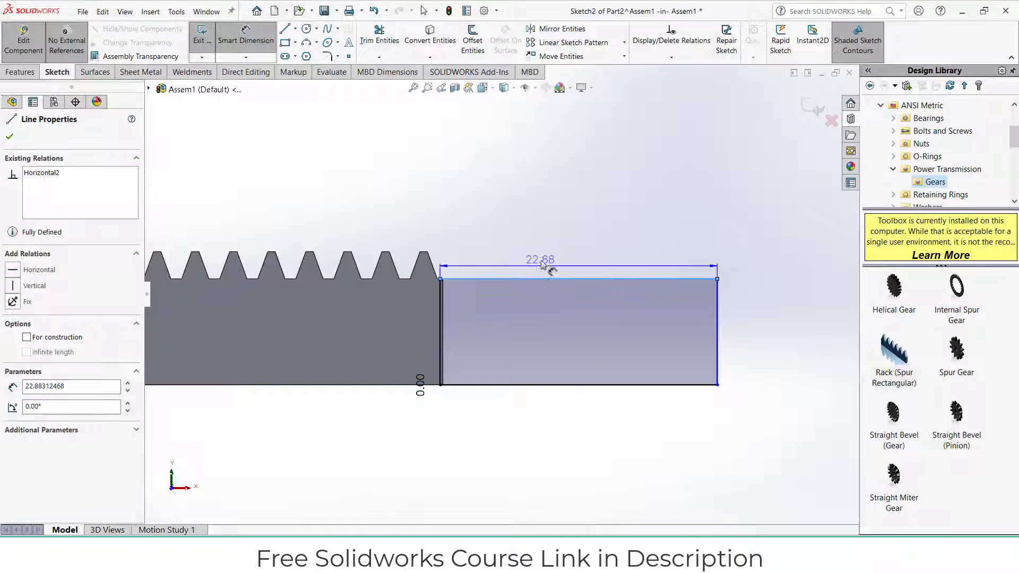
left_click(542, 260)
type("20")
key("Return")
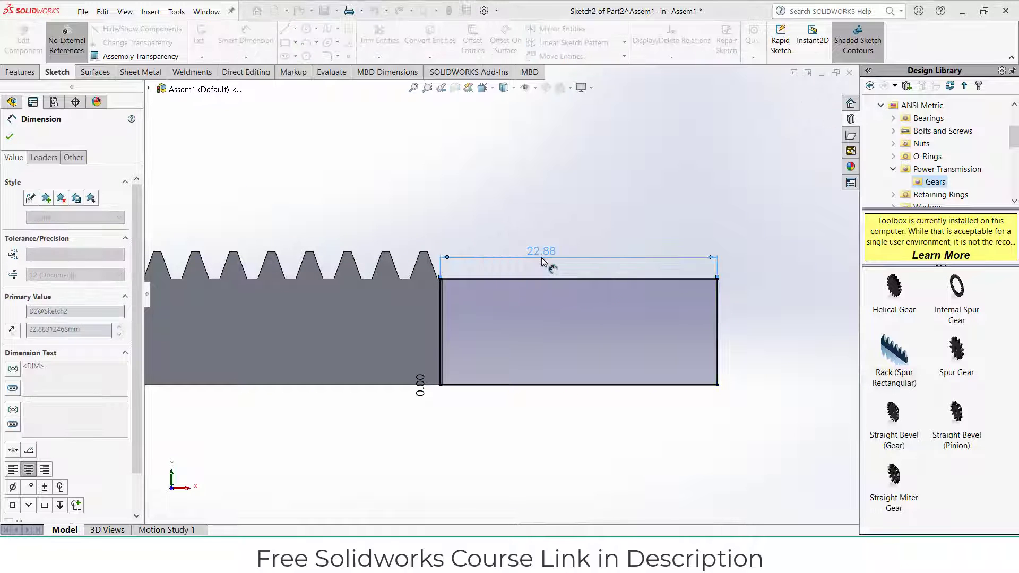
Sketch a circle about 4 mm in diameter inside the rectangle near its outer end
left_click(305, 29)
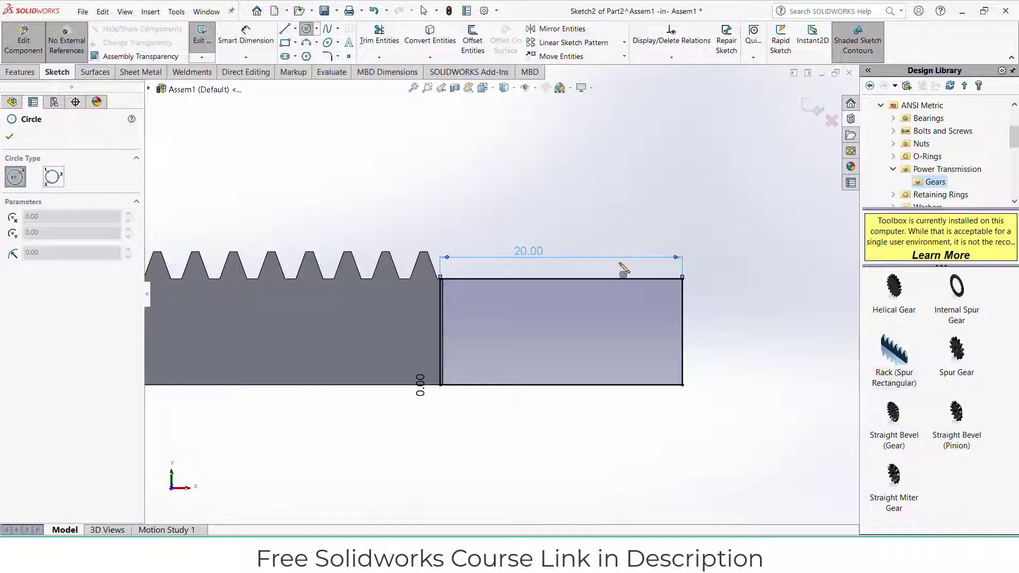
left_click(626, 331)
left_click(648, 339)
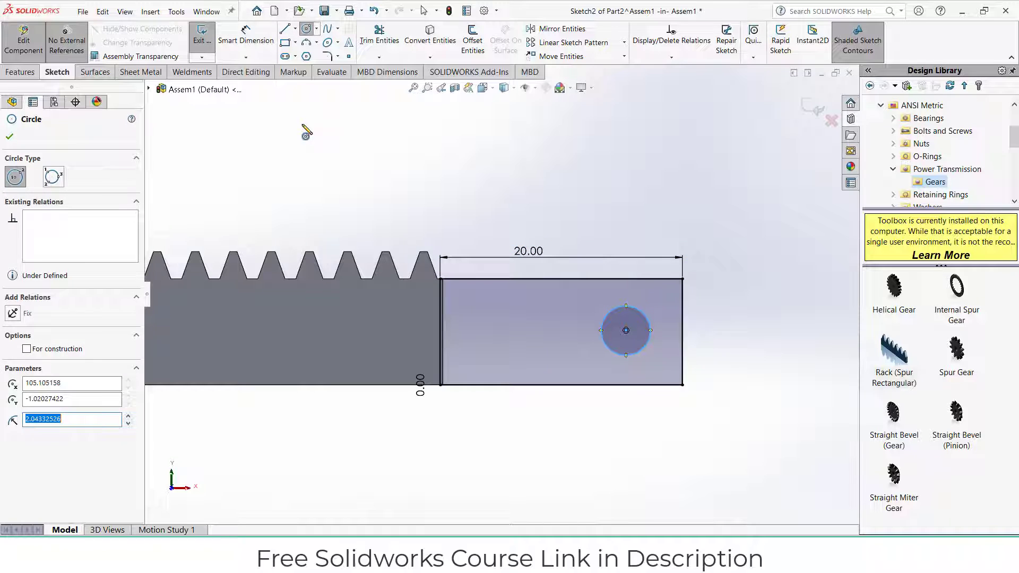
Dimension the circle's centre at 8.75/2 mm (4.375 mm) below the rectangle's upper edge
left_click(234, 33)
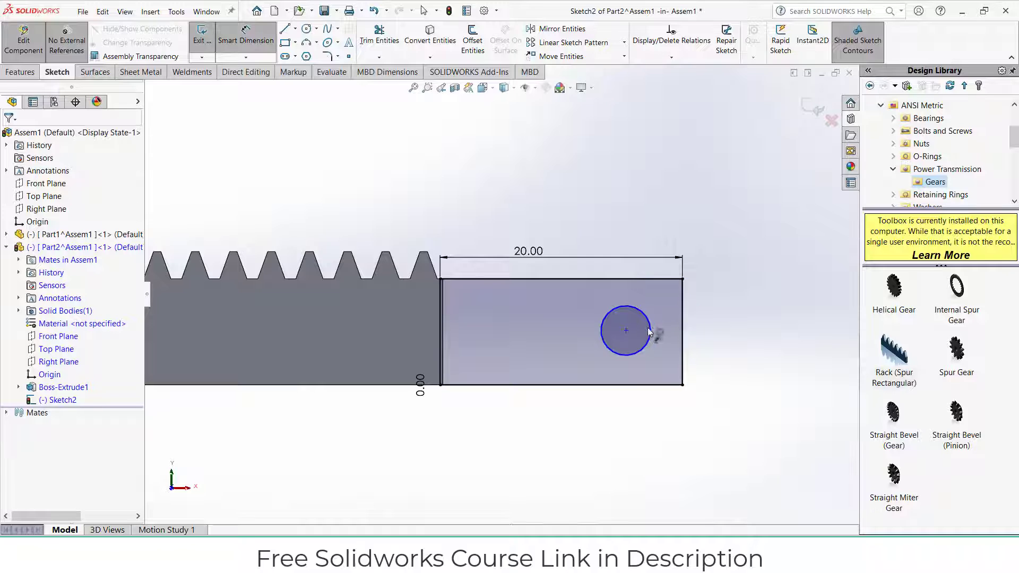
left_click(439, 314)
key("Escape")
left_click(630, 279)
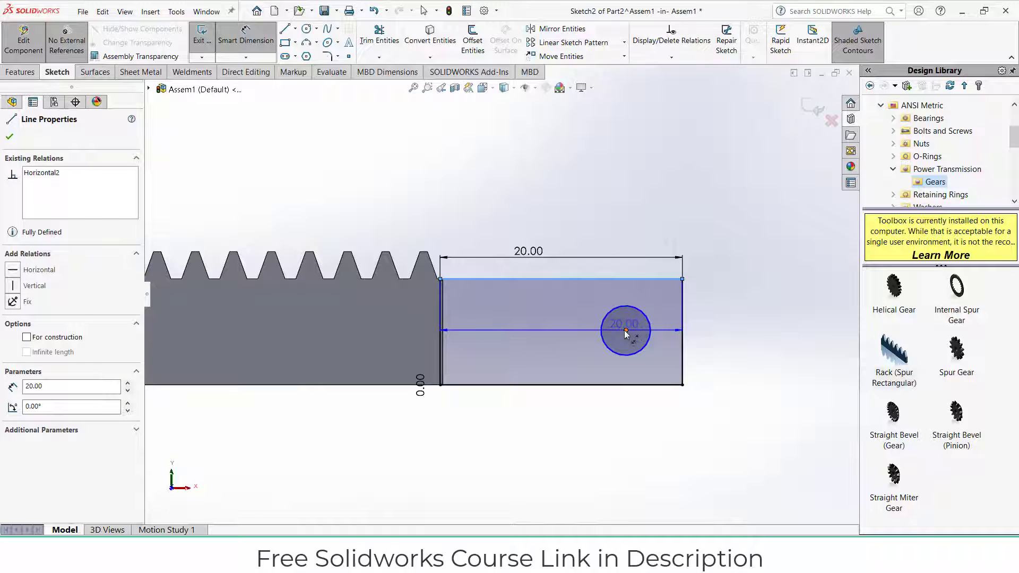
left_click(625, 331)
left_click(722, 321)
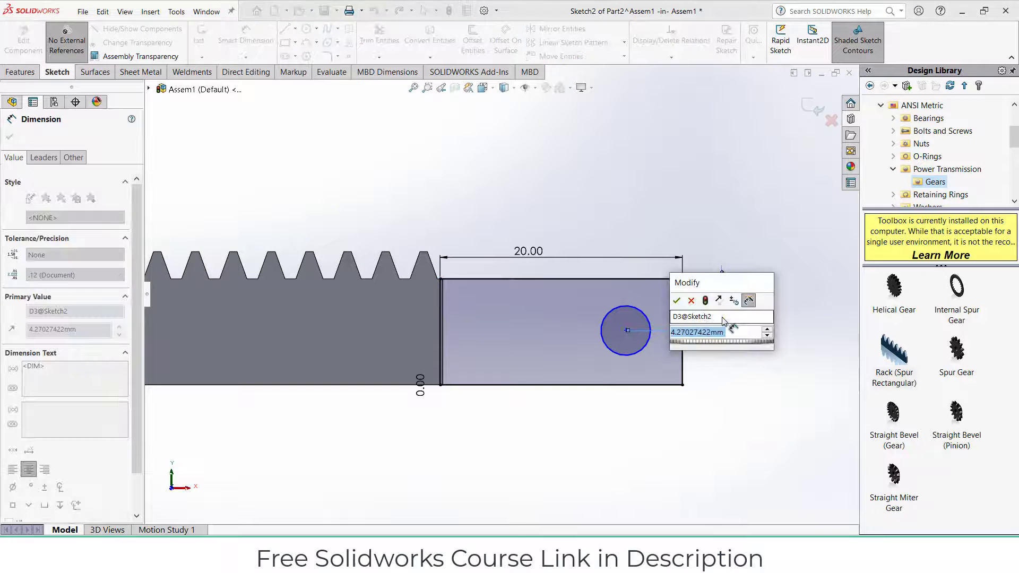
type("8.75/")
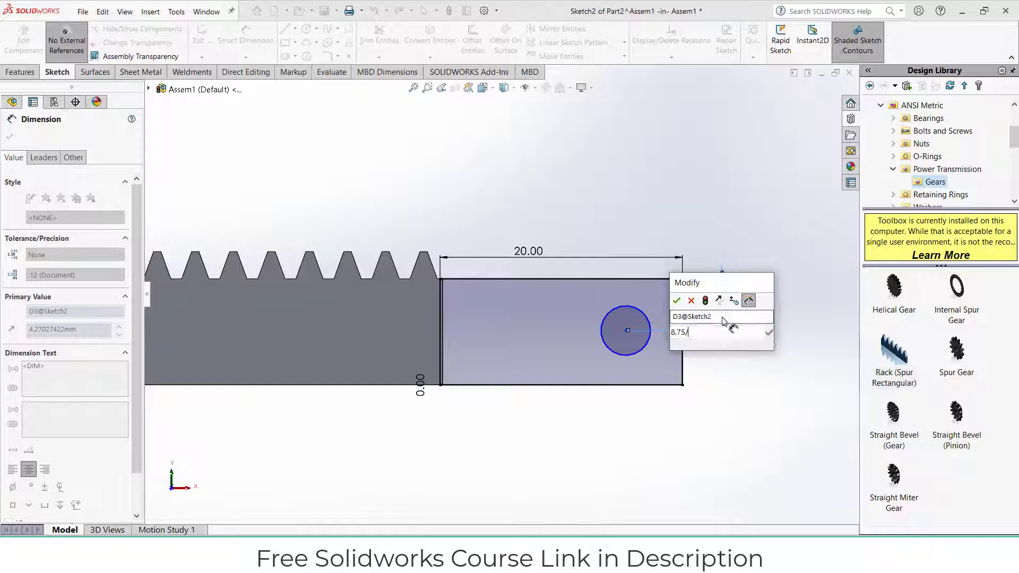
type("2")
key("Return")
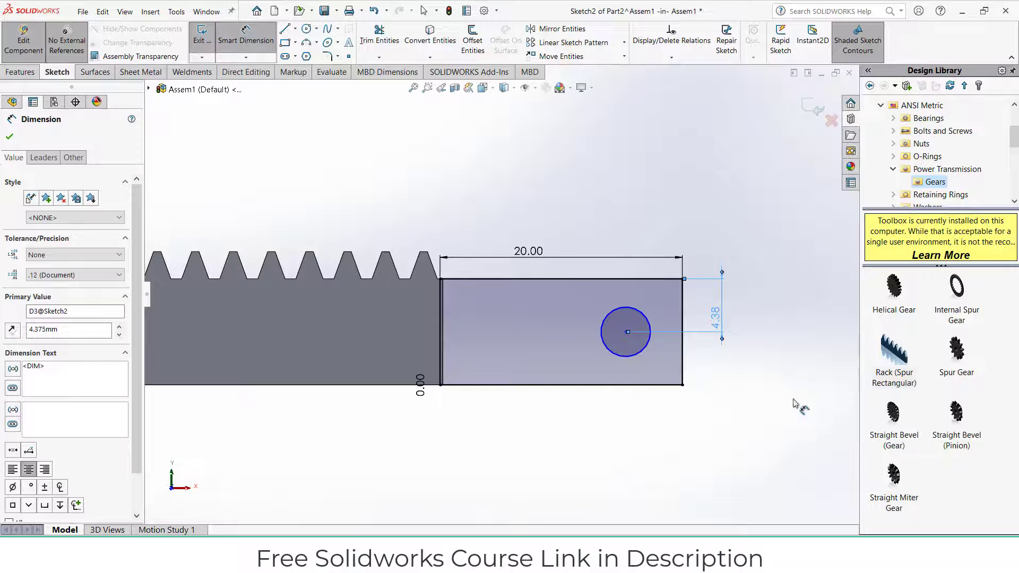
key("Escape")
Set the diameter of the circle in the lug rectangle to 3 mm
left_click(628, 311)
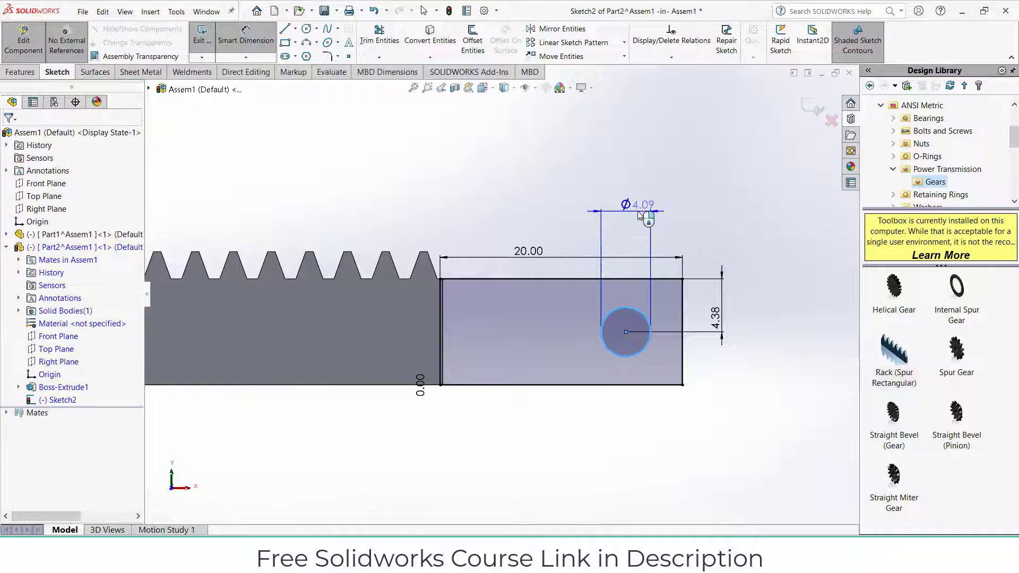
left_click(638, 211)
type("3")
key("Return")
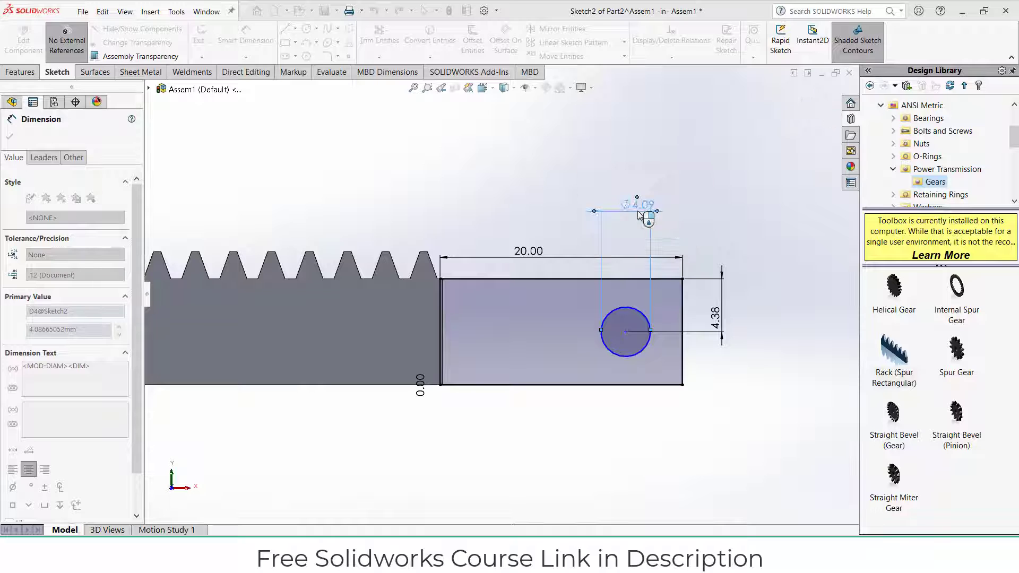
key("Escape")
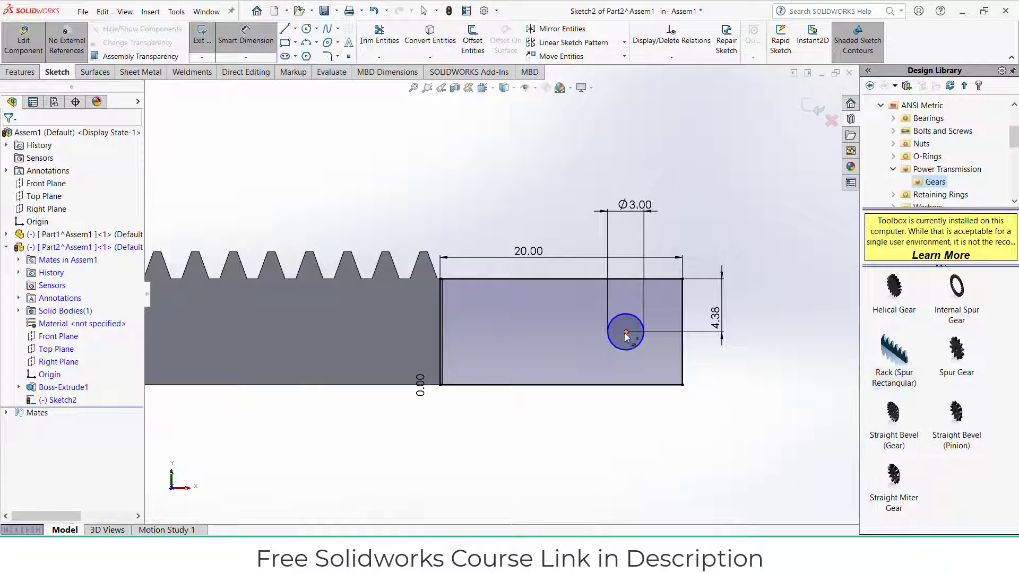
Dimension the circle's centre at 3*1.5 mm (4.5 mm) from the rectangle's outer end
left_click(625, 333)
left_click(683, 349)
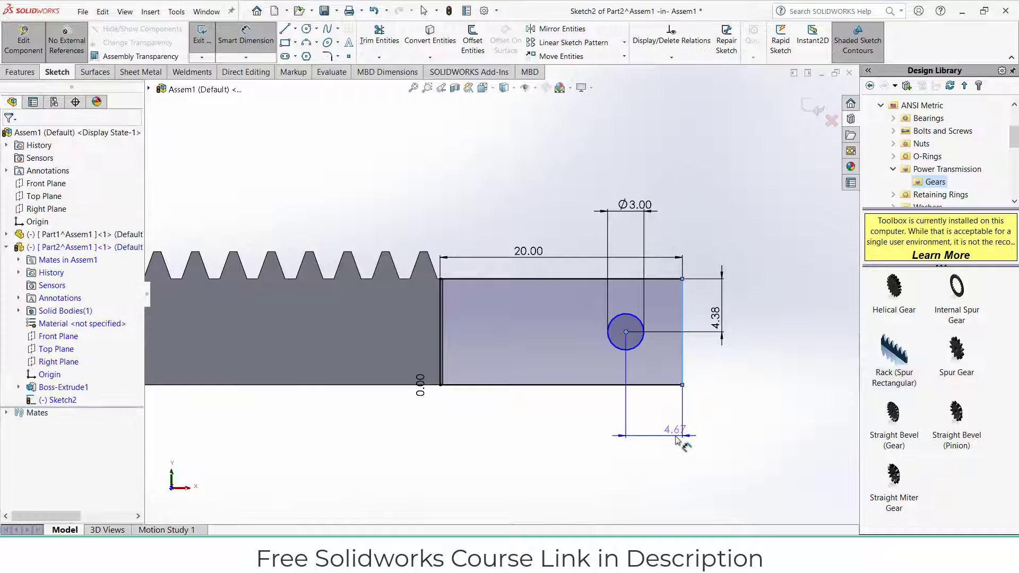
left_click(673, 435)
type("3+1.5")
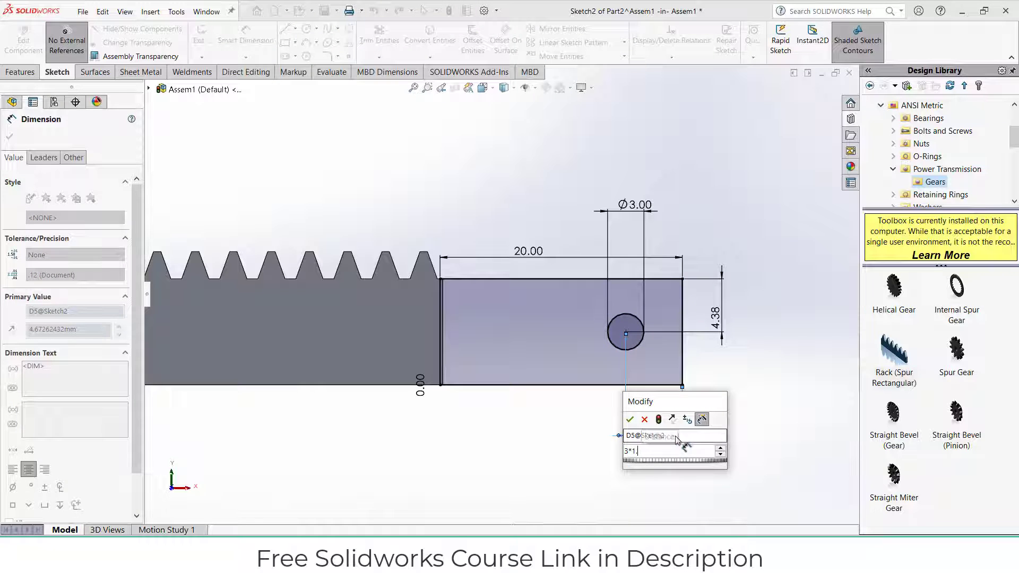
key("Return")
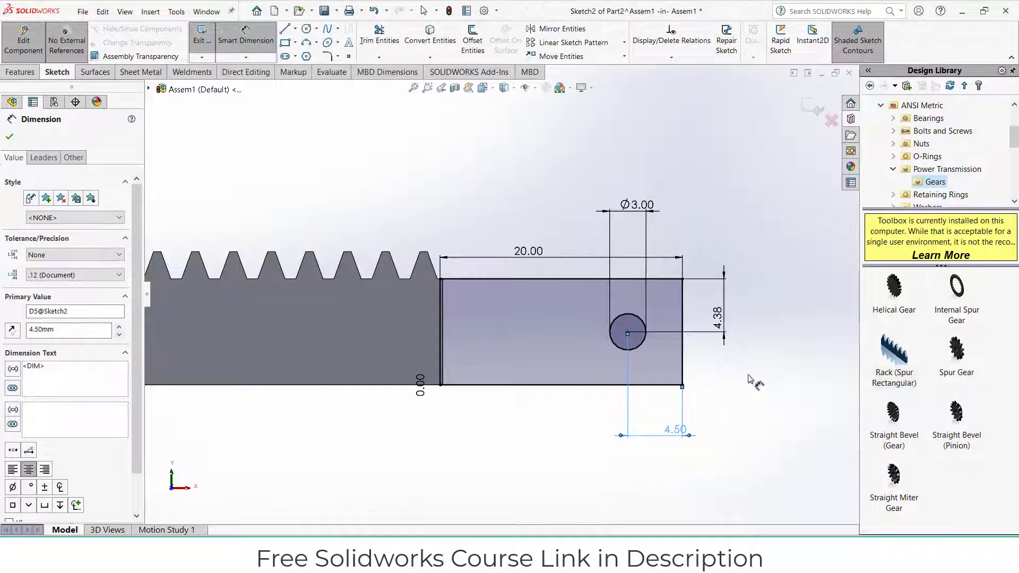
Mirror the lug rectangle and its circle about the vertical centreline to the rack's other end
scroll(521, 214, "up", 5)
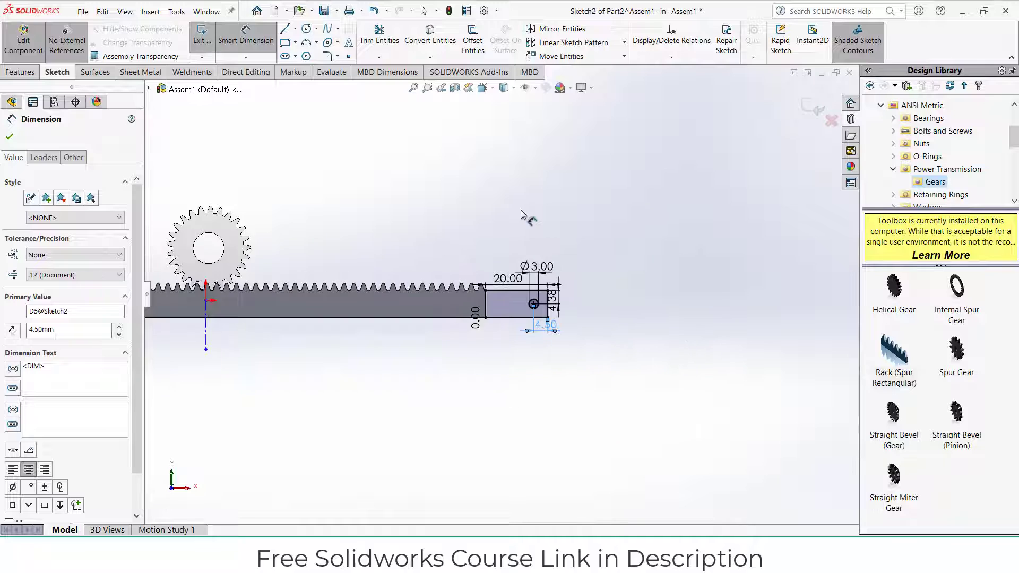
scroll(209, 288, "down", 2)
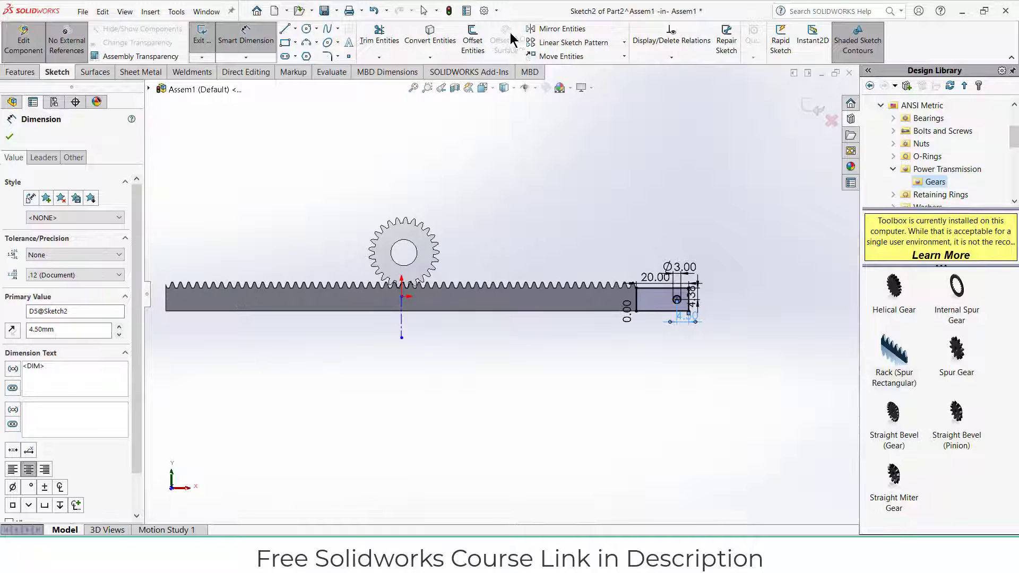
left_click(552, 31)
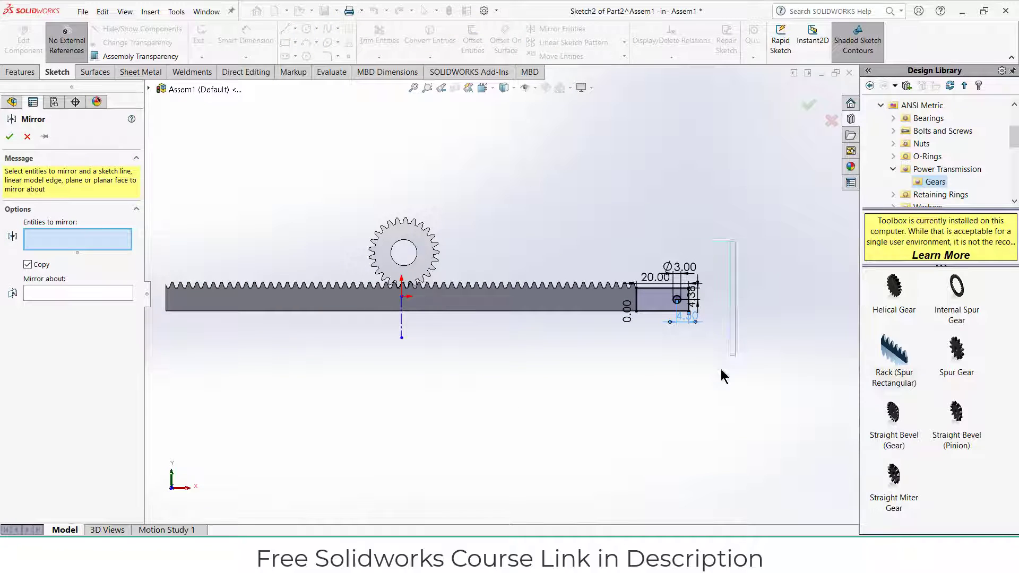
left_click_drag(597, 330, 609, 346)
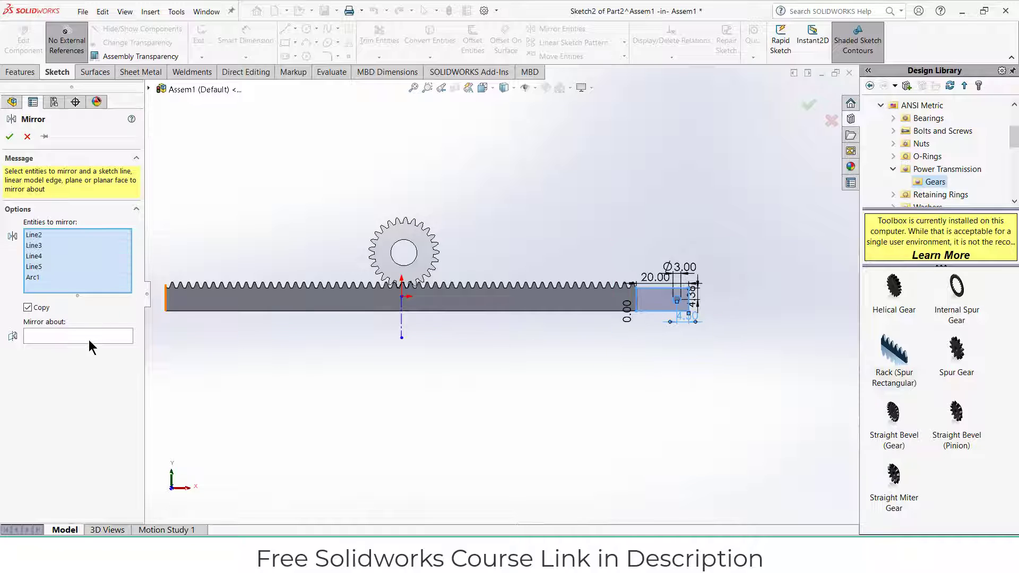
left_click(108, 337)
left_click(402, 321)
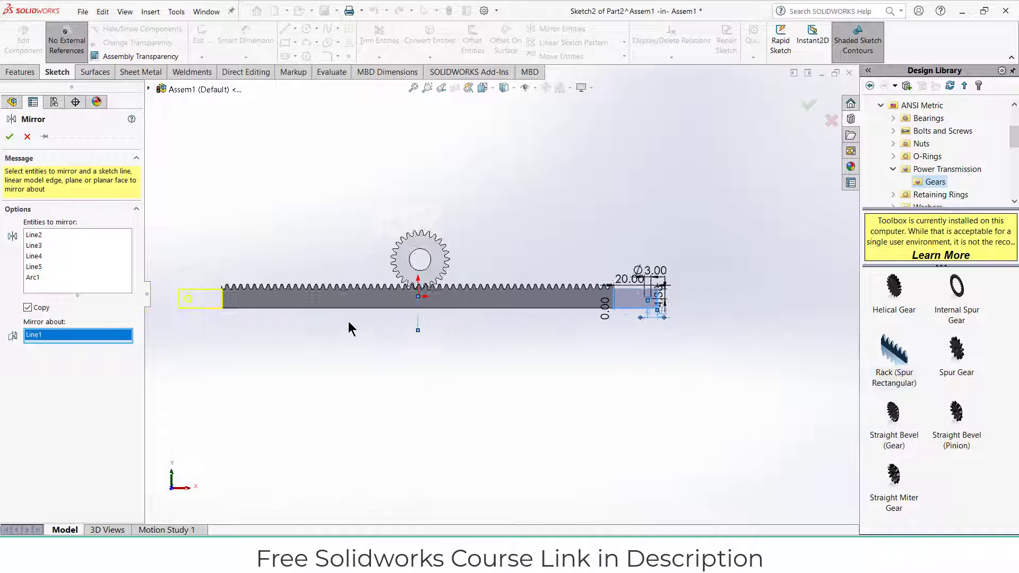
left_click(9, 137)
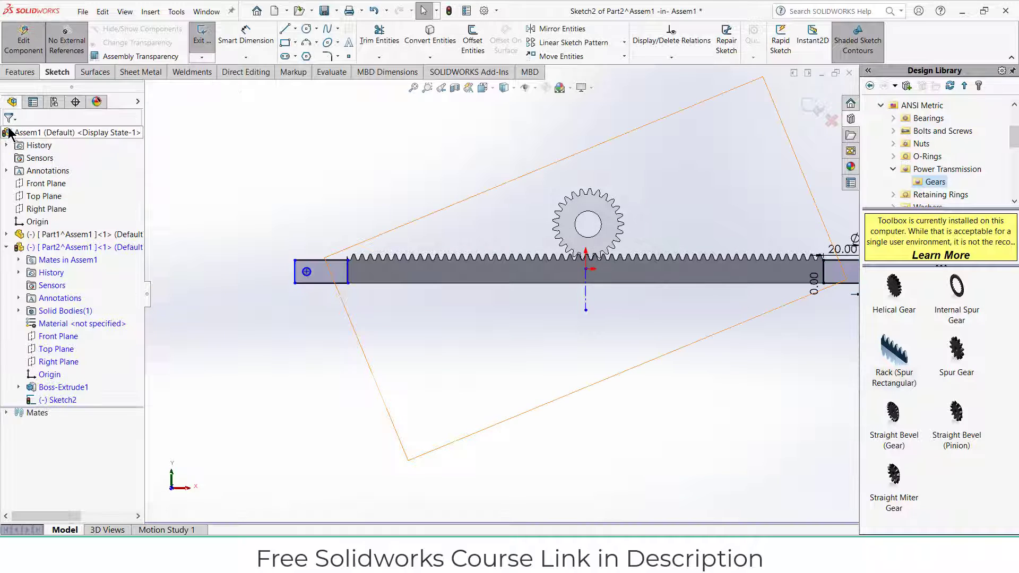
Extrude both end-lug profiles 10 mm, merged with the rack, and finish editing the rack part
left_click(20, 71)
left_click(213, 35)
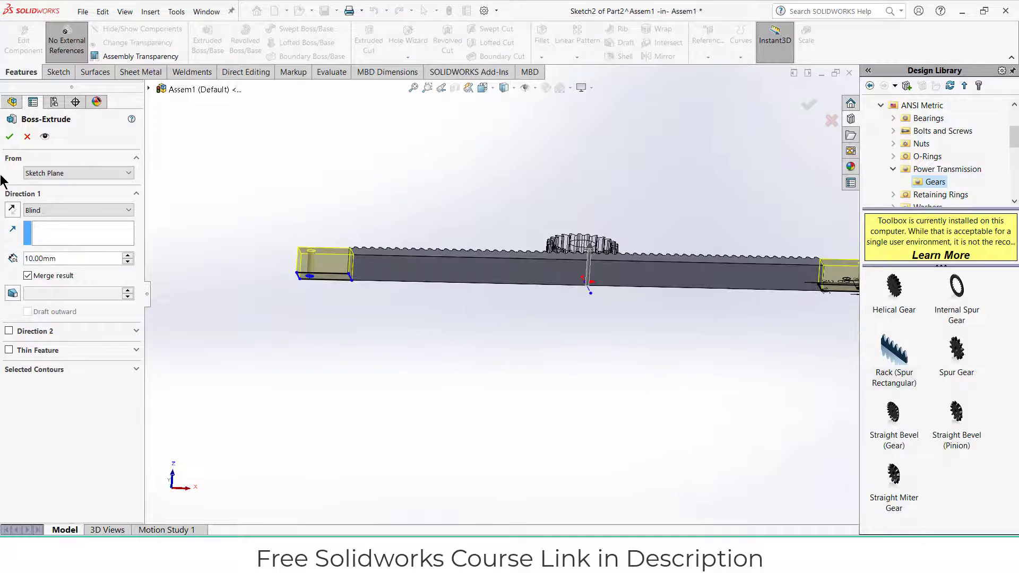
left_click(375, 327)
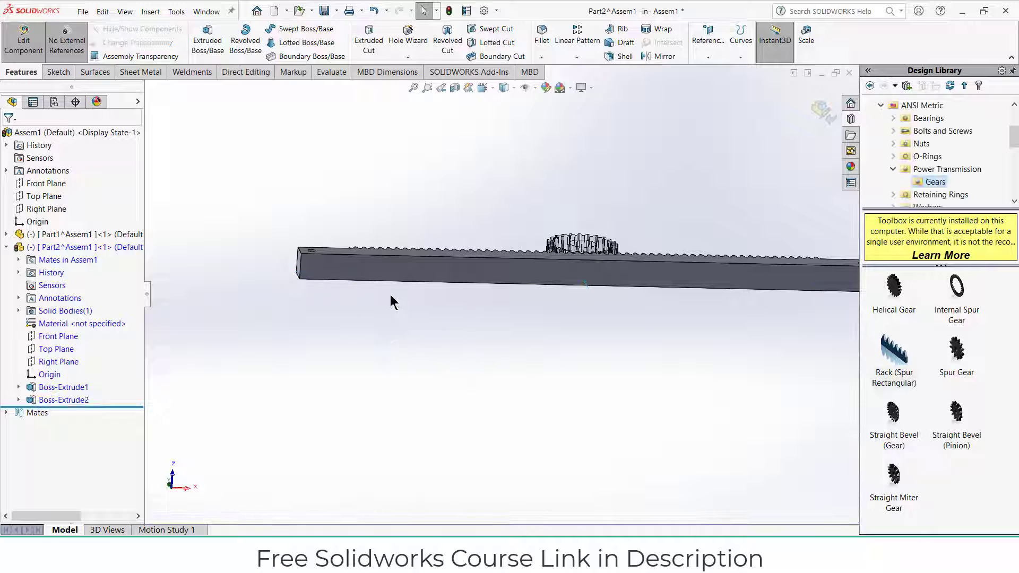
middle_click_drag(390, 294, 359, 412)
scroll(399, 352, "up", 2)
middle_click_drag(399, 351, 596, 212)
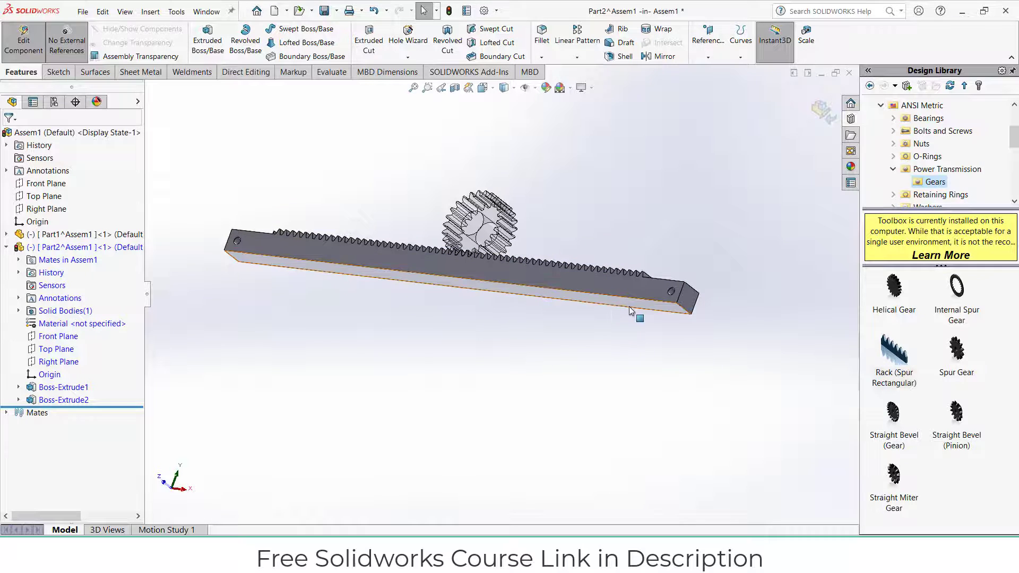
scroll(630, 310, "up", 3)
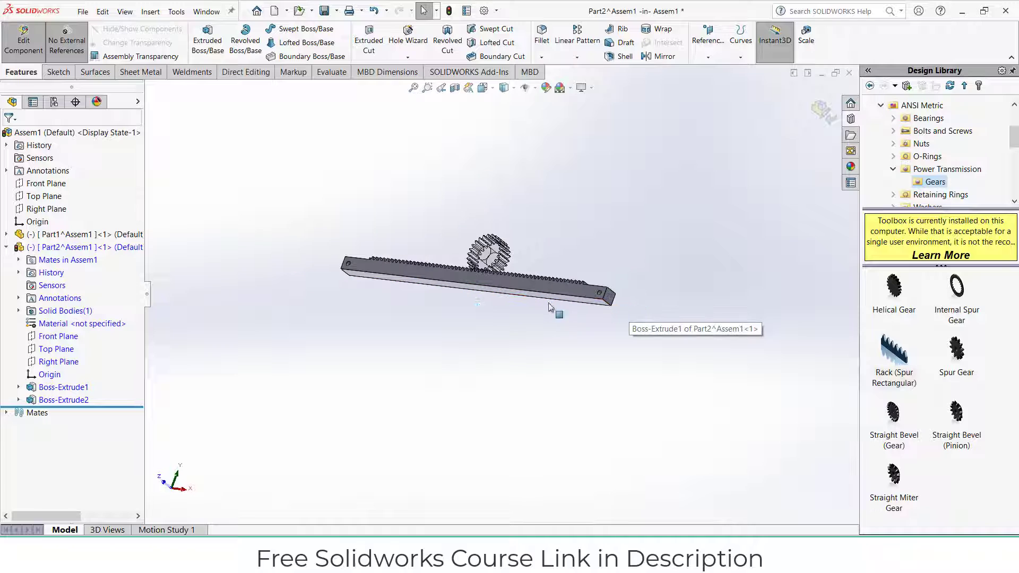
left_click(821, 110)
Insert a new part into the assembly with its first sketch on the Top Plane
left_click(79, 58)
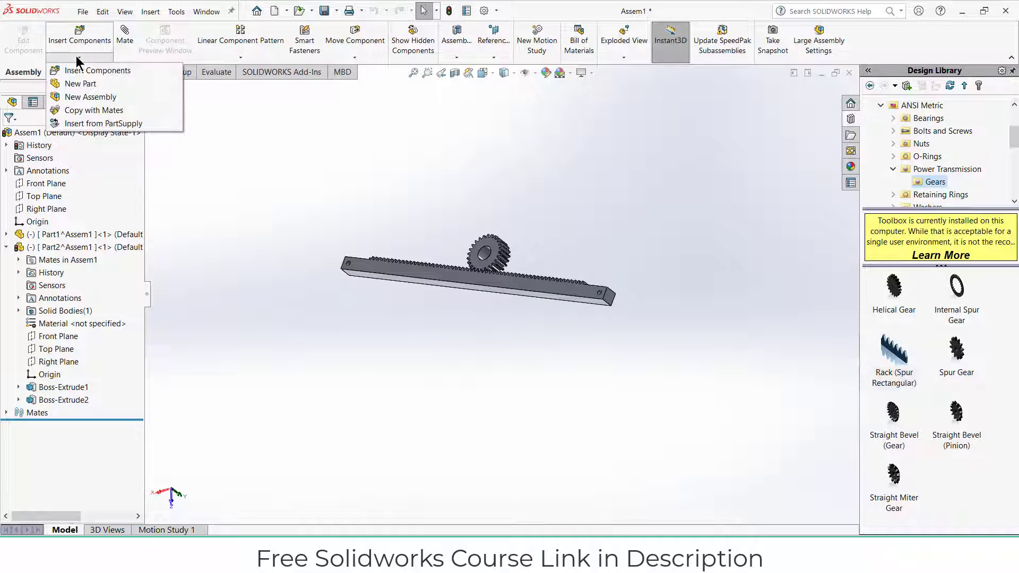
left_click(79, 83)
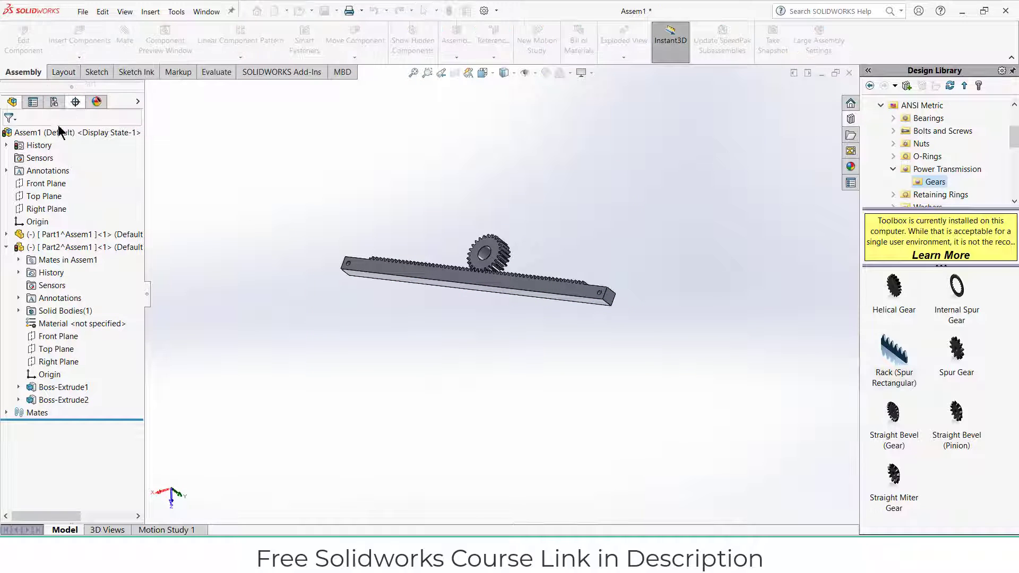
left_click(44, 196)
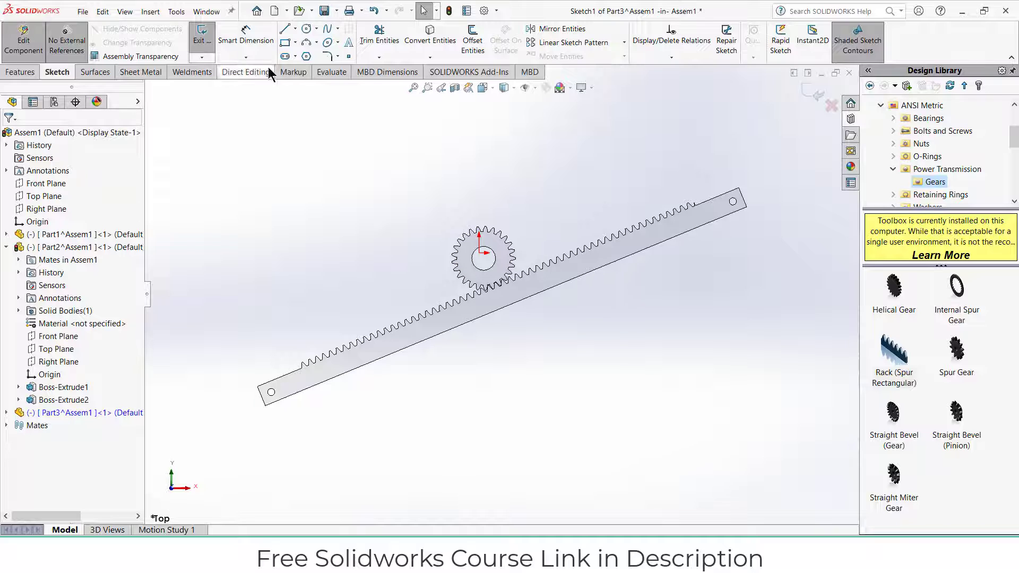
Sketch a circle about 5.35 mm in diameter centred on the new part's origin
scroll(513, 283, "down", 8)
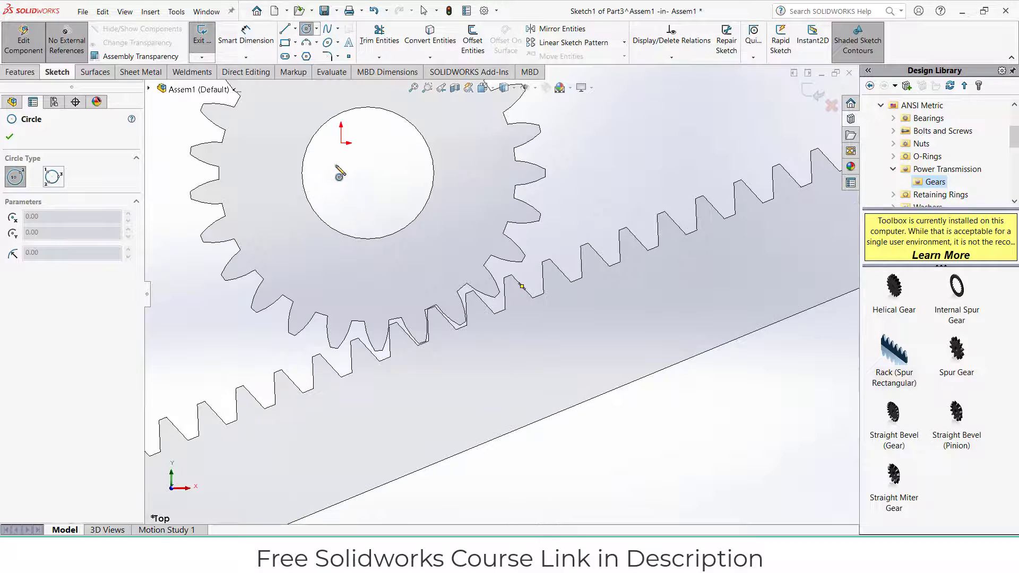
left_click(341, 143)
left_click(373, 158)
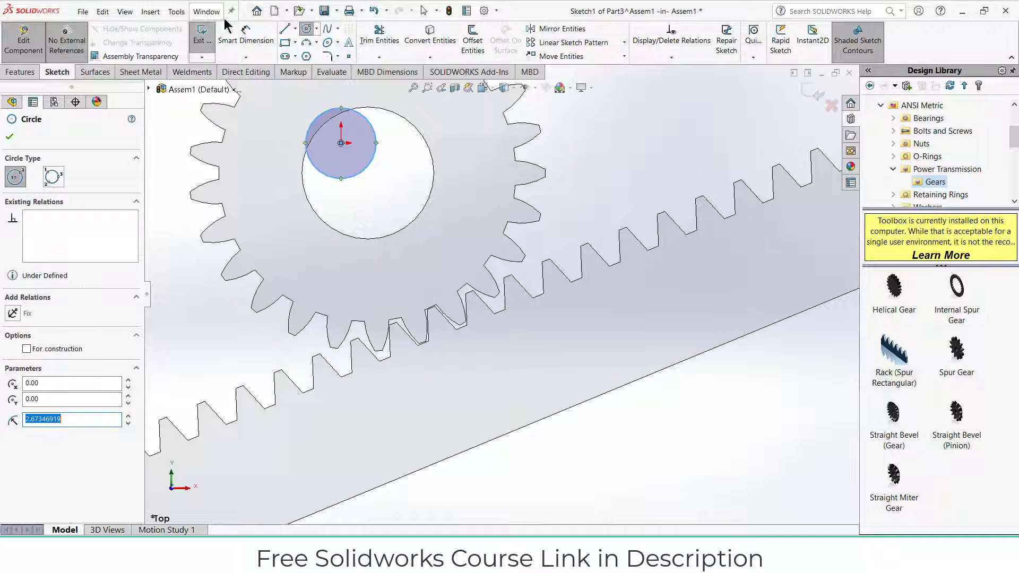
key("Escape")
Set the diameter of the circle at the origin to 10 mm
left_click(374, 135)
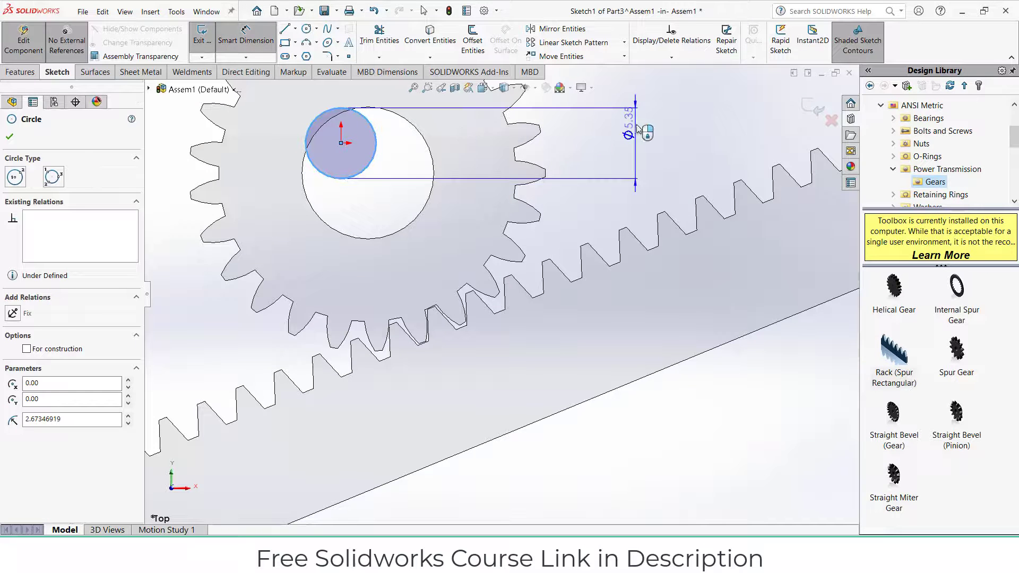
left_click(640, 129)
type("10")
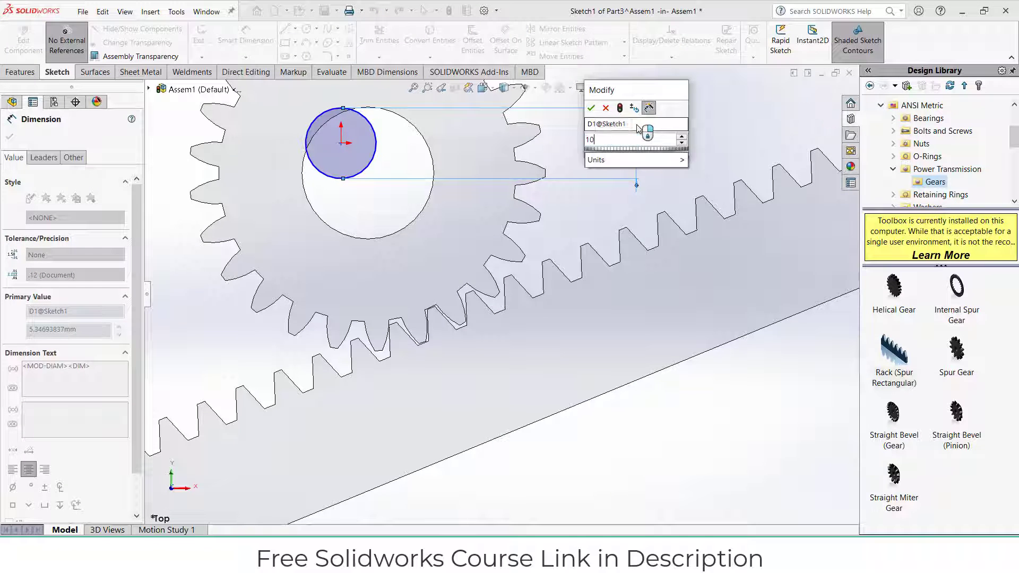
key("Return")
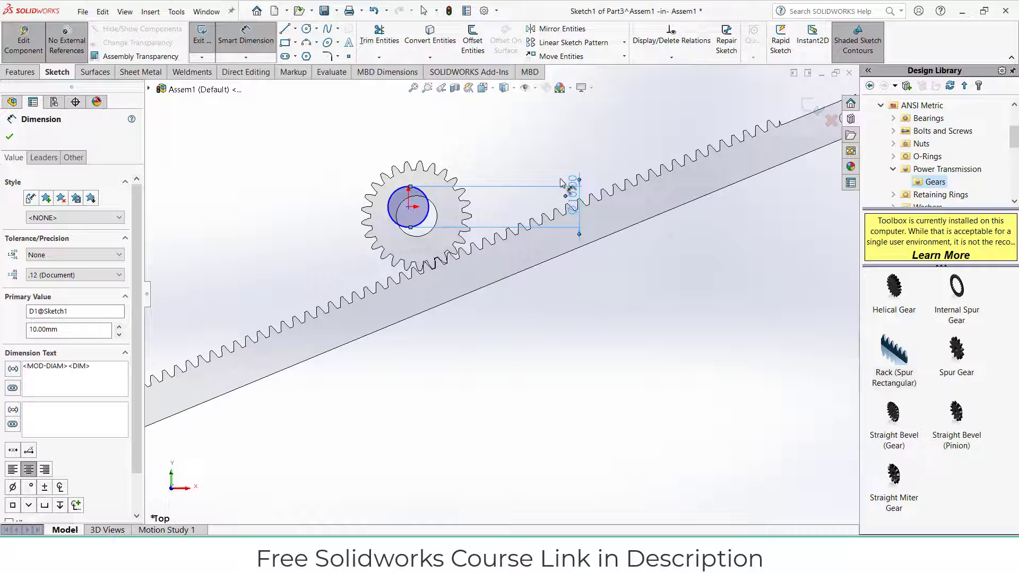
Extrude the 10 mm circle 12 mm as a shaft for the gear
scroll(552, 195, "down", 3)
scroll(480, 307, "up", 2)
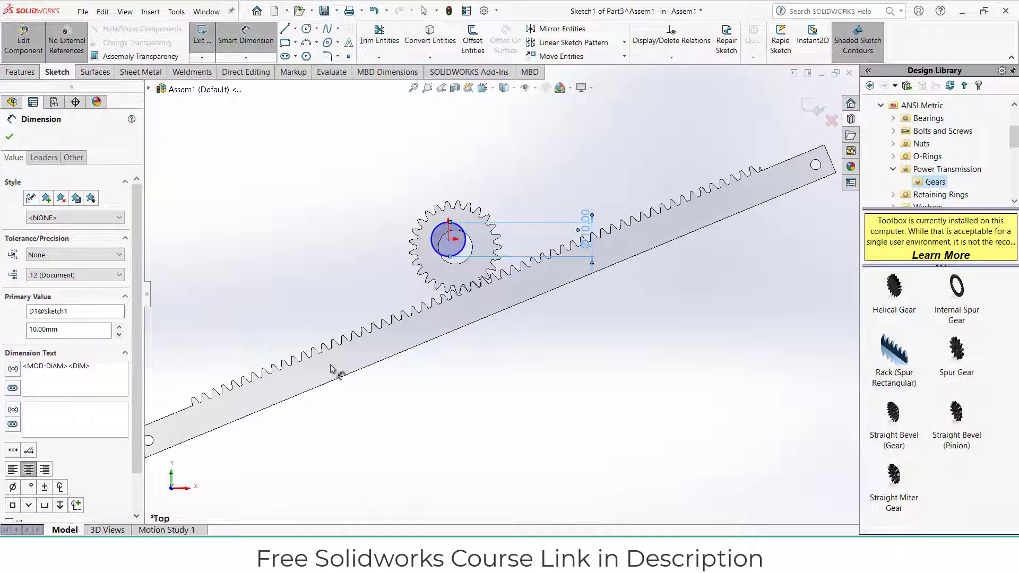
left_click(27, 71)
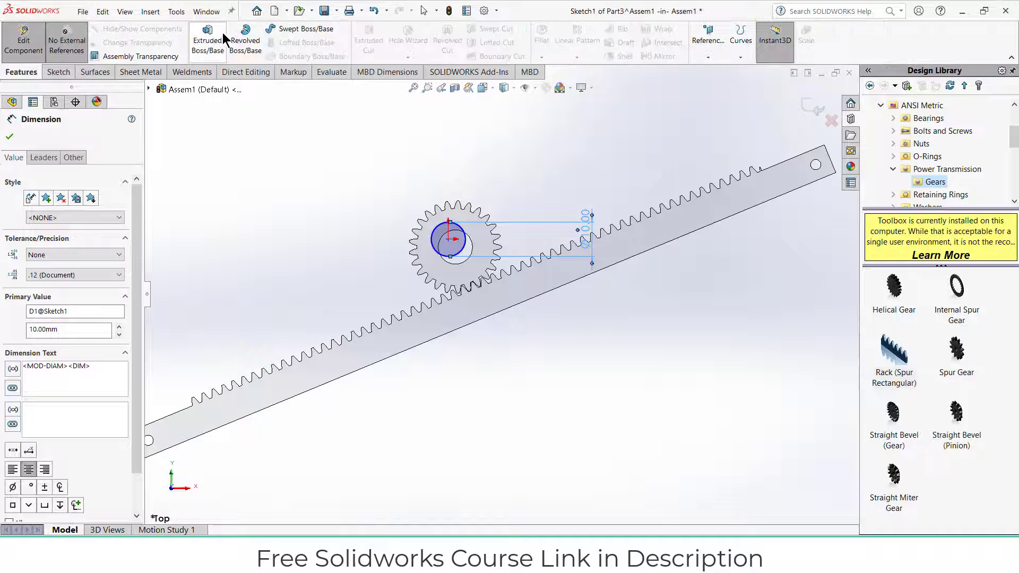
left_click(207, 40)
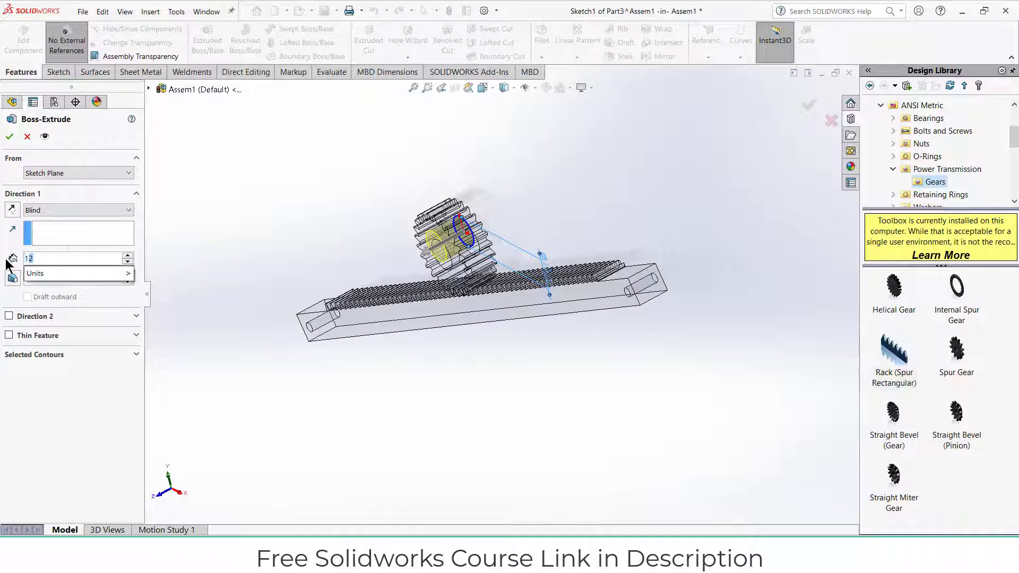
key("Return")
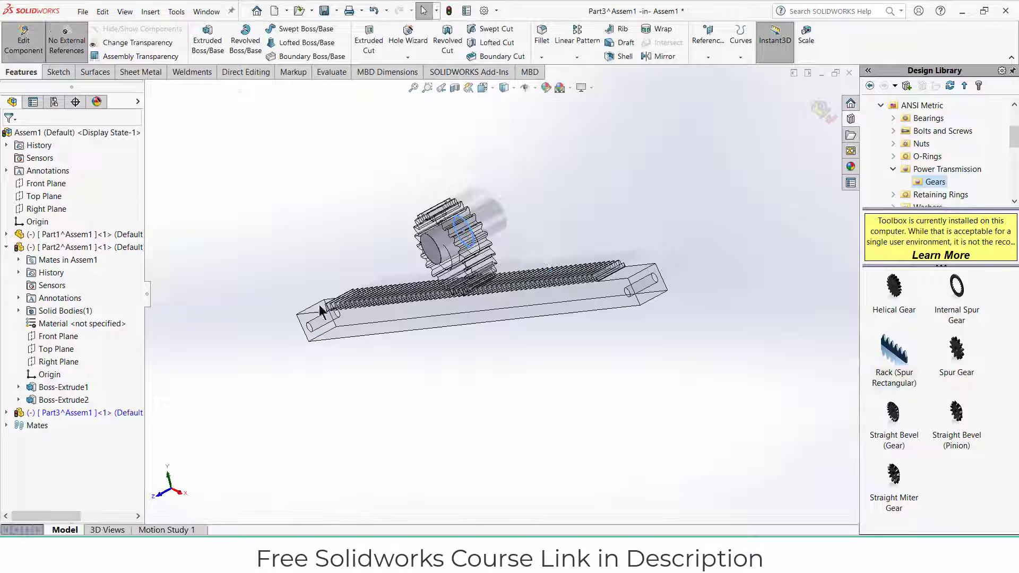
Start a new sketch on the circular end face of the gear shaft
scroll(430, 245, "down", 3)
left_click(435, 249)
left_click(482, 218)
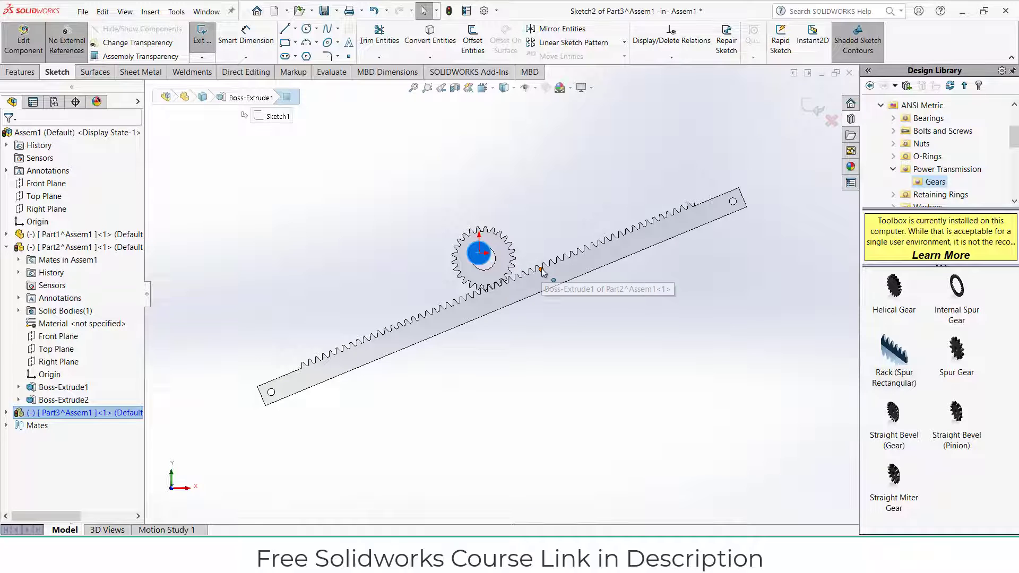
scroll(555, 270, "up", 1)
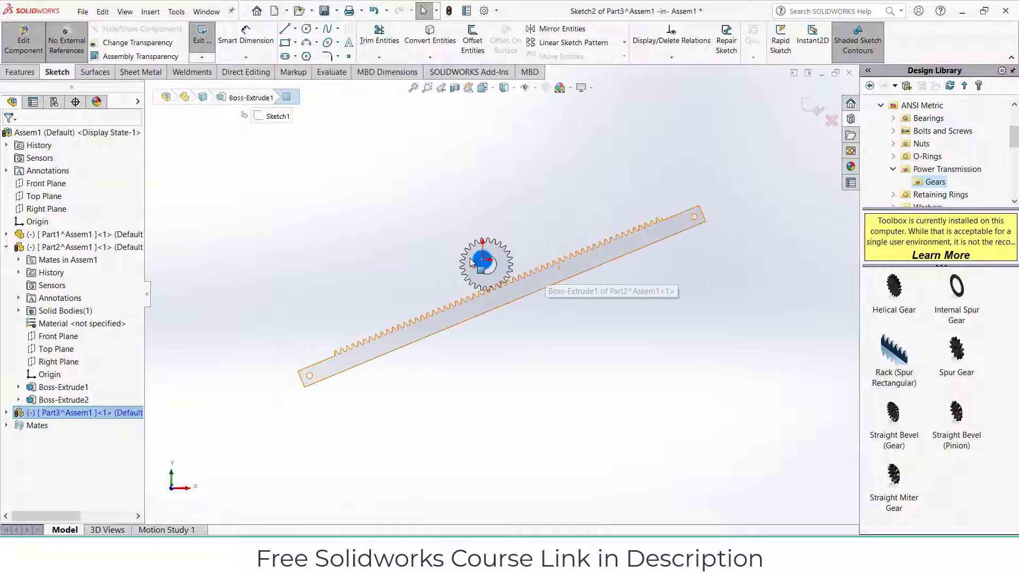
scroll(471, 259, "down", 1)
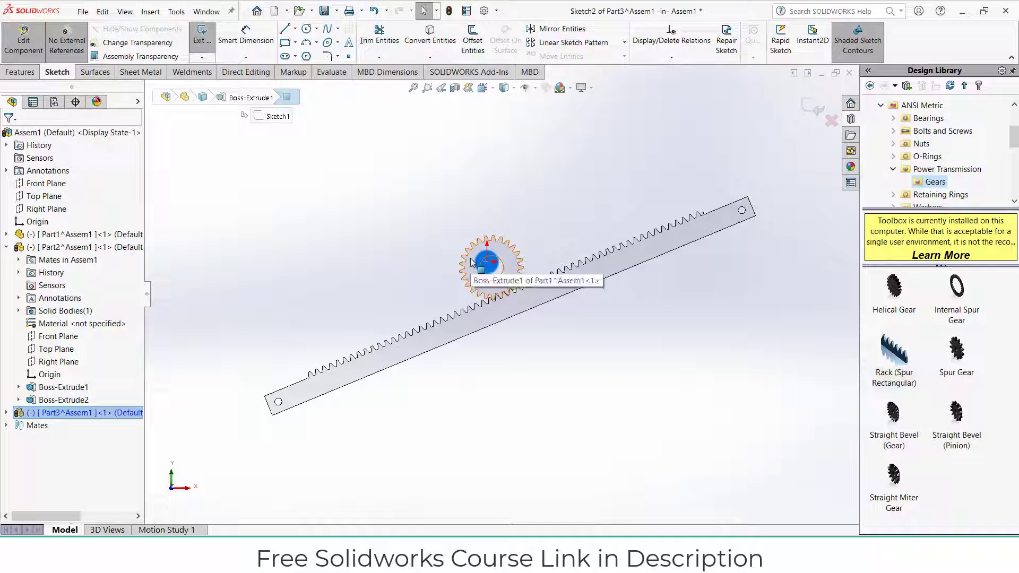
scroll(507, 252, "up", 1)
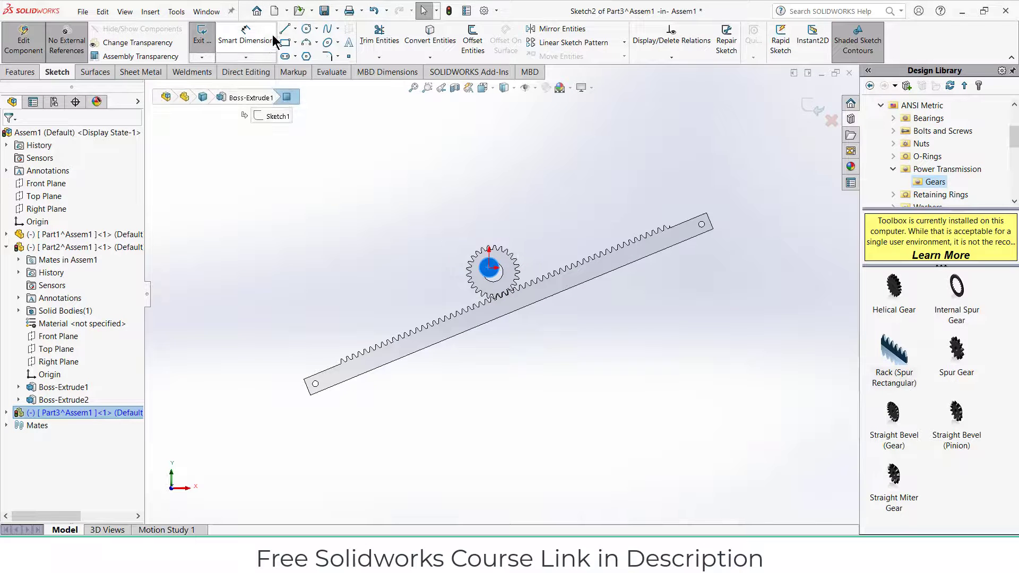
Sketch a corner rectangle about 219 mm wide and 247 mm high around the gear and rack
left_click(295, 43)
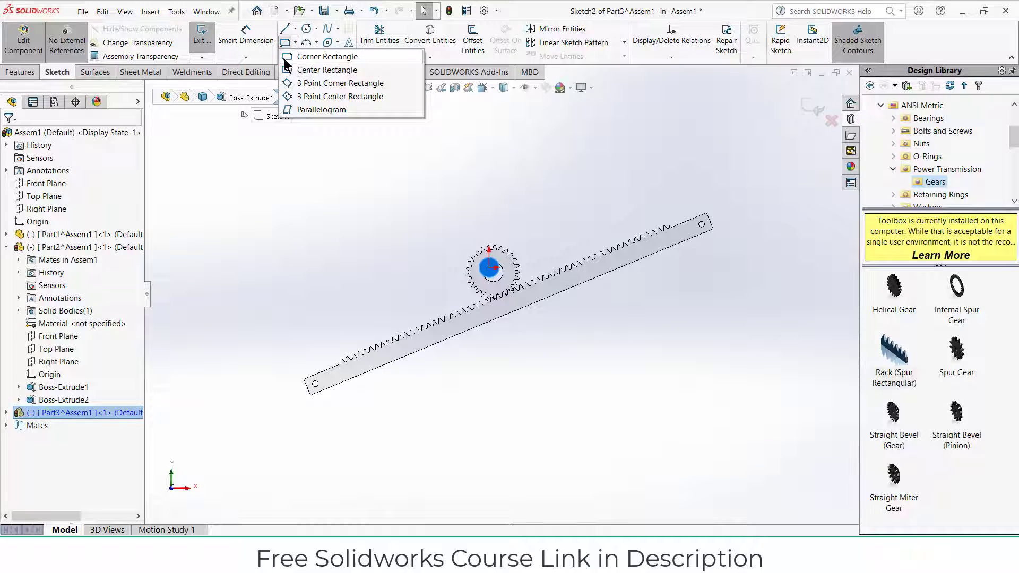
left_click(318, 57)
left_click(274, 186)
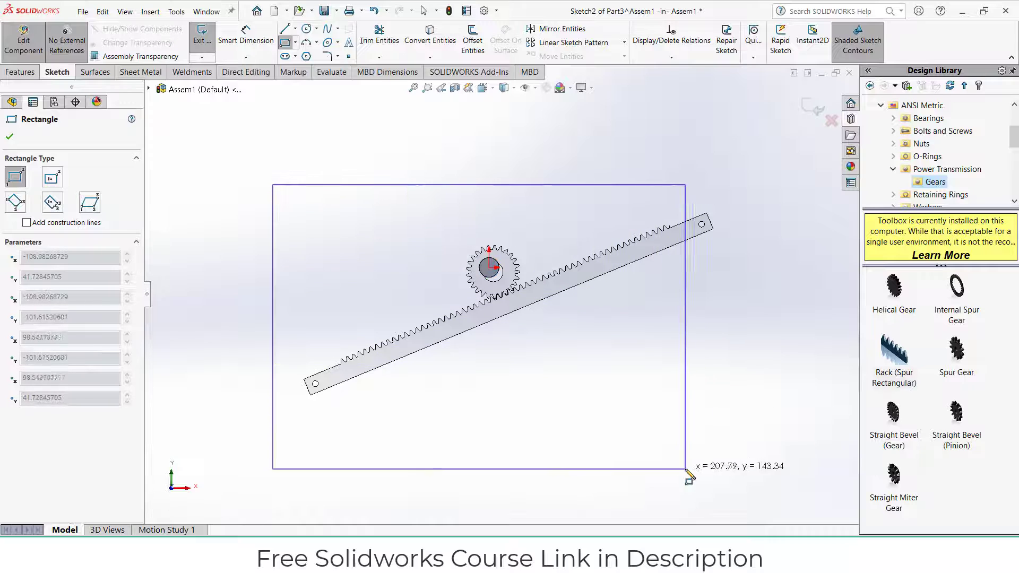
scroll(685, 476, "up", 3)
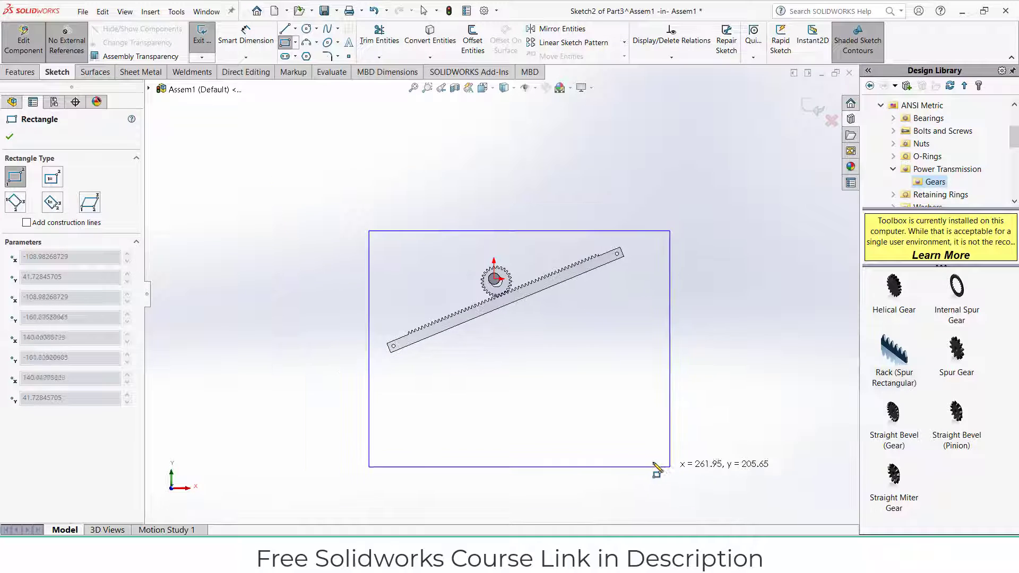
left_click(621, 505)
Dimension the rectangle's upper edge to 250 mm
left_click(243, 31)
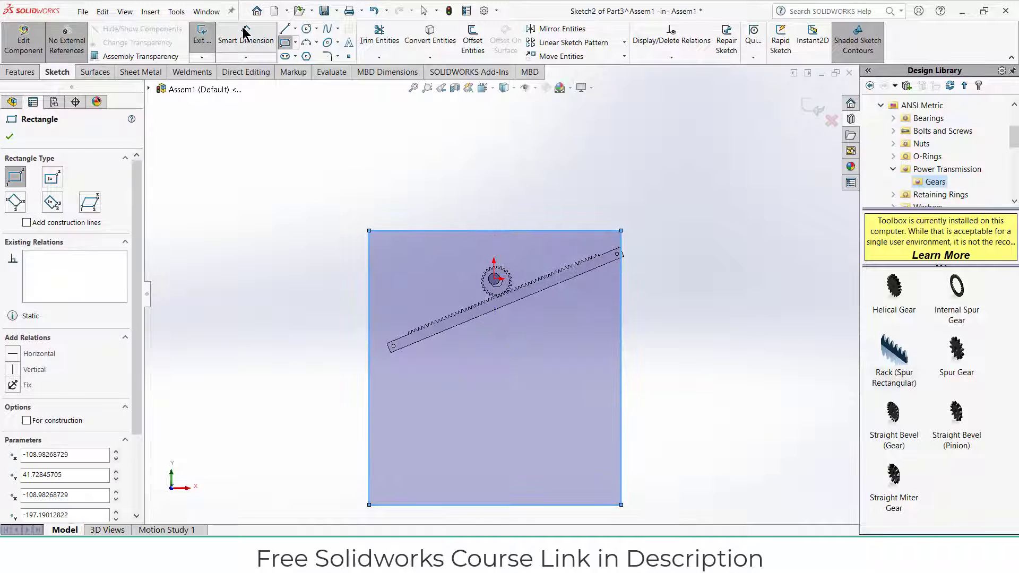
scroll(647, 265, "down", 3)
scroll(579, 295, "up", 2)
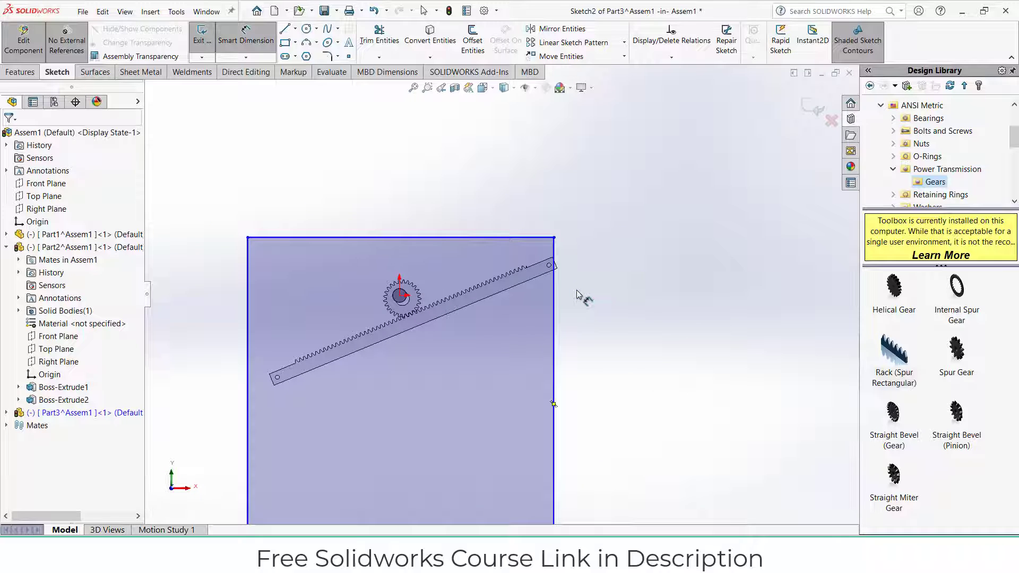
left_click(484, 239)
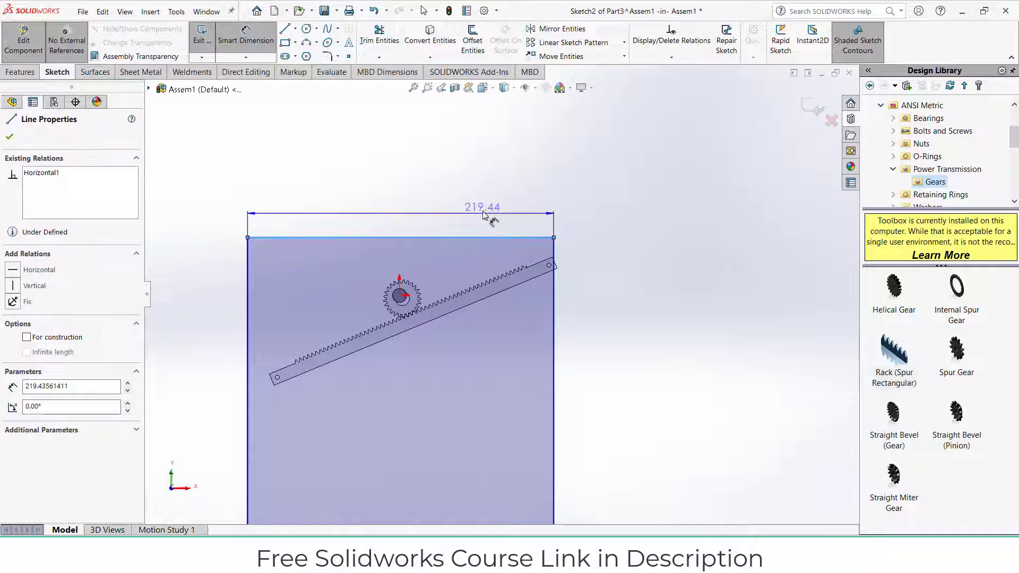
left_click(484, 210)
type("250")
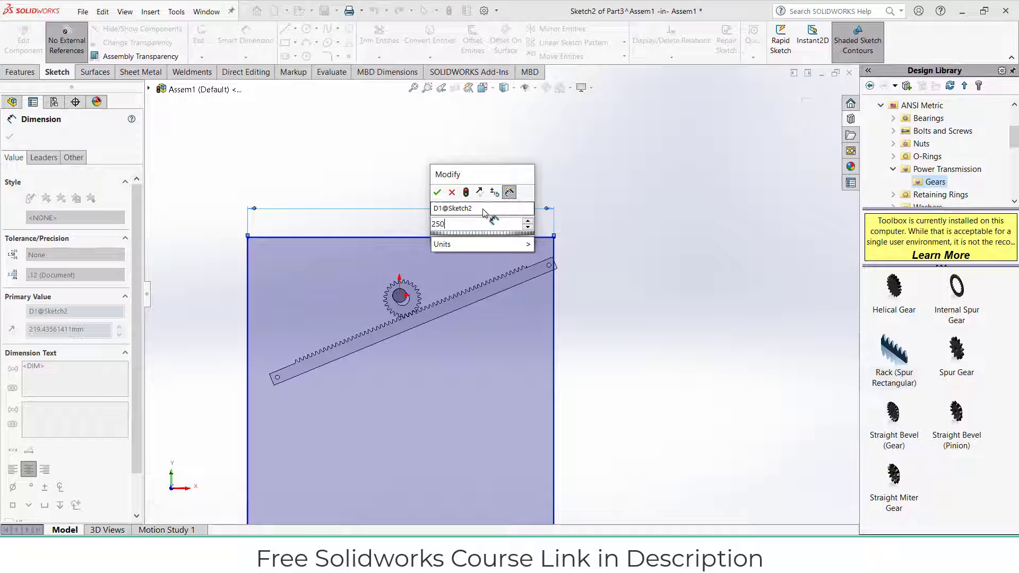
key("Return")
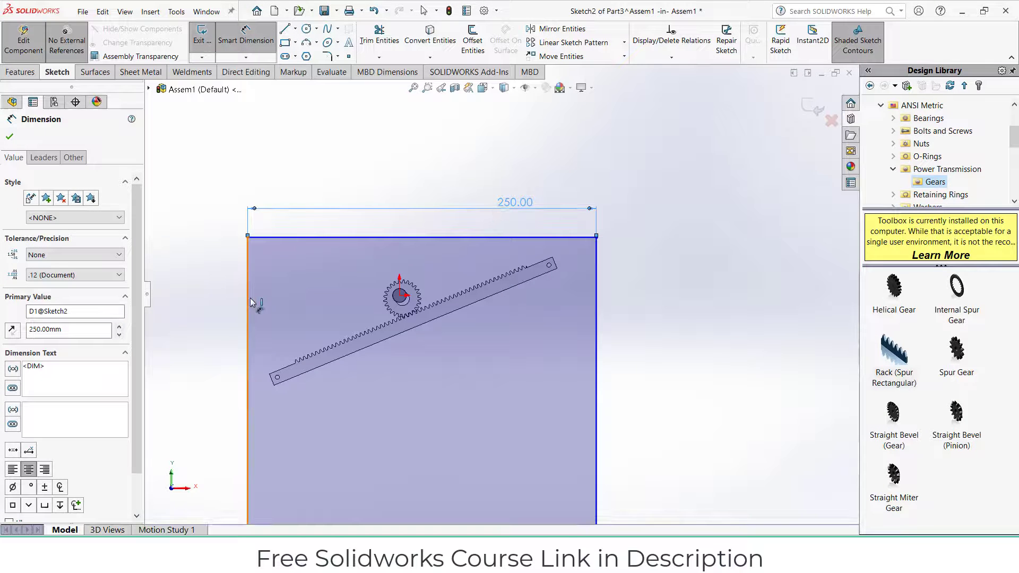
Dimension the distance from the rectangle's left edge to the shaft centre as 250/2 mm, centring the shaft across the width
left_click(248, 298)
left_click(401, 297)
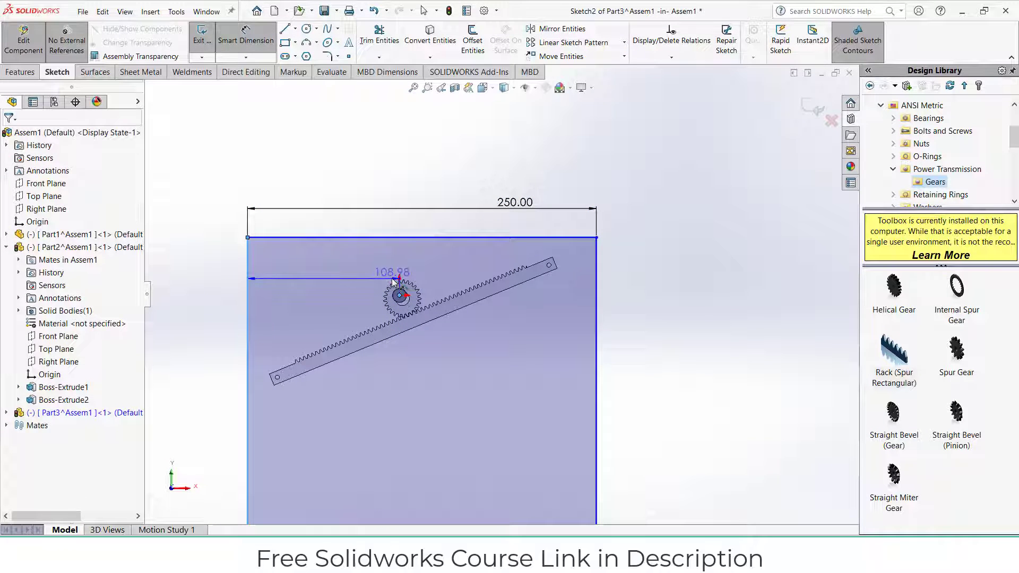
left_click(398, 281)
type("250")
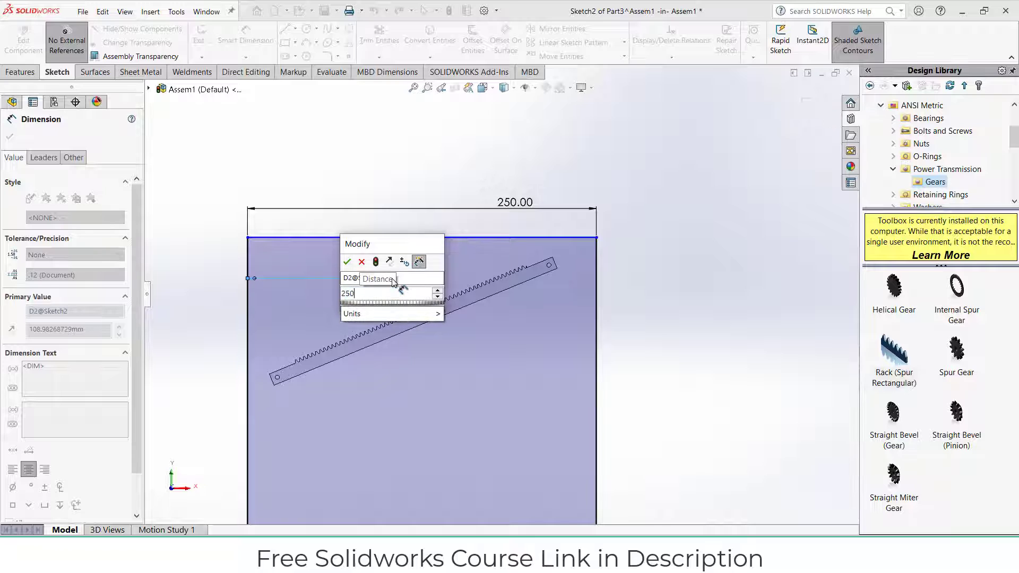
type("/2")
key("Return")
scroll(393, 280, "up", 2)
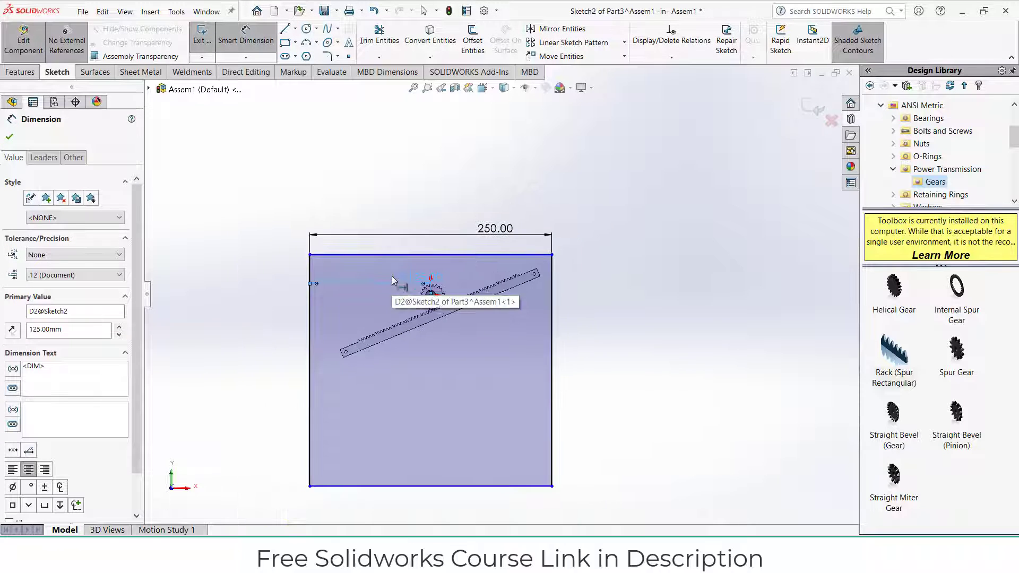
Dimension the distance from the rectangle's upper edge to the shaft centre as 50 mm
scroll(472, 254, "down", 3)
left_click(445, 269)
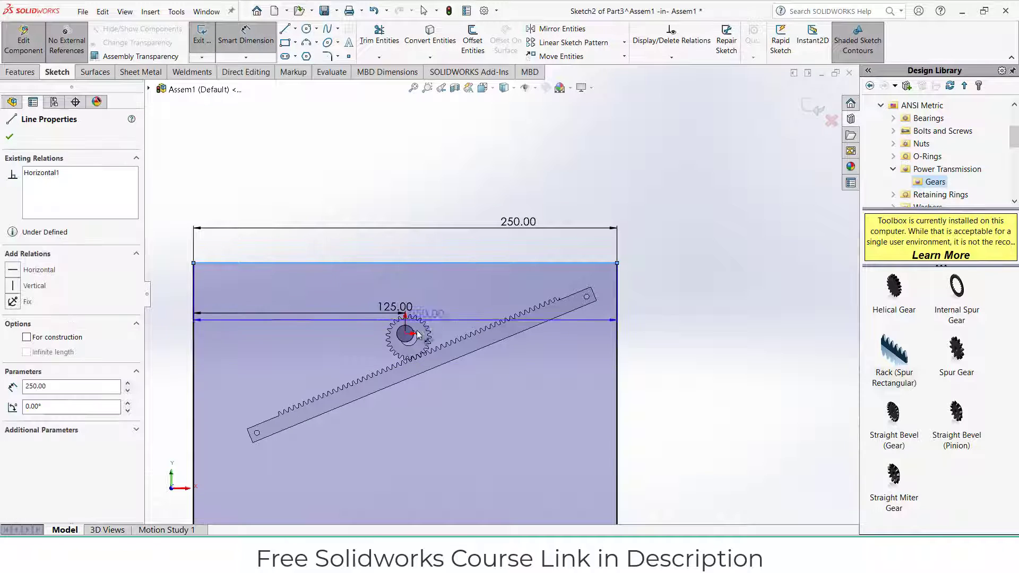
left_click(405, 333)
left_click(453, 314)
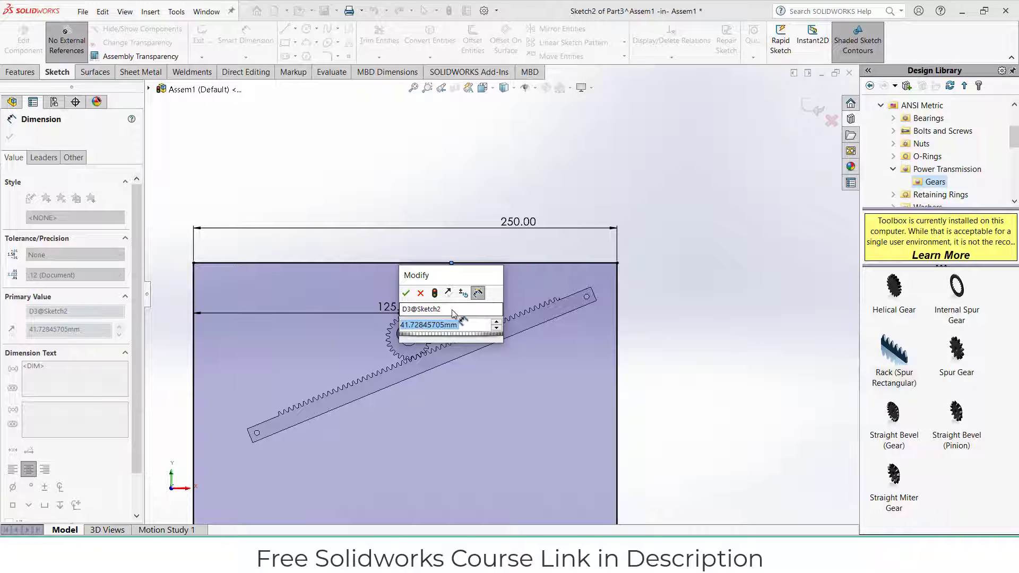
type("50")
key("Return")
scroll(469, 320, "up", 3)
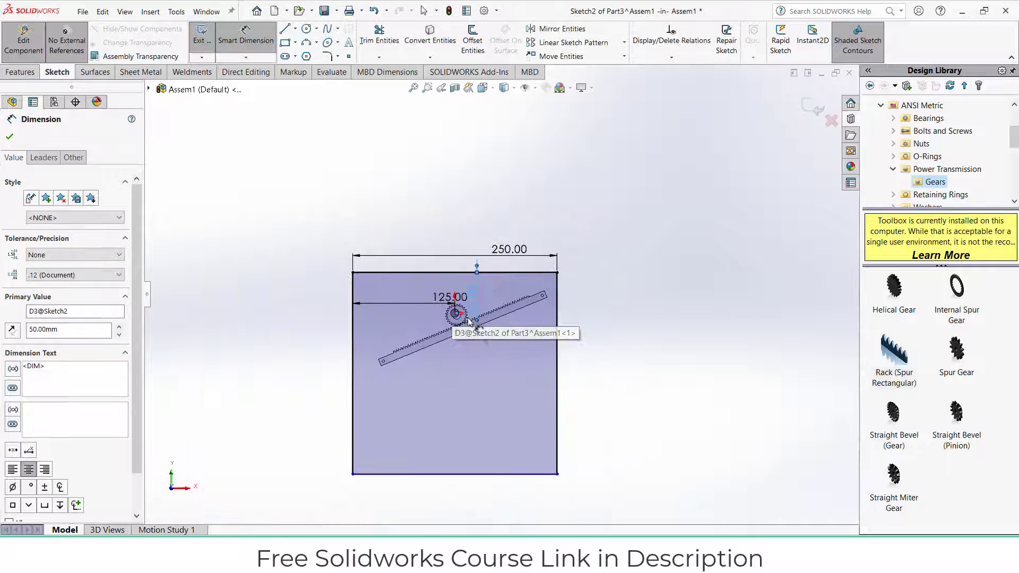
Dimension the rectangle's right side to a height of 450 mm
scroll(469, 320, "up", 1)
scroll(543, 460, "down", 2)
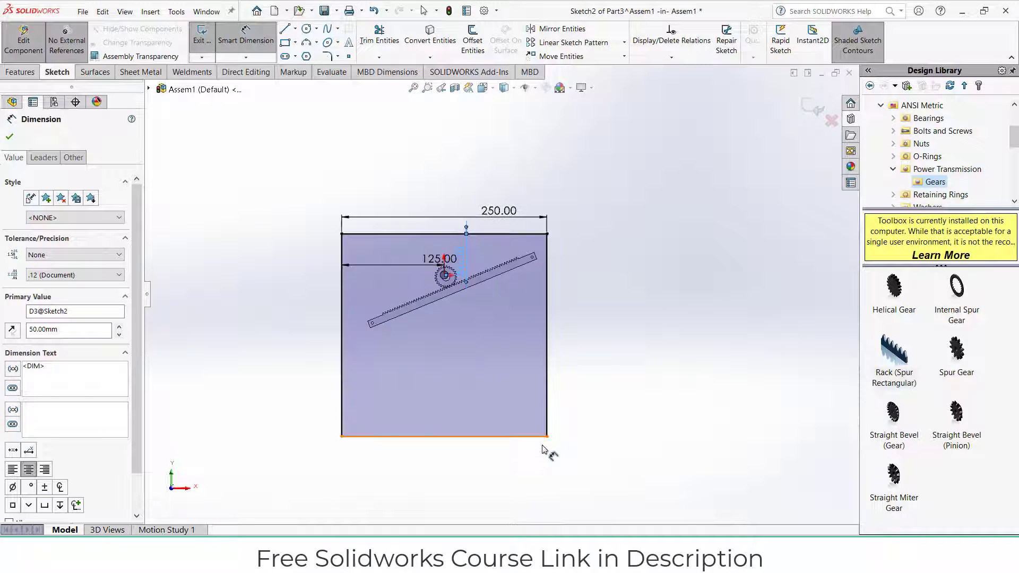
left_click(547, 322)
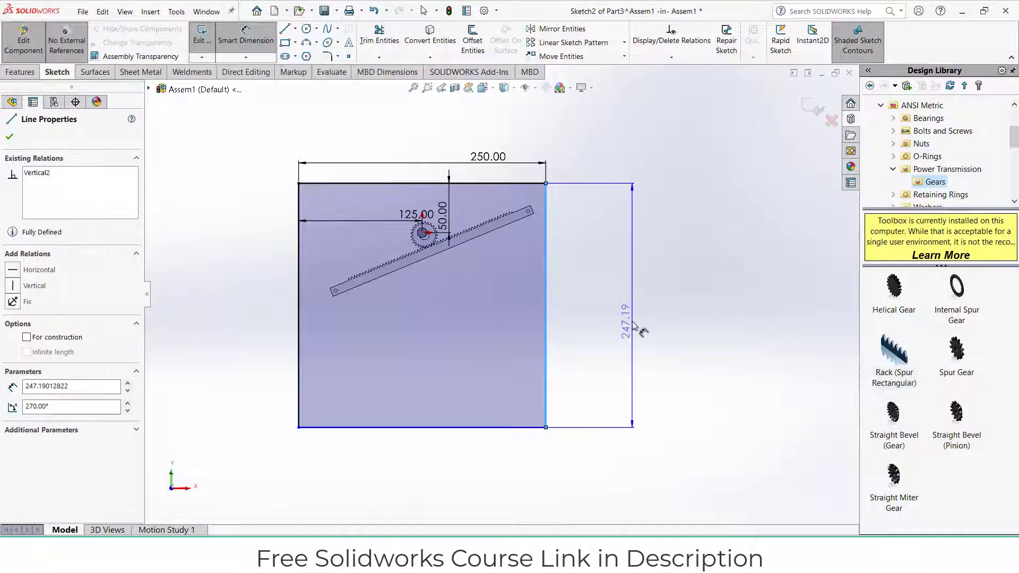
left_click(634, 330)
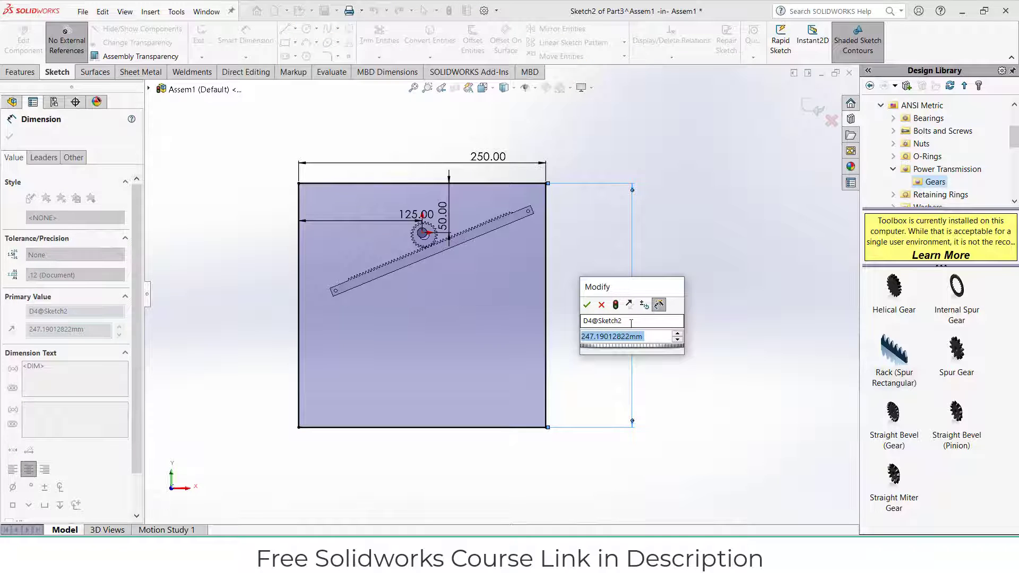
type("450")
key("Return")
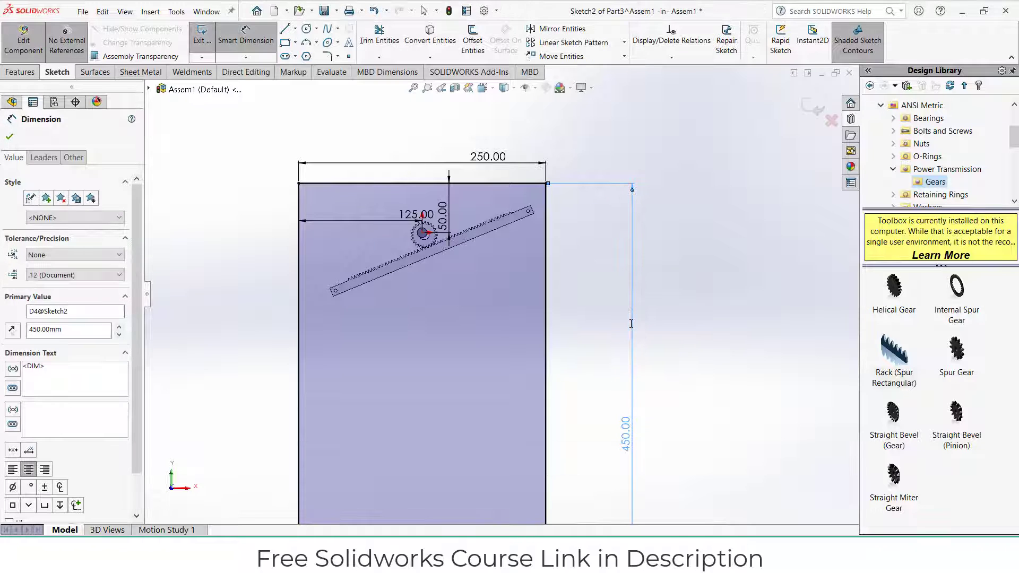
Change the rectangle's height dimension to 400 mm
scroll(631, 325, "up", 4)
scroll(549, 368, "down", 3)
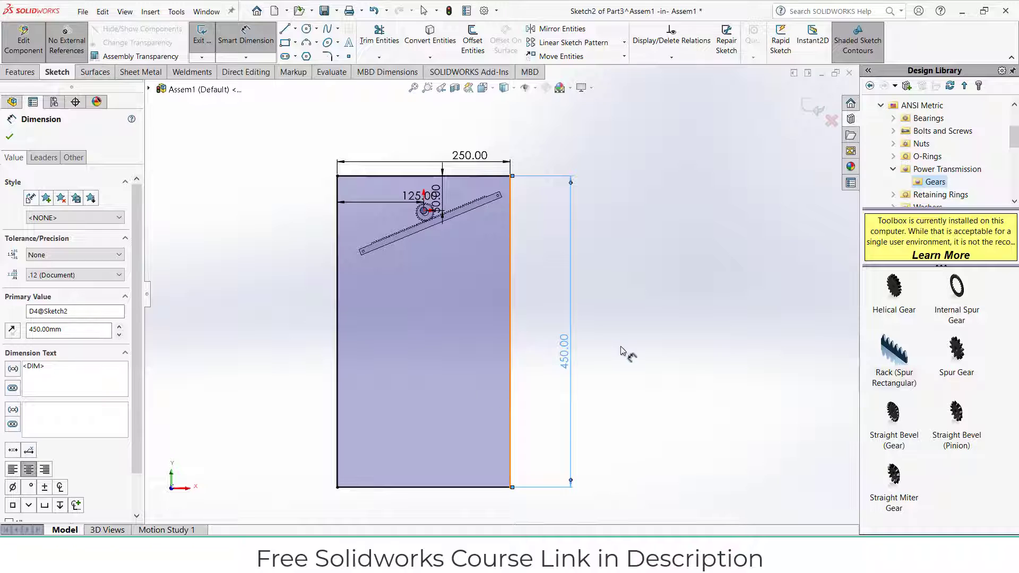
double_click(558, 361)
type("400")
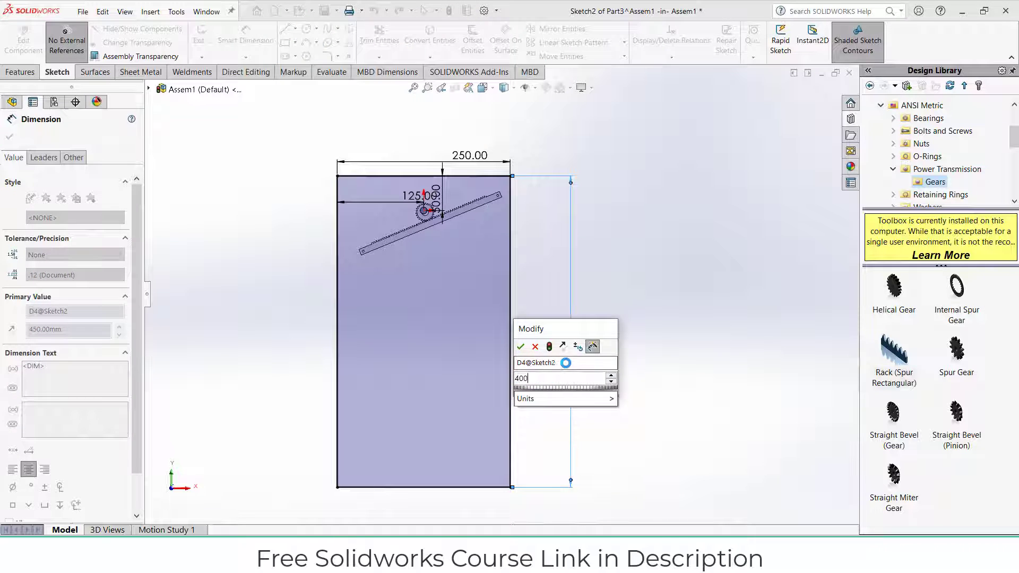
key("Return")
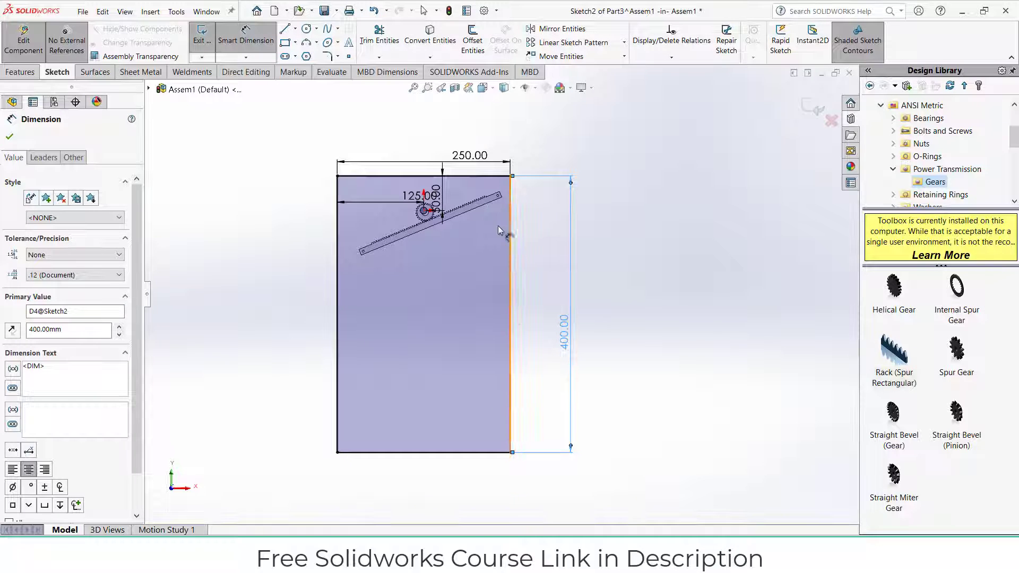
Offset the whole rectangle chain 10 mm inward, reversing the offset direction, to form a frame outline
scroll(498, 218, "down", 2)
scroll(503, 292, "up", 1)
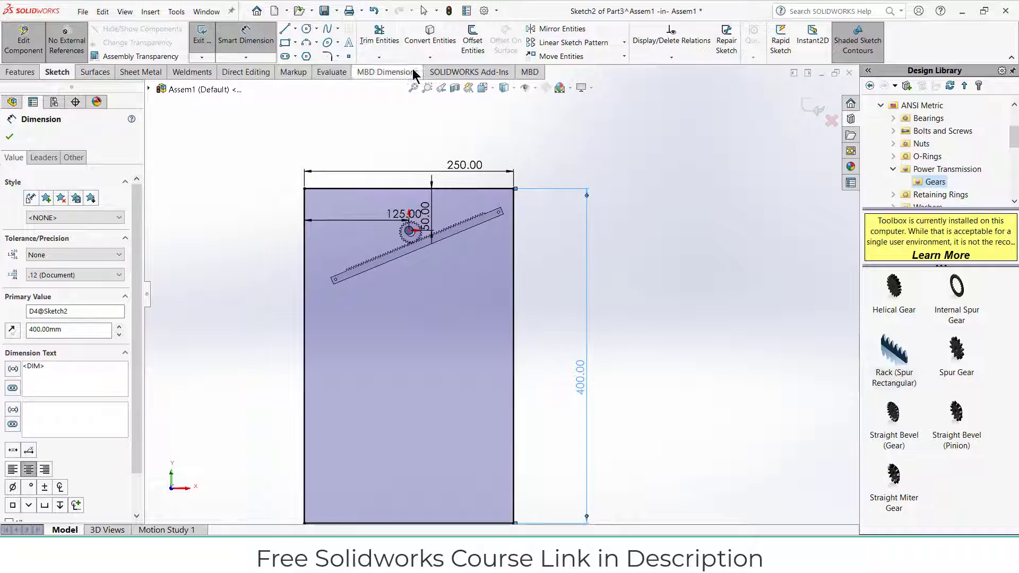
left_click(472, 41)
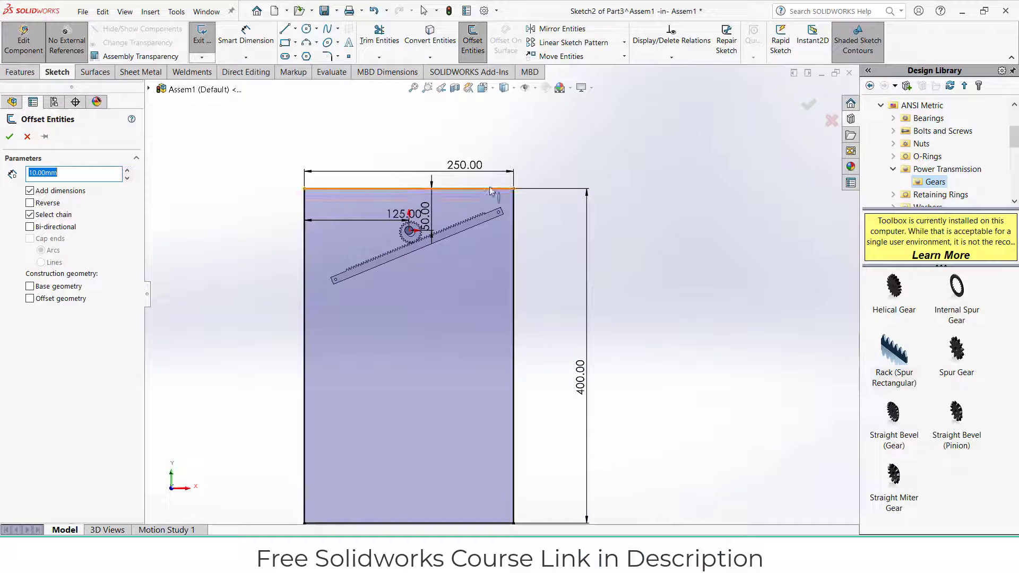
left_click(493, 189)
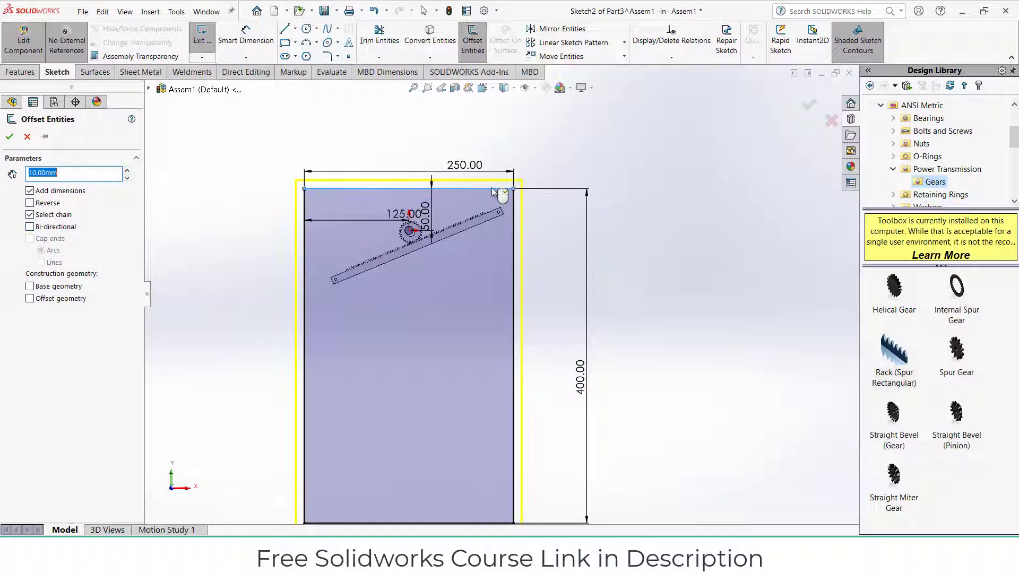
left_click(30, 203)
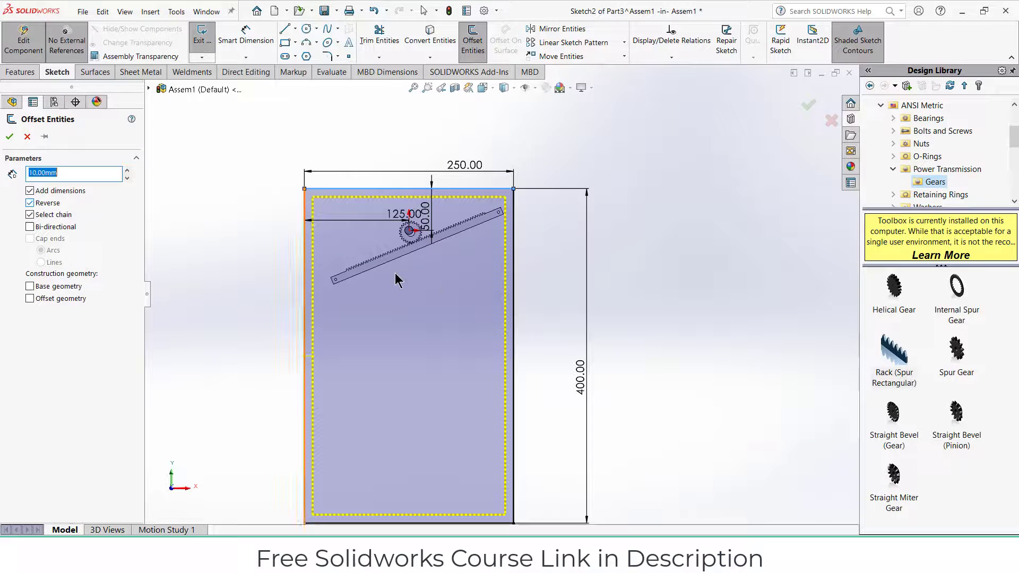
scroll(444, 292, "up", 1)
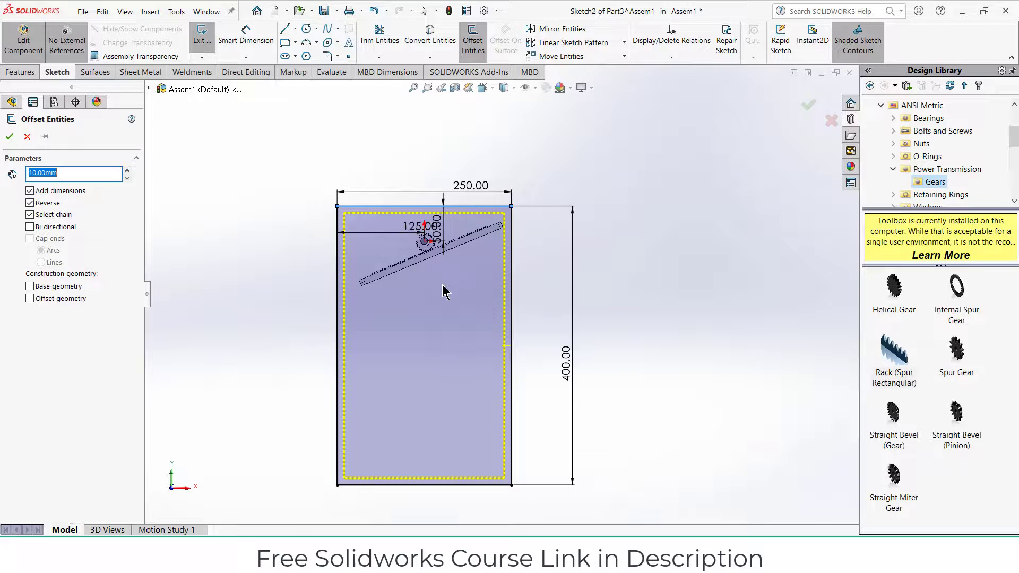
left_click(9, 137)
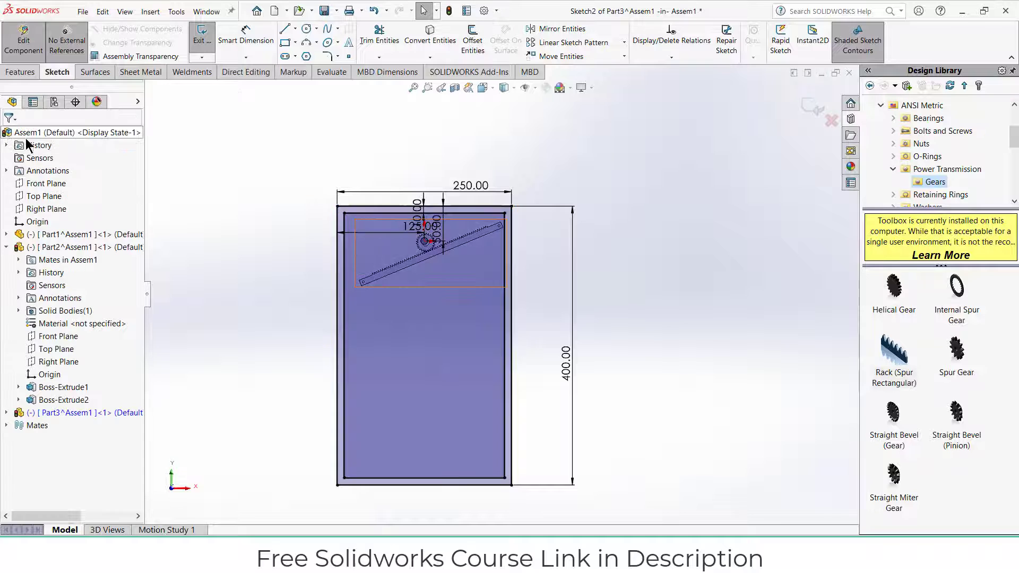
Draw a horizontal midpoint line centred on the gear shaft and spanning to both inner sides of the frame
scroll(435, 250, "down", 3)
scroll(437, 260, "down", 2)
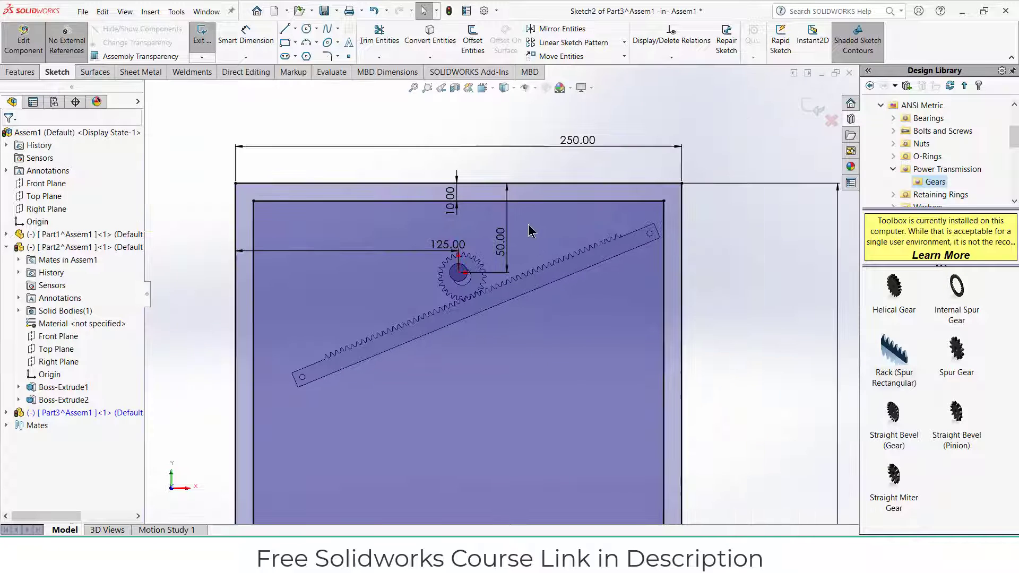
left_click(295, 28)
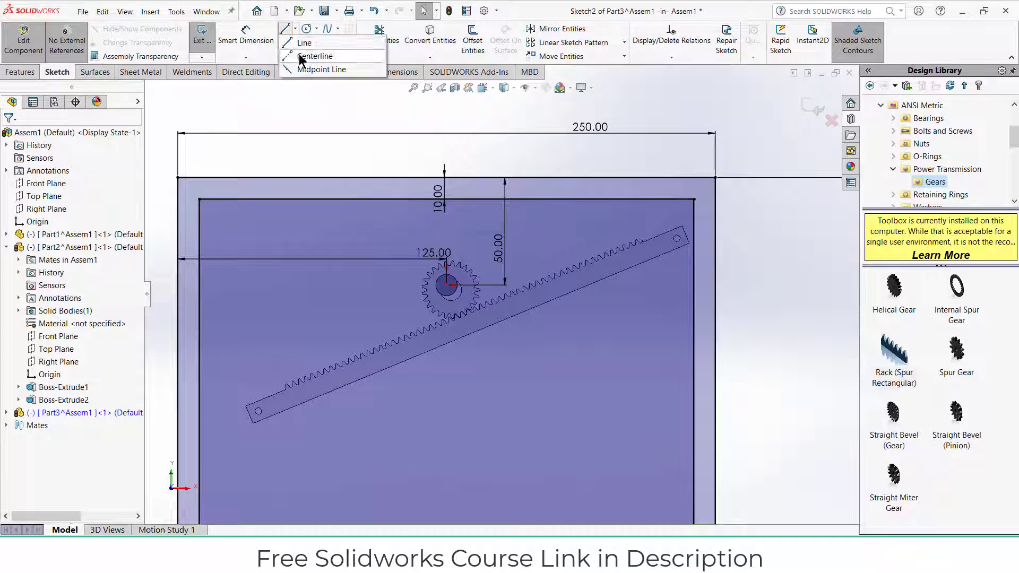
left_click(310, 53)
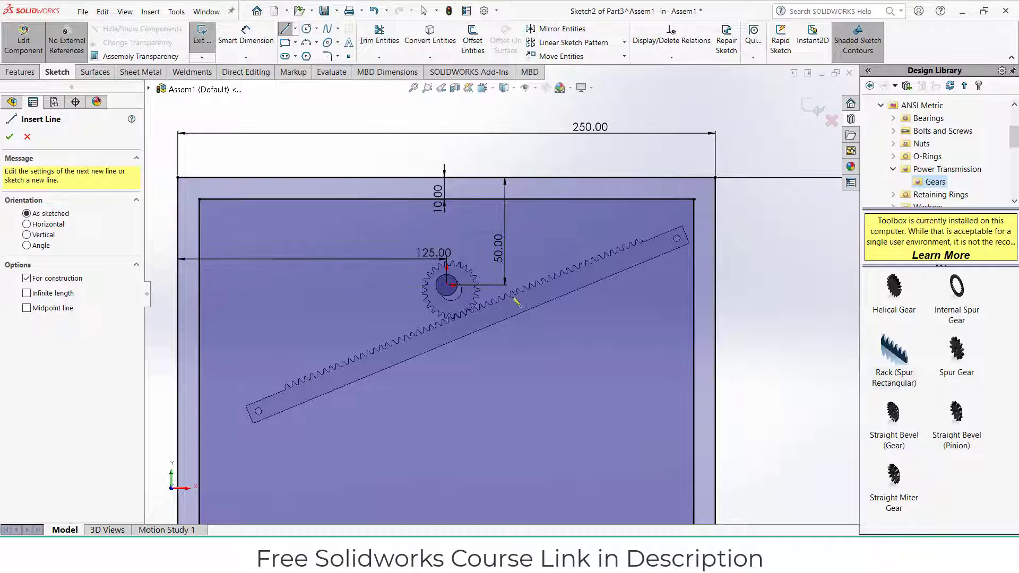
left_click(295, 28)
left_click(313, 67)
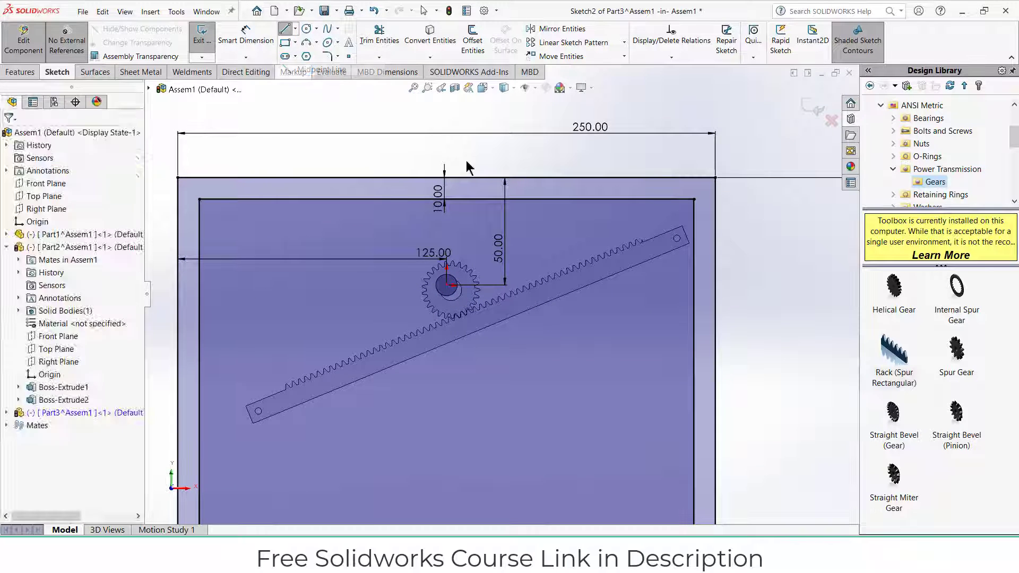
left_click(448, 286)
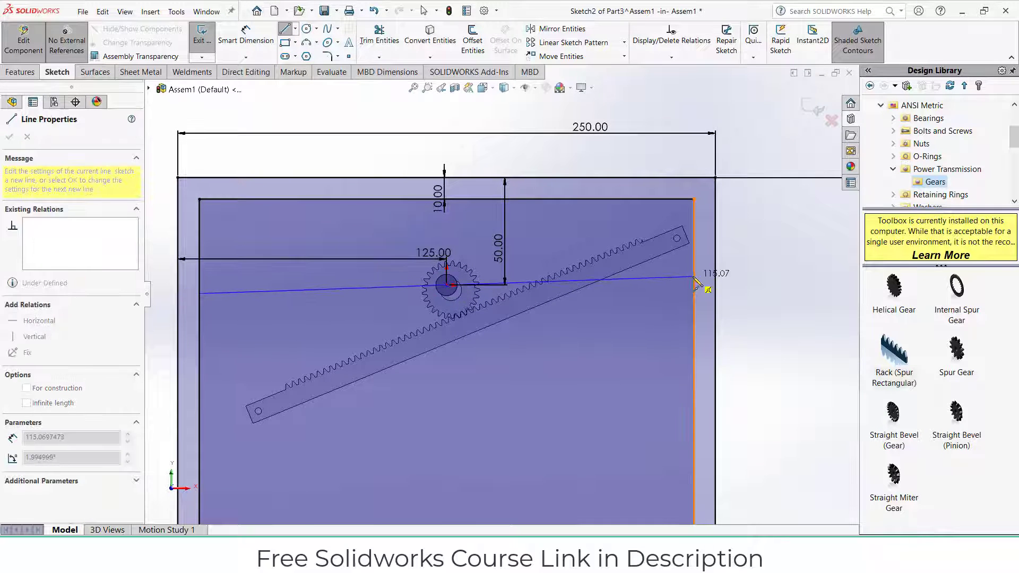
left_click(695, 285)
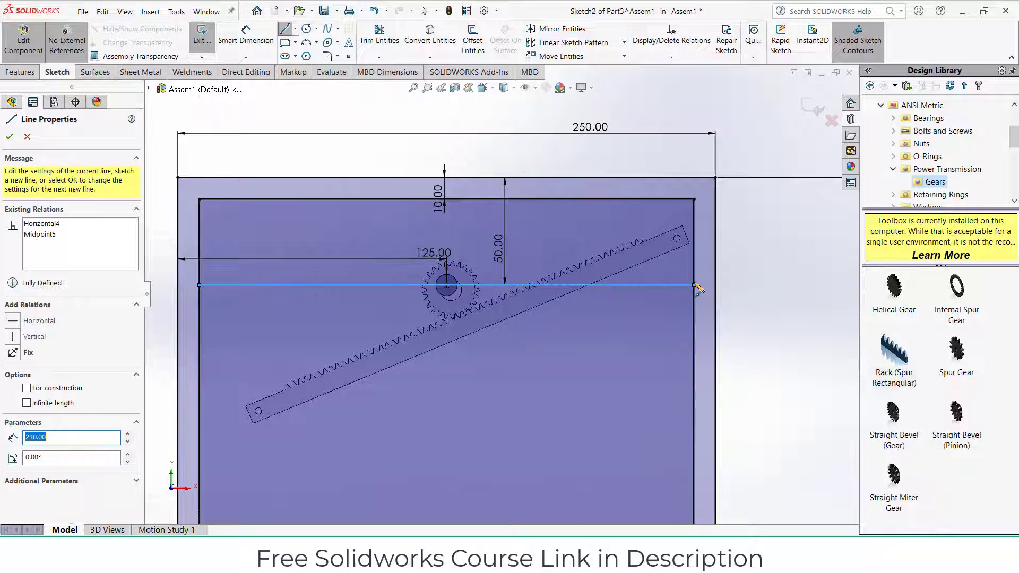
key("Escape")
Convert the horizontal line through the shaft centre into construction geometry
left_click(648, 286)
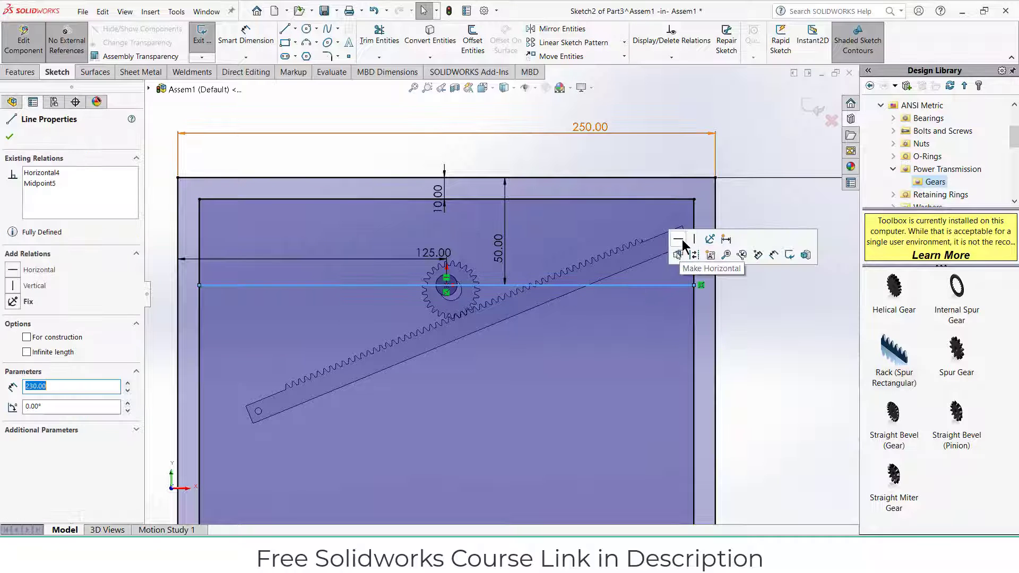
left_click(752, 292)
left_click(654, 285)
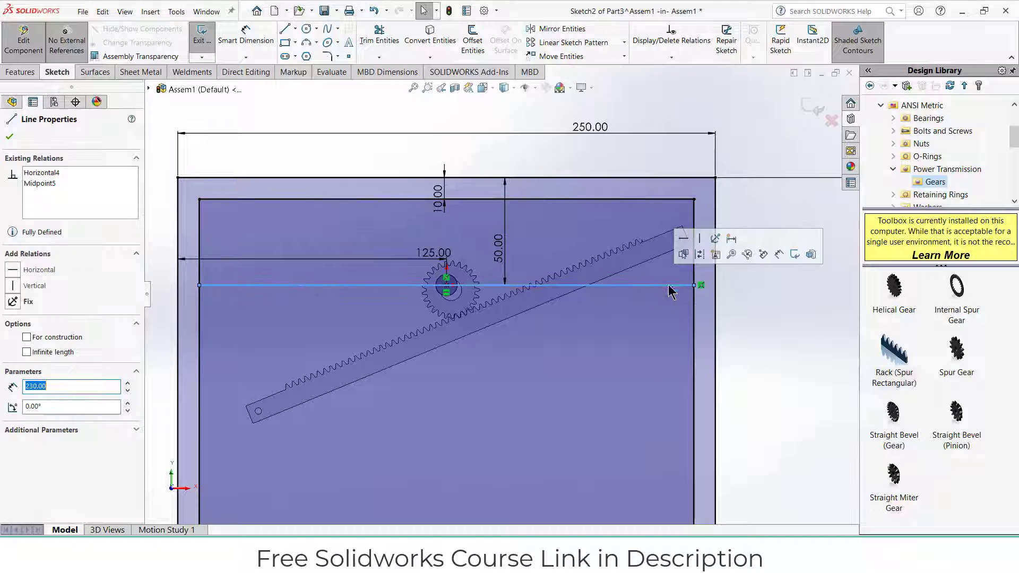
left_click(699, 254)
key("Escape")
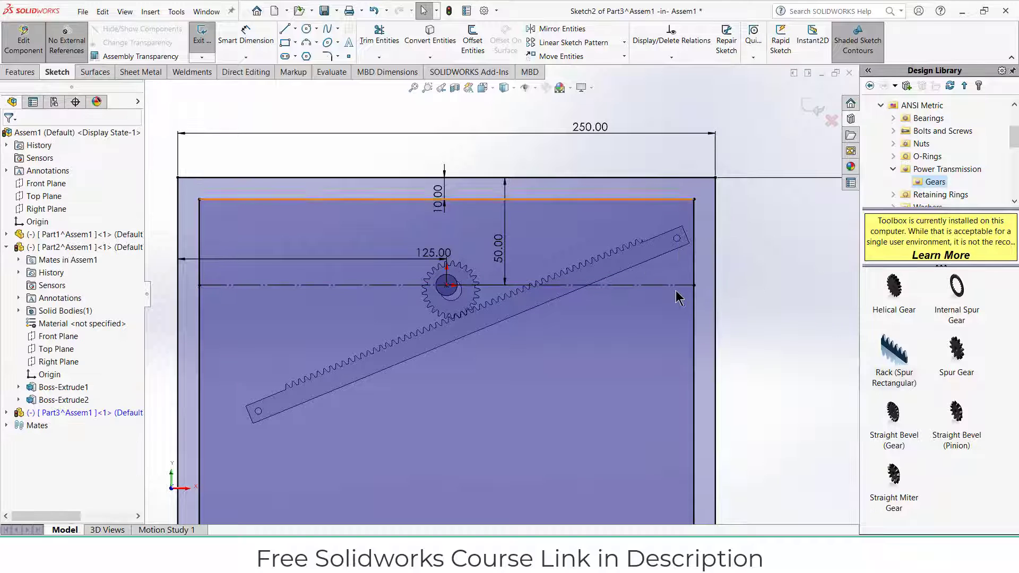
Offset the horizontal construction line 5 mm in both directions to outline a crossbar
left_click(668, 288)
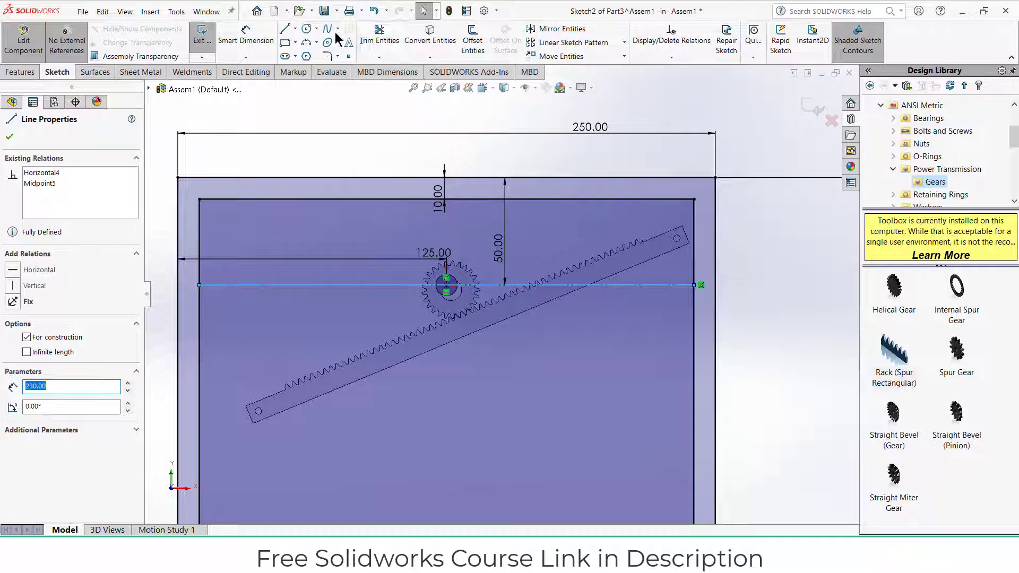
left_click(473, 37)
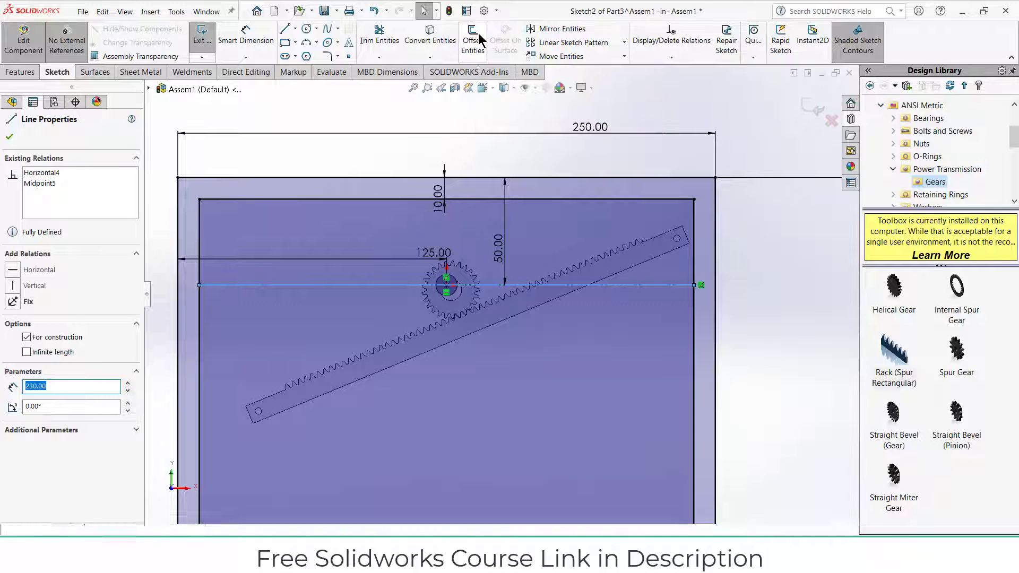
left_click(30, 227)
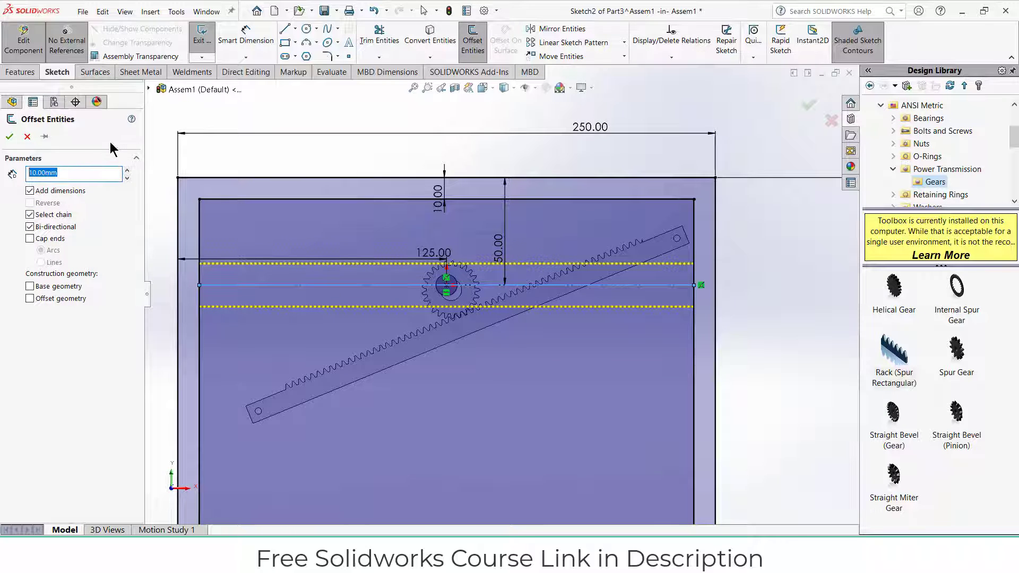
type("5")
key("Return")
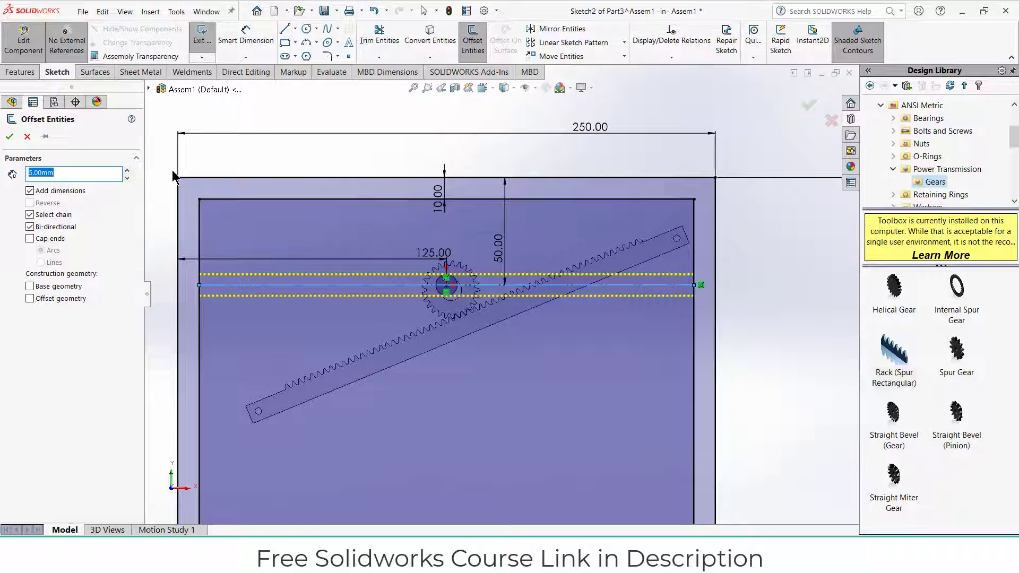
left_click(10, 136)
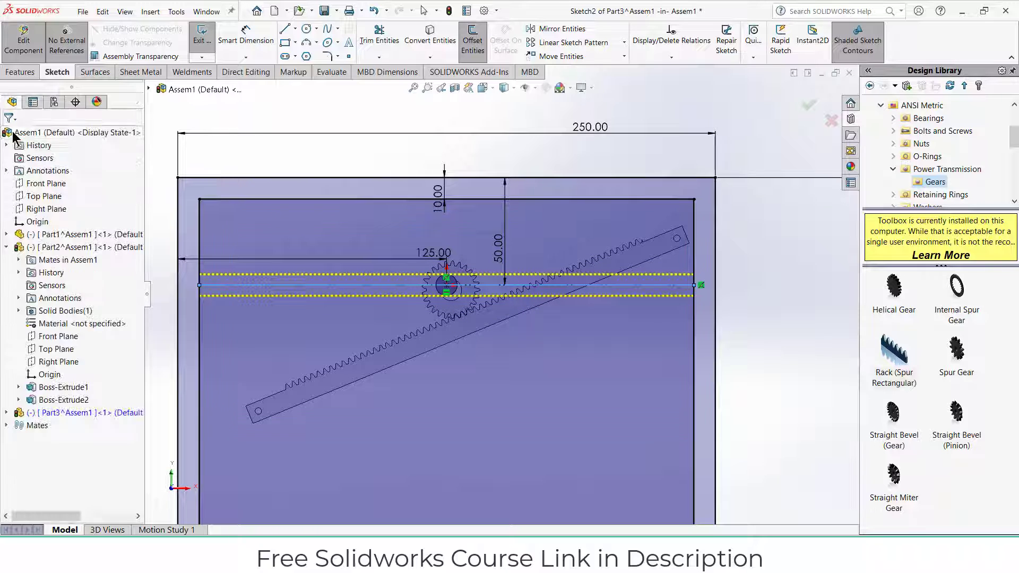
Sketch a corner rectangle about 29 by 10 mm extending outward from the frame's upper-right outer corner
scroll(501, 294, "up", 4)
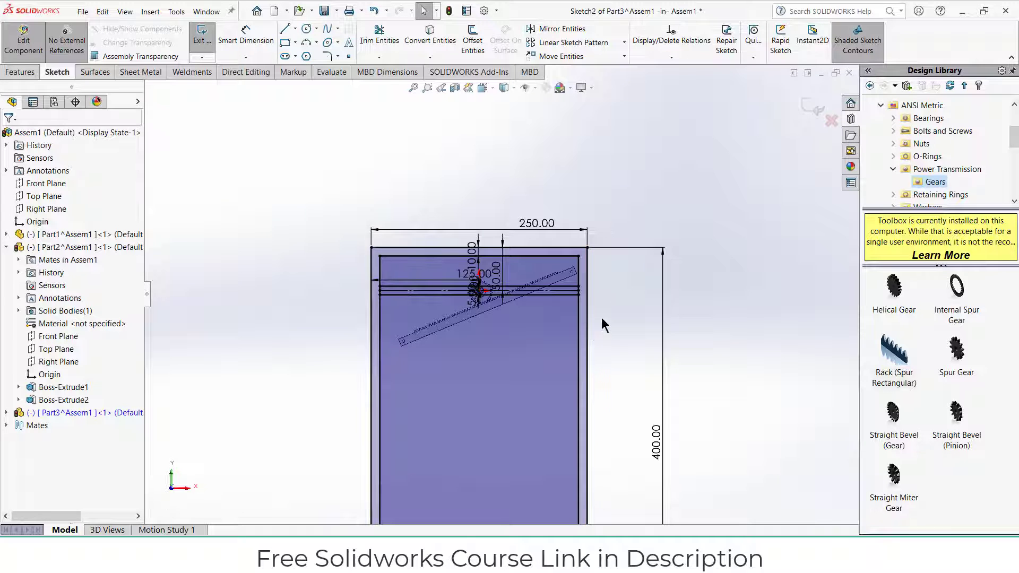
scroll(598, 265, "down", 2)
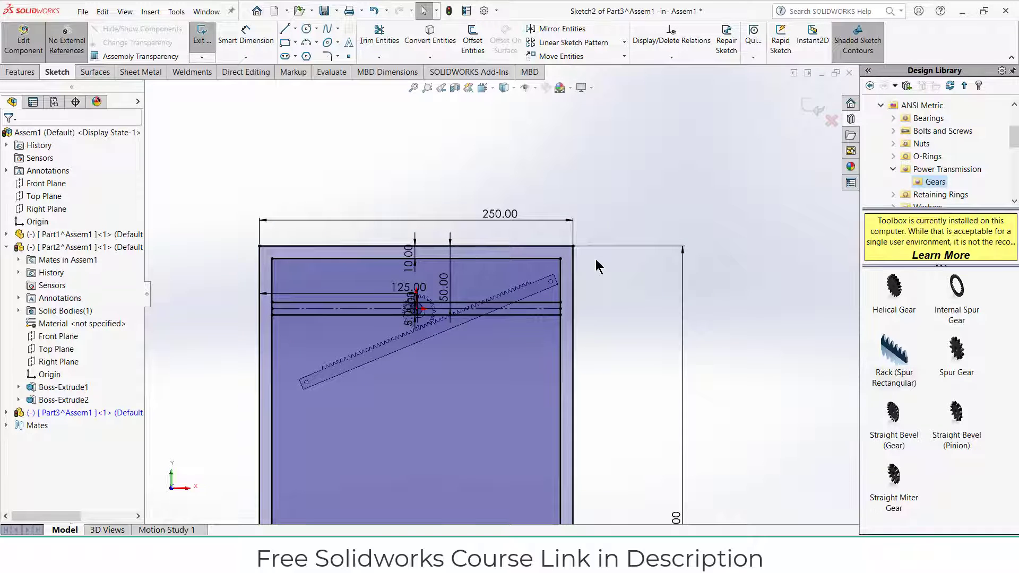
scroll(599, 266, "down", 2)
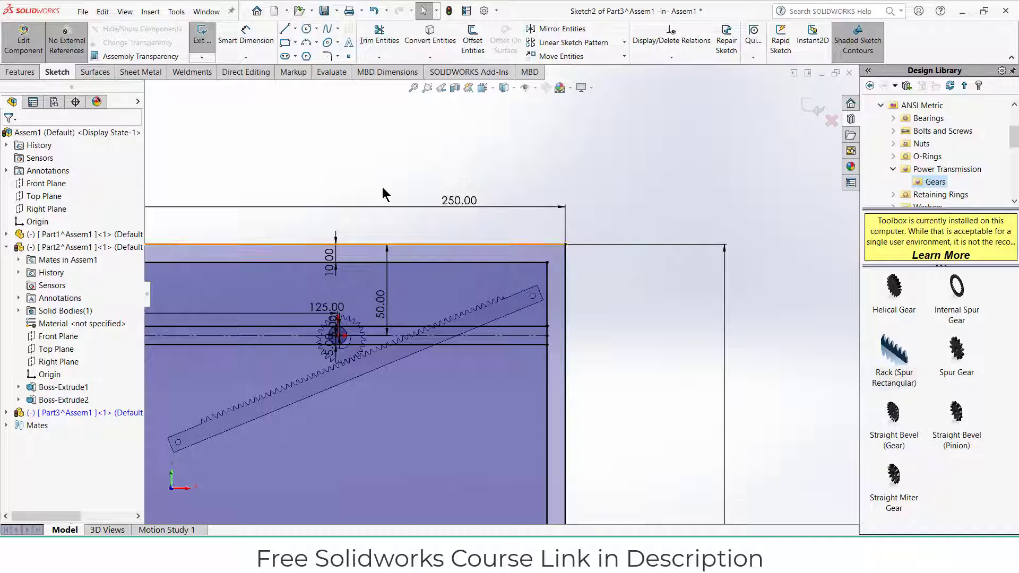
left_click(287, 46)
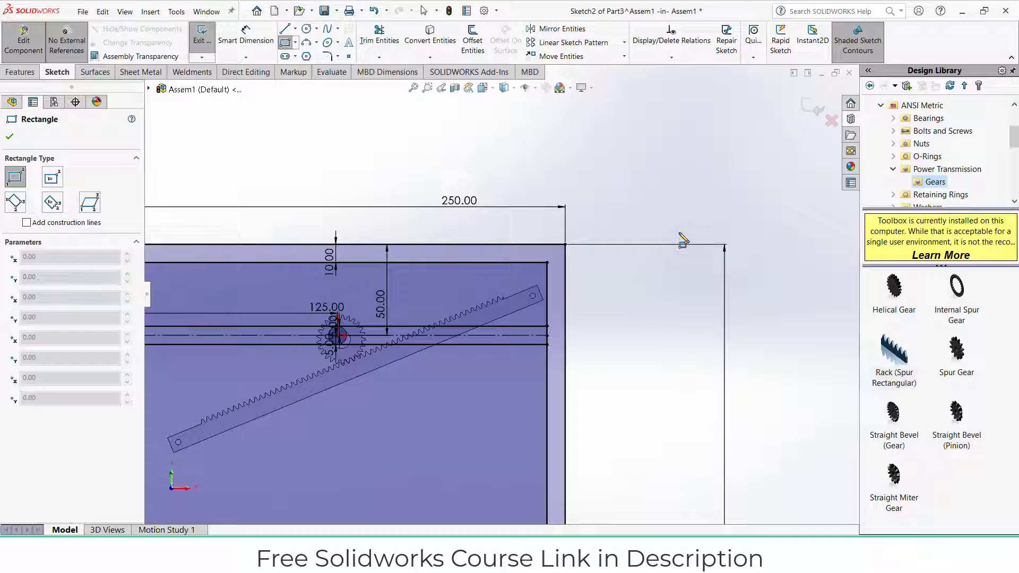
left_click(566, 245)
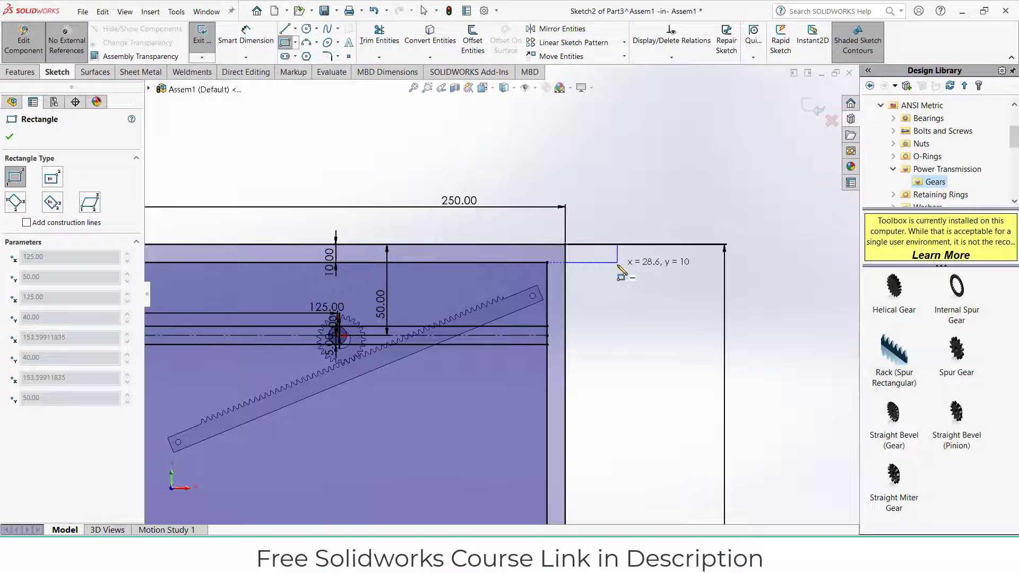
left_click(617, 263)
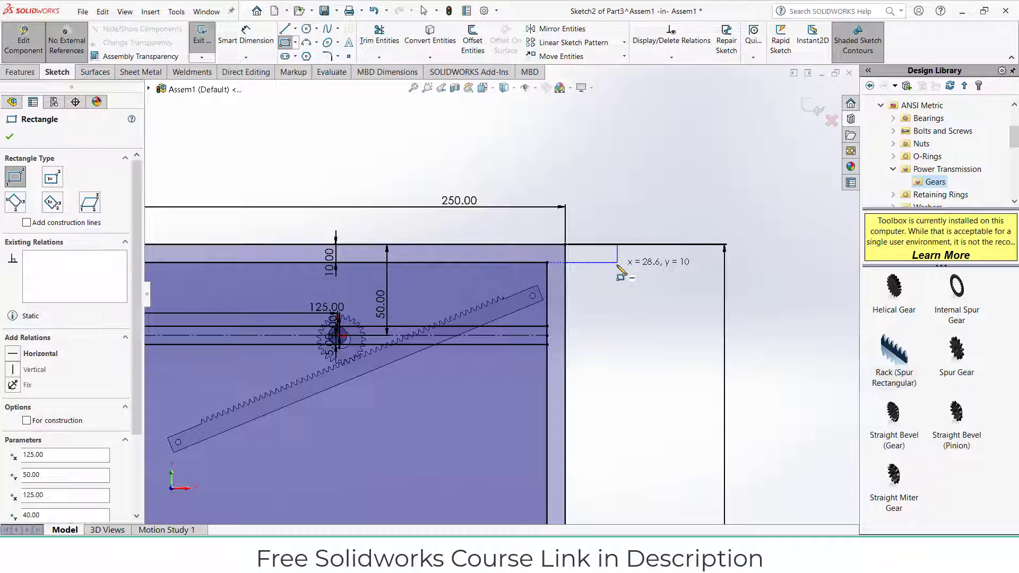
Sketch a circle about 3.3 mm in diameter inside the projecting tab near its outer end
left_click(306, 30)
scroll(614, 253, "down", 10)
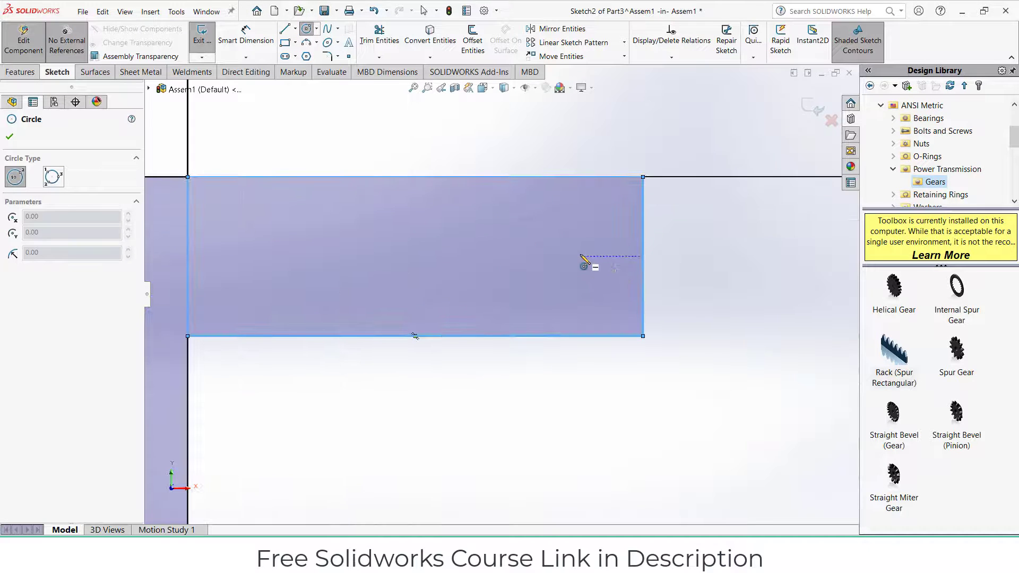
left_click(579, 257)
left_click(598, 275)
key("Escape")
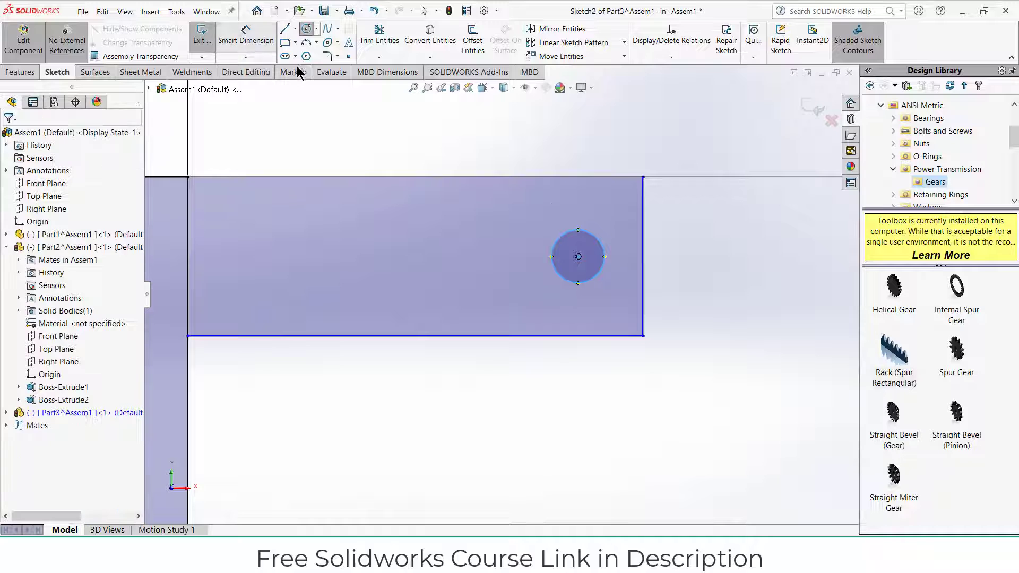
Dimension the circle in the tab with a diameter of 3 mm
left_click(254, 45)
left_click(589, 232)
left_click(722, 242)
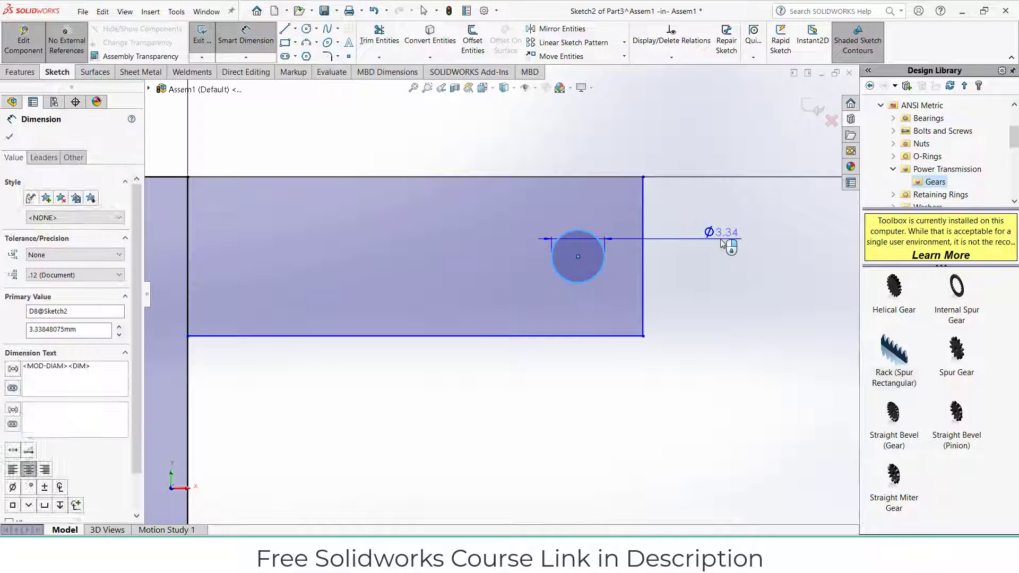
type("3")
key("Return")
Dimension the tab's length from the frame's outer side to the tab's outer end as 30 mm
scroll(495, 253, "up", 5)
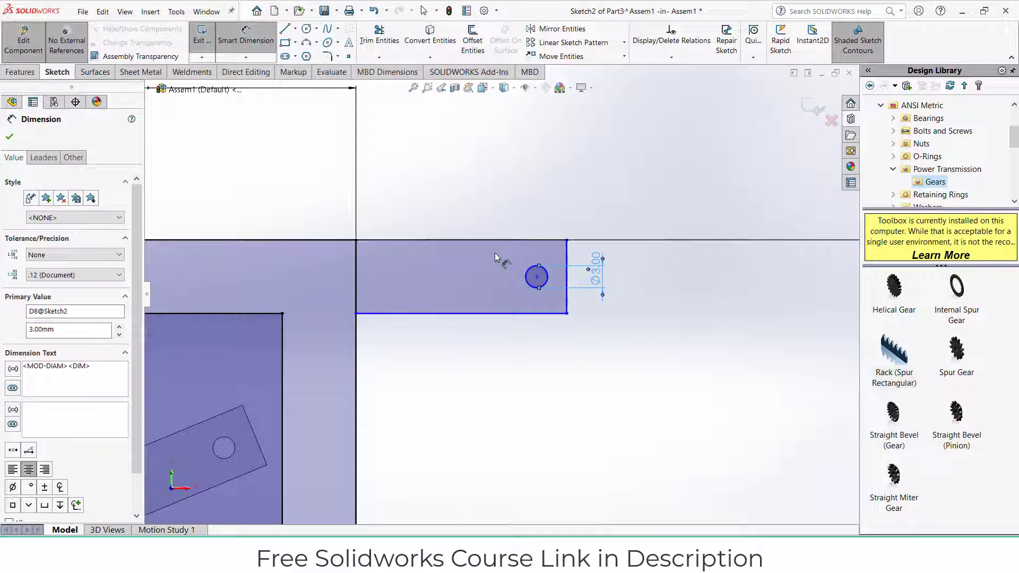
left_click(356, 268)
left_click(569, 263)
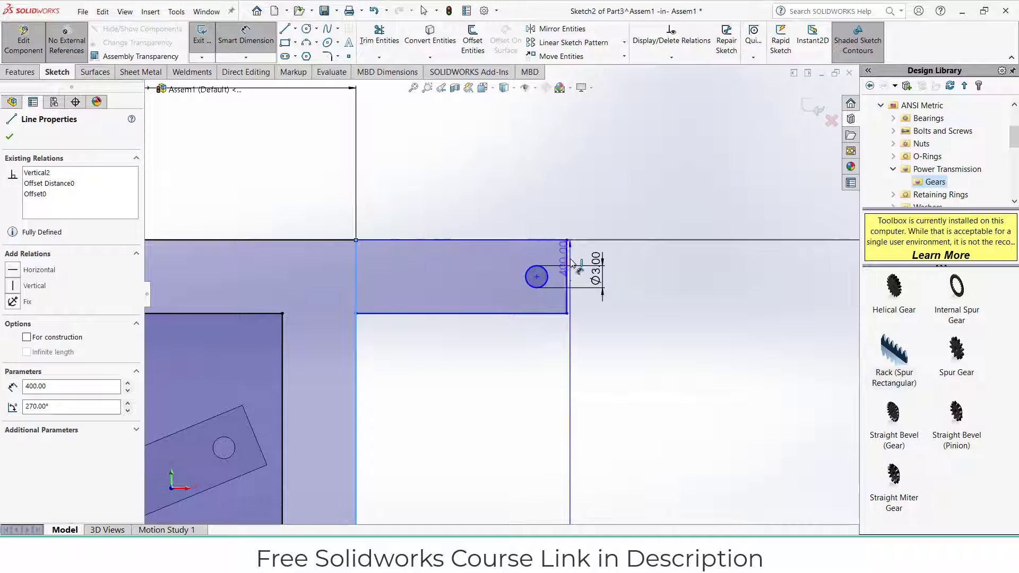
left_click(567, 259)
left_click(535, 196)
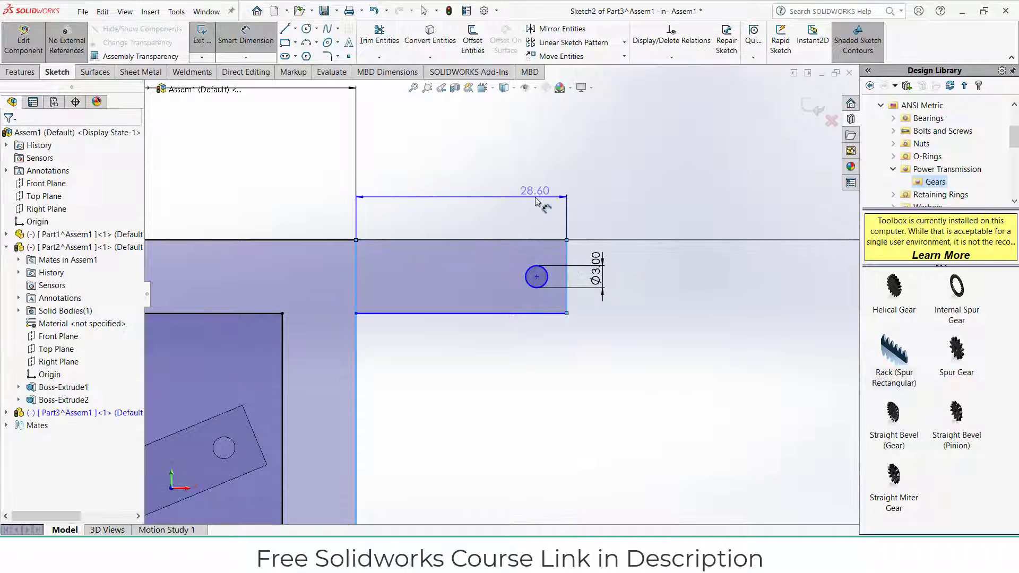
type("30")
key("Return")
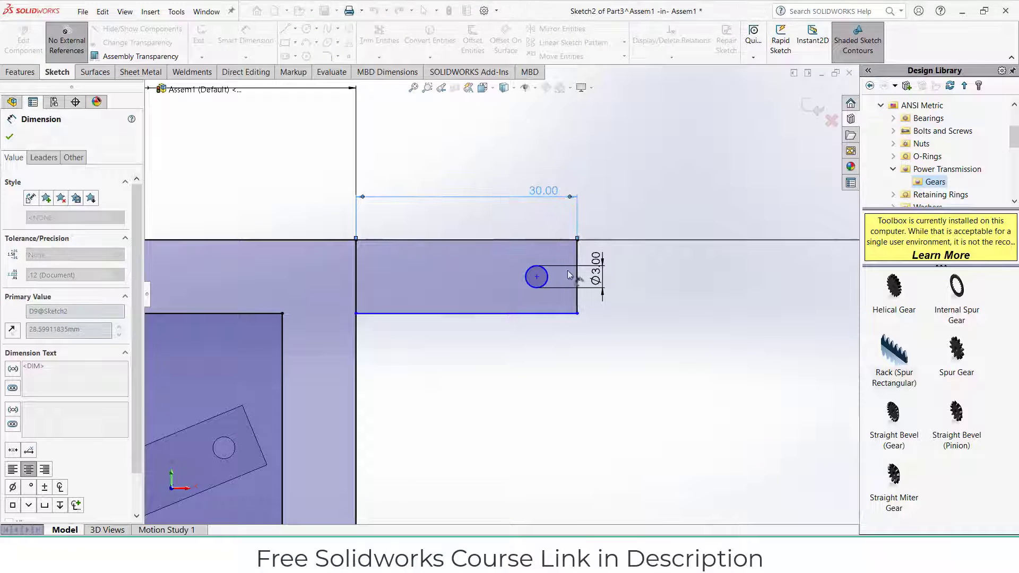
Dimension the distance from the hole centre to the tab's outer end with the expression 3*1.5
left_click(536, 277)
left_click(562, 313)
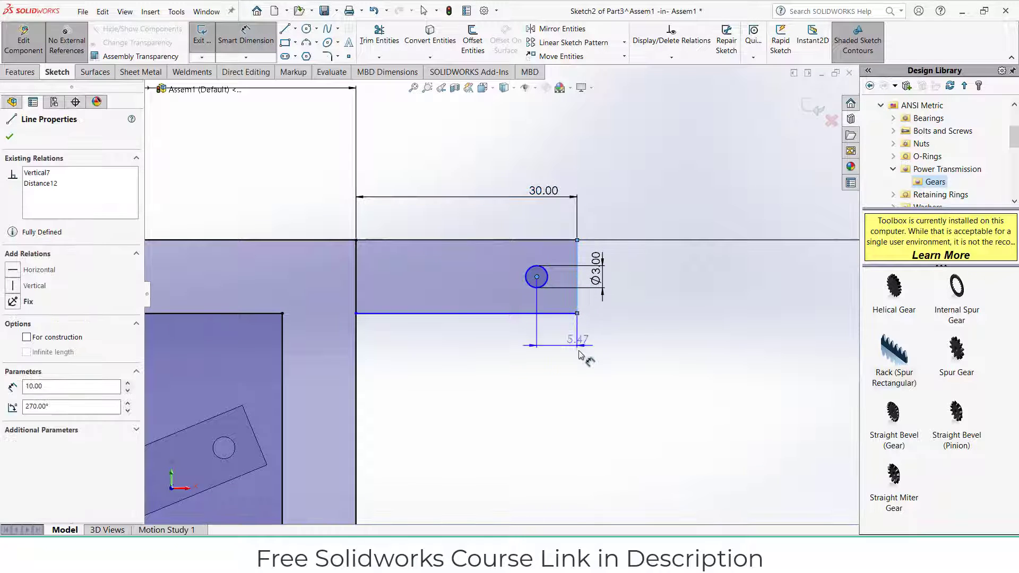
left_click(581, 345)
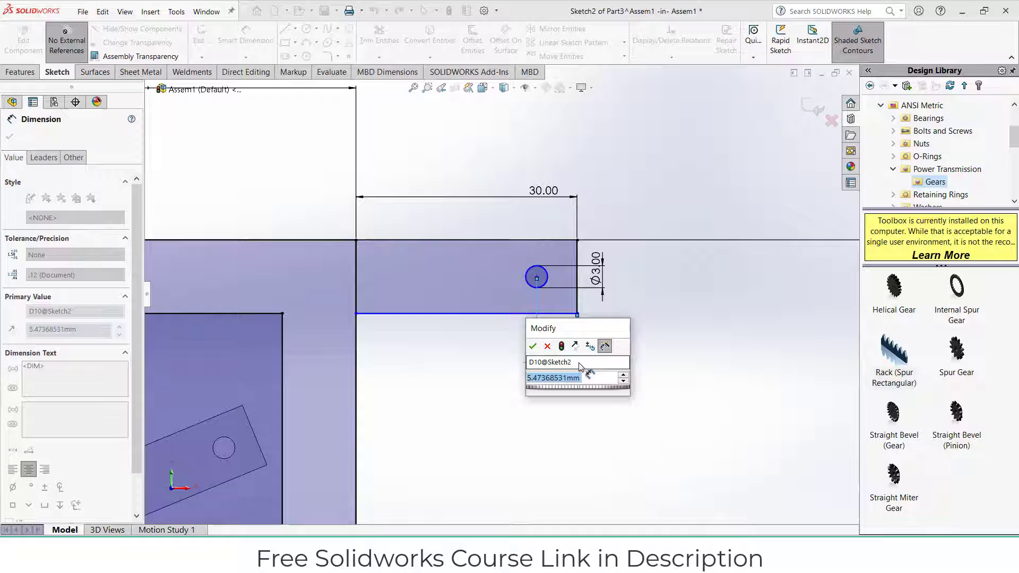
type("3*")
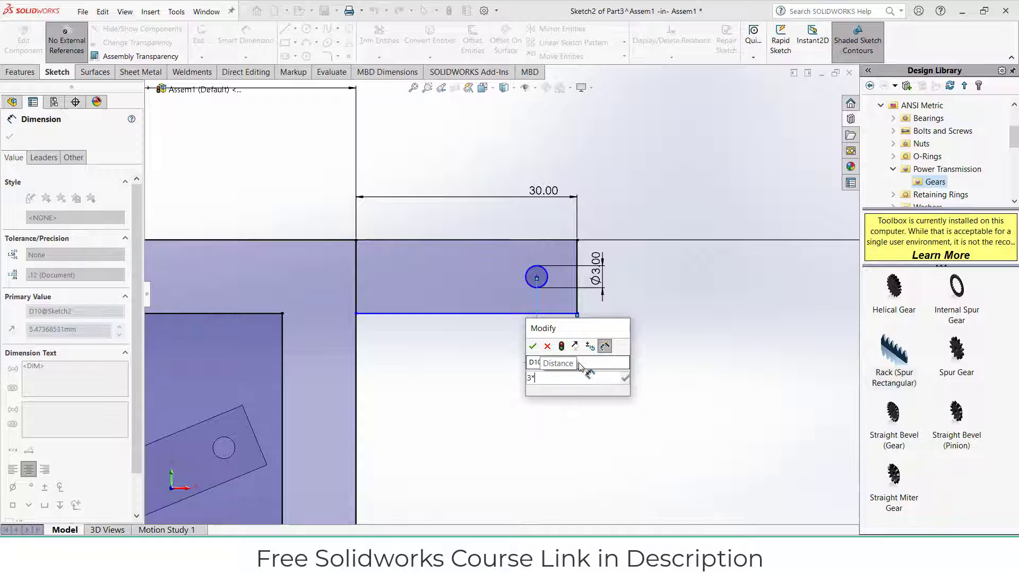
type("1.5")
key("Return")
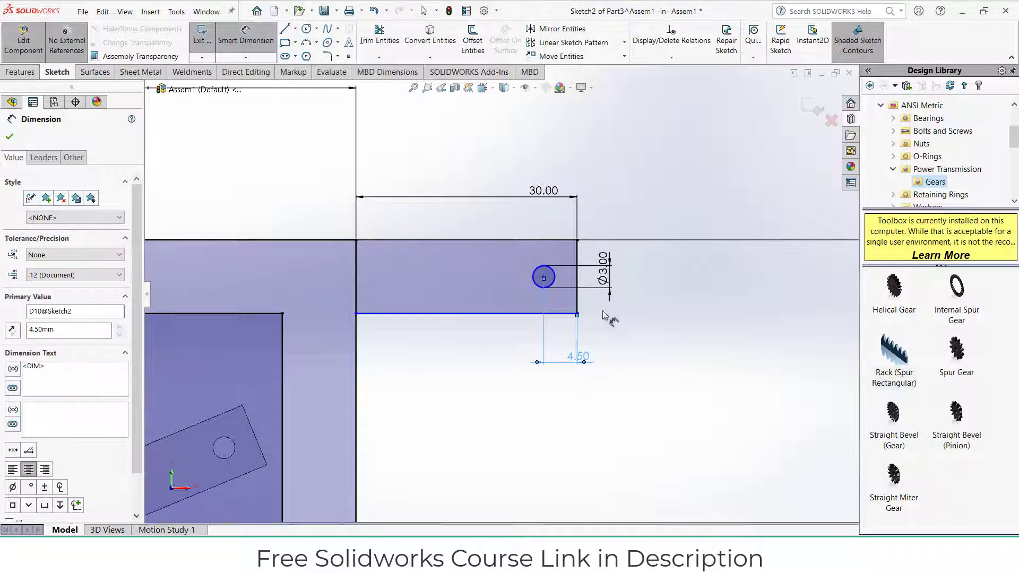
key("Escape")
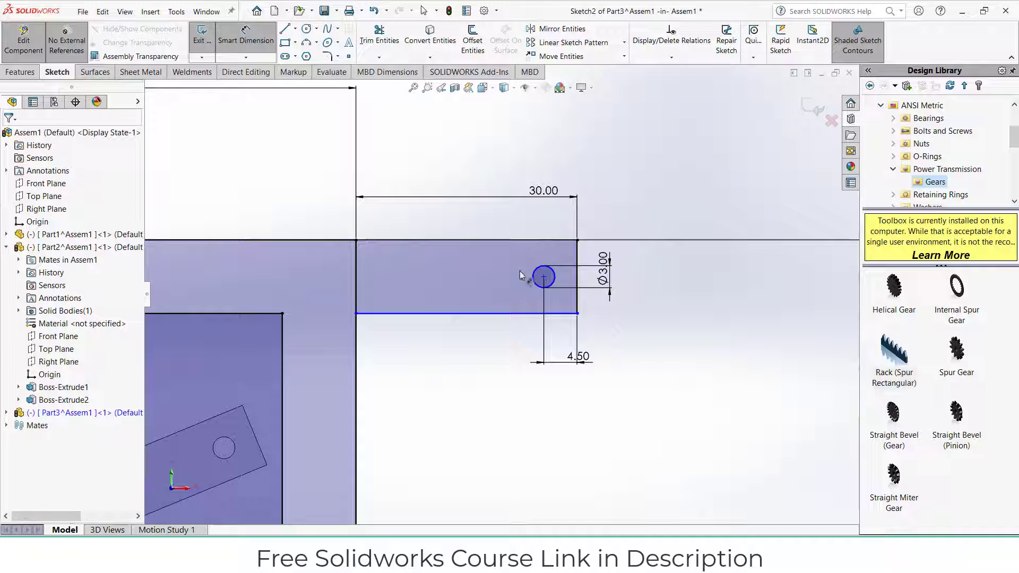
Dimension the tab's height between its upper and lower edges
left_click(546, 241)
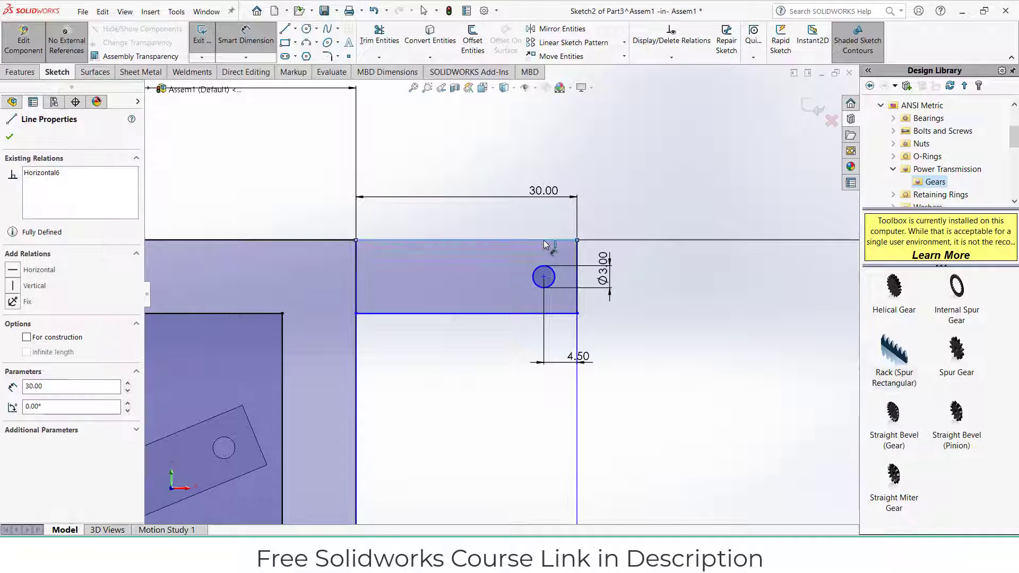
left_click(494, 313)
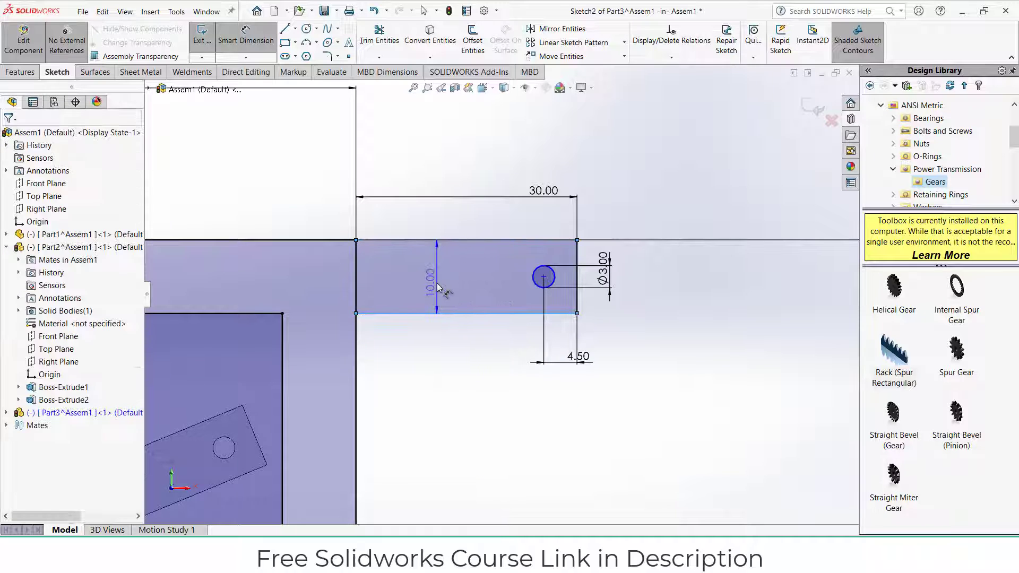
left_click(438, 287)
left_click(392, 267)
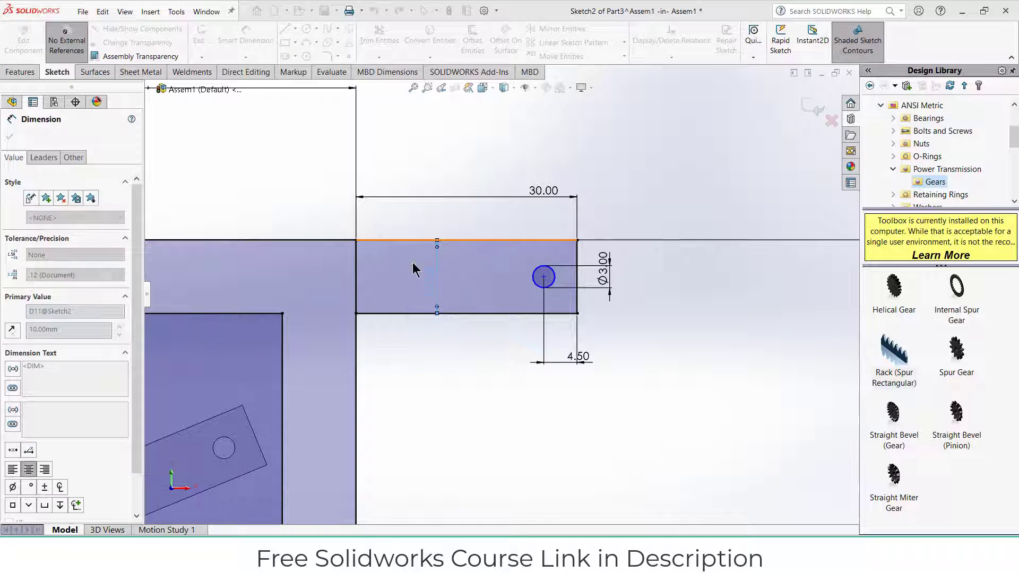
Dimension the vertical distance from the tab's upper edge to the centre of its hole
left_click(551, 242)
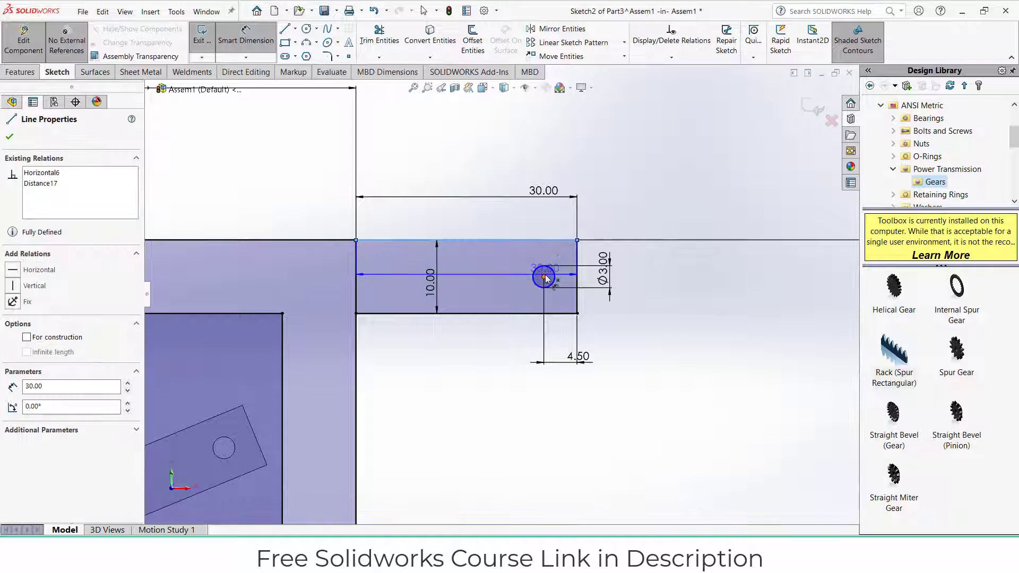
left_click(544, 276)
left_click(684, 273)
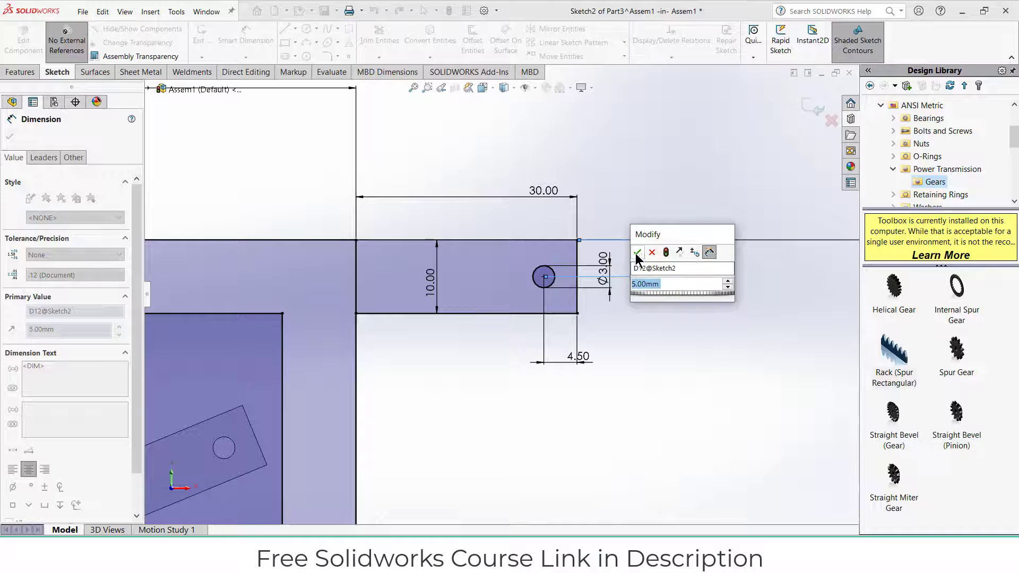
left_click(639, 255)
scroll(647, 331, "up", 4)
scroll(648, 329, "up", 5)
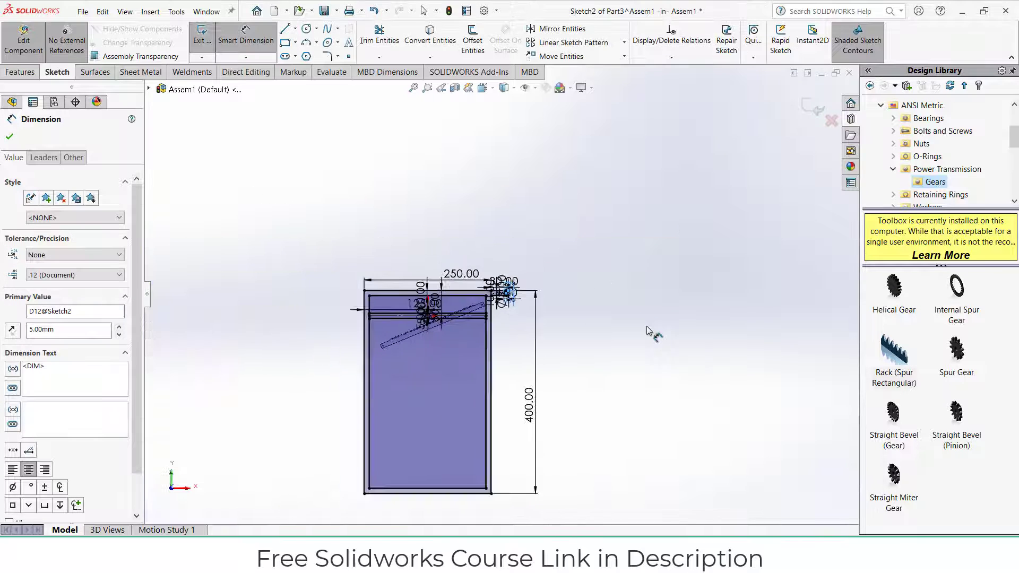
Draw a vertical construction centerline downward from the gear centre on the crossbar's midline
left_click(296, 29)
left_click(308, 53)
scroll(403, 312, "down", 3)
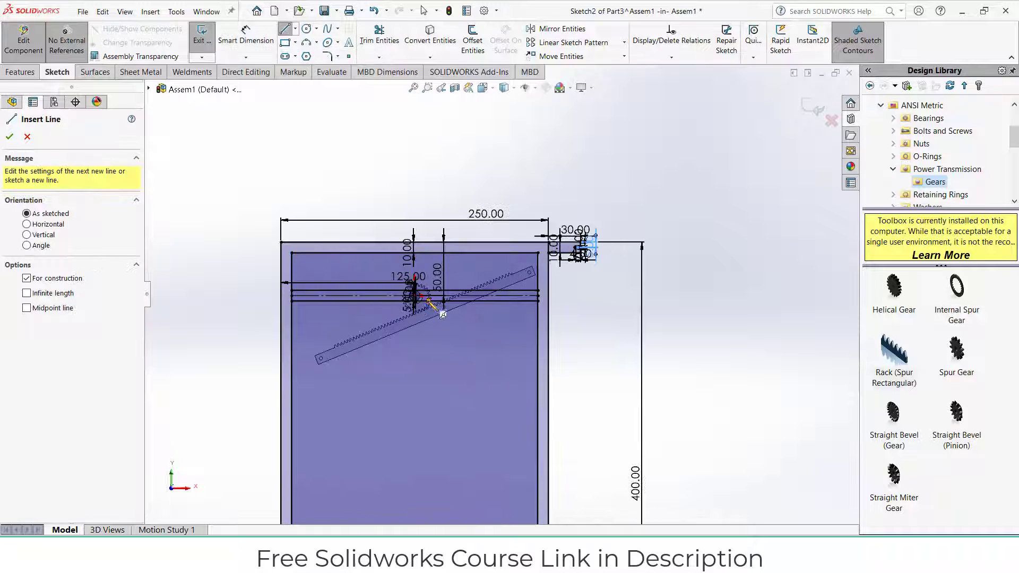
scroll(427, 301, "down", 2)
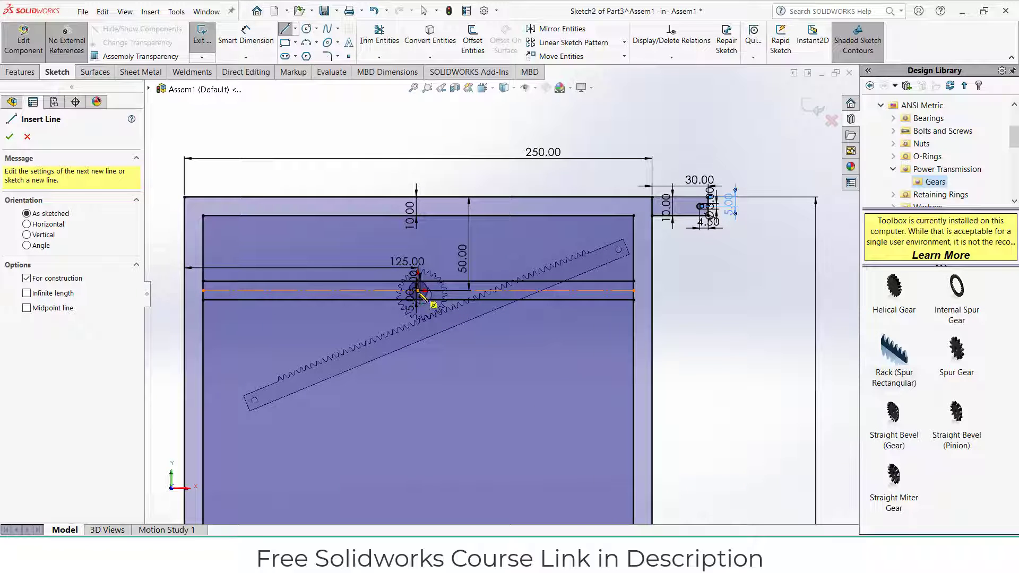
left_click(419, 291)
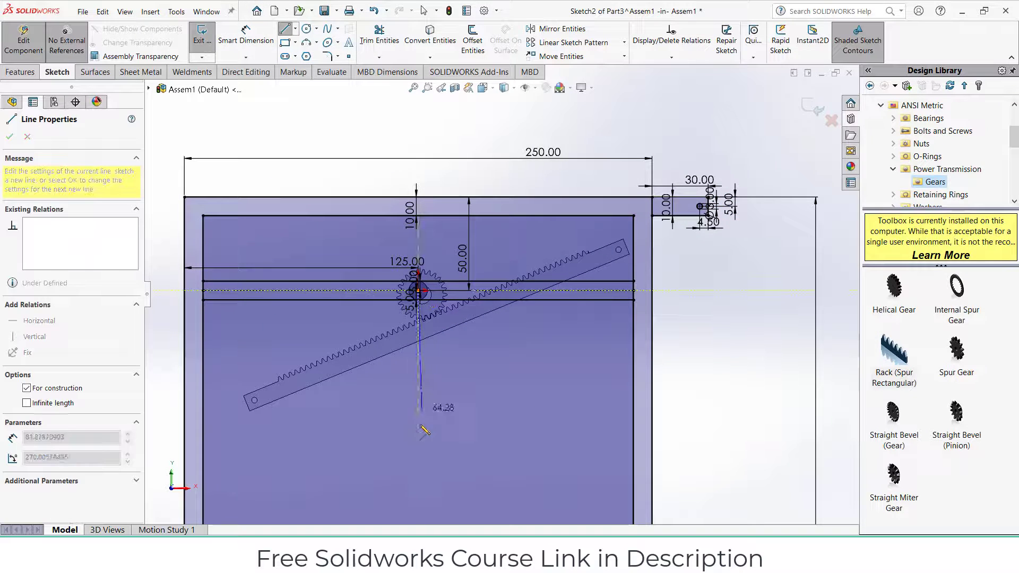
left_click(419, 469)
key("Escape")
scroll(550, 443, "up", 3)
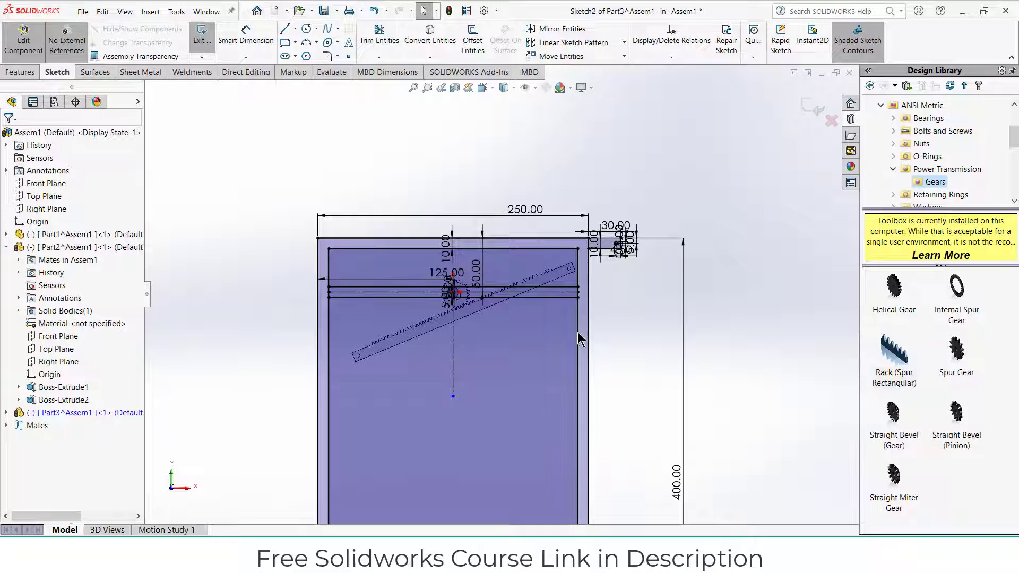
Try to mirror the tab's upper, lower and end lines and its hole circle about the vertical centerline
scroll(646, 214, "down", 3)
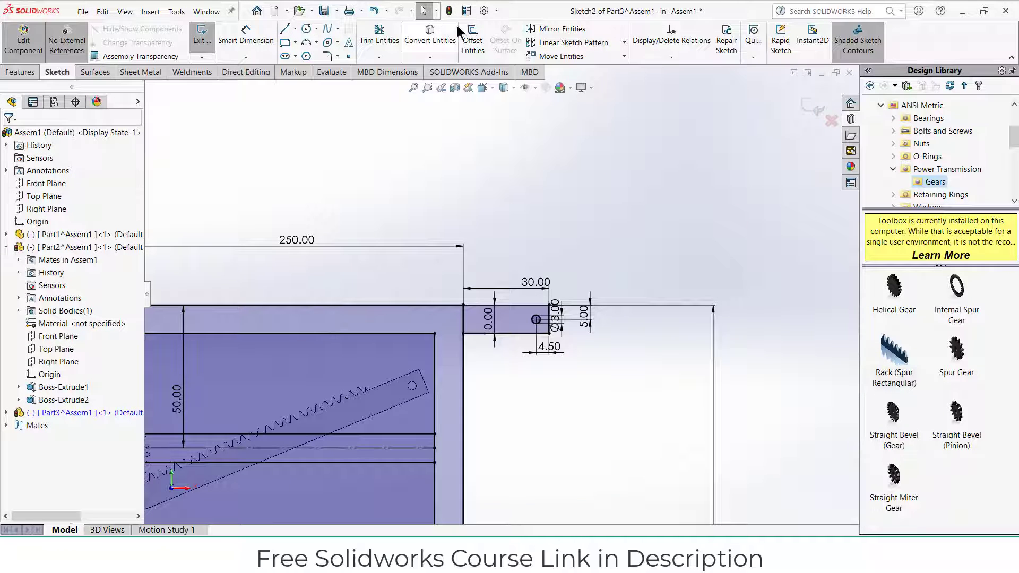
left_click(558, 29)
scroll(517, 303, "down", 3)
left_click(522, 308)
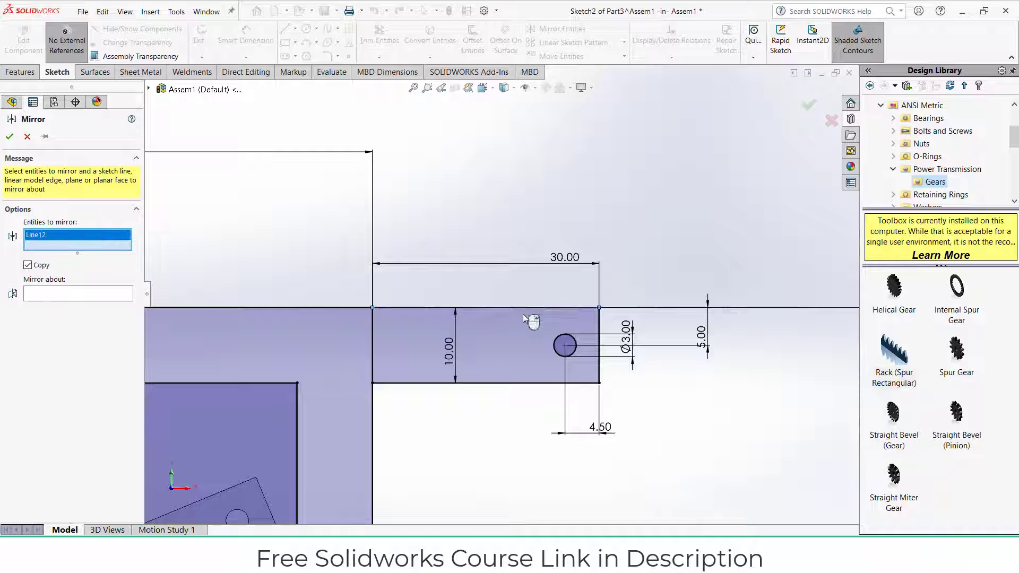
left_click(586, 381)
left_click(599, 369)
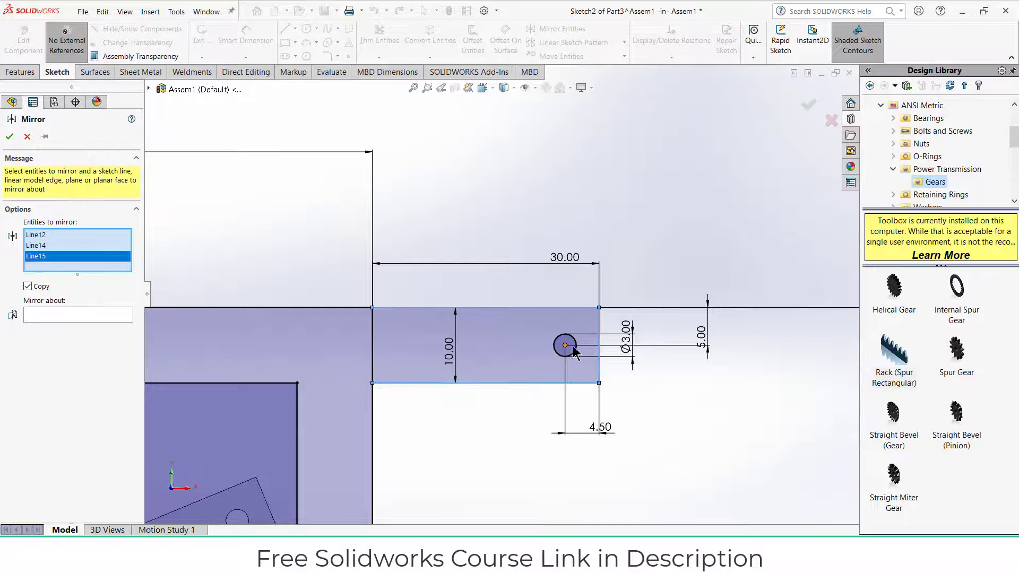
left_click(572, 353)
scroll(573, 368, "up", 4)
scroll(569, 365, "up", 3)
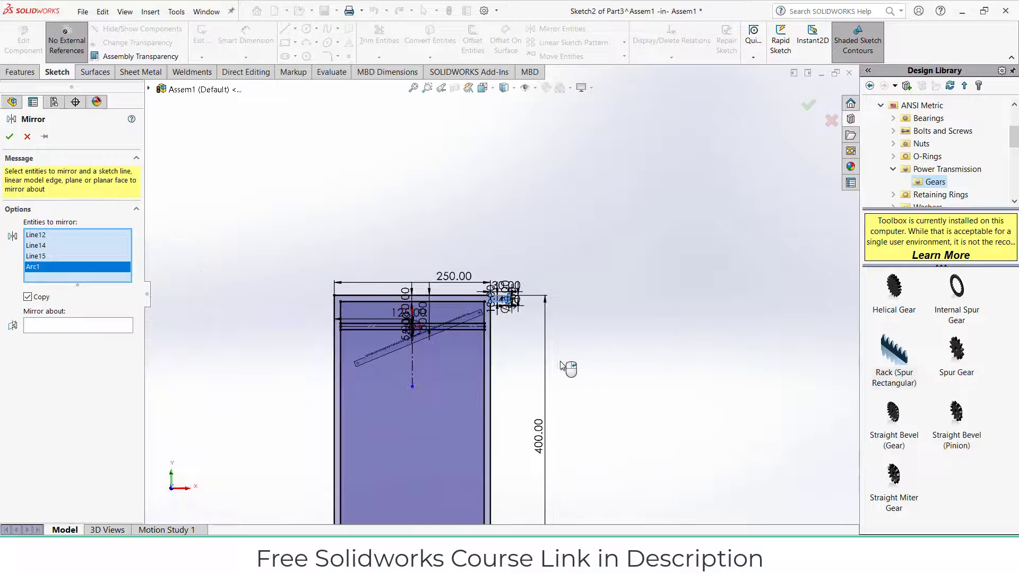
left_click(96, 326)
left_click(412, 367)
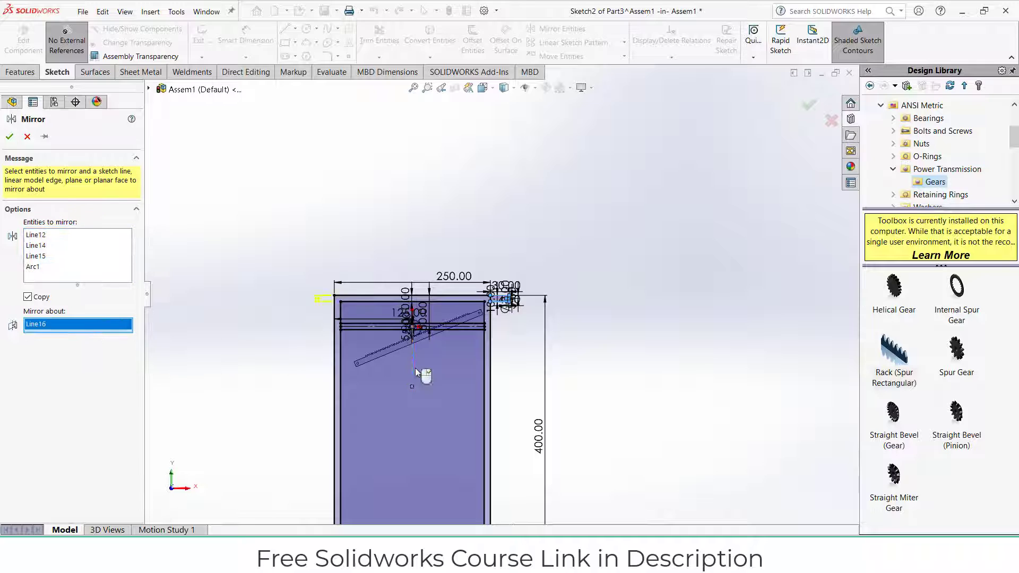
left_click(9, 138)
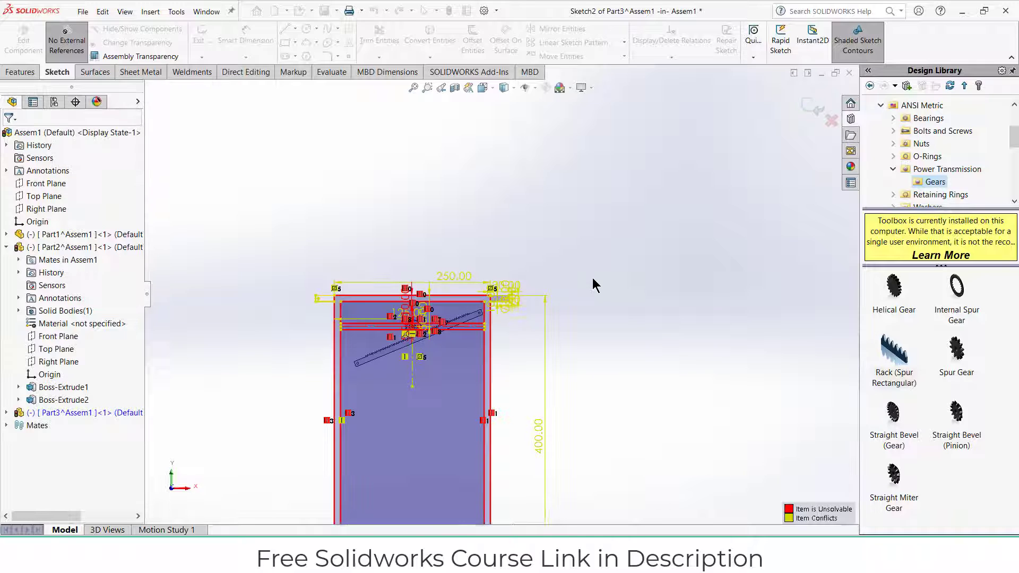
Undo the mirror of the tab's three lines and hole
scroll(572, 383, "down", 2)
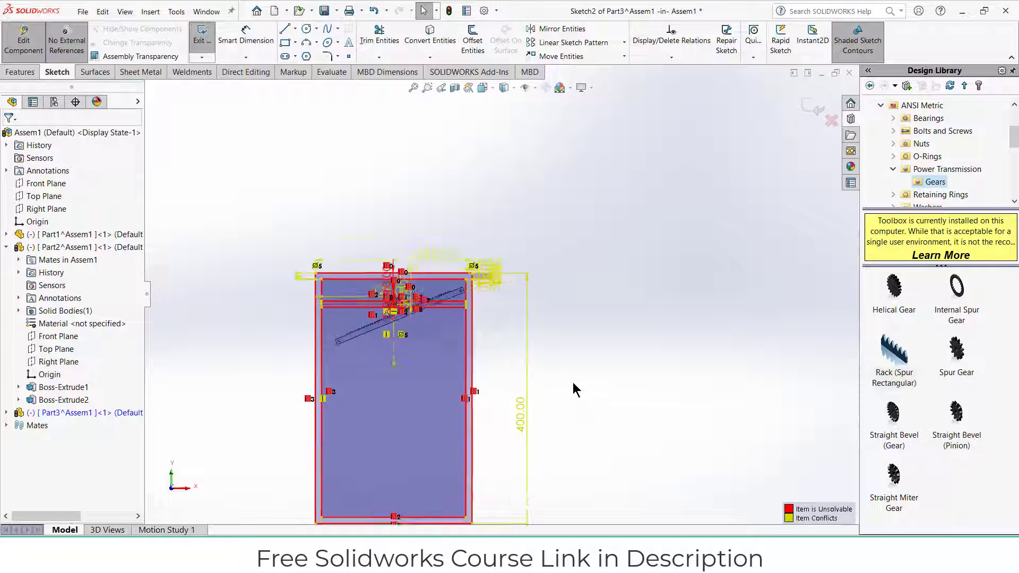
scroll(438, 247, "down", 5)
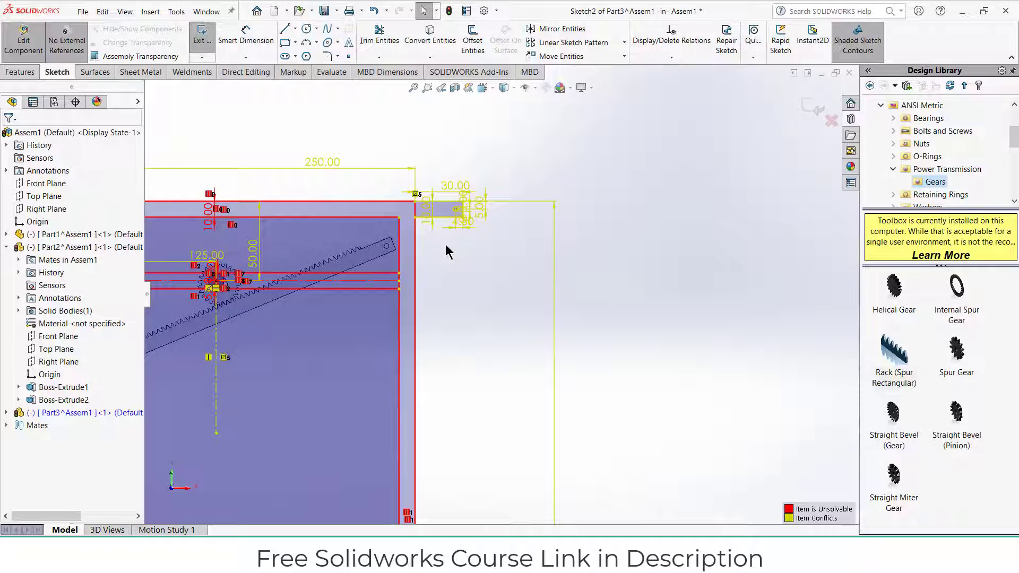
key("ctrl+z")
scroll(496, 273, "up", 2)
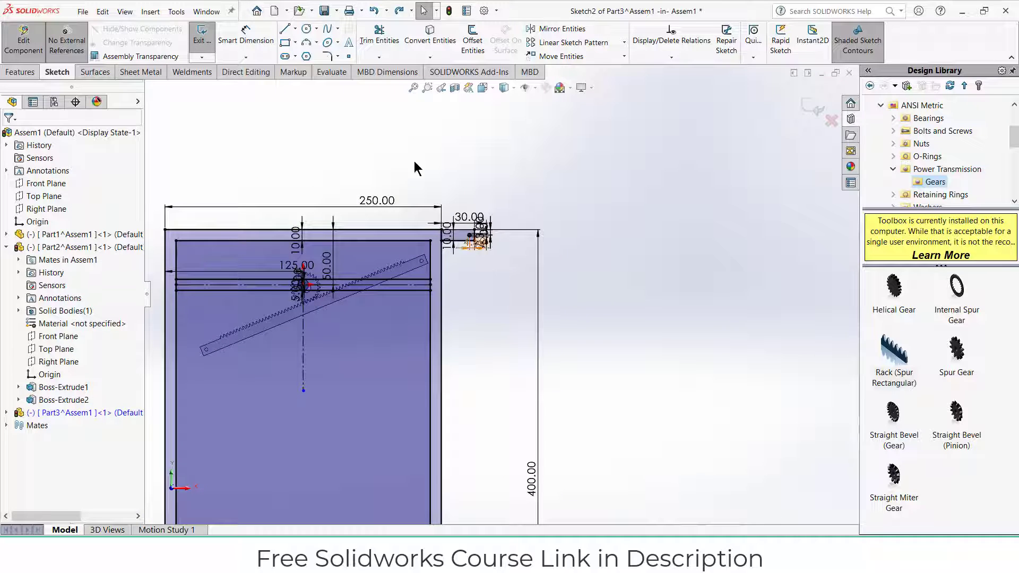
Try to mirror the tab's three lines, its hole circle and the frame's adjoining outer side line about the vertical centerline
left_click(555, 29)
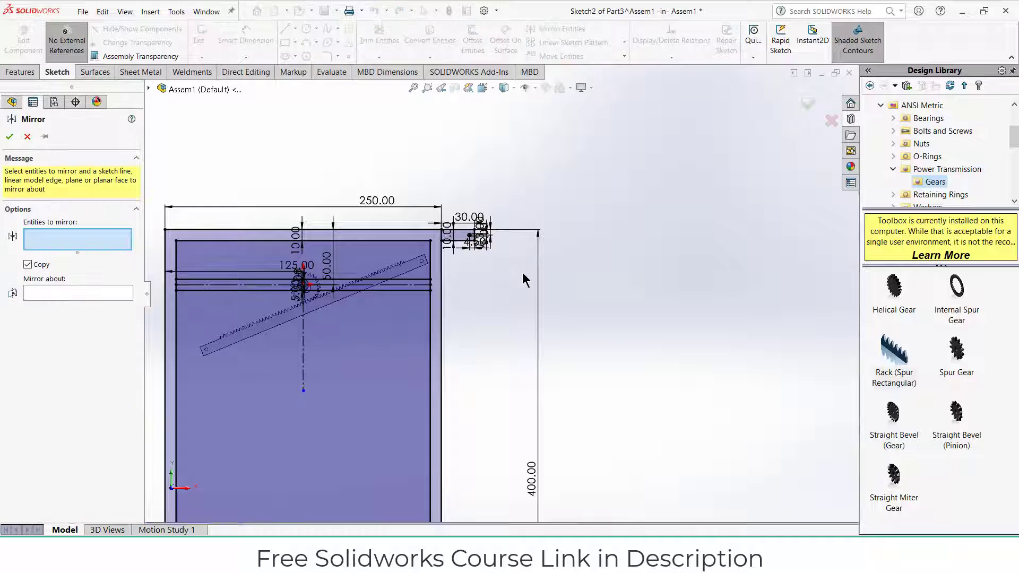
scroll(400, 227, "down", 5)
scroll(367, 209, "up", 2)
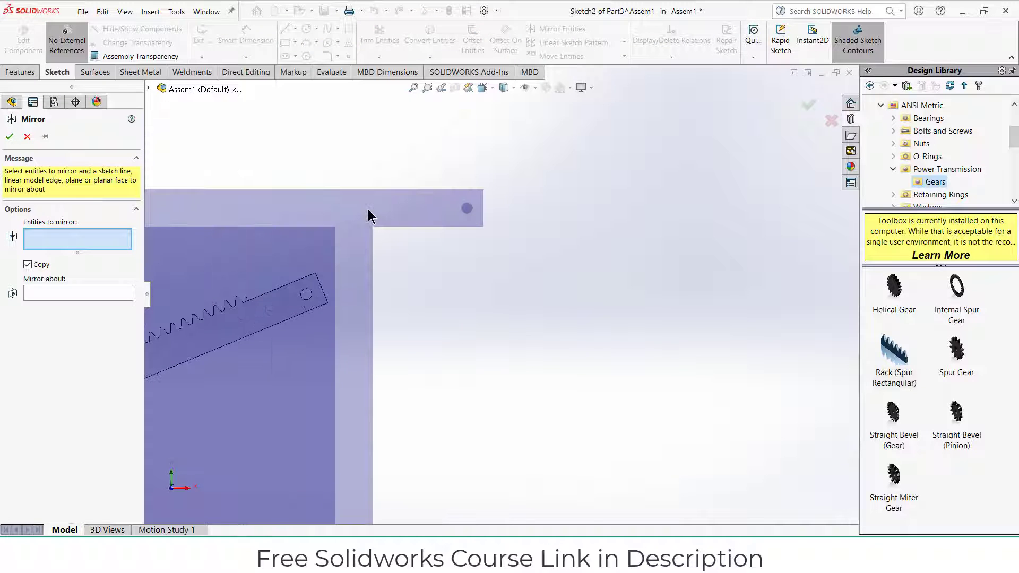
scroll(368, 209, "up", 3)
scroll(448, 259, "down", 4)
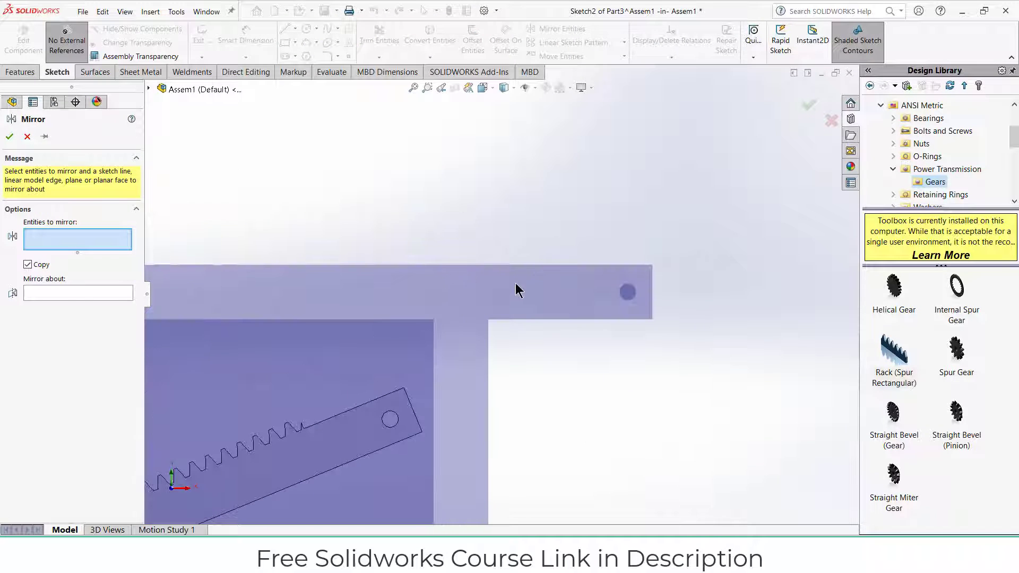
left_click(550, 272)
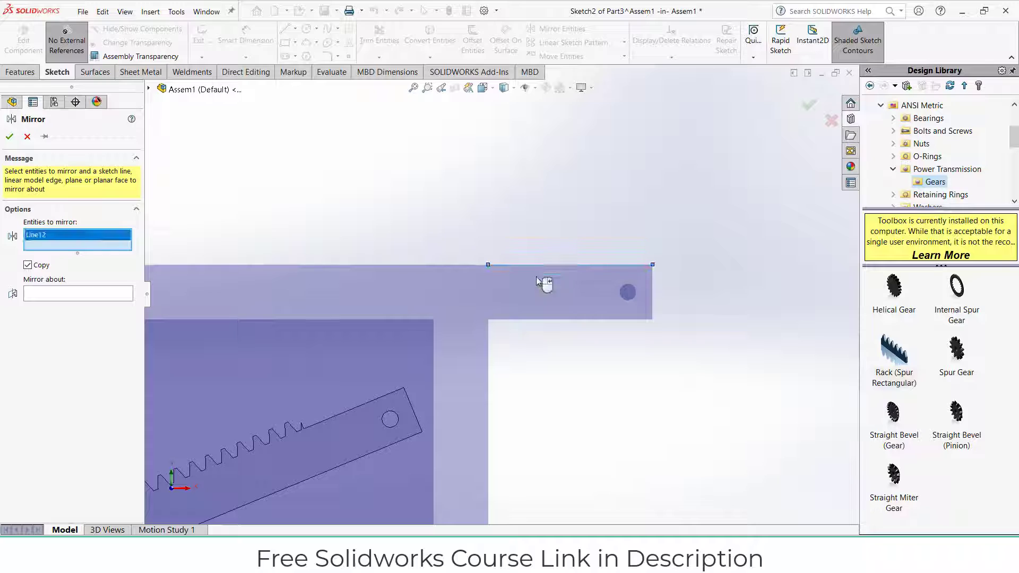
left_click(489, 296)
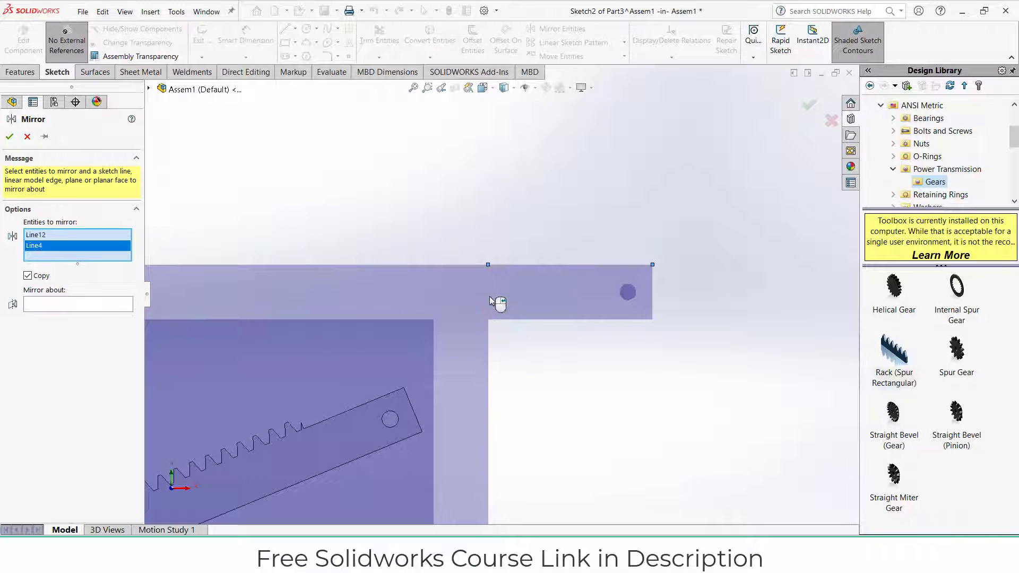
left_click(527, 320)
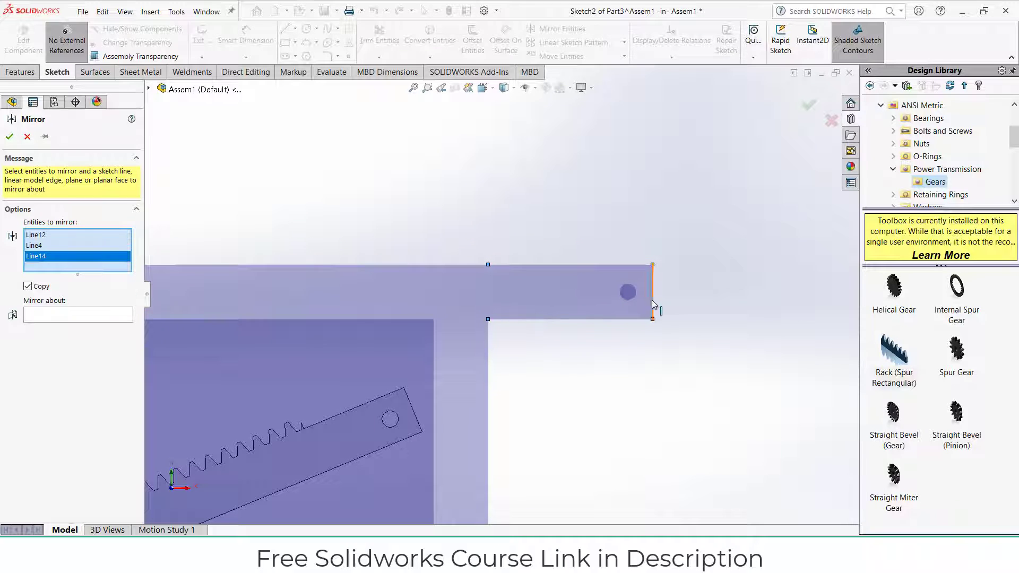
left_click(653, 304)
left_click(635, 295)
scroll(639, 364, "up", 5)
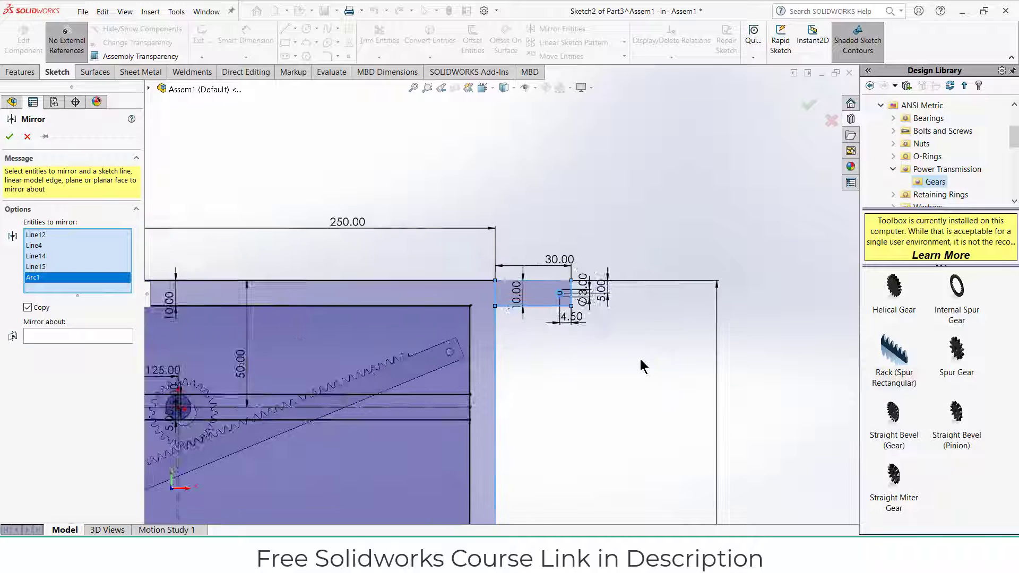
left_click(86, 336)
left_click(277, 445)
scroll(385, 448, "up", 5)
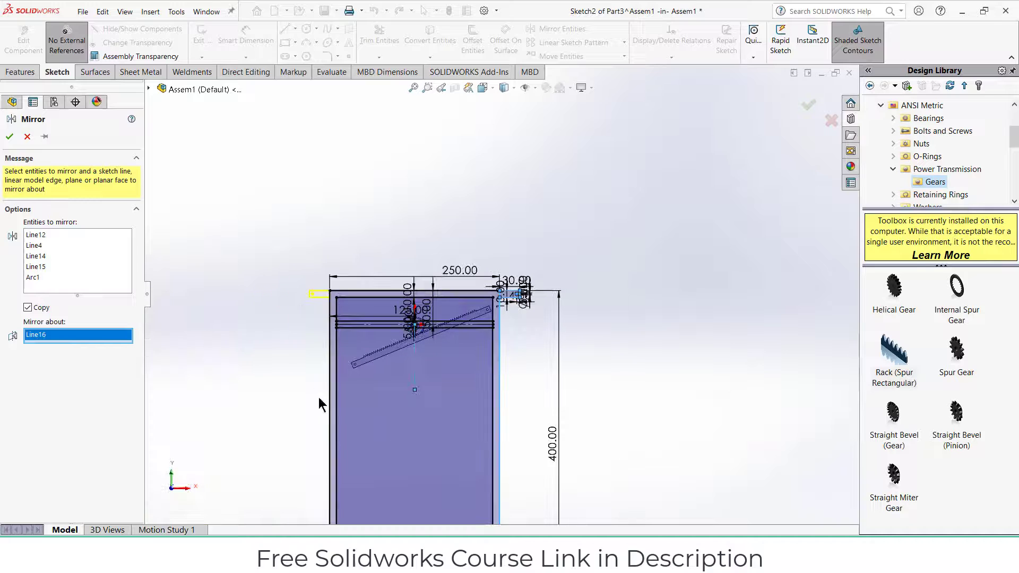
left_click(10, 136)
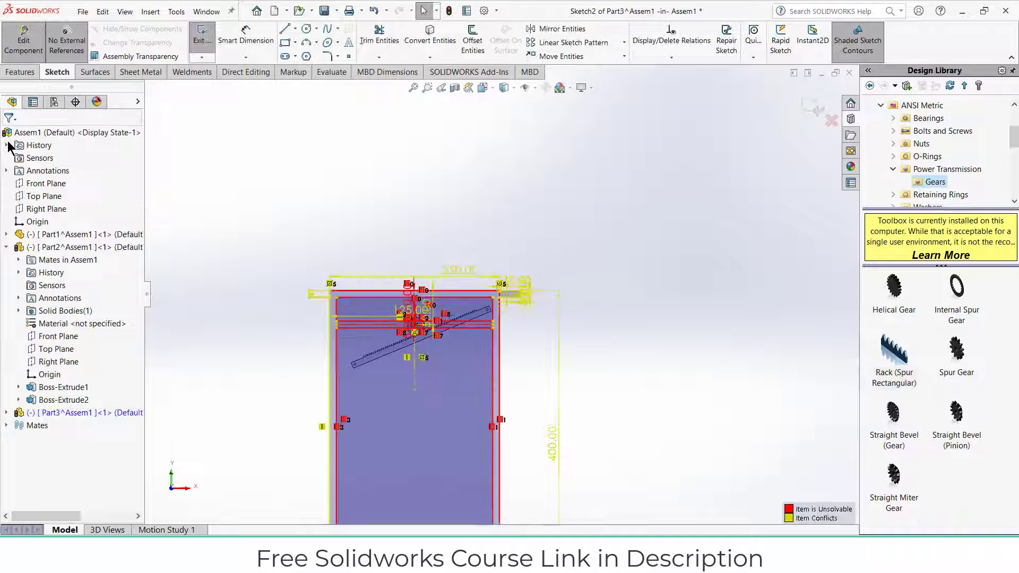
Examine the relations on the frame's left outer line and the offset relation linking it to the inner line
scroll(454, 322, "down", 1)
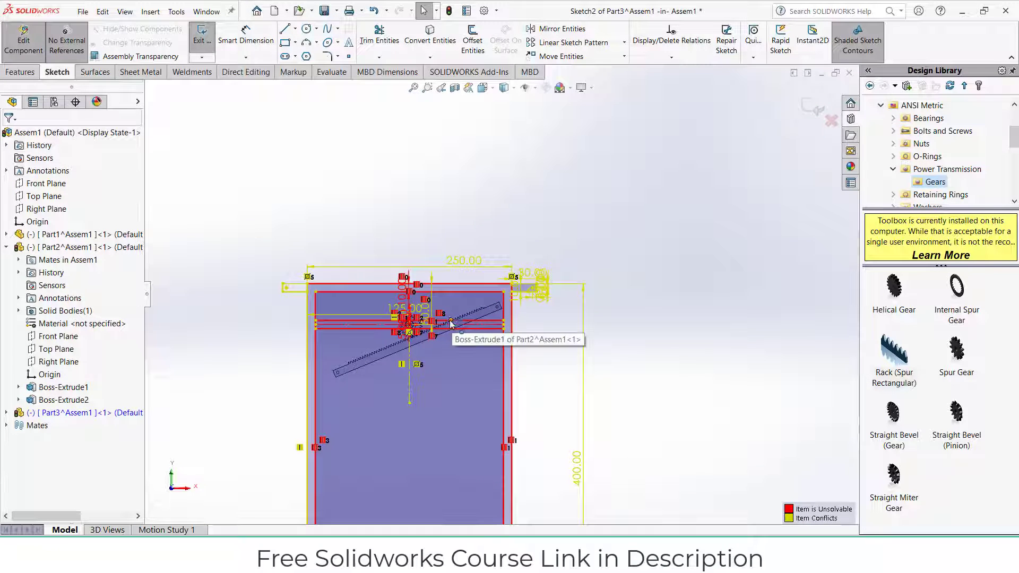
scroll(449, 326, "down", 2)
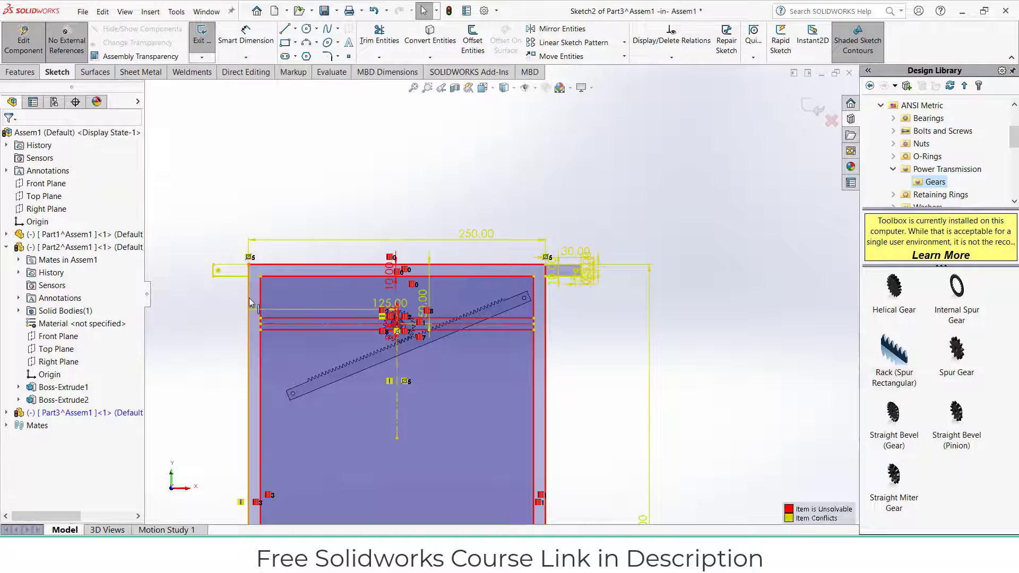
left_click(249, 302)
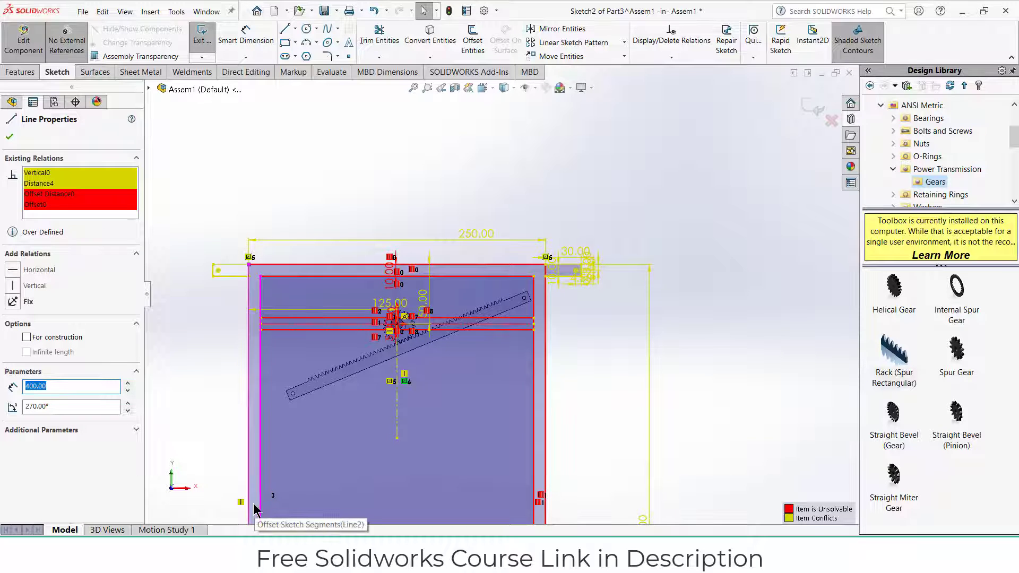
left_click(7, 139)
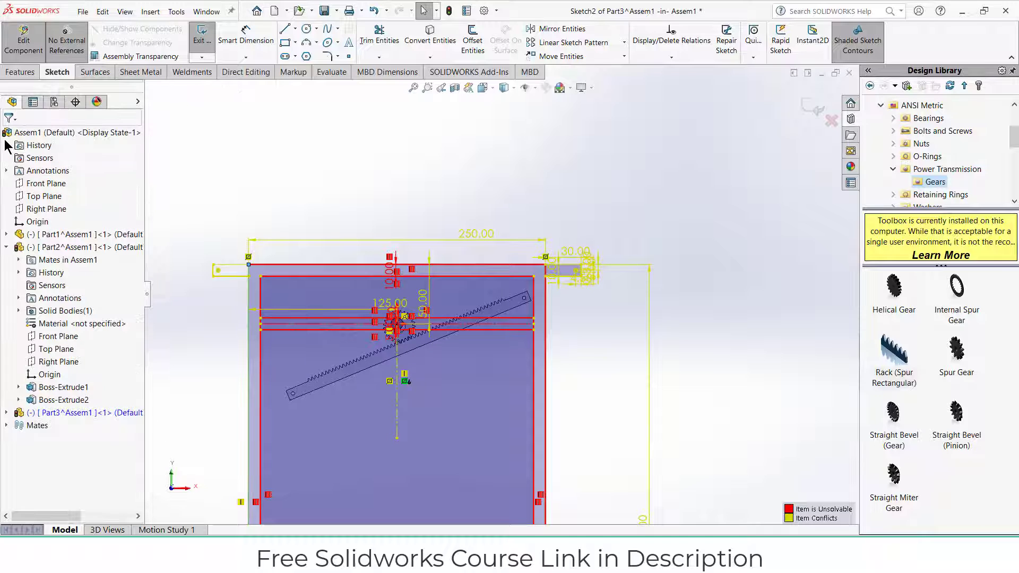
left_click(268, 494)
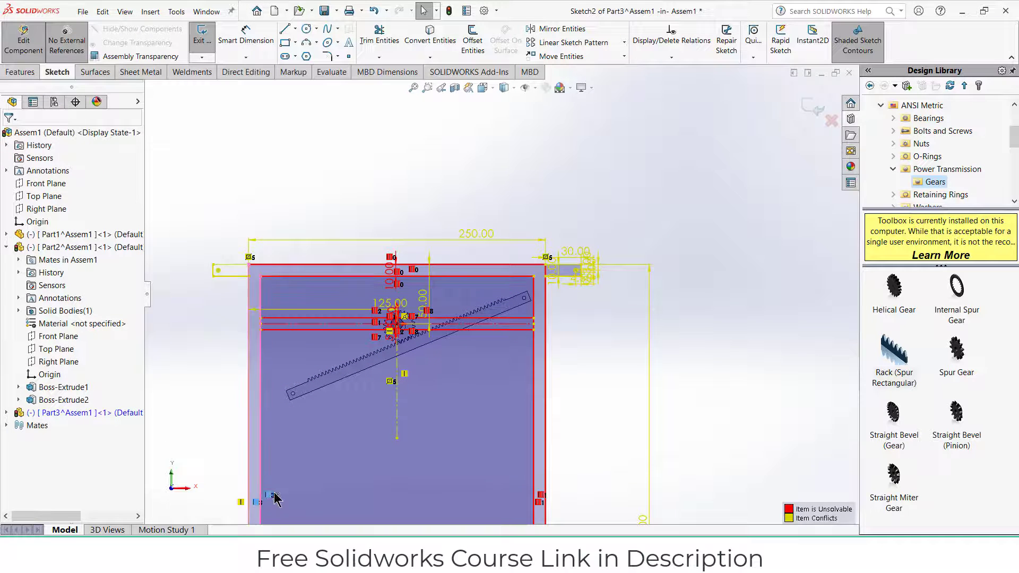
left_click(640, 385)
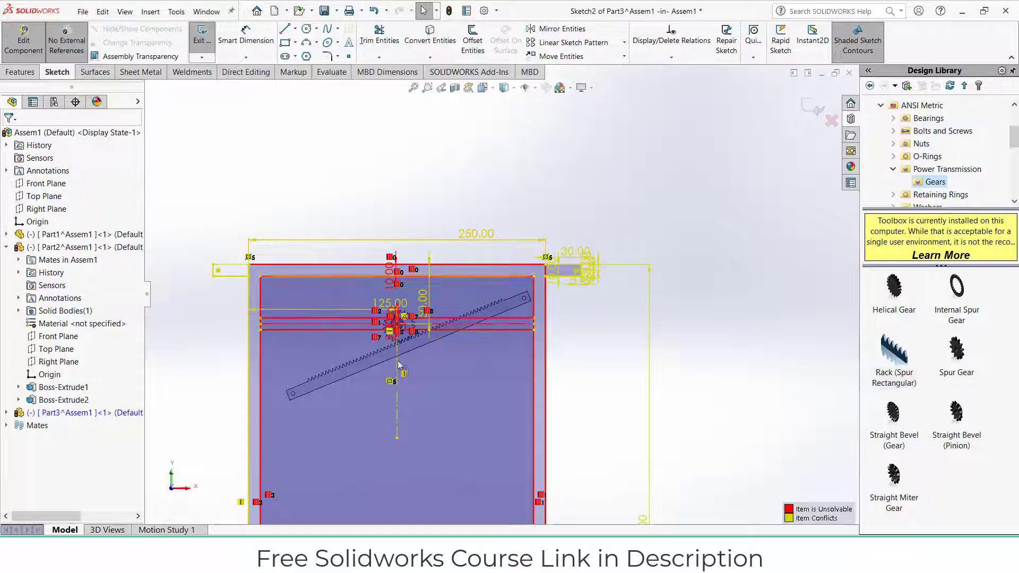
Undo the mirror that included the frame's outer side line
key("ctrl+z")
left_click(250, 319)
left_click(614, 387)
scroll(580, 291, "down", 2)
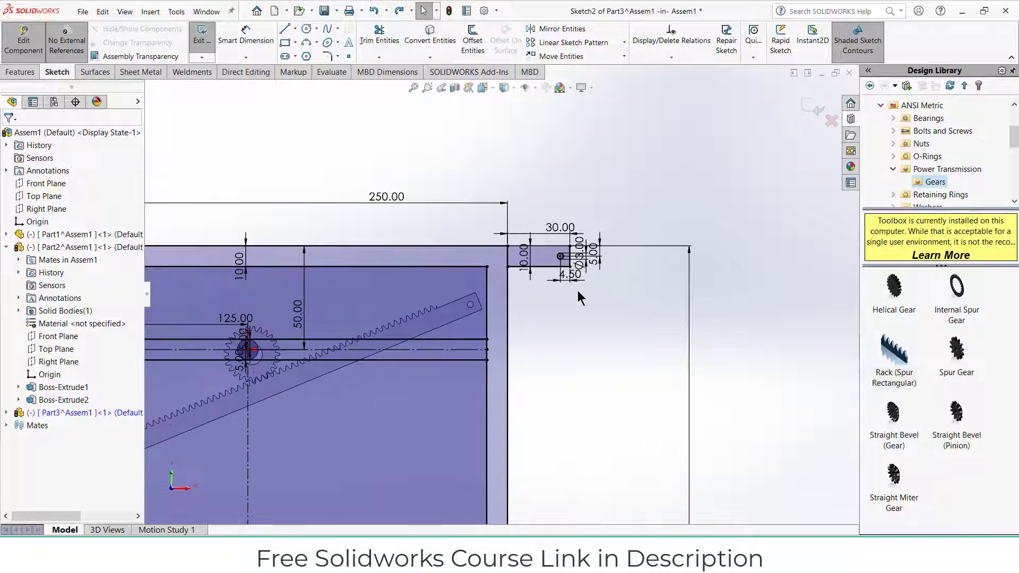
scroll(578, 291, "up", 3)
scroll(504, 301, "down", 5)
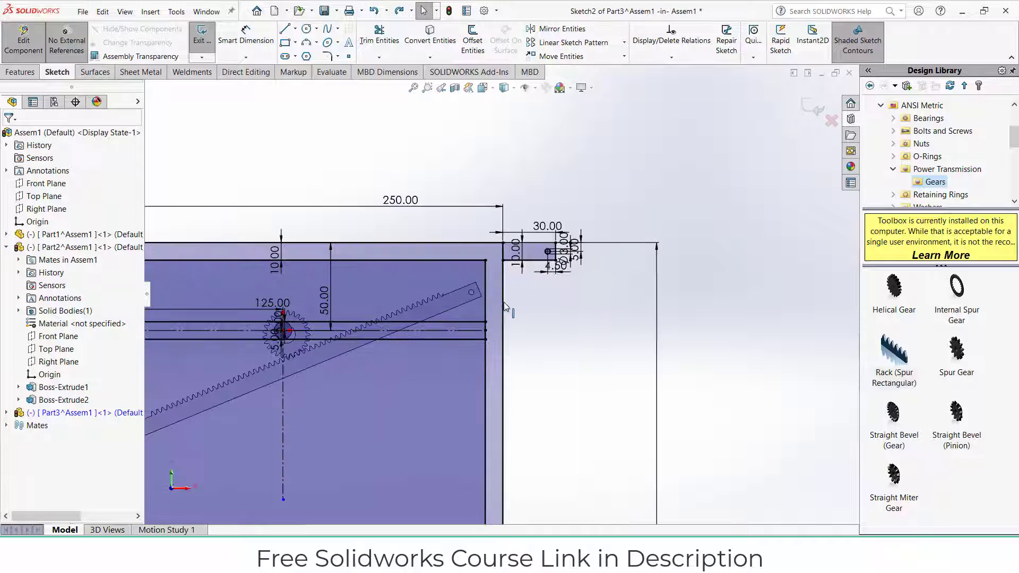
scroll(506, 287, "up", 6)
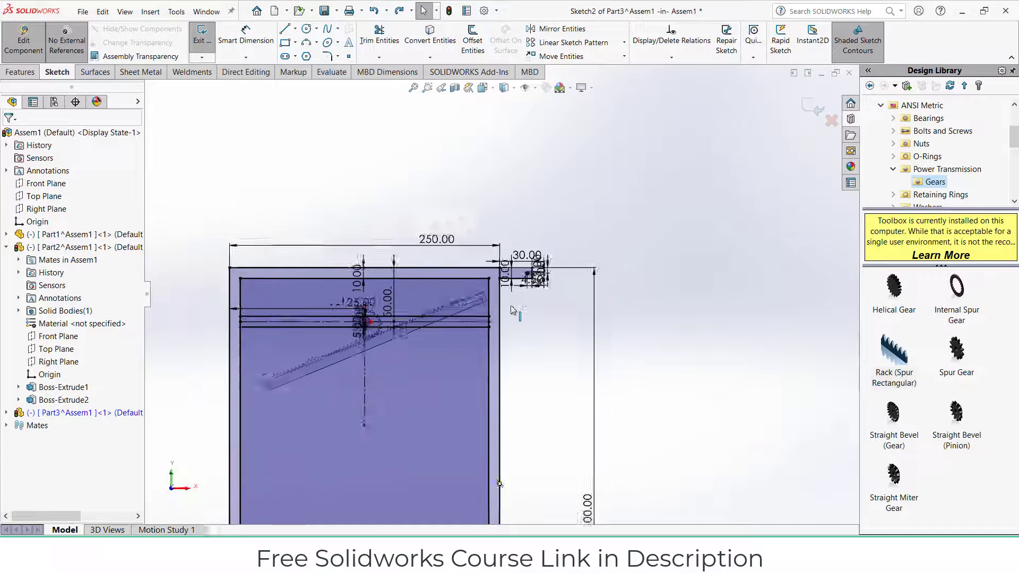
scroll(329, 291, "down", 2)
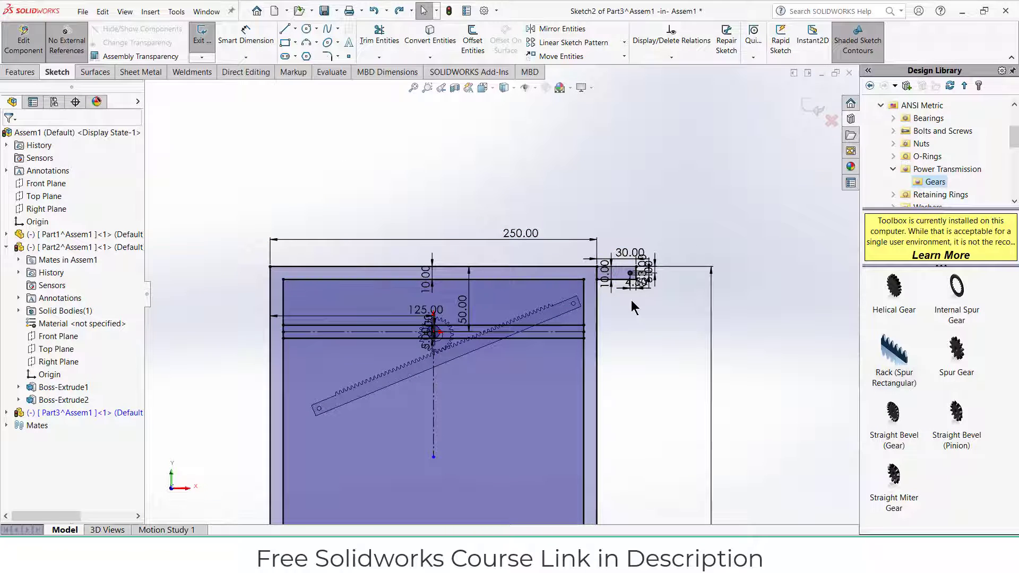
Mirror the protruding tab's three lines and its hole circle about the vertical centerline to the frame's other side
left_click(560, 30)
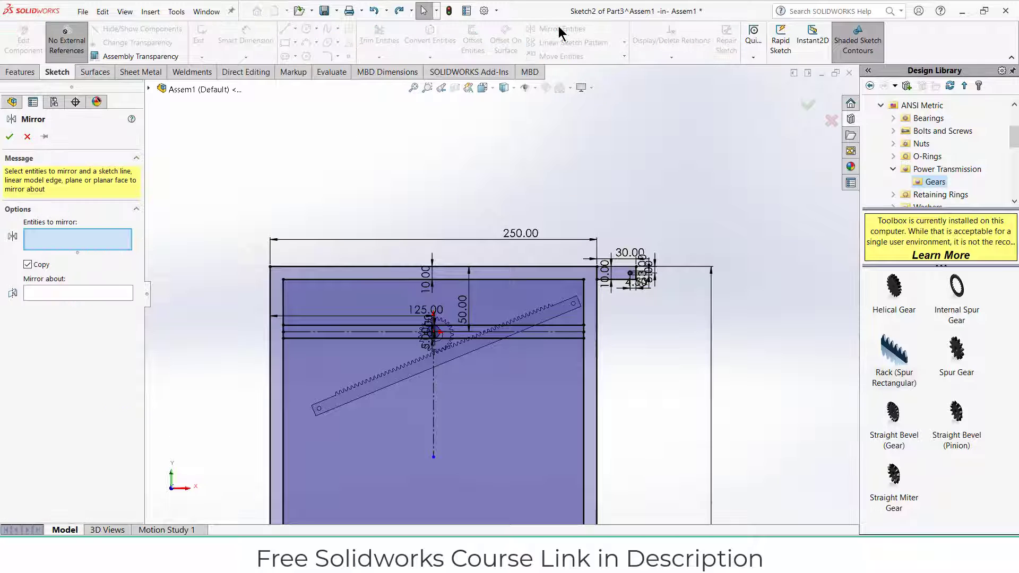
scroll(687, 275, "down", 5)
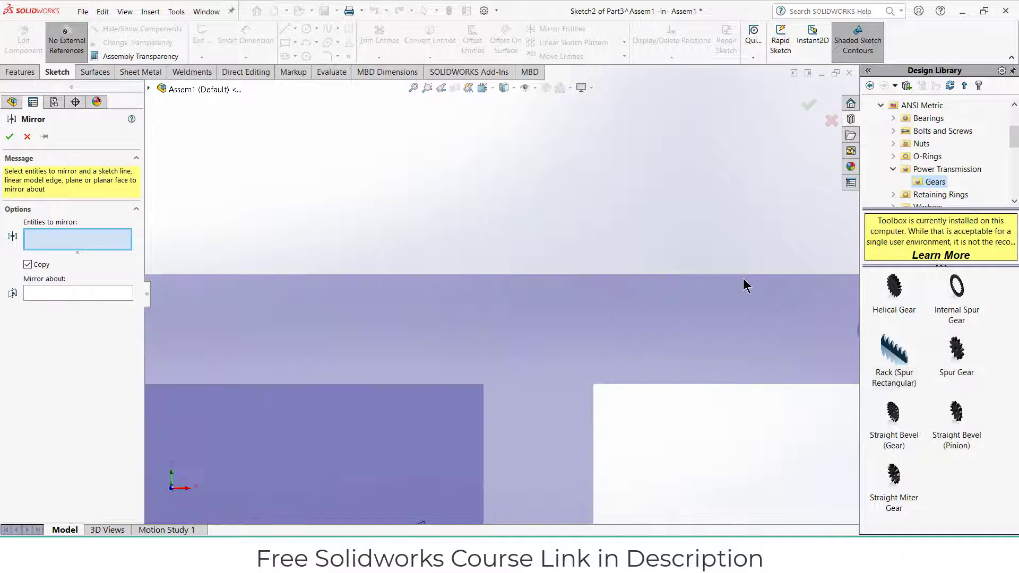
left_click(724, 282)
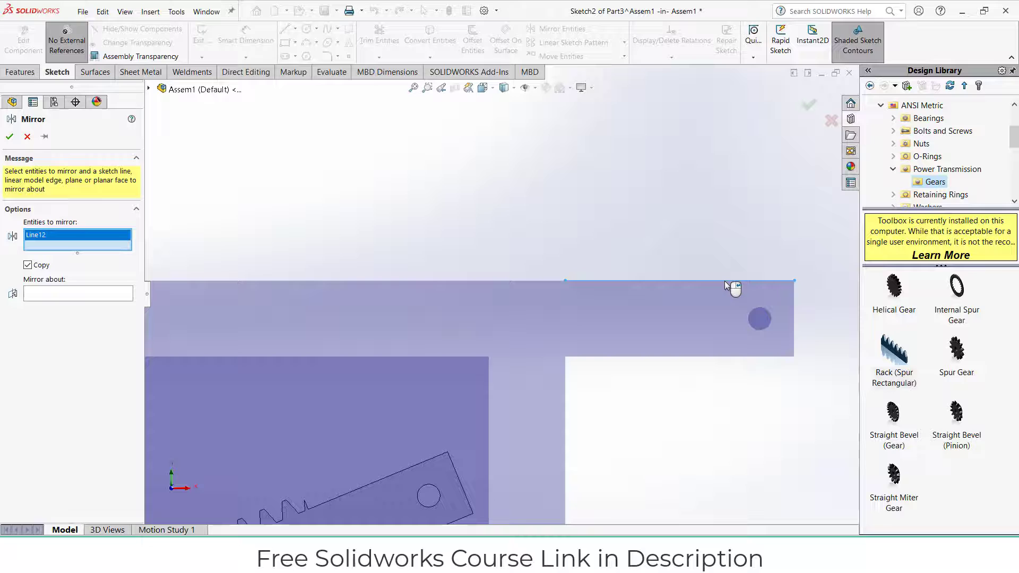
left_click(795, 302)
left_click(750, 356)
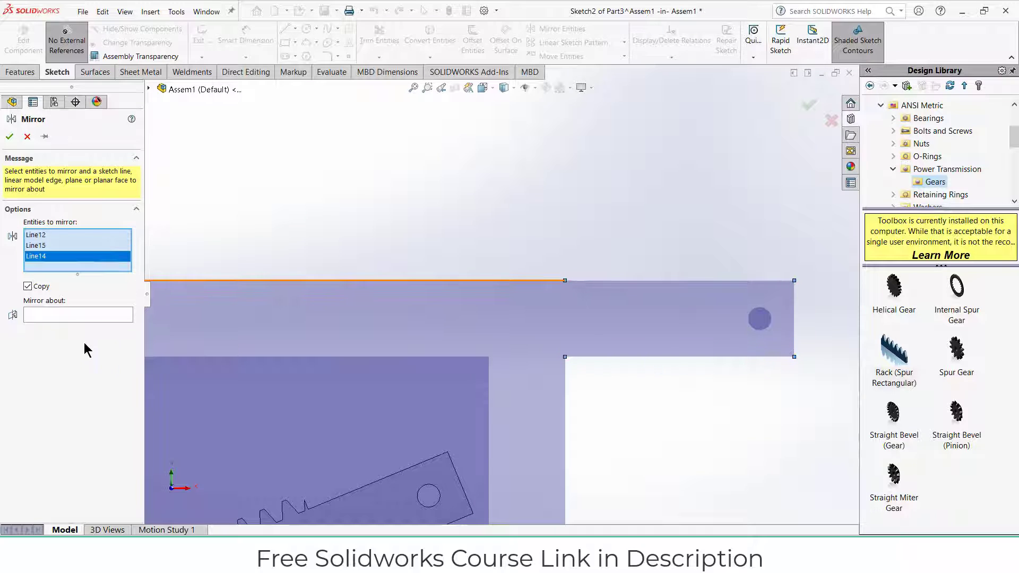
left_click(771, 320)
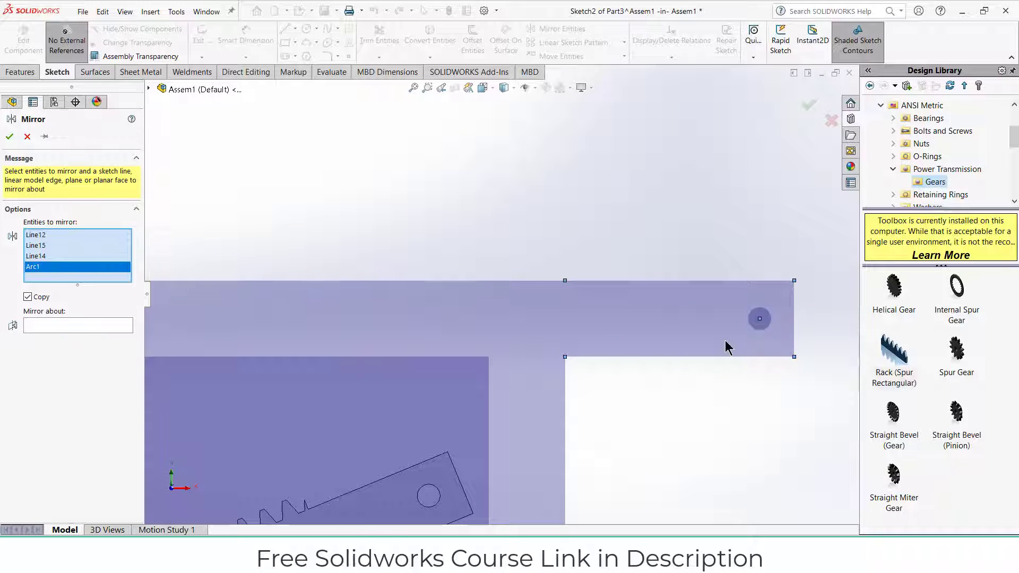
scroll(502, 294, "up", 3)
left_click(82, 328)
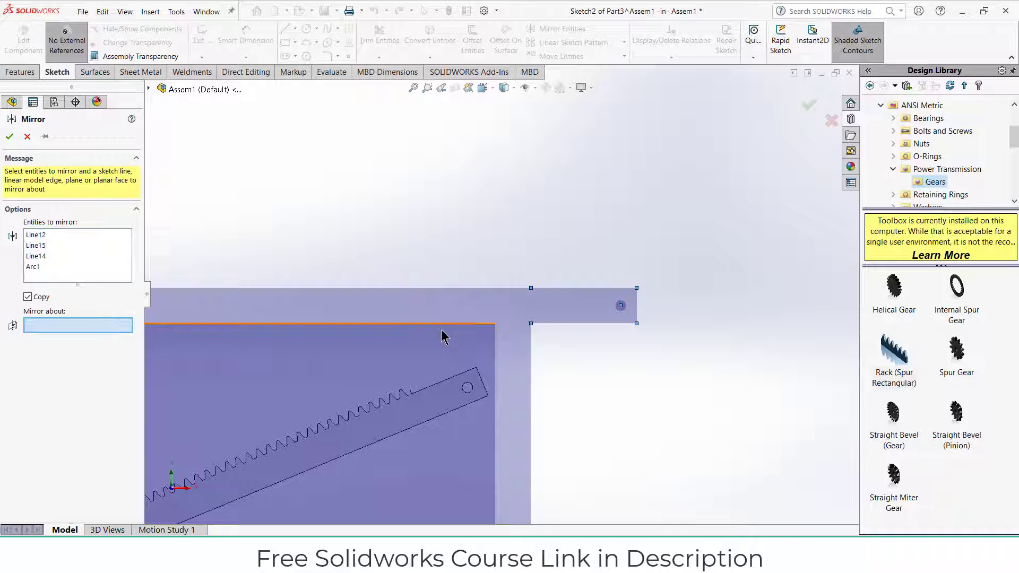
scroll(446, 336, "up", 3)
left_click(343, 404)
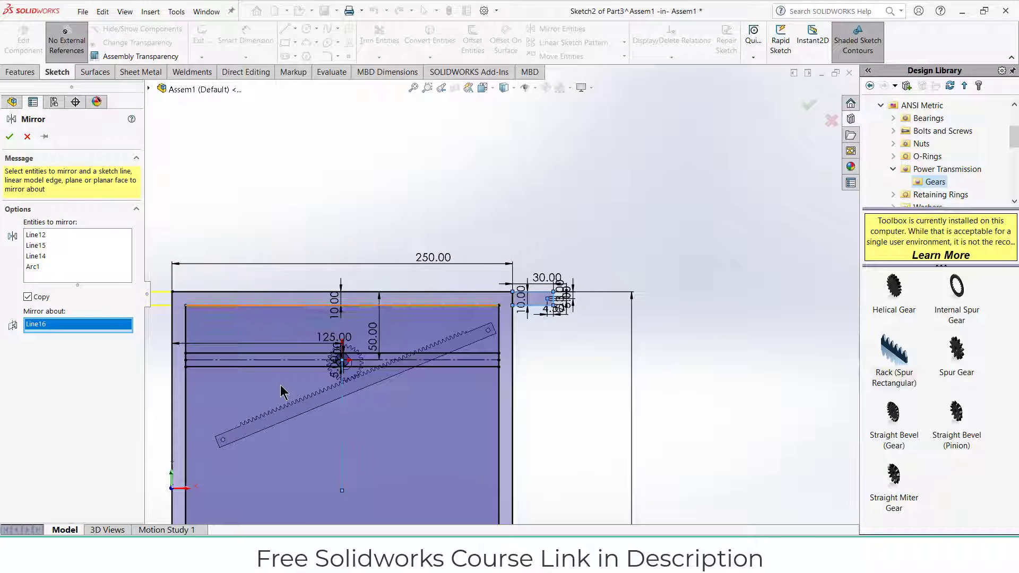
scroll(281, 392, "up", 2)
left_click(9, 137)
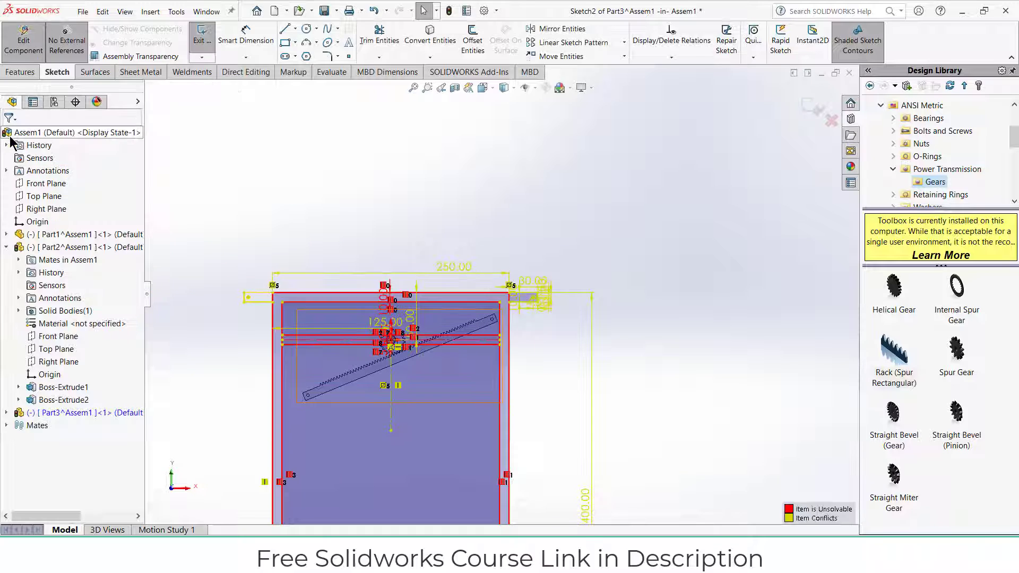
Delete the conflicting symmetric relation at the frame's upper-left outer corner point
scroll(293, 313, "down", 3)
scroll(292, 315, "down", 3)
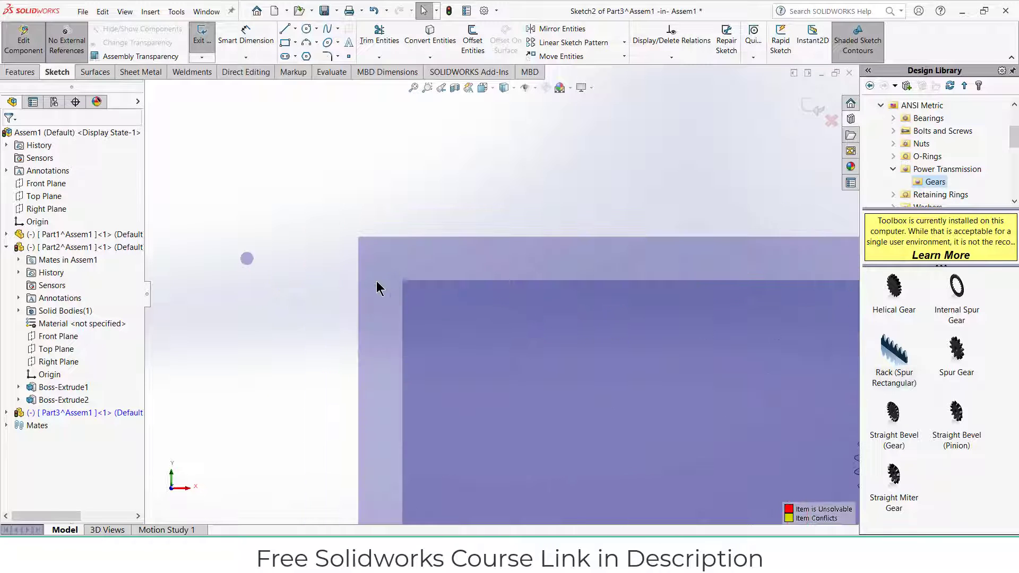
left_click(360, 238)
scroll(419, 254, "up", 3)
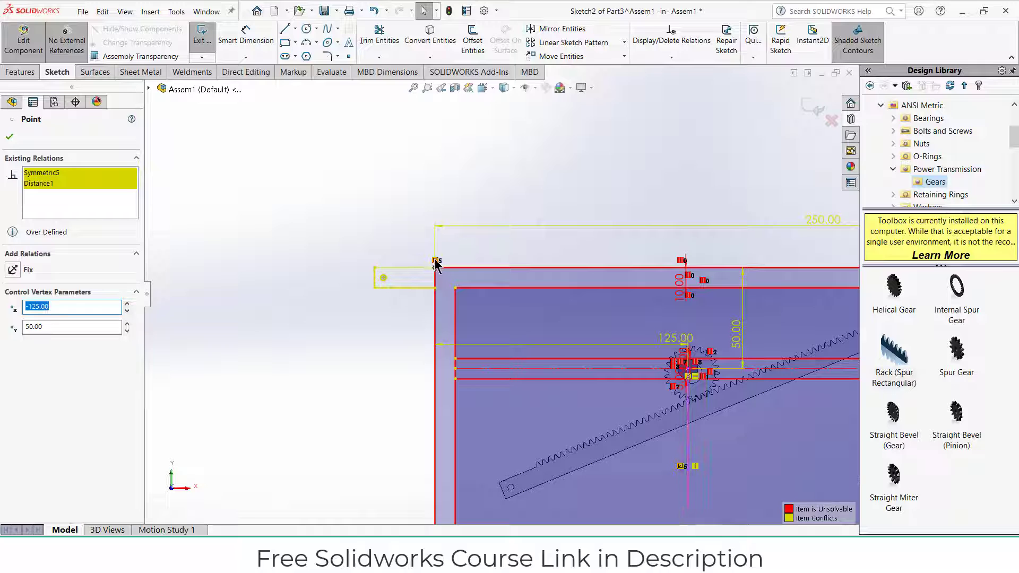
key("Delete")
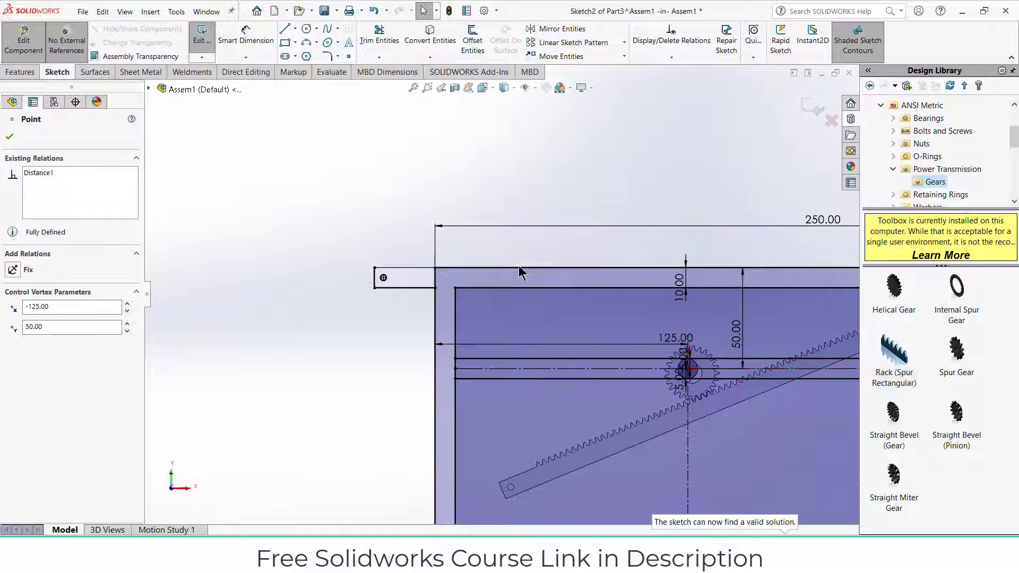
scroll(521, 273, "up", 8)
left_click(690, 387)
scroll(680, 398, "down", 3)
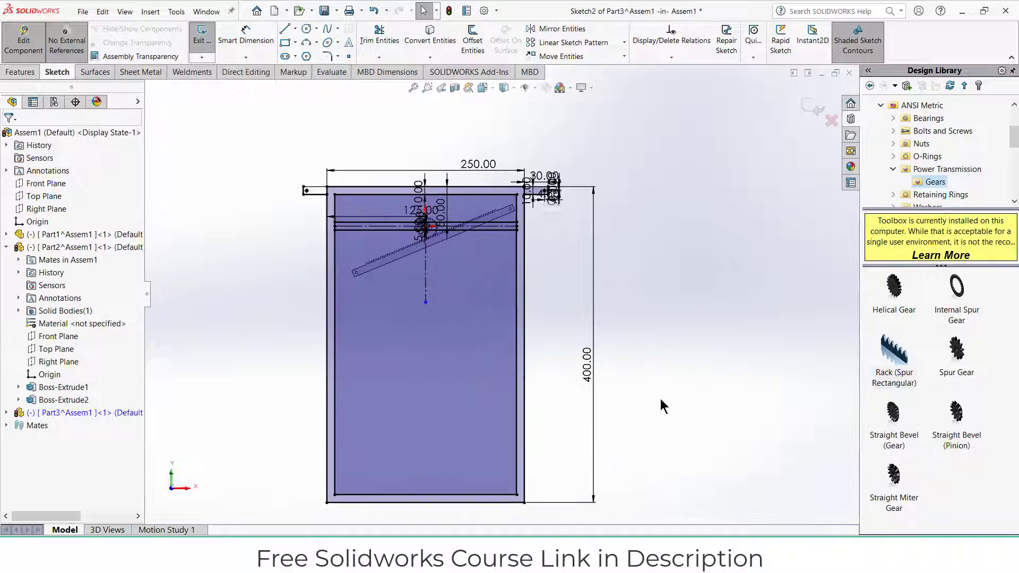
Draw a horizontal centerline across the frame between the midpoints of its two inner side lines
left_click(295, 29)
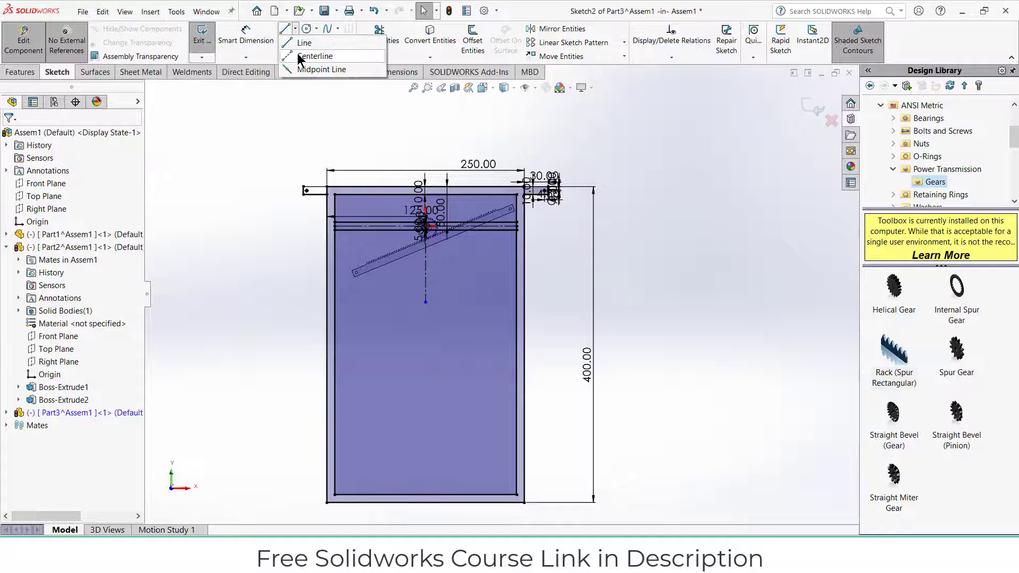
left_click(308, 49)
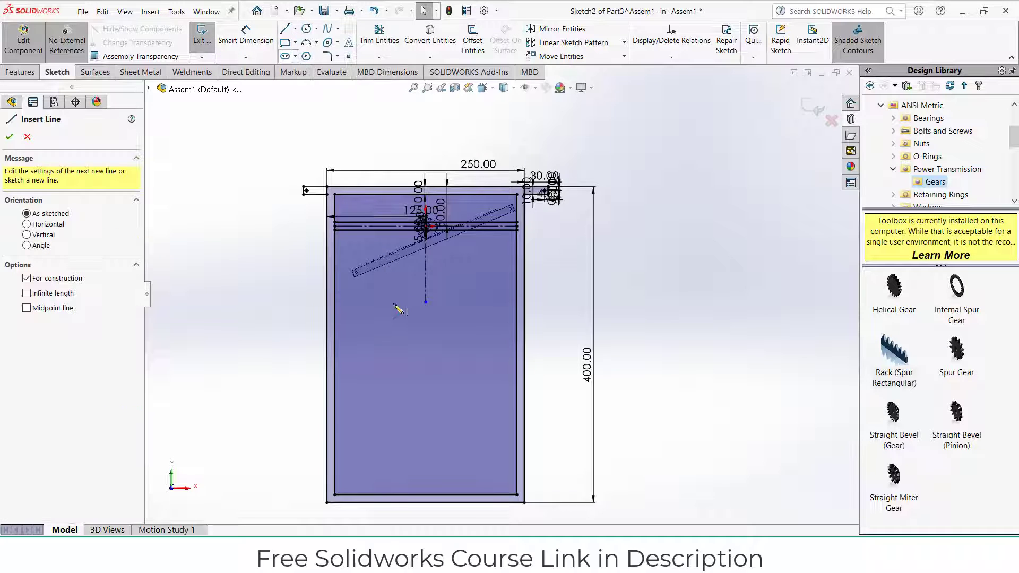
left_click(334, 344)
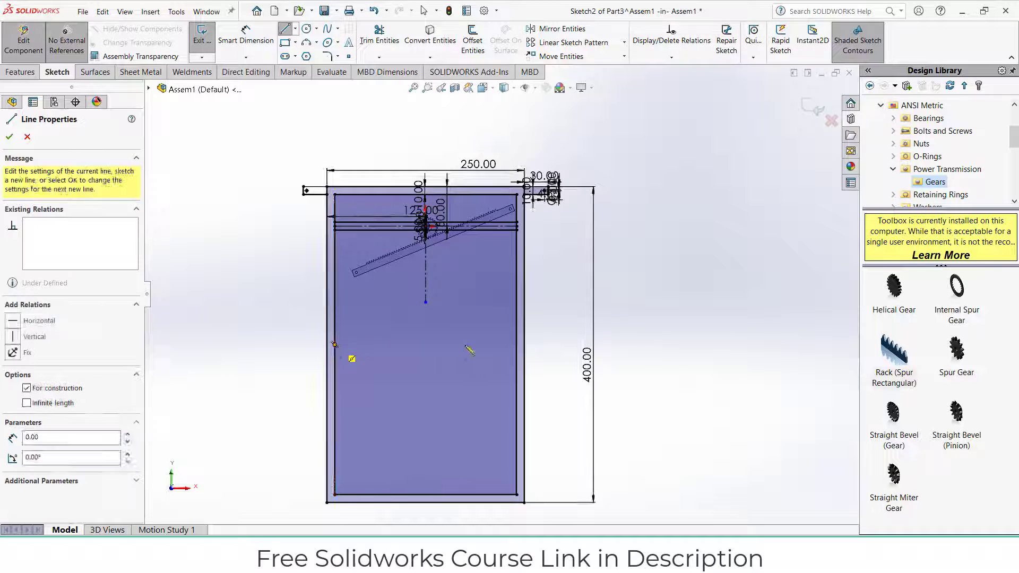
left_click(517, 344)
key("Escape")
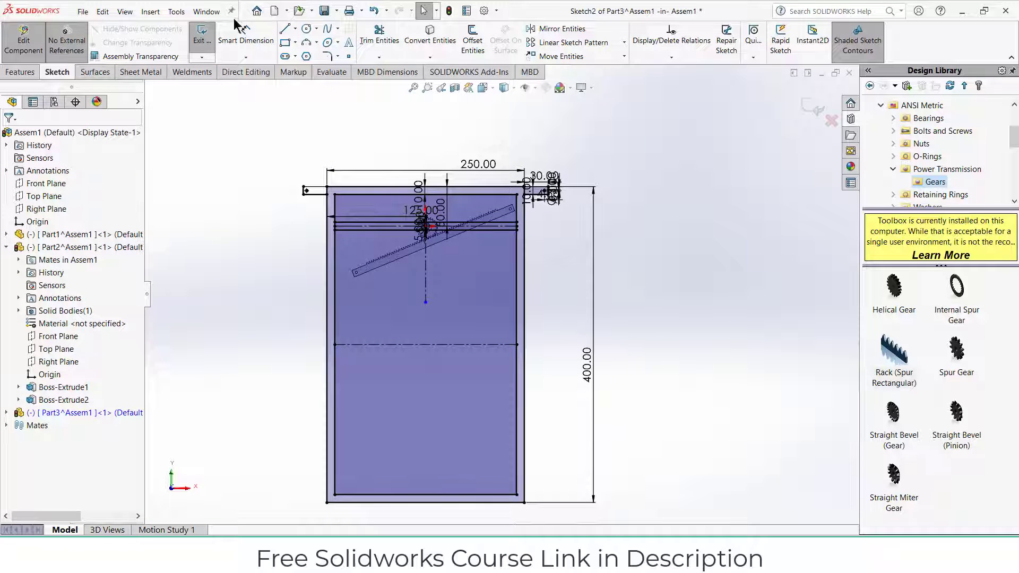
Mirror the lines and hole circles of both upper tabs and the two crossbar lines about the new horizontal centerline
left_click(557, 29)
scroll(549, 182, "down", 3)
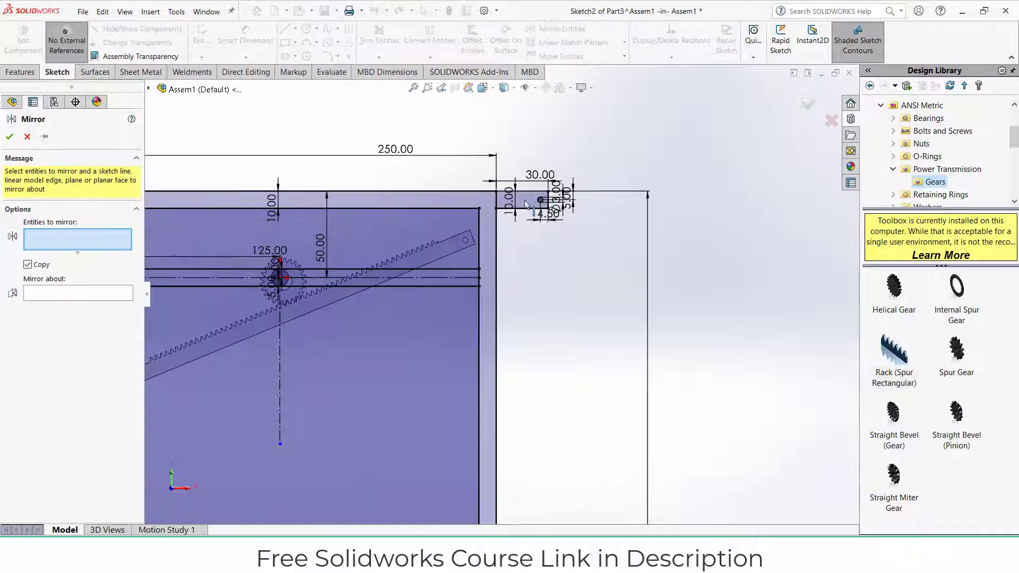
left_click(527, 192)
left_click(529, 209)
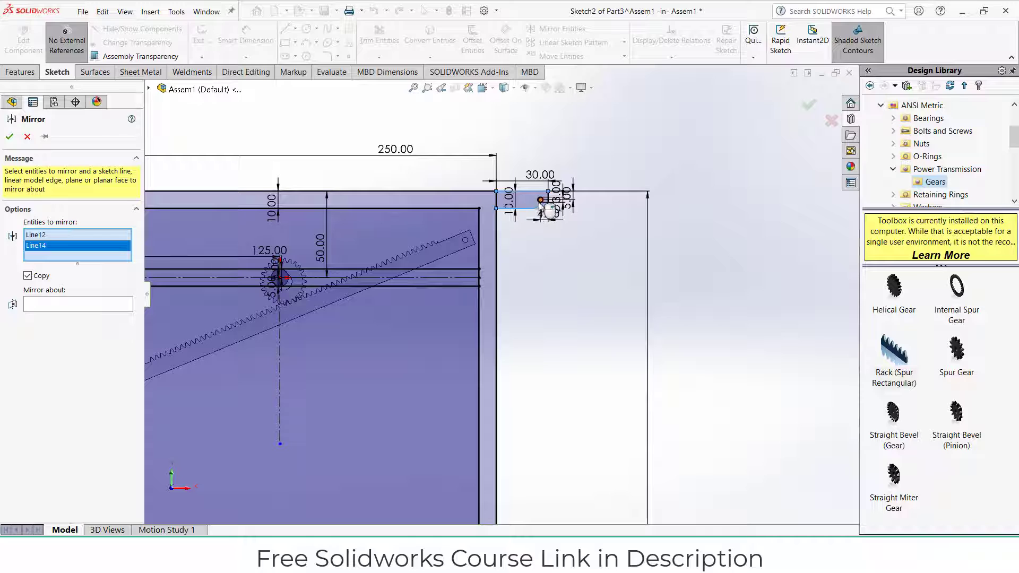
left_click(554, 203)
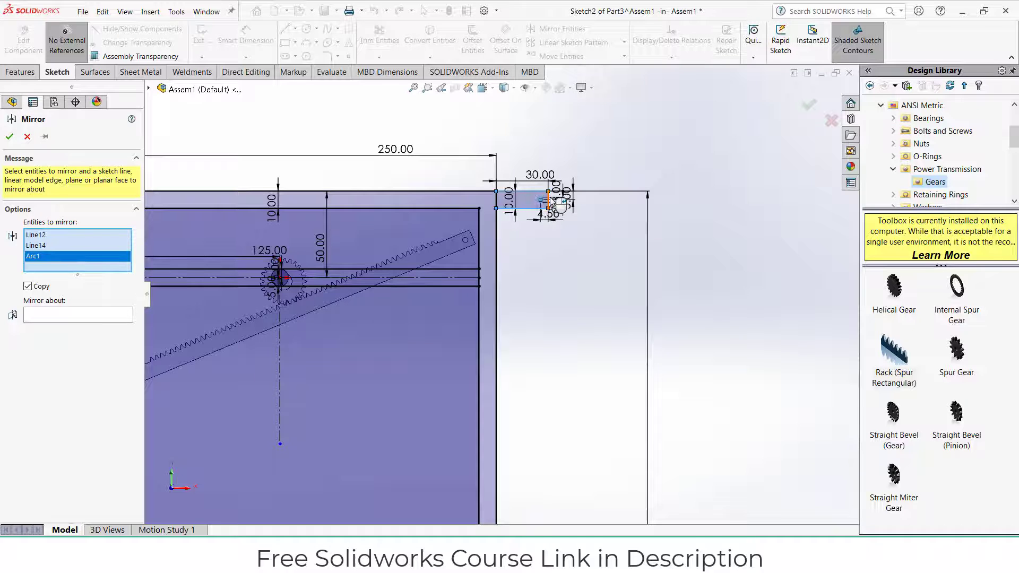
left_click(548, 201)
scroll(477, 265, "up", 3)
left_click(280, 249)
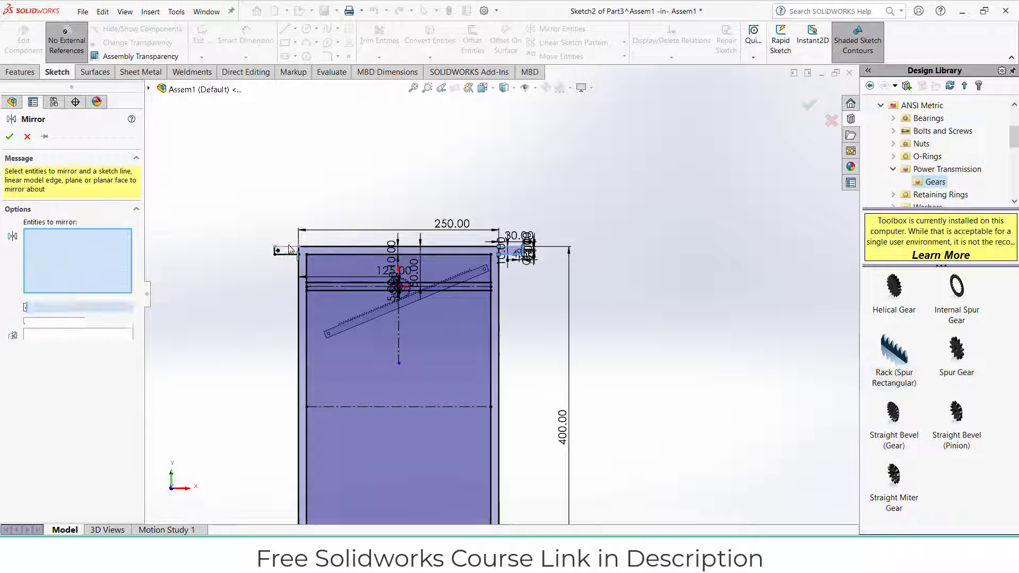
scroll(279, 250, "down", 4)
scroll(359, 269, "down", 3)
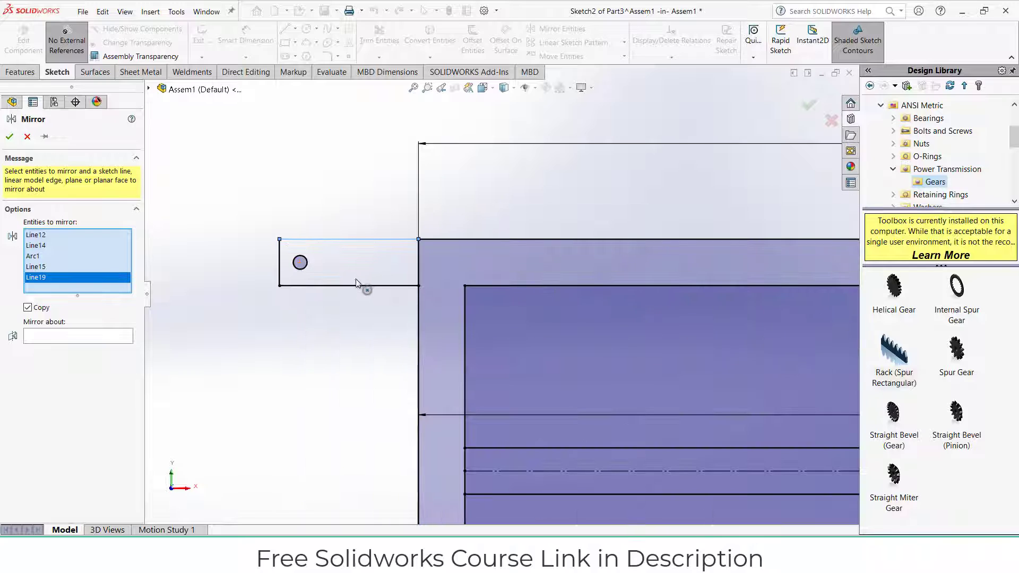
left_click(359, 288)
left_click(299, 273)
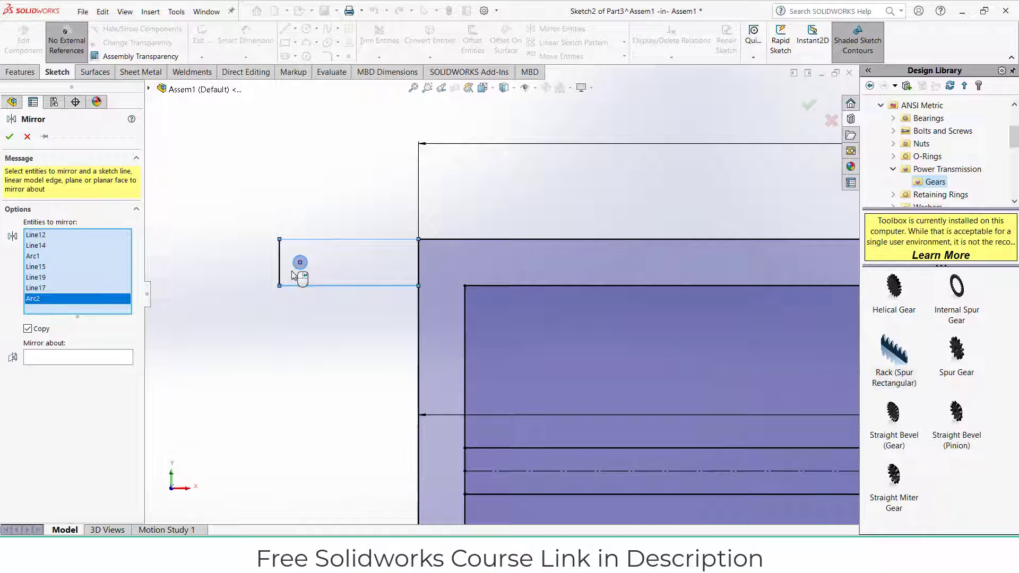
left_click(280, 274)
left_click(542, 448)
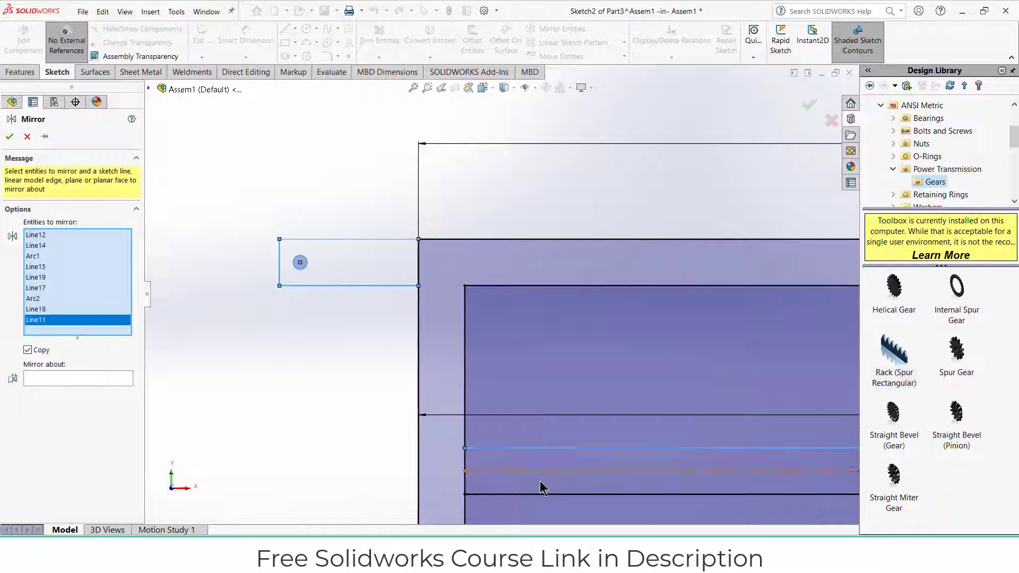
left_click(540, 495)
scroll(566, 354, "up", 6)
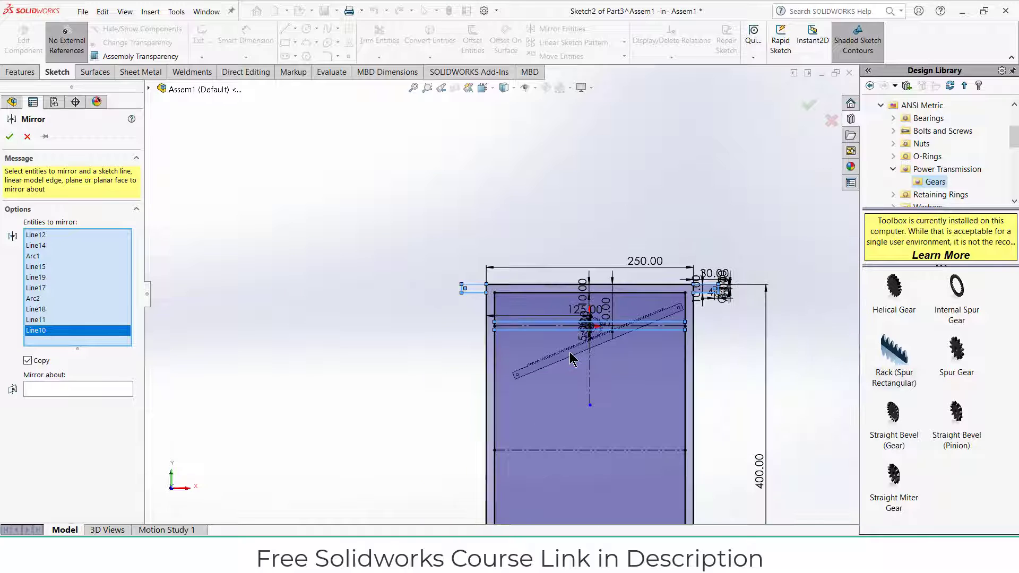
scroll(572, 391, "down", 3)
scroll(537, 393, "up", 2)
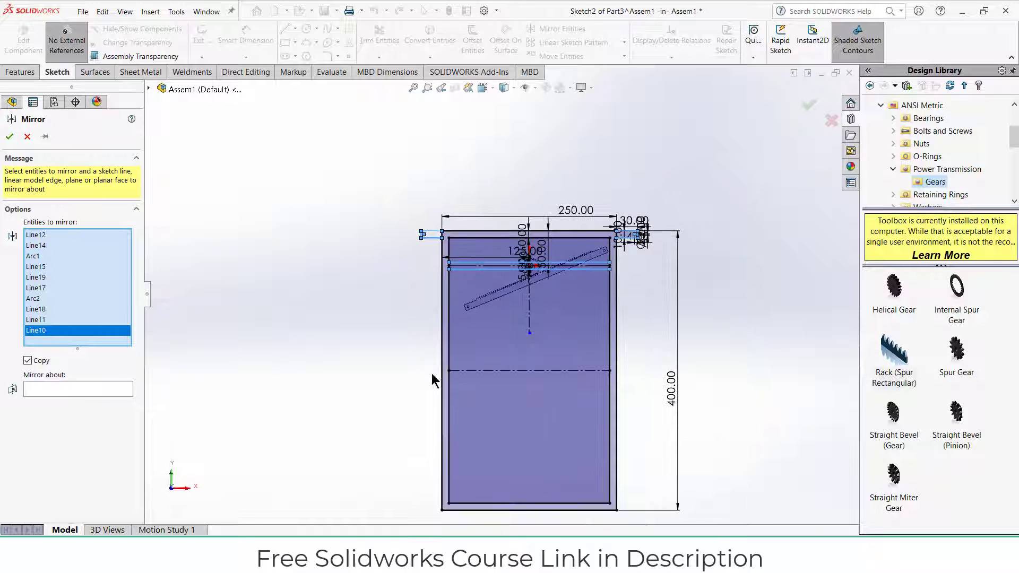
left_click(130, 391)
left_click(508, 371)
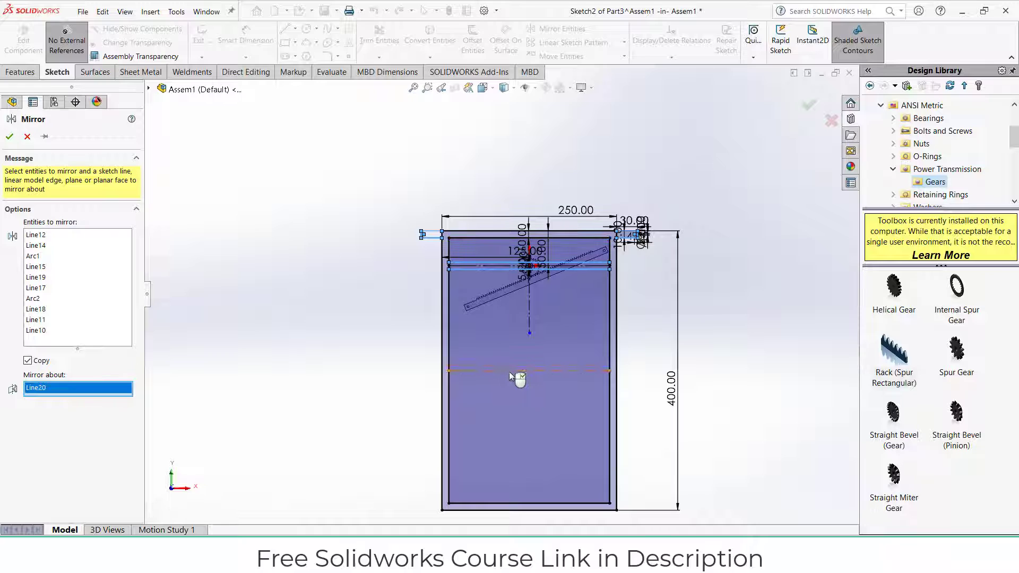
left_click(9, 138)
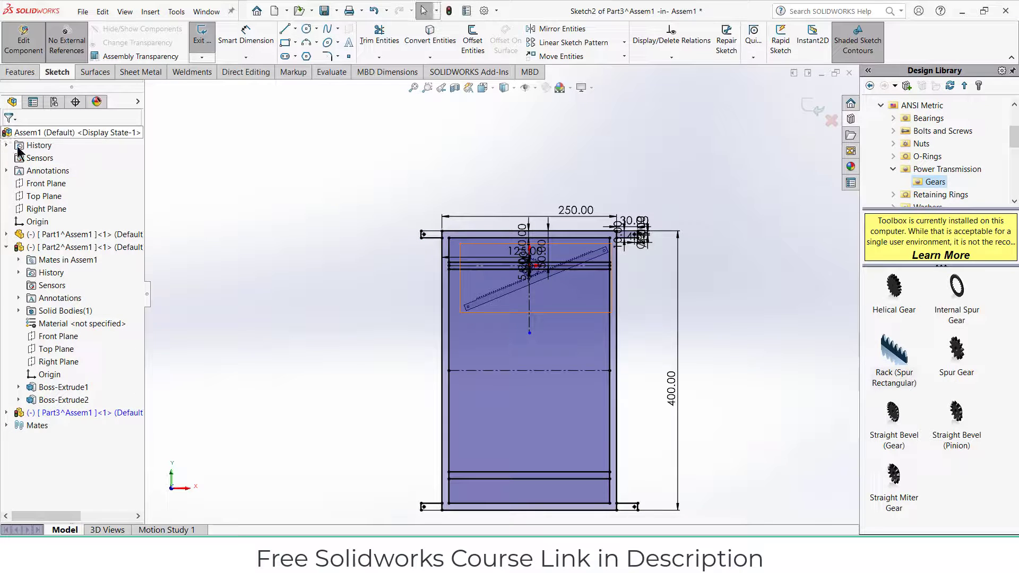
Start extruding the chassis sketch with the frame border, both upper tabs and the upper crossbar's two halves as selected contours
left_click(13, 73)
left_click(207, 40)
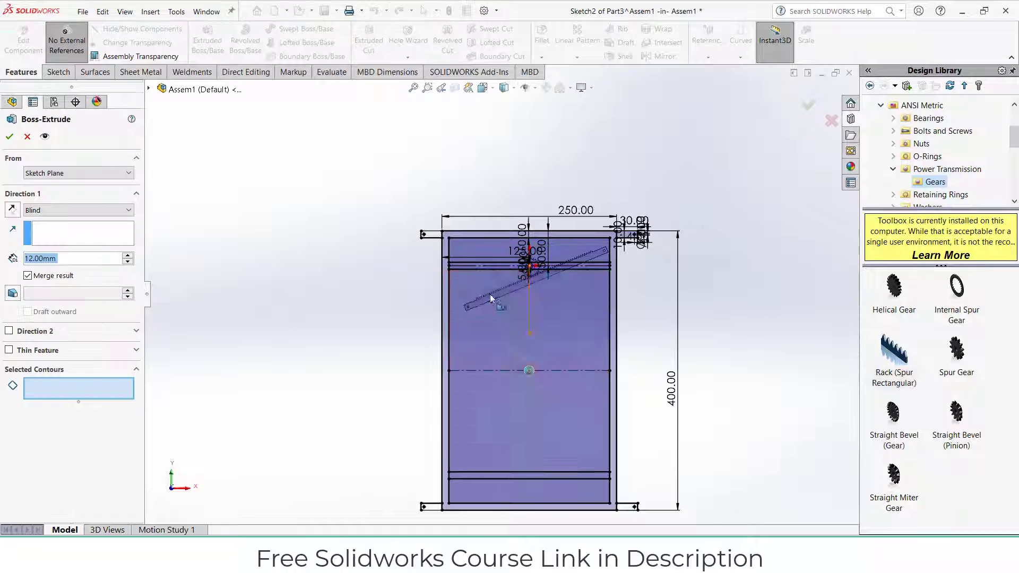
scroll(446, 240, "down", 3)
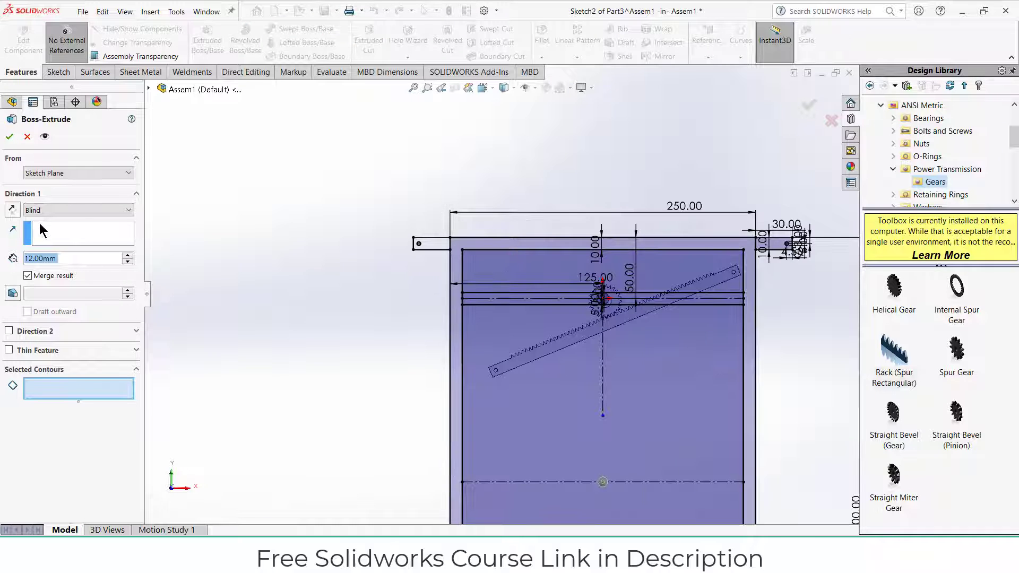
left_click(86, 396)
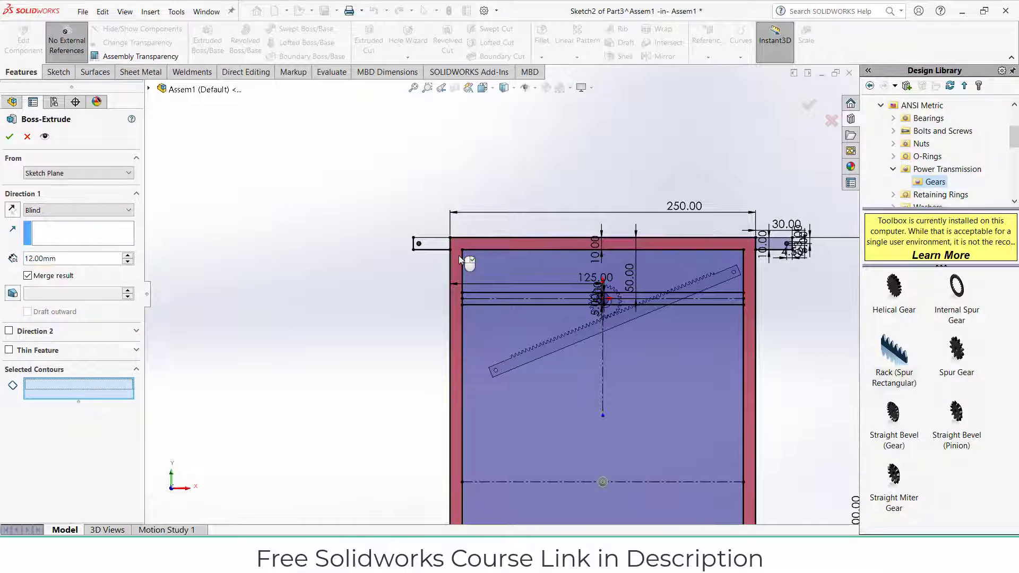
left_click(459, 256)
left_click(437, 244)
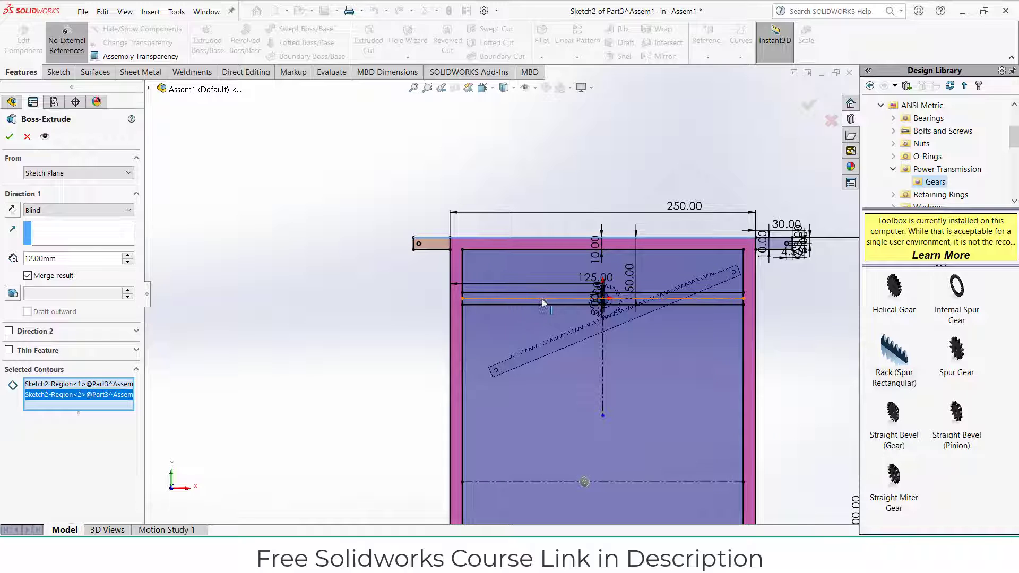
scroll(552, 298, "down", 5)
left_click(563, 284)
scroll(653, 315, "up", 5)
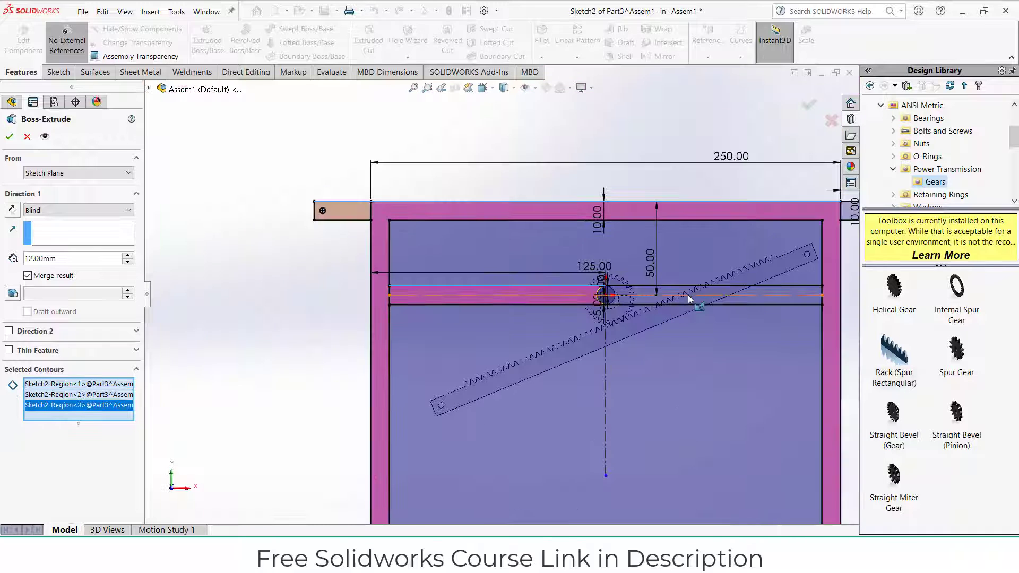
left_click(697, 303)
scroll(751, 264, "up", 4)
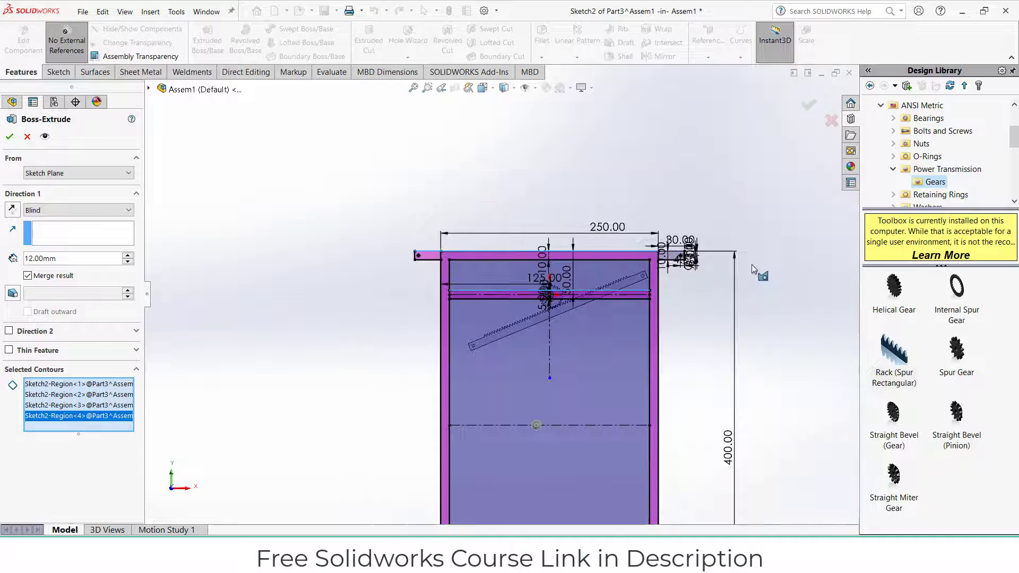
scroll(495, 253, "down", 6)
left_click(492, 255)
scroll(542, 320, "up", 6)
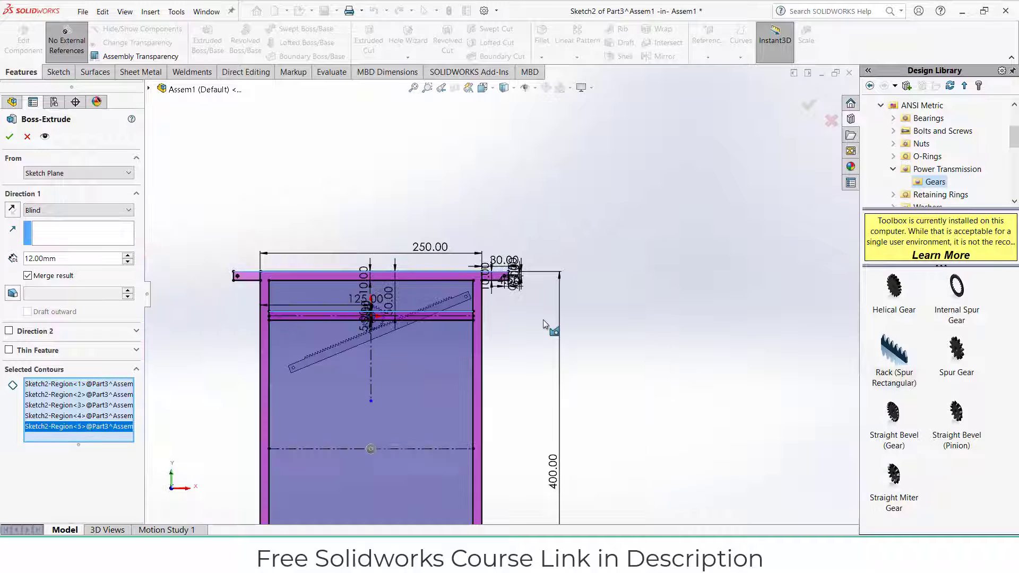
Add both lower tabs and the lower crossbar to the extrusion's selected contours
scroll(505, 393, "down", 6)
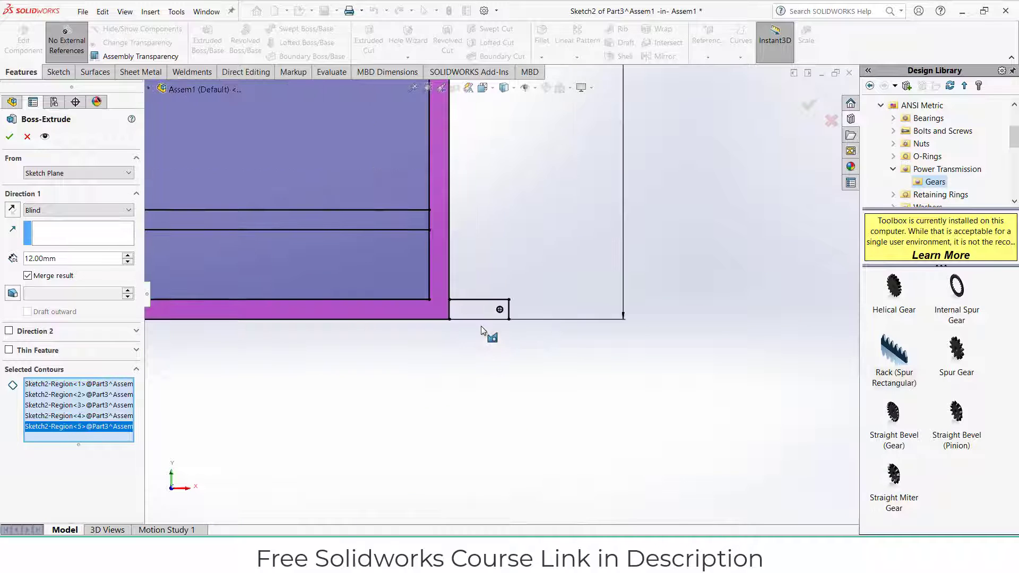
scroll(302, 315, "up", 4)
scroll(348, 292, "down", 6)
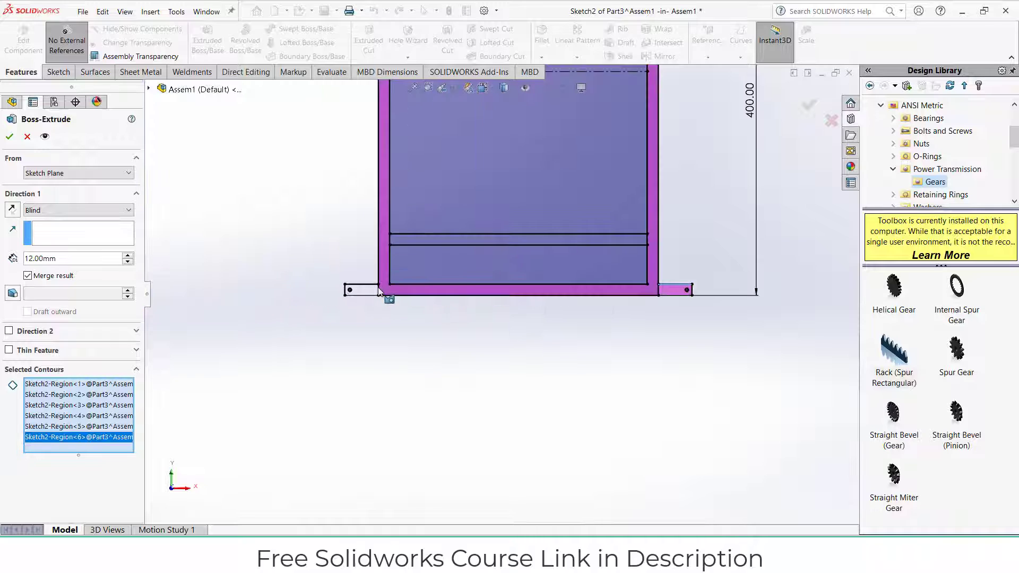
left_click(407, 303)
left_click(601, 124)
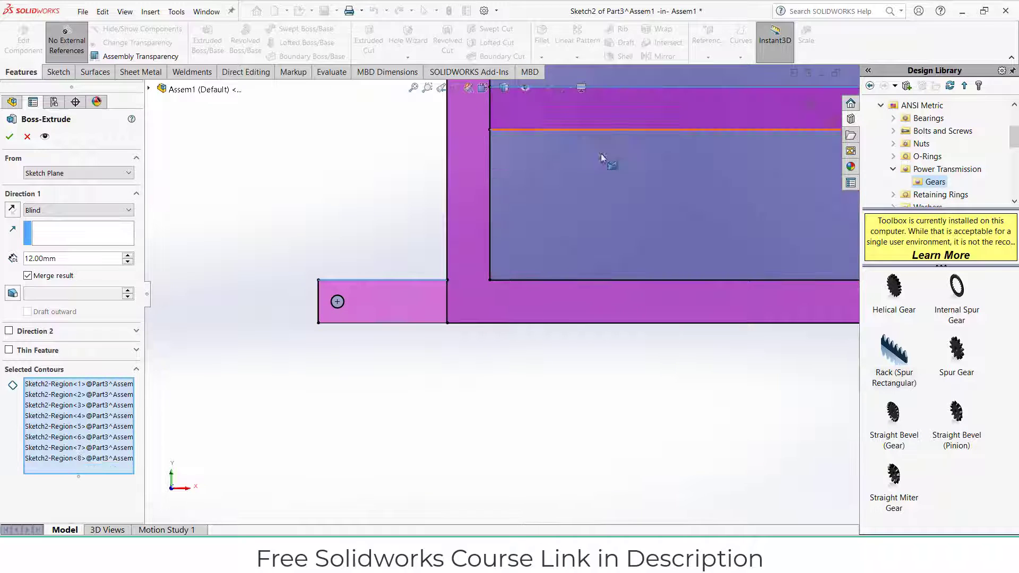
scroll(611, 177, "up", 4)
scroll(610, 177, "up", 5)
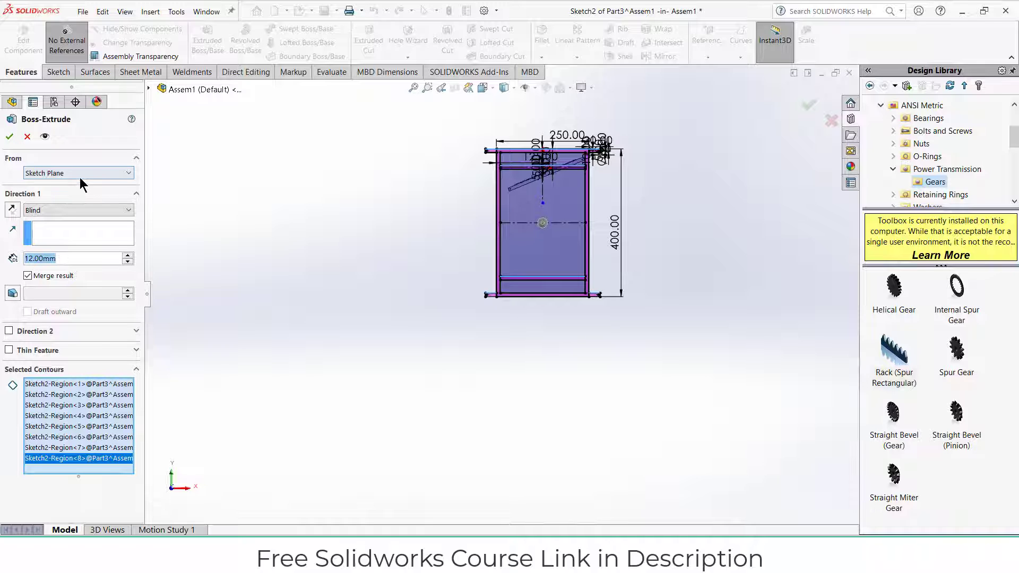
Try to extrude the selected frame, tab and crossbar contours 5 mm, then cancel the extrusion
type("5")
key("Return")
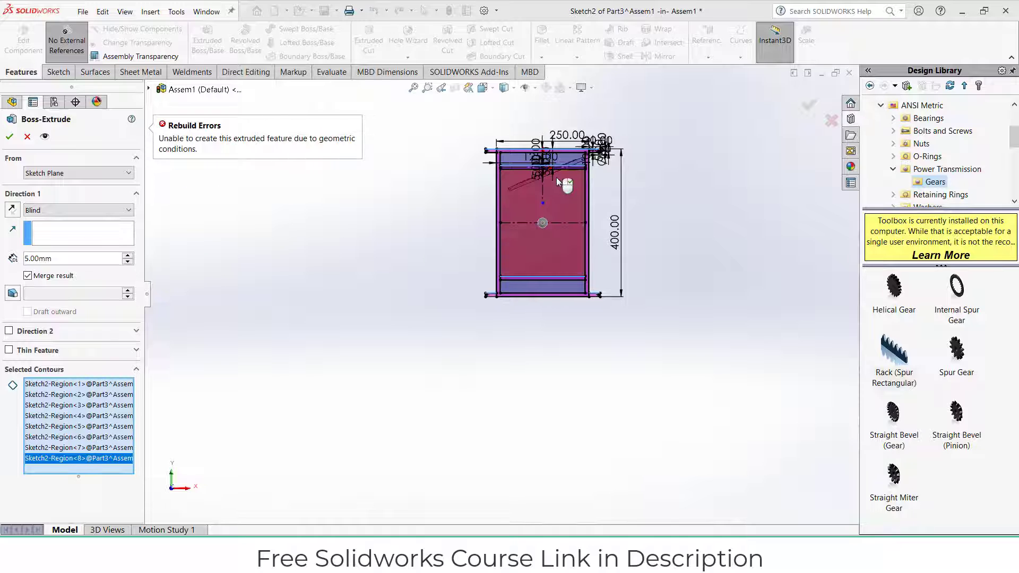
scroll(553, 205, "down", 5)
scroll(552, 205, "down", 3)
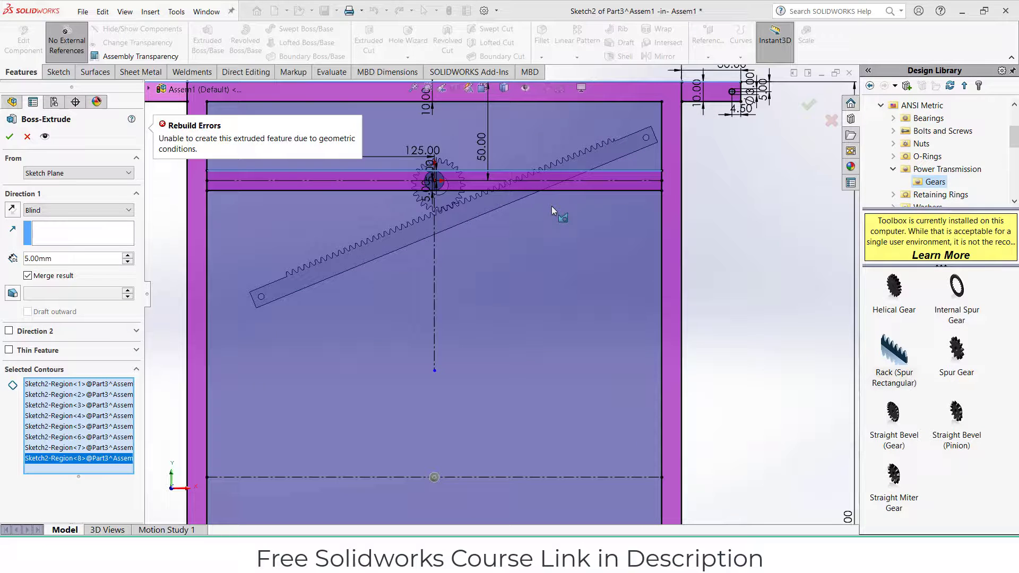
right_click(302, 181)
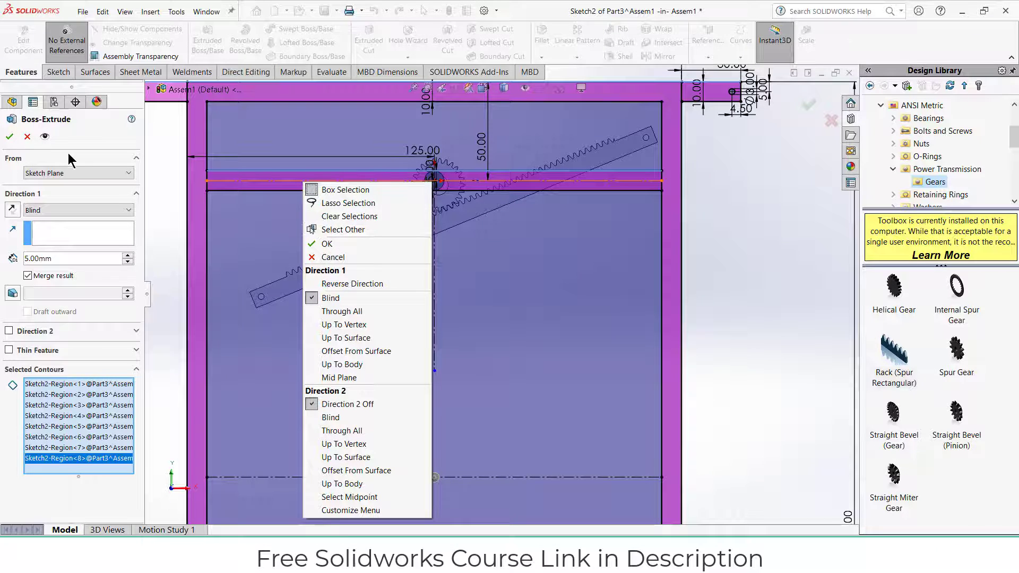
left_click(103, 155)
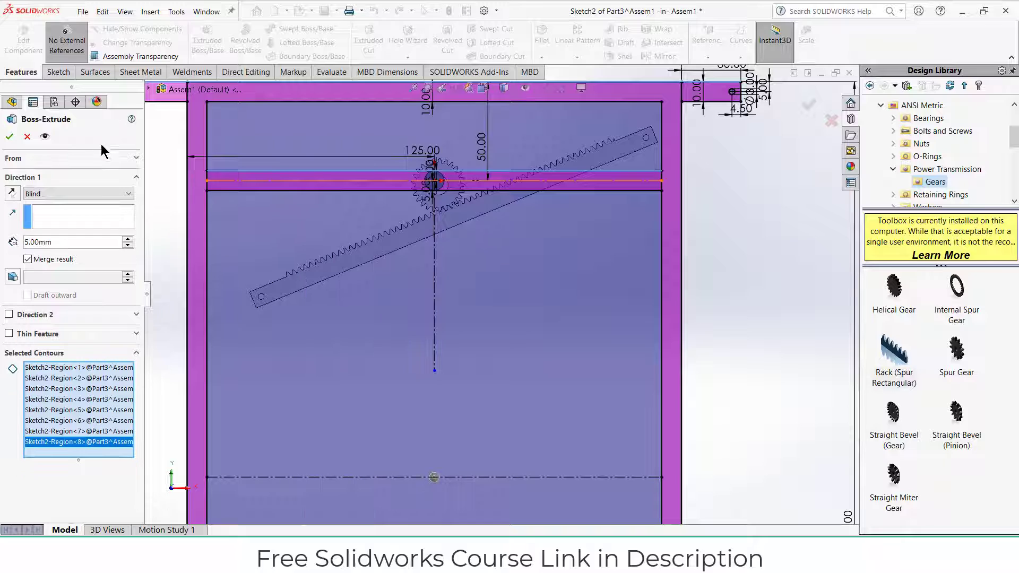
left_click(27, 137)
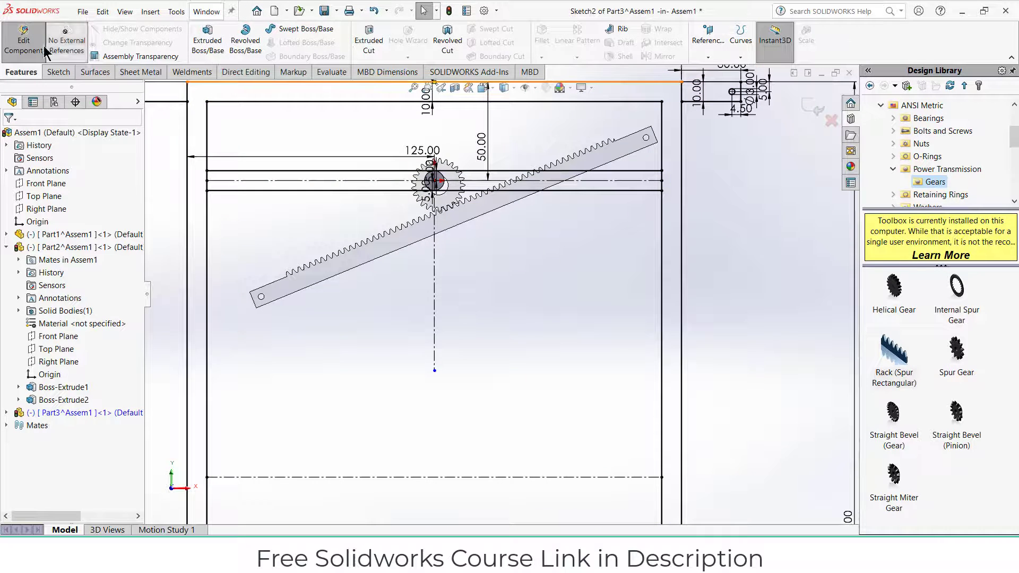
Trim away the upper crossbar's horizontal centerline and the vertical centerline through the gear's center
left_click(90, 72)
left_click(68, 72)
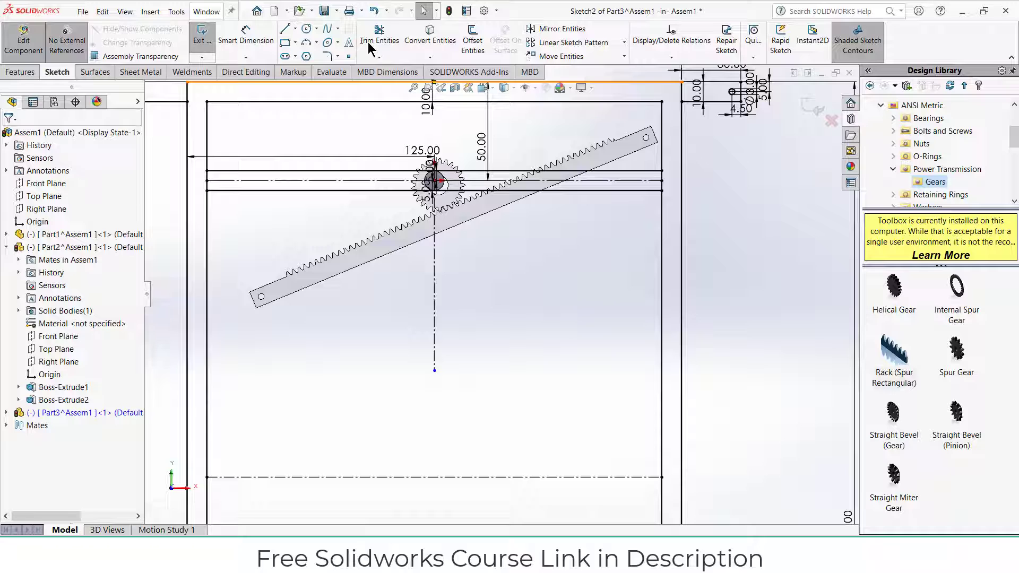
left_click(394, 30)
scroll(386, 136, "down", 3)
scroll(501, 250, "down", 3)
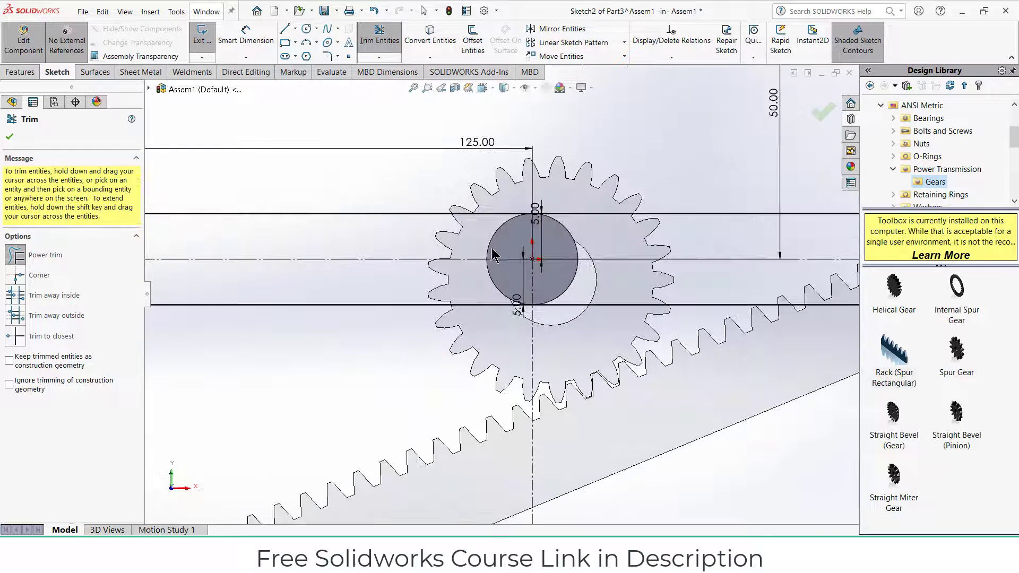
mouse_move(547, 259)
left_mouse_down()
mouse_move(594, 235)
mouse_move(588, 264)
left_mouse_up()
scroll(589, 270, "up", 5)
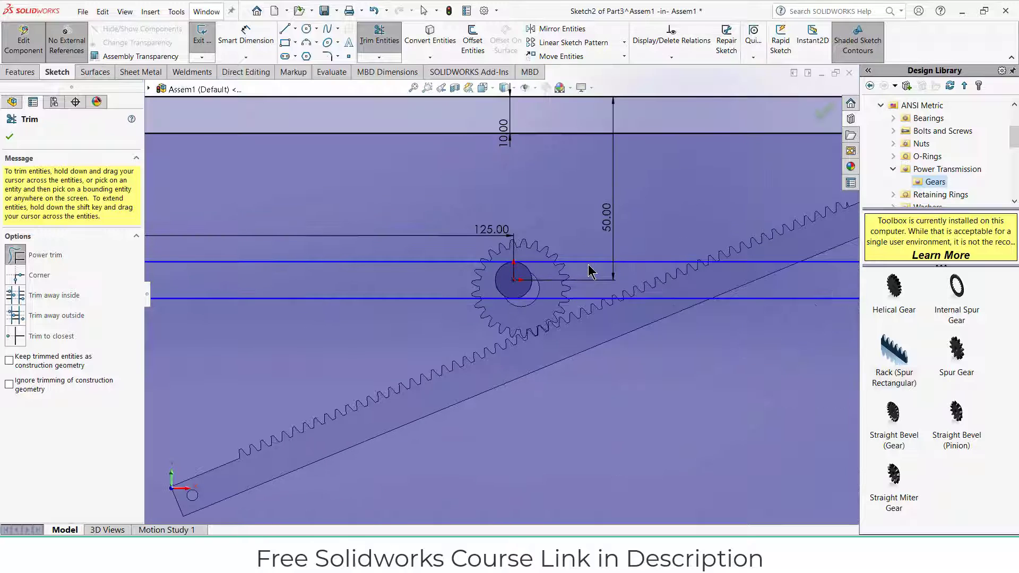
Dimension the width between the upper crossbar's two lines as 12 mm
left_click(257, 60)
left_click(436, 280)
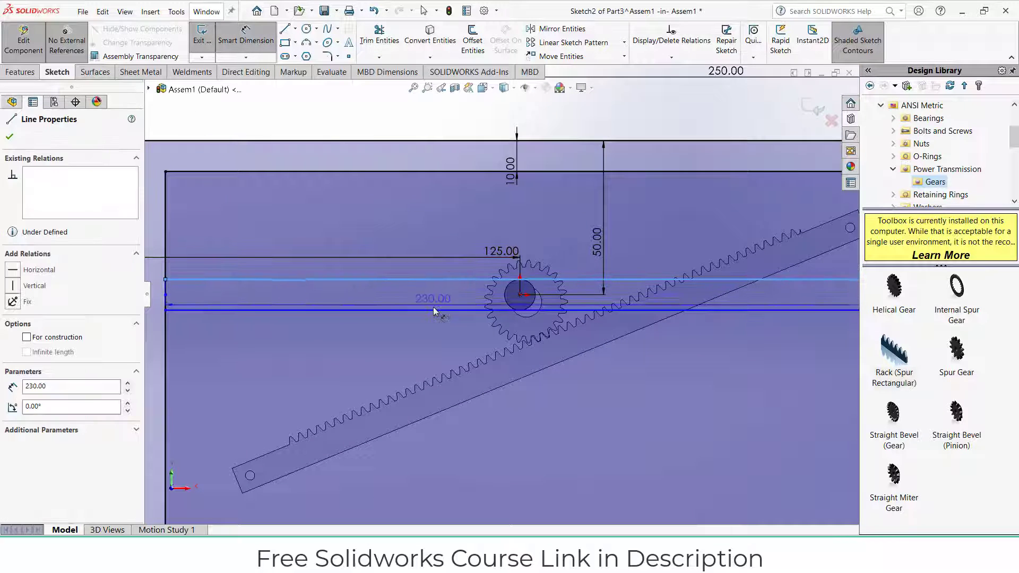
left_click(435, 310)
left_click(435, 301)
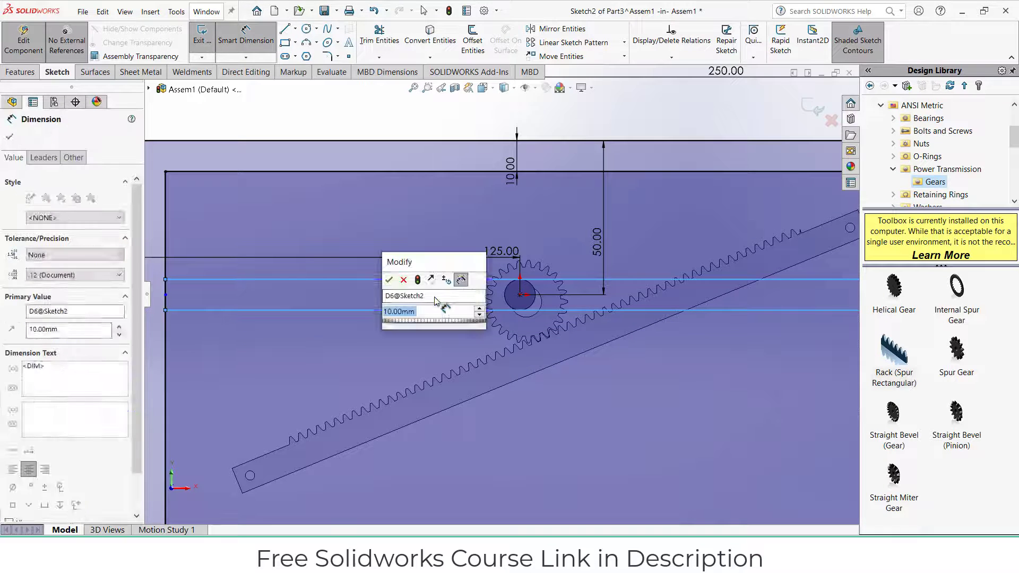
type("12")
key("Return")
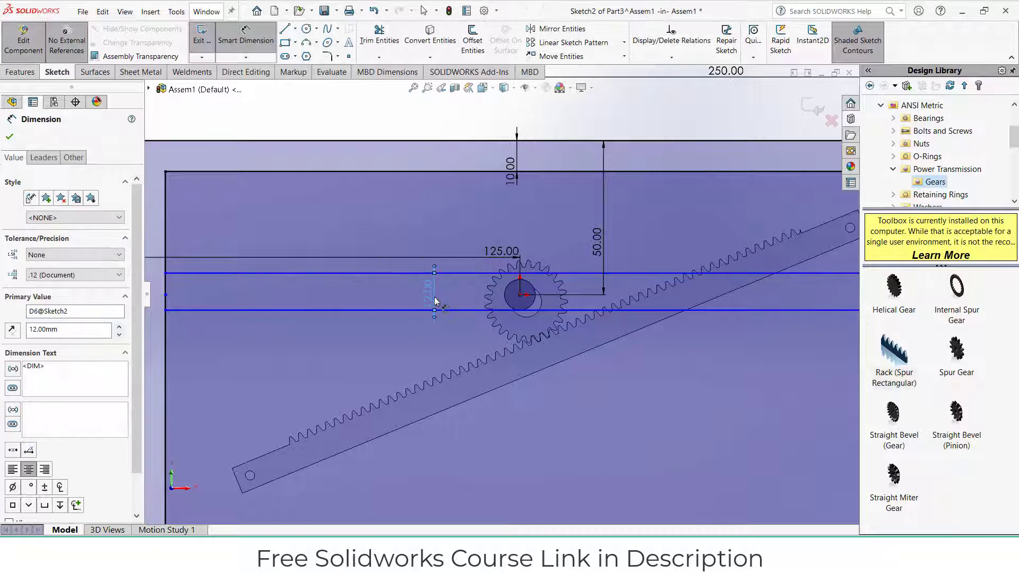
Dimension the upper crossbar's upper line 6 mm from the center point of the gear's hole
left_click(533, 273)
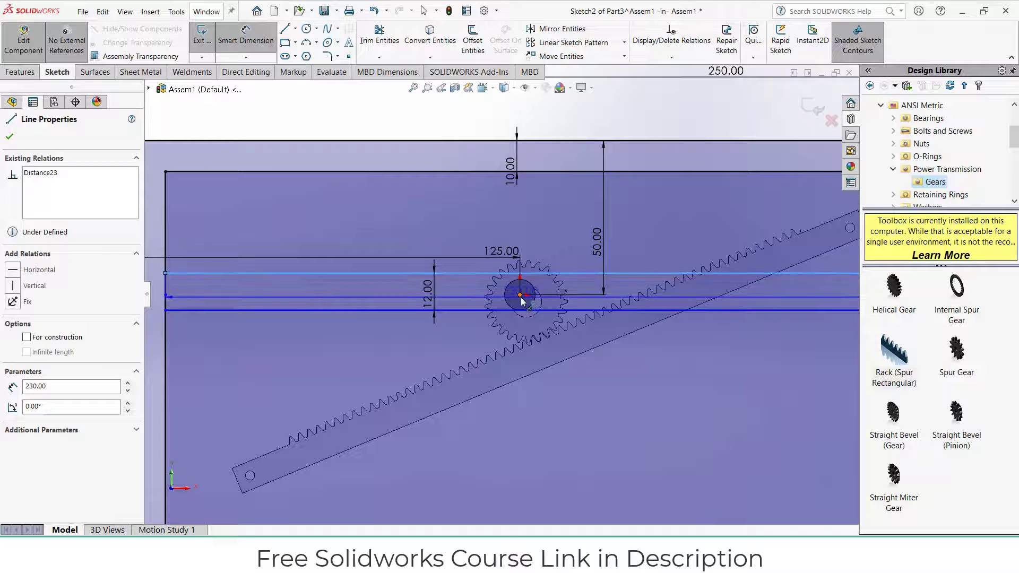
left_click(520, 294)
left_click(476, 295)
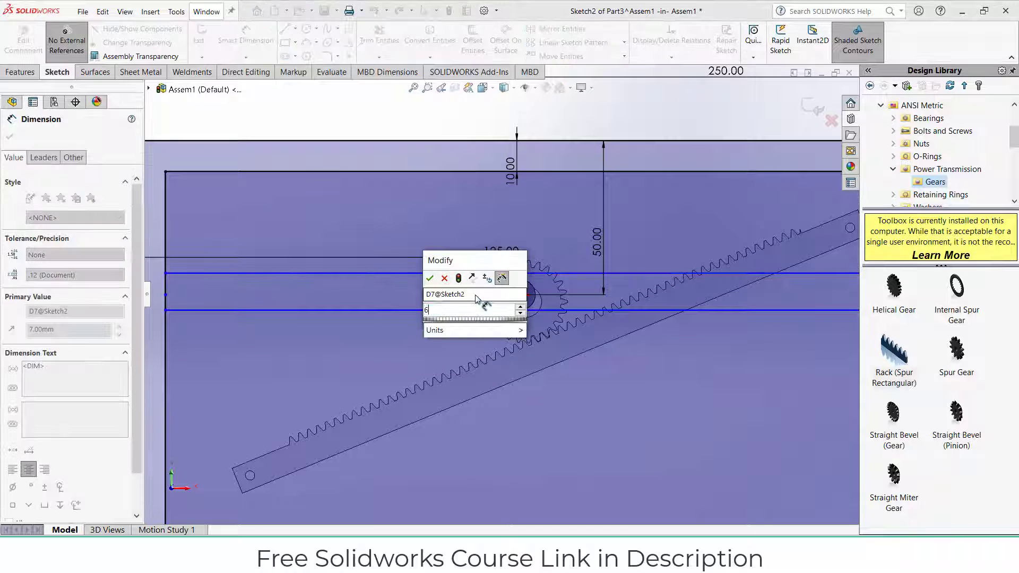
key("Return")
scroll(523, 315, "up", 10)
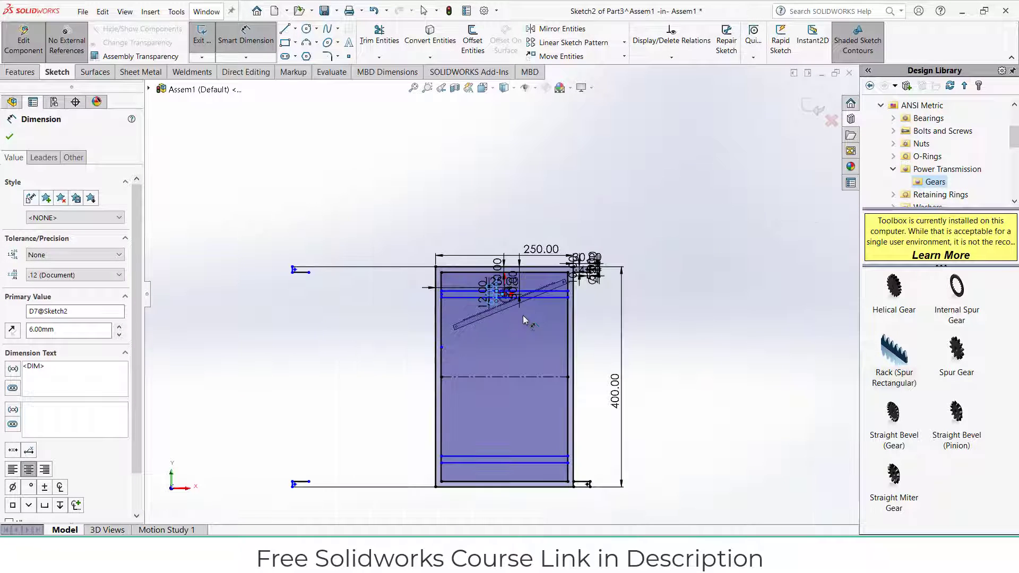
scroll(524, 315, "down", 3)
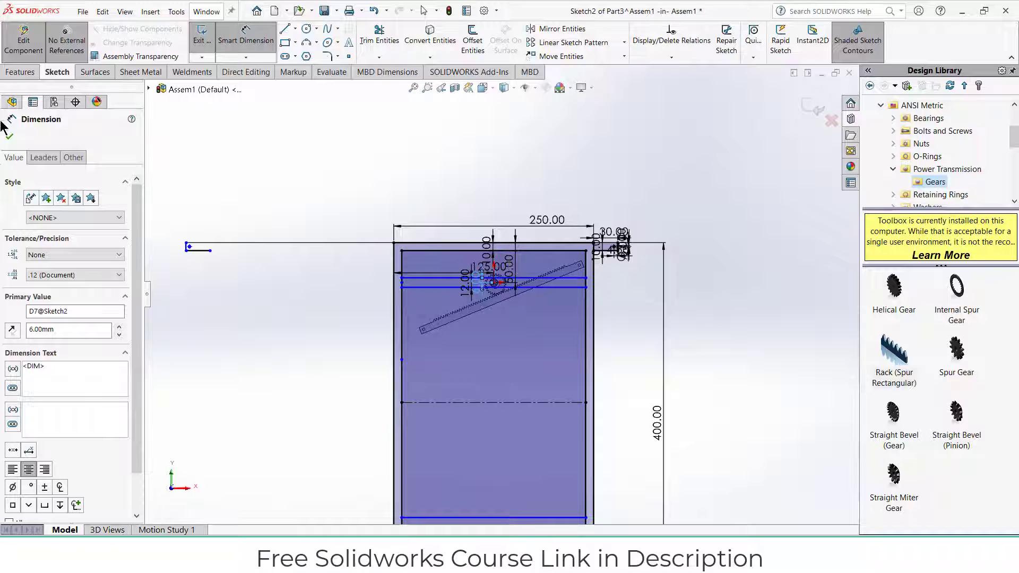
left_click(20, 72)
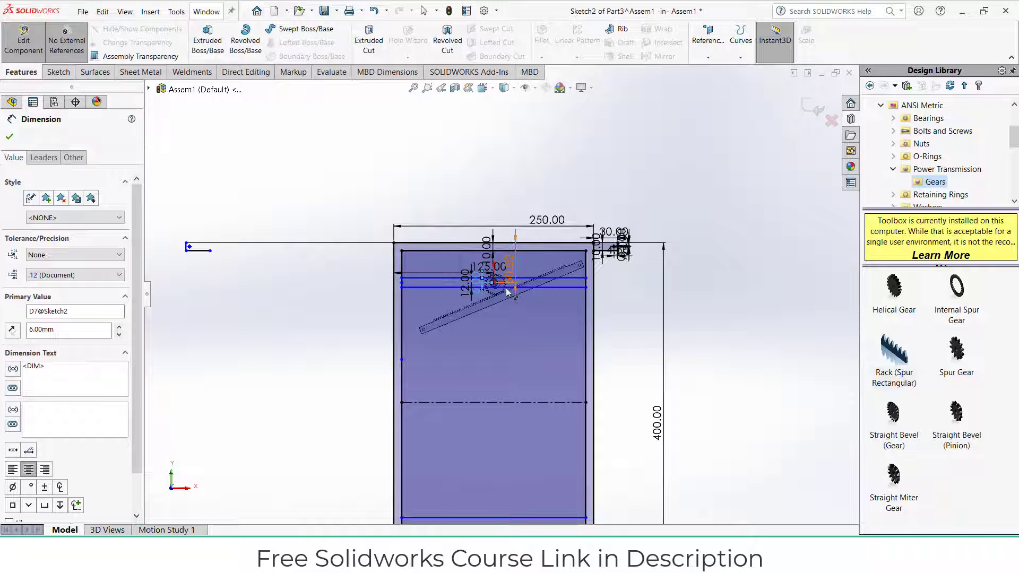
scroll(502, 286, "down", 10)
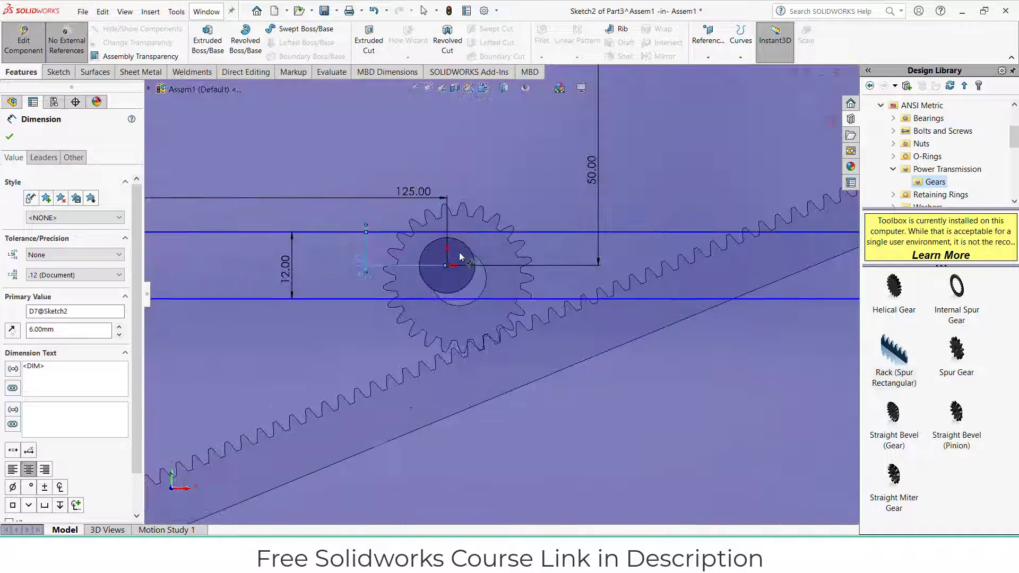
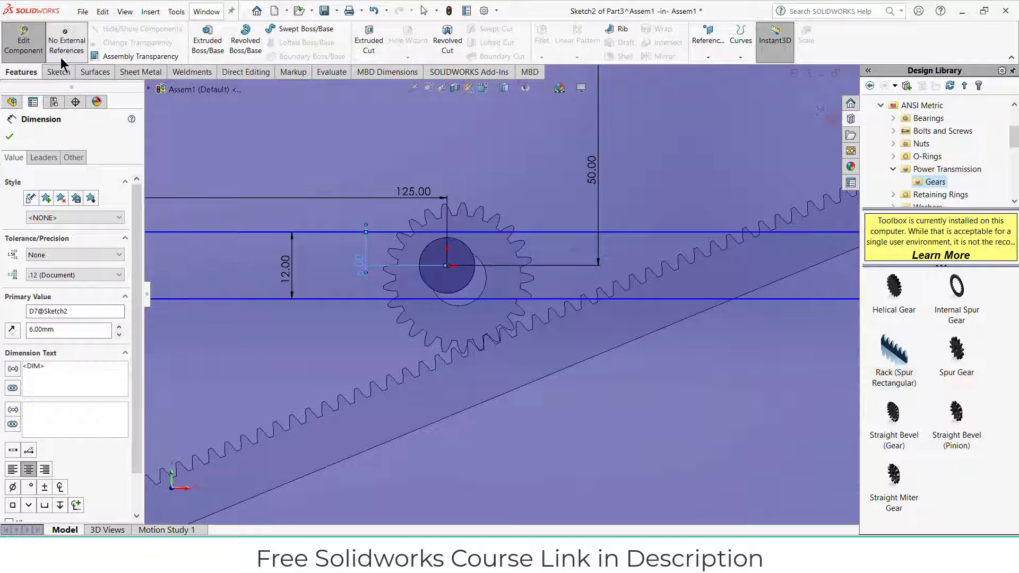
left_click(208, 37)
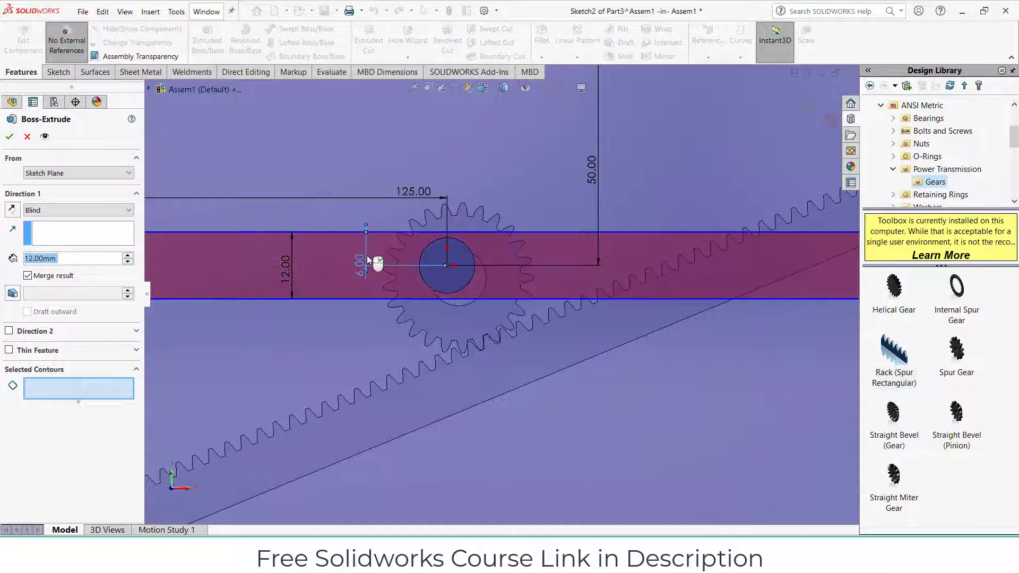
left_click(367, 256)
left_click(446, 264)
scroll(530, 332, "up", 8)
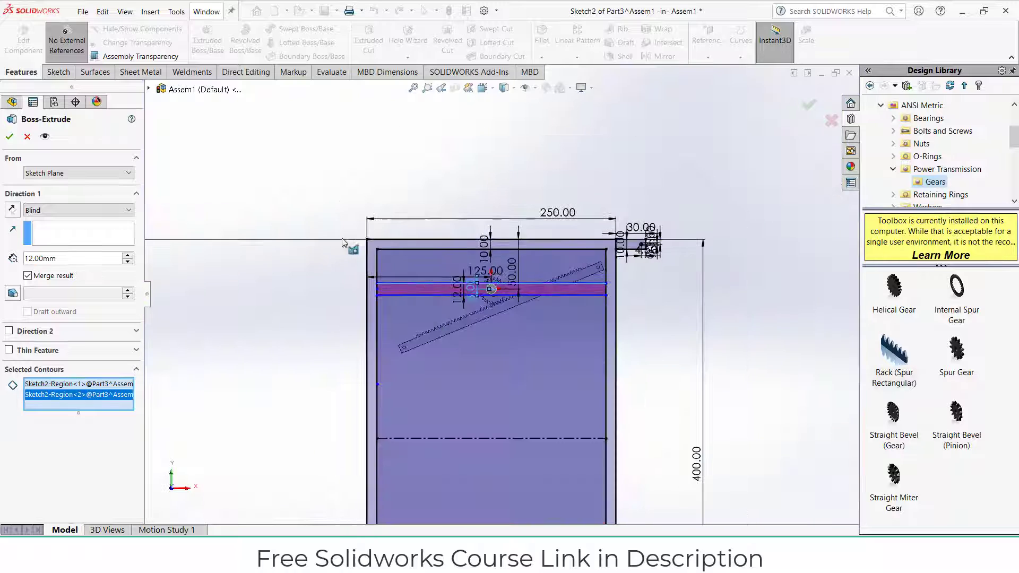
scroll(430, 258, "down", 5)
scroll(619, 291, "up", 5)
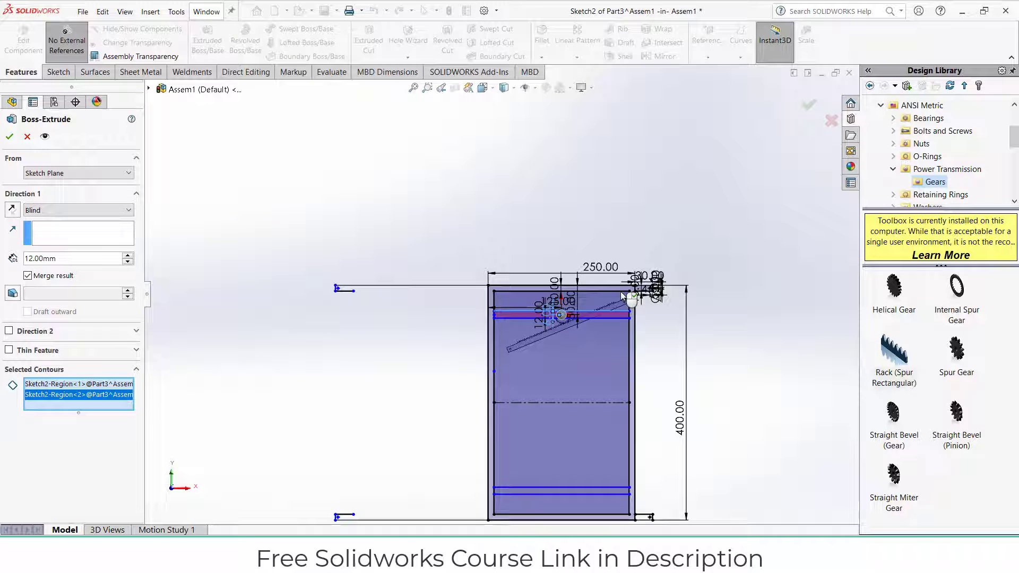
left_click(25, 139)
Leave the pending extrusion and dimension the upper-left tab's end point 0 mm from the frame's outer left edge
scroll(341, 255, "down", 5)
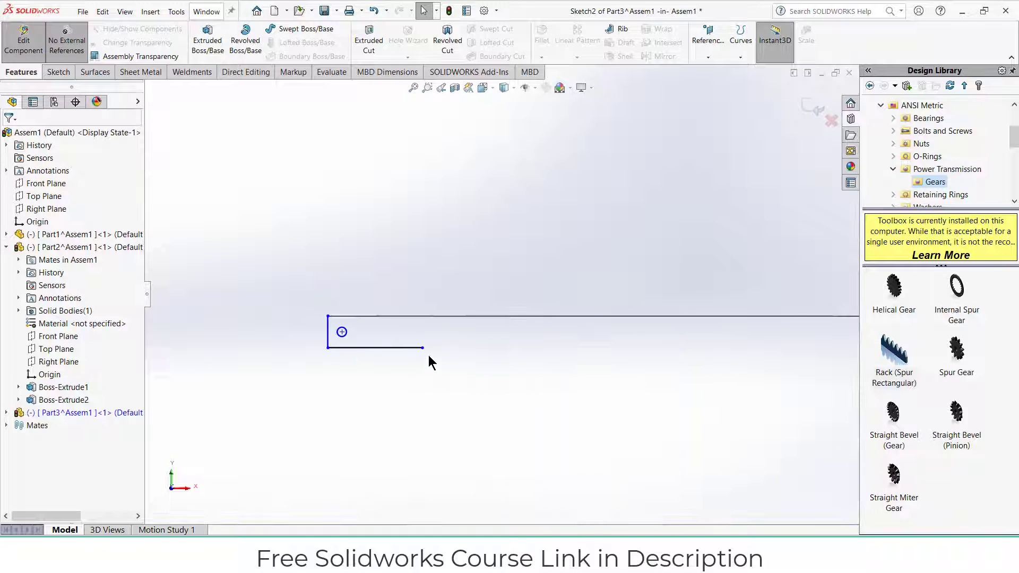
scroll(487, 366, "up", 1)
scroll(547, 340, "up", 2)
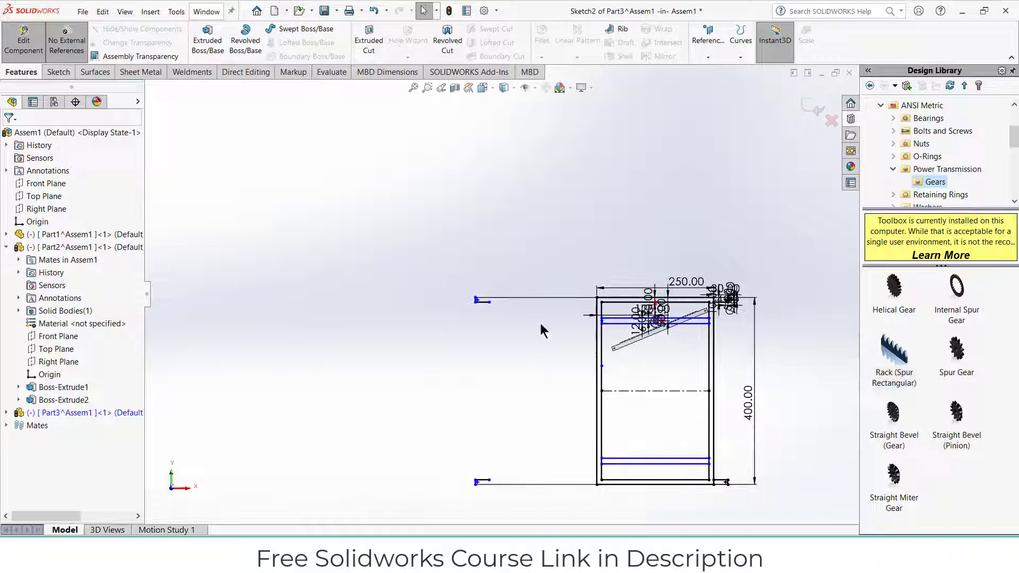
left_click(58, 72)
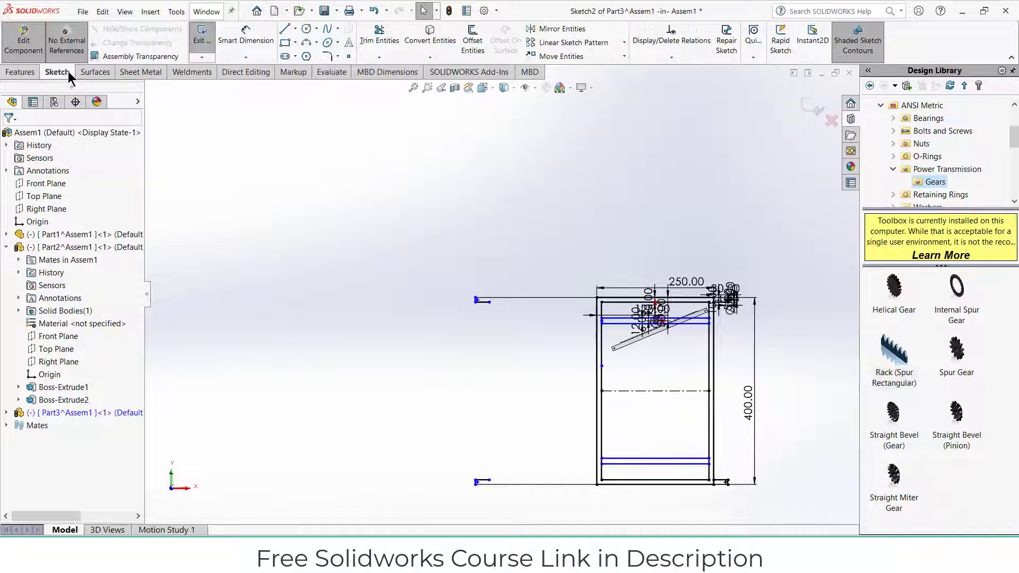
left_click(242, 42)
scroll(651, 335, "down", 5)
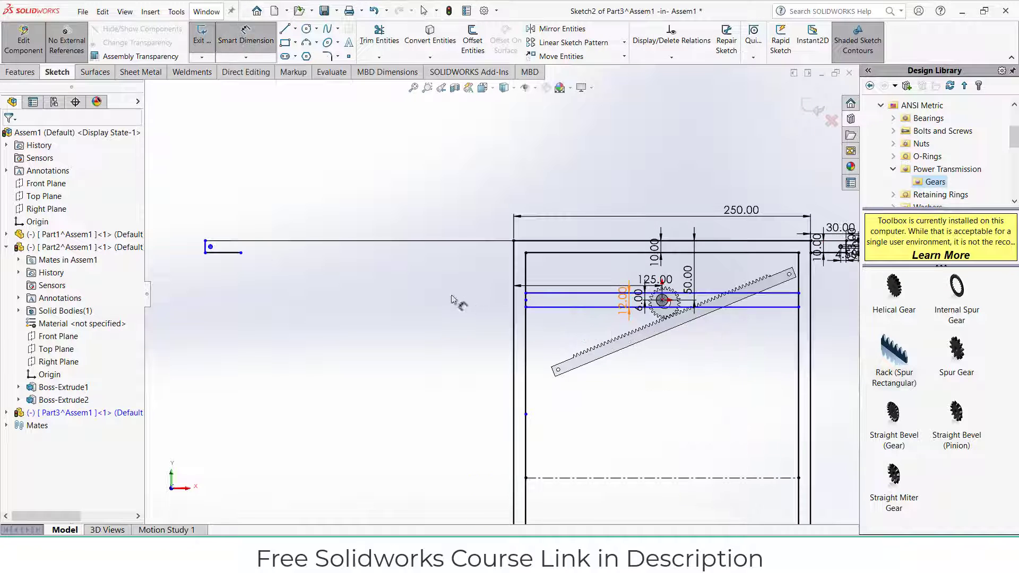
left_click(241, 253)
left_click(514, 272)
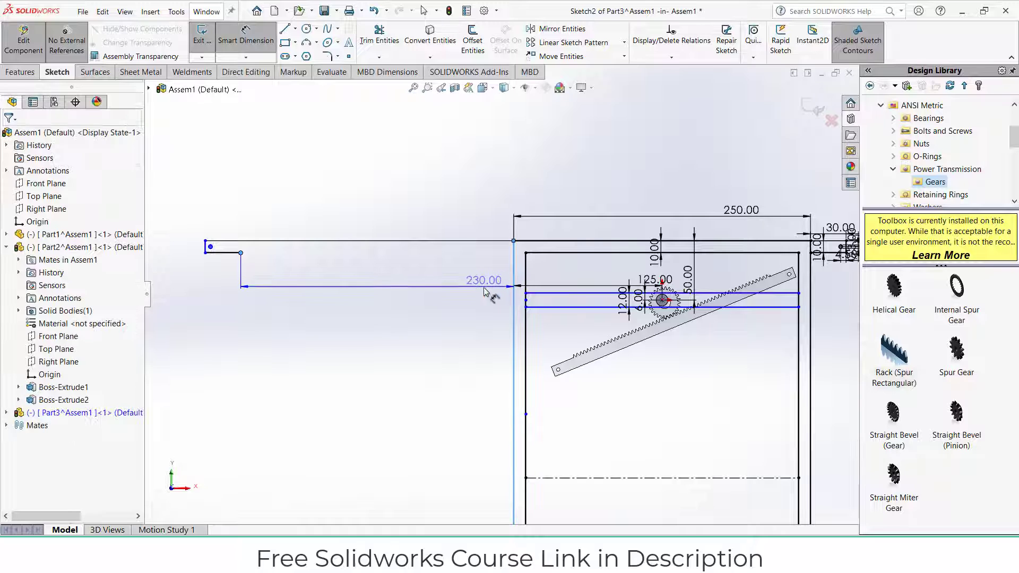
left_click(484, 291)
key("Return")
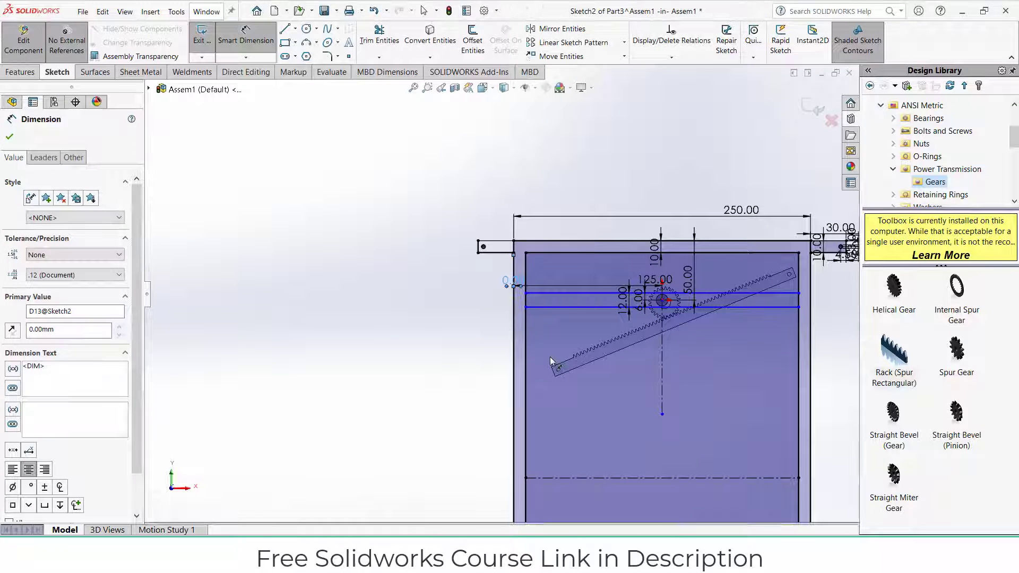
Start a boss extrusion of the chassis sketch with the frame border, both upper tabs and the upper crossbar as contours
scroll(501, 293, "up", 5)
scroll(593, 407, "down", 3)
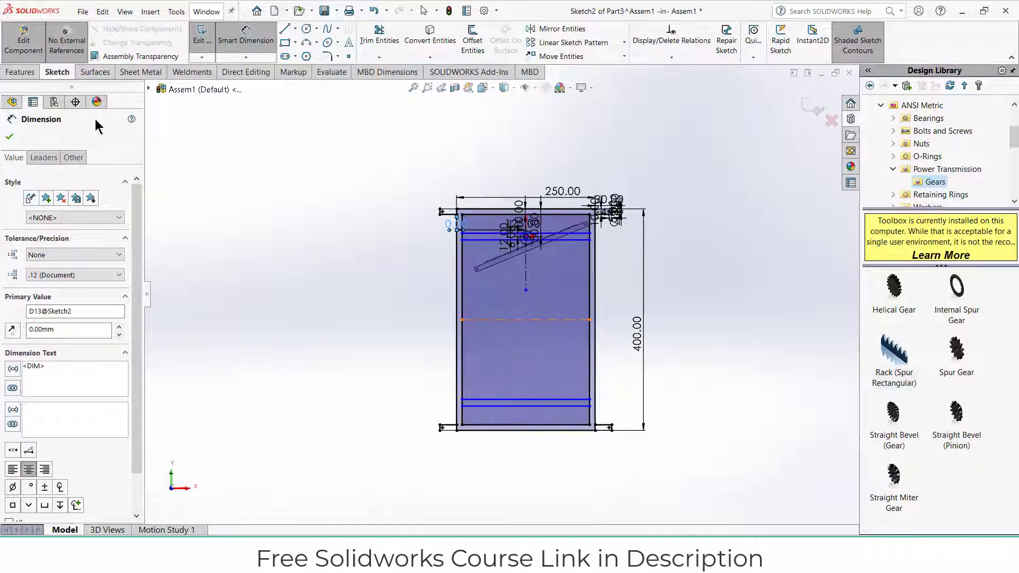
left_click(20, 72)
left_click(208, 40)
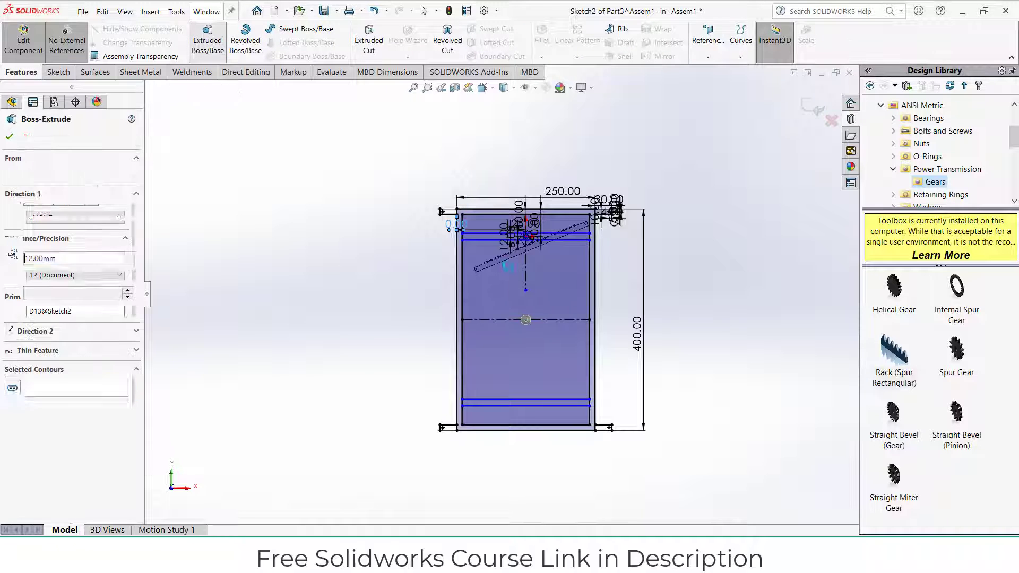
scroll(516, 244, "down", 5)
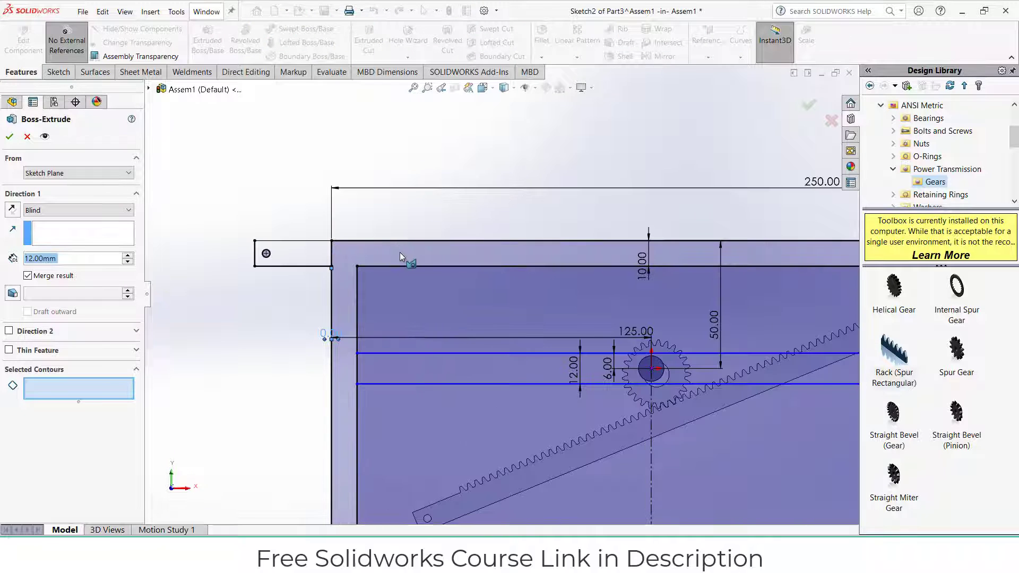
left_click(399, 252)
left_click(295, 253)
left_click(396, 373)
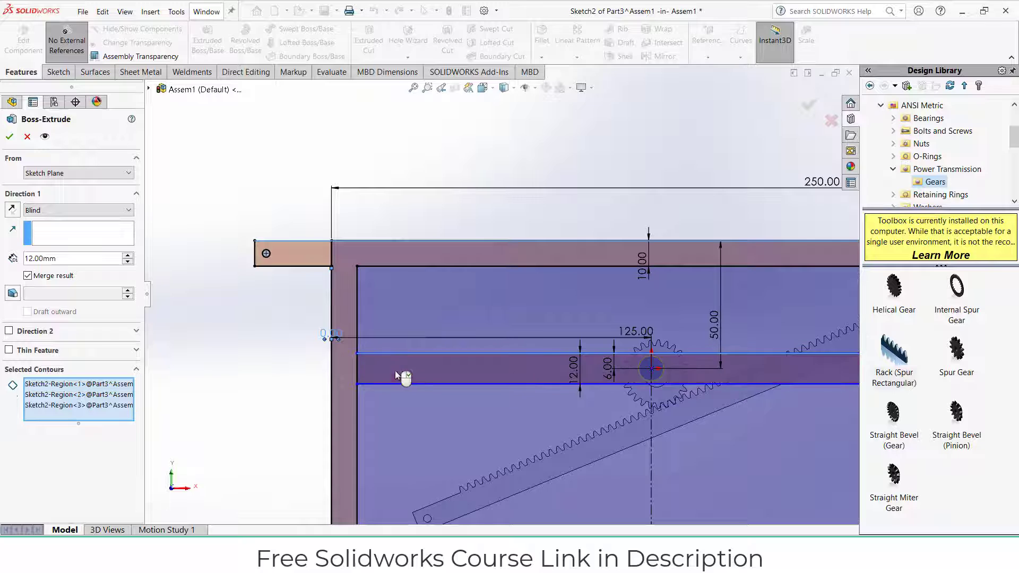
scroll(553, 357, "up", 6)
scroll(648, 290, "down", 4)
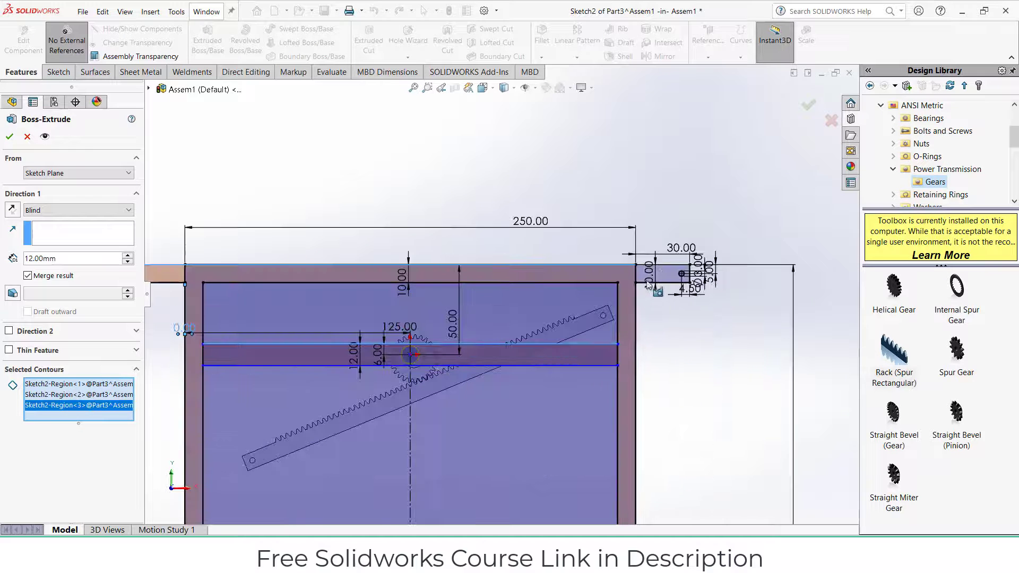
left_click(666, 276)
scroll(672, 313, "up", 6)
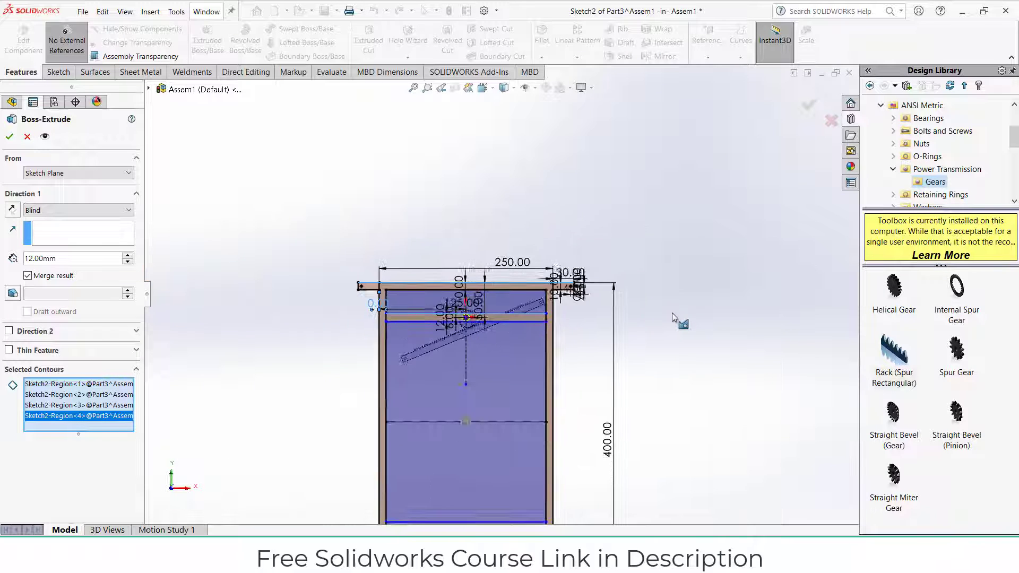
Add both lower tabs and the lower crossbar to the contours and extrude the chassis 5 mm
scroll(529, 448, "down", 6)
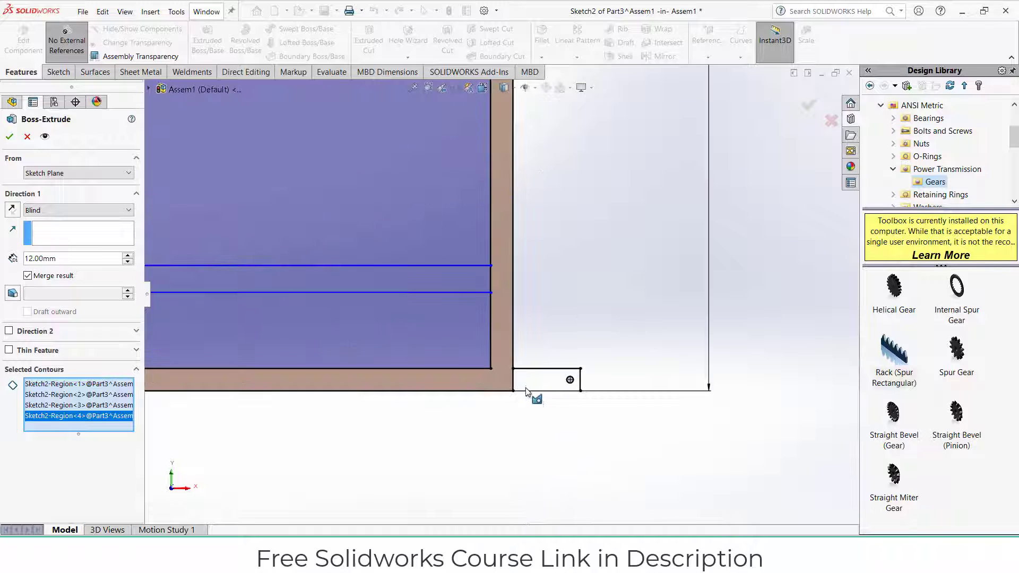
left_click(537, 387)
left_click(408, 278)
scroll(291, 330, "up", 5)
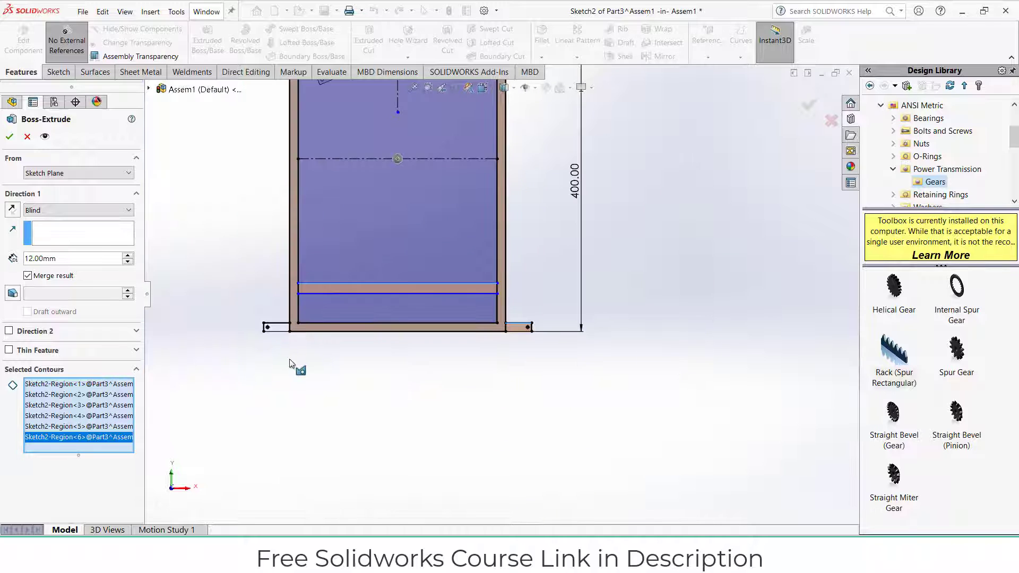
scroll(297, 310, "down", 5)
left_click(308, 276)
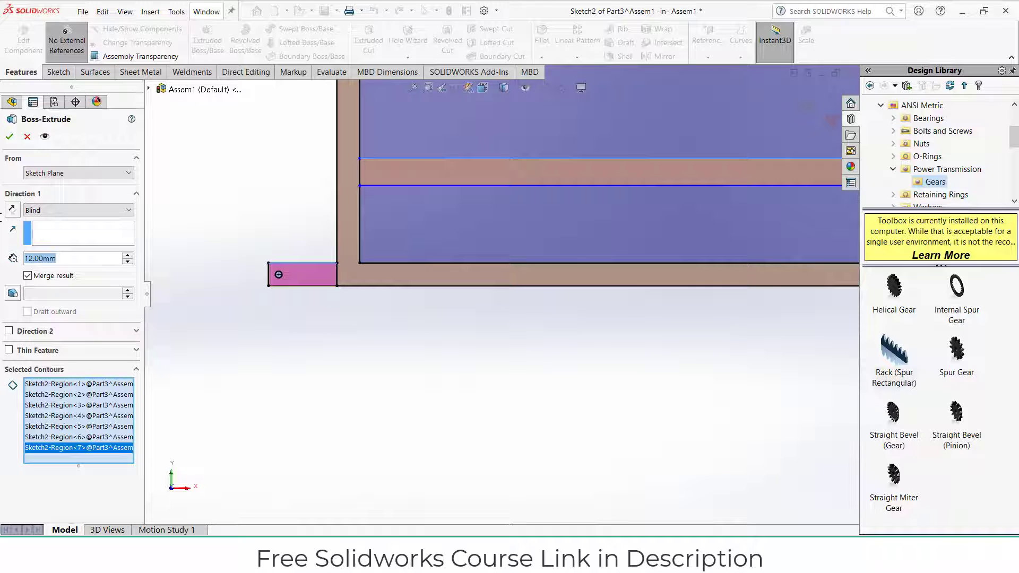
type("5")
key("Return")
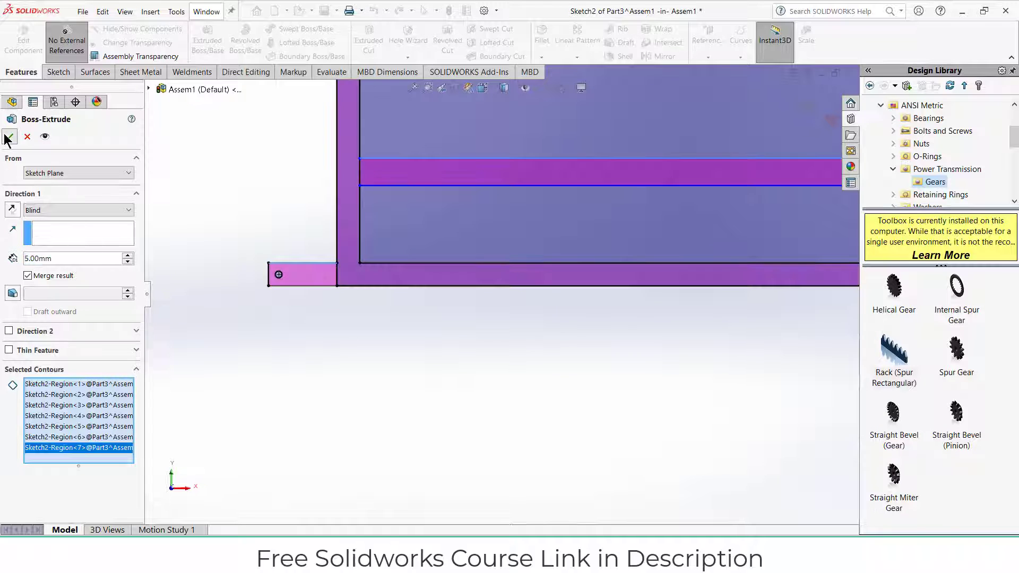
left_click(8, 137)
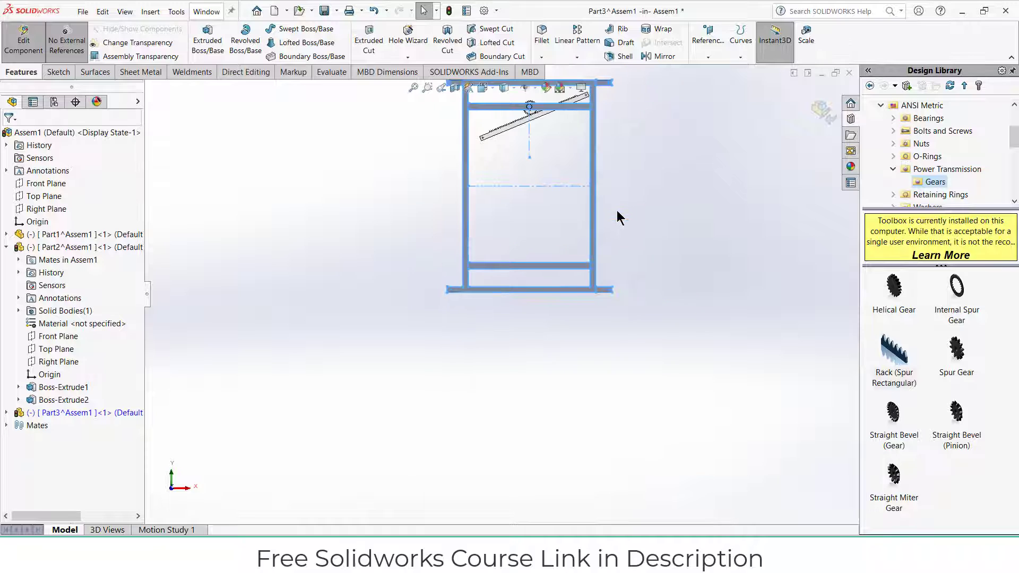
Finish editing the chassis frame part and return to the assembly
middle_click_drag(617, 211, 369, 233)
scroll(480, 215, "down", 5)
scroll(464, 239, "down", 5)
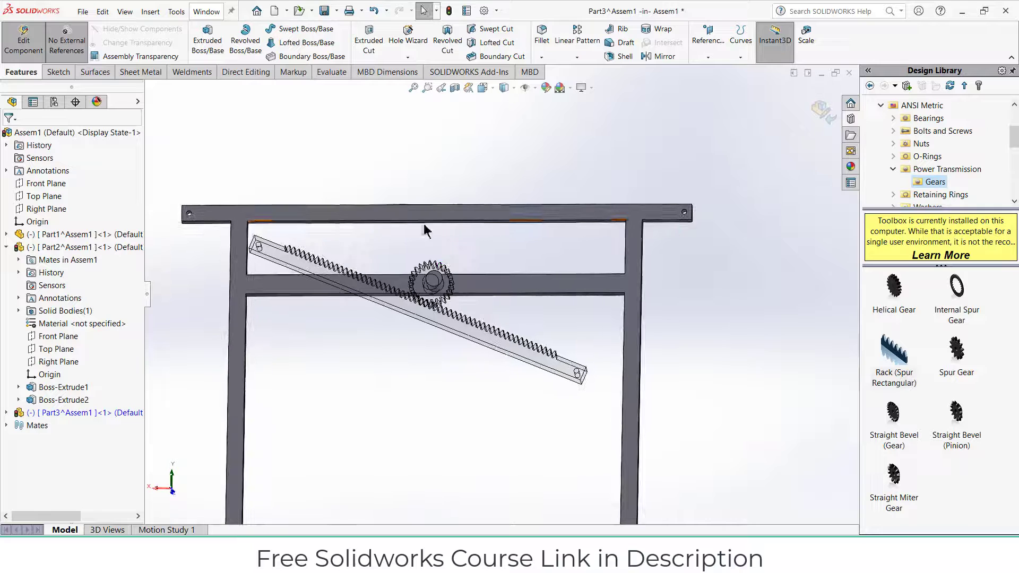
left_click(823, 111)
scroll(480, 305, "down", 2)
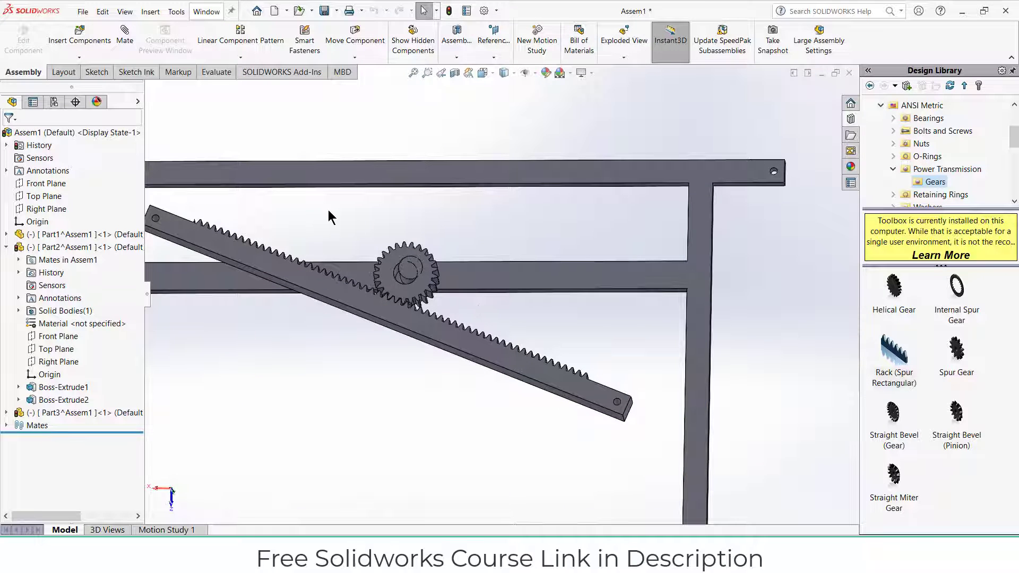
Mate the gear's hole concentric with the round pin on the frame's upper crossbar
scroll(379, 284, "down", 5)
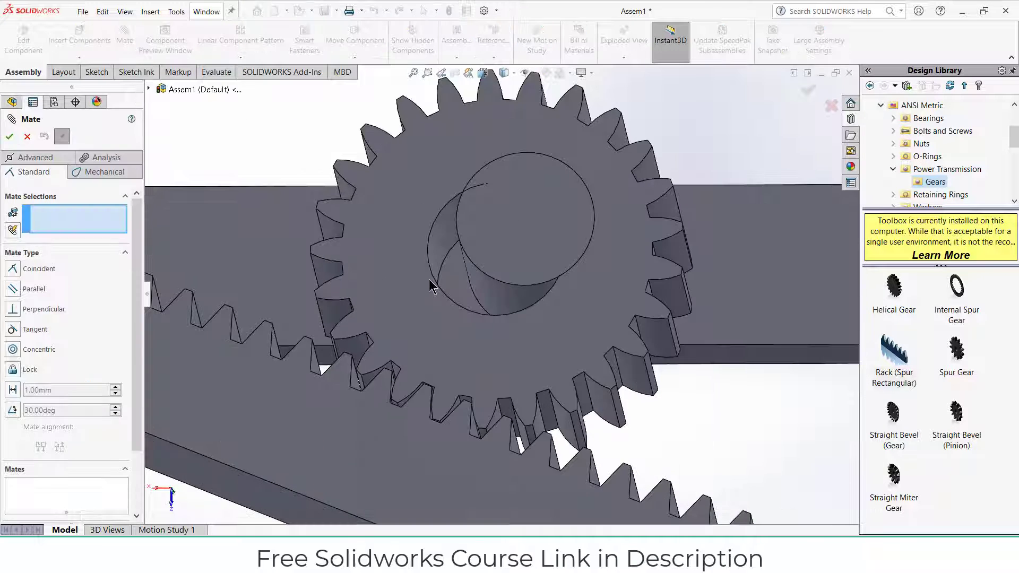
left_click(444, 257)
left_click(482, 282)
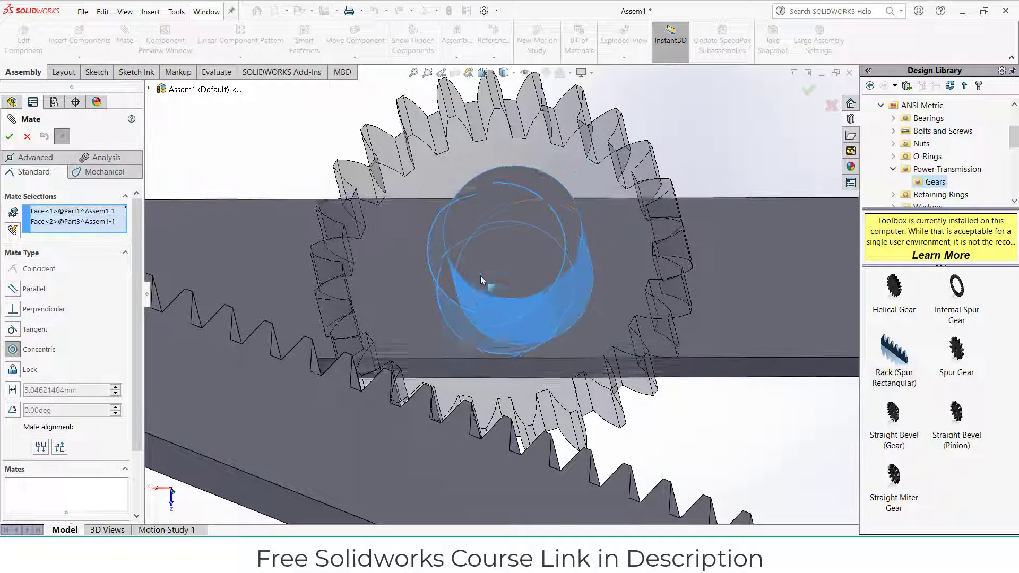
left_click(643, 248)
scroll(648, 306, "up", 5)
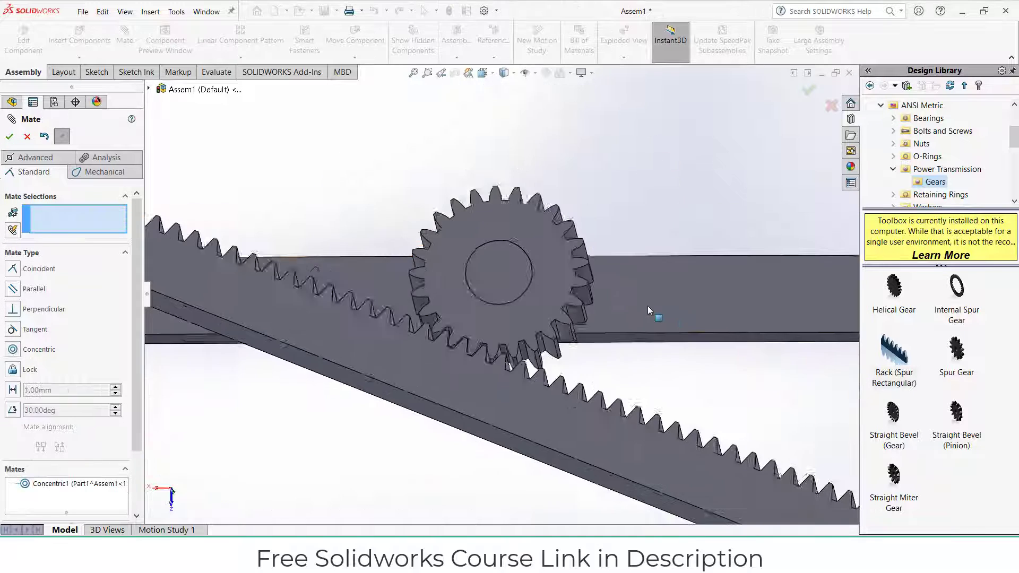
Mate the rack's long bottom face parallel to the underside of the frame's upper crossbar
left_click(539, 370)
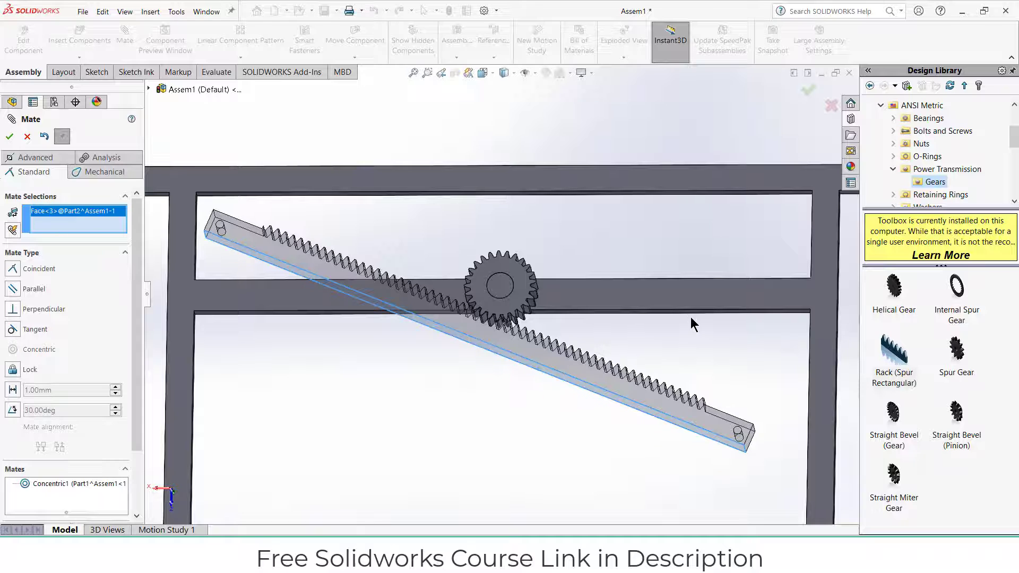
left_click(692, 313)
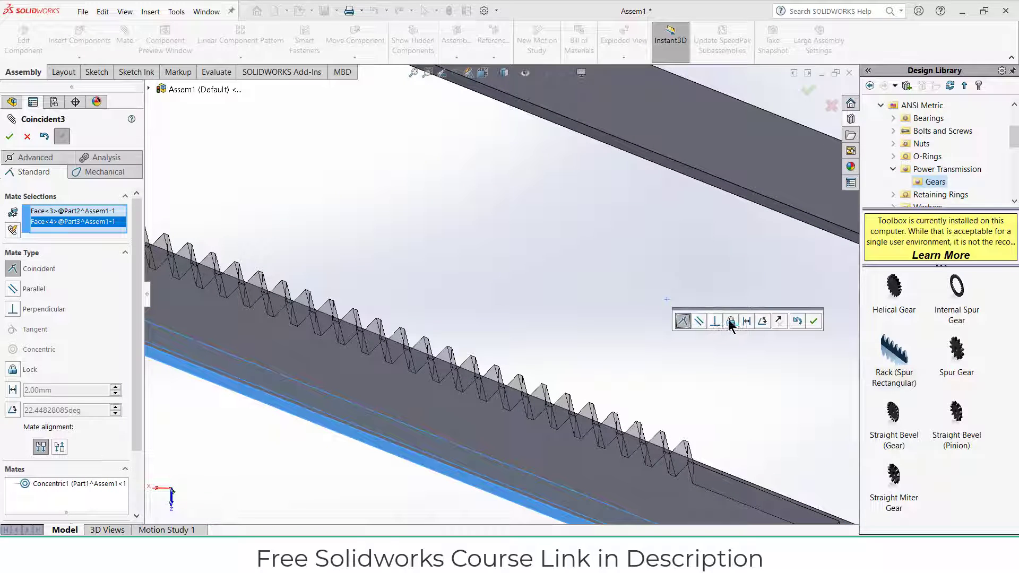
left_click(699, 321)
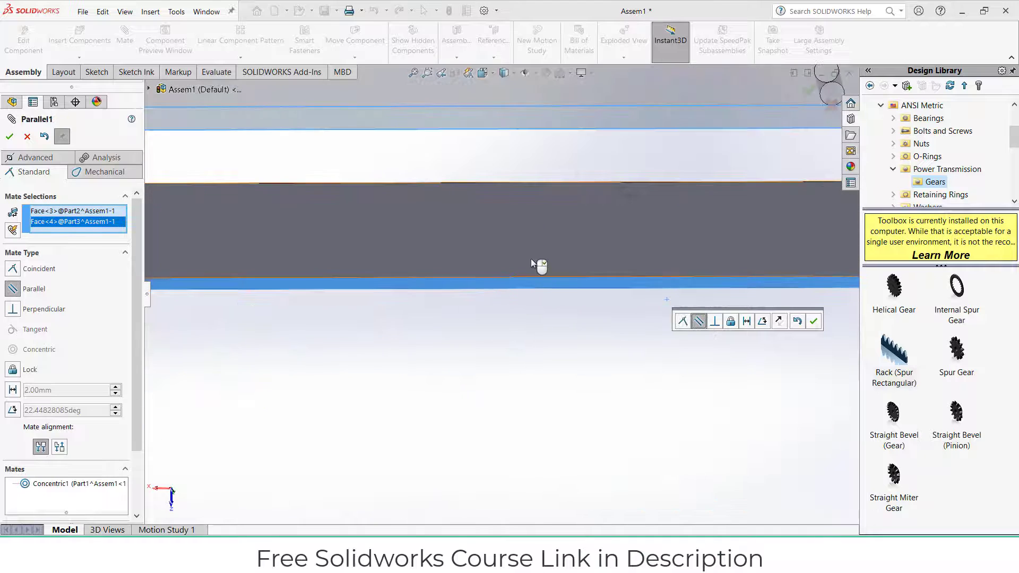
left_click(814, 321)
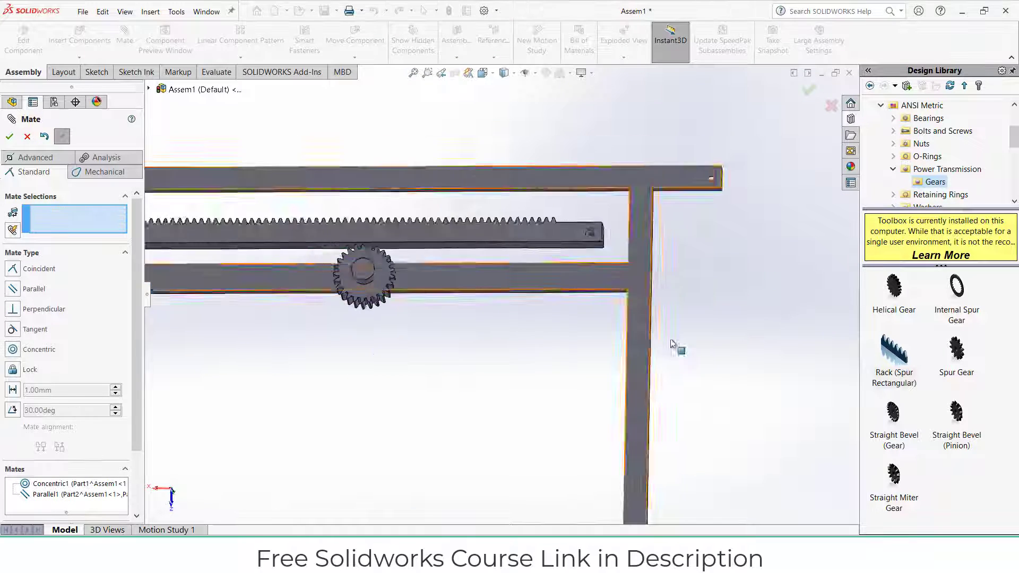
Move the rack below the gear so its teeth meet the gear's lower teeth
scroll(469, 281, "down", 2)
left_click_drag(401, 311, 403, 388)
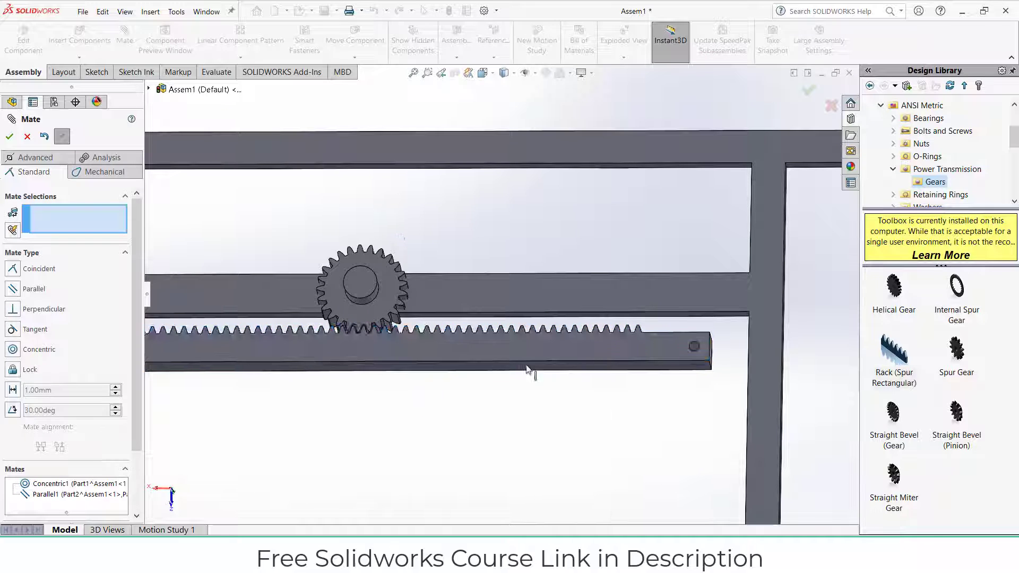
scroll(557, 351, "up", 5)
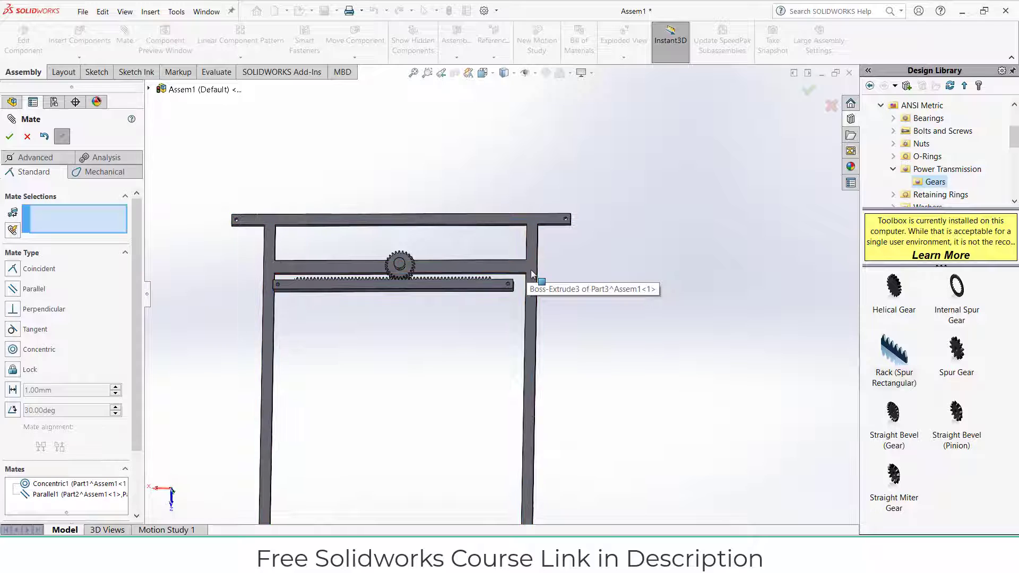
Close the mate command and fix the chassis frame in place
right_click(533, 274)
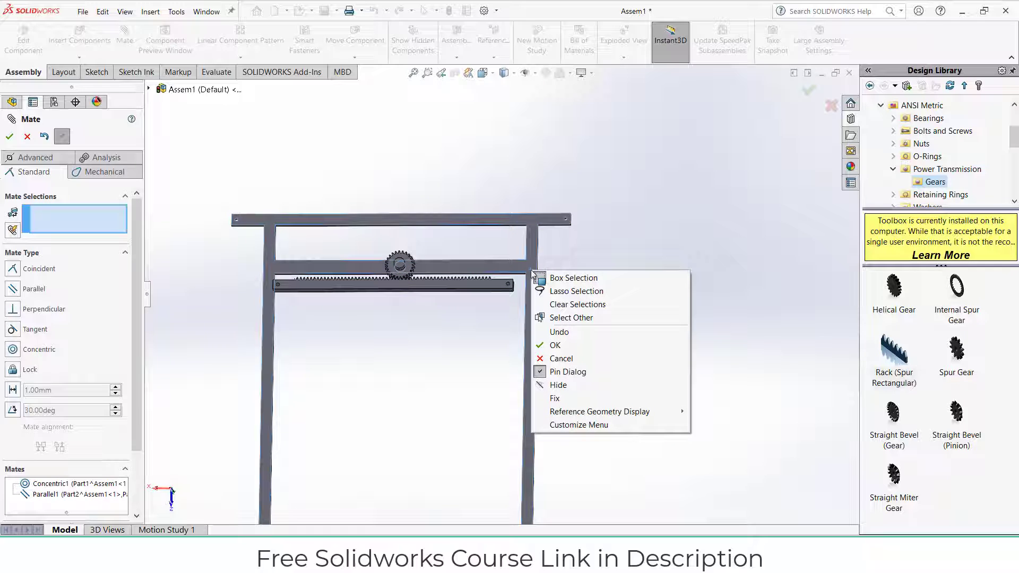
left_click(31, 136)
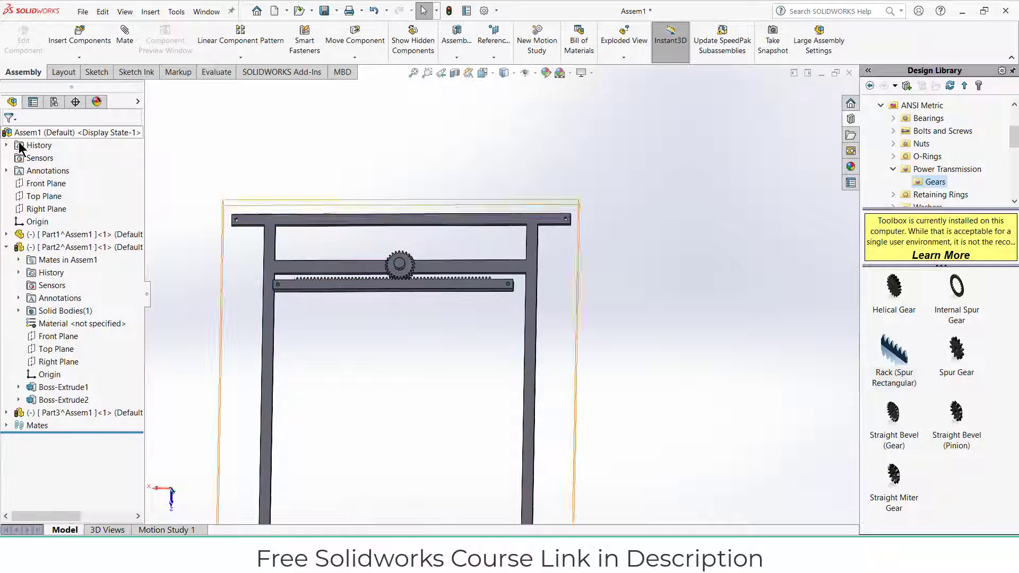
right_click(533, 270)
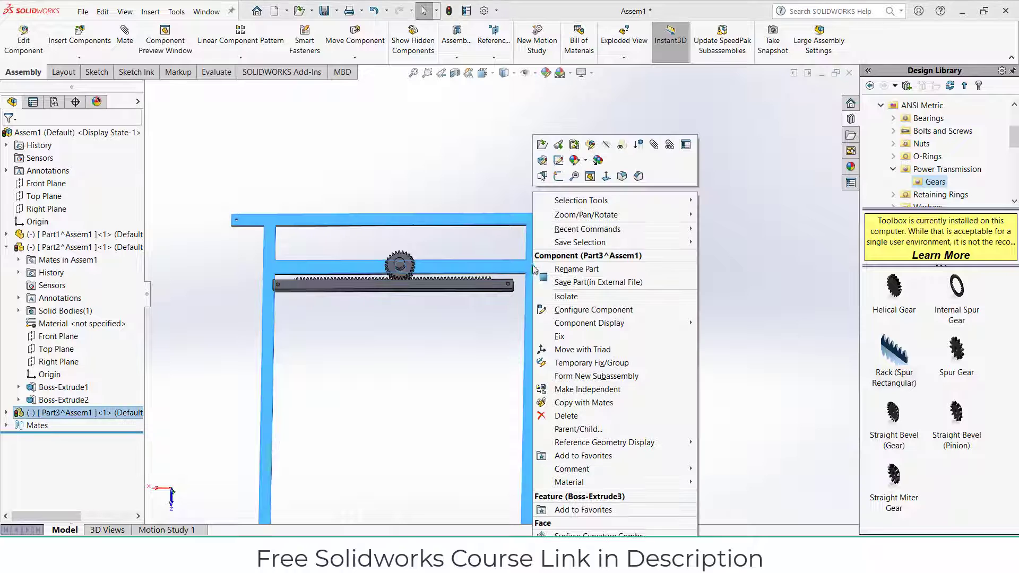
left_click(584, 336)
left_click(569, 316)
Nudge the rack by hand so its teeth mesh with the gear's teeth
scroll(531, 269, "down", 4)
scroll(518, 270, "down", 8)
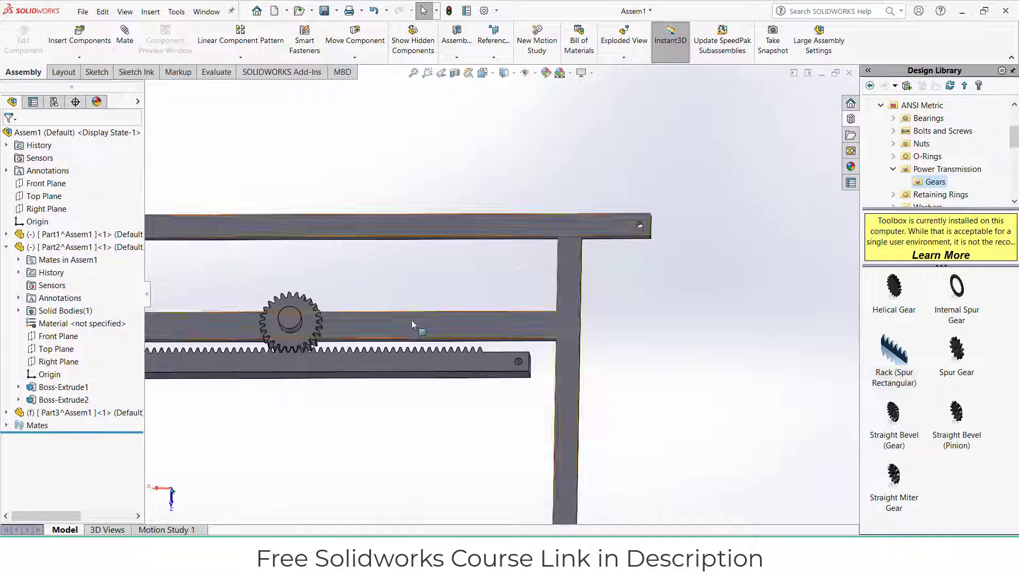
left_click(356, 269)
left_click_drag(356, 269, 358, 266)
scroll(403, 298, "up", 4)
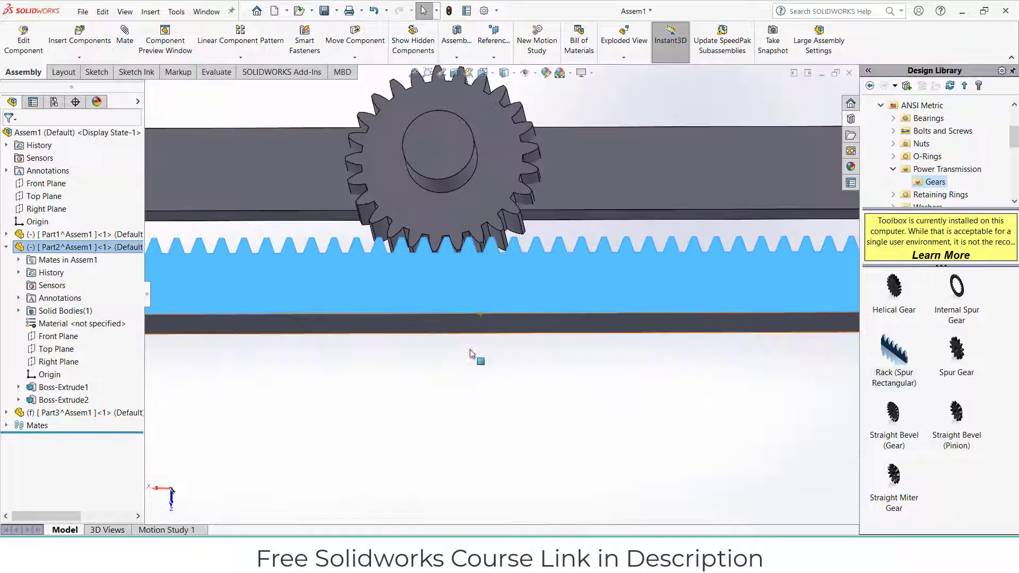
Try to make the gear's front face coincident with the end face of the frame's round boss
left_click(484, 416)
middle_click_drag(480, 344, 489, 381)
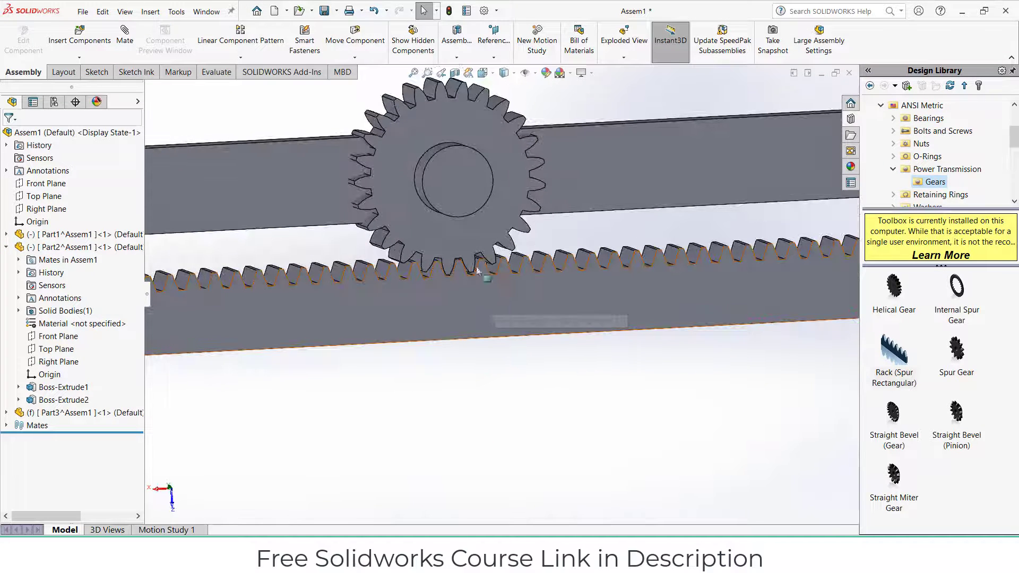
left_click(469, 215)
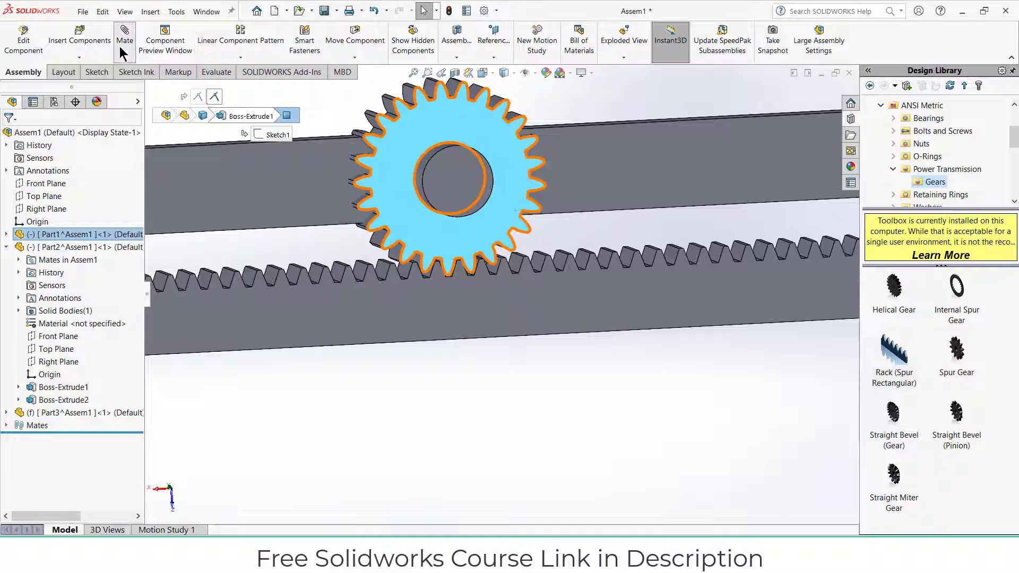
left_click(125, 42)
left_click(492, 205)
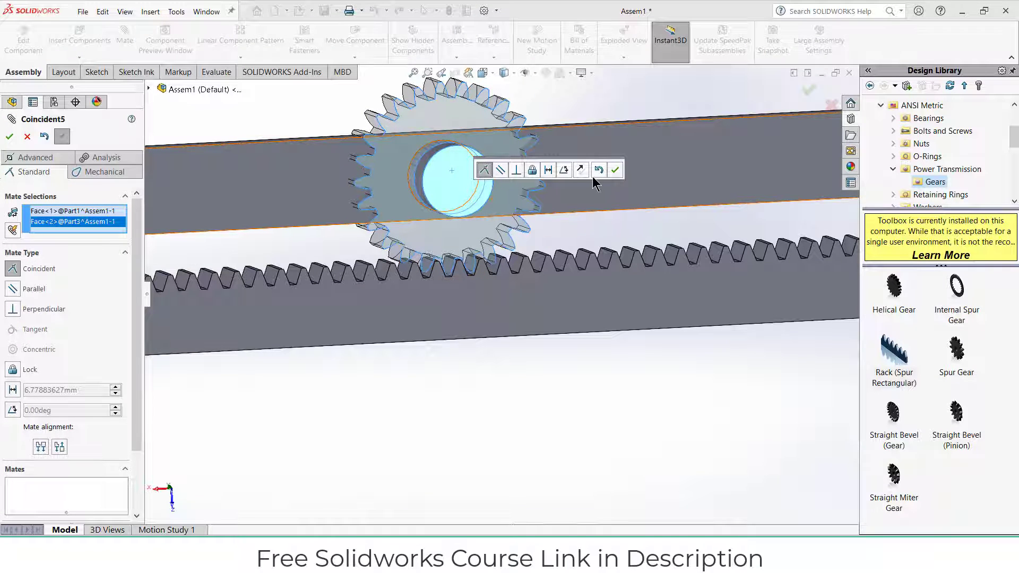
left_click(616, 170)
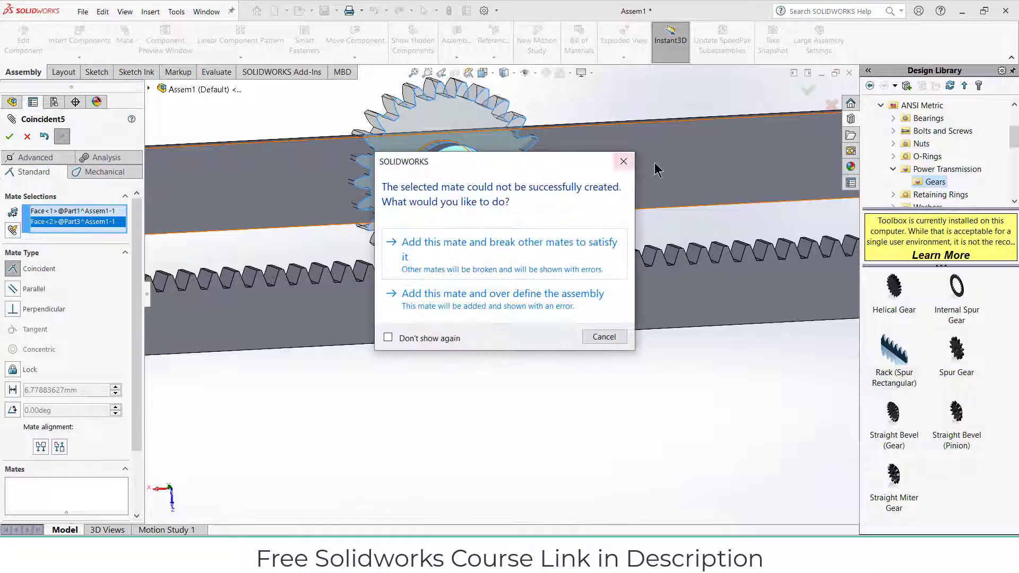
left_click(624, 162)
scroll(432, 221, "up", 3)
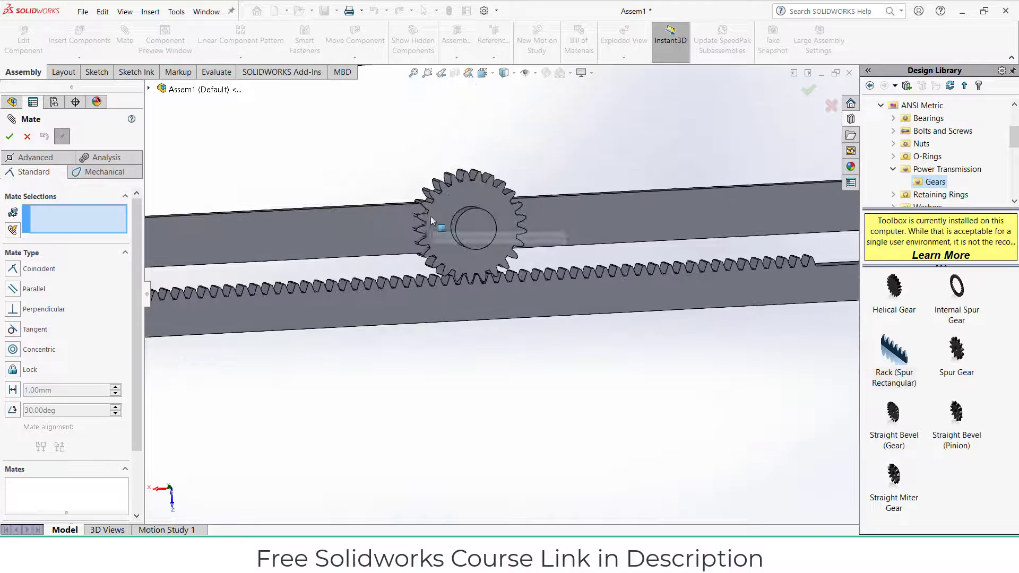
key("Escape")
Float the fixed chassis frame so that it can move again
scroll(581, 270, "up", 5)
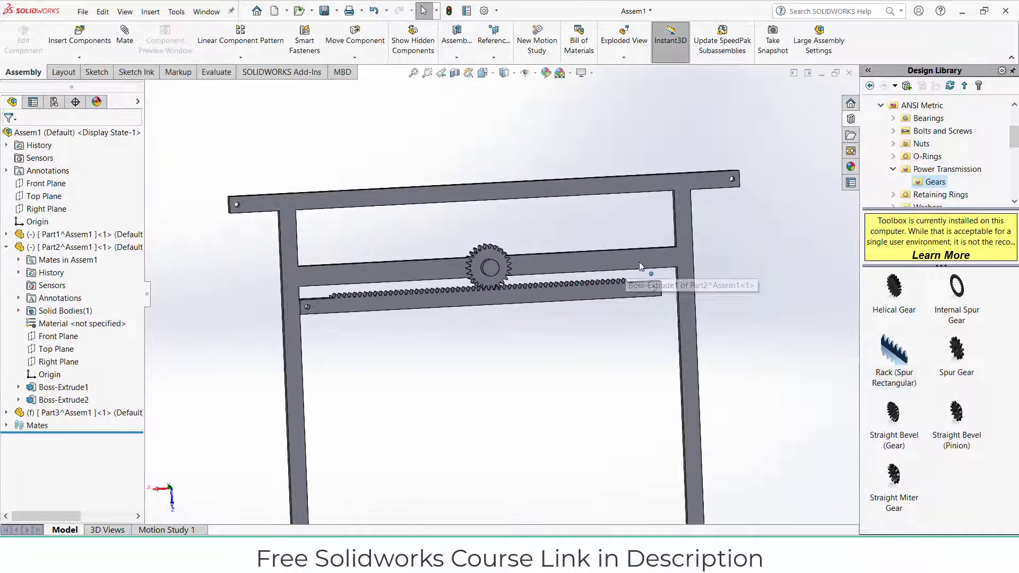
right_click(680, 259)
left_click(711, 348)
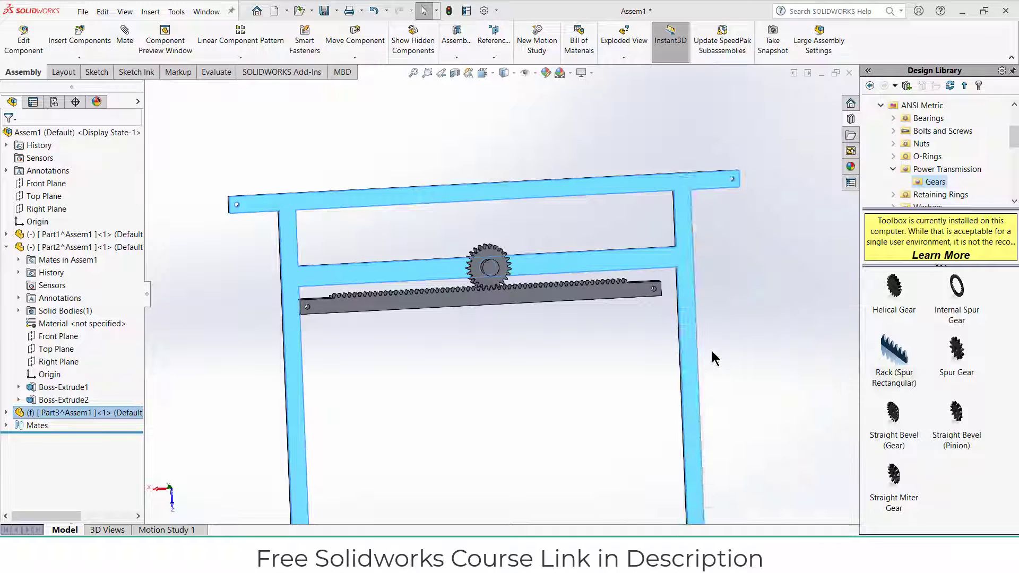
left_click(712, 352)
Mate the front face of the frame's middle crossbar at a distance of 12 mm from the assembly's Top Plane
middle_click_drag(582, 293, 496, 260)
scroll(444, 264, "down", 3)
left_click(444, 264)
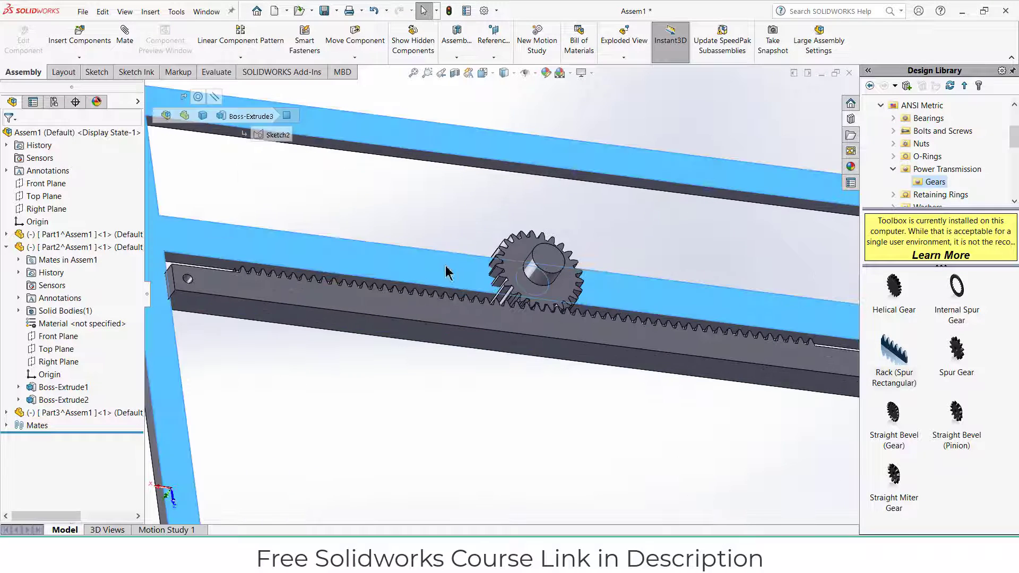
left_click(149, 90)
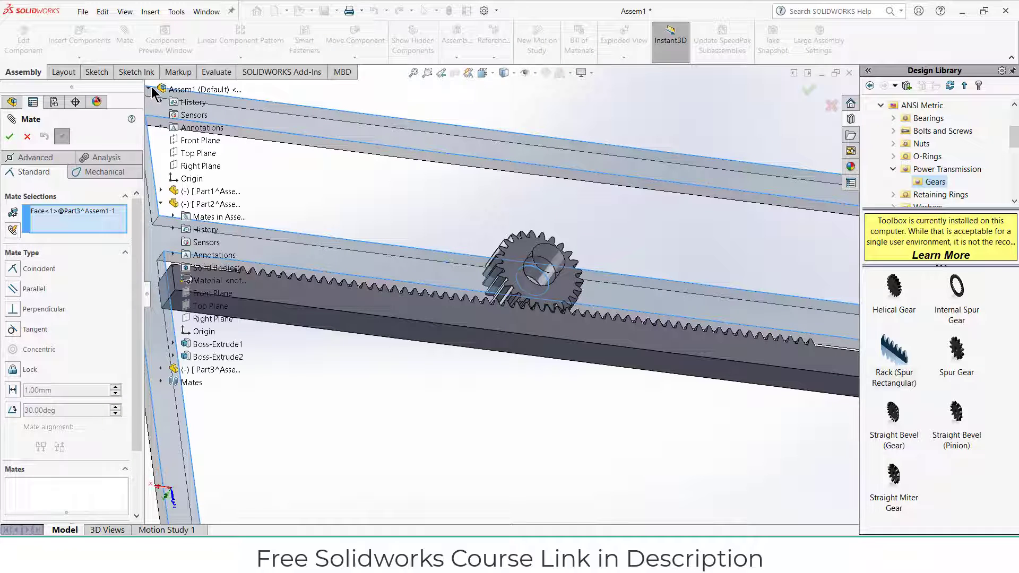
left_click(196, 154)
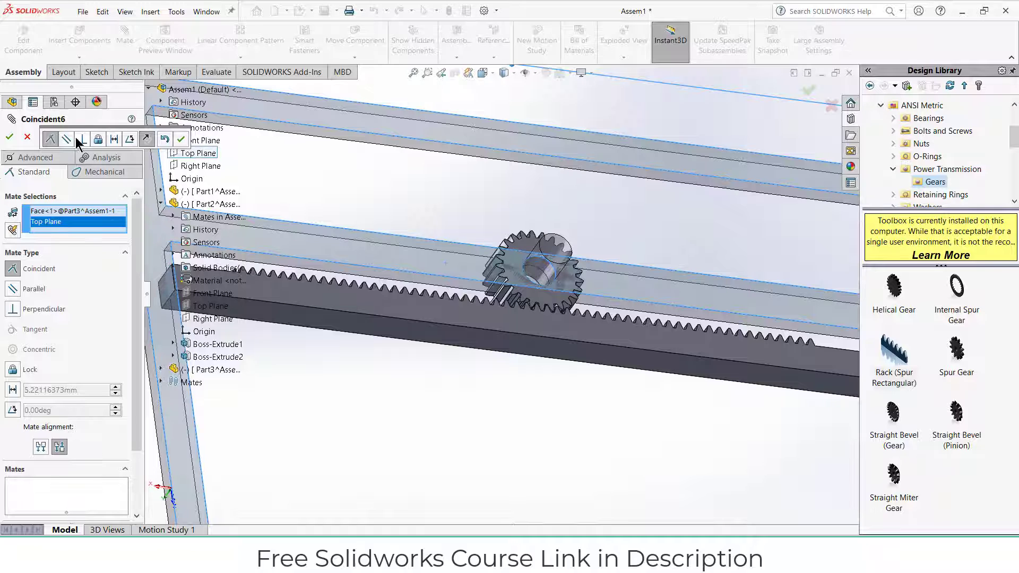
left_click(113, 140)
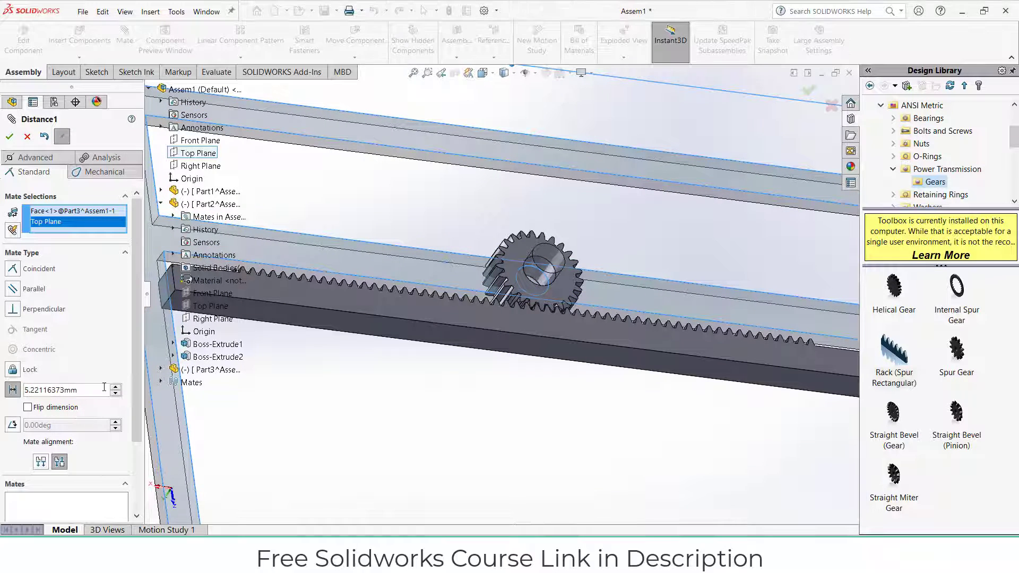
type("12")
key("Return")
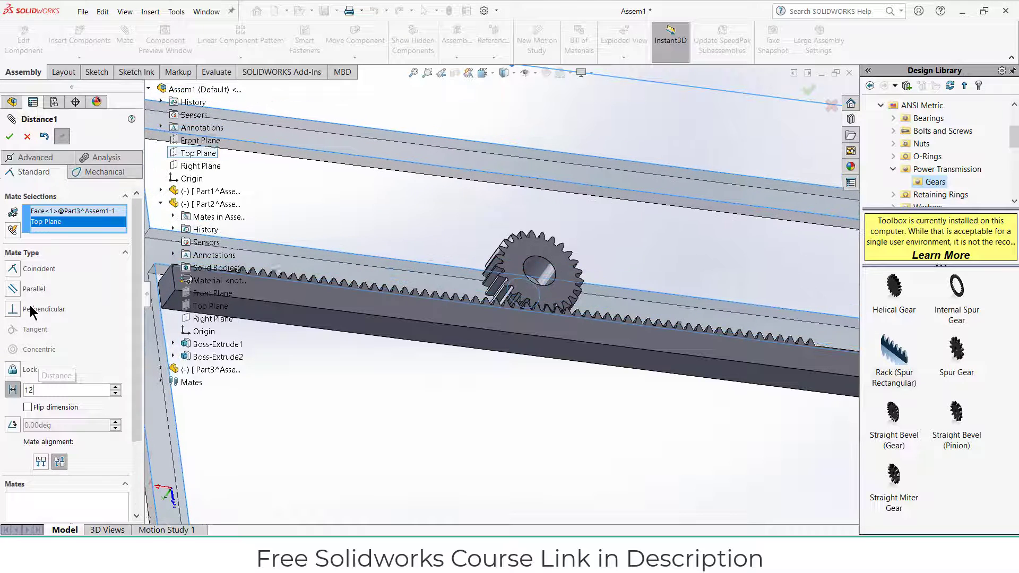
left_click(9, 138)
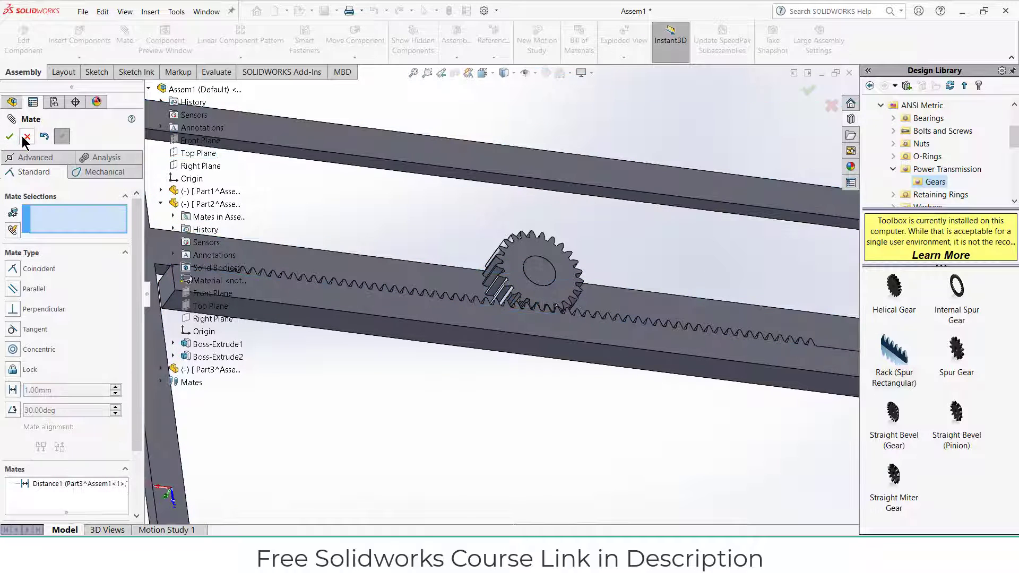
left_click(26, 138)
Define a Rack Pinion mate between the rack's long edge and a gear tooth-root edge, with a 25 mm pinion pitch diameter
scroll(707, 319, "up", 5)
scroll(590, 286, "down", 5)
middle_click_drag(590, 289, 536, 326)
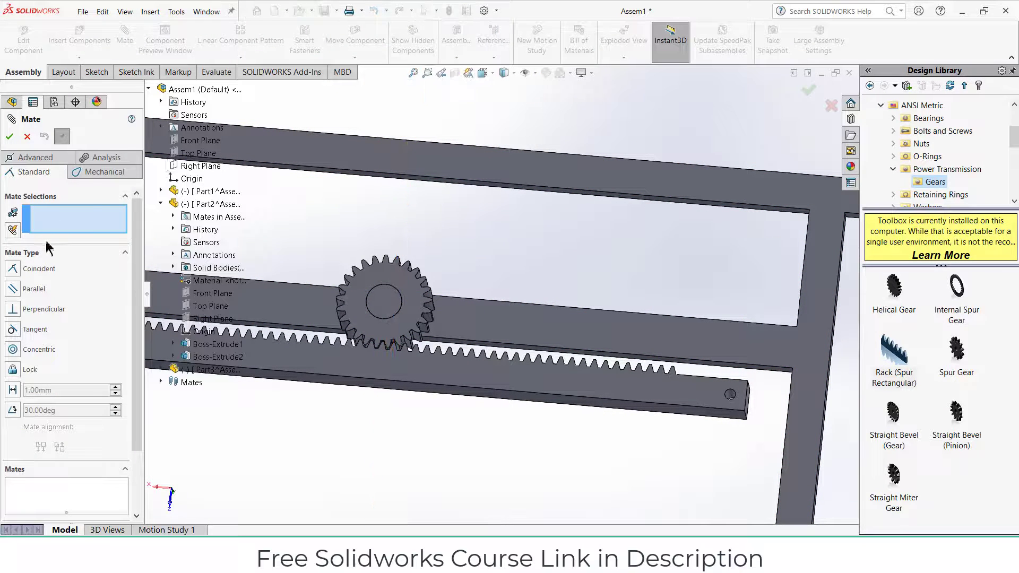
left_click(93, 173)
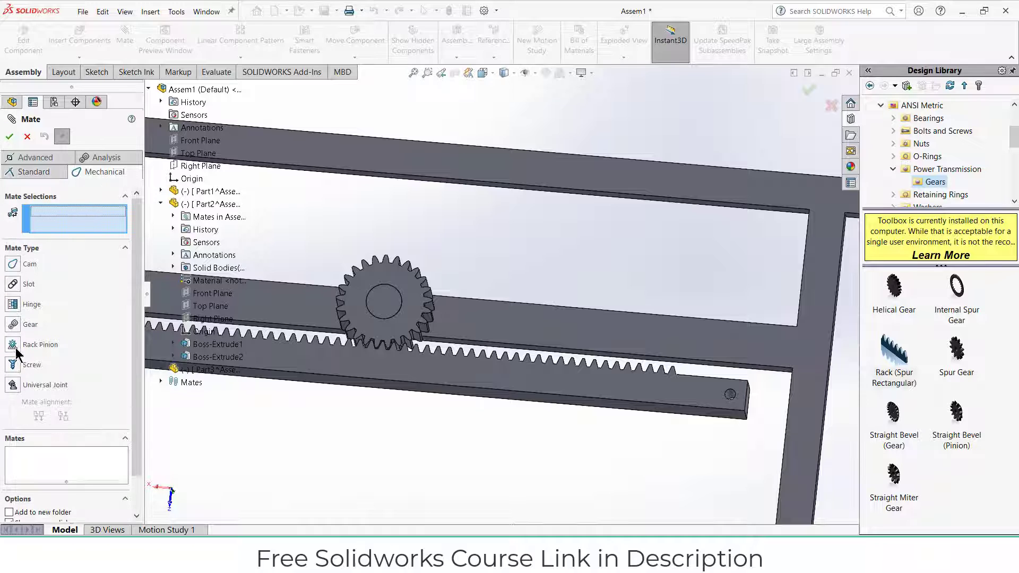
left_click(14, 345)
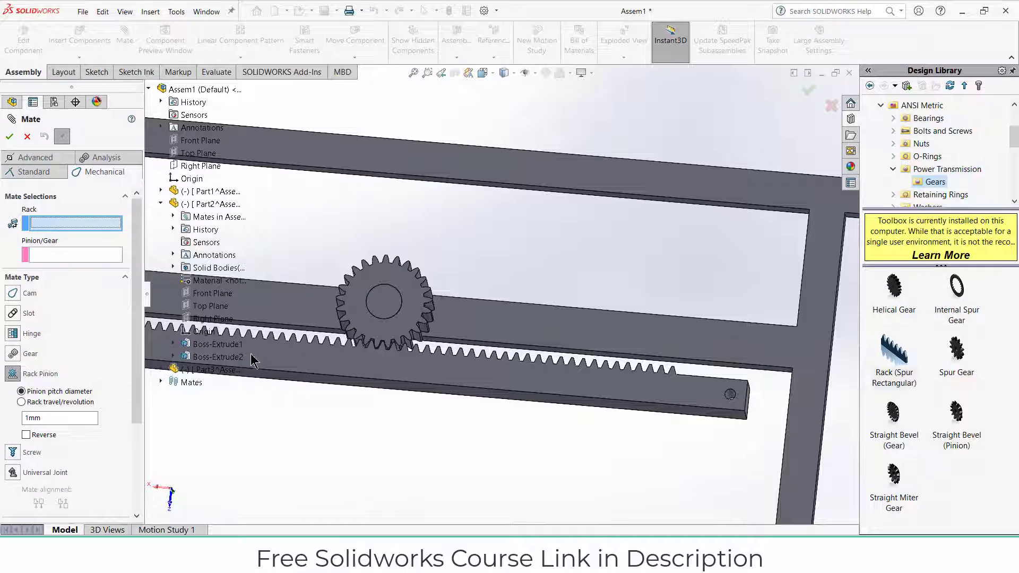
left_click(359, 381)
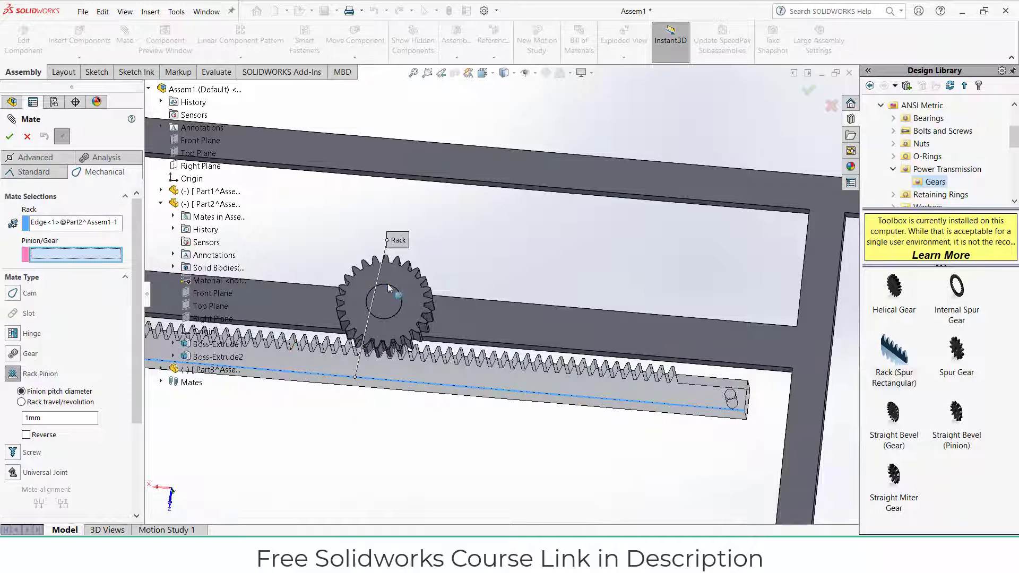
scroll(396, 286, "down", 10)
left_click(567, 276)
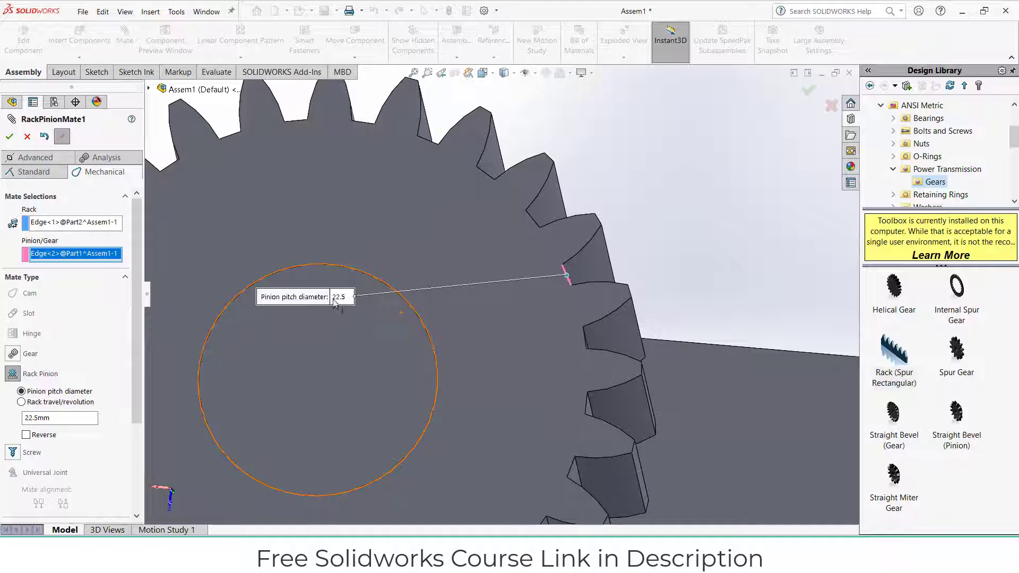
double_click(341, 298)
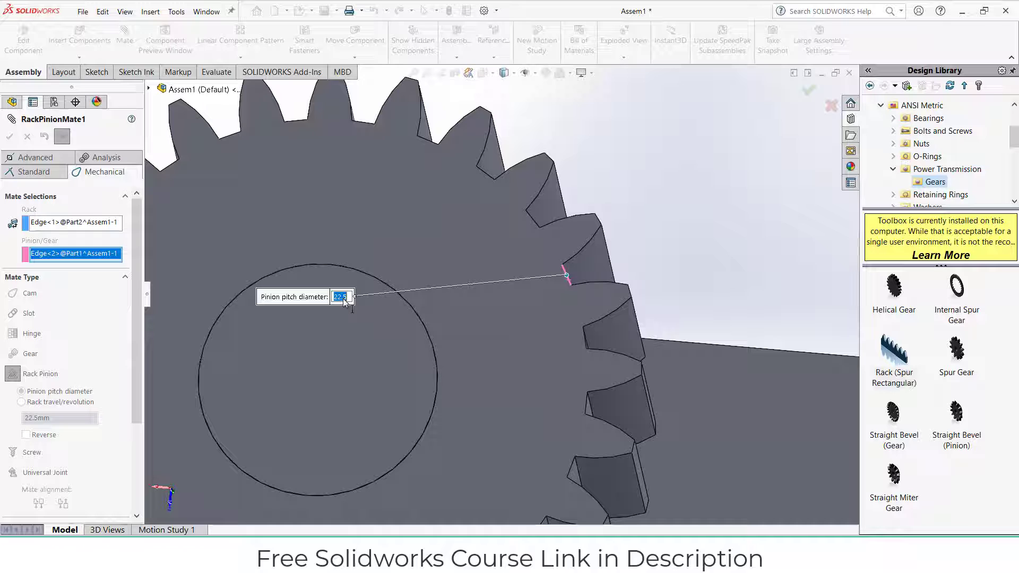
type("25")
key("Return")
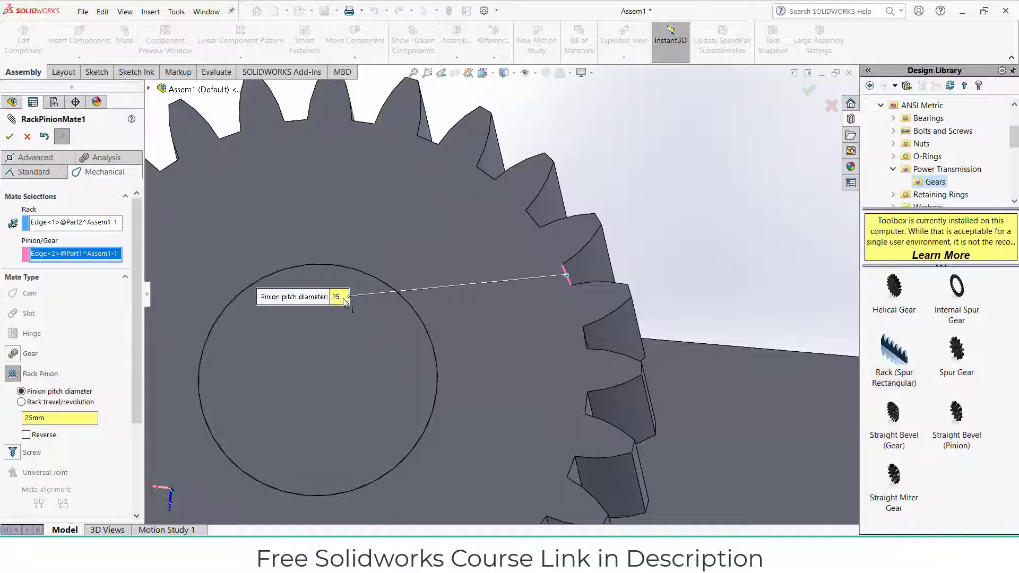
scroll(488, 287, "up", 5)
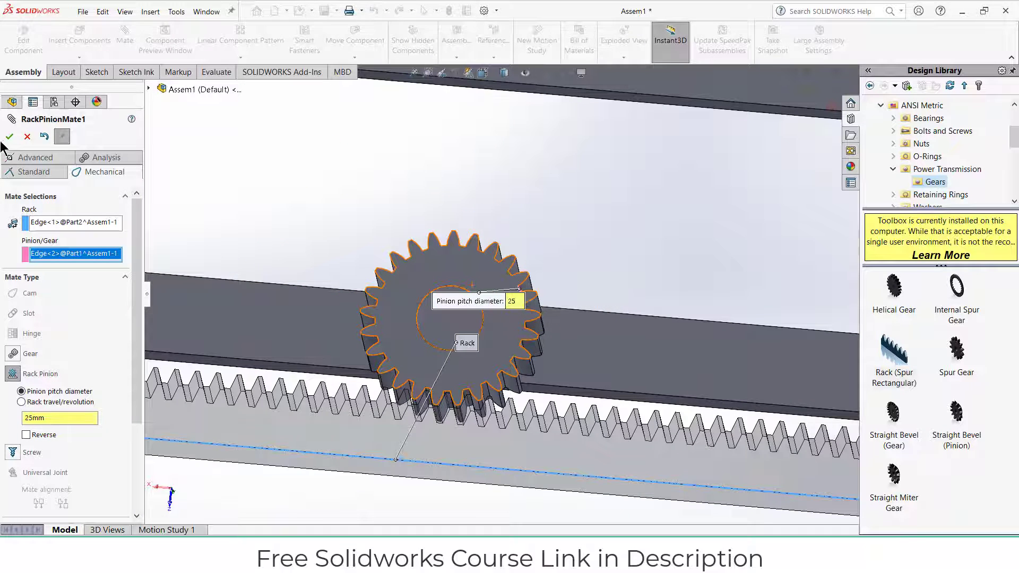
Confirm the rack and pinion mate between the rack edge and the gear edge with a 25 mm pinion pitch diameter
left_click(9, 136)
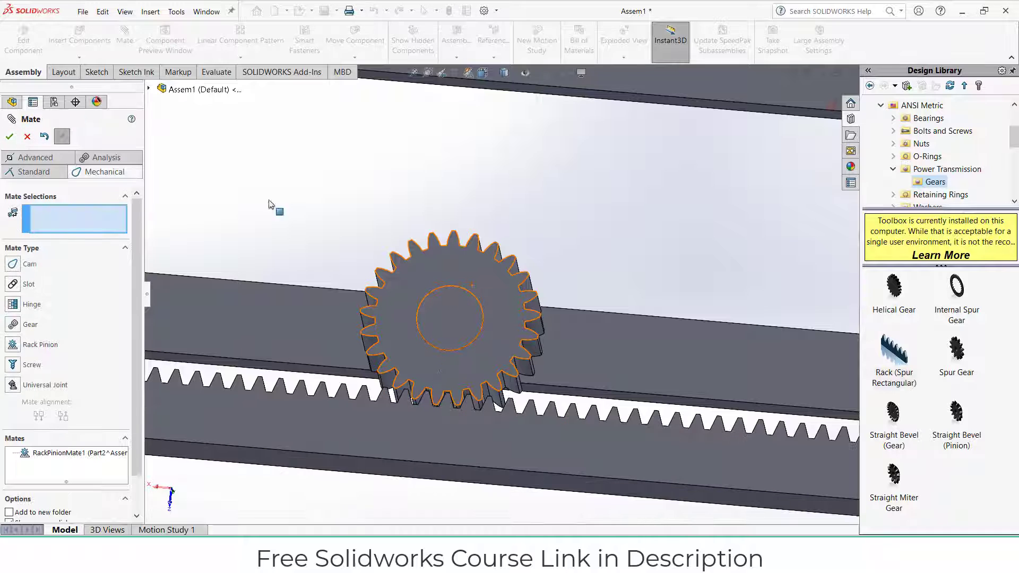
mouse_move(416, 443)
left_mouse_down()
mouse_move(440, 439)
mouse_move(420, 435)
left_mouse_up()
left_click(436, 366)
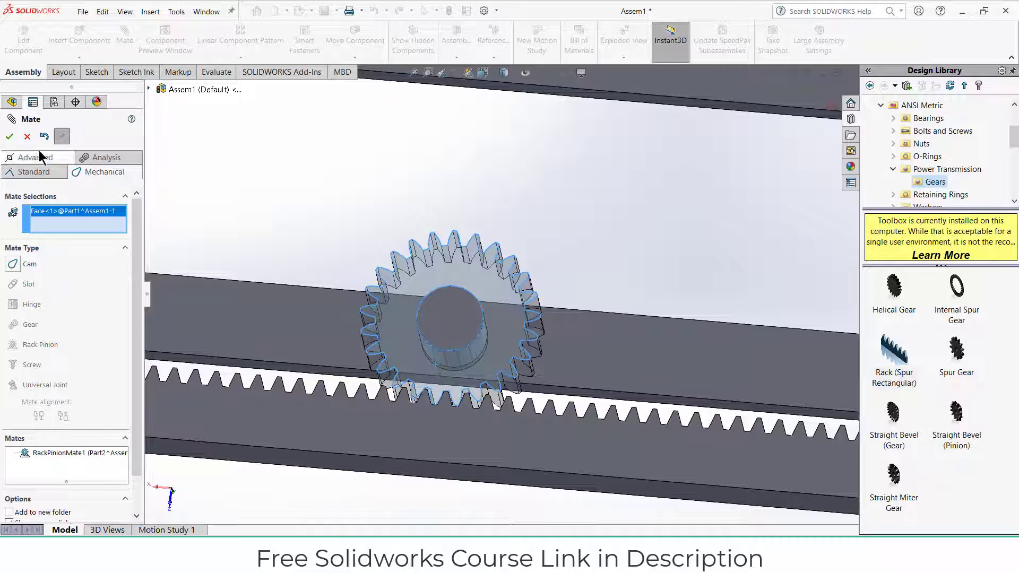
left_click(27, 137)
Fix the frame component Part3 in place, viewing the assembly square to the gear face
left_click(476, 354)
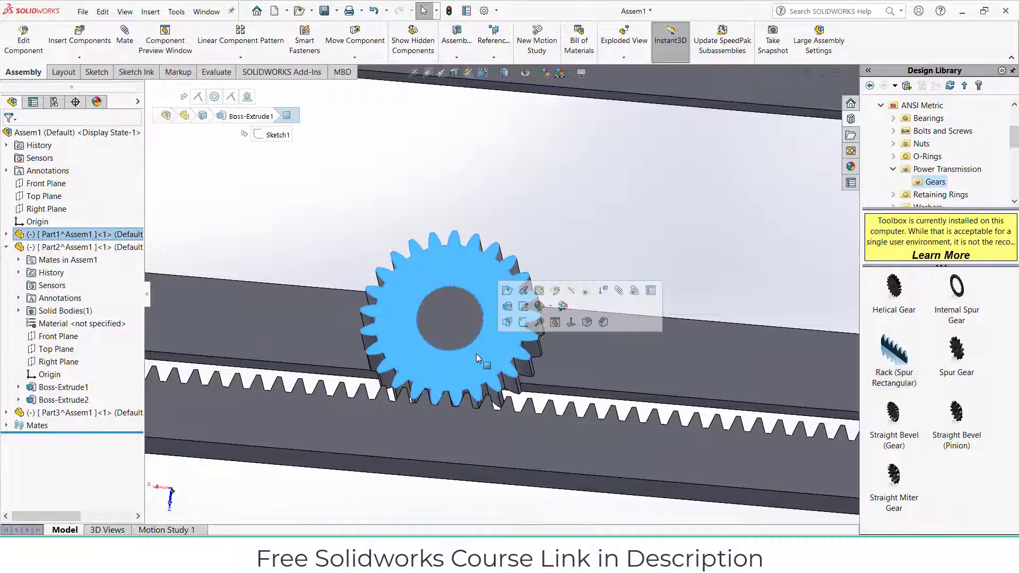
key("ctrl+8")
scroll(505, 478, "down", 9)
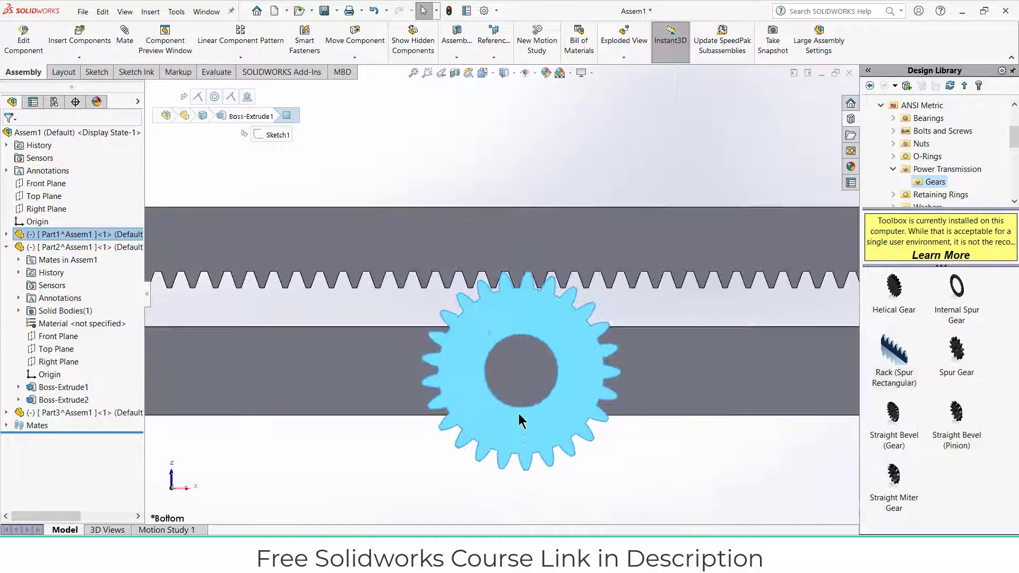
key("f")
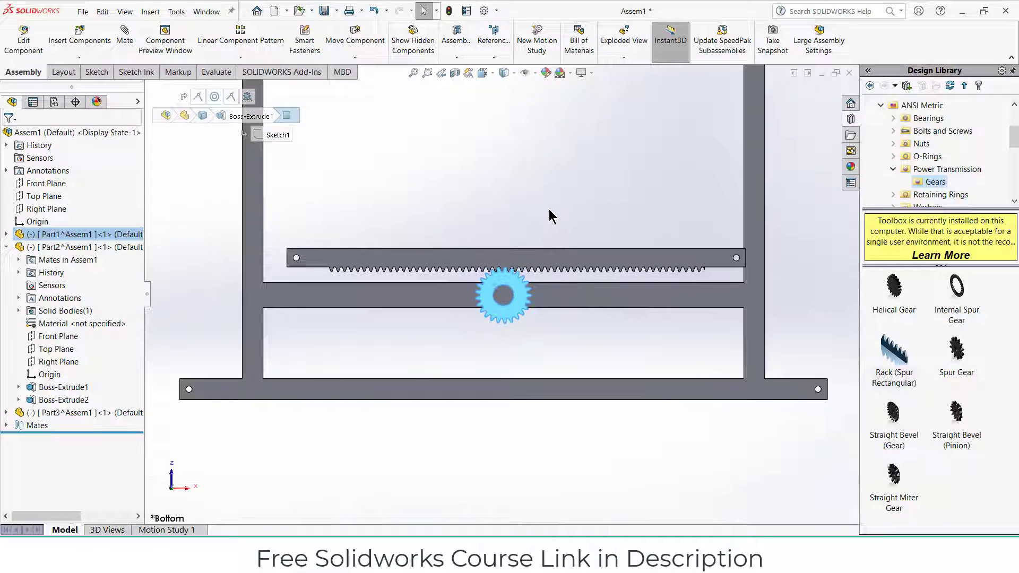
mouse_move(533, 284)
left_mouse_down()
mouse_move(523, 284)
mouse_move(534, 284)
left_mouse_up()
scroll(575, 324, "up", 3)
right_click(581, 313)
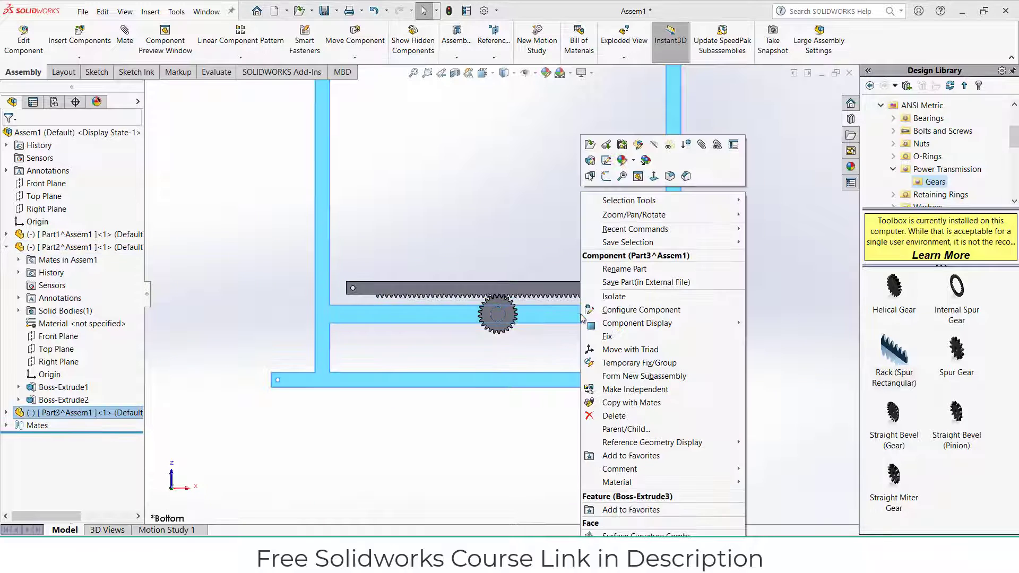
left_click(607, 336)
Slide the rack along the gear to check the rotation direction and how the teeth mesh
scroll(512, 295, "down", 3)
left_click_drag(507, 295, 490, 291)
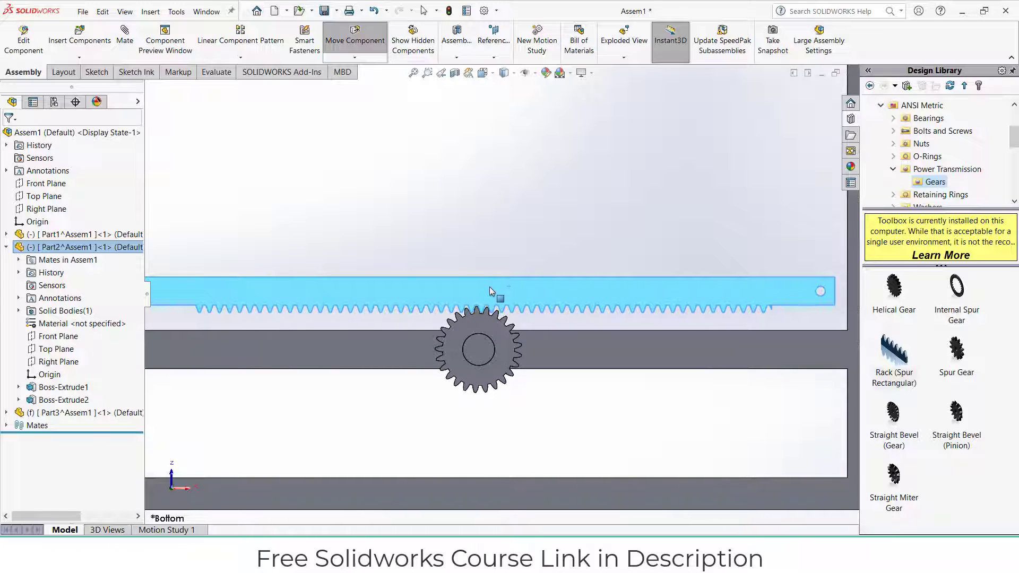
key("Escape")
scroll(544, 313, "up", 3)
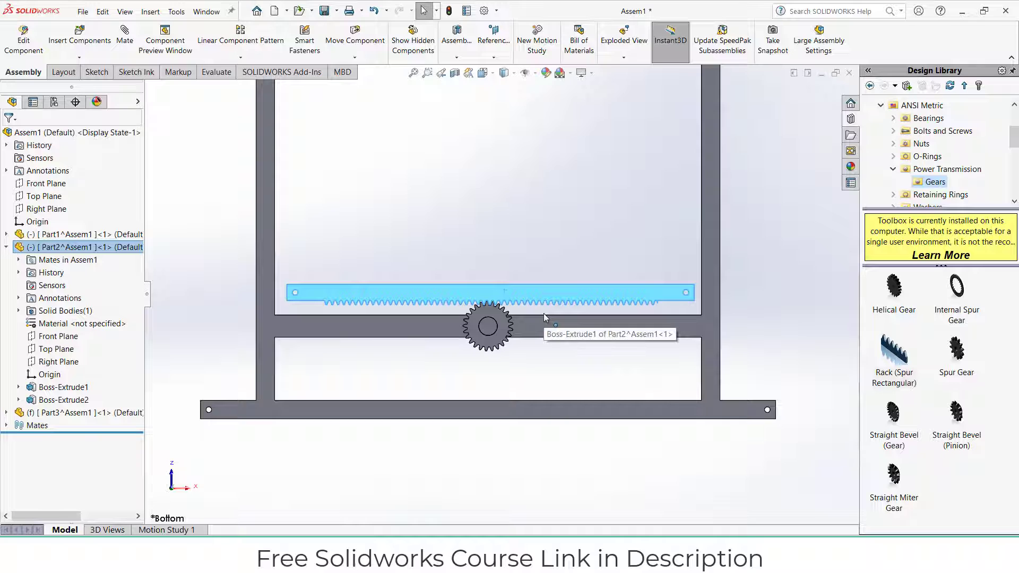
scroll(543, 314, "down", 3)
left_click_drag(441, 276, 434, 280)
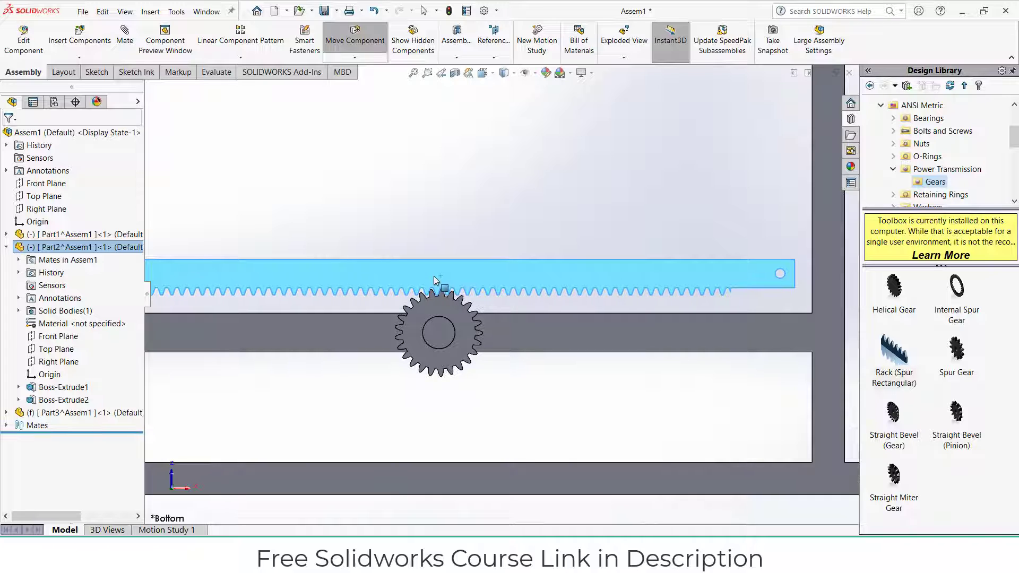
left_click(487, 240)
scroll(489, 222, "up", 2)
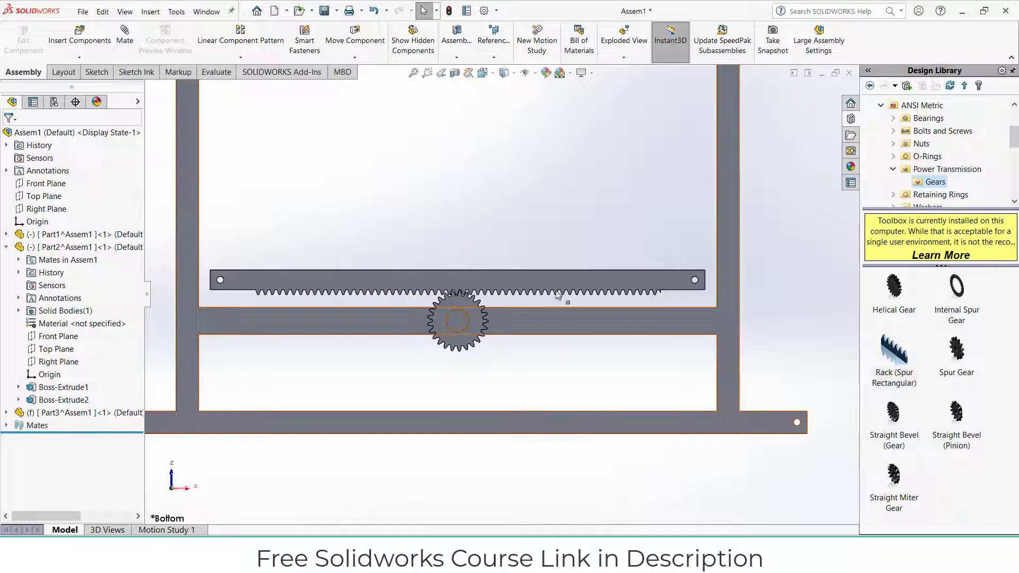
scroll(487, 304, "down", 8)
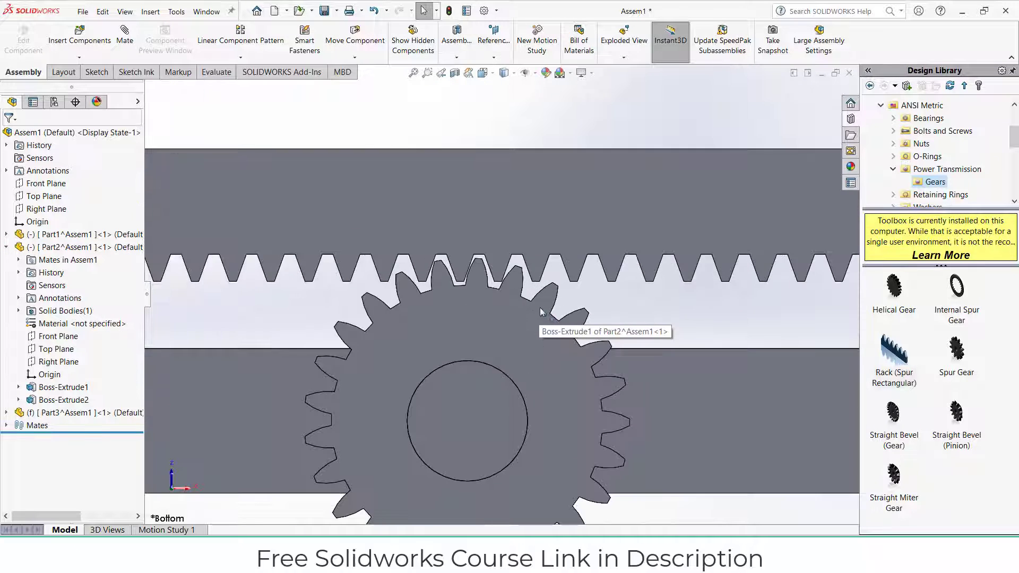
left_click(464, 206)
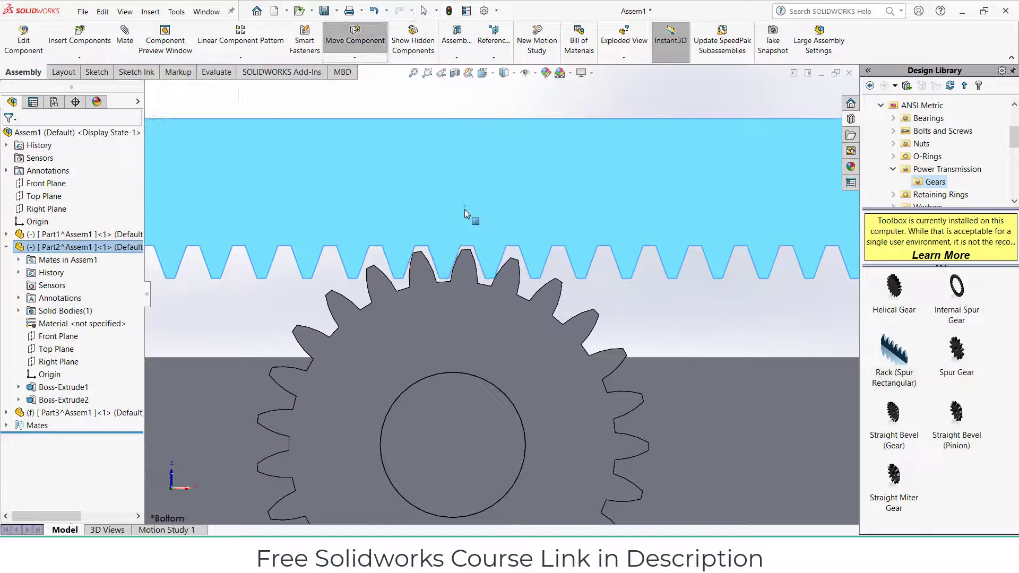
left_click(662, 321)
scroll(662, 321, "up", 5)
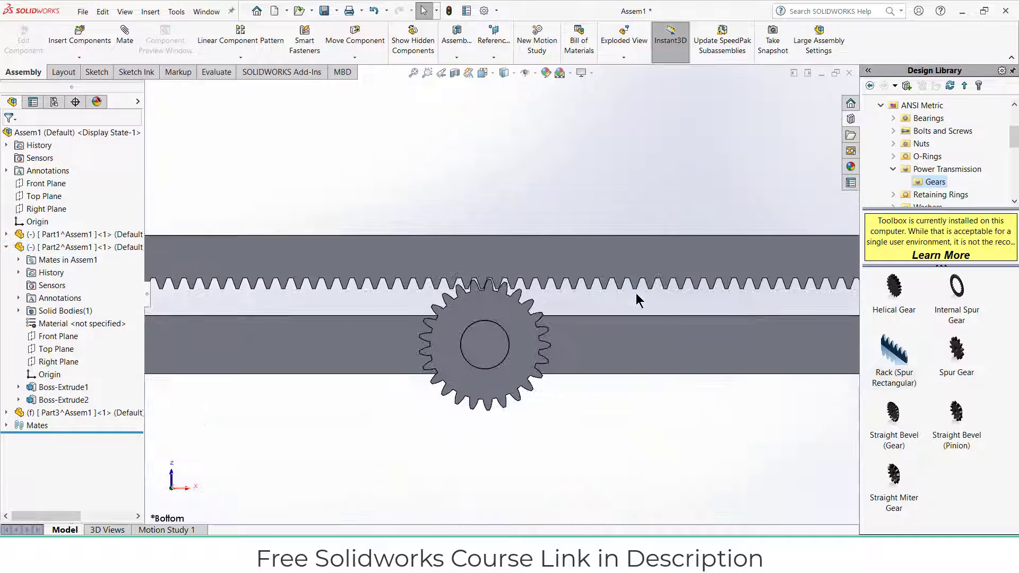
Edit the rack and pinion mate to reverse its direction of motion
left_click(6, 425)
right_click(61, 502)
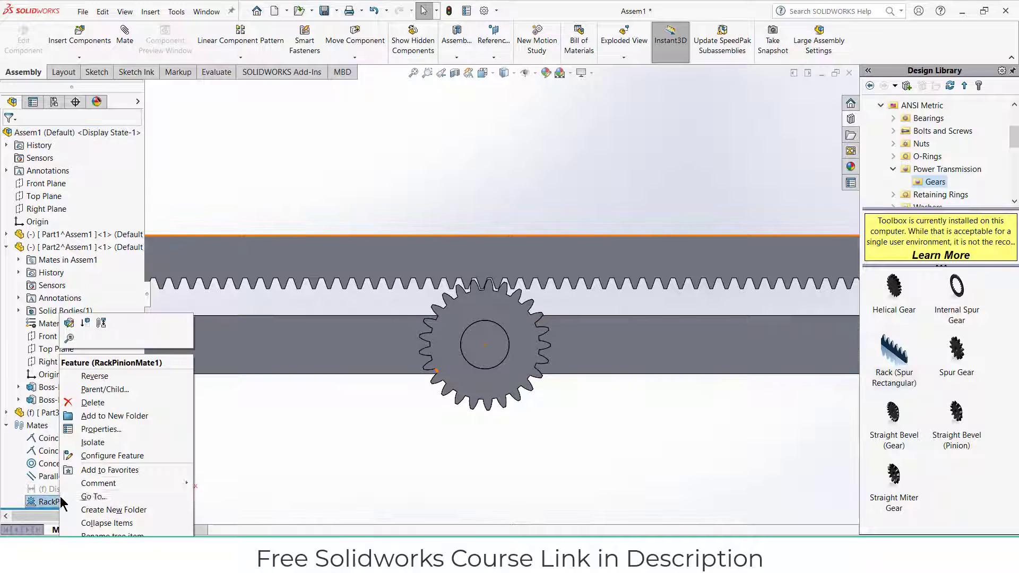
left_click(72, 321)
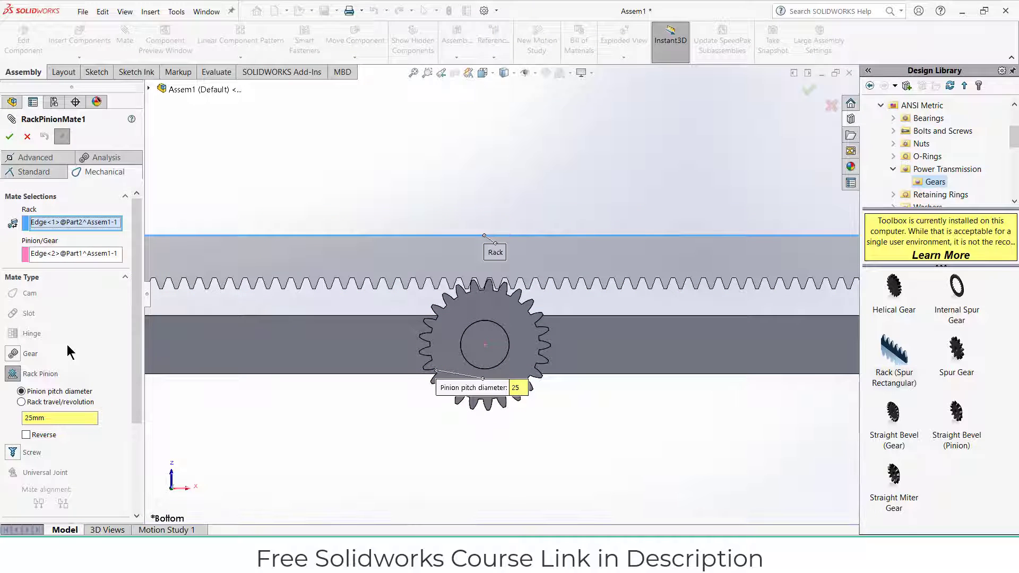
left_click(26, 434)
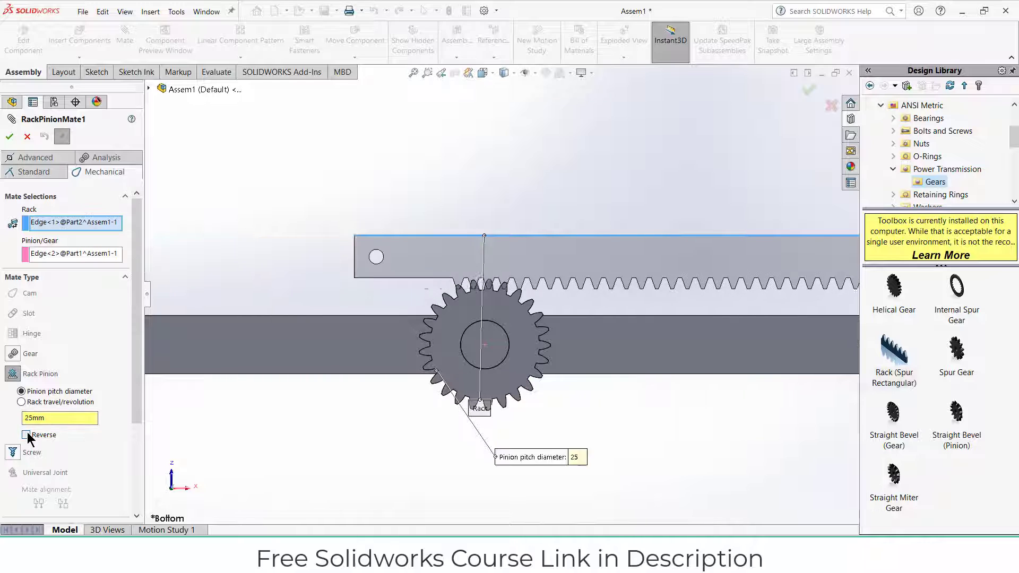
scroll(493, 437, "up", 4)
scroll(499, 297, "up", 2)
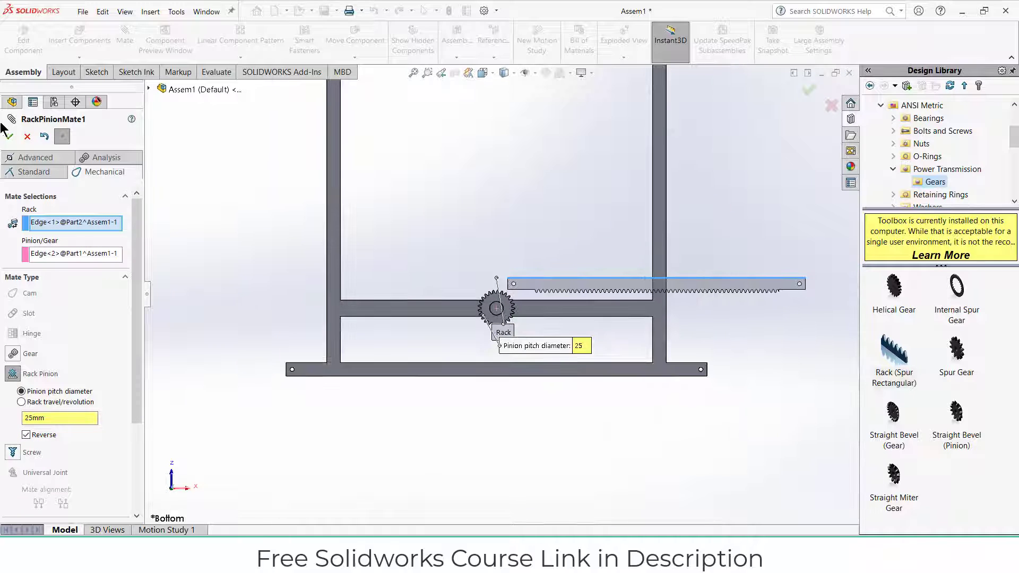
left_click(9, 137)
Slide the rack back over the gear to about its middle and inspect the tooth engagement
scroll(562, 281, "down", 3)
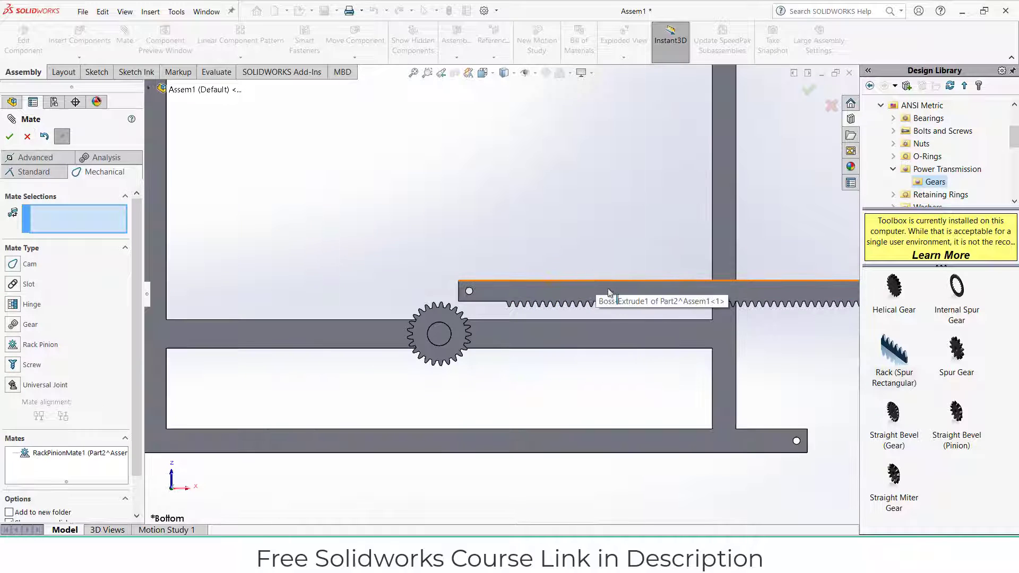
left_click_drag(609, 293, 371, 291)
scroll(403, 290, "down", 5)
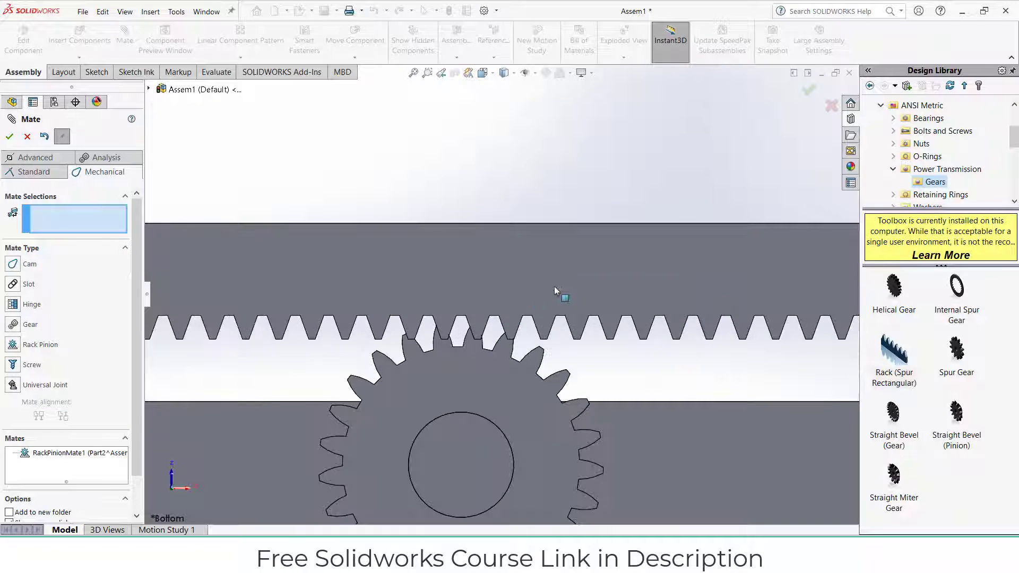
left_click_drag(555, 290, 339, 288)
scroll(499, 305, "up", 5)
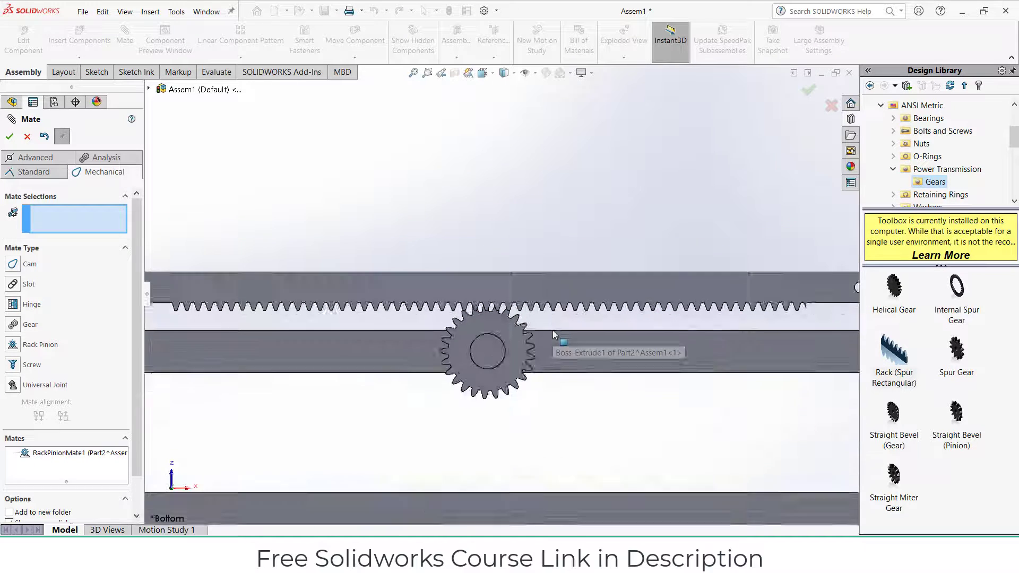
scroll(554, 331, "up", 2)
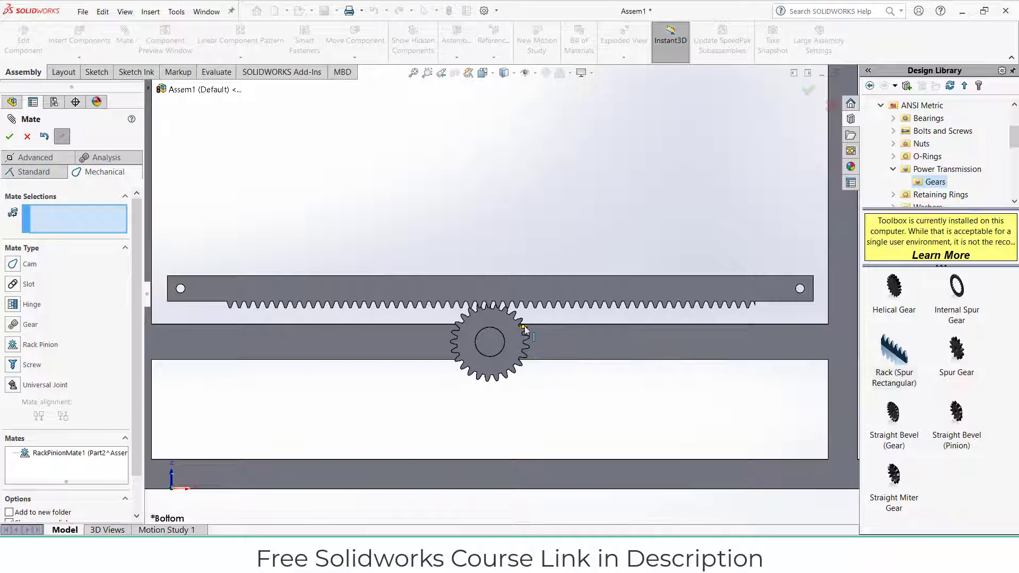
left_click(25, 137)
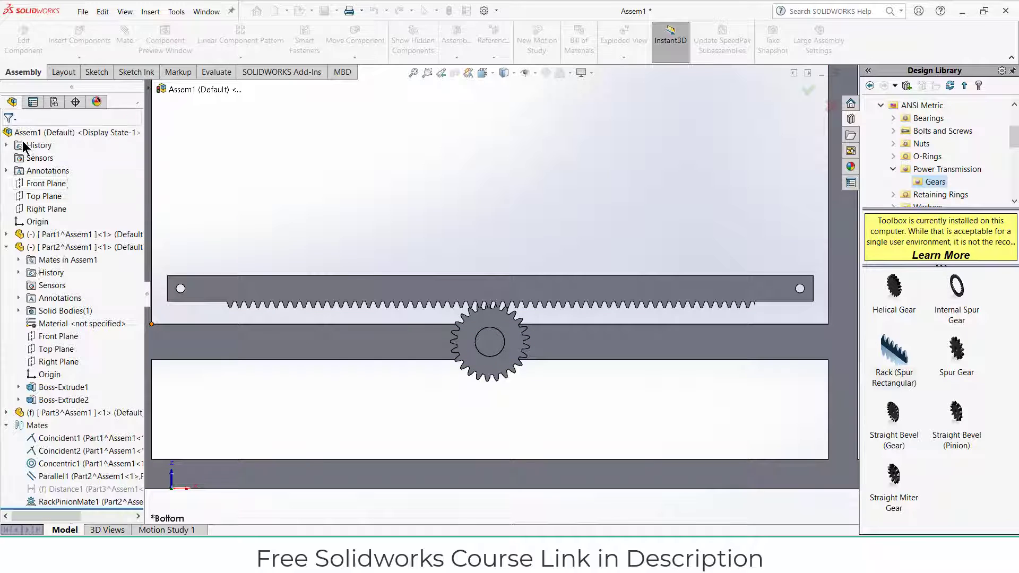
Suppress the rack and pinion mate and rotate the gear slightly so its teeth sit in the rack's gaps
right_click(47, 503)
left_click(75, 327)
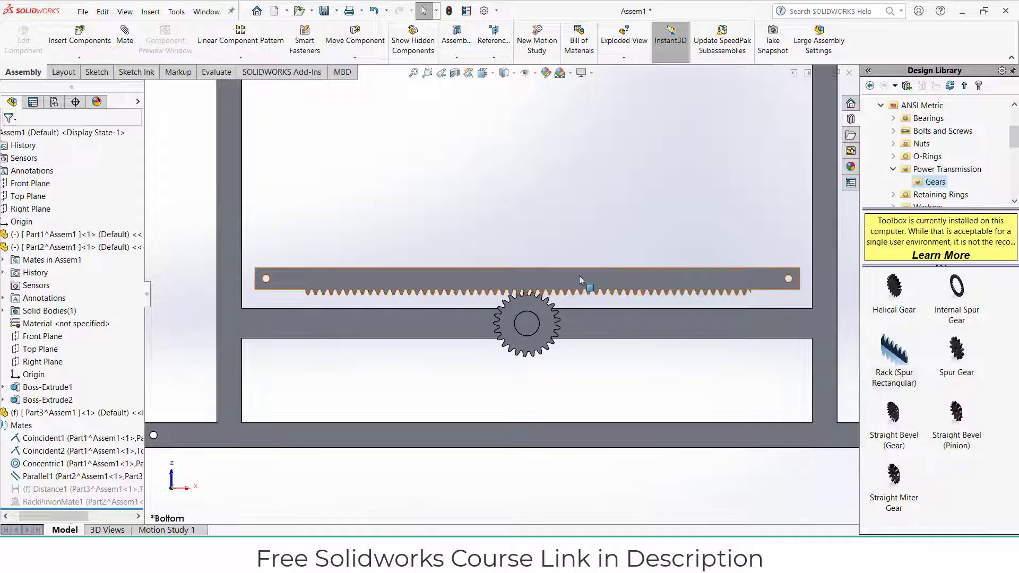
scroll(552, 311, "down", 3)
scroll(545, 312, "down", 5)
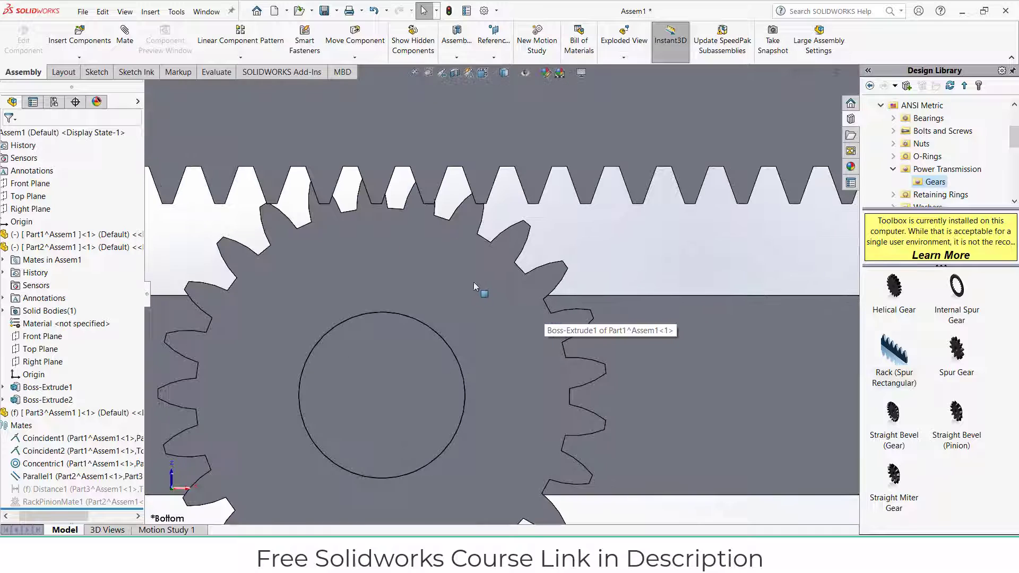
left_click_drag(439, 263, 460, 272)
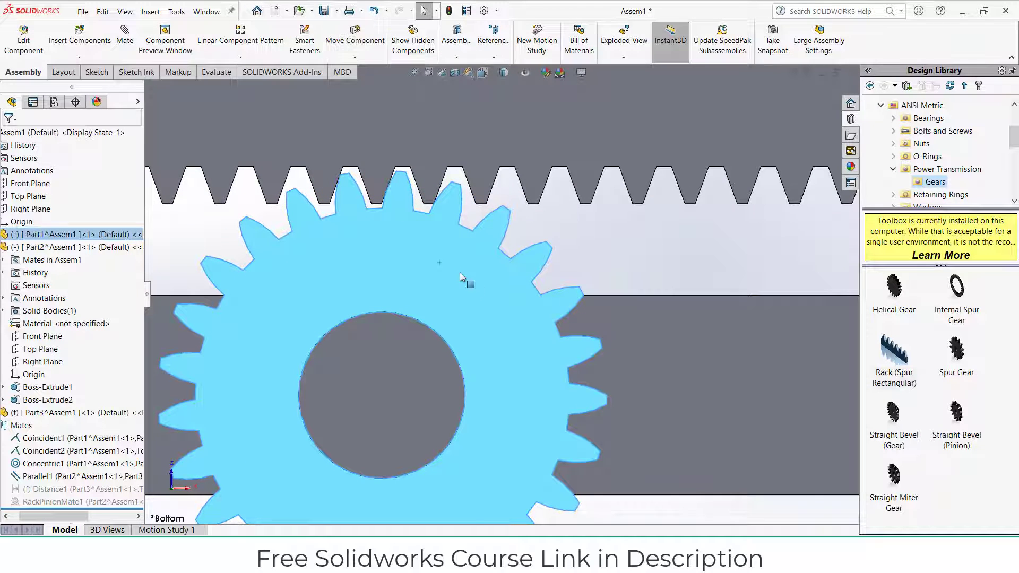
scroll(459, 273, "up", 3)
Unsuppress the rack and pinion mate and slide the rack to check that it drives the gear
right_click(75, 501)
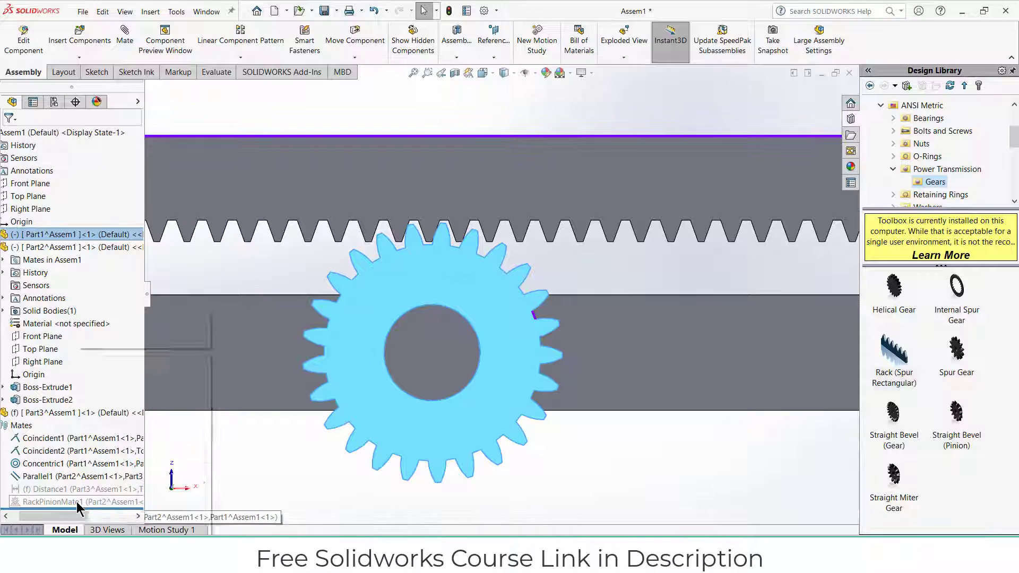
left_click(105, 324)
scroll(534, 241, "up", 5)
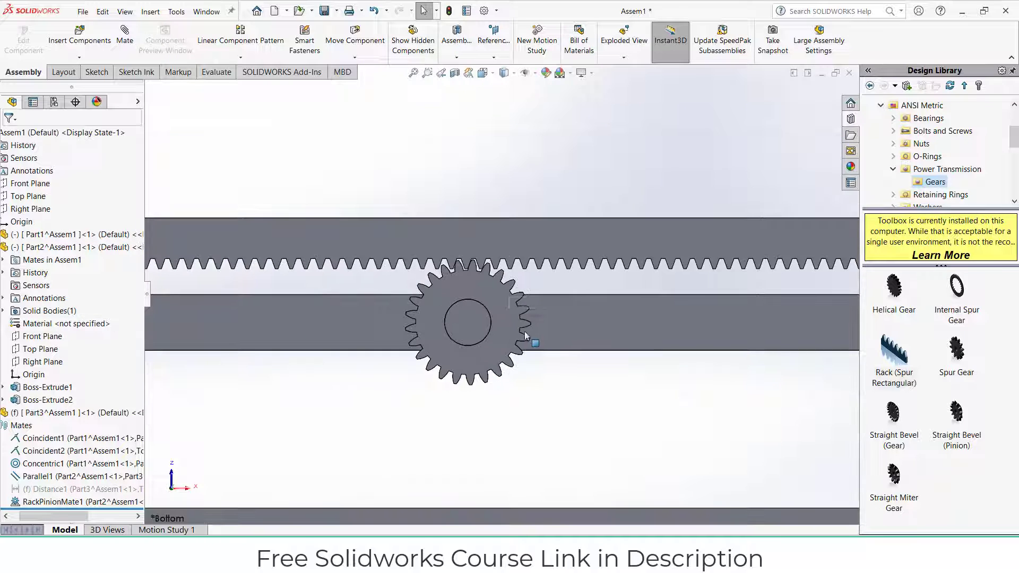
left_click_drag(536, 262, 533, 287)
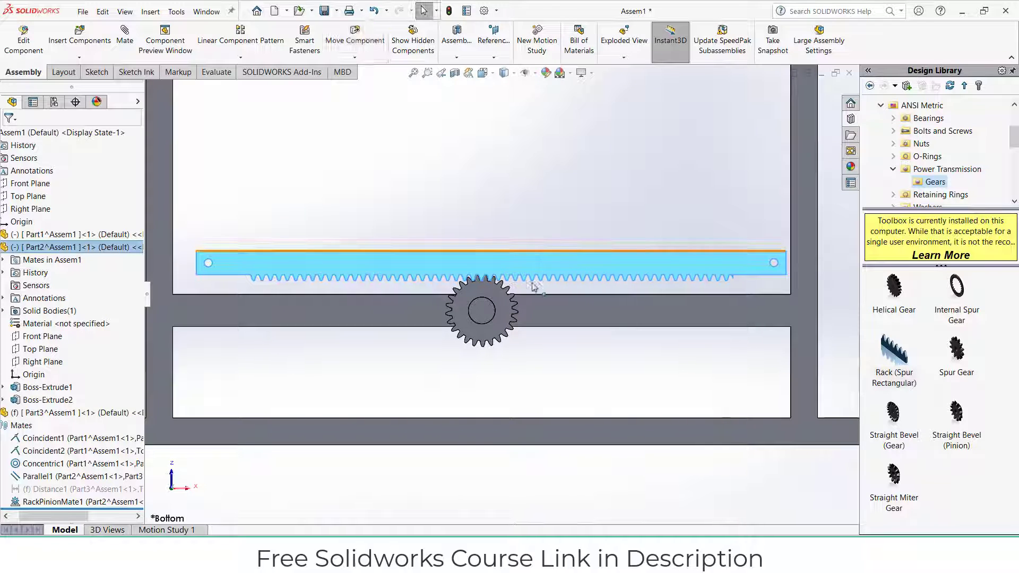
middle_click_drag(535, 334, 513, 325)
scroll(513, 326, "down", 4)
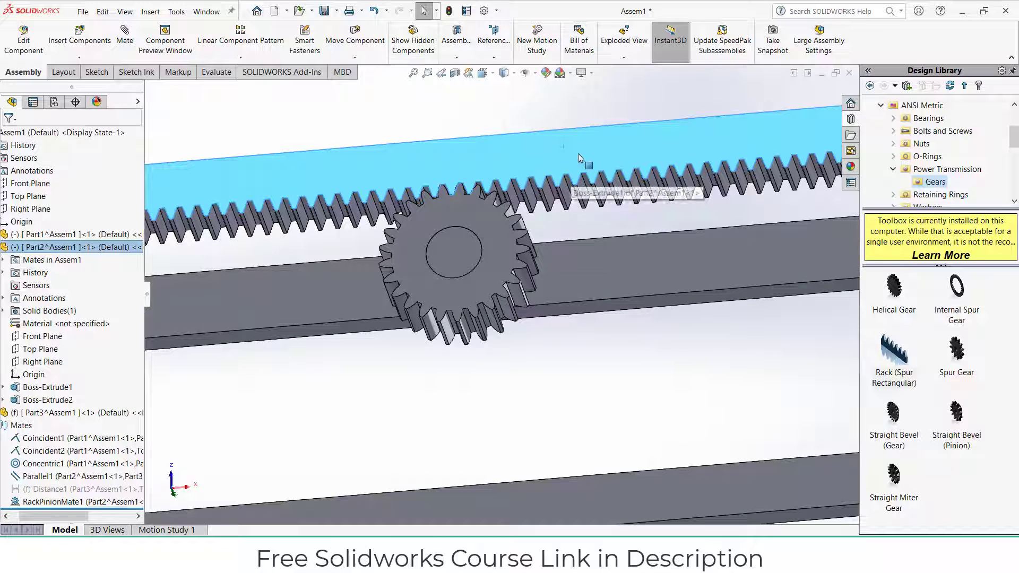
scroll(567, 188, "up", 2)
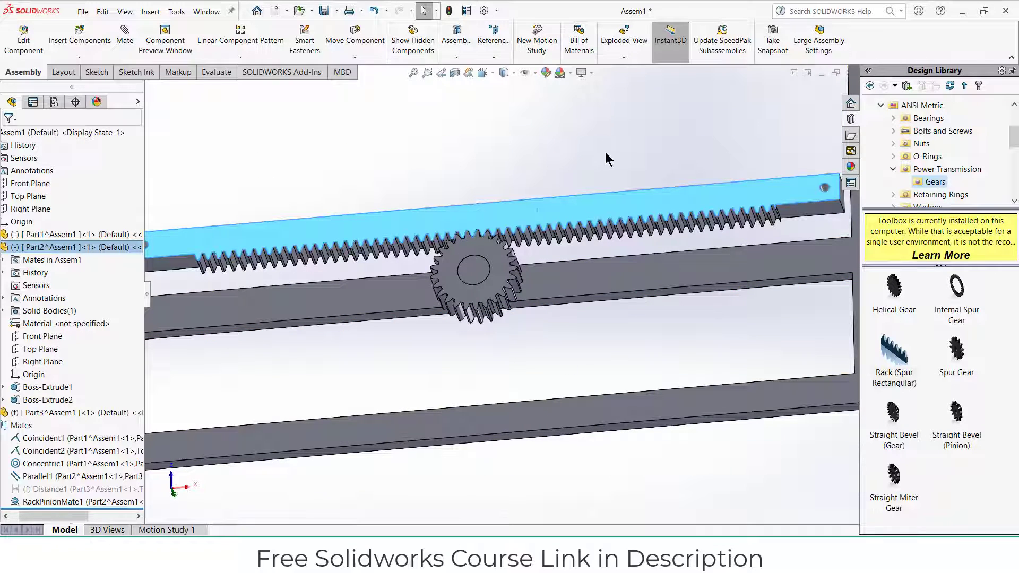
left_click(345, 126)
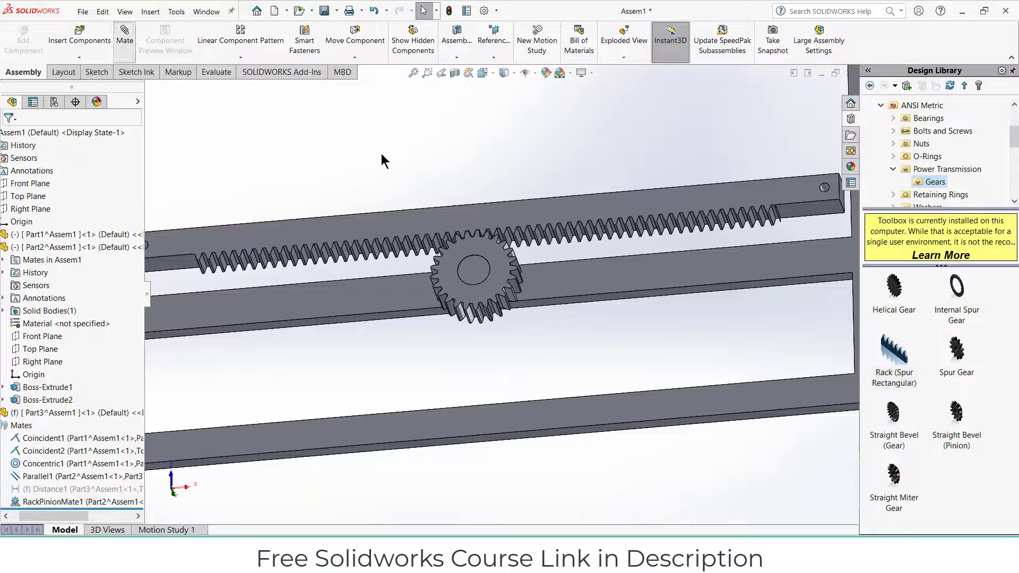
left_click(811, 215)
left_click(794, 276)
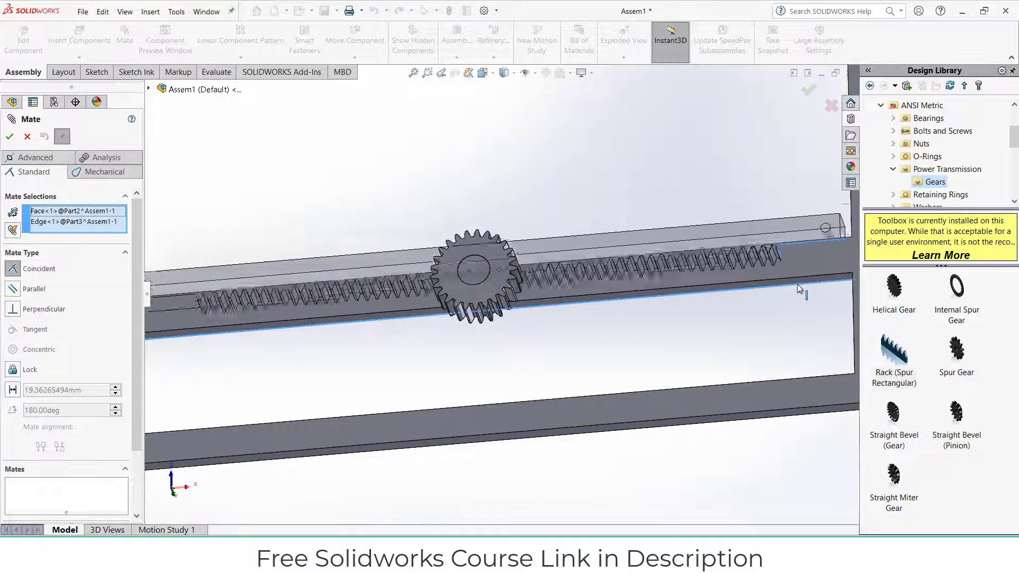
right_click(69, 222)
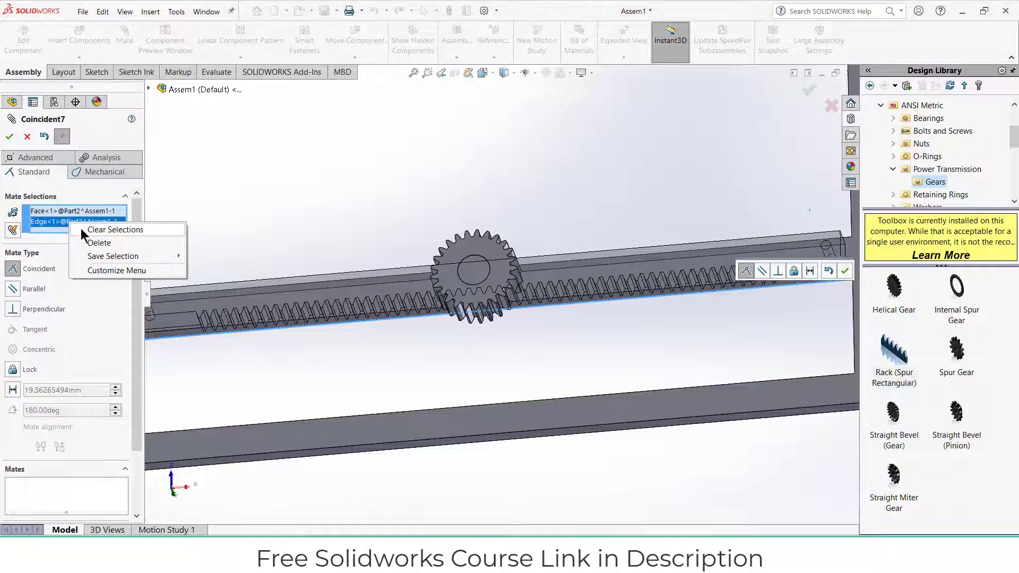
left_click(98, 243)
scroll(624, 298, "down", 5)
left_click(610, 302)
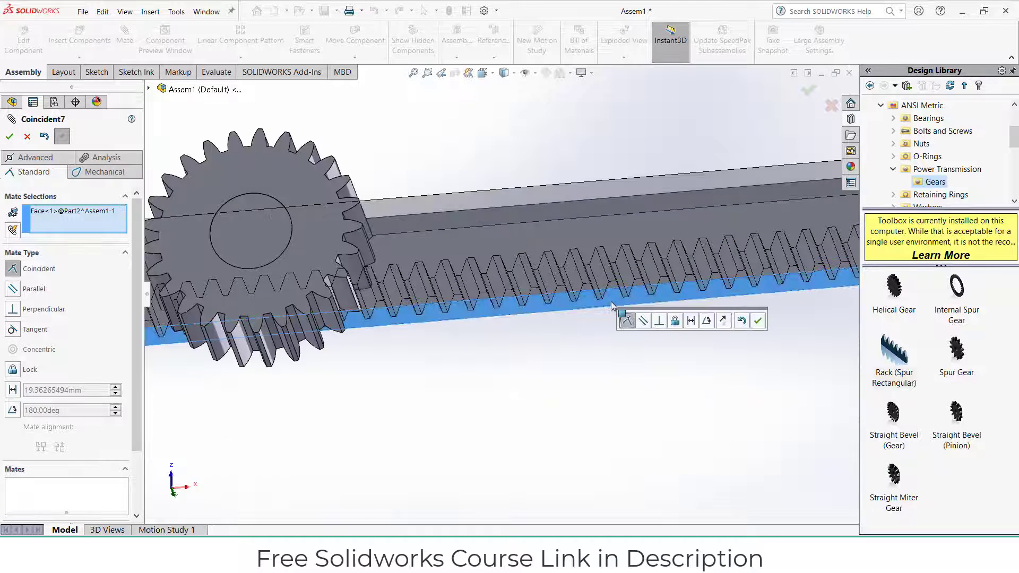
left_click(689, 321)
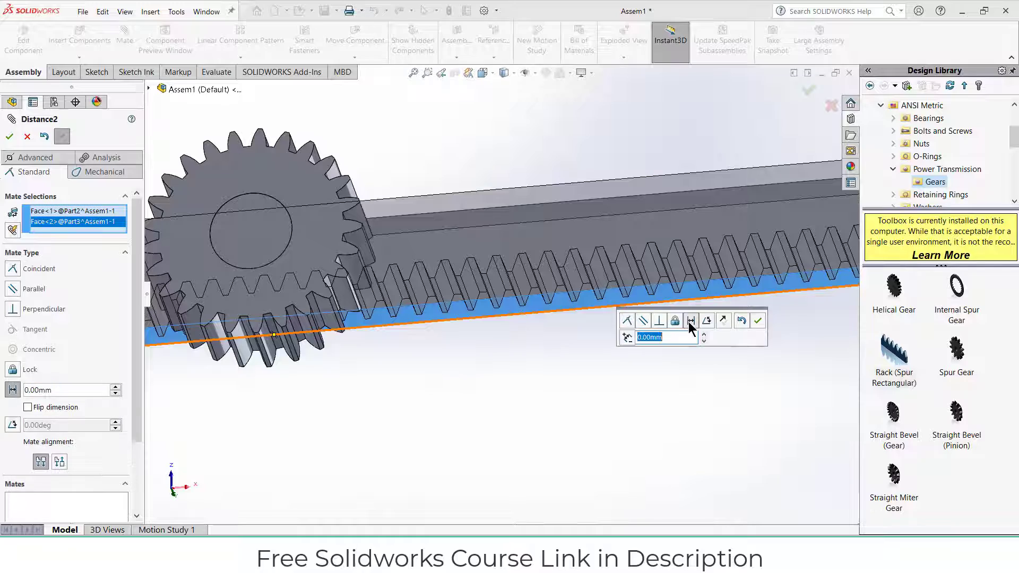
scroll(526, 334, "up", 3)
left_click(27, 136)
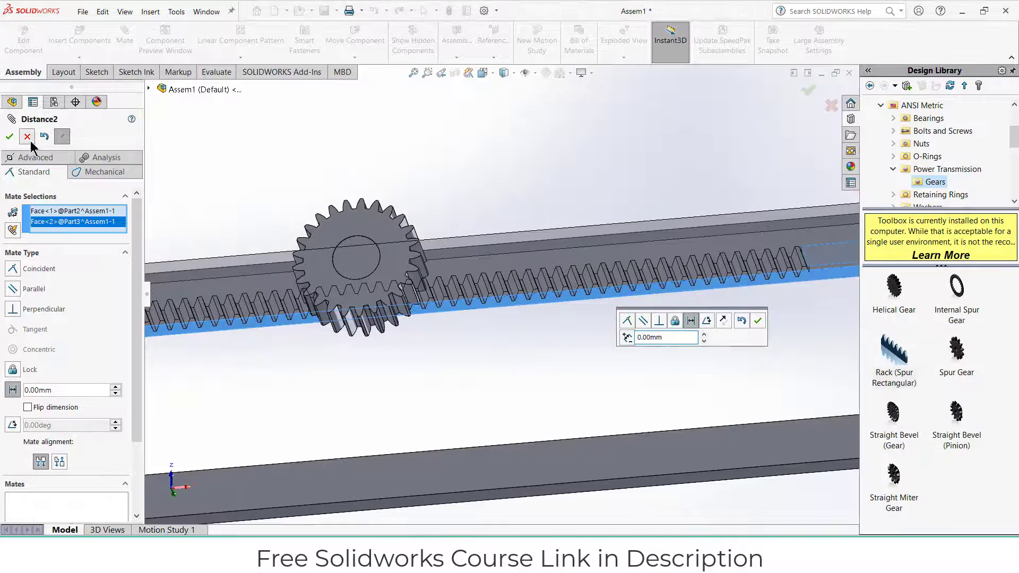
scroll(329, 260, "down", 2)
scroll(429, 350, "up", 5)
key("Escape")
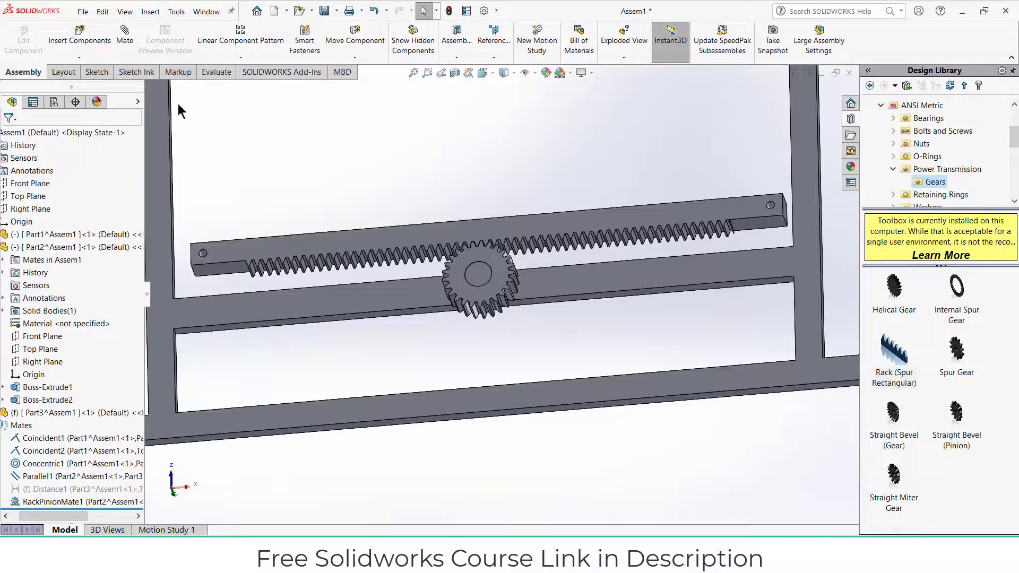
Add a distance mate of 19.36265494 mm between the rack's flat underside and the underside of the frame crossbar behind the gear
left_click(754, 222)
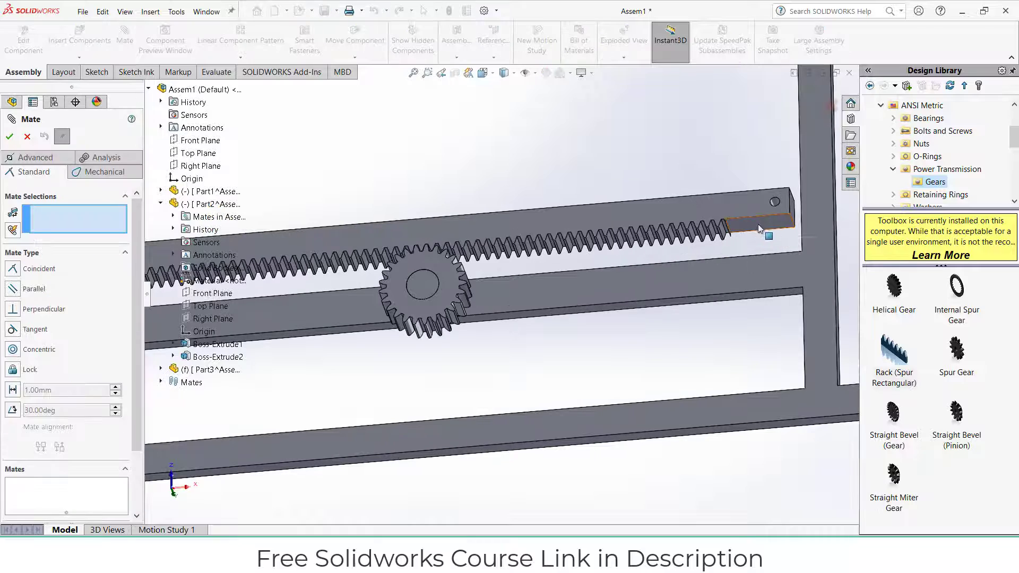
scroll(740, 276, "down", 2)
left_click(739, 302)
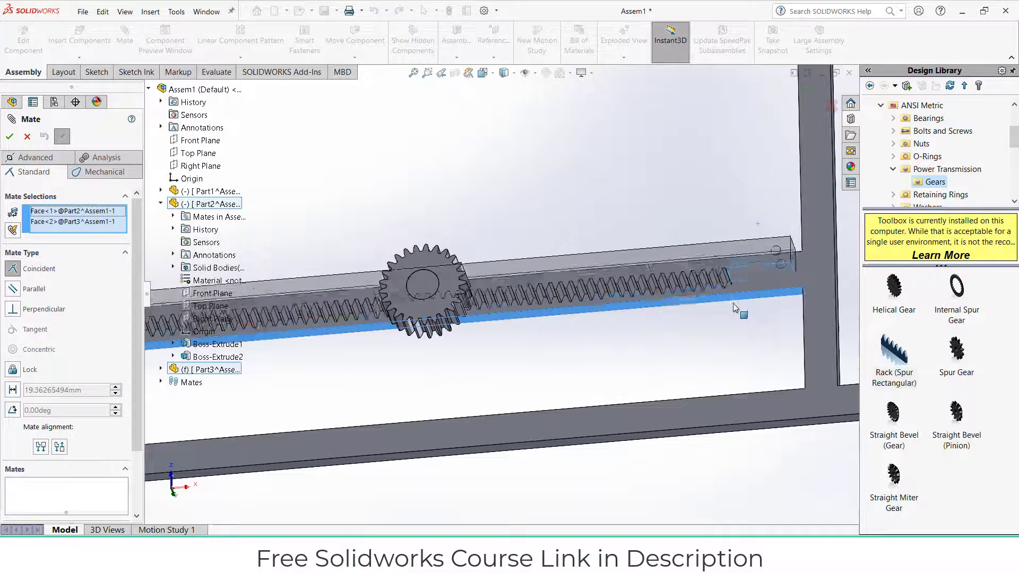
left_click(778, 326)
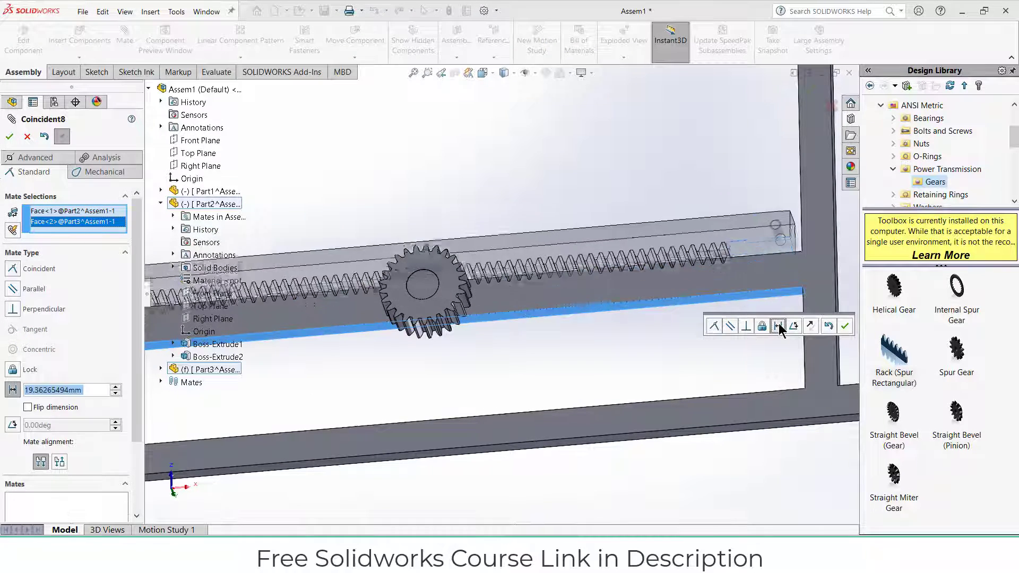
left_click(844, 327)
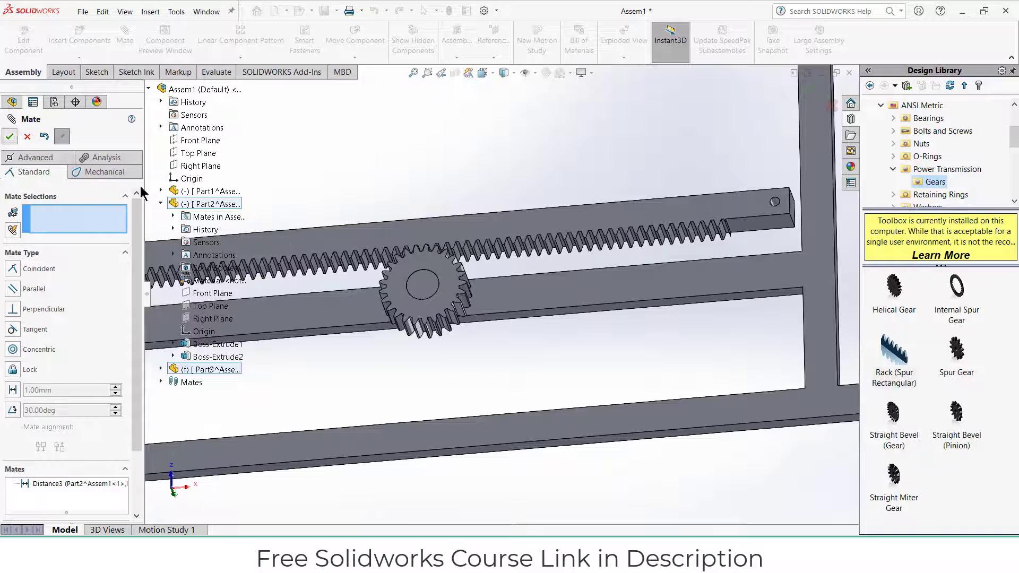
Slide the rack slightly along the crossbar to check that it still moves with the gear
scroll(409, 255, "up", 3)
mouse_move(456, 262)
left_mouse_down()
mouse_move(474, 264)
mouse_move(419, 271)
mouse_move(504, 264)
mouse_move(426, 274)
mouse_move(473, 266)
left_mouse_up()
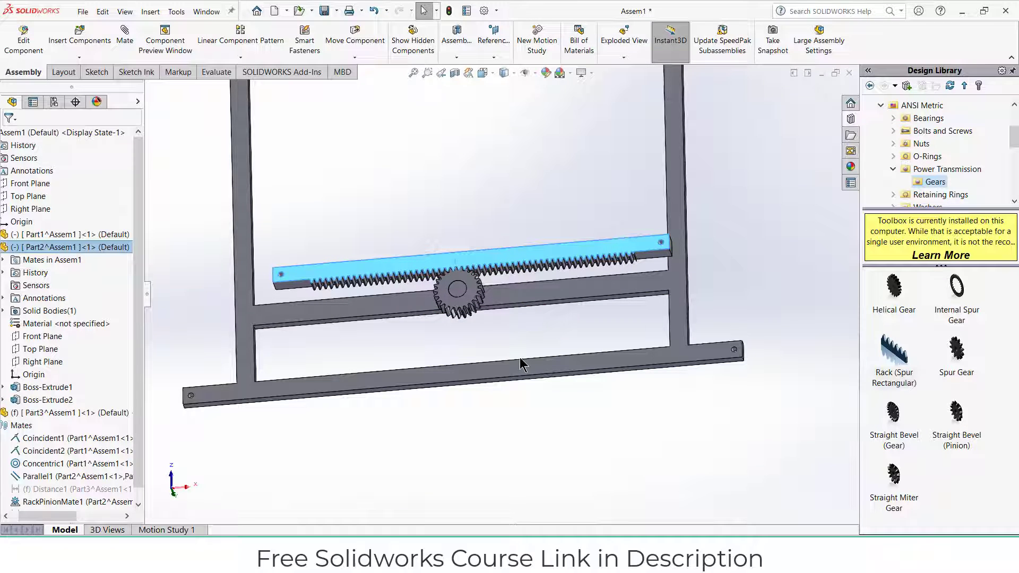
left_click(801, 272)
key("z")
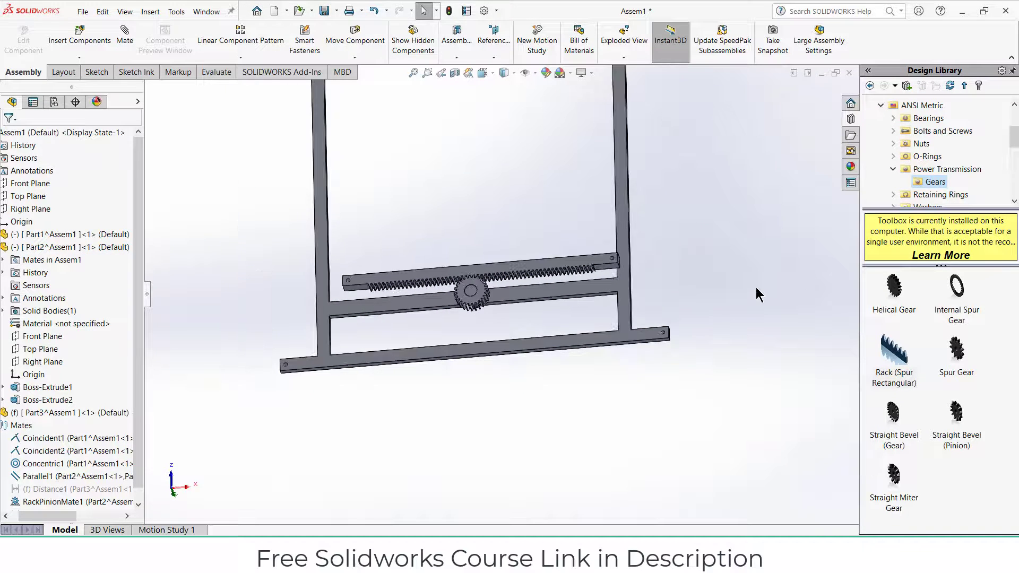
key("shift+z")
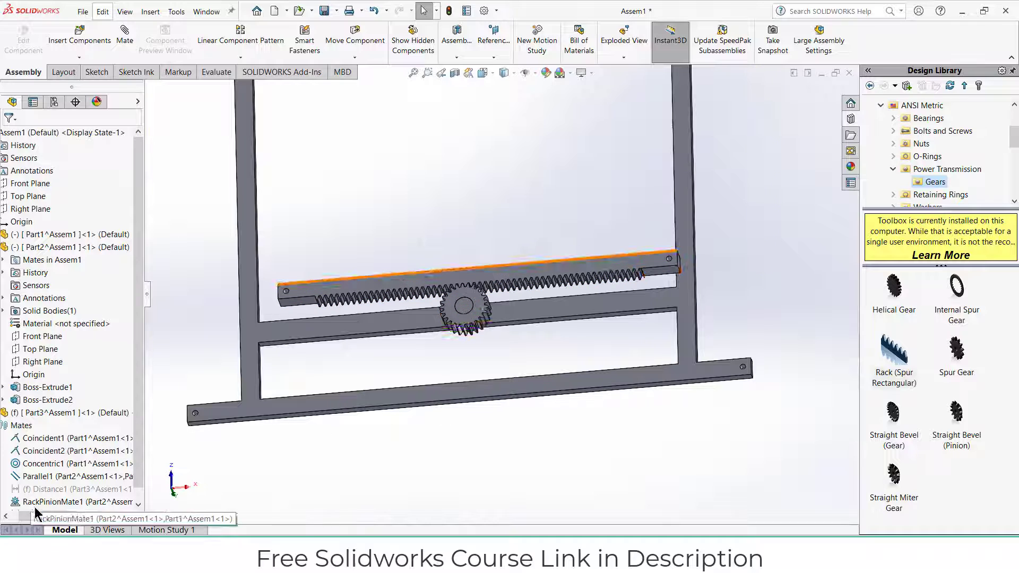
Collapse the rack part and the mates list in the assembly tree
left_click_drag(40, 515, 26, 514)
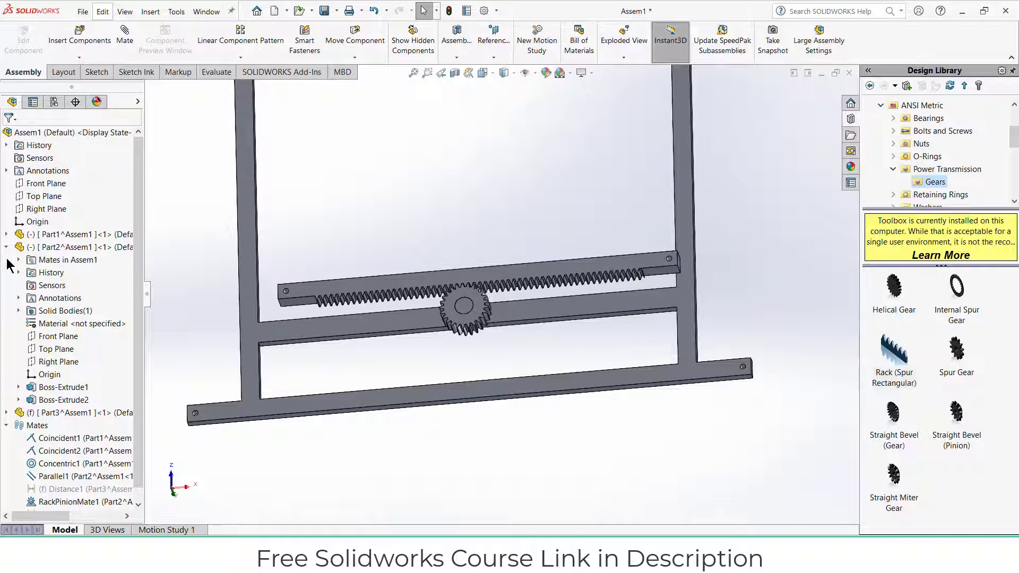
left_click(5, 248)
left_click(6, 273)
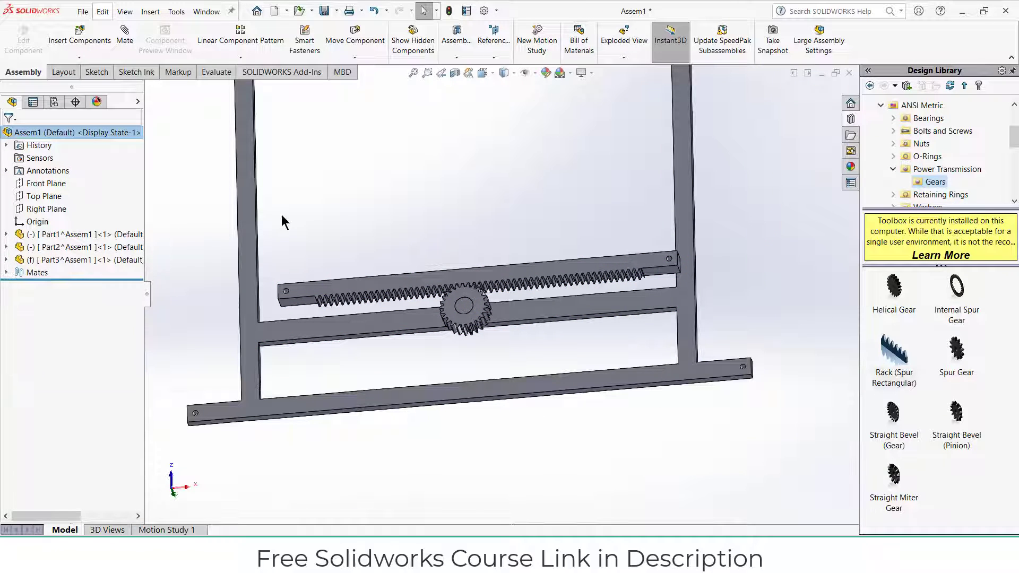
Insert a new part into the assembly and place its first sketch on the Top Plane
left_click(79, 57)
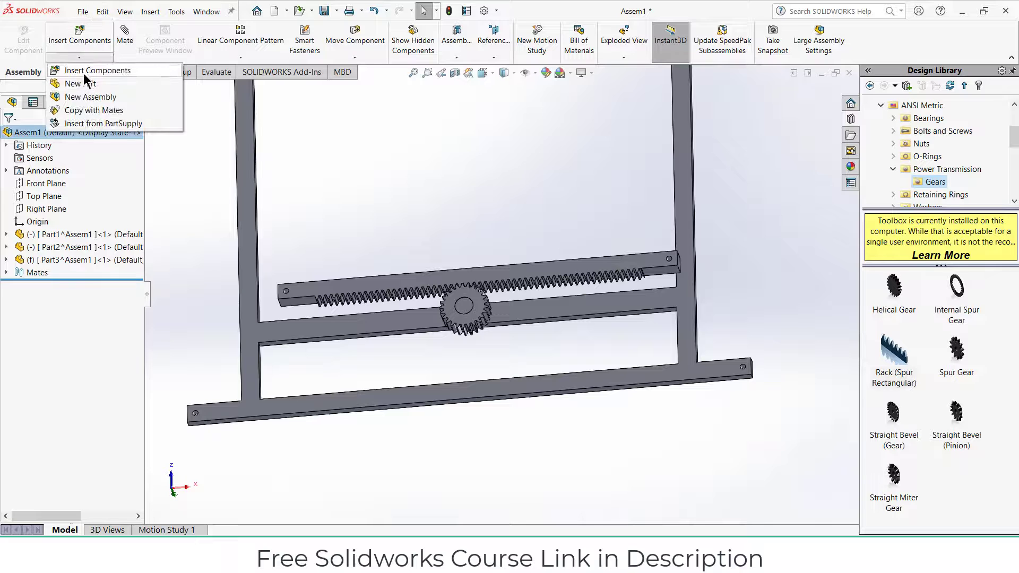
left_click(85, 84)
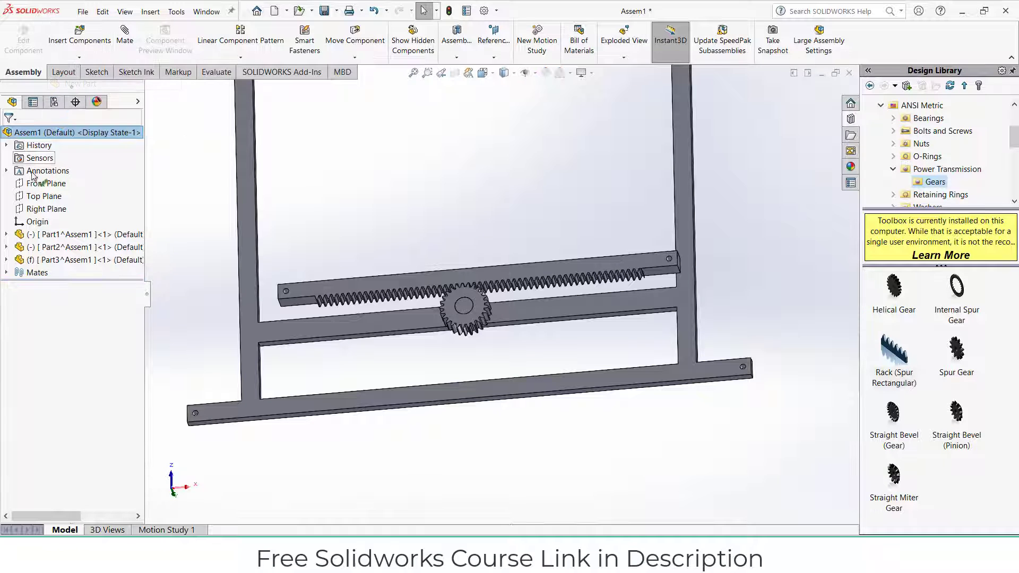
left_click(44, 196)
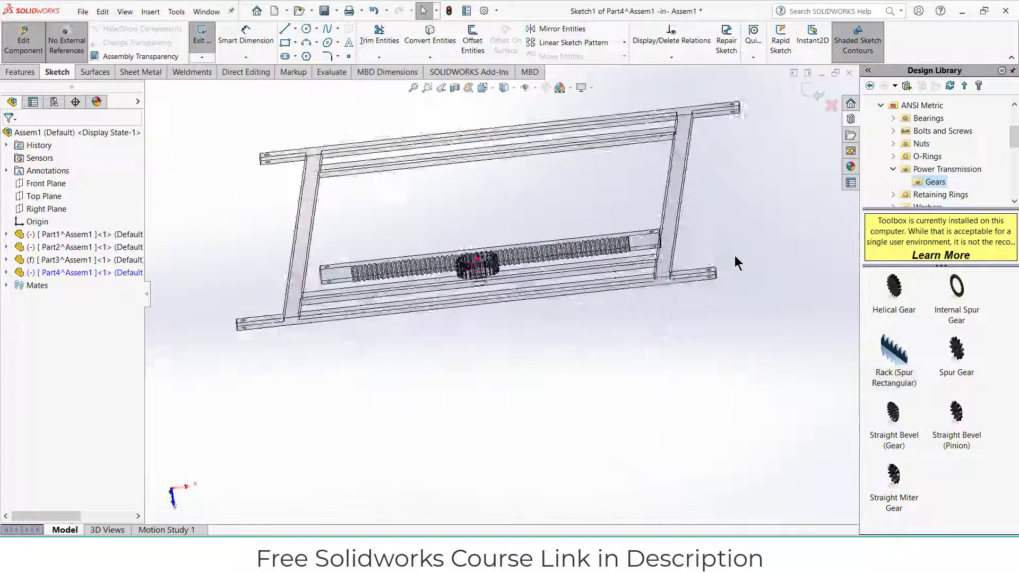
Sketch a horizontal line about 36 mm long outward from the centre of the hole at the end of the frame's outer bar
scroll(619, 164, "down", 8)
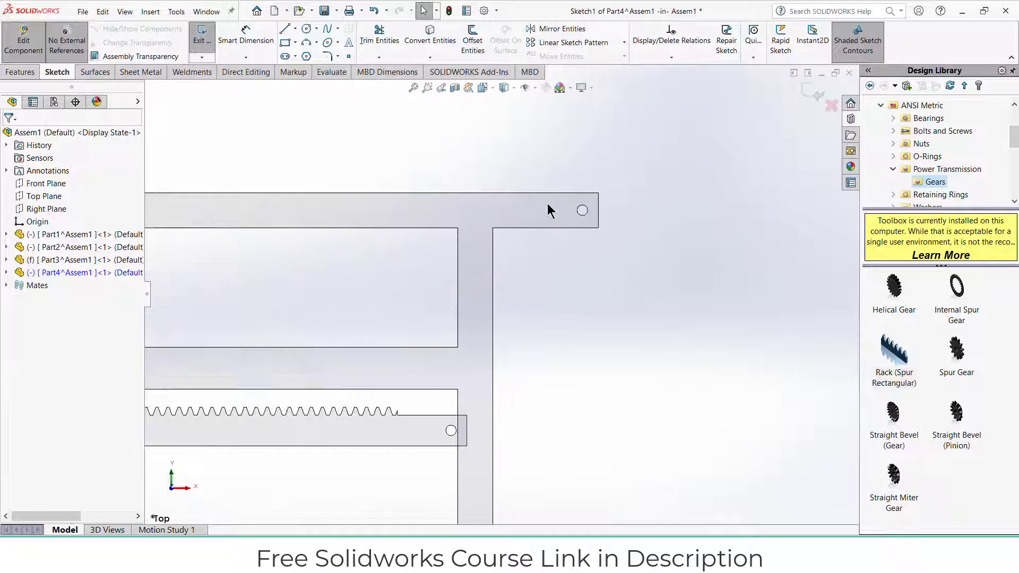
left_click(286, 30)
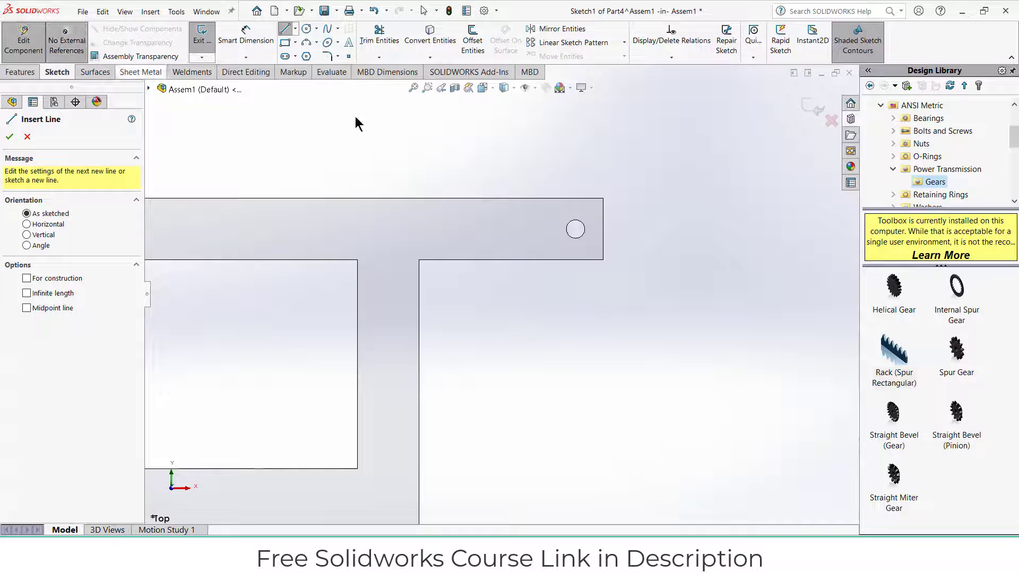
left_click(576, 230)
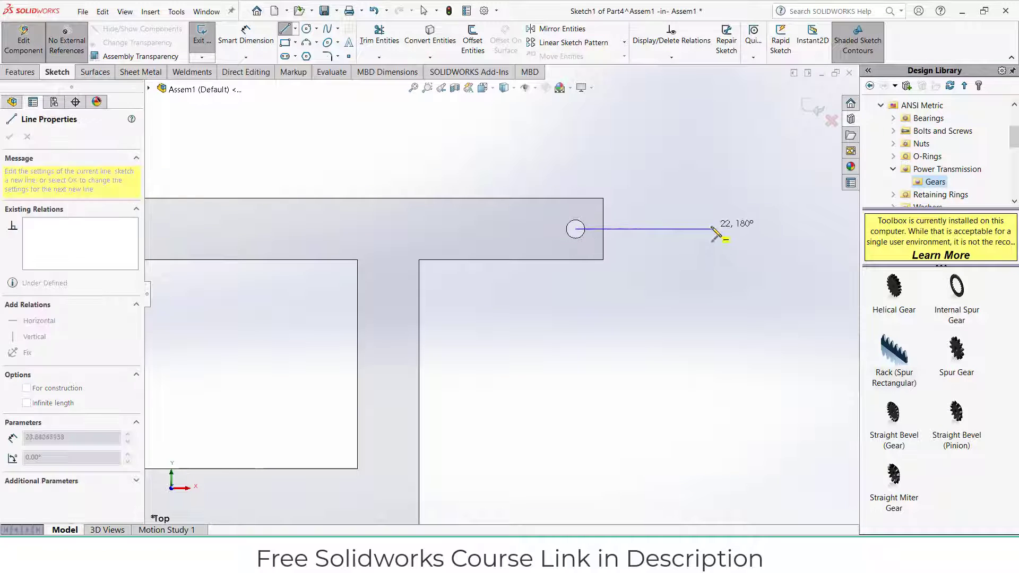
left_click(800, 229)
key("Escape")
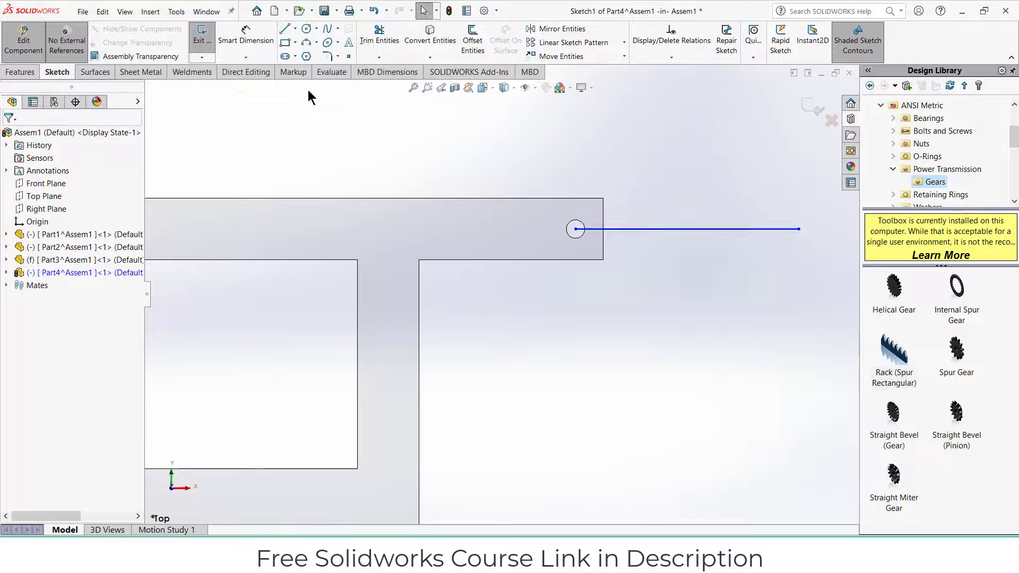
Sketch a vertical line about 35 mm long downward from the shared start point at the hole's centre
left_click(285, 30)
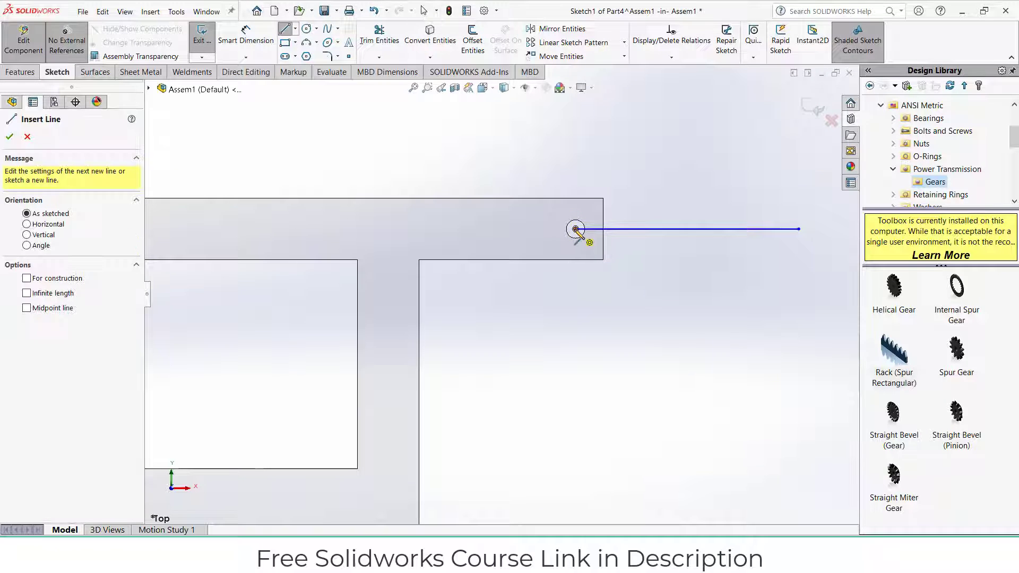
left_click(576, 229)
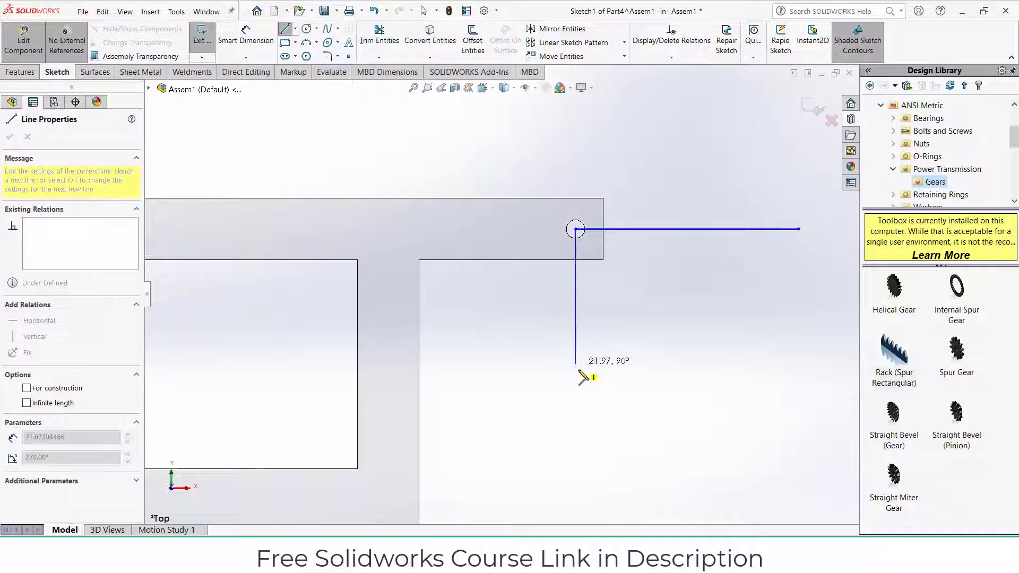
left_click(578, 453)
key("Escape")
Dimension both the horizontal and the vertical line to 35 mm
scroll(598, 428, "up", 3)
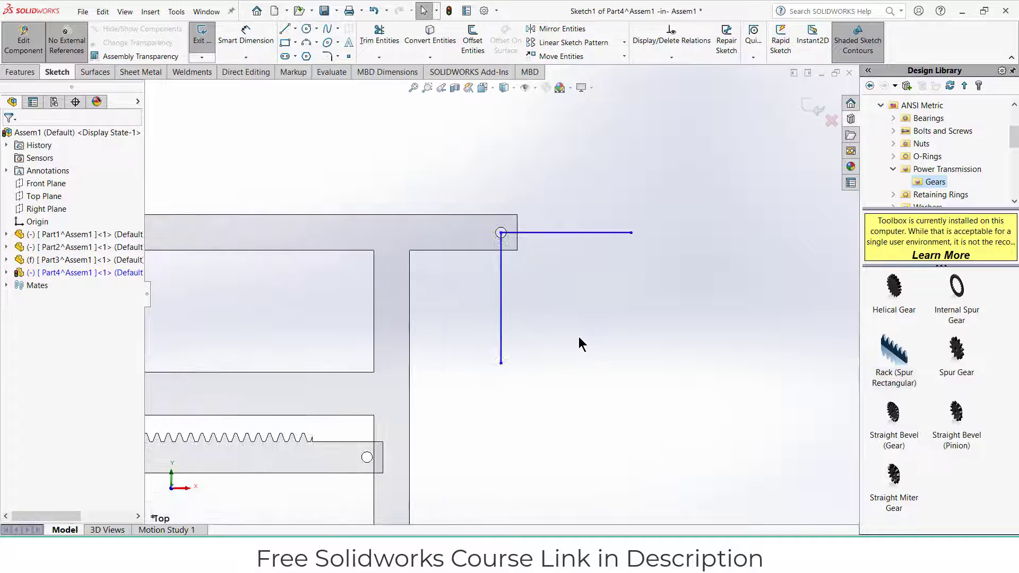
left_click(246, 34)
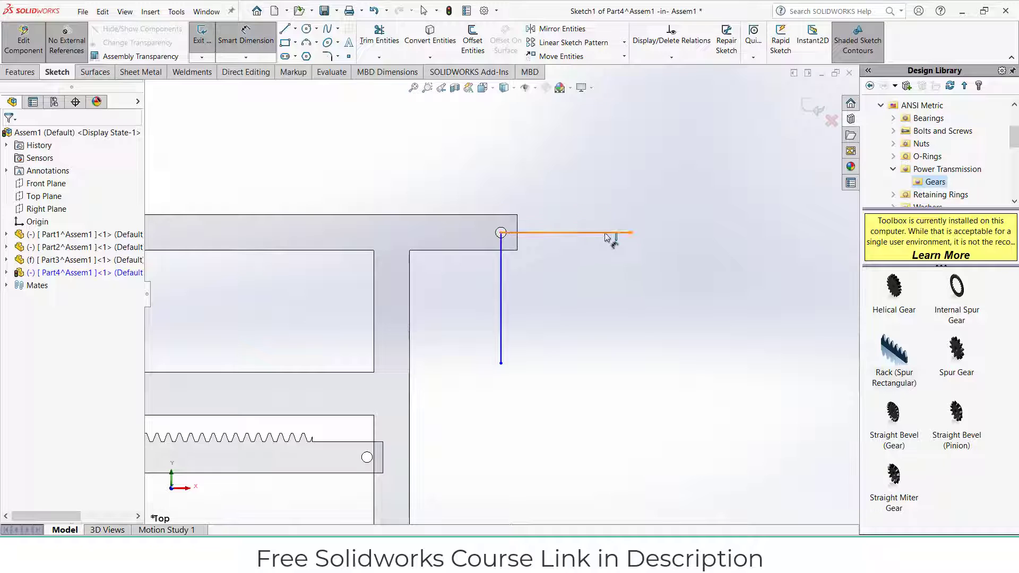
left_click(607, 232)
left_click(602, 206)
type("35")
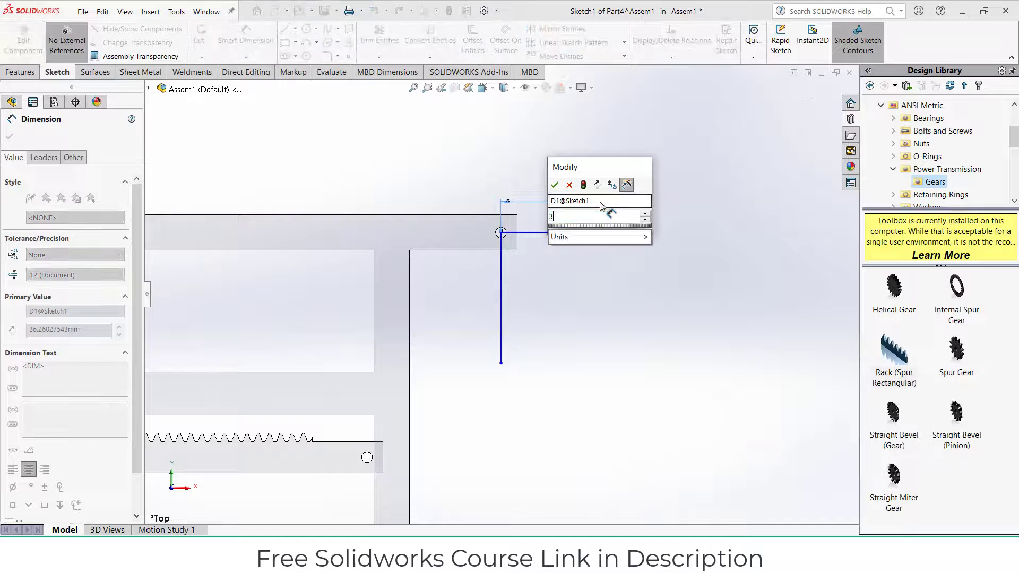
key("Return")
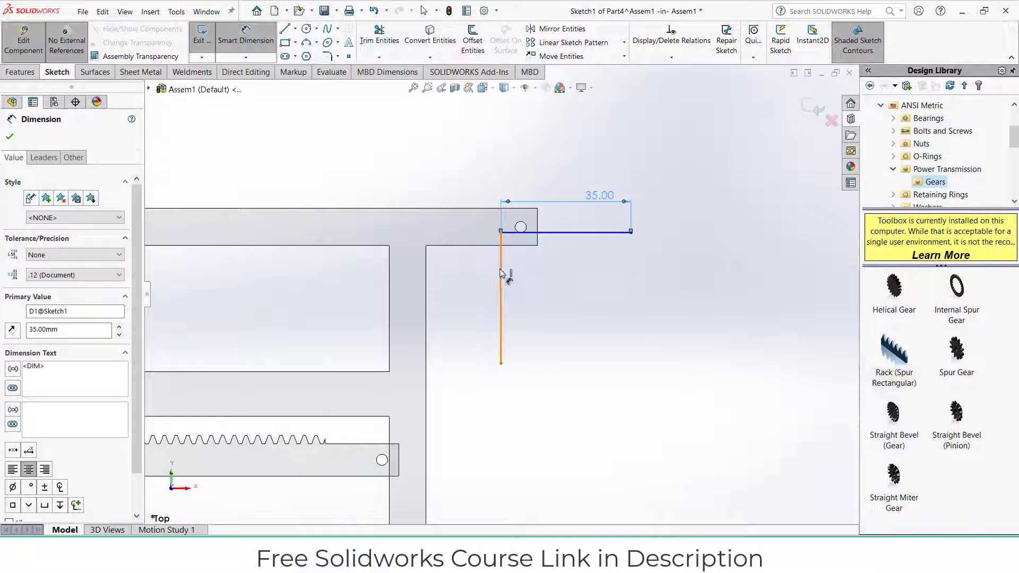
left_click(501, 274)
left_click(489, 274)
type("35")
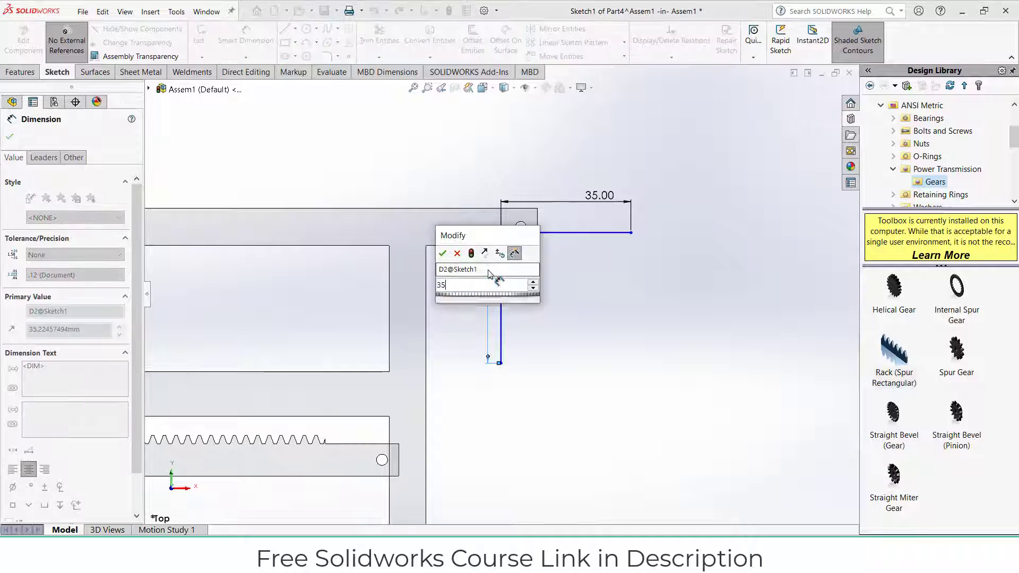
key("Return")
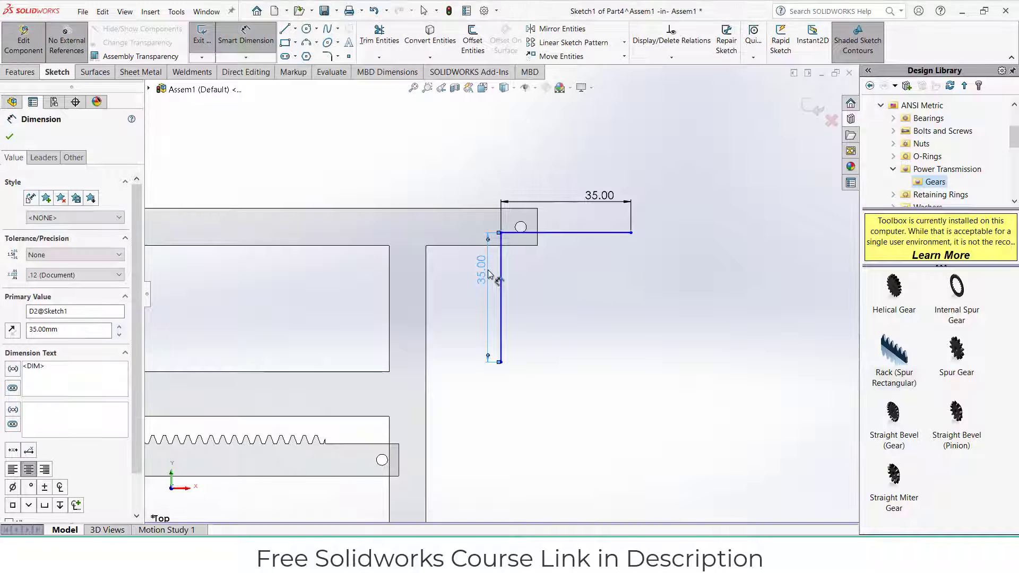
Offset both 35 mm lines 4 mm to both sides with arc end caps, converting the base lines to construction geometry
left_click(10, 73)
left_click(57, 72)
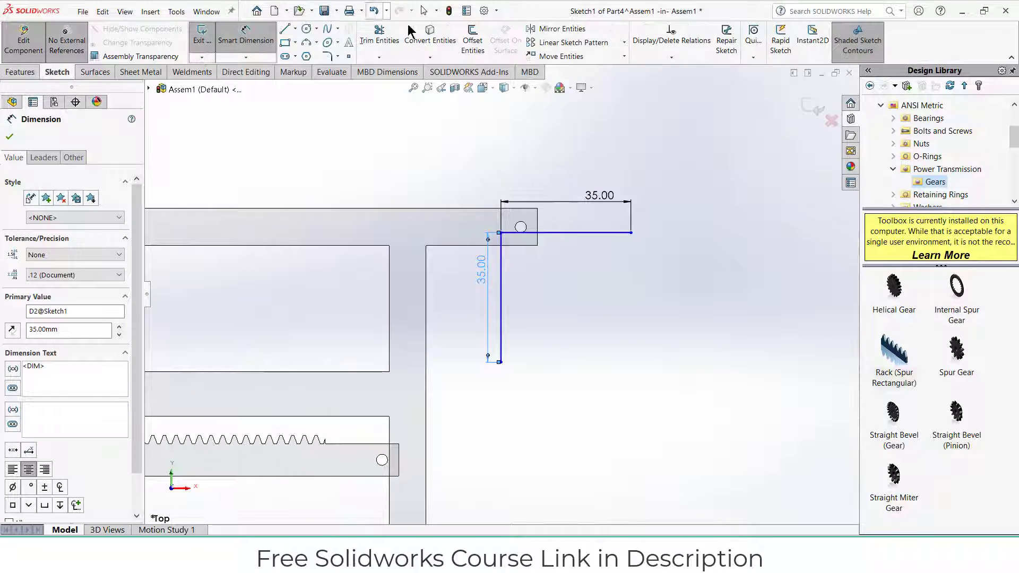
left_click(473, 40)
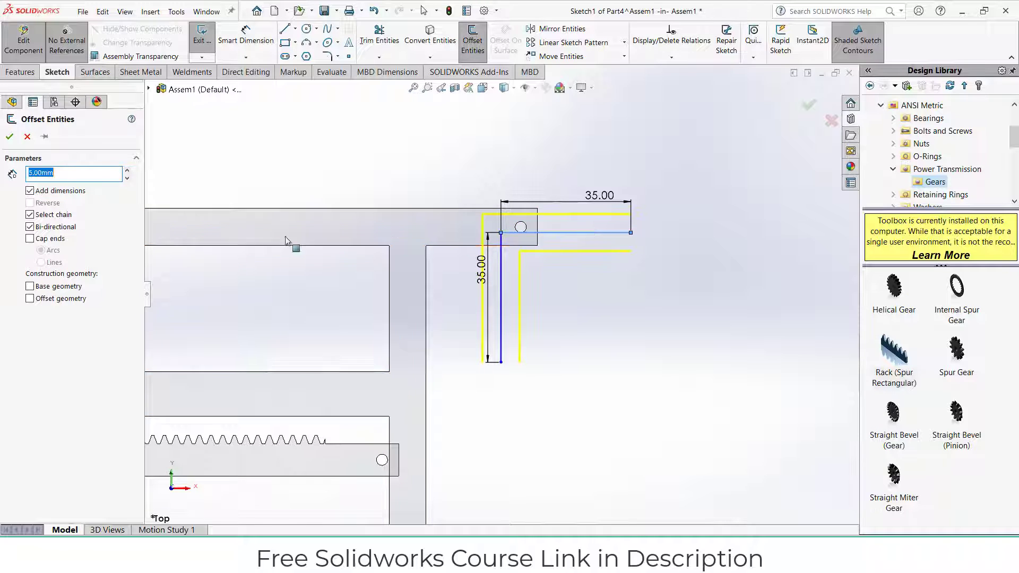
left_click(30, 239)
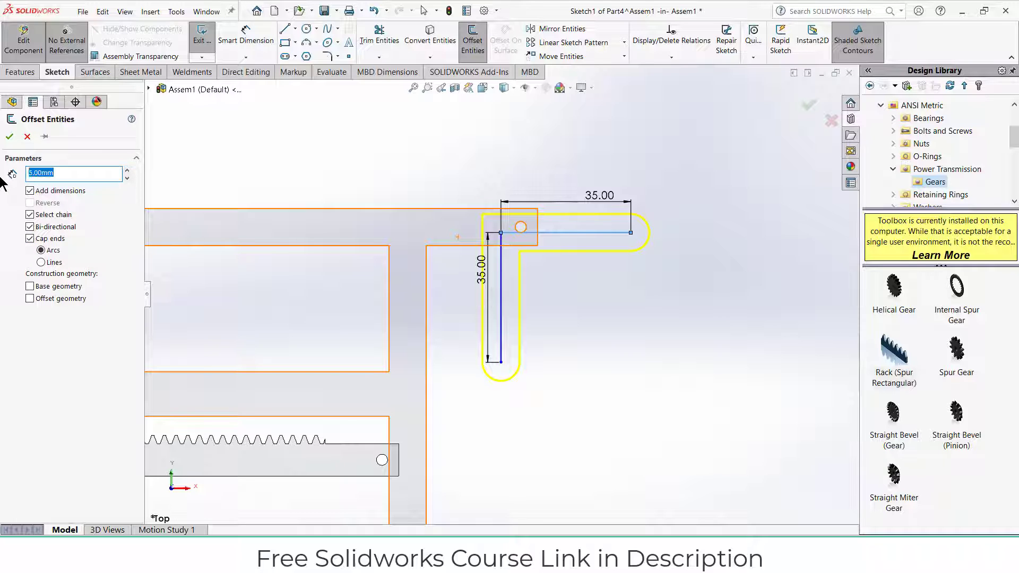
type("4")
key("Return")
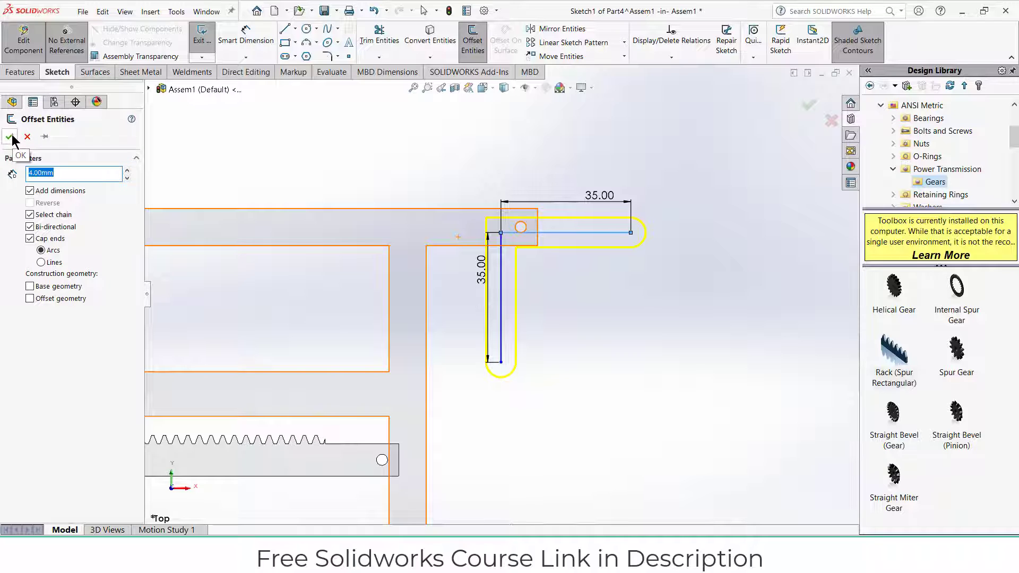
left_click(30, 286)
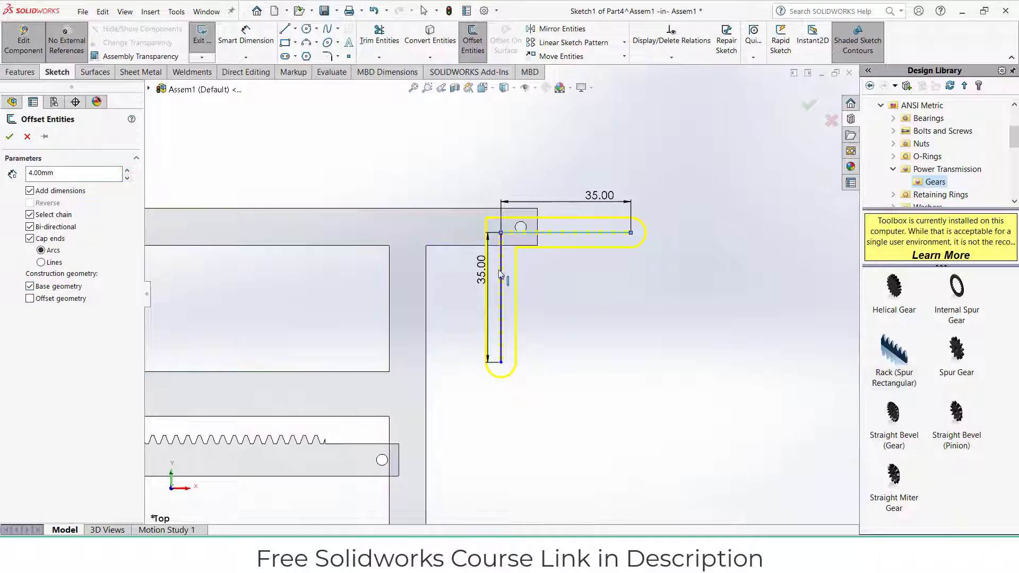
left_click(9, 136)
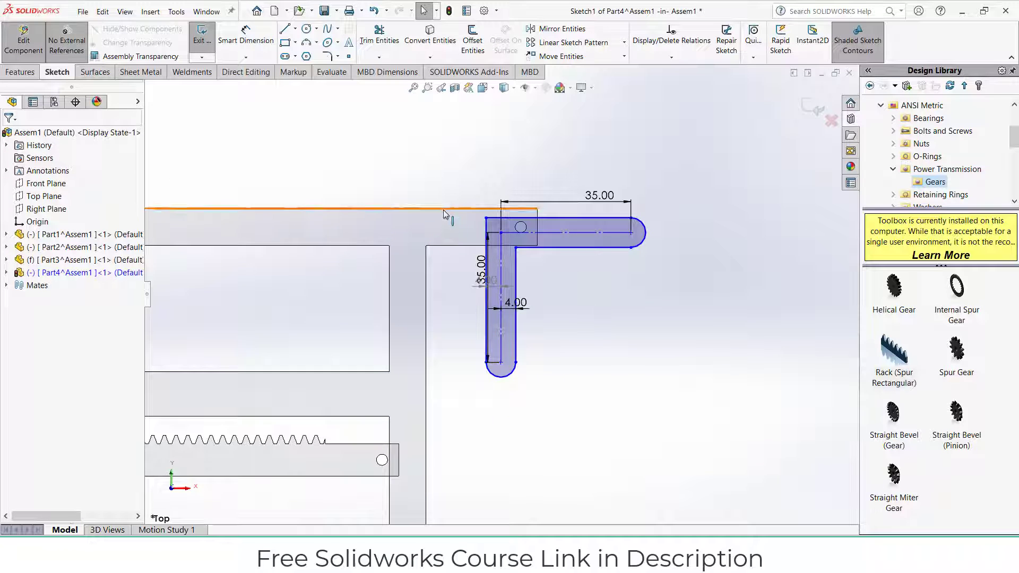
Sketch a circle centred on the corner where the L's two centrelines meet and set its diameter to 3 mm
scroll(445, 201, "down", 3)
left_click(306, 29)
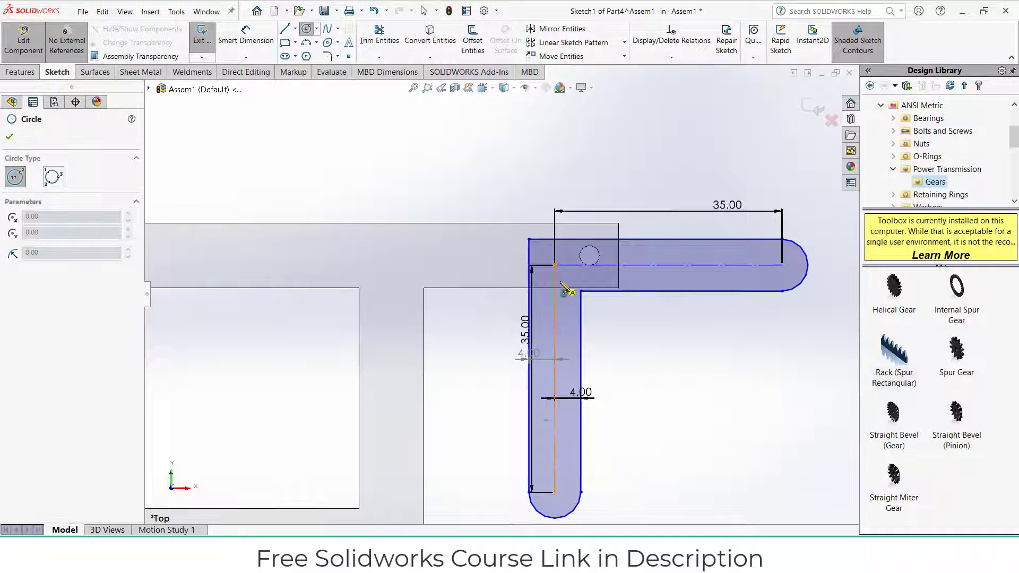
scroll(571, 281, "down", 4)
left_click(533, 251)
left_click(548, 263)
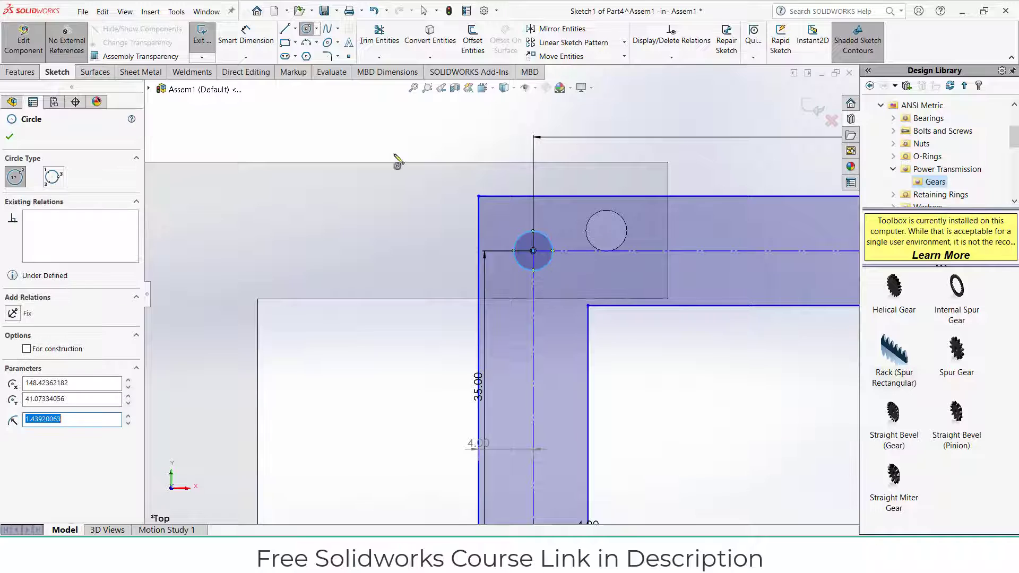
left_click(260, 39)
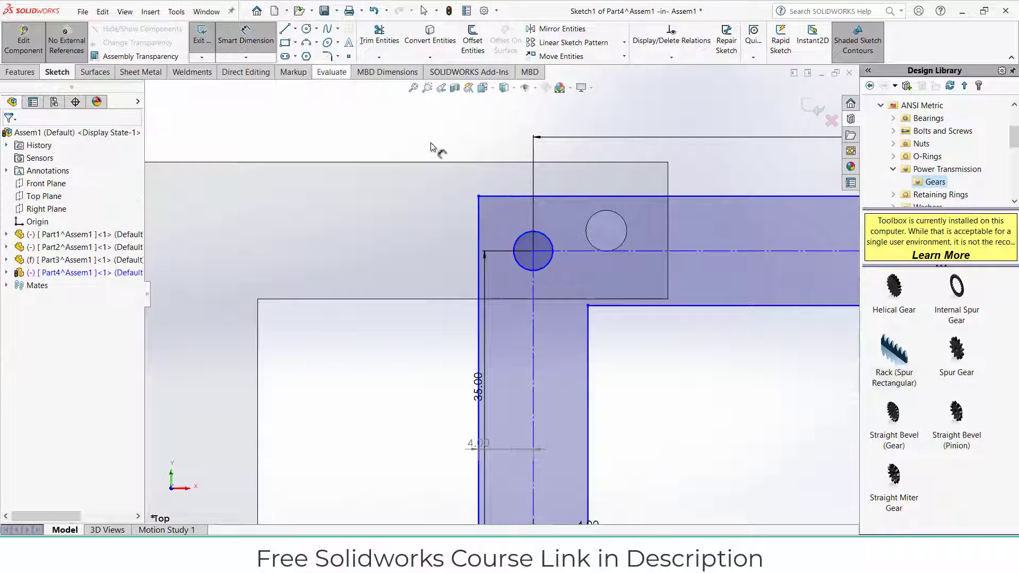
left_click(549, 241)
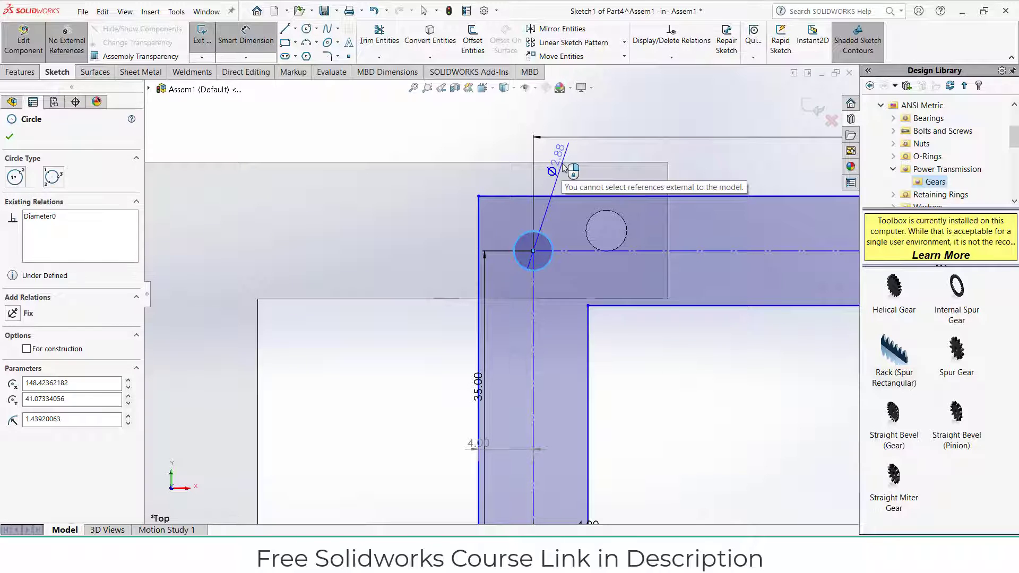
left_click(573, 121)
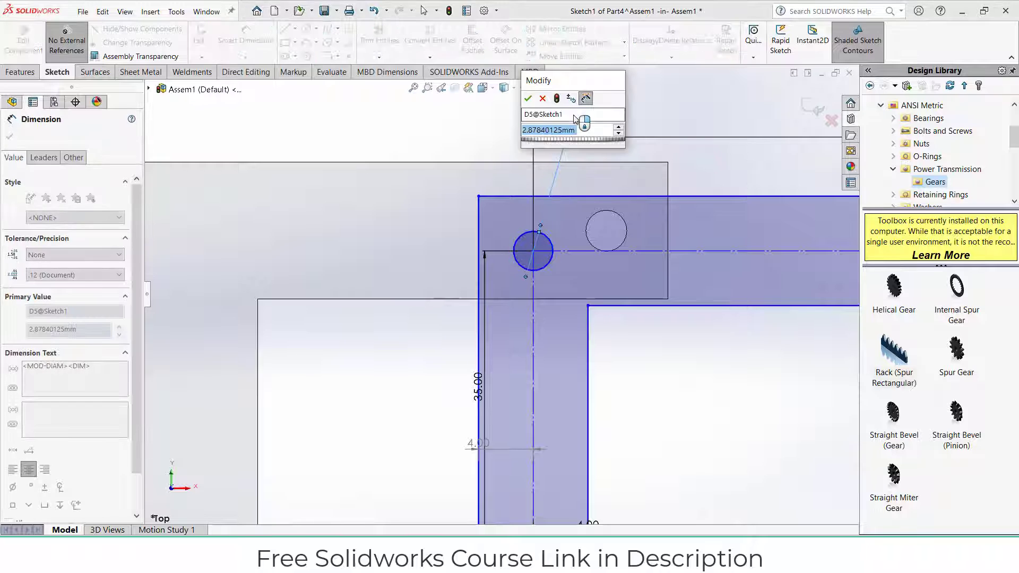
key("Return")
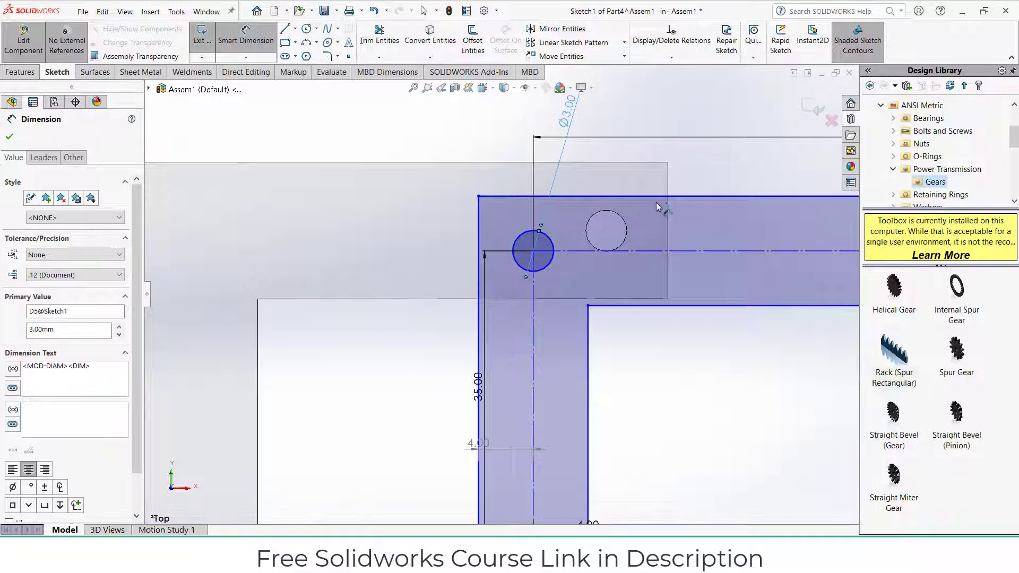
Sketch a circle centred on the lower end of the vertical arm's centreline and set its diameter to 3 mm
scroll(664, 244, "up", 3)
scroll(671, 285, "up", 2)
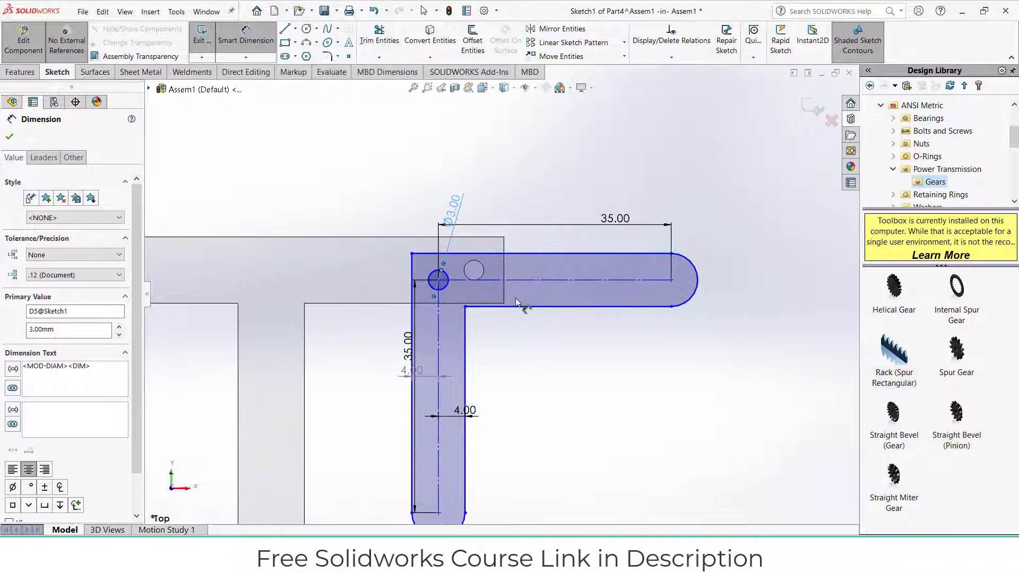
scroll(512, 299, "up", 2)
scroll(461, 428, "down", 2)
left_click(309, 28)
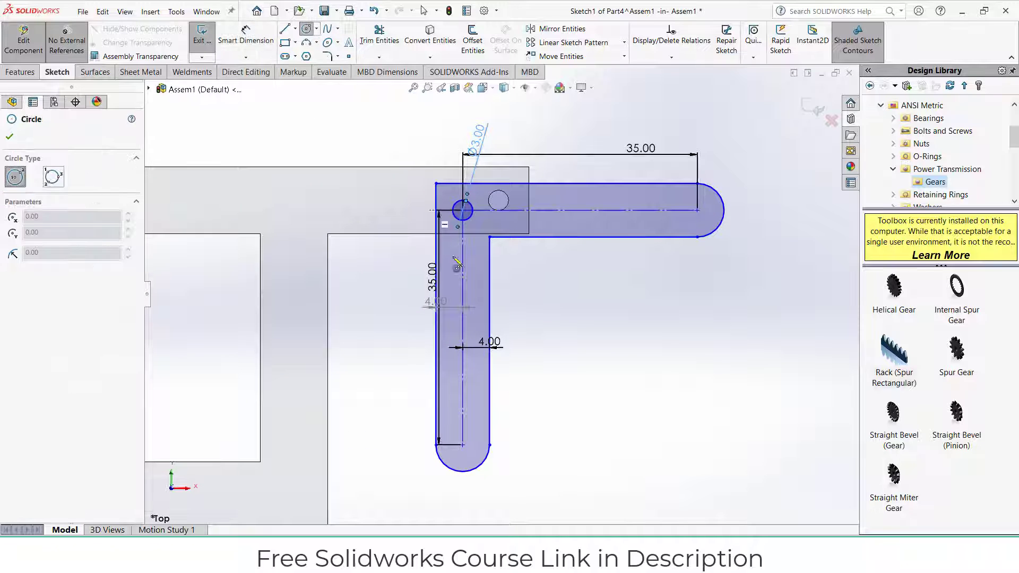
left_click(462, 444)
left_click(473, 453)
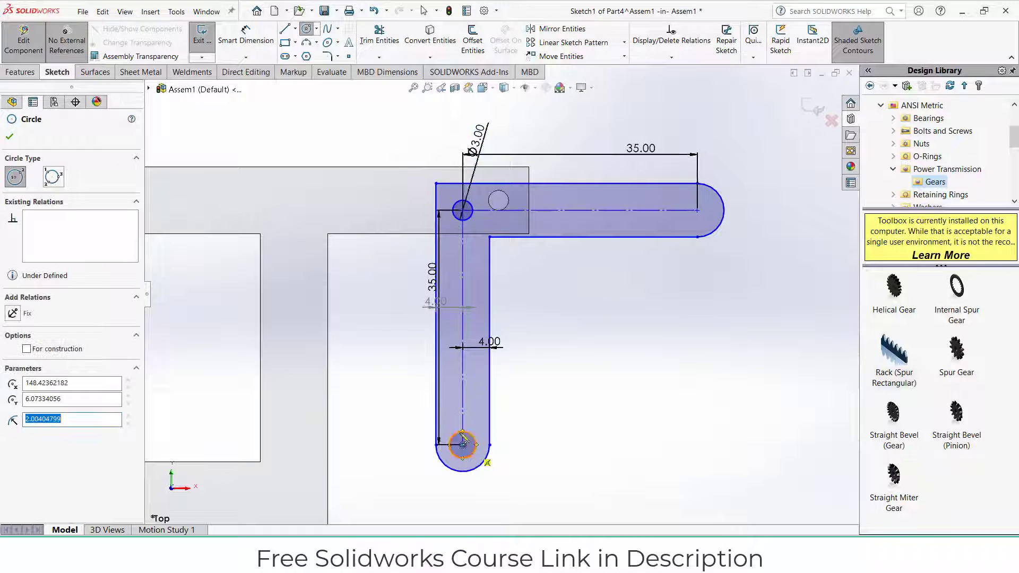
left_click(255, 46)
left_click(475, 441)
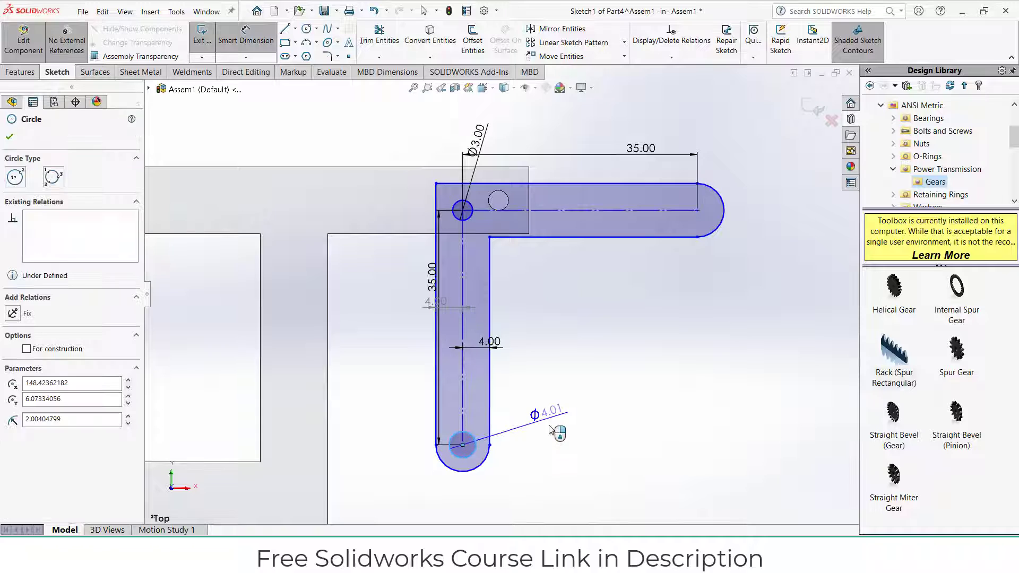
left_click(552, 427)
type("3")
key("Return")
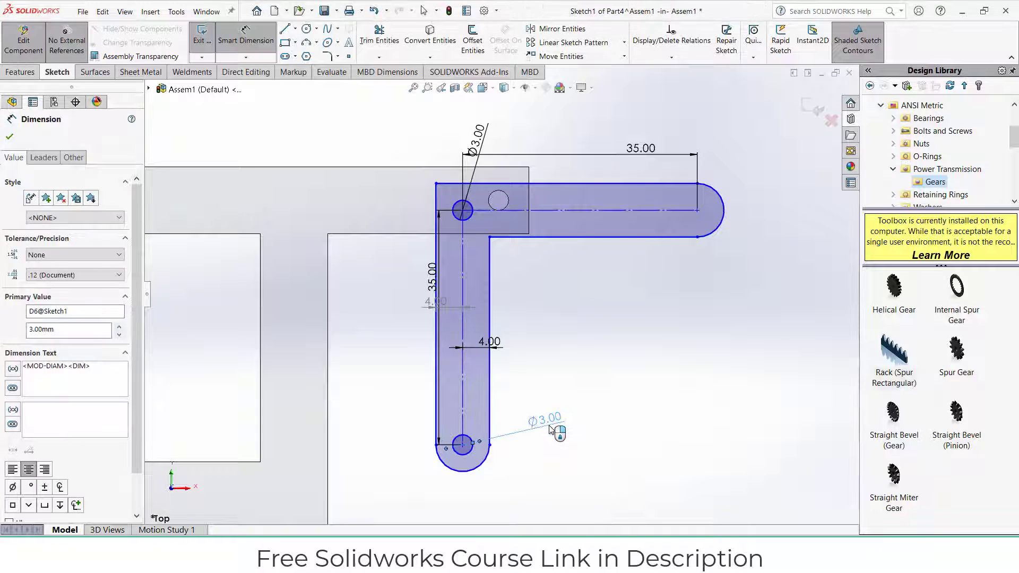
Sketch a circle centred on the outer end of the horizontal arm's centreline and set its diameter to 3 mm
scroll(653, 303, "down", 3)
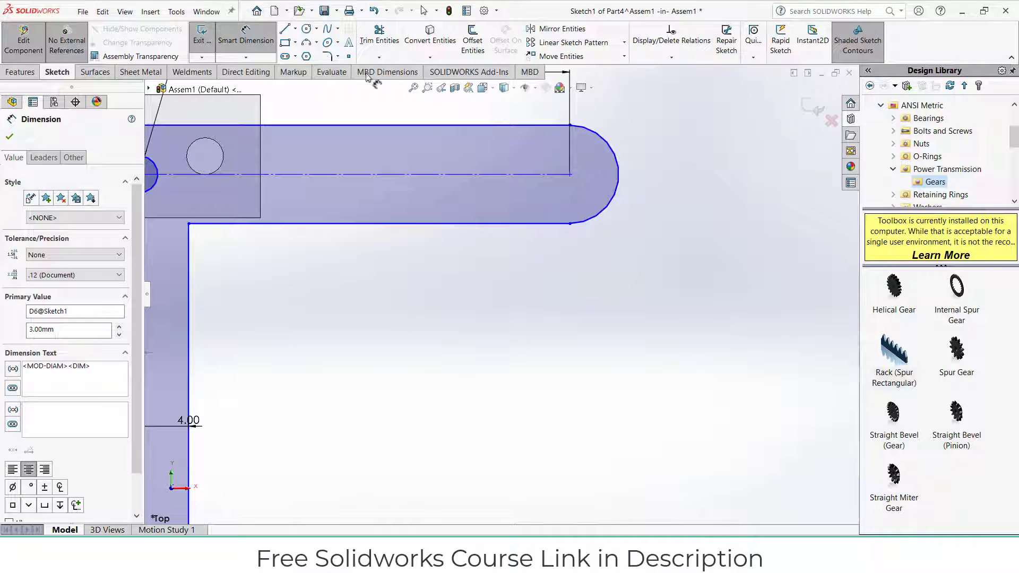
left_click(311, 29)
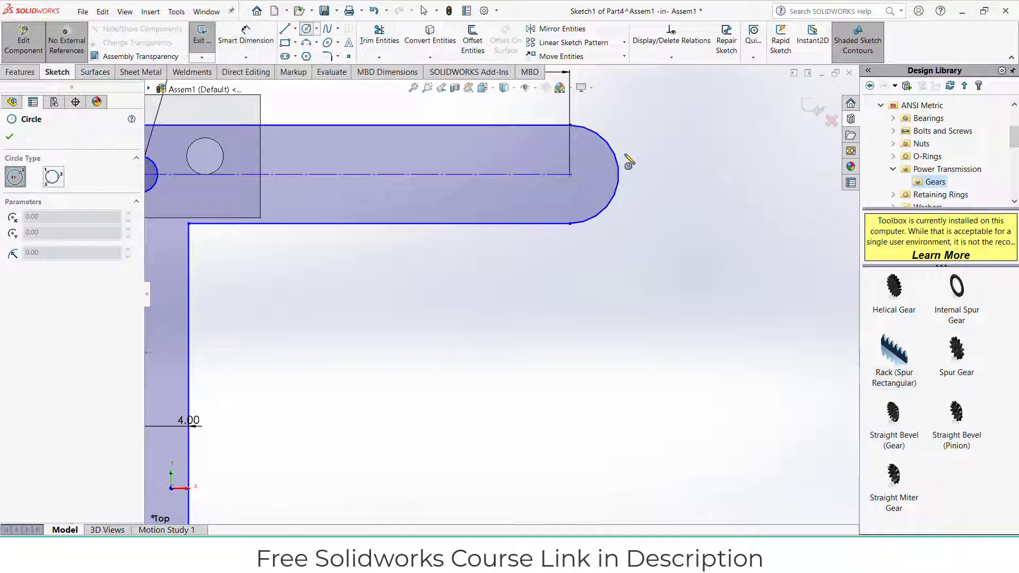
left_click(571, 175)
left_click(586, 189)
left_click(246, 40)
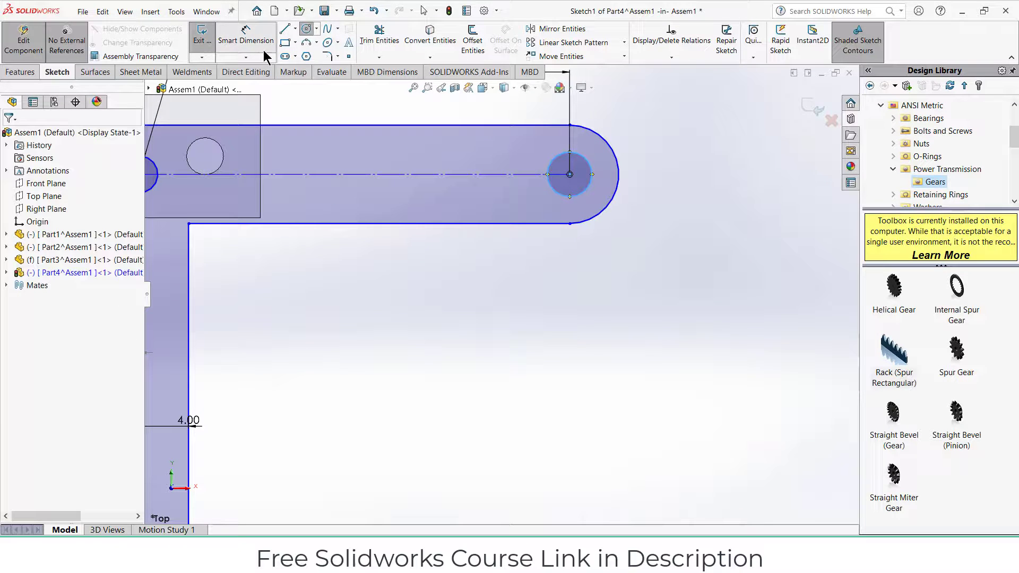
left_click(557, 160)
left_click(670, 167)
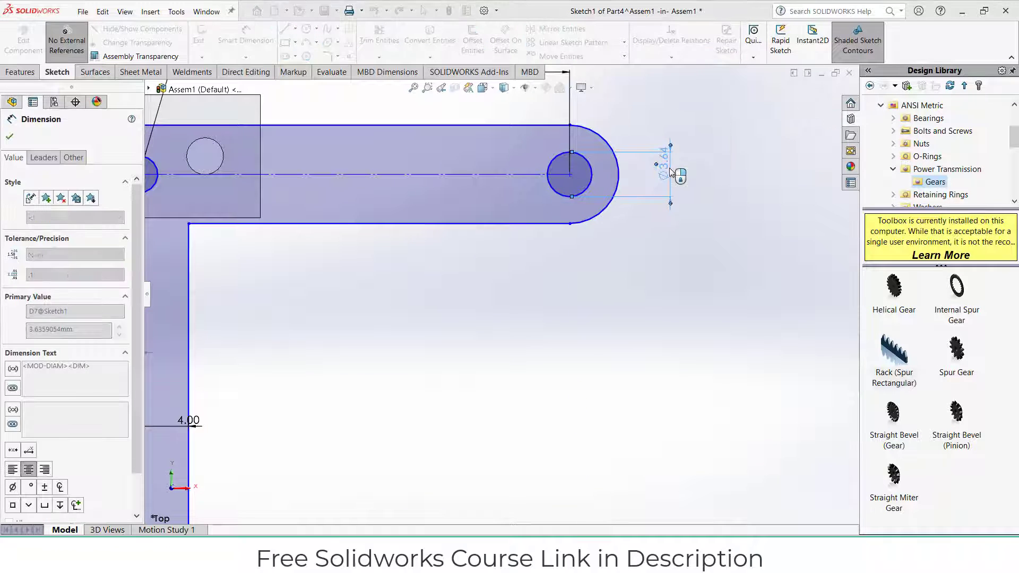
type("3")
key("Return")
Extrude the L-shaped profile with its three holes 5 mm and return to editing the assembly
scroll(739, 173, "up", 5)
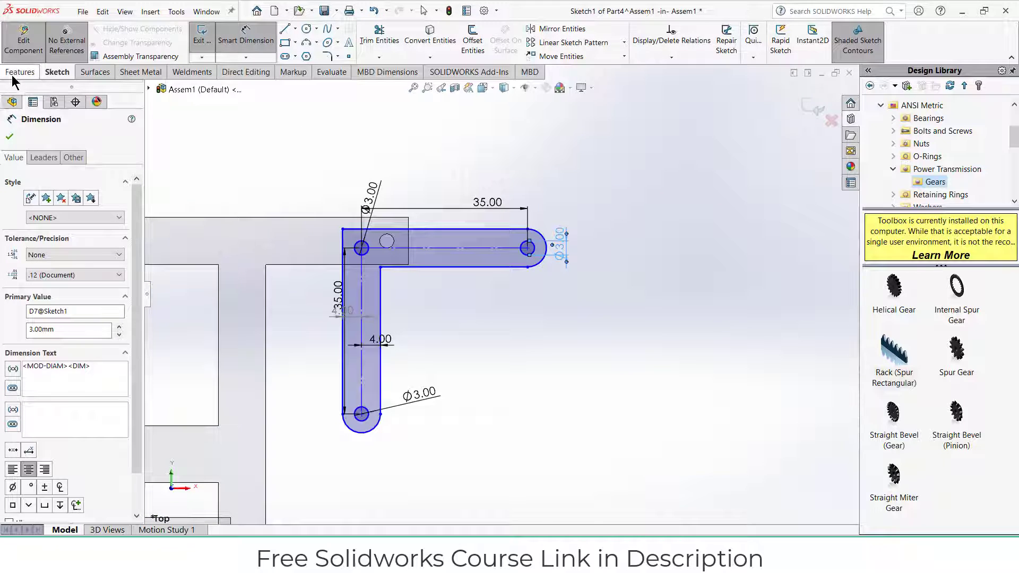
left_click(19, 72)
left_click(207, 40)
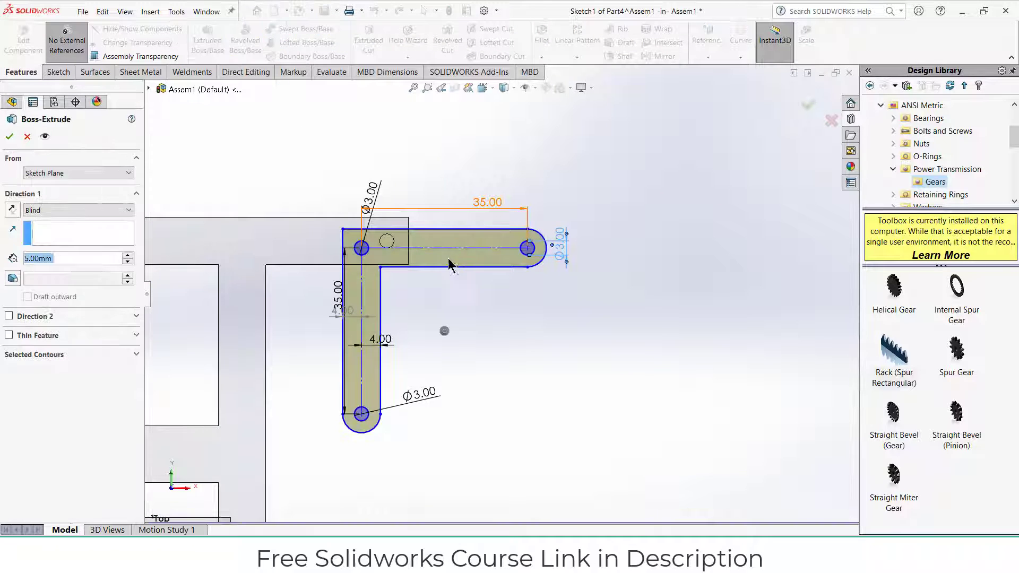
left_click(9, 137)
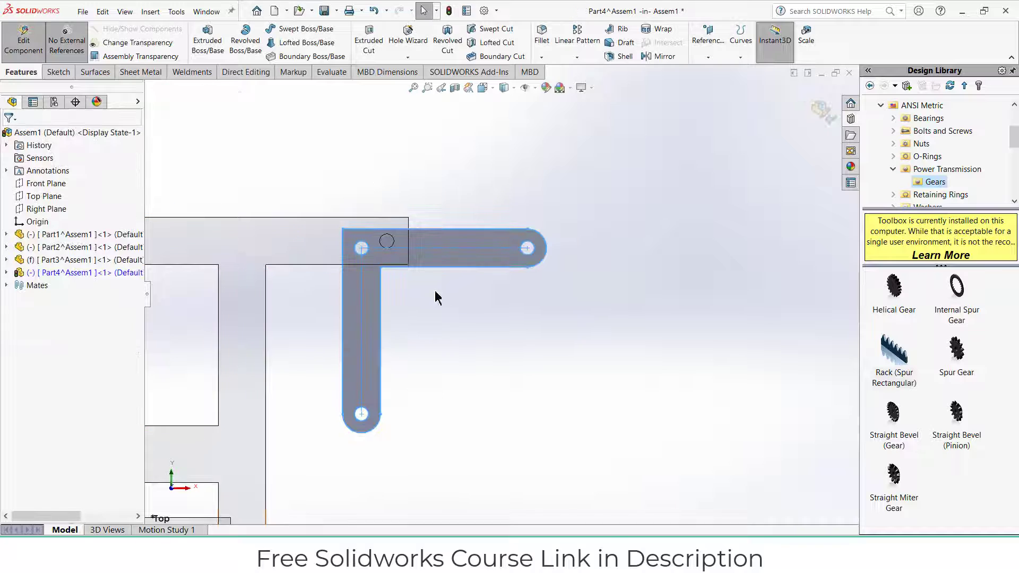
scroll(518, 343, "up", 3)
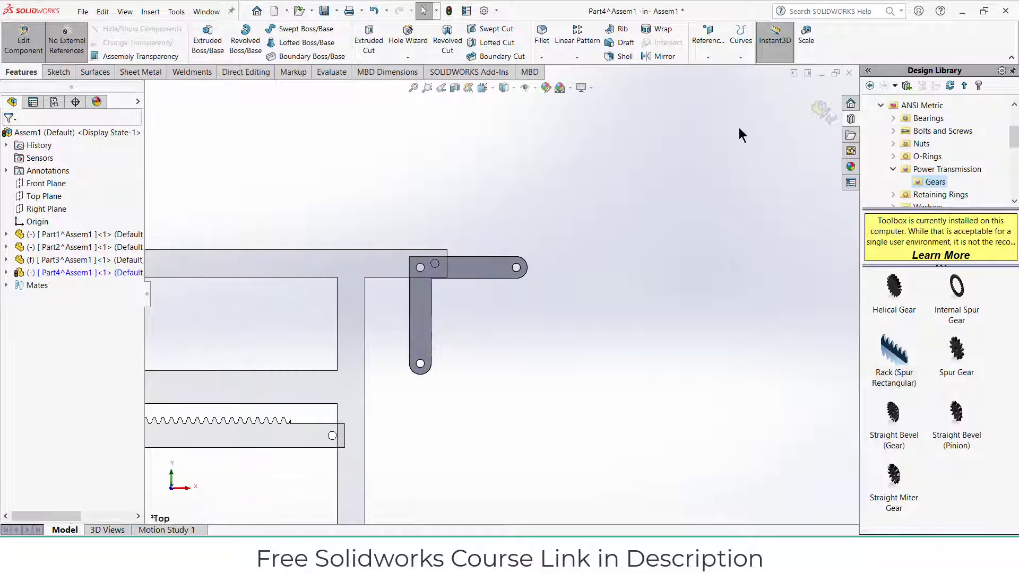
left_click(823, 109)
Add a concentric mate between the L-shaped link's corner hole and the hole at the end of the frame's outer bar
scroll(739, 329, "up", 3)
scroll(413, 269, "down", 4)
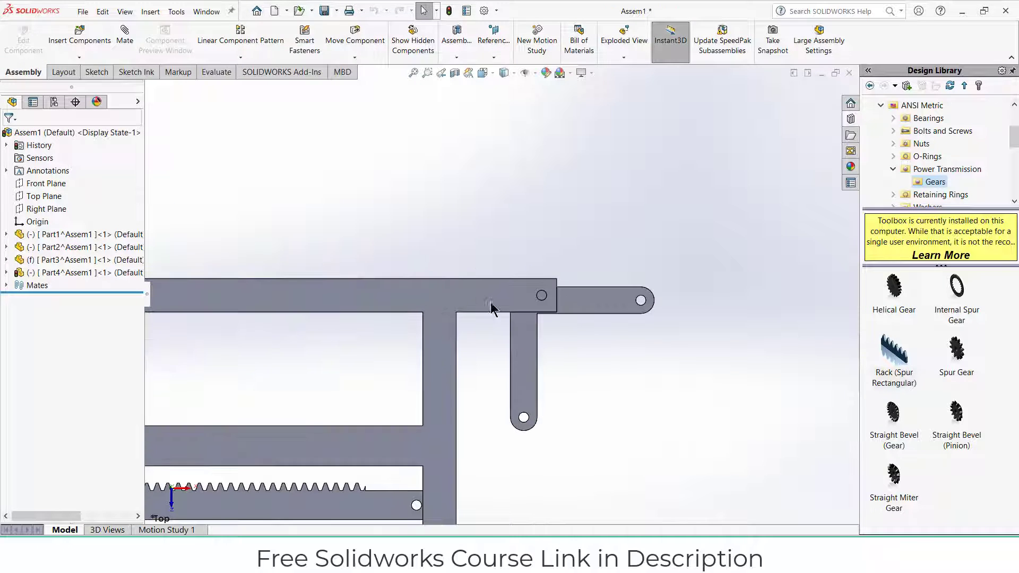
middle_click_drag(492, 302, 528, 254)
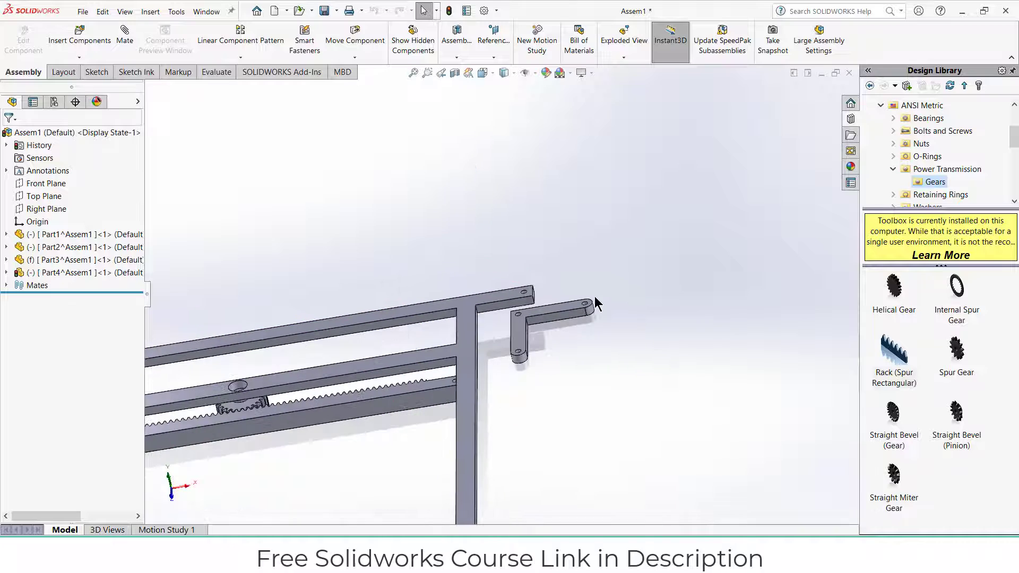
middle_click_drag(583, 336, 439, 153)
scroll(583, 329, "up", 2)
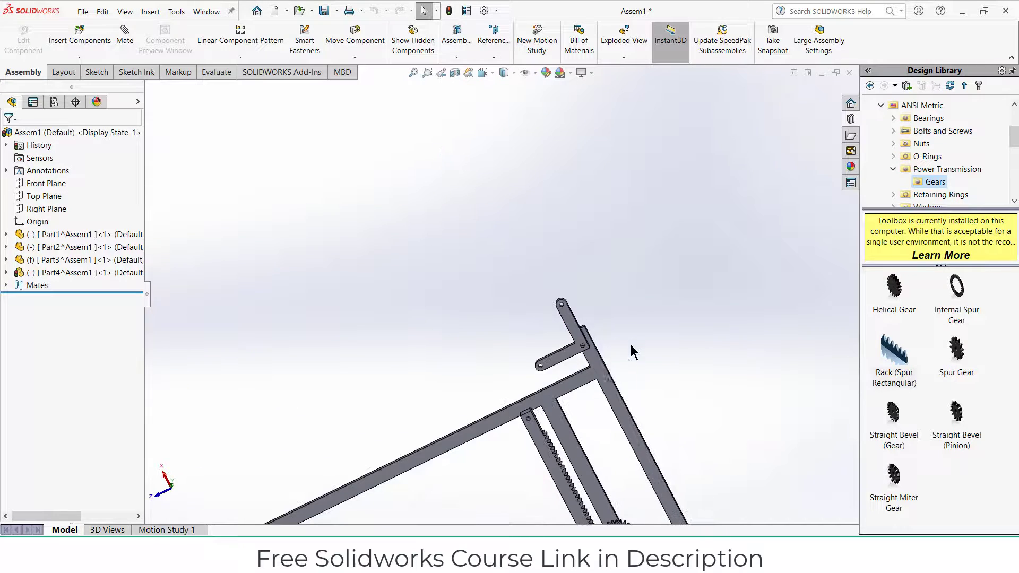
scroll(595, 374, "down", 4)
middle_click_drag(580, 331, 539, 242)
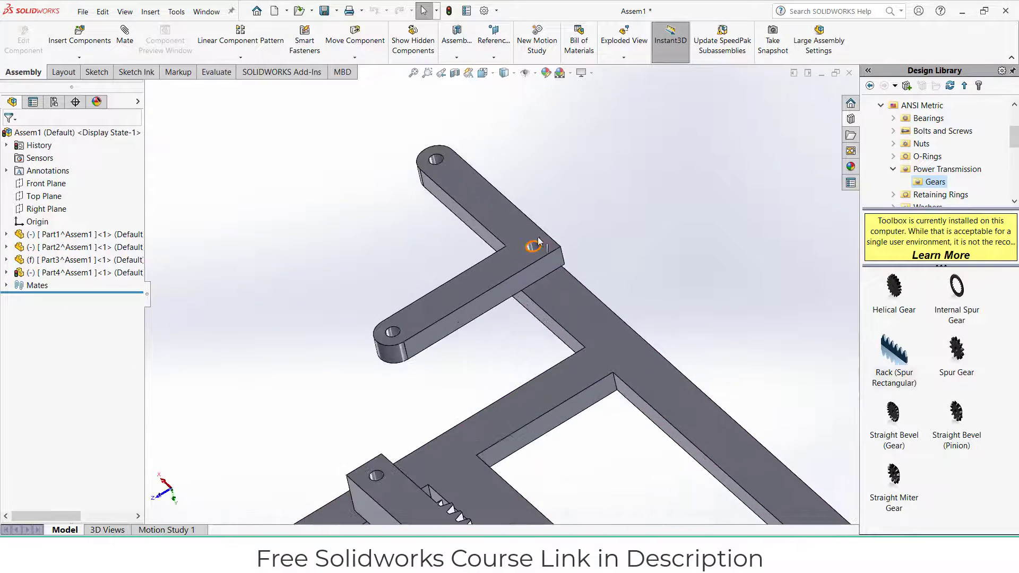
left_click(125, 41)
scroll(542, 261, "down", 6)
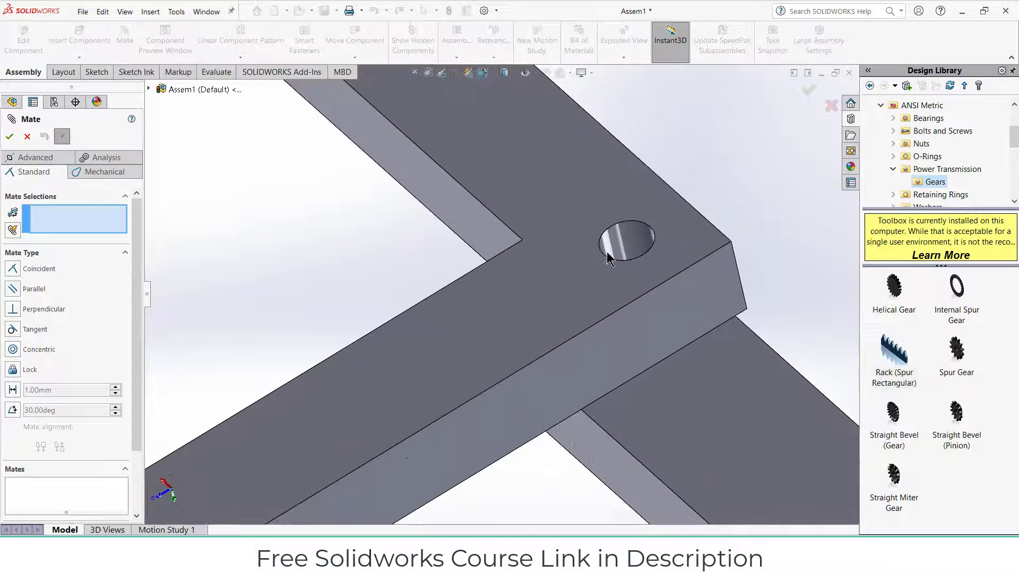
left_click(638, 250)
left_click(618, 336)
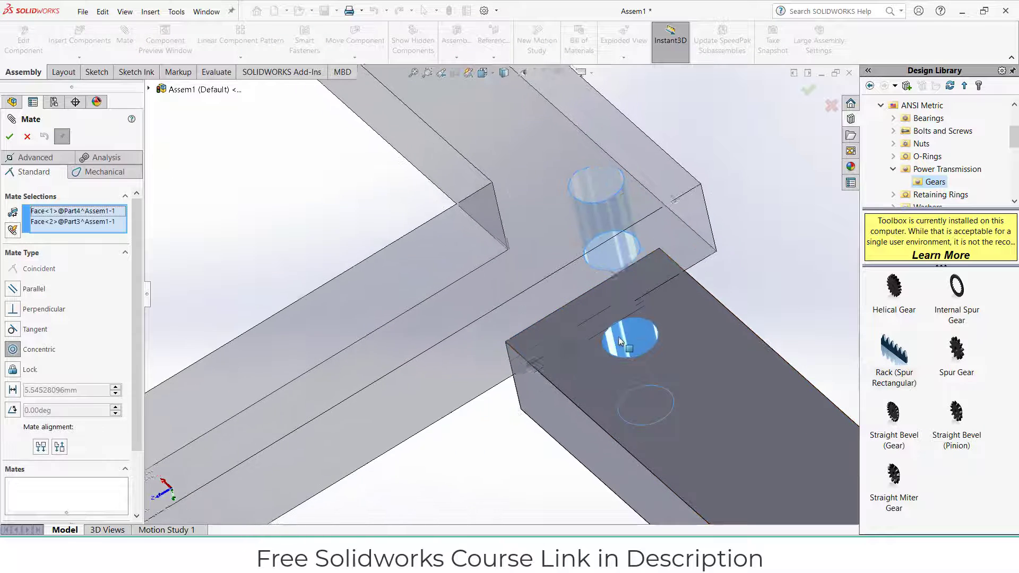
left_click(791, 353)
Add a coincident mate between the frame's flat face and the L-shaped link's flat face, and finish mating
middle_click_drag(769, 329, 656, 248)
left_click(695, 327)
scroll(695, 326, "up", 4)
middle_click_drag(695, 326, 568, 236)
left_click(546, 375)
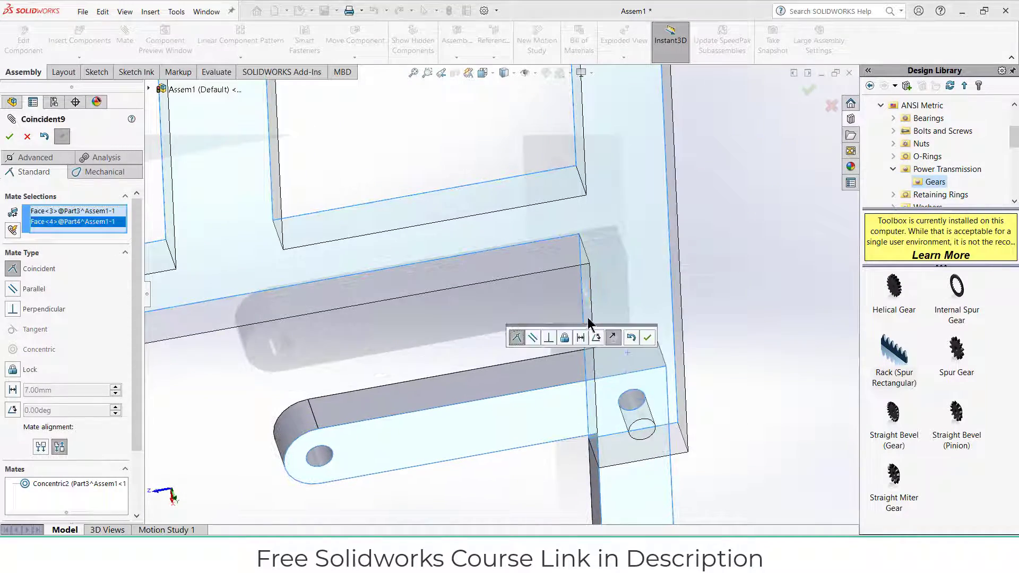
left_click(649, 336)
scroll(625, 337, "up", 8)
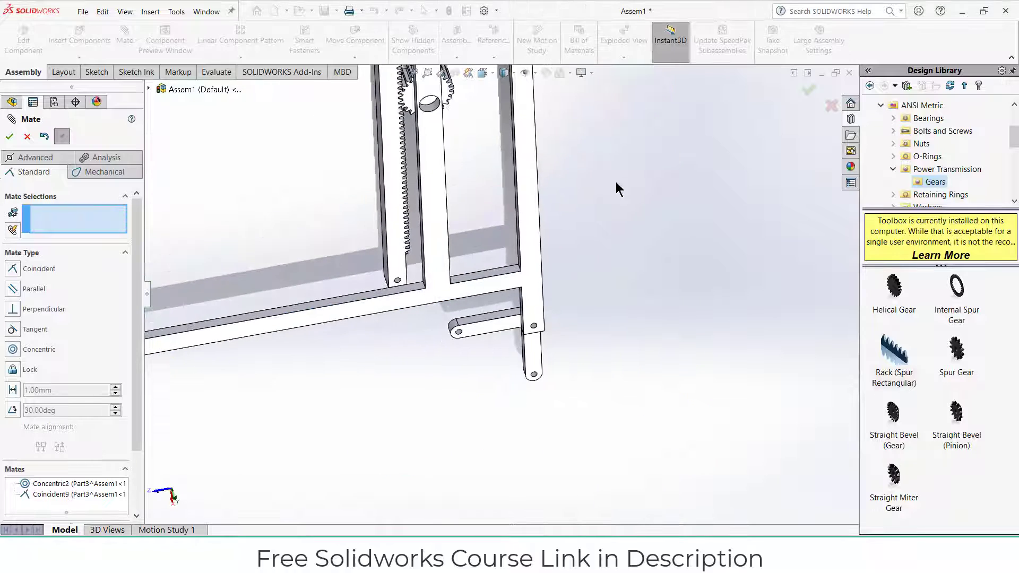
middle_click_drag(615, 182, 728, 302)
scroll(621, 284, "up", 3)
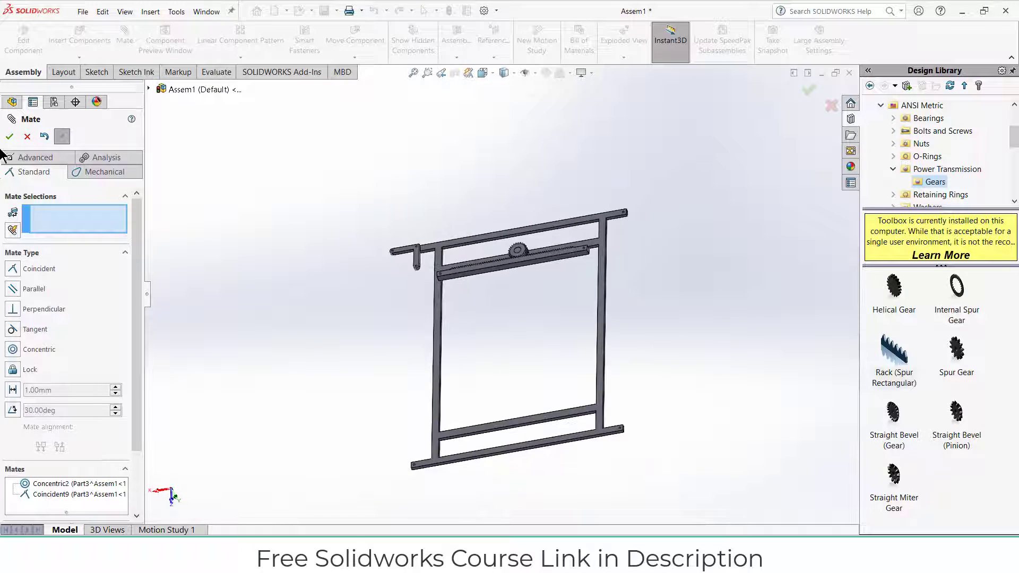
left_click(27, 137)
middle_click_drag(380, 227, 497, 228)
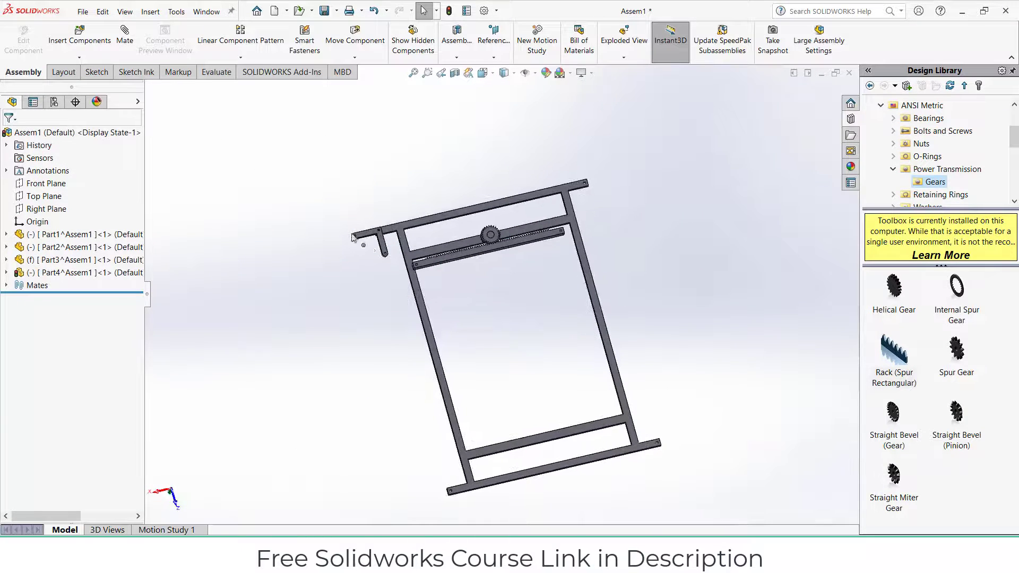
Copy the L-shaped link beside the opposite end of the rack-side outer bar and rotate the copy so its arms mirror the original
left_click_drag(409, 240, 657, 192, "ctrl")
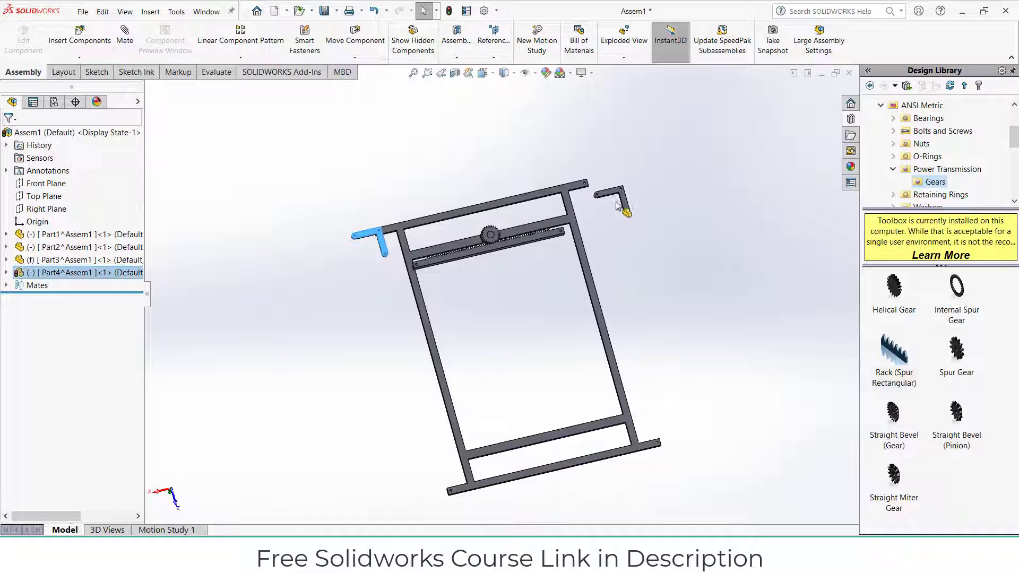
left_click(75, 272)
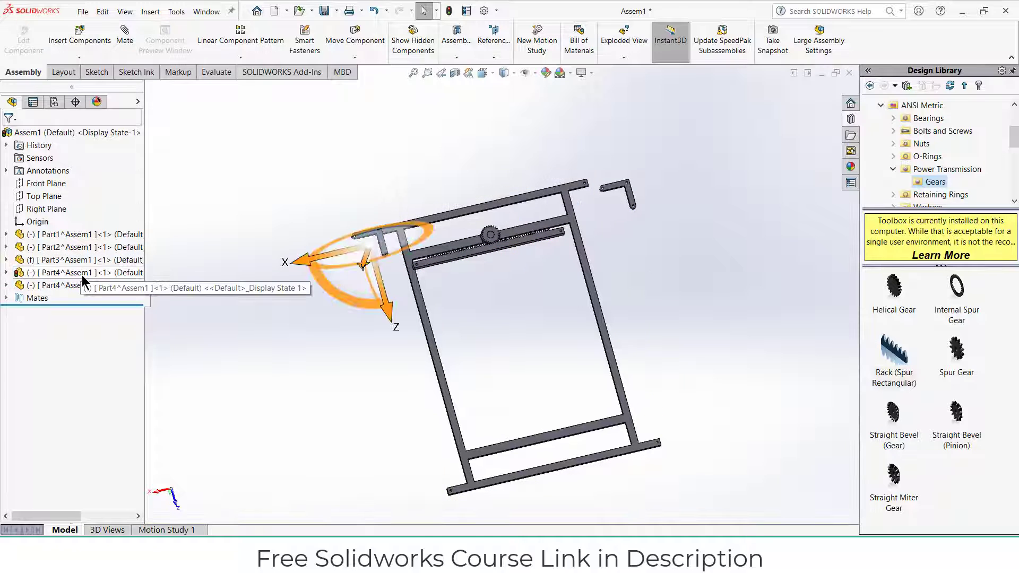
left_click(79, 284)
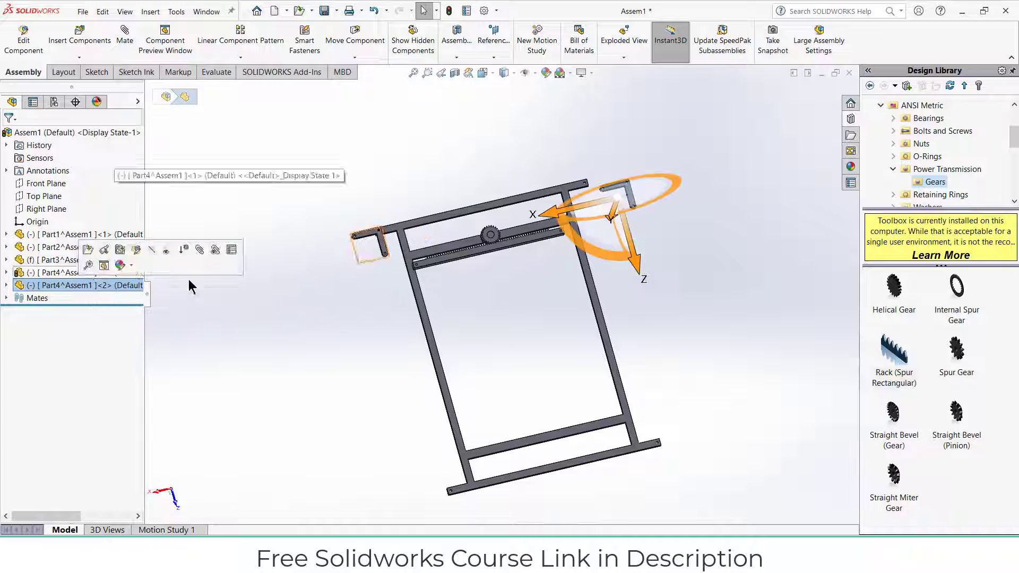
left_click_drag(645, 165, 120, 520)
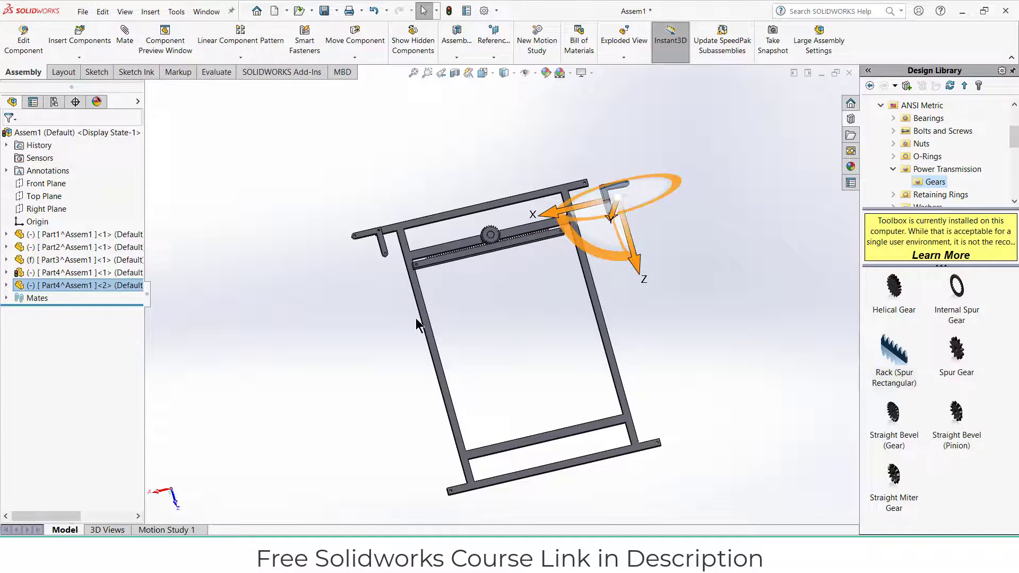
left_click(752, 194)
Add a concentric mate between the second link's corner hole and the hole at the free end of the rack-side outer bar
scroll(647, 179, "down", 5)
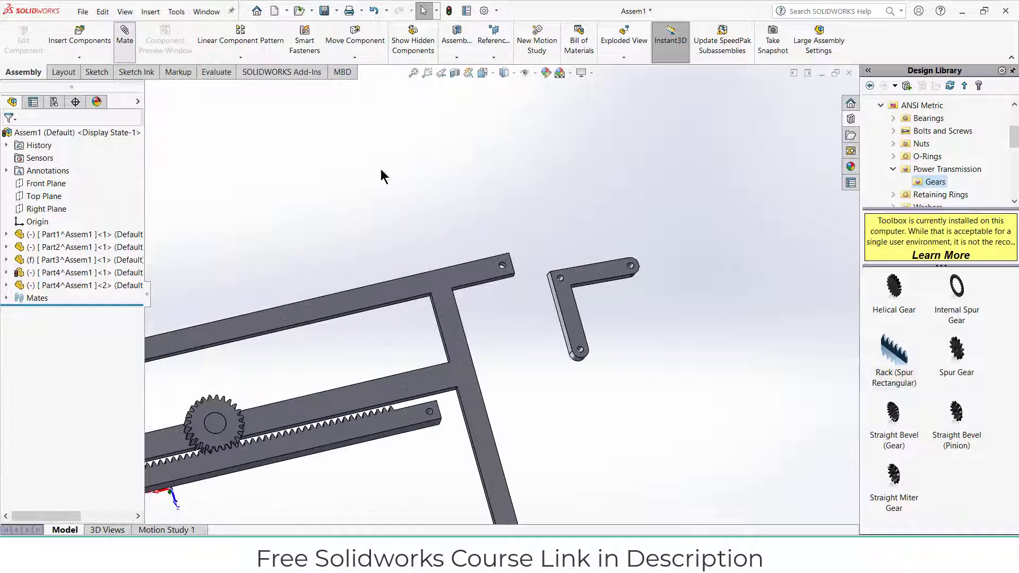
scroll(560, 284, "down", 8)
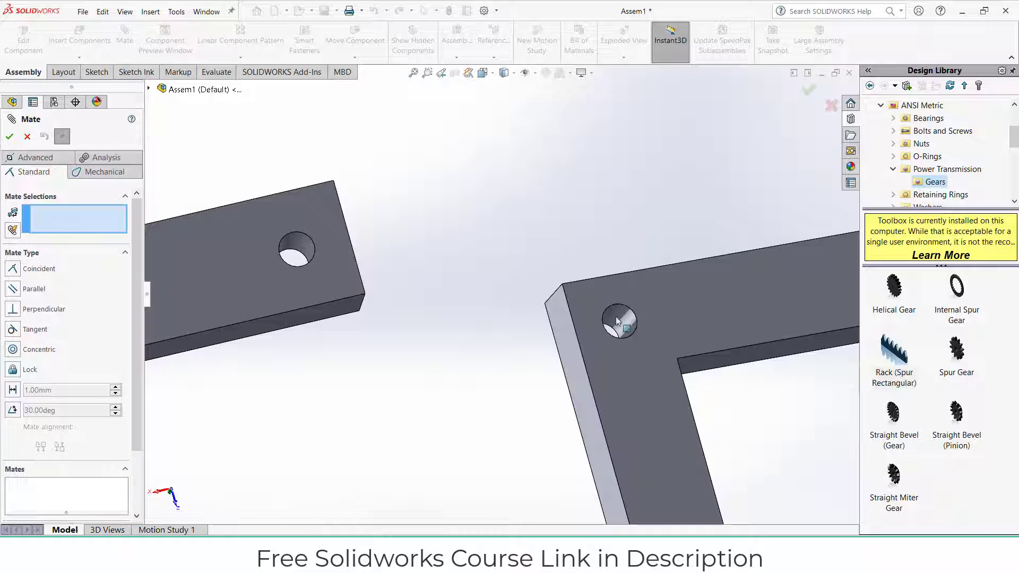
left_click(631, 319)
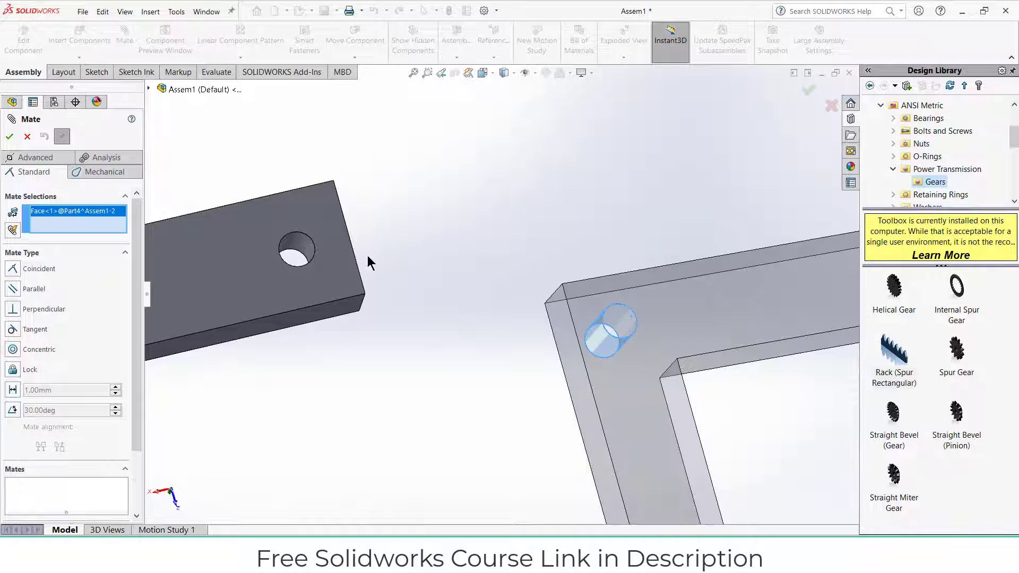
left_click(300, 241)
left_click(313, 219)
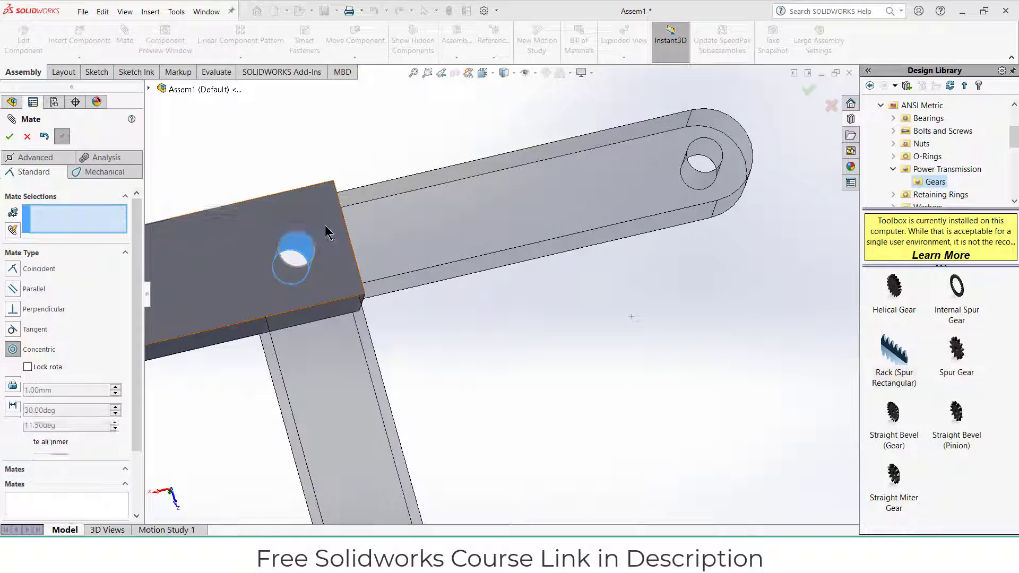
Add a coincident mate between the frame's flat face and the second link's flat face, and finish mating
middle_click_drag(390, 277, 386, 239)
left_click(237, 276)
middle_click_drag(431, 333, 396, 228)
left_click(396, 228)
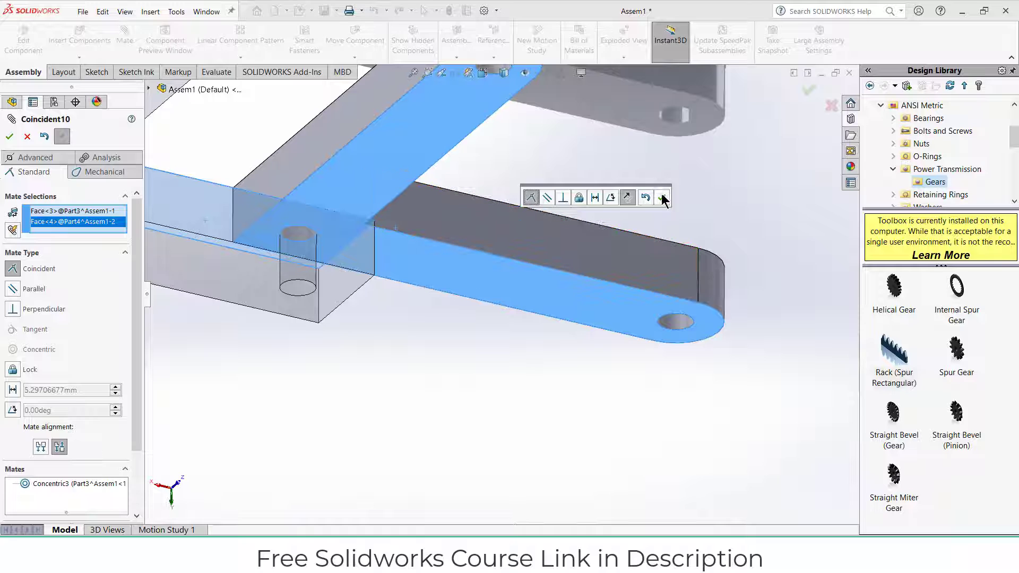
left_click(661, 197)
scroll(658, 207, "up", 10)
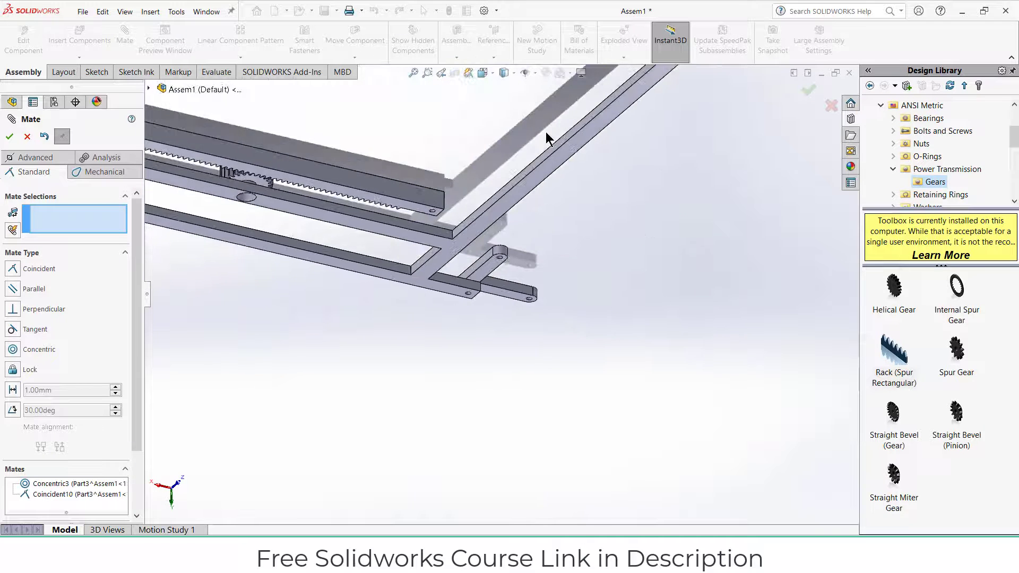
middle_click_drag(546, 132, 582, 308)
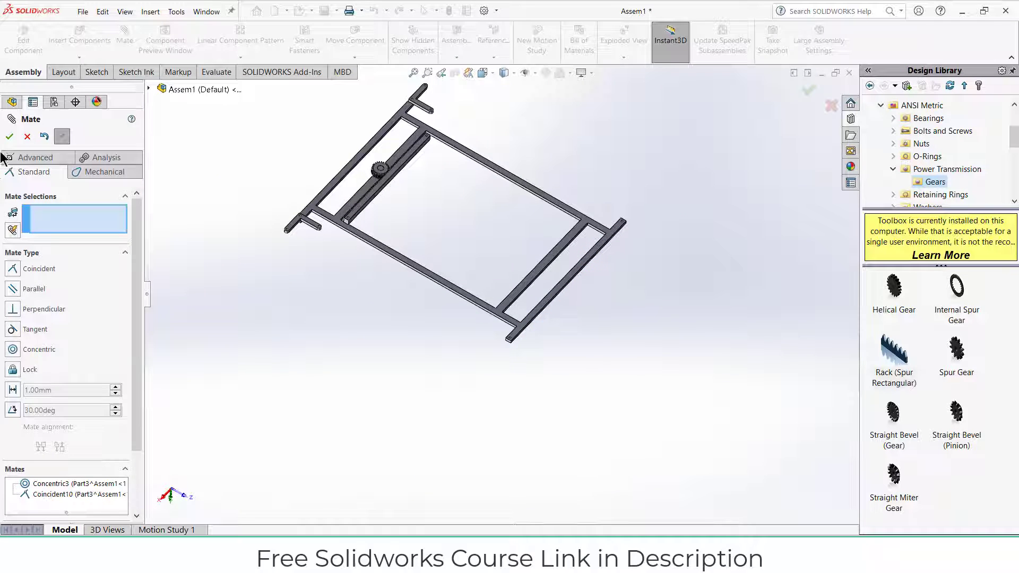
left_click(27, 137)
Copy the first L-shaped link beside the near end of the frame's far outer bar and rotate the copy so its short arm points inward
scroll(318, 234, "down", 3)
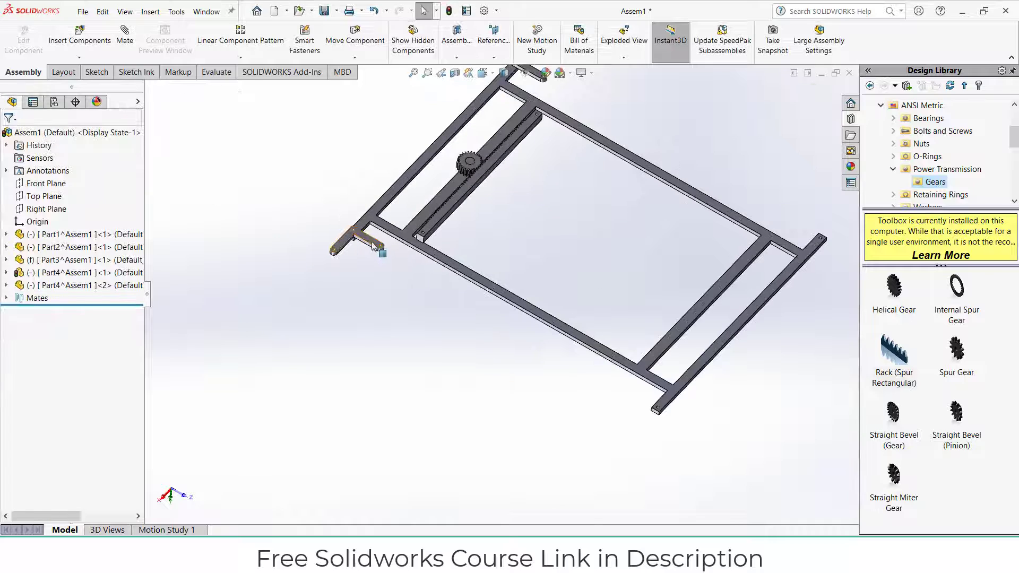
left_click_drag(373, 246, 655, 438, "ctrl")
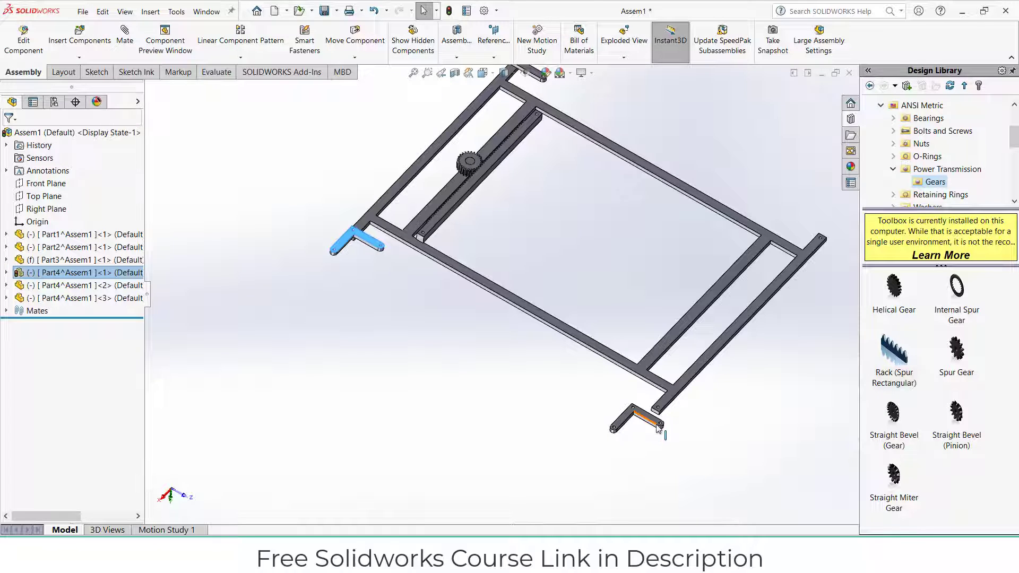
scroll(658, 427, "down", 3)
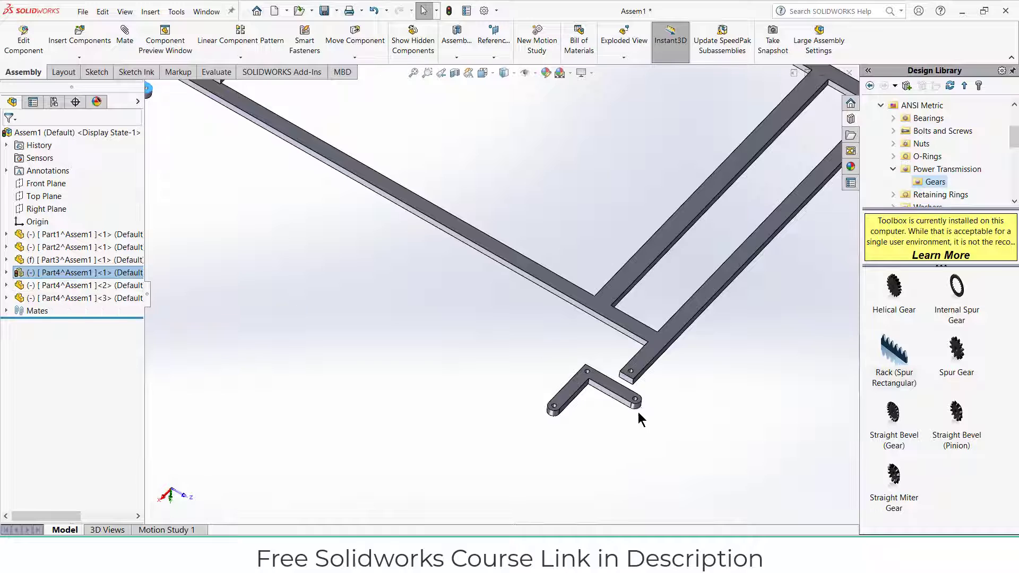
left_click(618, 395)
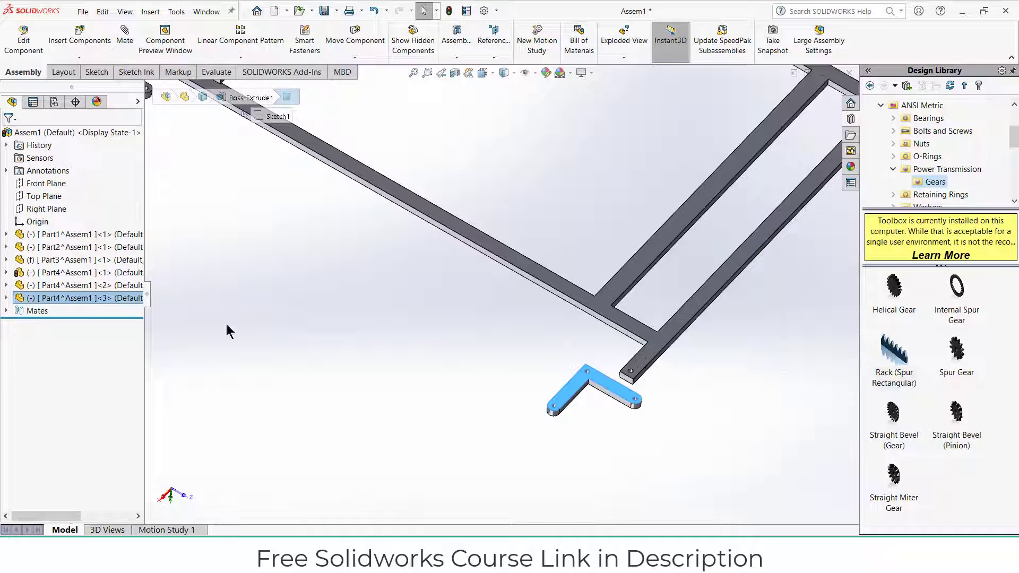
left_click(54, 297)
left_click_drag(644, 449, 477, 323)
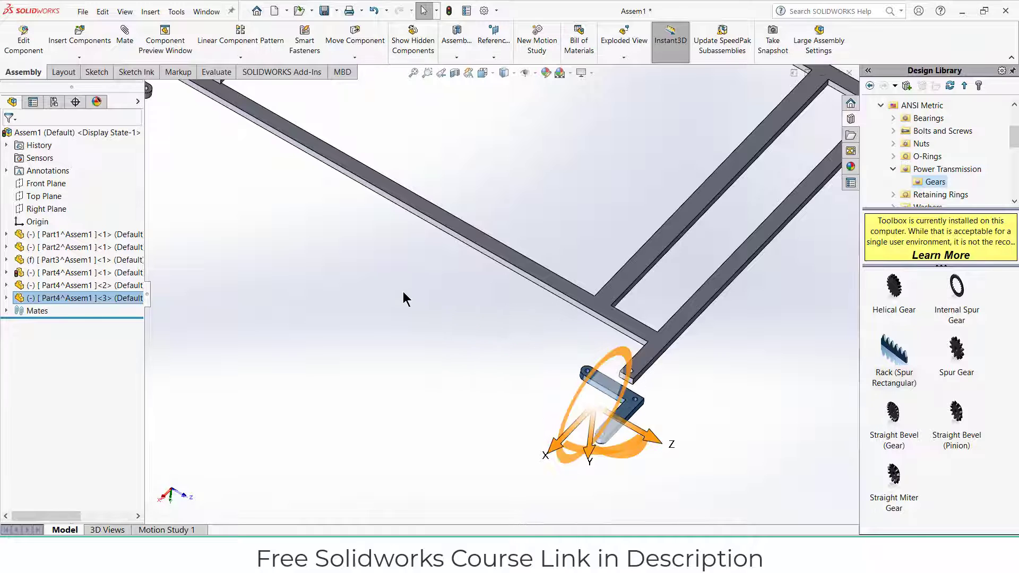
left_click(403, 291)
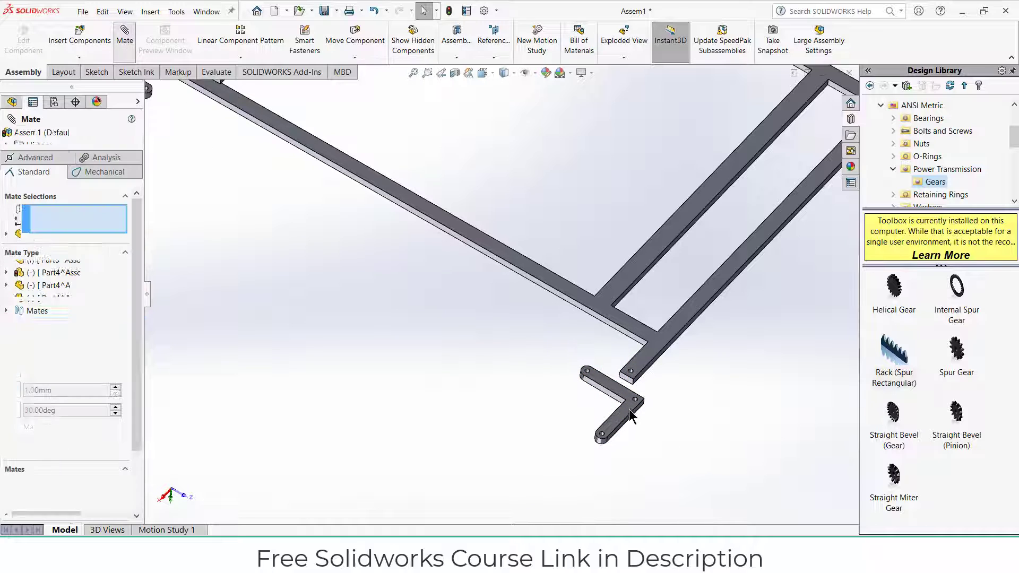
Add a concentric mate between the third link's corner hole and the hole at the adjacent end of the far outer bar
scroll(628, 403, "down", 6)
left_click(552, 276)
scroll(552, 276, "up", 5)
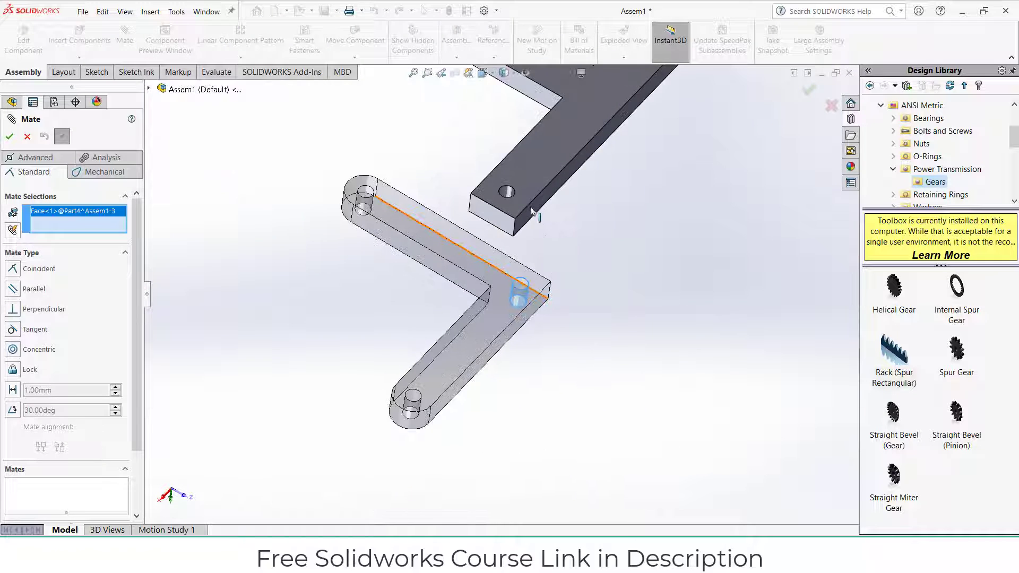
scroll(474, 215, "down", 5)
left_click(469, 208)
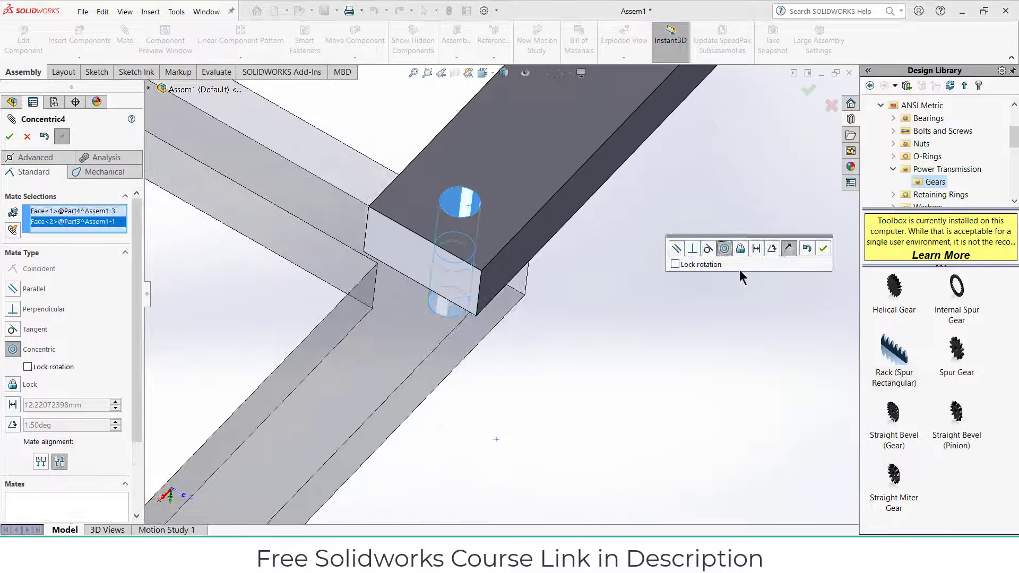
left_click(826, 249)
Add a coincident mate between the frame's flat face and the third link's flat face, and finish mating
left_click(539, 178)
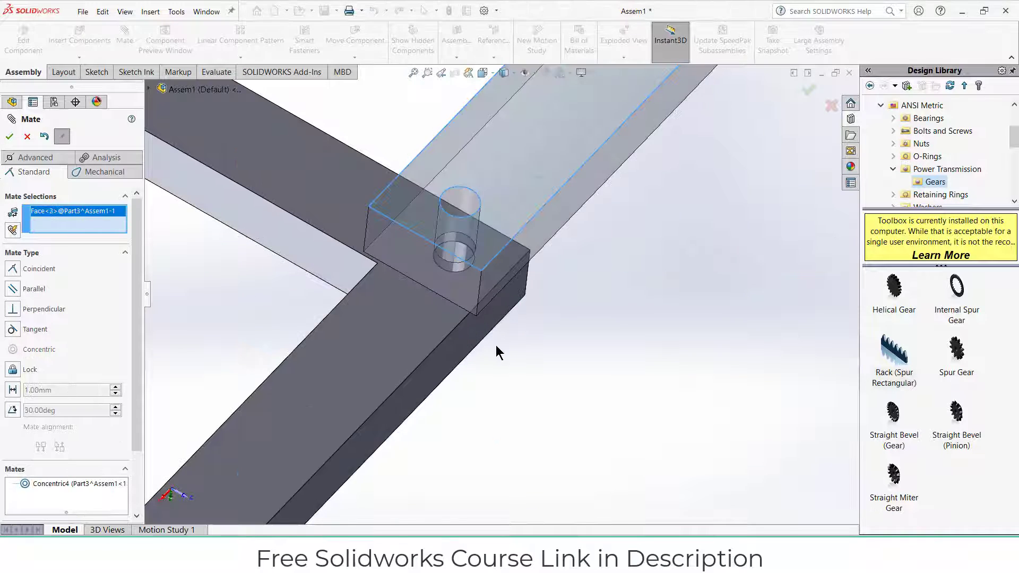
middle_click_drag(496, 345, 469, 163)
left_click(436, 356)
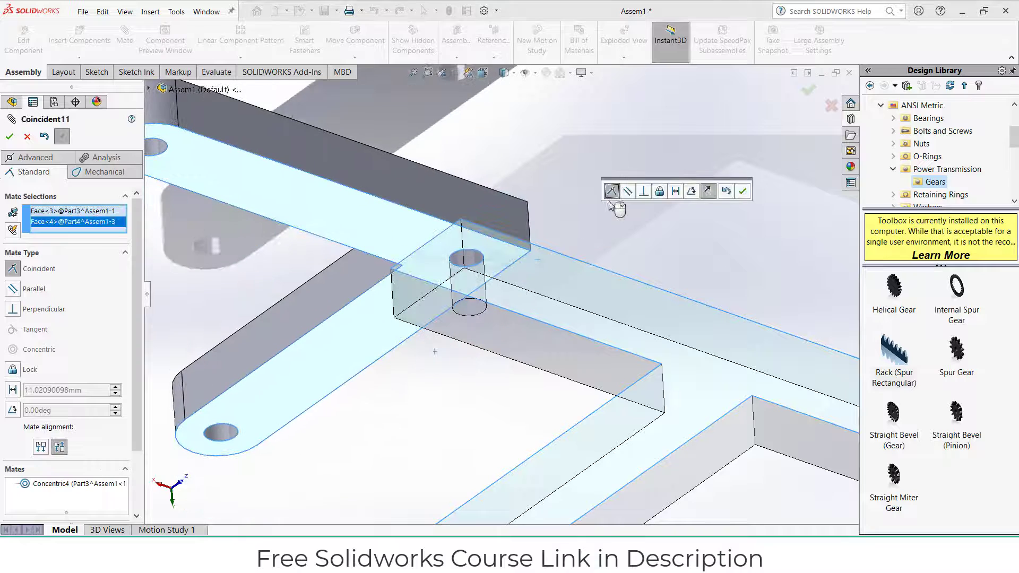
left_click(743, 193)
scroll(735, 218, "up", 6)
middle_click_drag(730, 223, 610, 369)
scroll(686, 355, "up", 9)
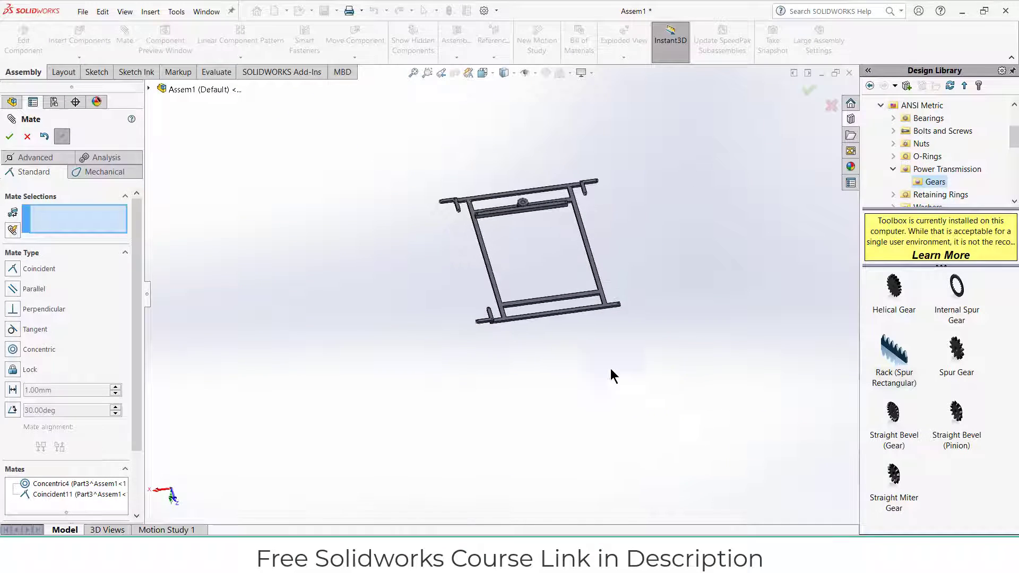
scroll(609, 365, "down", 4)
left_click(32, 141)
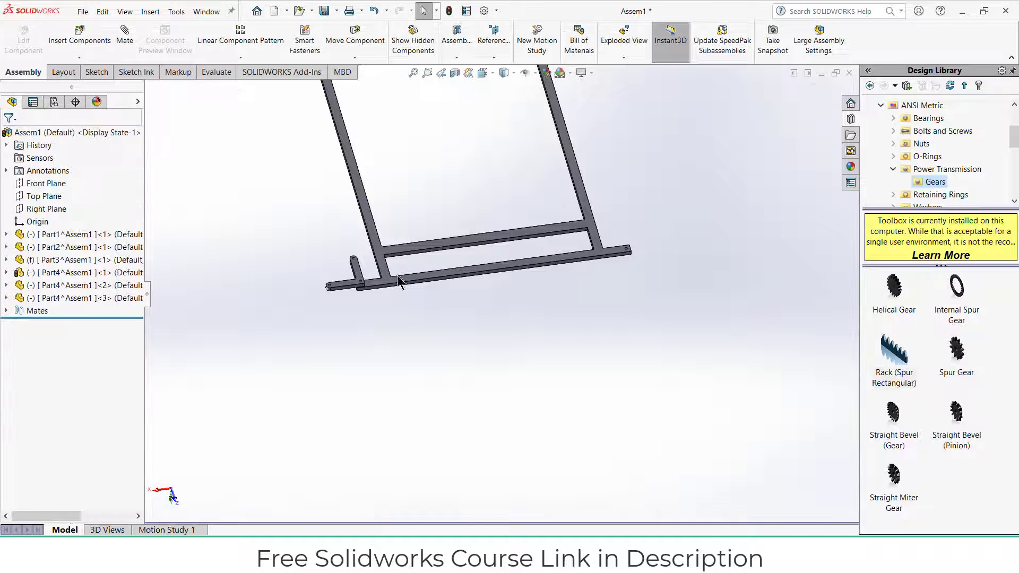
Copy the third L-shaped link beside the other end of the far outer bar and rotate the copy into the mirrored orientation
left_click_drag(361, 282, 692, 237, "ctrl")
left_click(699, 234)
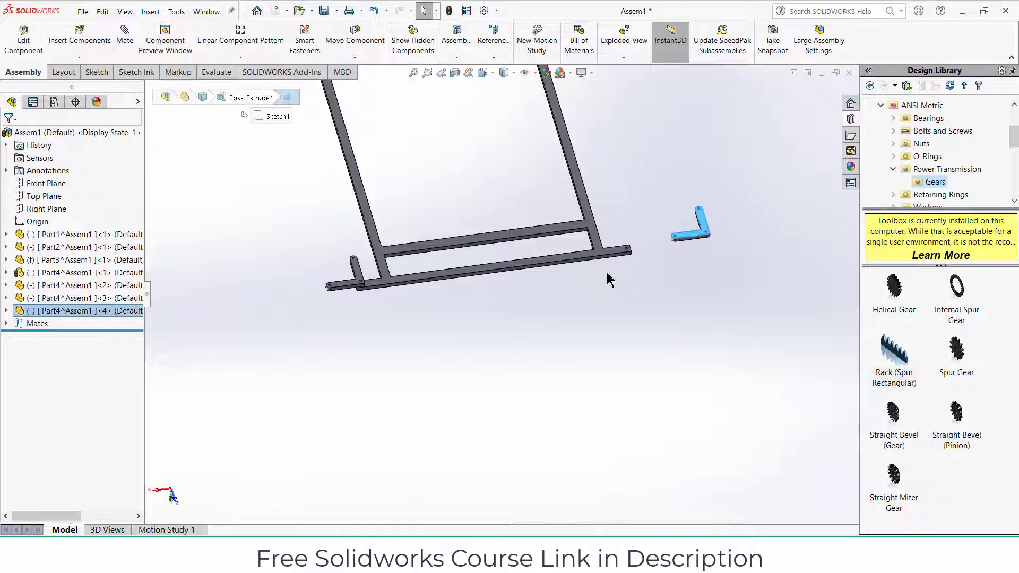
left_click(92, 312)
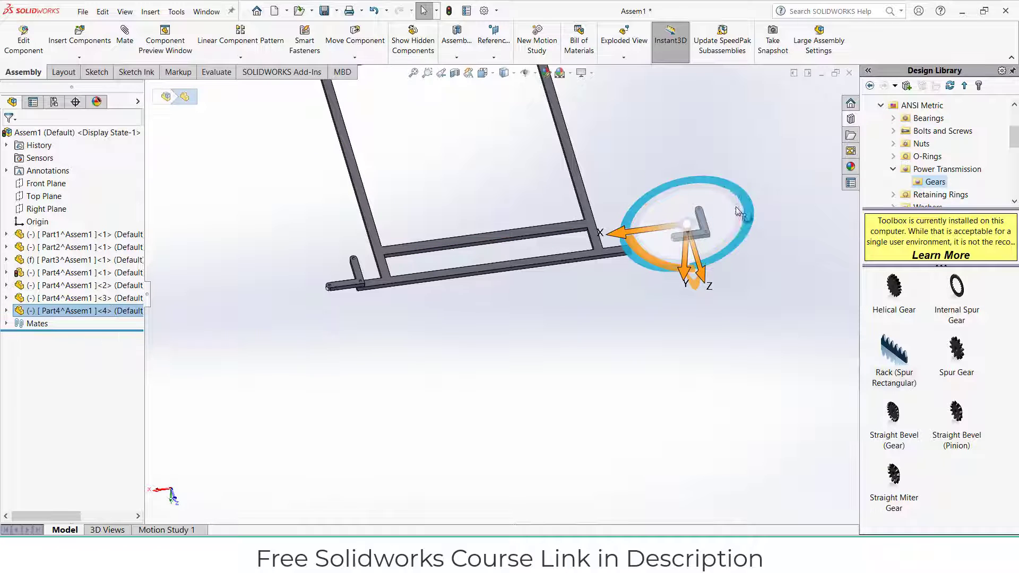
left_click_drag(723, 186, 557, 345)
left_click(582, 355)
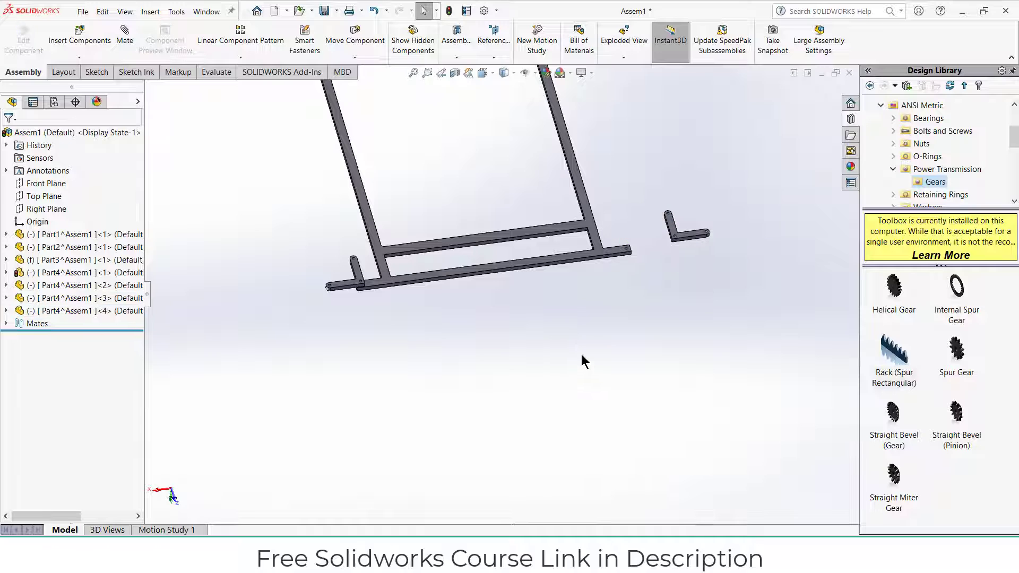
Add a concentric mate between the fourth link's corner hole and the remaining free hole of the far outer bar
scroll(682, 239, "down", 10)
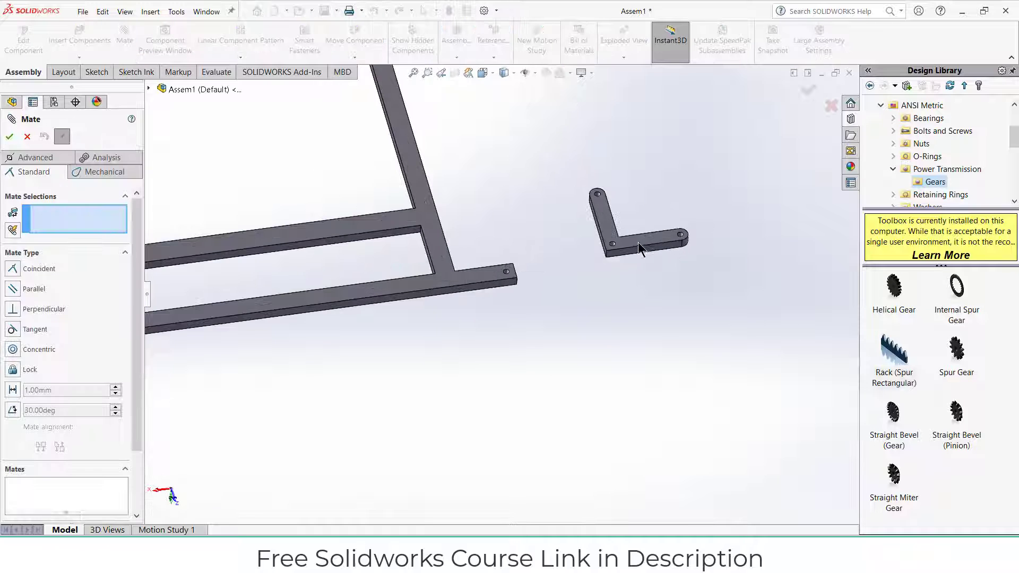
left_click(583, 289)
scroll(516, 332, "up", 6)
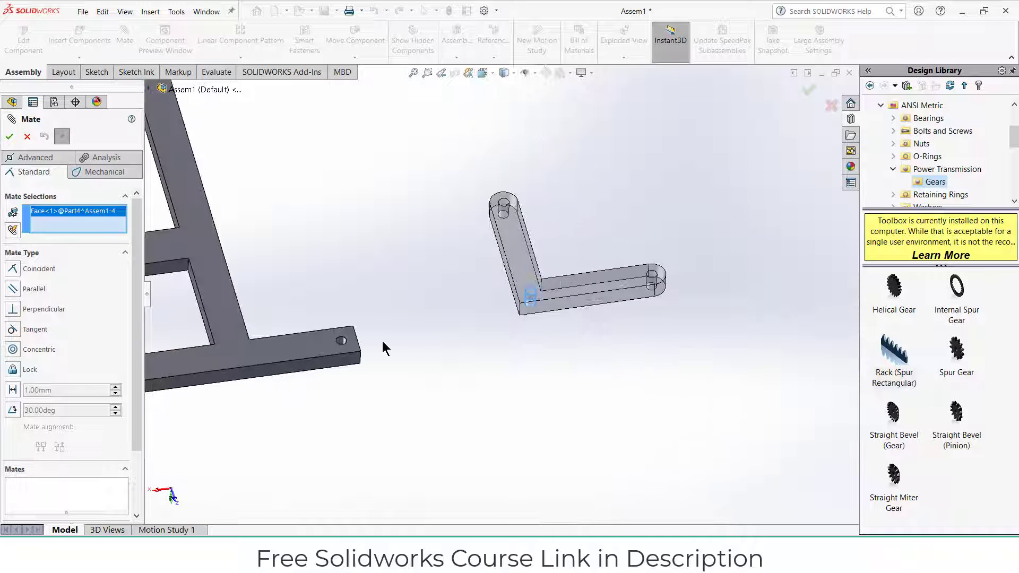
scroll(361, 344, "down", 5)
left_click(345, 338)
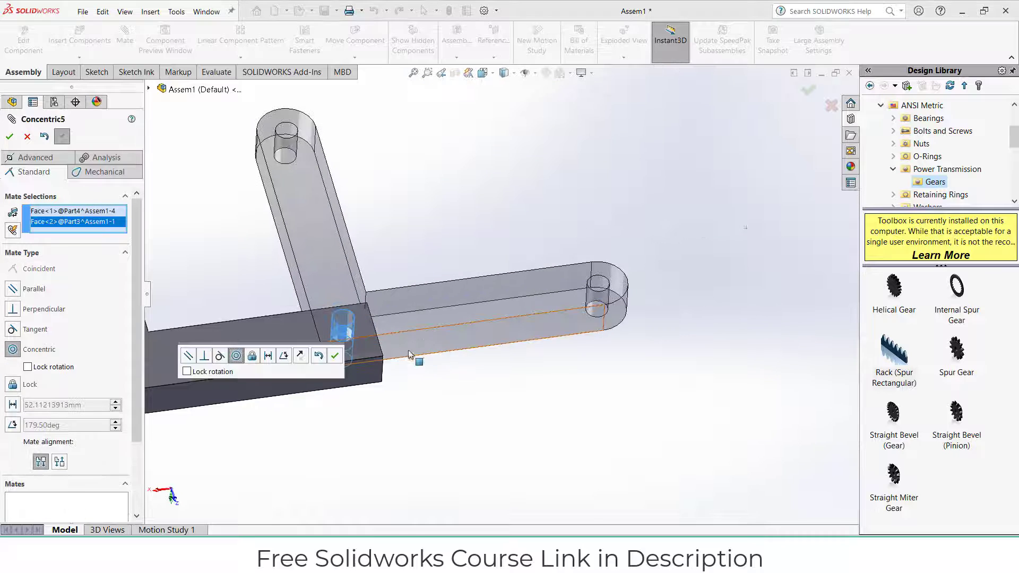
left_click(337, 357)
Add a coincident mate between the fourth link's flat face and the frame's flat face
middle_click_drag(471, 401, 460, 361)
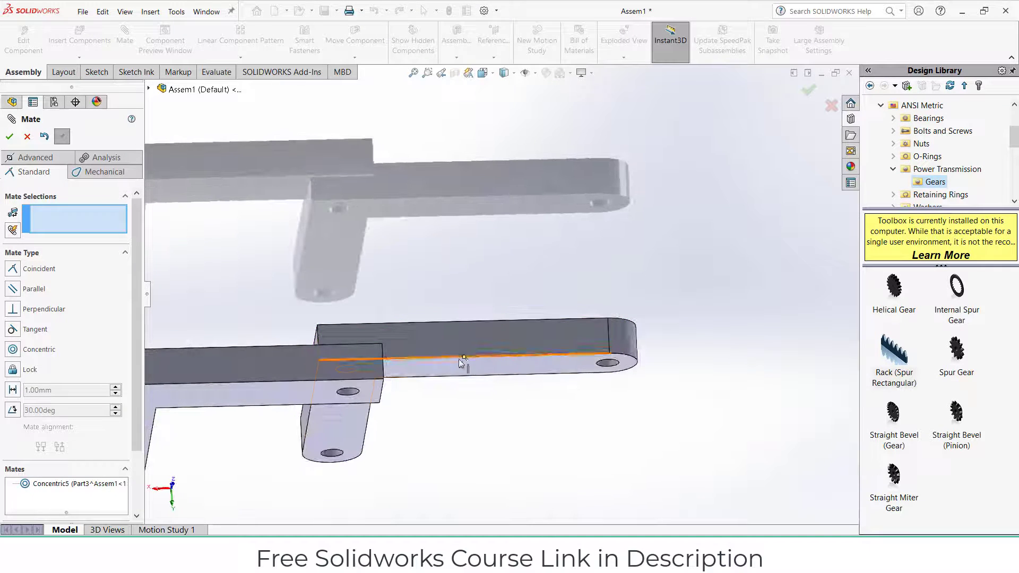
left_click(460, 361)
scroll(345, 306, "up", 2)
middle_click_drag(342, 298, 371, 316)
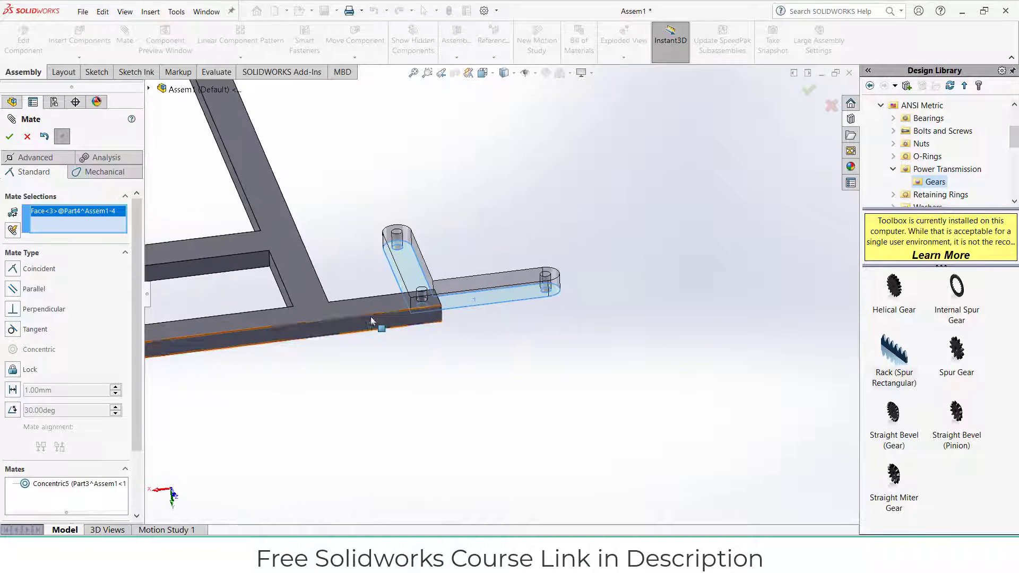
left_click(374, 307)
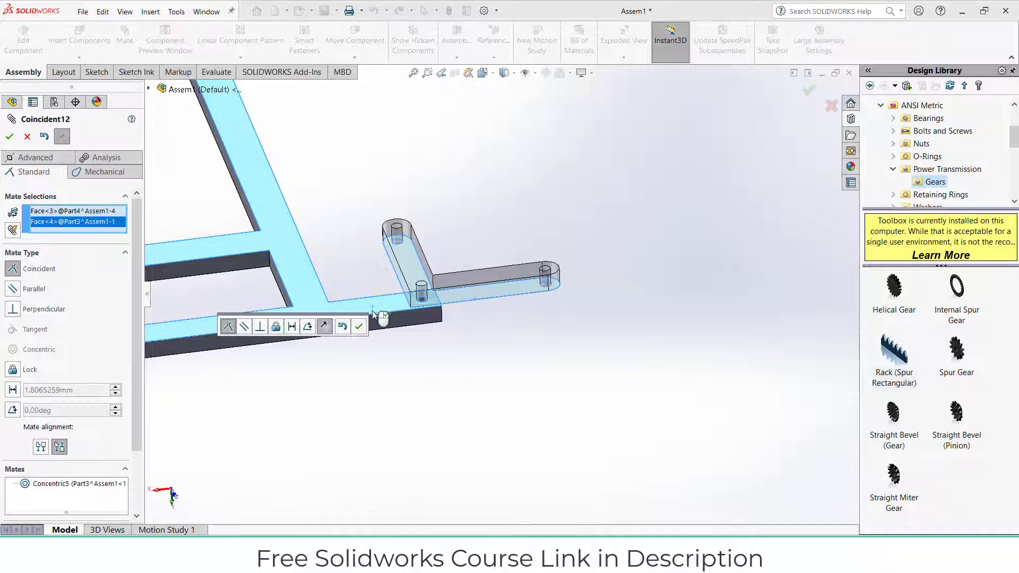
left_click(351, 326)
scroll(442, 336, "up", 3)
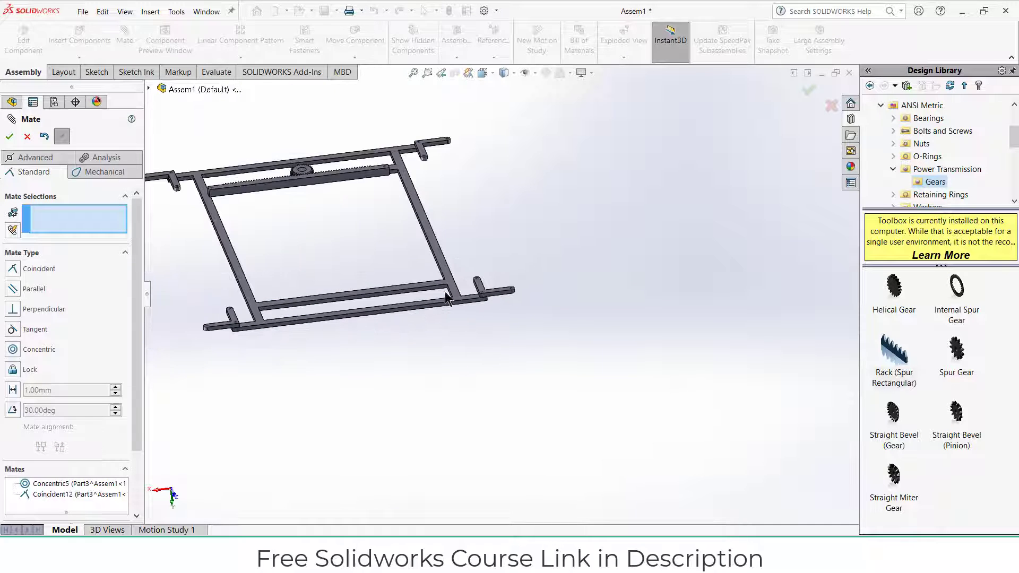
middle_click_drag(445, 291, 429, 355)
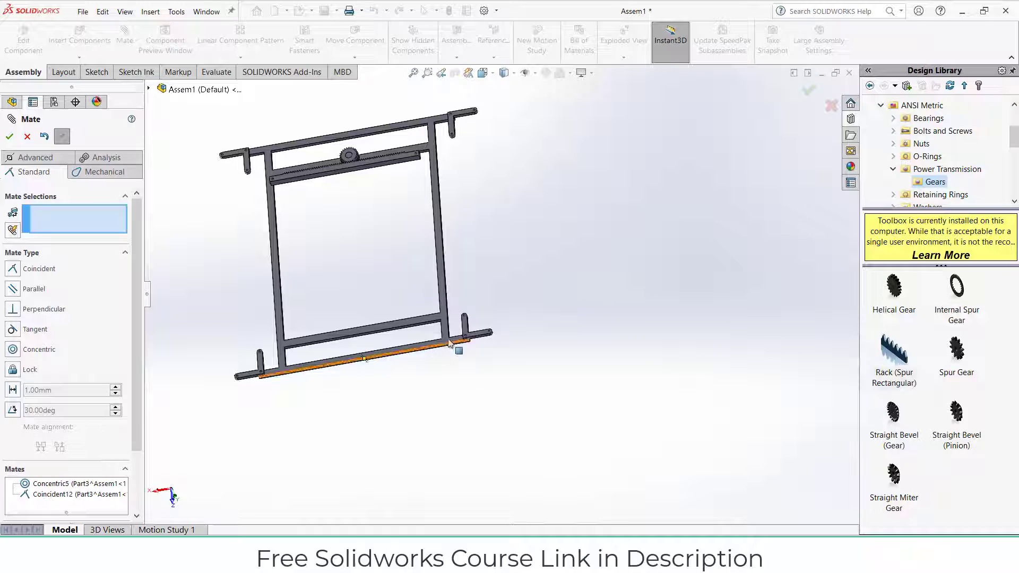
scroll(520, 289, "up", 3)
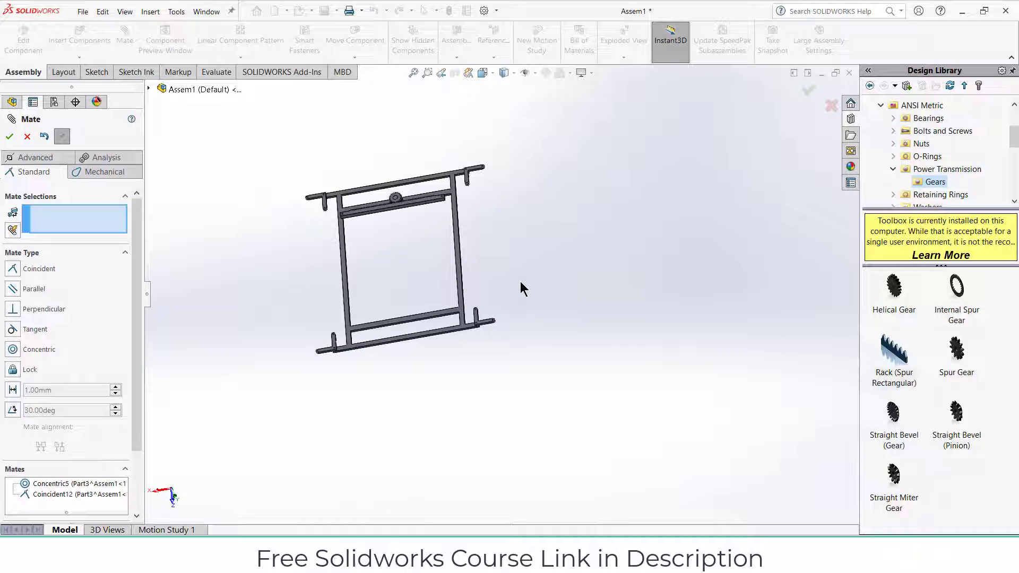
Finish mating and orient the view normal to the frame's flat face
middle_click_drag(476, 288, 511, 303)
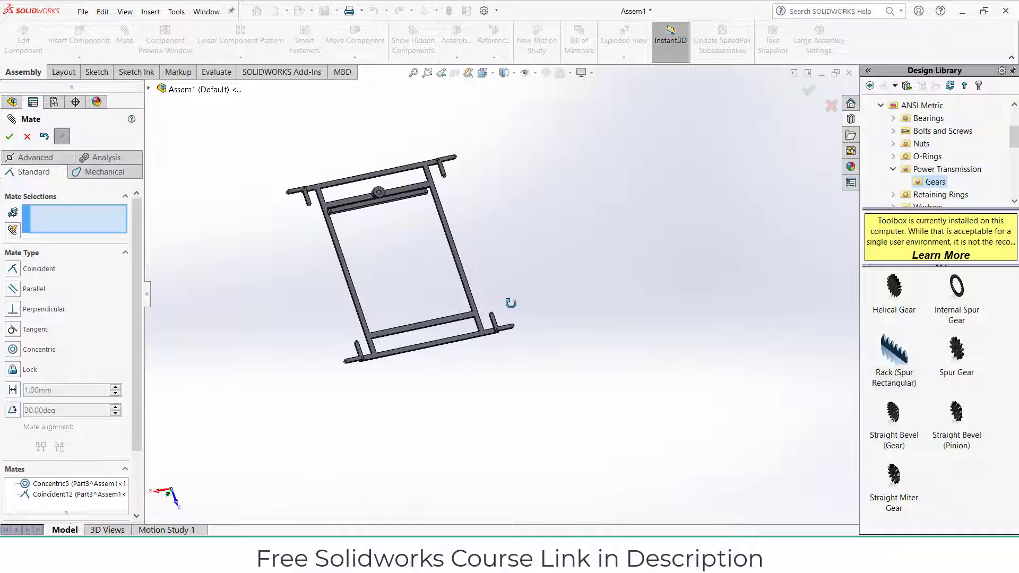
scroll(459, 169, "down", 5)
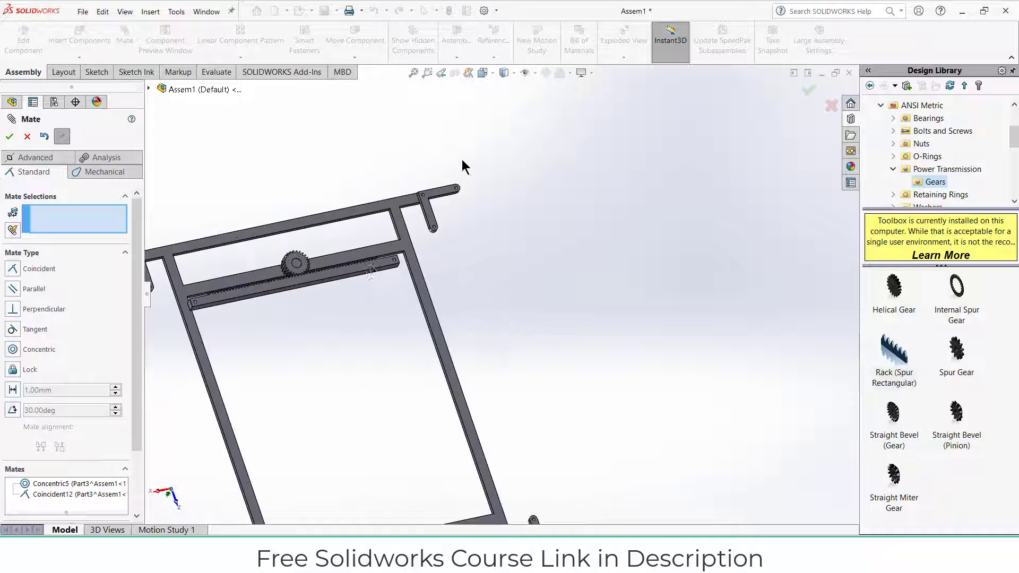
scroll(373, 266, "down", 2)
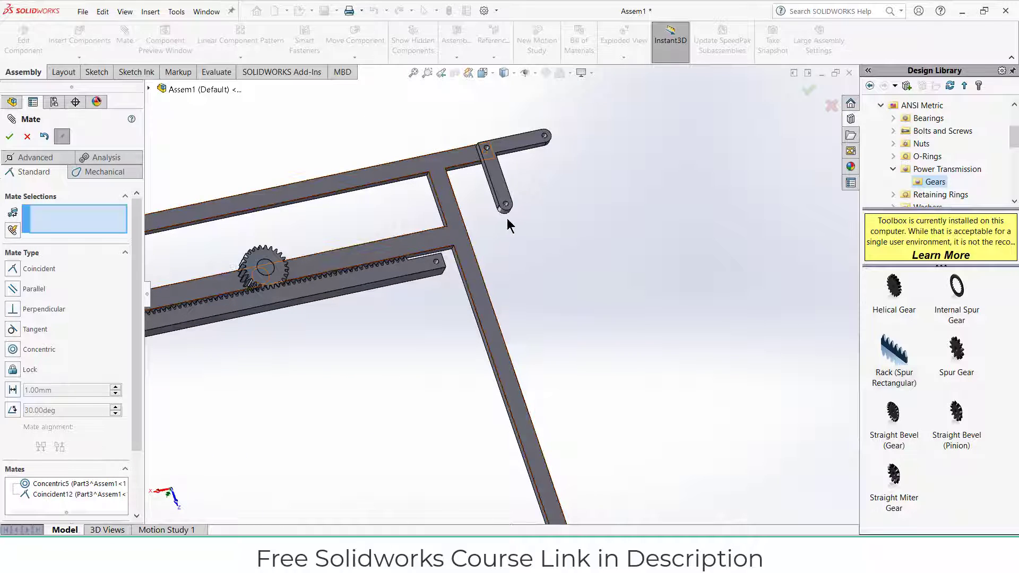
left_click(395, 250)
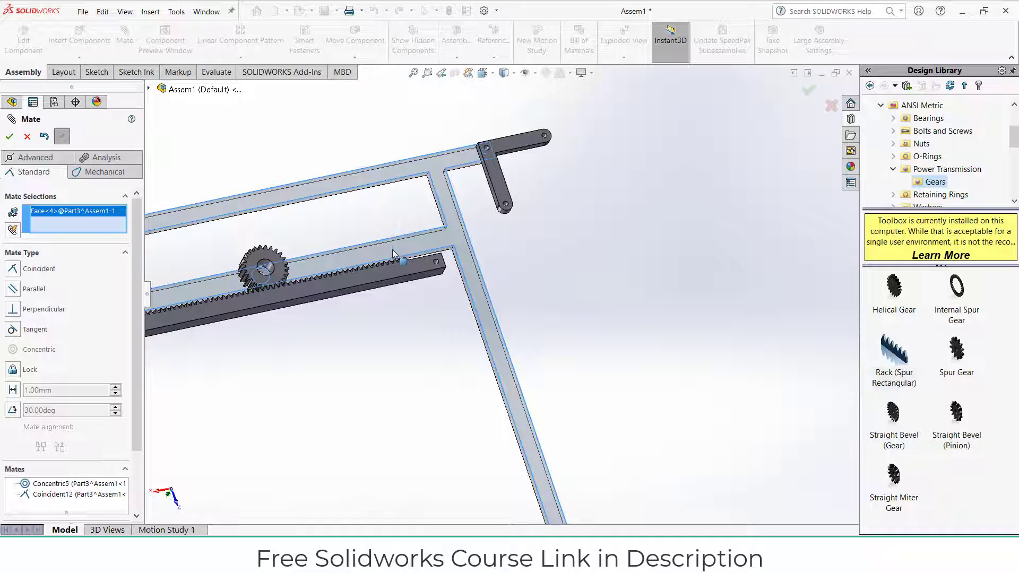
key("Escape")
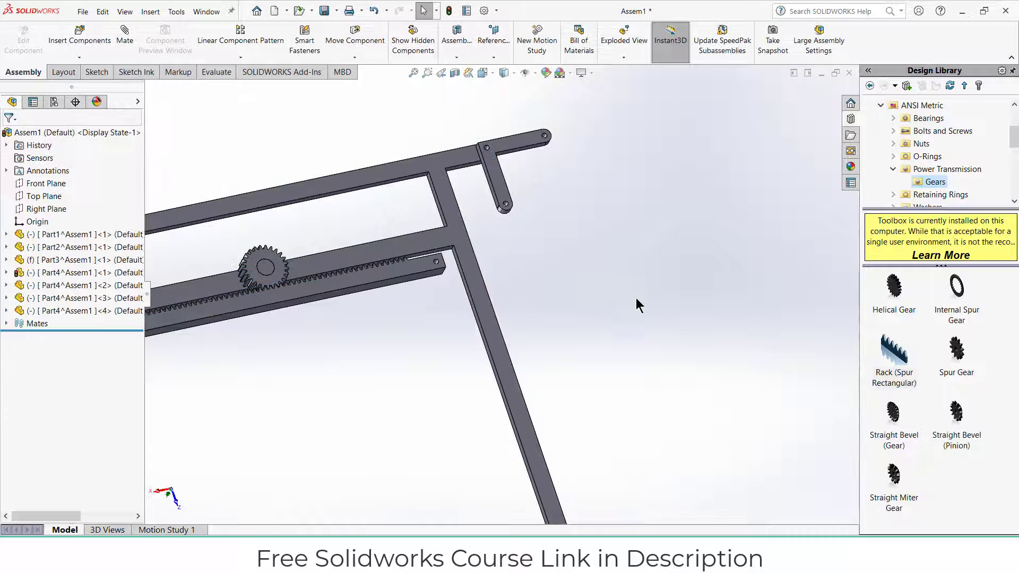
left_click(463, 236)
key("ctrl+8")
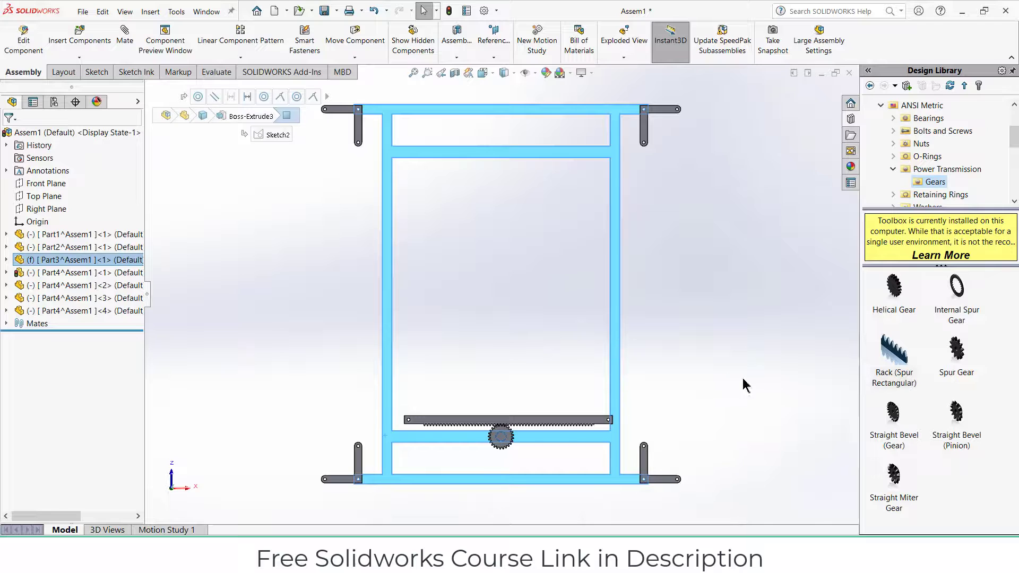
left_click(742, 379)
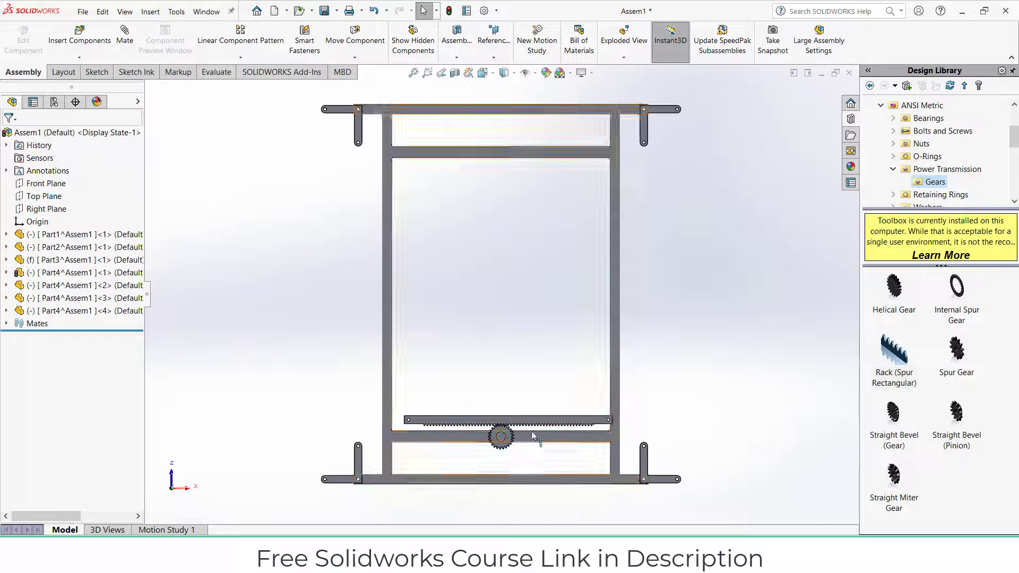
Slide the rack along the pinion toward the middle between the frame's two side bars
scroll(530, 431, "up", 5)
left_click(510, 367)
left_click_drag(509, 367, 495, 365)
left_click(531, 325)
middle_click_drag(531, 325, 446, 281)
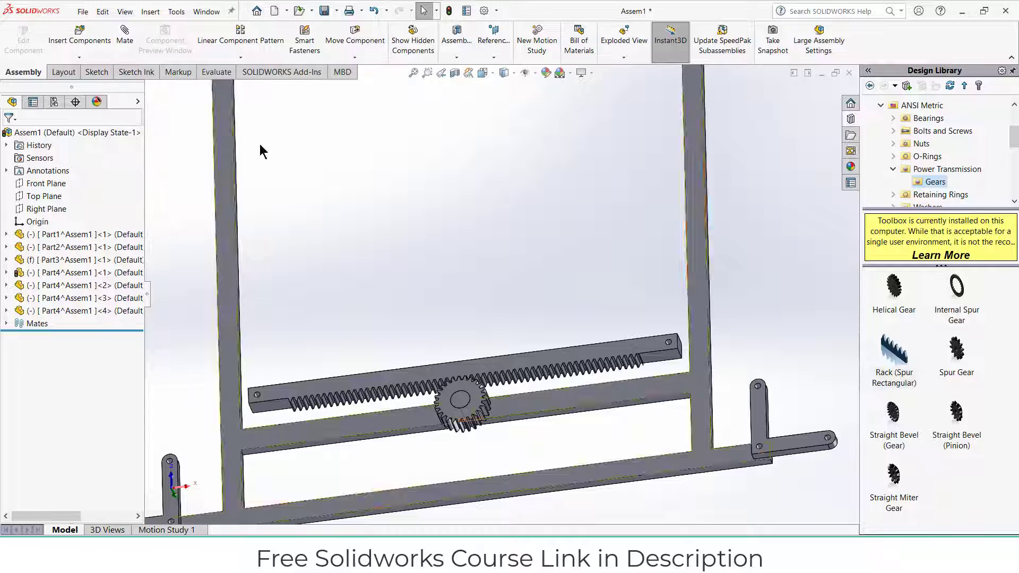
Start an advanced Width mate with the rack's two end faces as the width selections
scroll(603, 314, "down", 6)
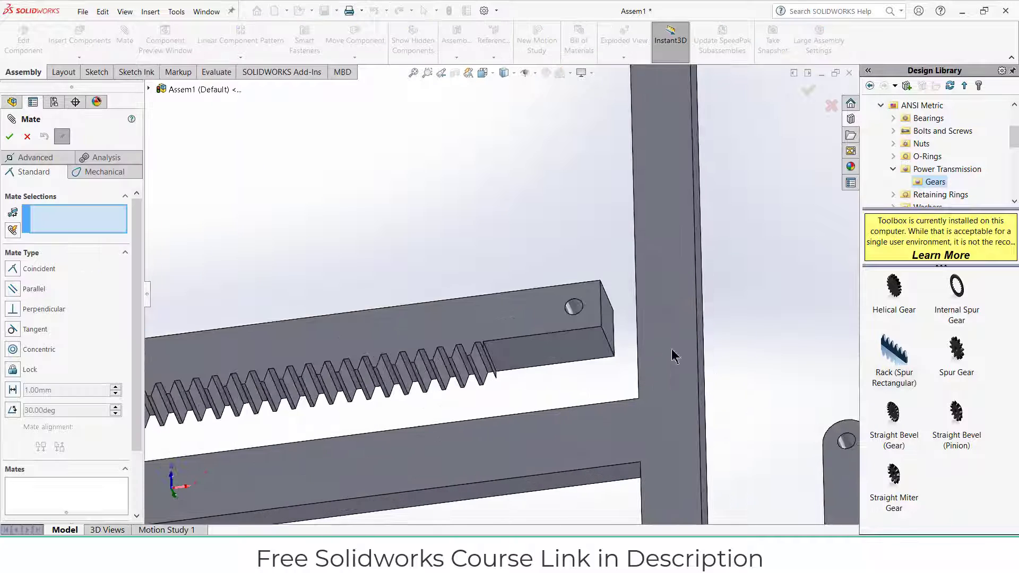
left_click(611, 323)
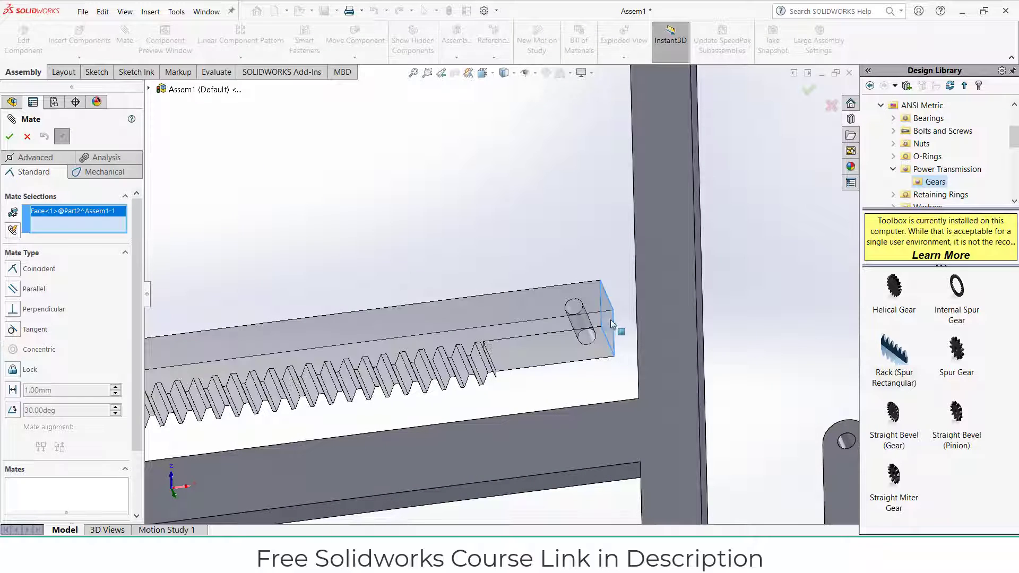
left_click(52, 158)
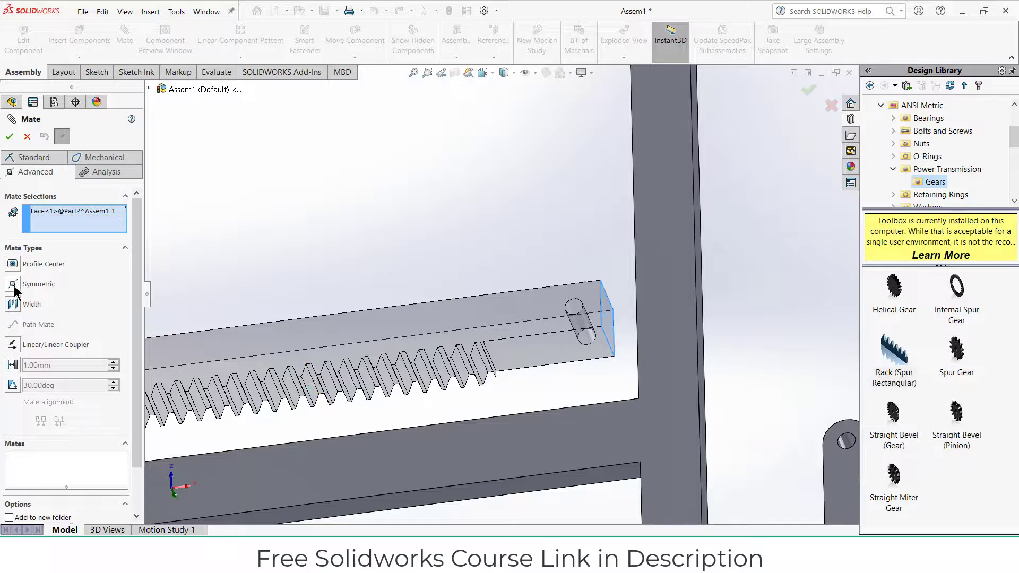
left_click(16, 305)
scroll(377, 412, "up", 8)
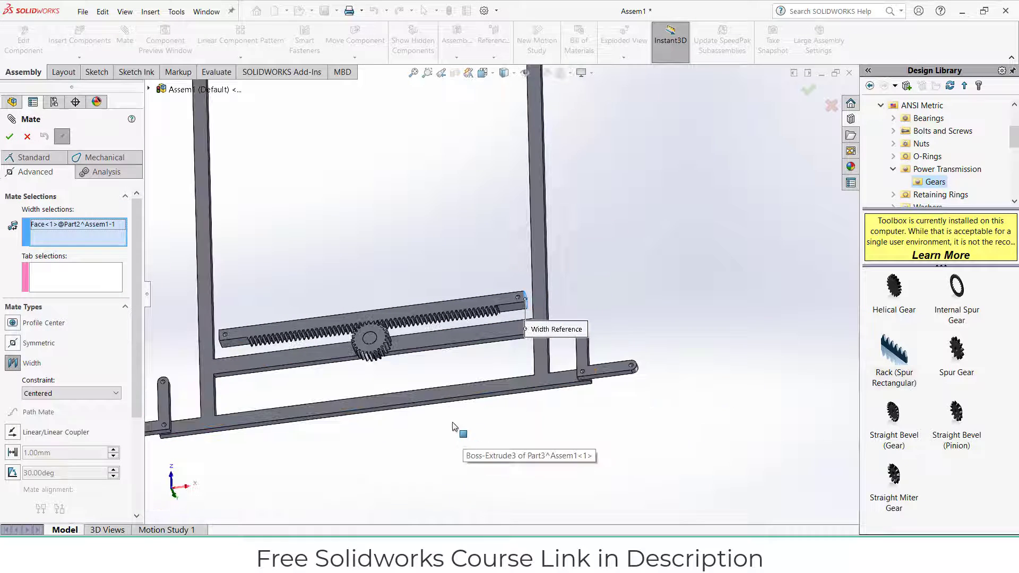
middle_click_drag(455, 423, 465, 387)
scroll(425, 380, "down", 4)
left_click(279, 250)
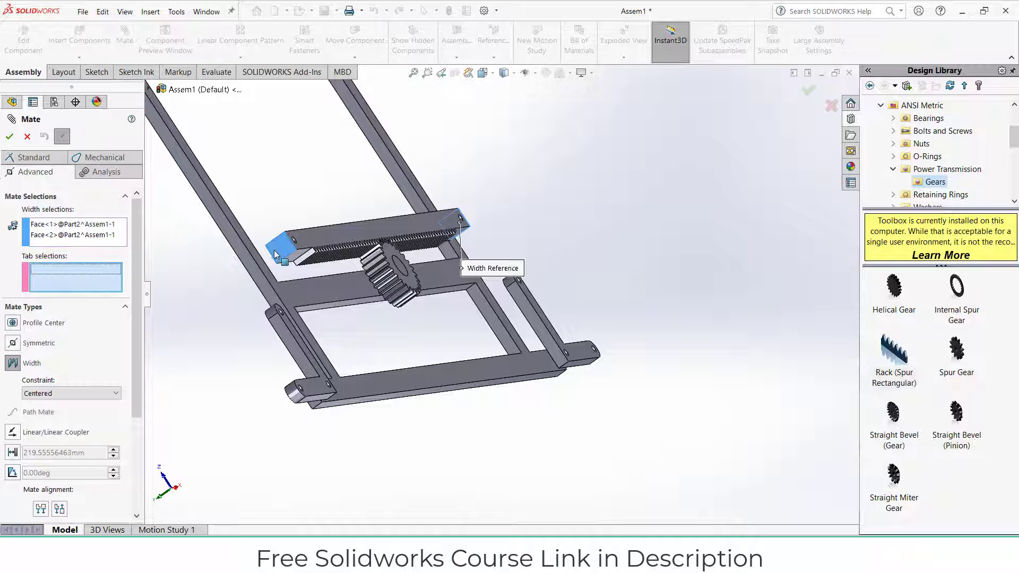
Use the outer side faces of the frame's two long bars as tab selections and complete the centered Width mate
left_click(234, 234)
middle_click_drag(377, 304, 511, 268)
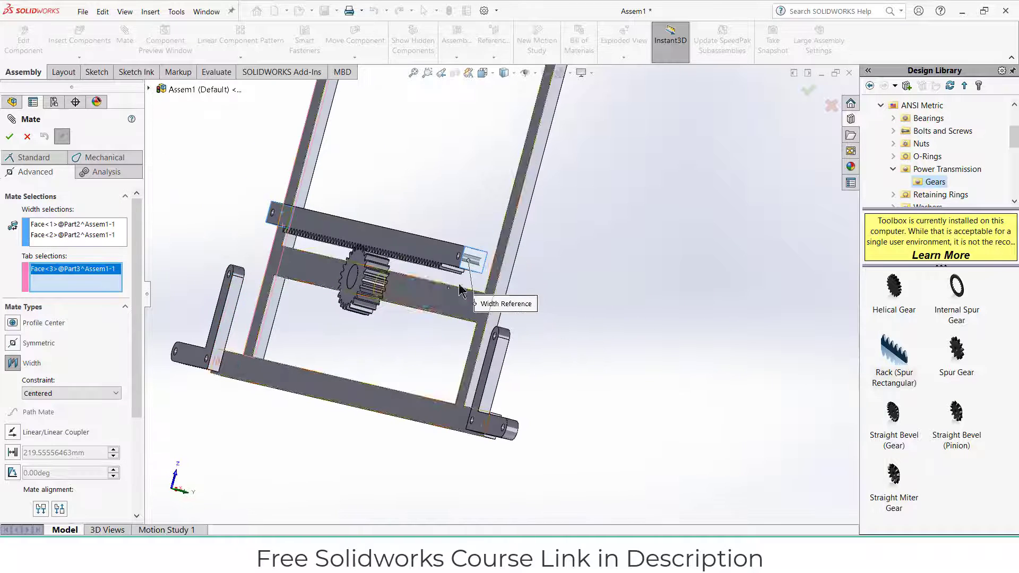
left_click(511, 267)
left_click(9, 136)
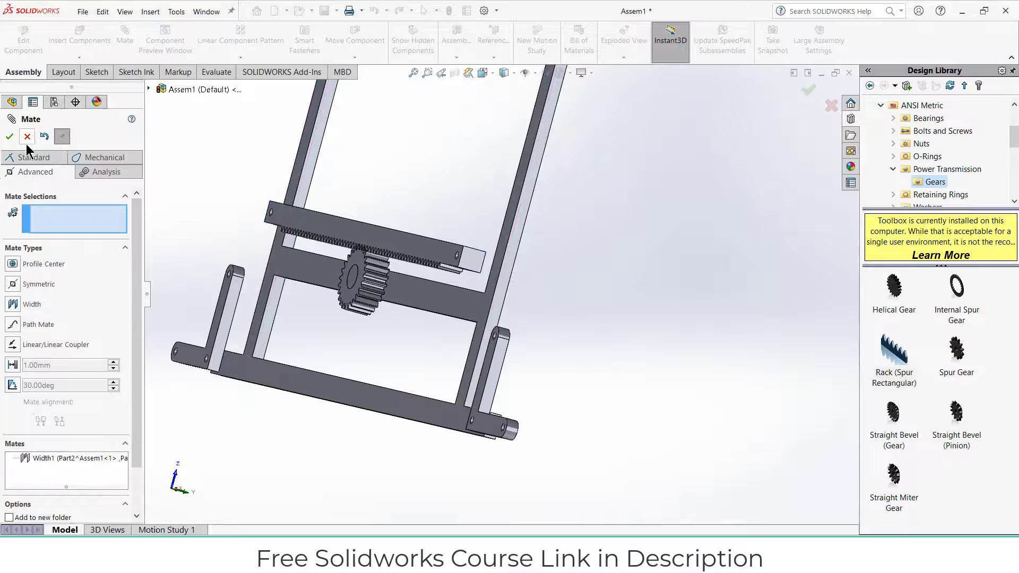
left_click(28, 136)
Rename the rack's new Width mate to "temp"
left_click(6, 323)
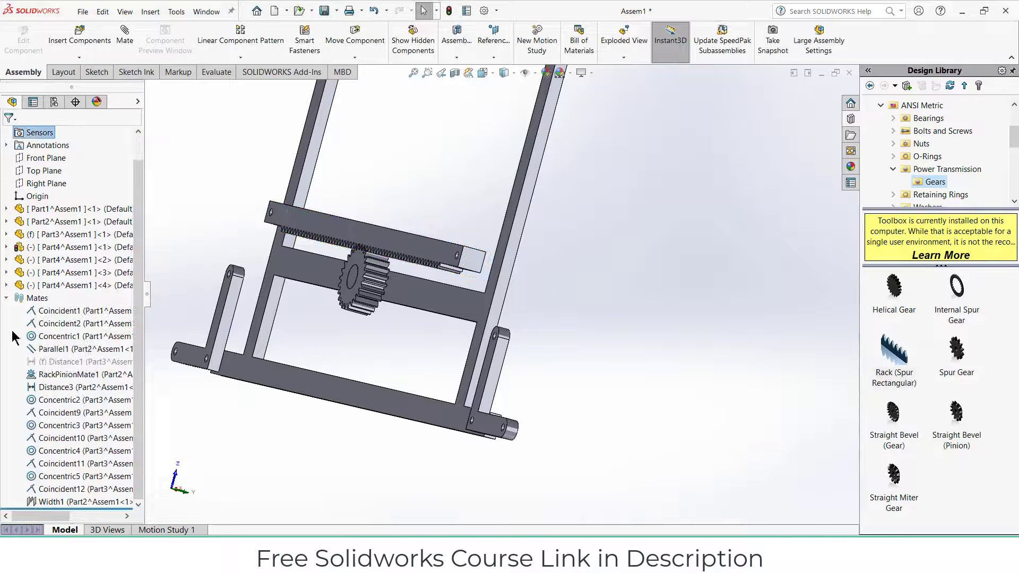
left_click(59, 502)
left_click(59, 501)
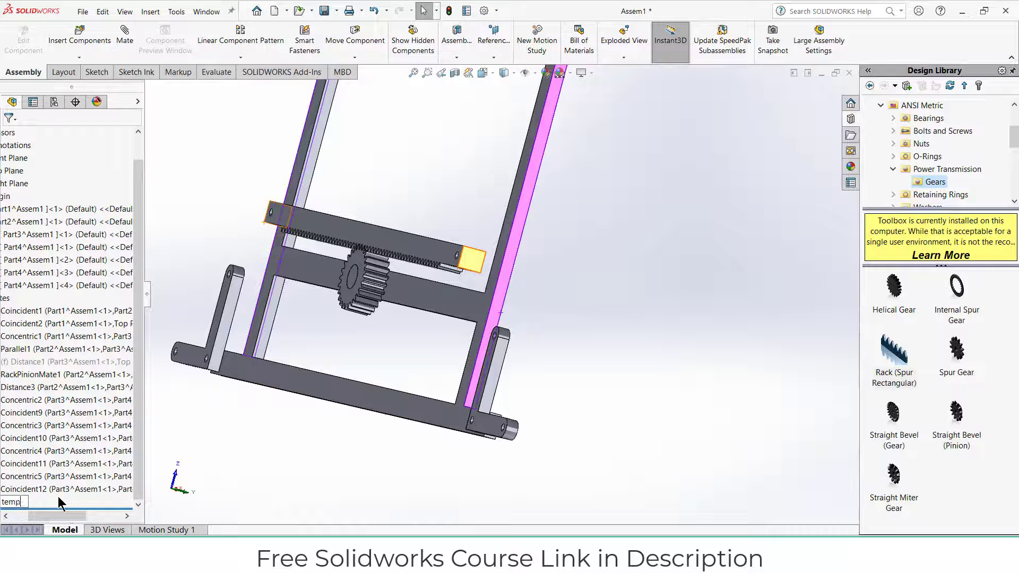
key("Return")
left_click(714, 350)
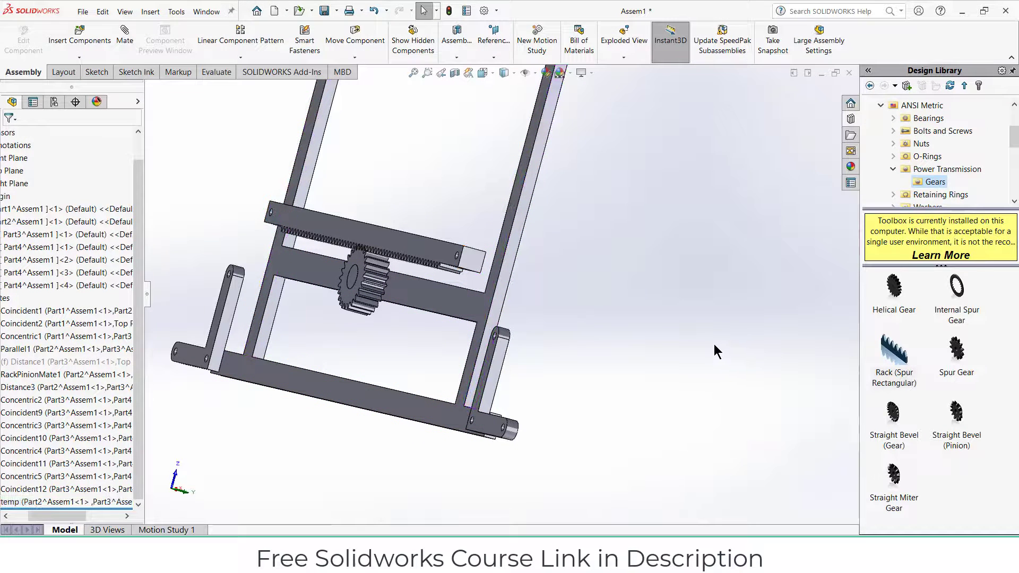
Try to add a parallel mate between the rack's flat face and the inner side face of the first link's upright arm
scroll(628, 323, "up", 3)
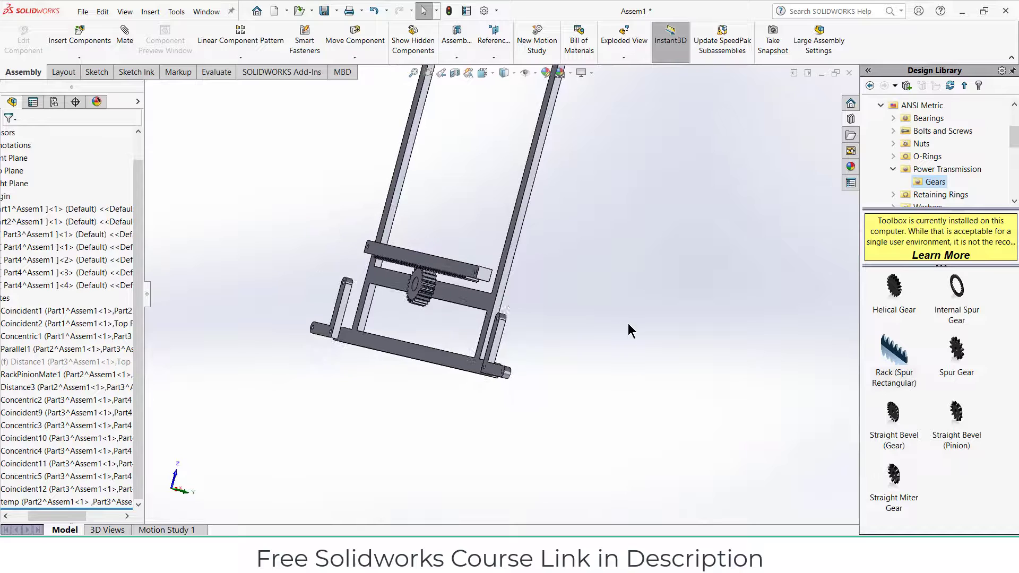
left_click(455, 273)
left_click(484, 205)
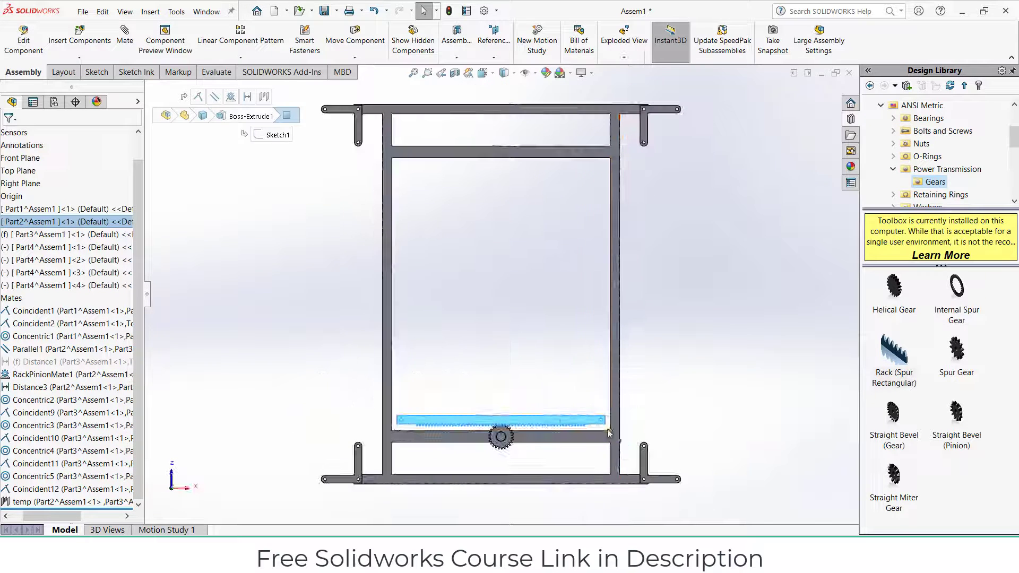
scroll(608, 433, "down", 4)
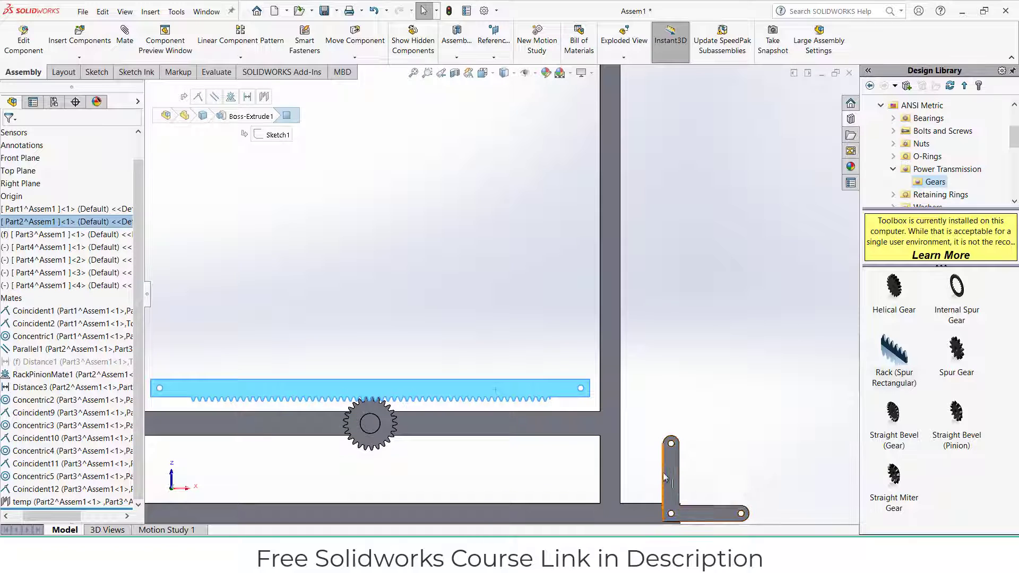
scroll(661, 480, "up", 3)
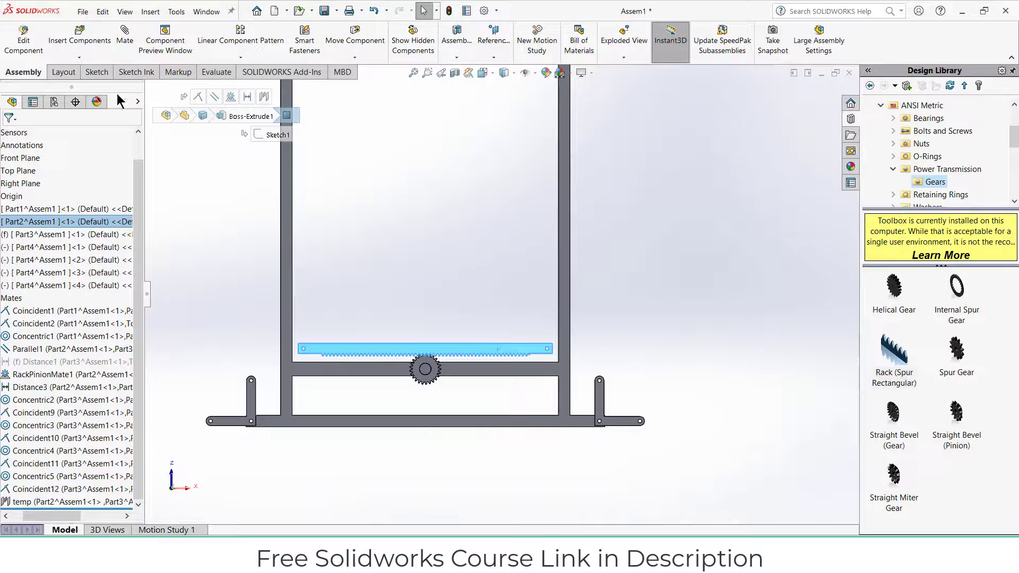
scroll(598, 398, "down", 10)
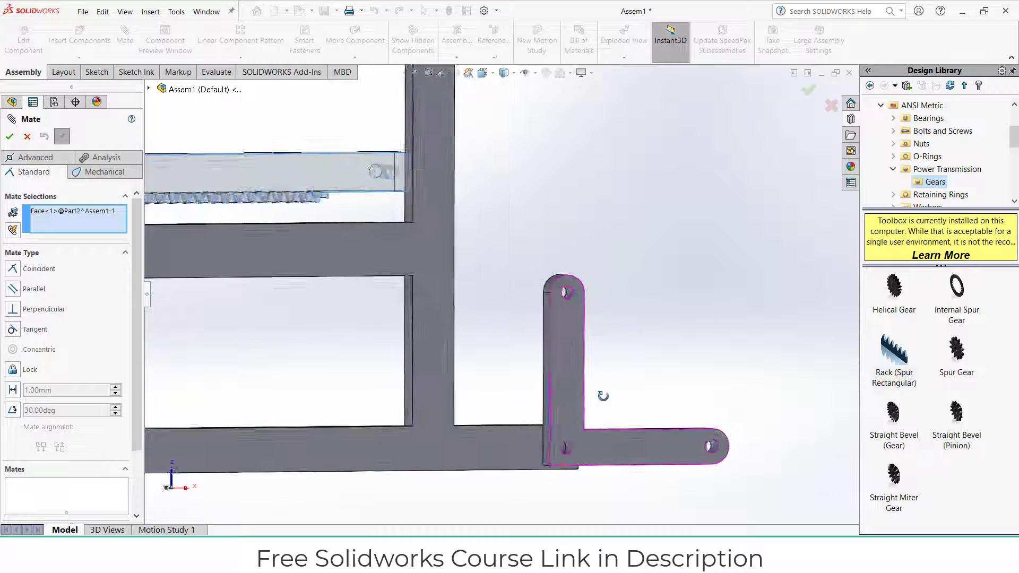
left_click(511, 358)
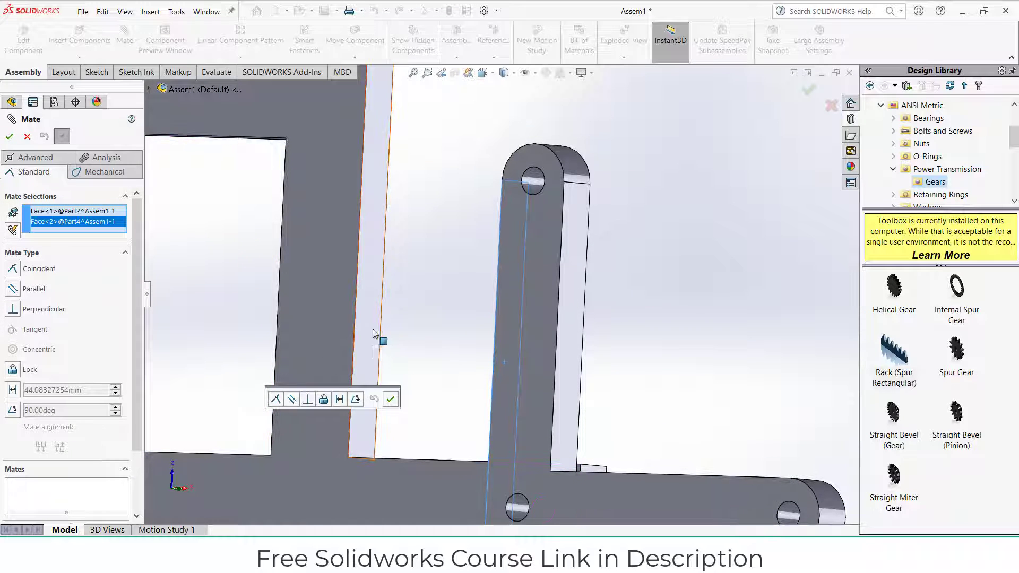
left_click(291, 399)
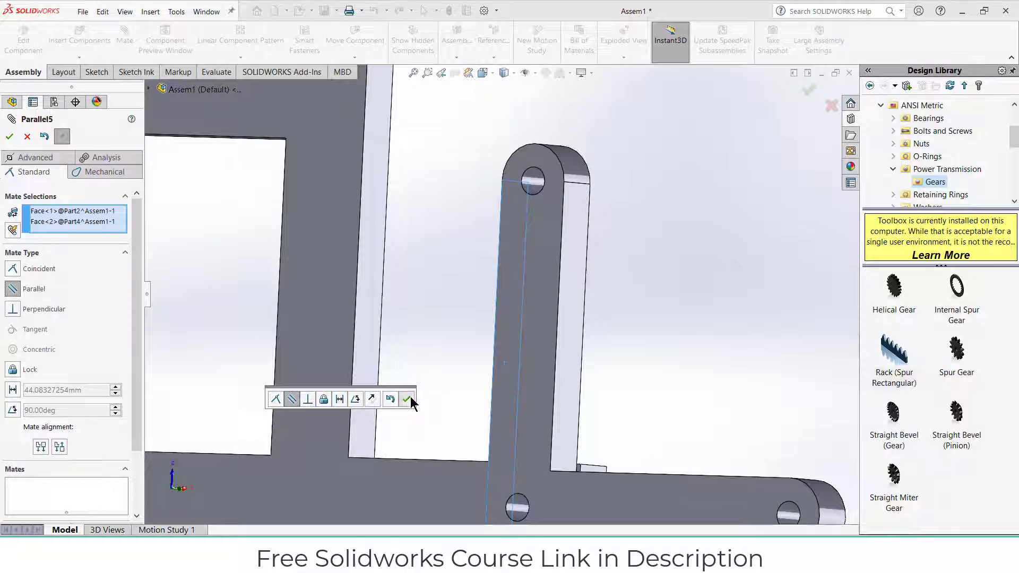
left_click(406, 399)
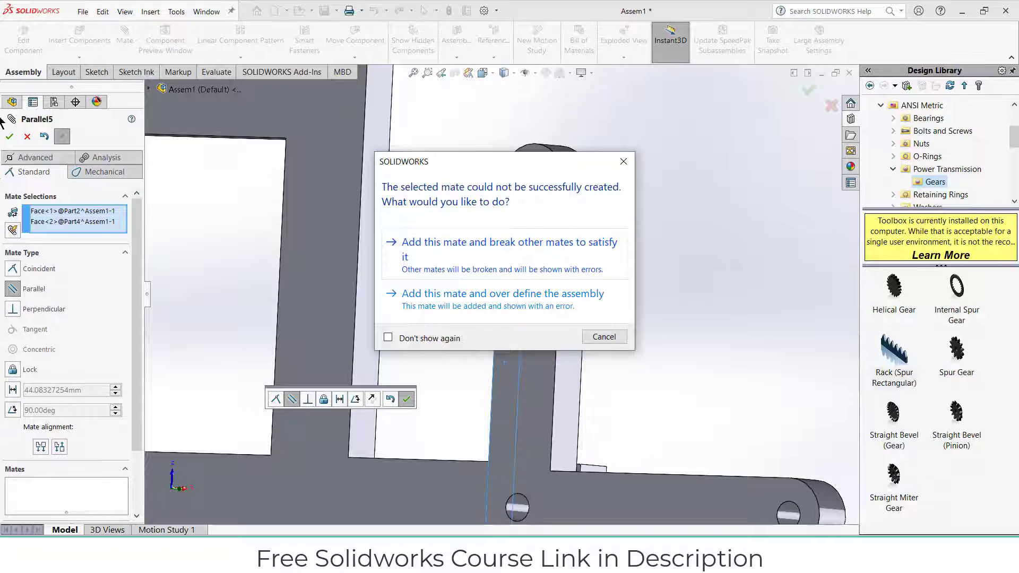
left_click(624, 162)
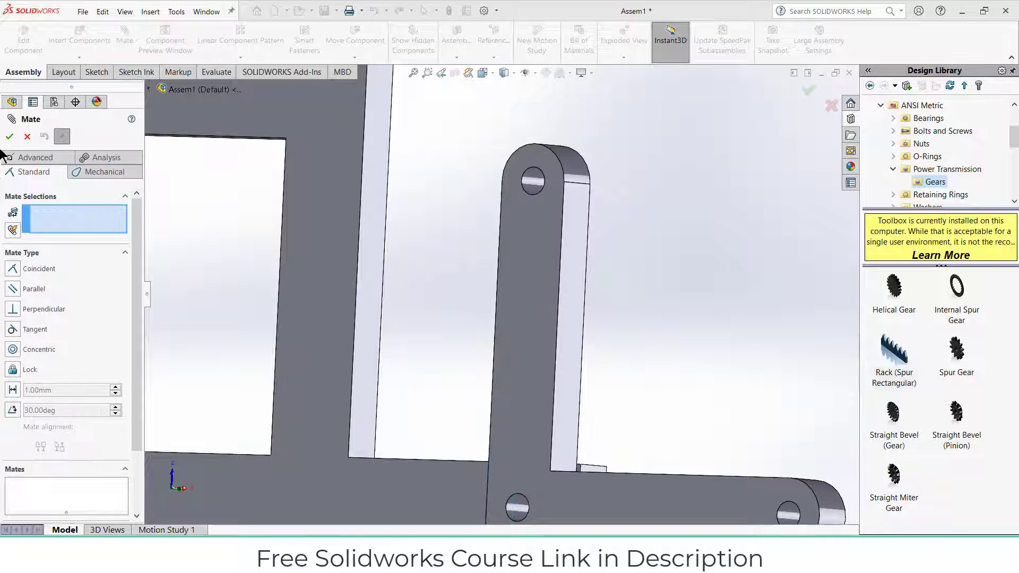
left_click(27, 136)
Inspect the first link's concentric and coincident mates, and swing the link about its corner hole to check its freedom
left_click(534, 272)
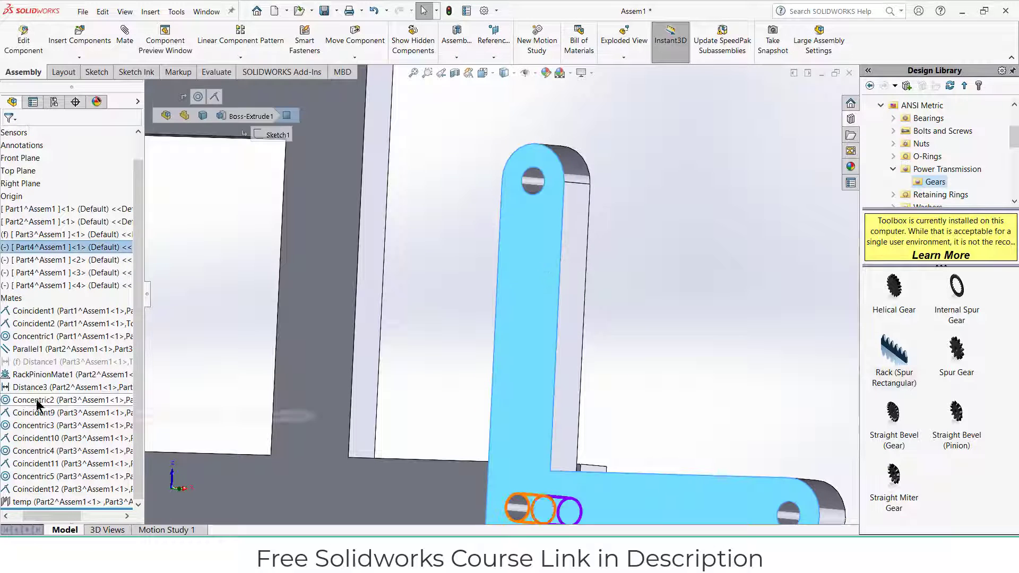
left_click_drag(61, 516, 0, 501)
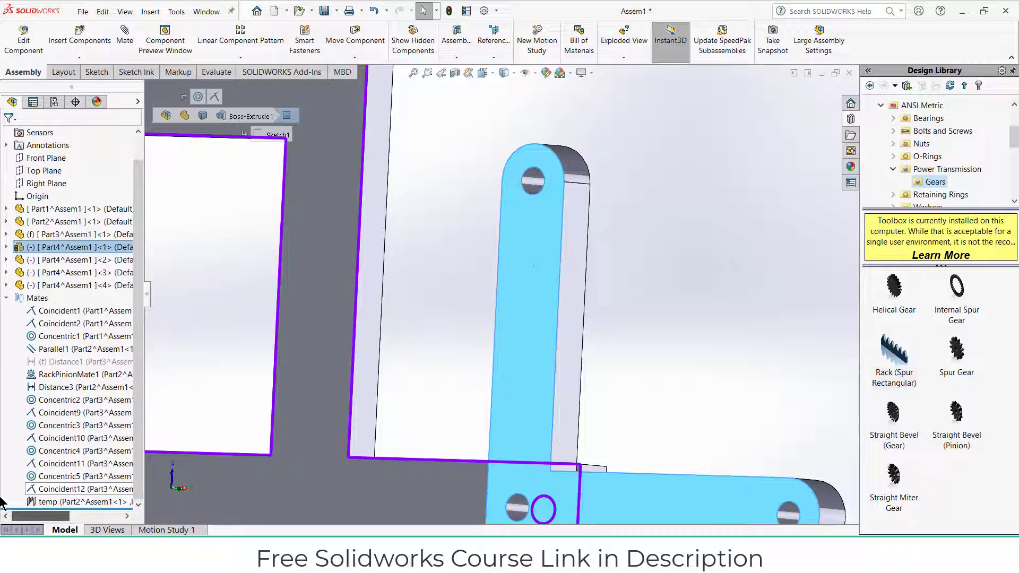
left_click(6, 247)
left_click(19, 260)
left_click(72, 272)
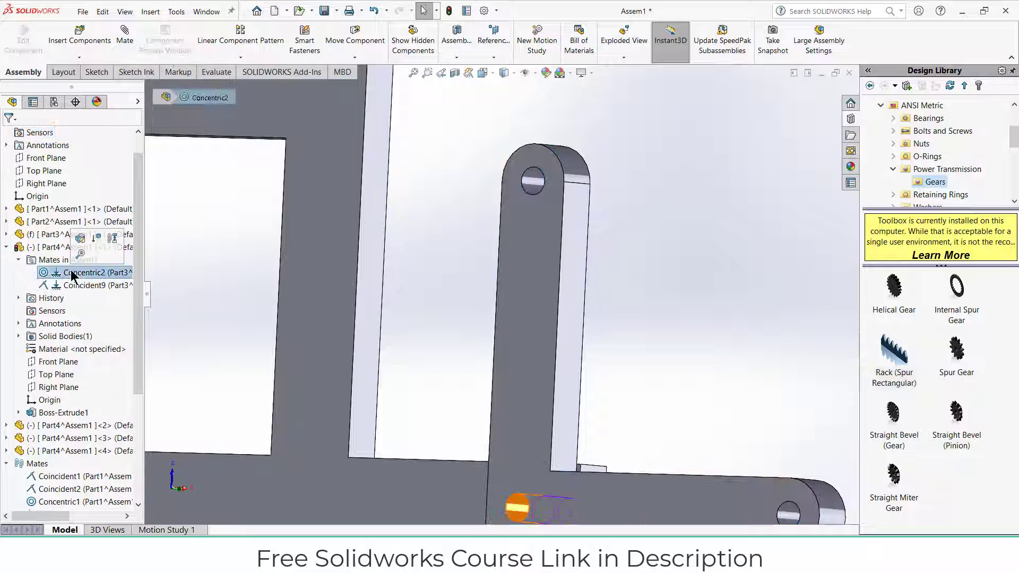
left_click(77, 287)
scroll(393, 332, "up", 3)
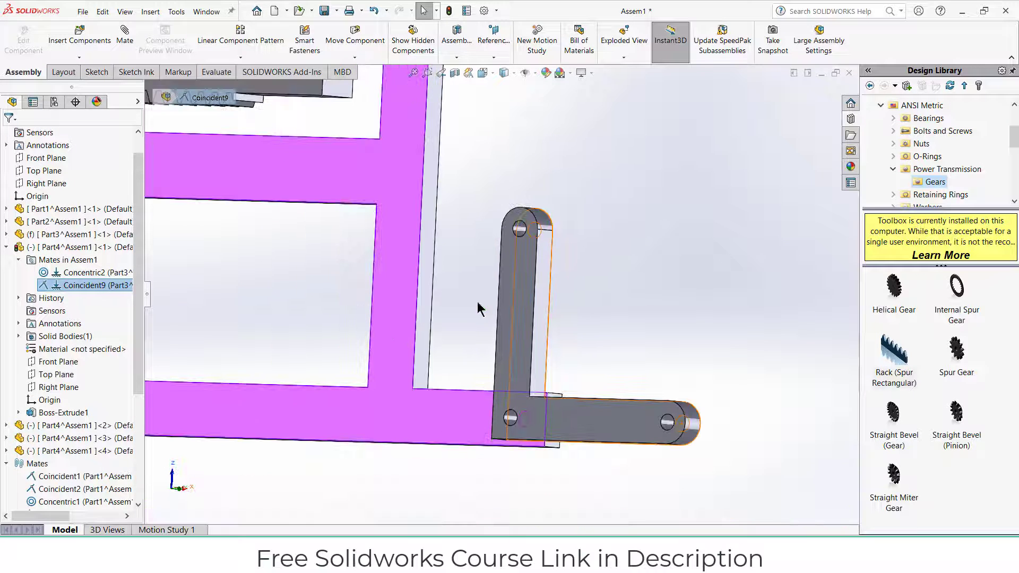
left_click_drag(516, 290, 531, 306)
left_click(607, 315)
middle_click_drag(563, 312, 626, 287)
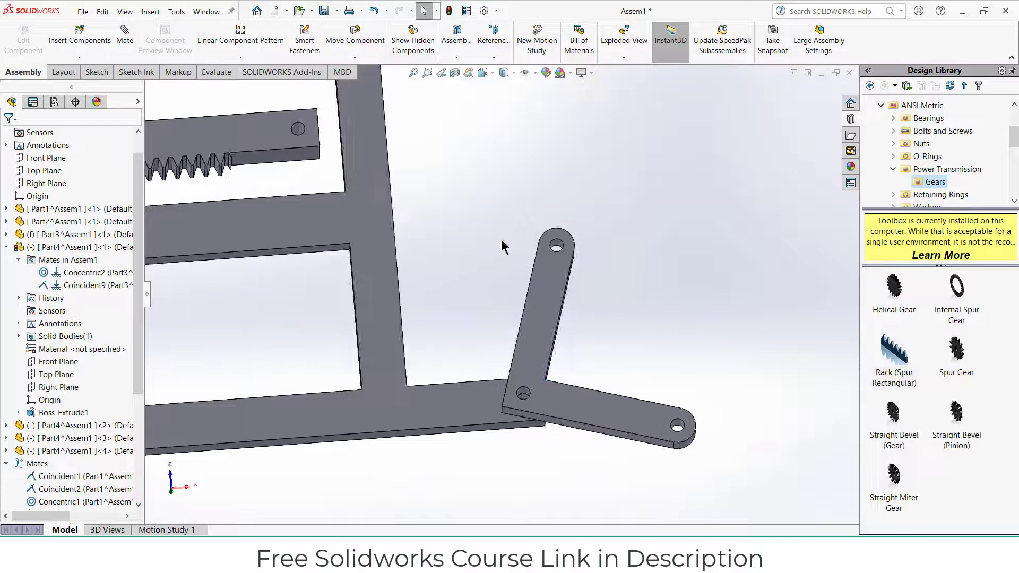
Add a parallel mate between the outer side face of the frame's long bar and the inner side face of the first link's upright arm
middle_click_drag(394, 221, 374, 256)
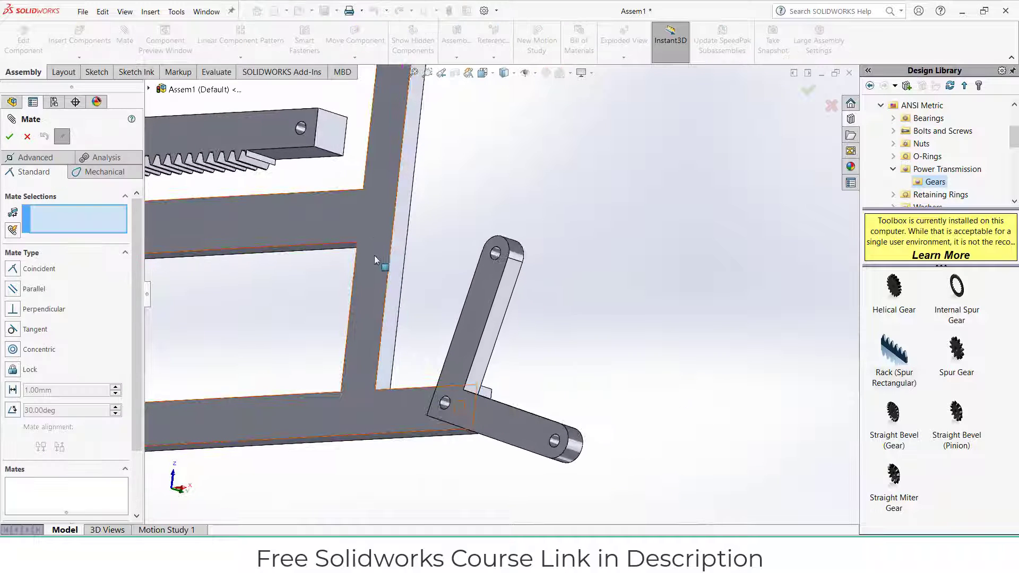
left_click(391, 275)
middle_click_drag(463, 311, 446, 297)
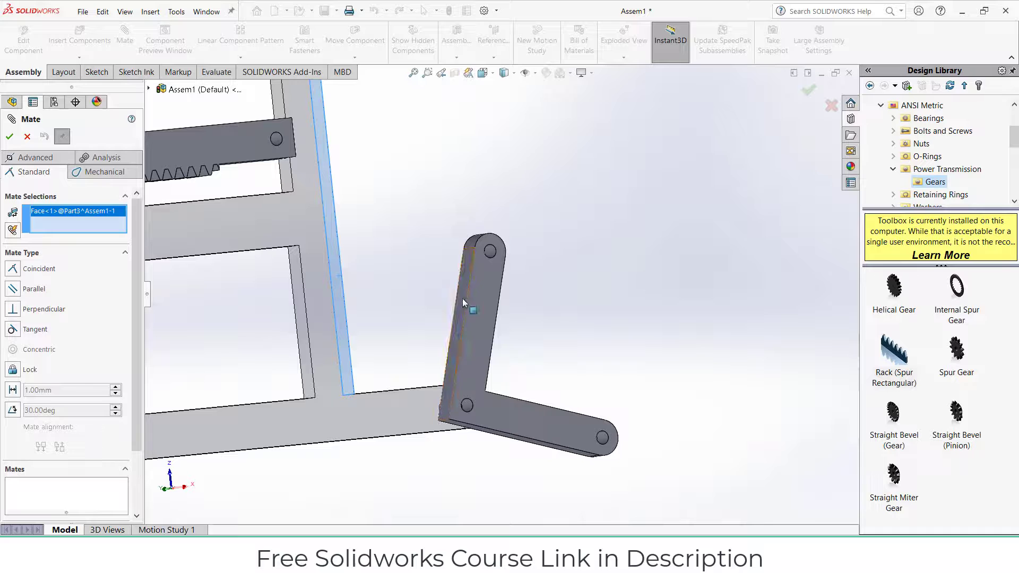
left_click(463, 302)
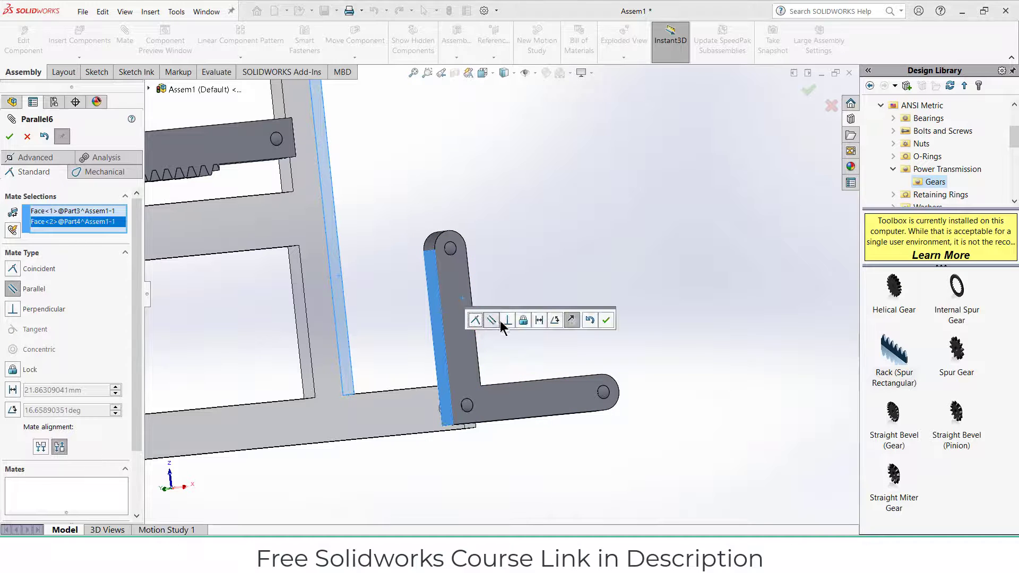
left_click(607, 320)
scroll(565, 332, "up", 5)
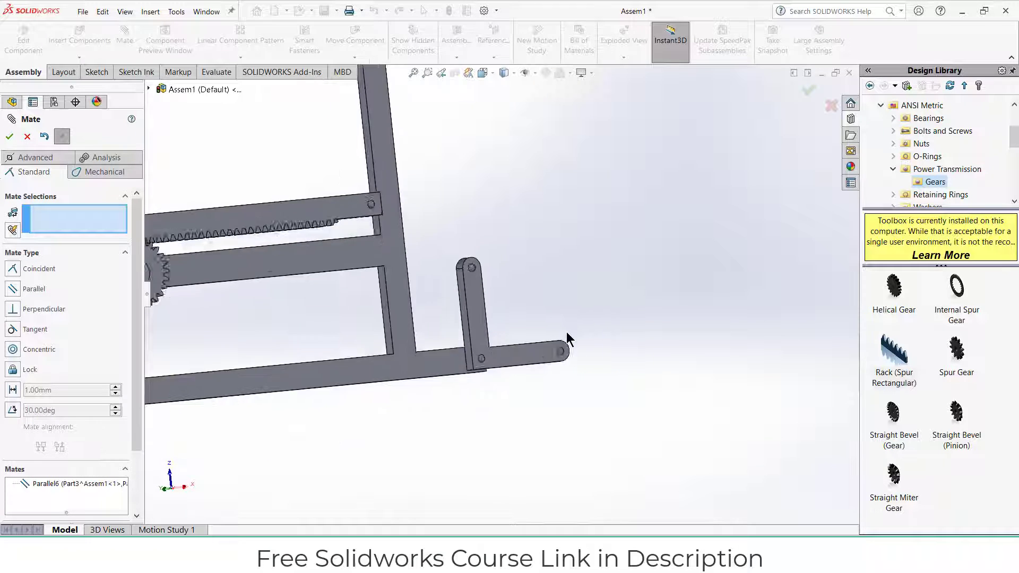
left_click(27, 137)
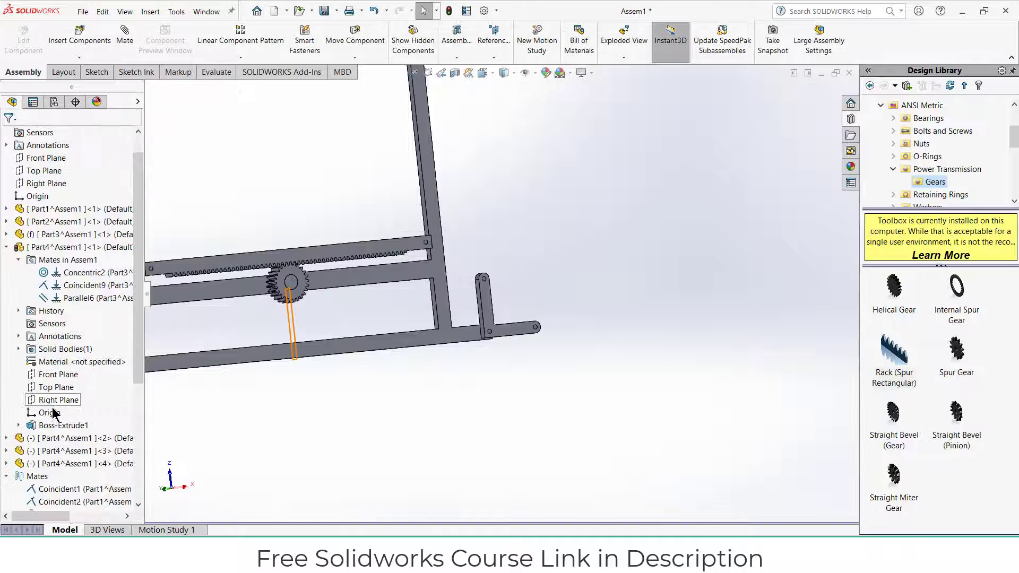
Try to rename the link's new parallel mate to "temp"
left_click(67, 502)
left_click(67, 502)
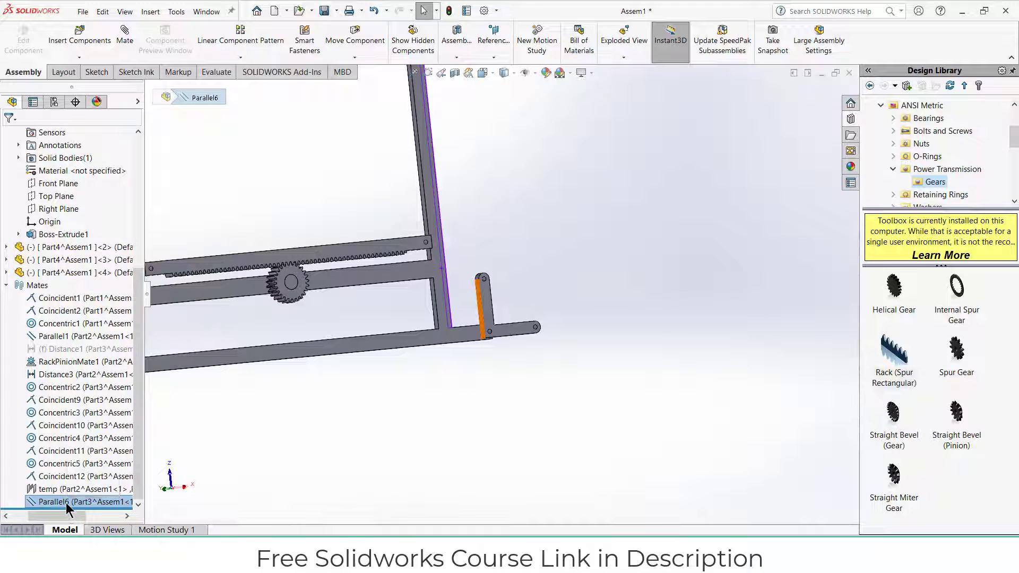
type("temp")
key("Return")
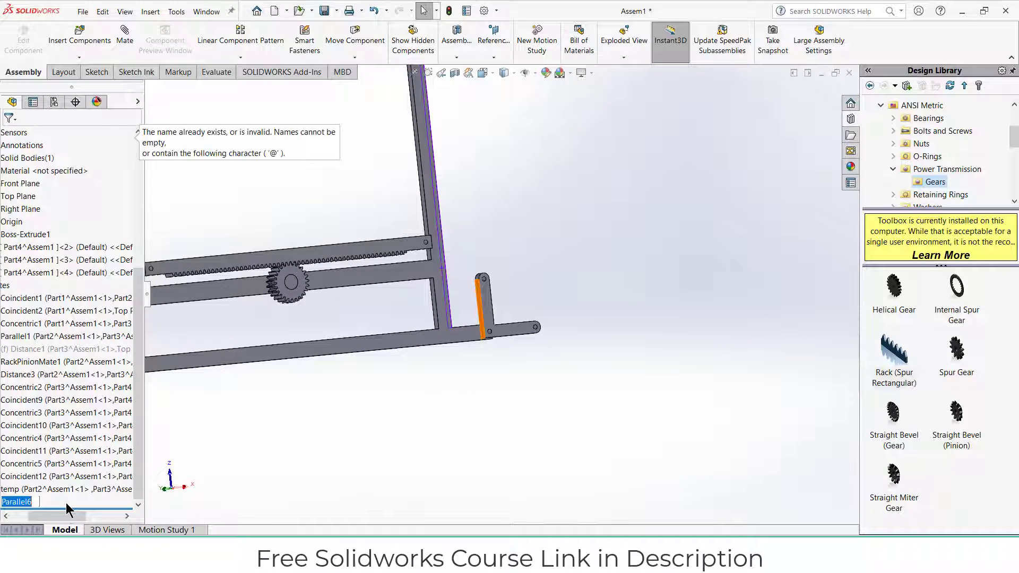
key("Escape")
key("Escape")
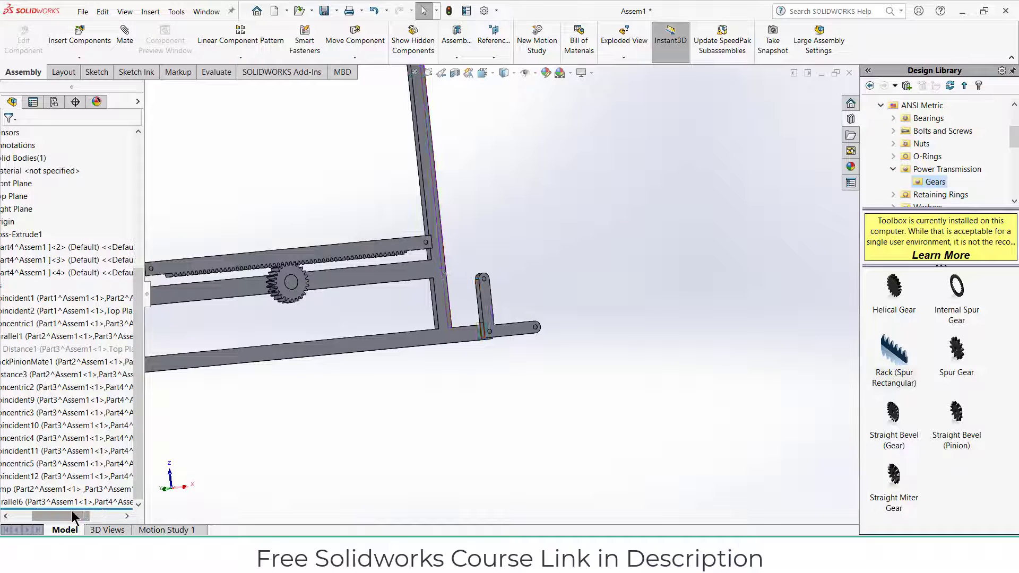
Rename the link's new parallel mate to "temp2"
left_click(44, 503)
left_click(44, 503)
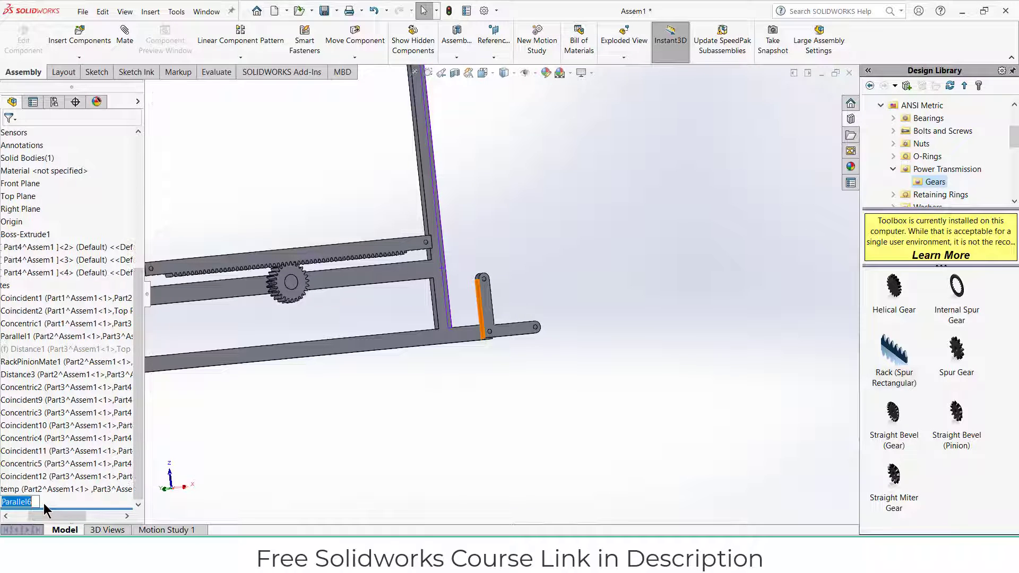
type("temp2")
key("Return")
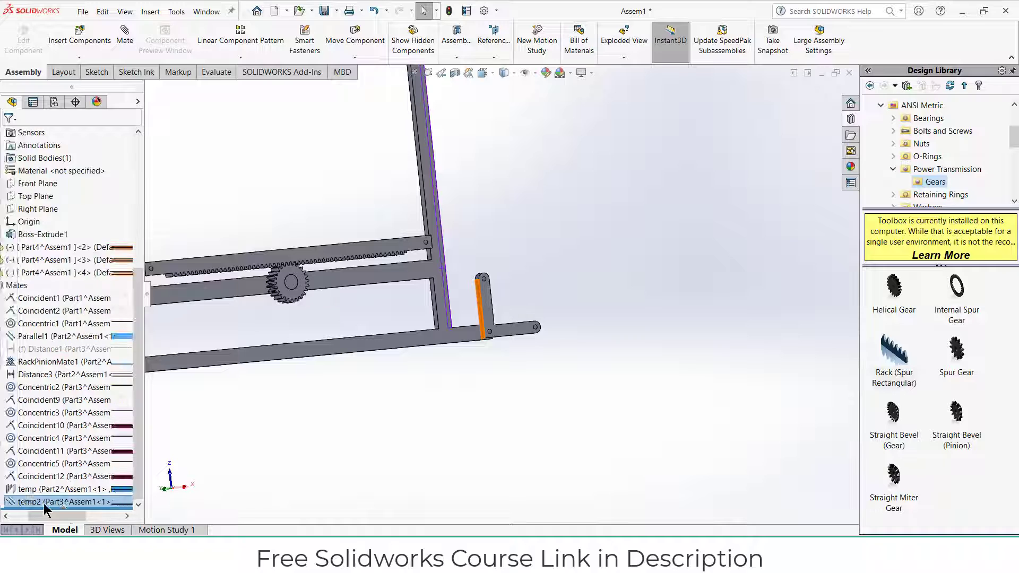
left_click(497, 362)
Insert a new part into the assembly with its first sketch on the assembly's Top Plane
middle_click_drag(536, 327, 477, 263)
scroll(477, 277, "down", 2)
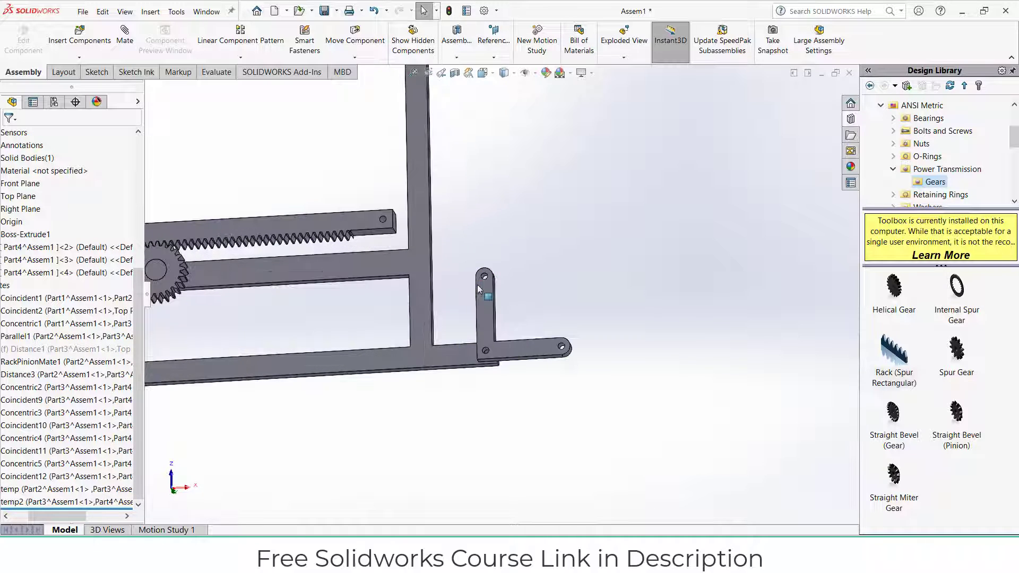
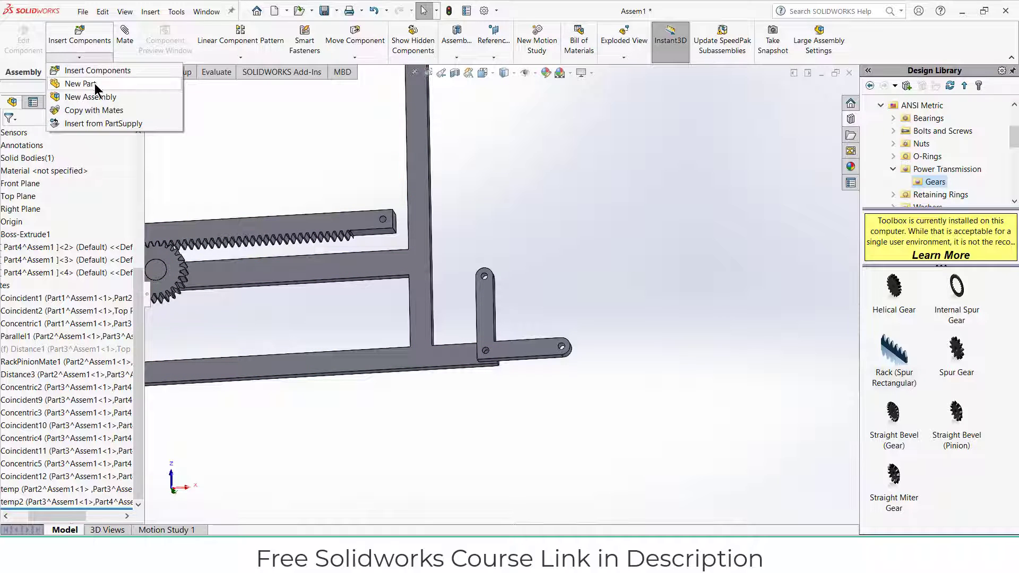
left_click(96, 85)
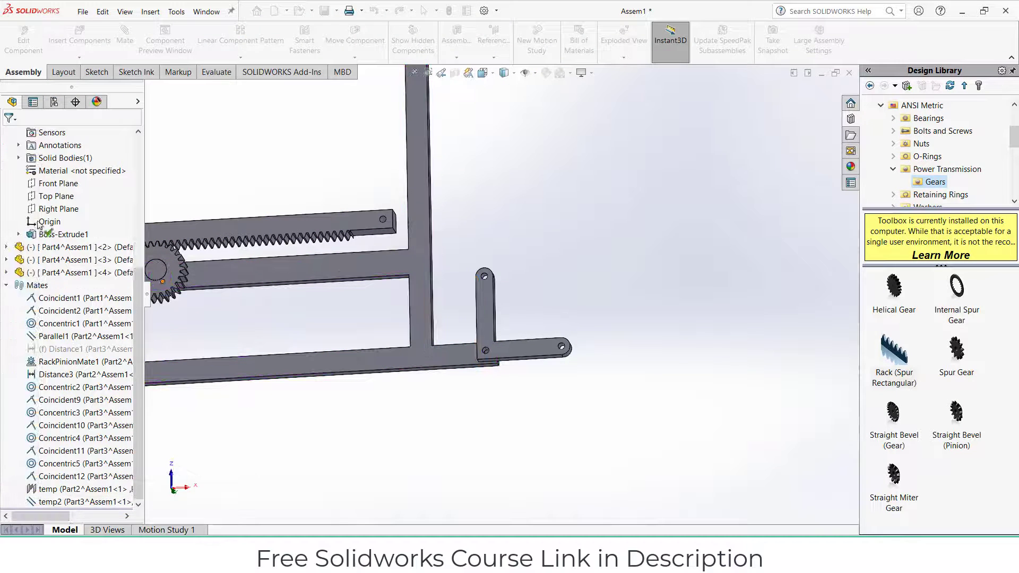
scroll(40, 225, "up", 6)
left_click(47, 196)
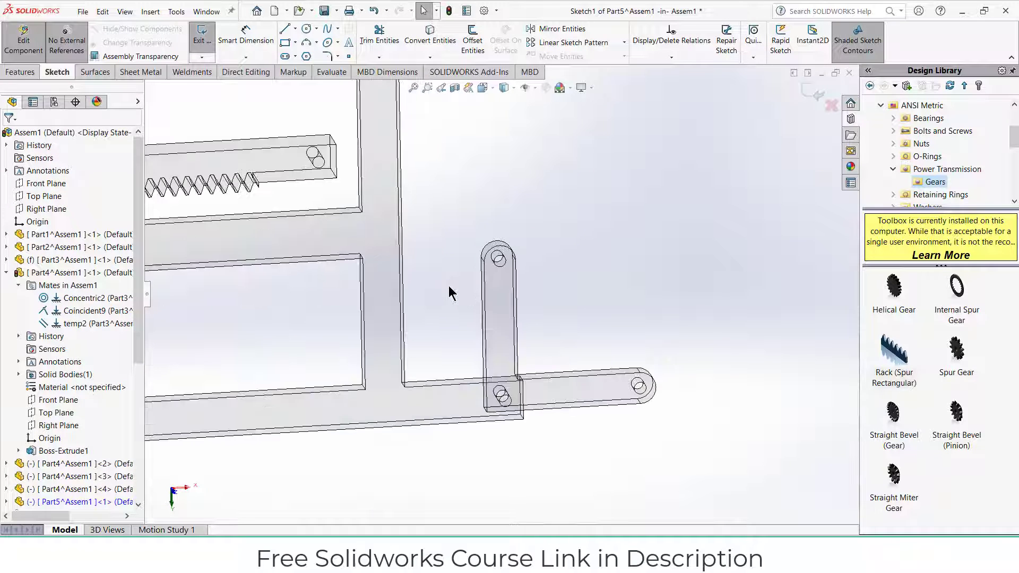
Examine how the corner links on both sides of the frame line up with the rack's end holes, highlighting the first link
scroll(615, 152, "down", 3)
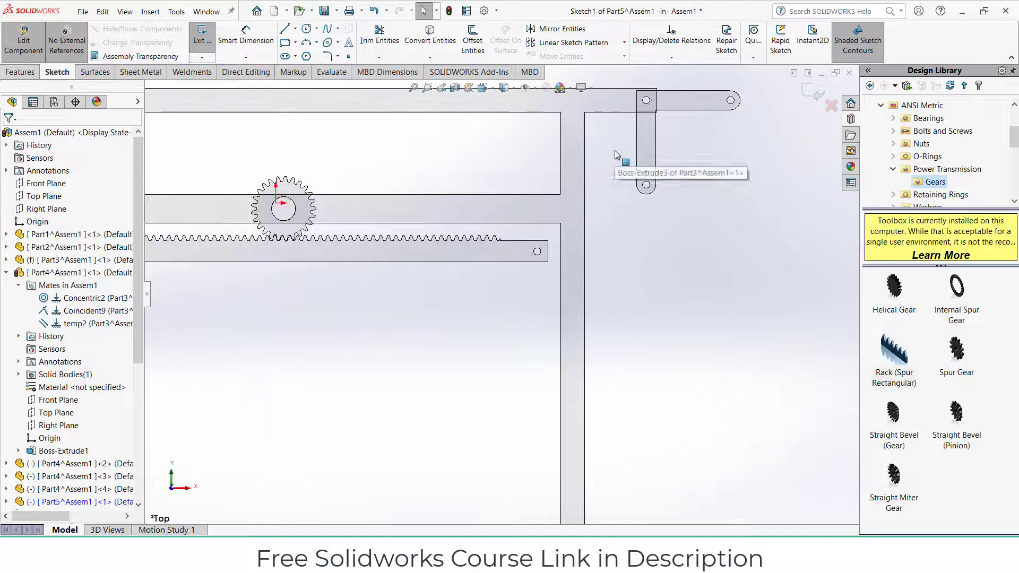
scroll(635, 196, "up", 3)
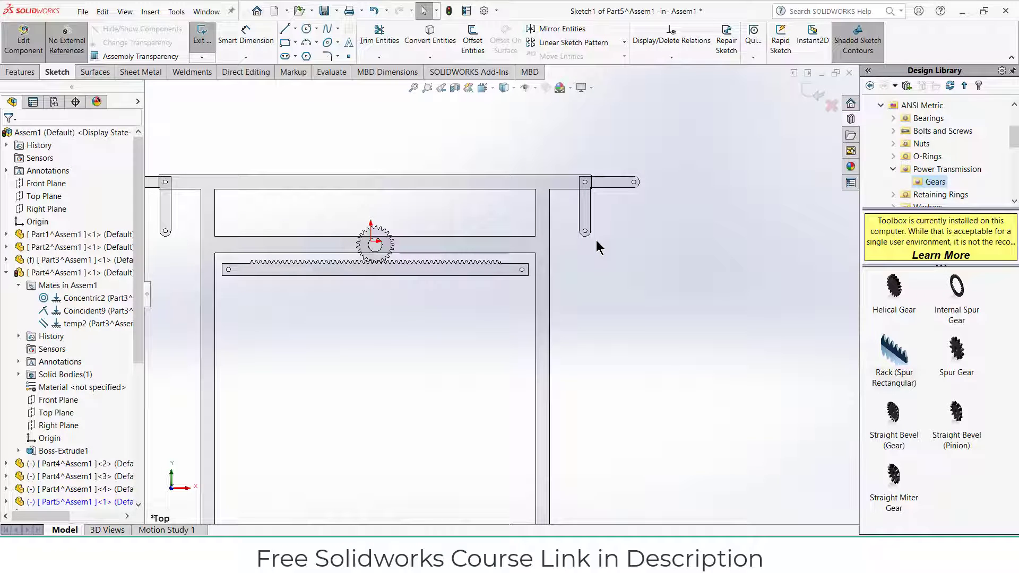
scroll(595, 240, "down", 2)
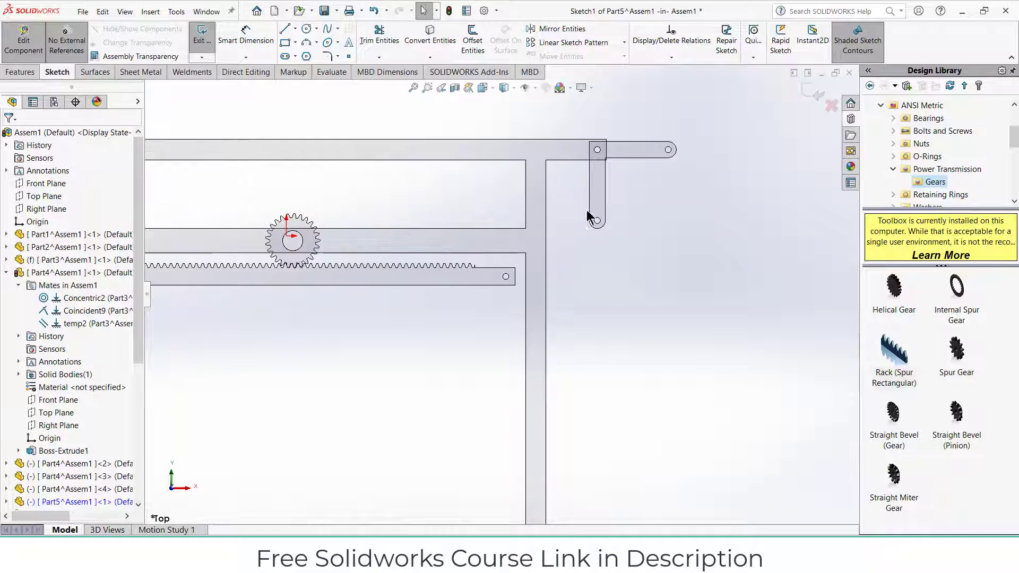
scroll(584, 224, "up", 2)
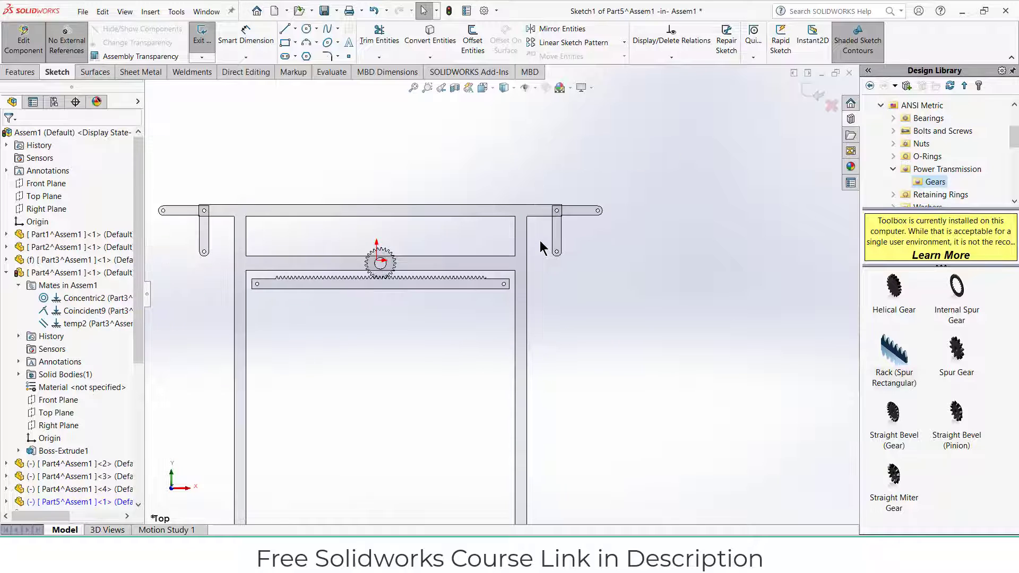
scroll(601, 210, "down", 3)
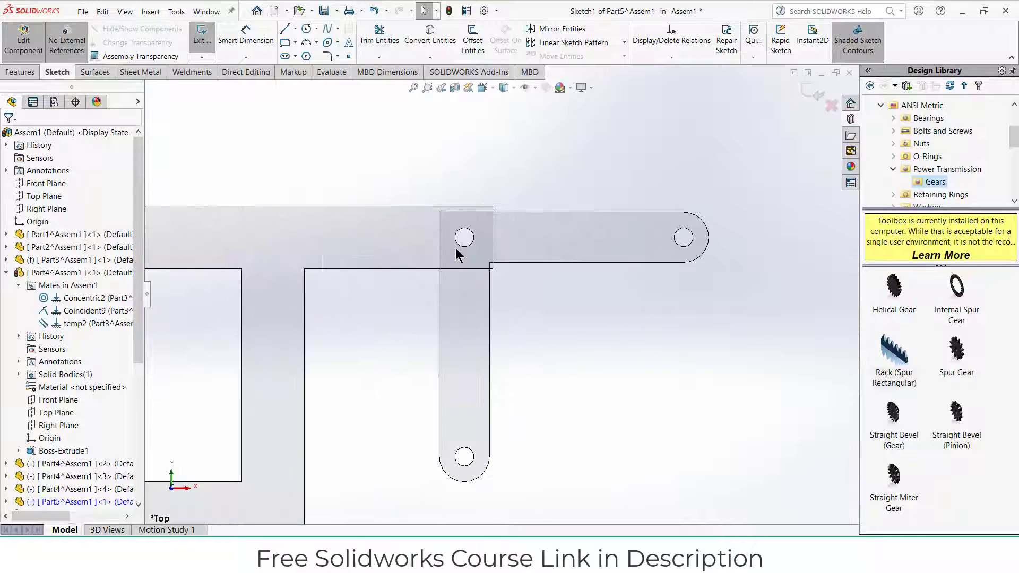
scroll(502, 228, "up", 3)
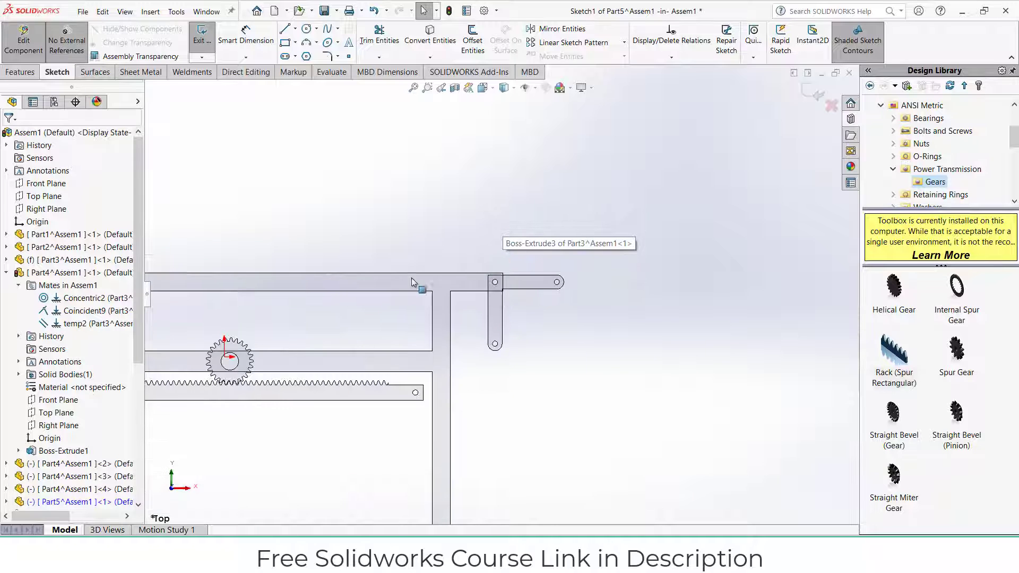
scroll(413, 282, "up", 1)
scroll(264, 289, "down", 5)
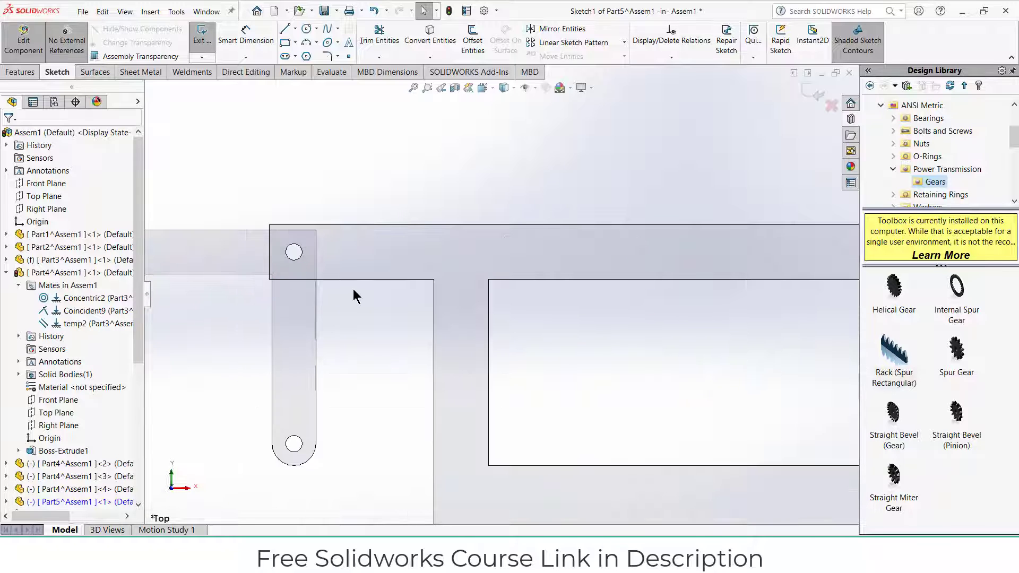
scroll(352, 288, "up", 5)
left_click(85, 273)
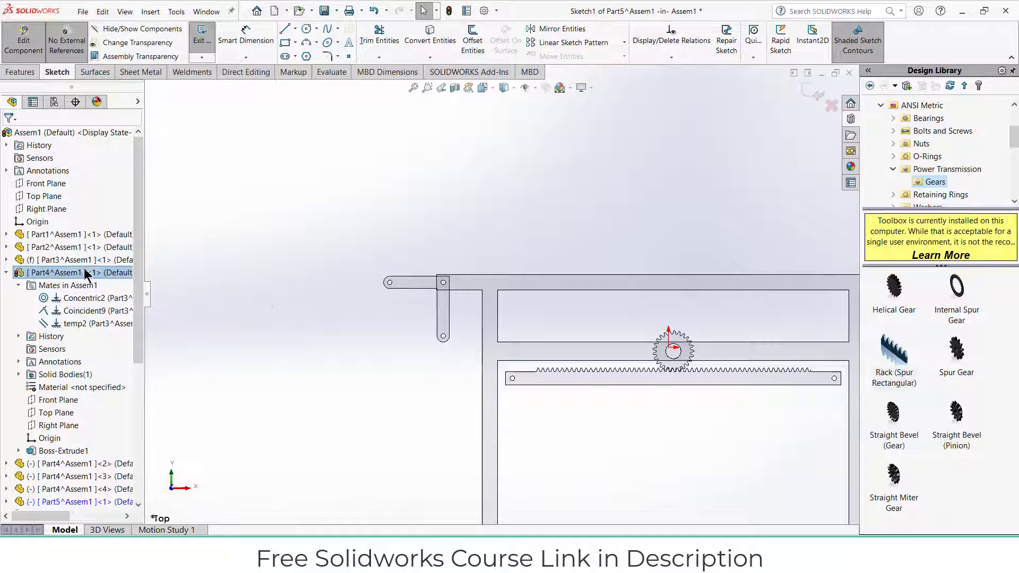
scroll(460, 270, "up", 3)
scroll(643, 278, "down", 5)
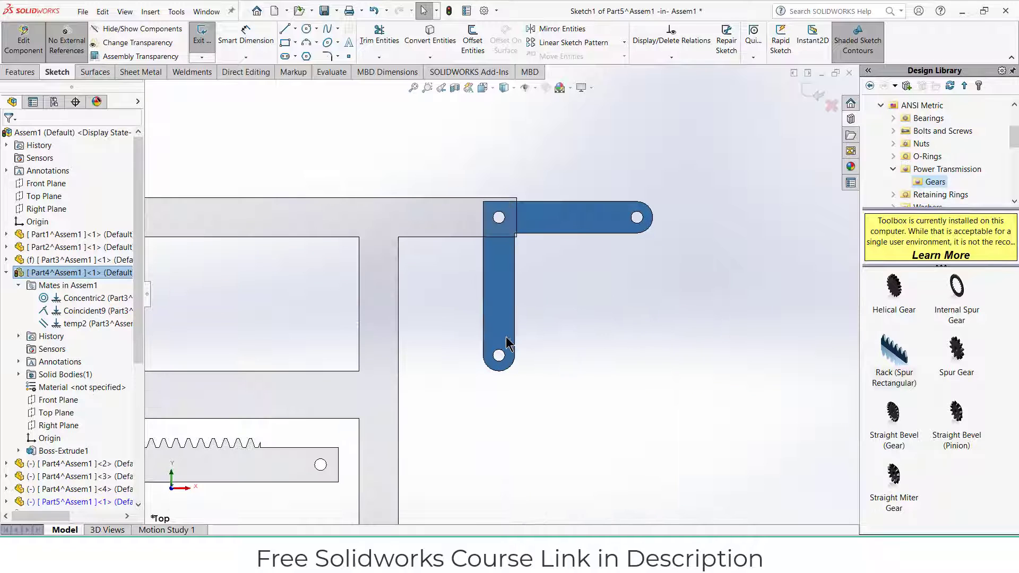
scroll(473, 378, "up", 3)
scroll(485, 371, "down", 1)
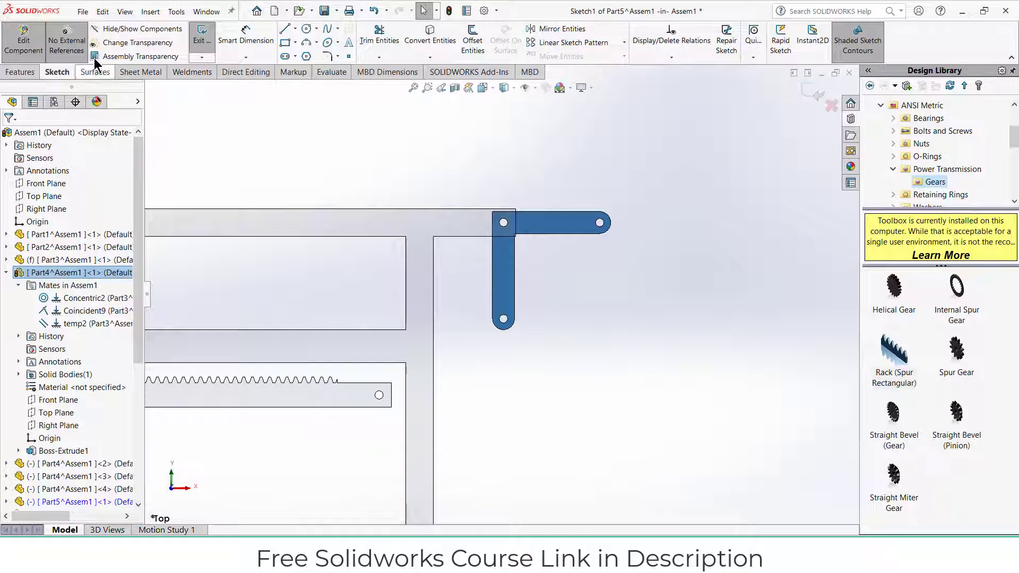
Sketch a straight slot from the rack's end hole centre to the first link's arm-end hole centre, about 53.05 mm long and 8.48 mm wide
left_click(285, 56)
scroll(396, 350, "down", 3)
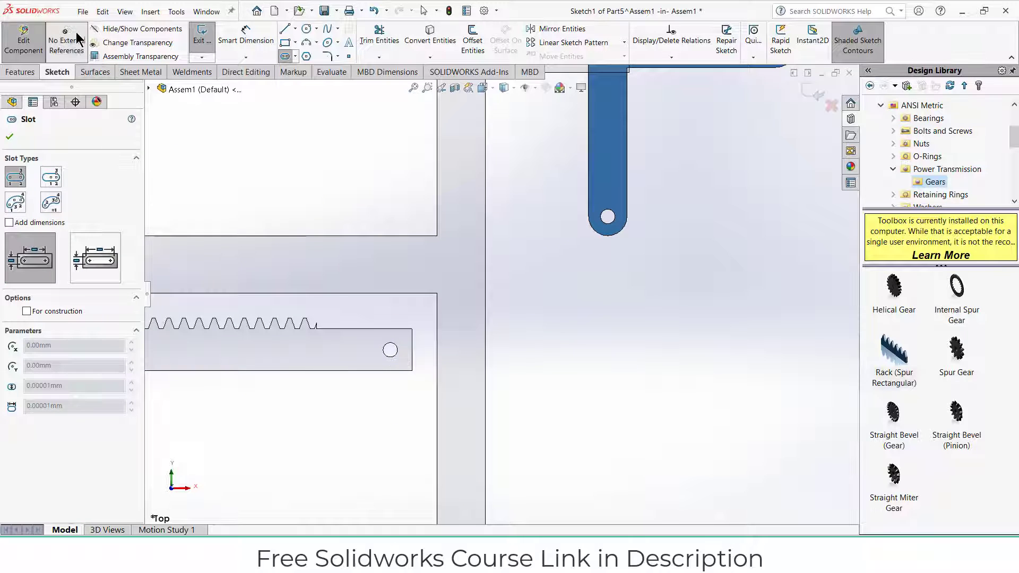
left_click(79, 47)
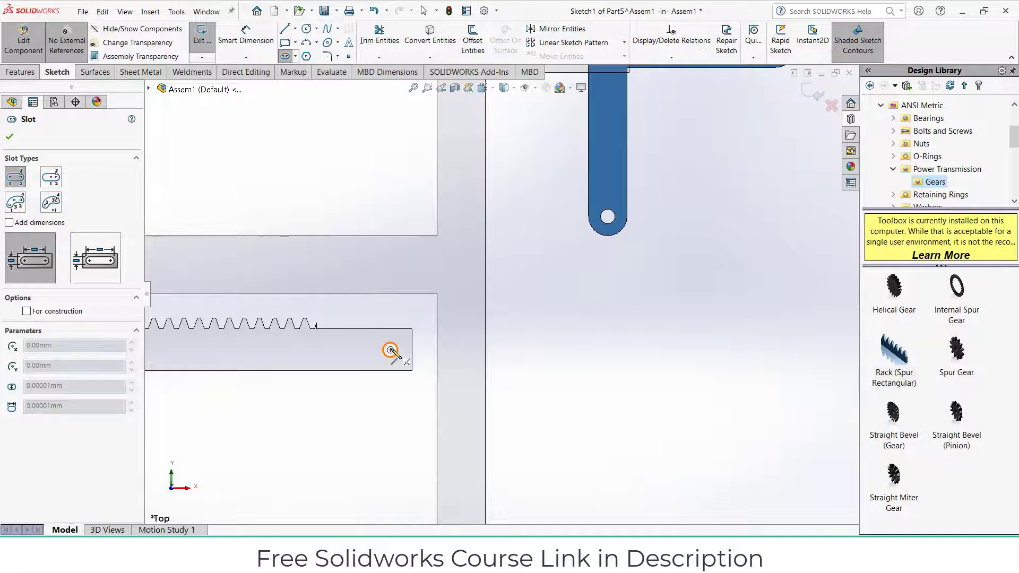
left_click(390, 350)
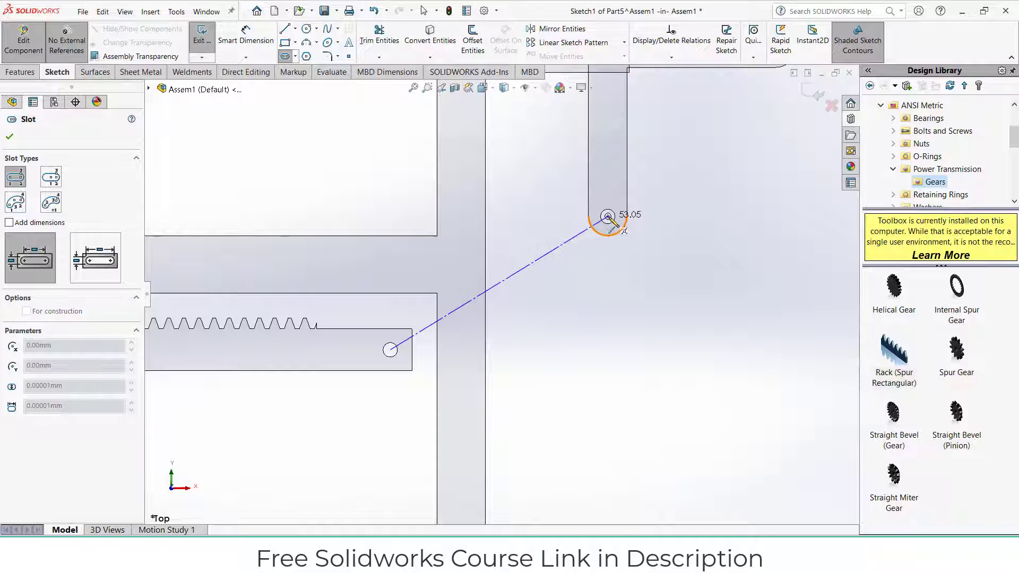
left_click(608, 216)
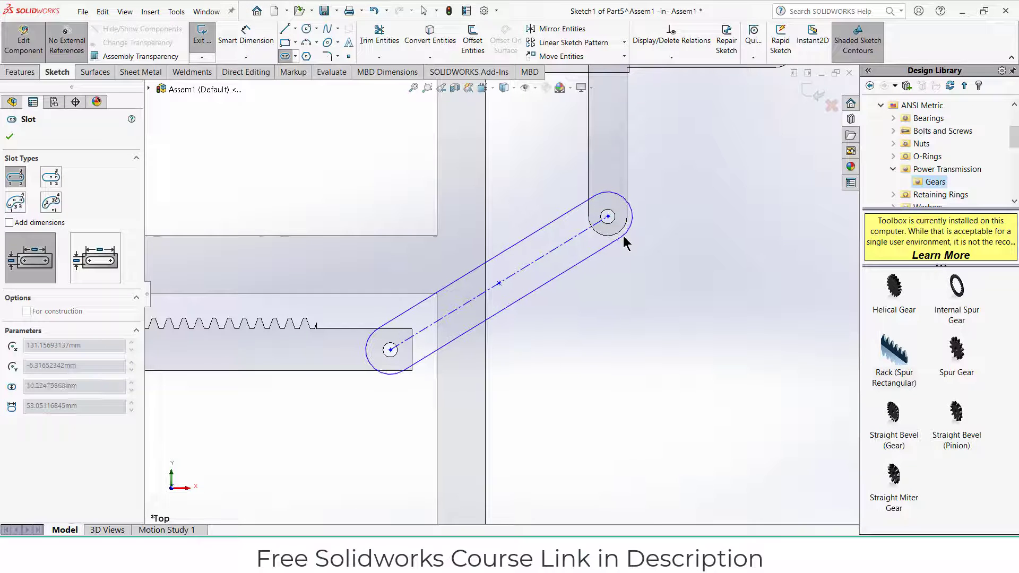
left_click(623, 240)
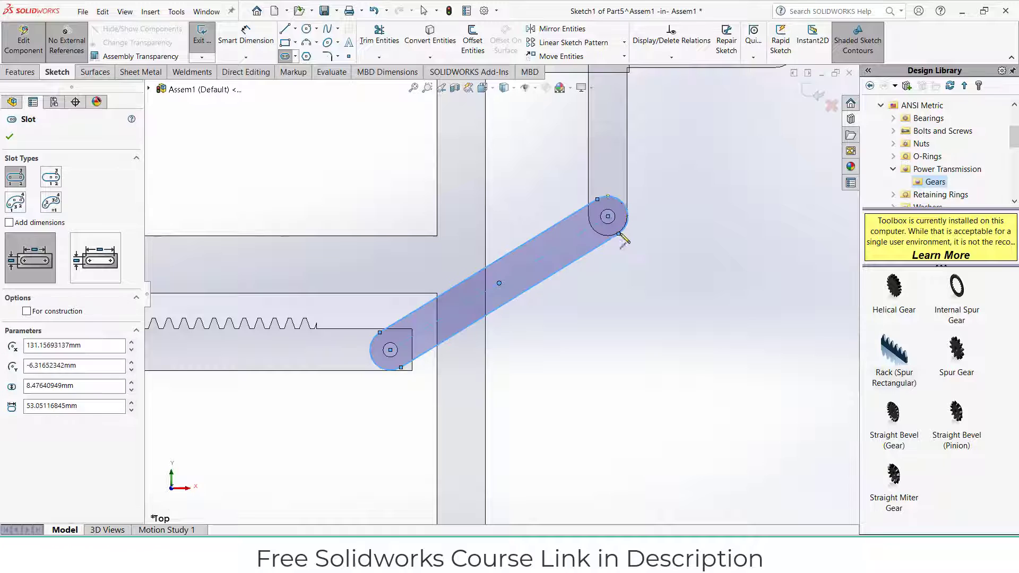
Draw a circle of 1.50 mm radius at each end centre of the slot, matching the link and rack holes
left_click(308, 29)
scroll(485, 244, "down", 4)
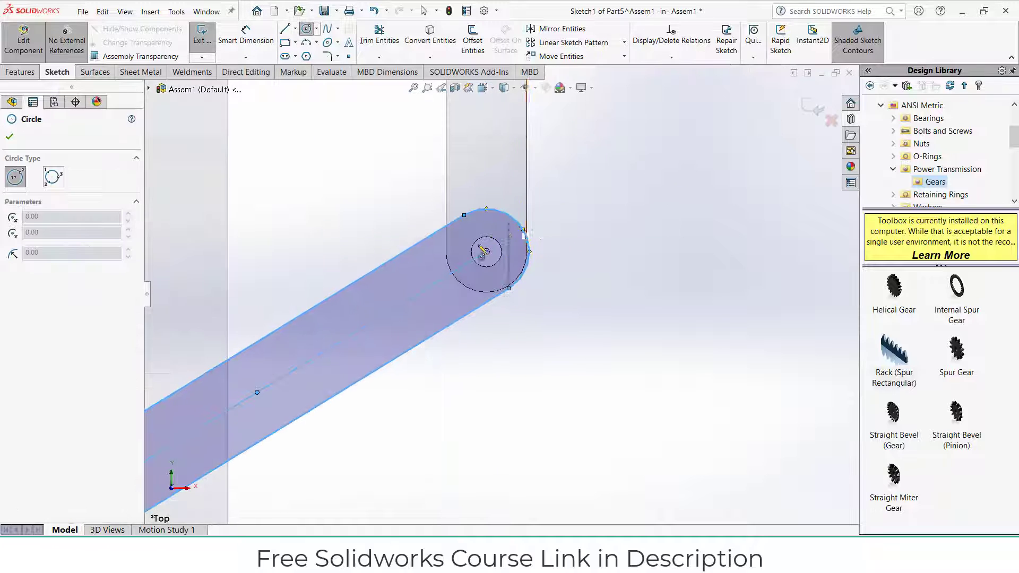
left_click(498, 276)
left_click(526, 261)
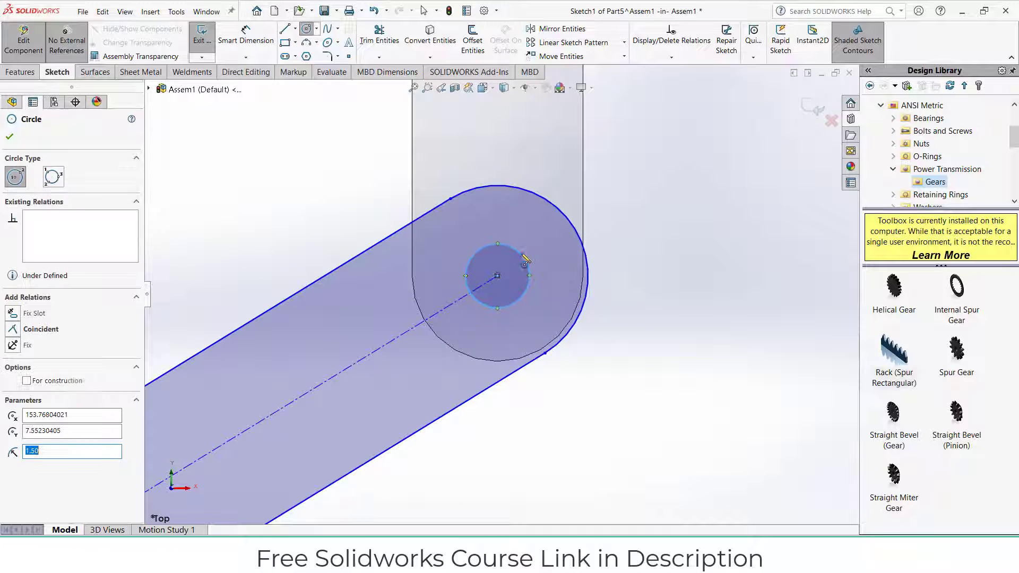
scroll(563, 319, "up", 5)
scroll(326, 387, "down", 6)
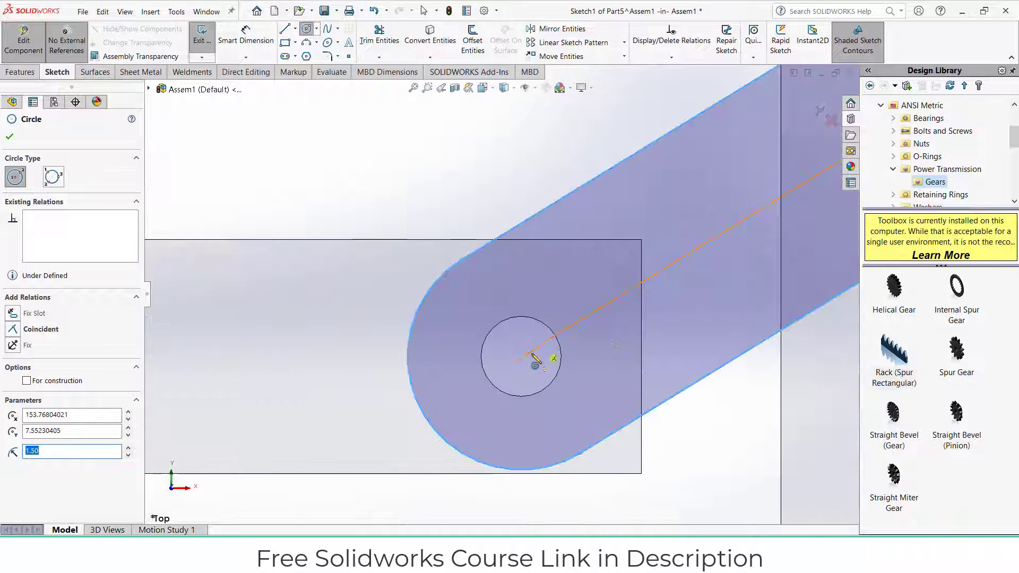
left_click(522, 357)
left_click(565, 355)
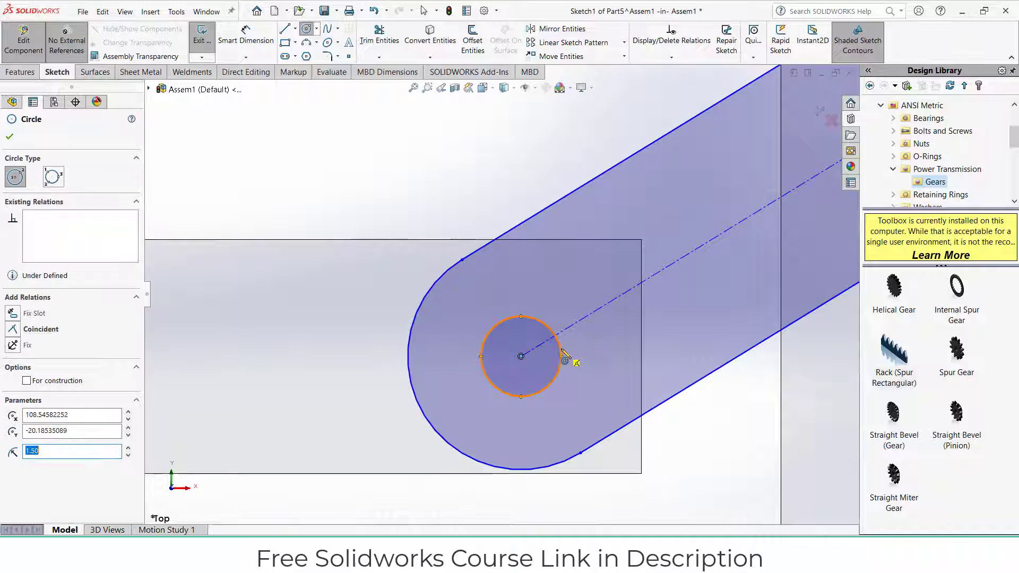
Extrude the slotted link sketch 5 mm blind and return to editing the assembly
scroll(563, 351, "up", 5)
left_click(19, 71)
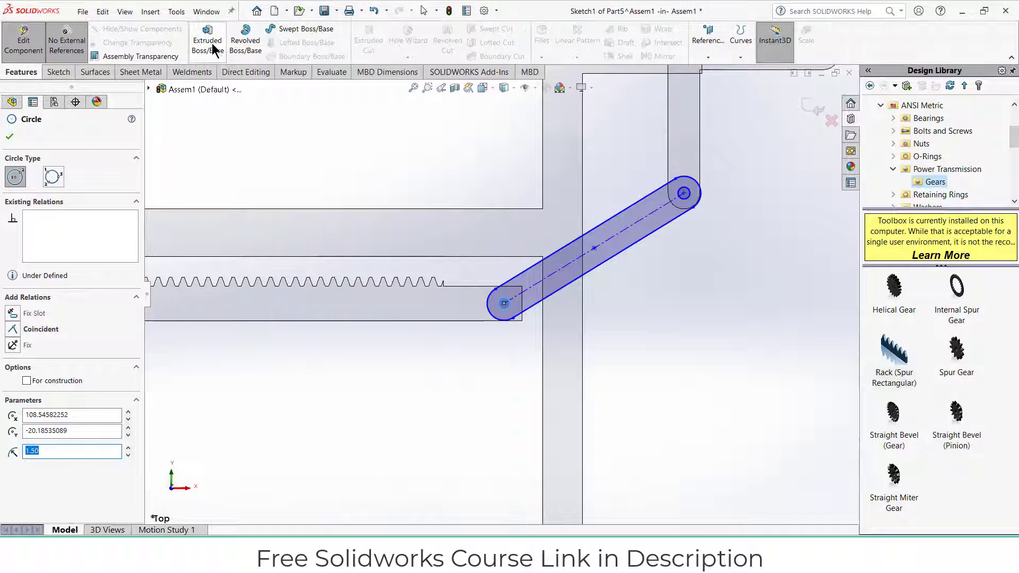
left_click(207, 40)
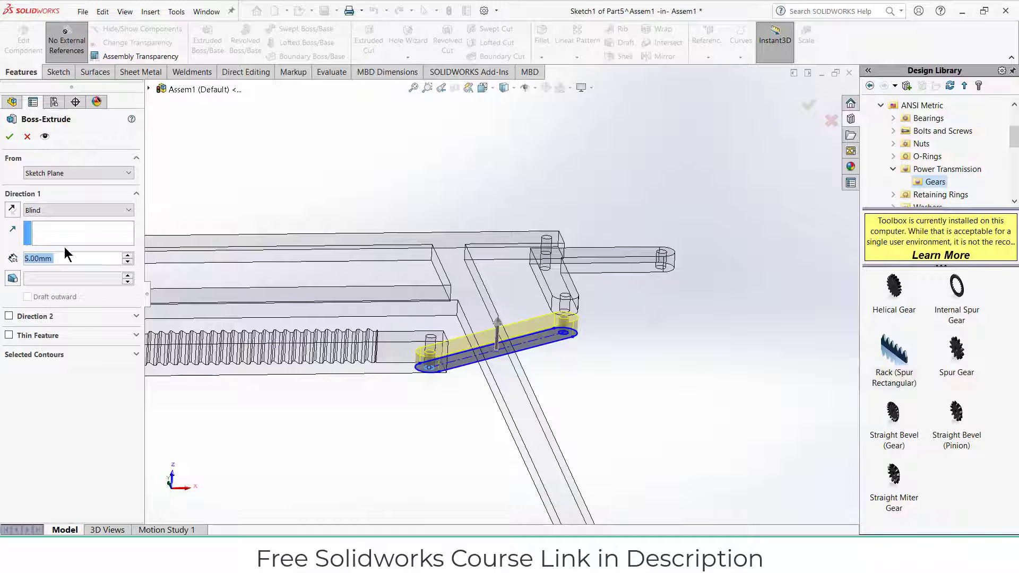
key("Return")
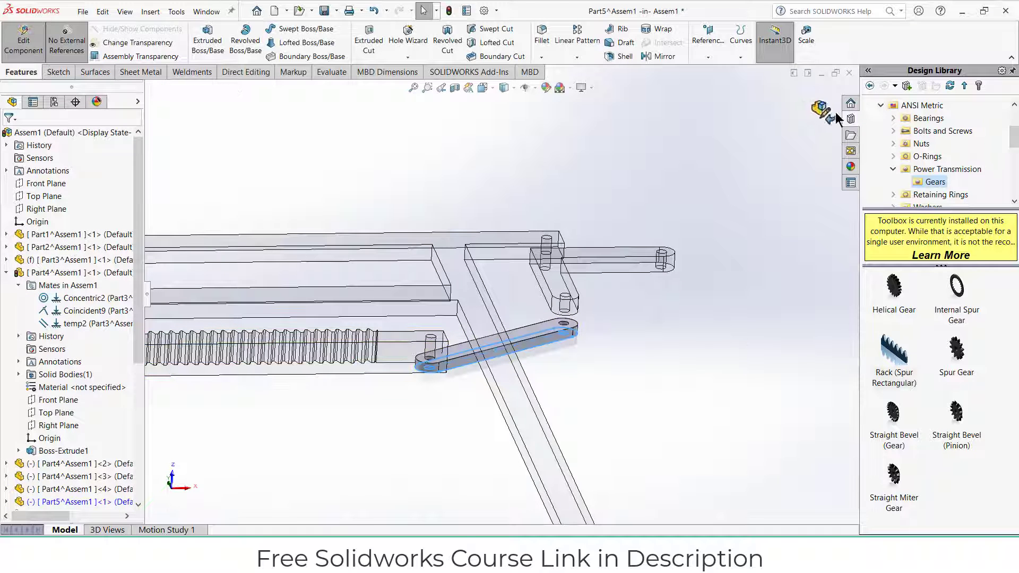
left_click(833, 114)
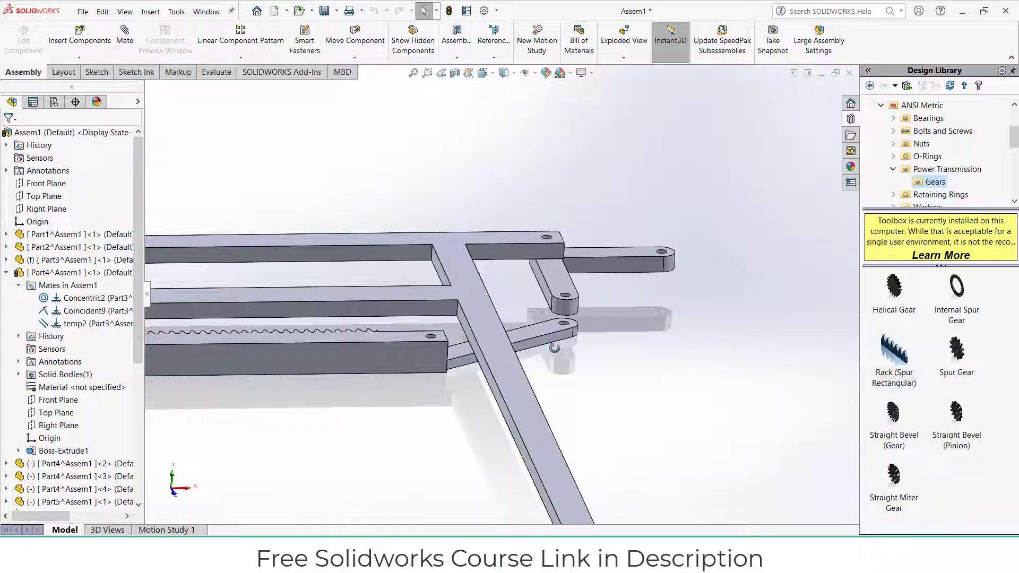
Pull the new link clear of the rack and mate its near end hole concentric with the rack's end hole
middle_click_drag(555, 348, 460, 162)
middle_click_drag(746, 412, 766, 324)
scroll(766, 331, "up", 4)
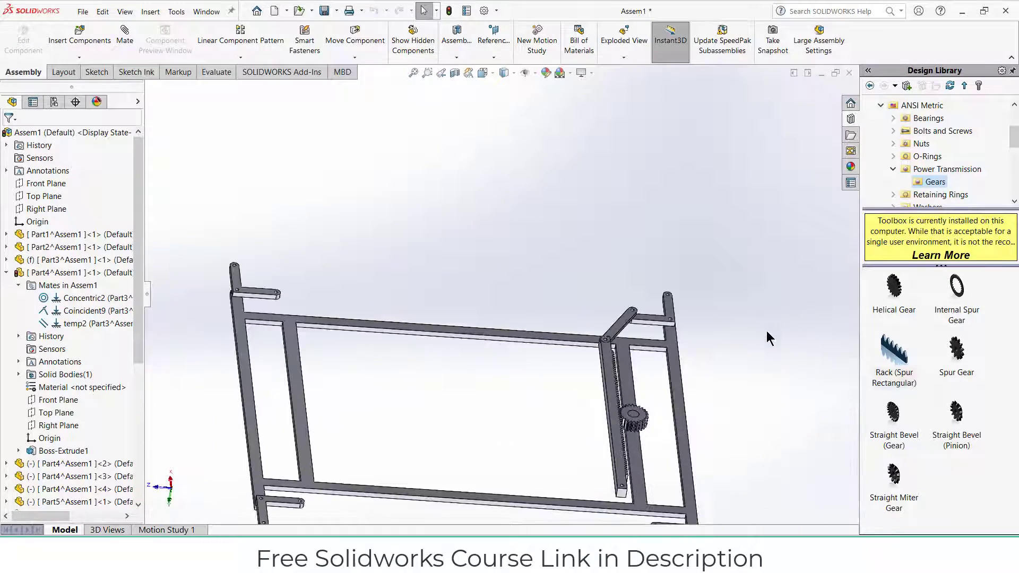
scroll(655, 308, "down", 4)
middle_click_drag(575, 377, 501, 355)
scroll(607, 382, "down", 4)
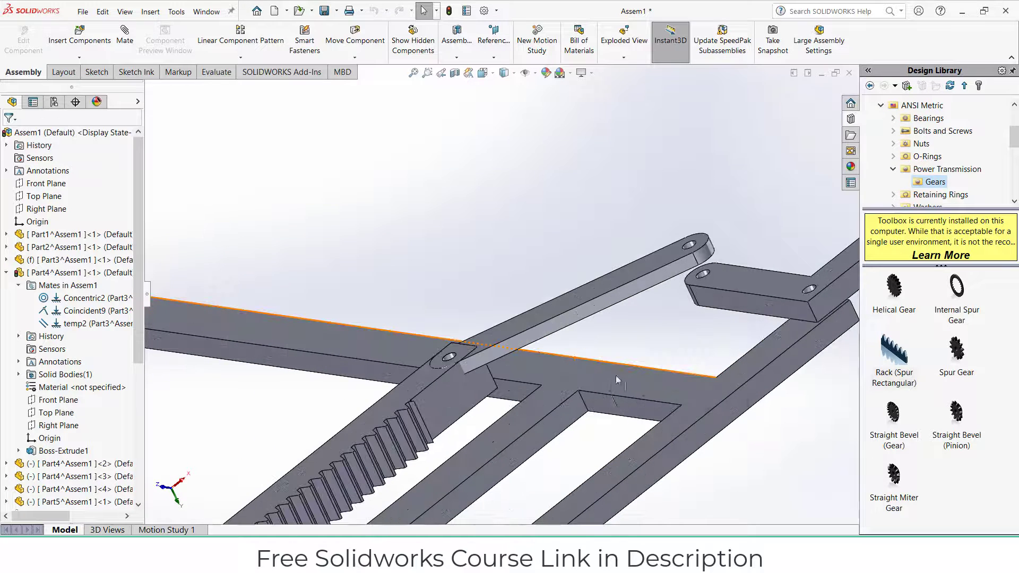
left_click_drag(587, 310, 572, 287)
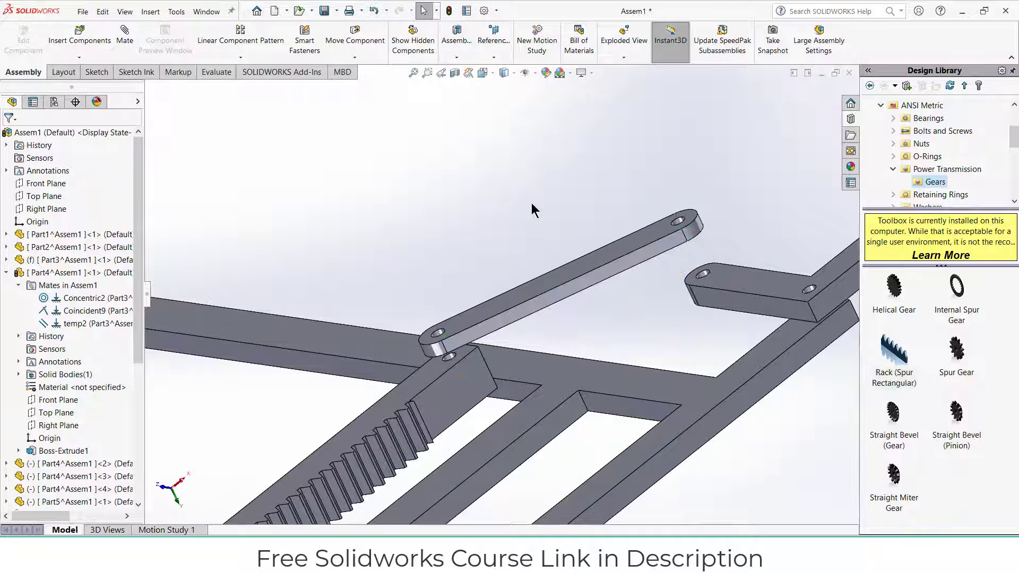
scroll(430, 345, "down", 5)
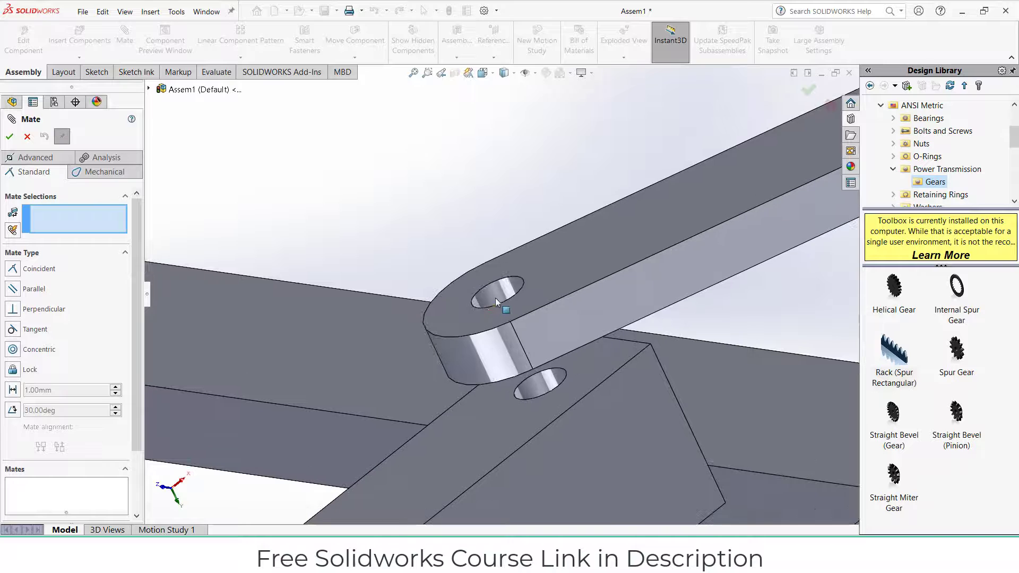
left_click(495, 298)
left_click(537, 381)
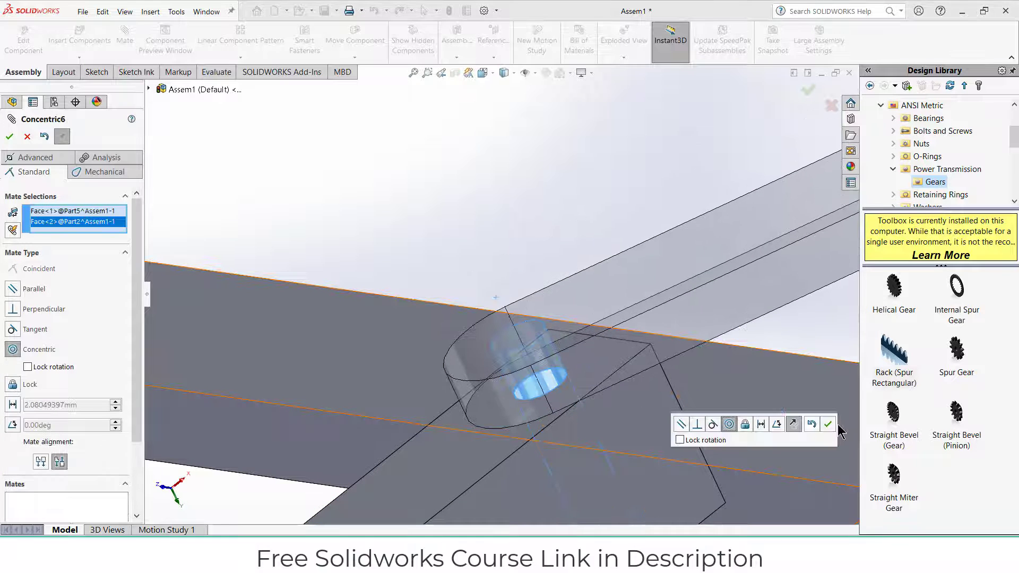
left_click(828, 426)
Mate the connecting link's other end hole concentric with the hole at the first corner link's arm end
scroll(772, 377, "up", 5)
scroll(734, 228, "down", 5)
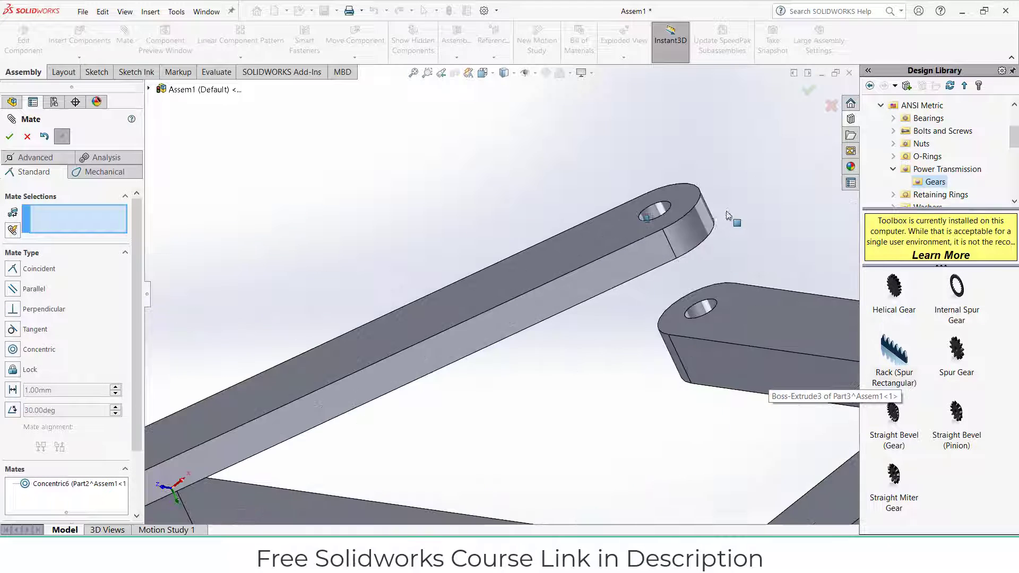
left_click(639, 224)
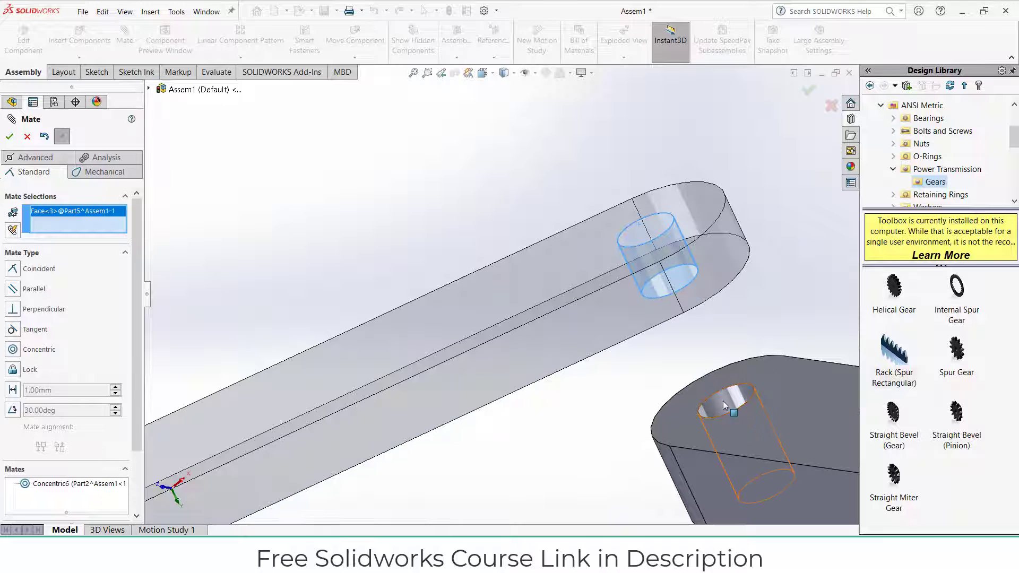
left_click(723, 400)
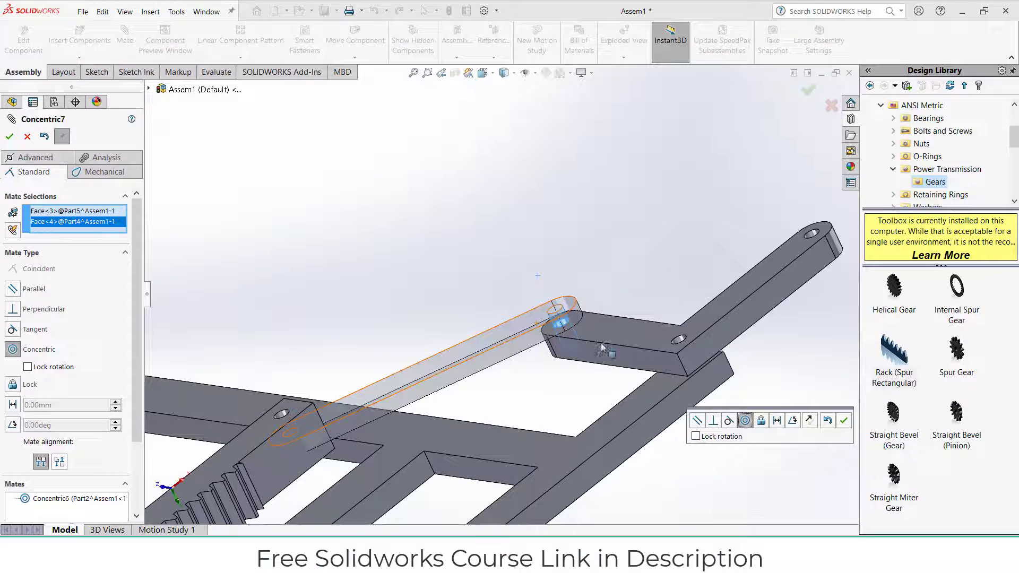
left_click(844, 421)
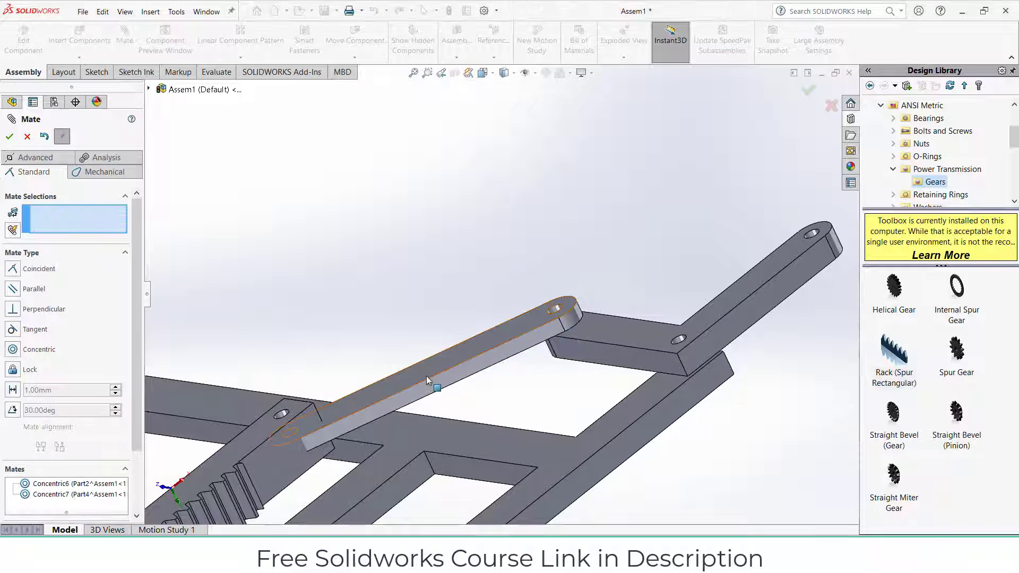
Make the connecting link's underside coincident with the rack's top face and finish mating
middle_click_drag(428, 378, 511, 383)
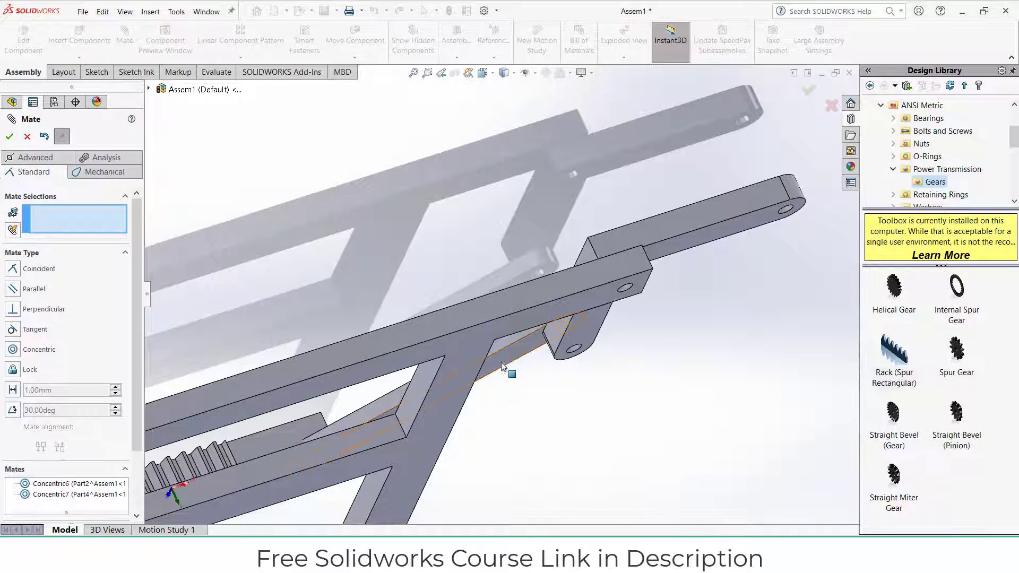
left_click(502, 364)
middle_click_drag(522, 417, 553, 502)
scroll(554, 502, "up", 5)
scroll(492, 441, "down", 4)
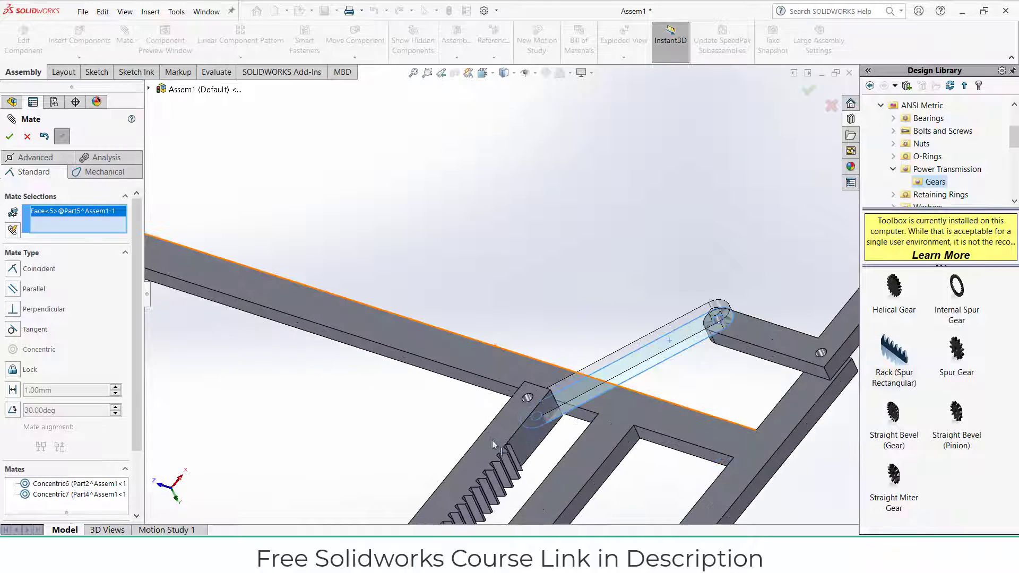
left_click(505, 432)
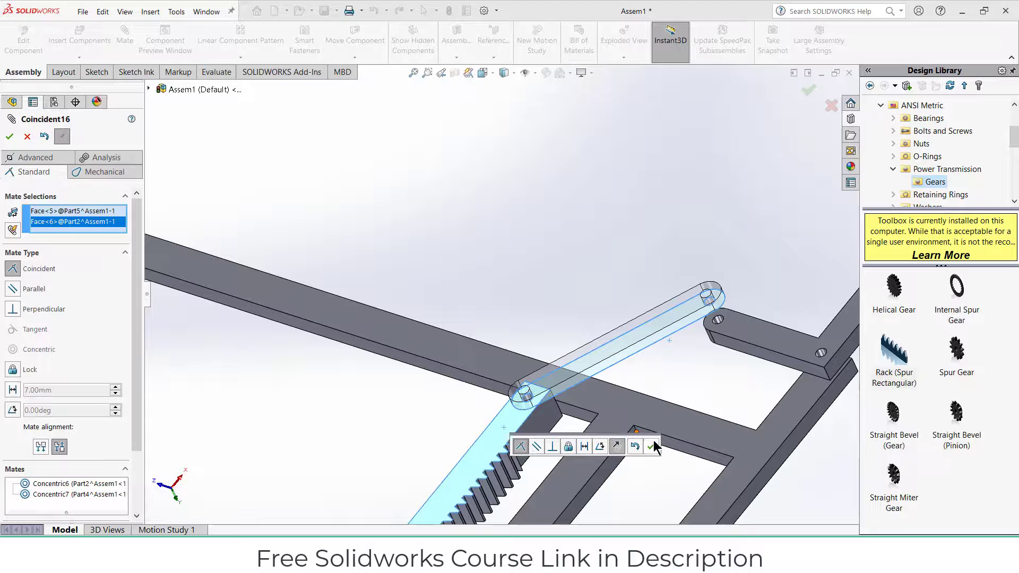
left_click(651, 447)
scroll(500, 333, "up", 5)
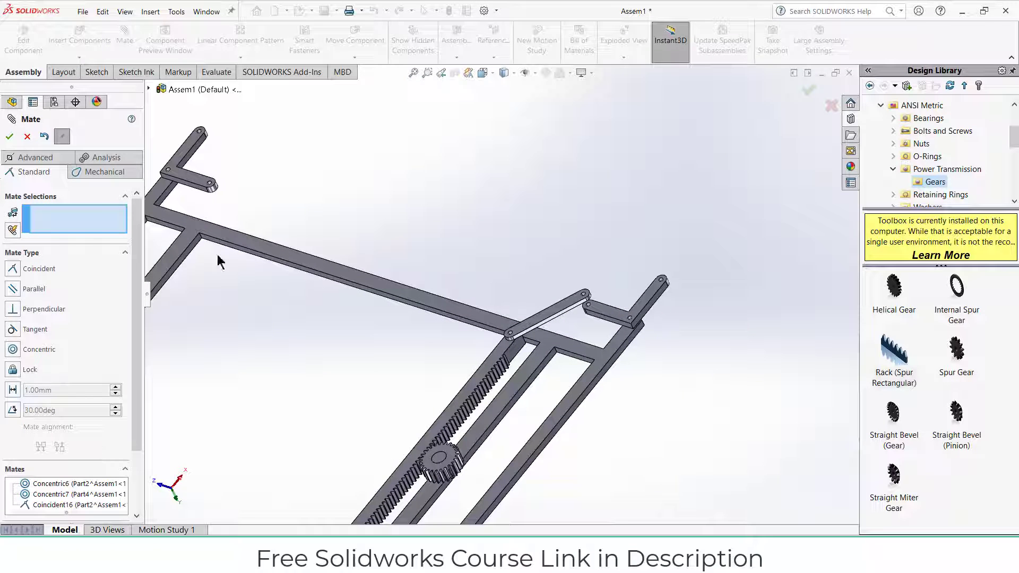
left_click(27, 136)
Suppress the temporary alignment mates temp and temp2
scroll(30, 440, "down", 8)
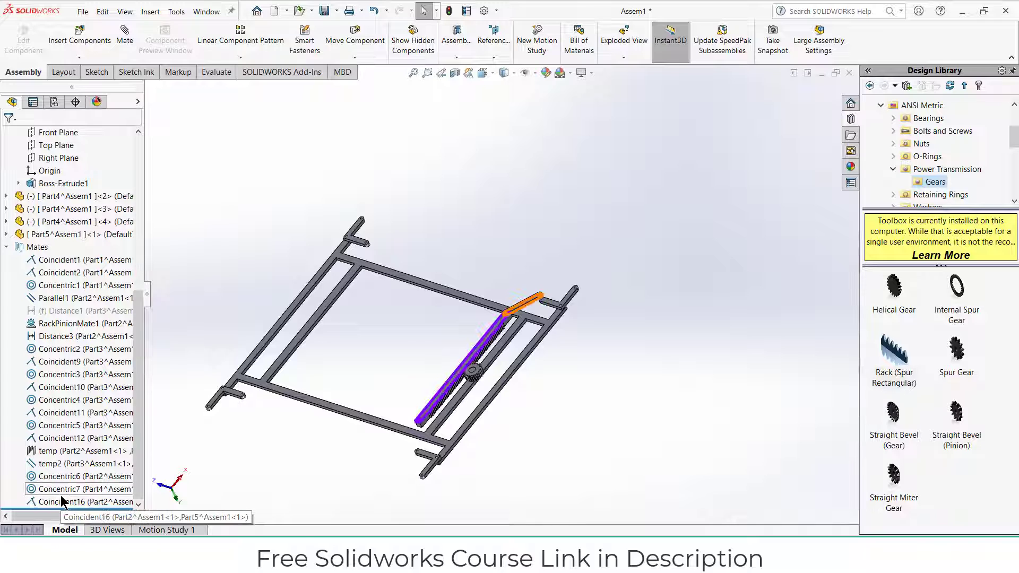
left_click(58, 456)
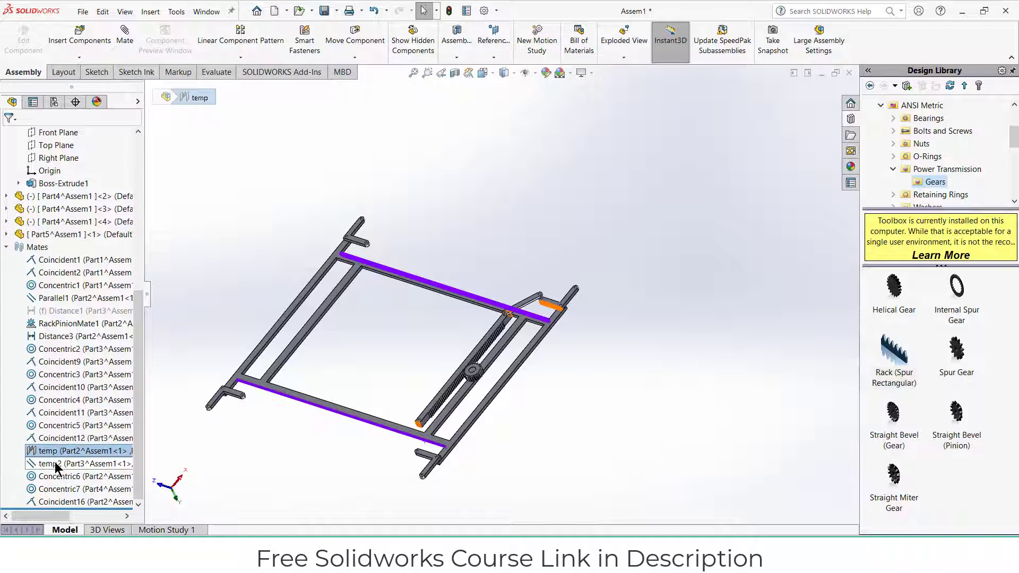
left_click(55, 463, "ctrl")
right_click(54, 464)
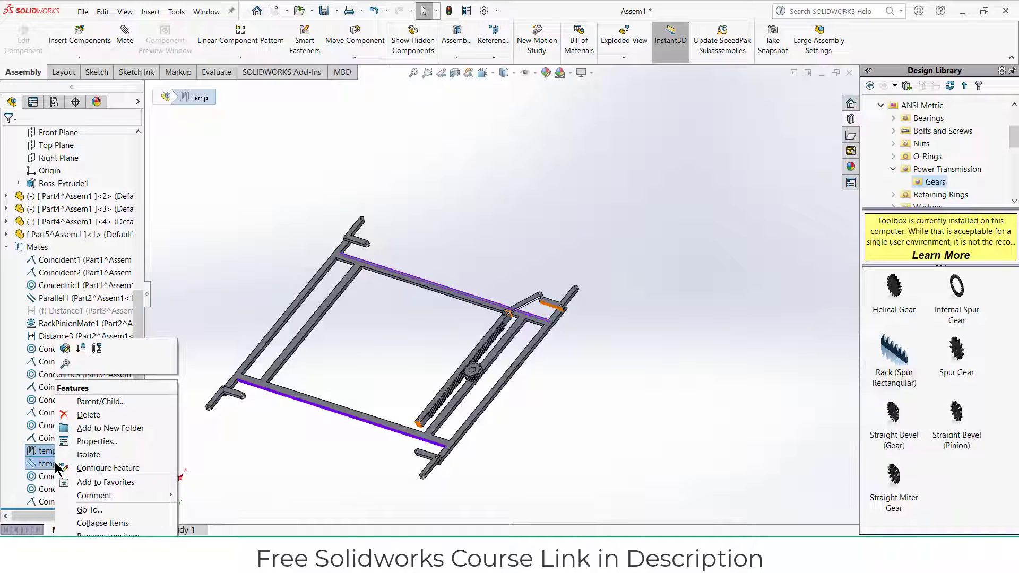
left_click(80, 342)
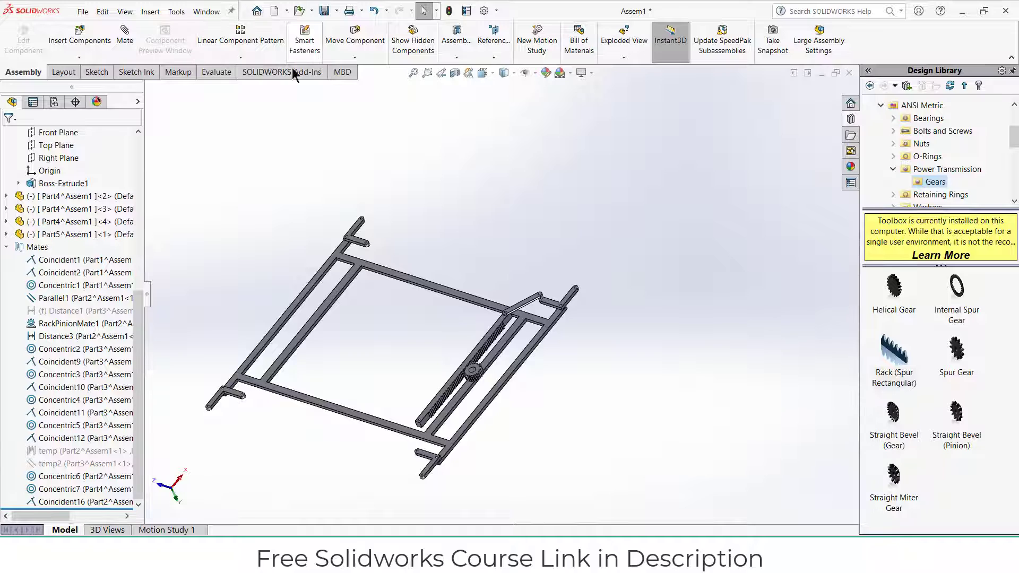
left_click(256, 55)
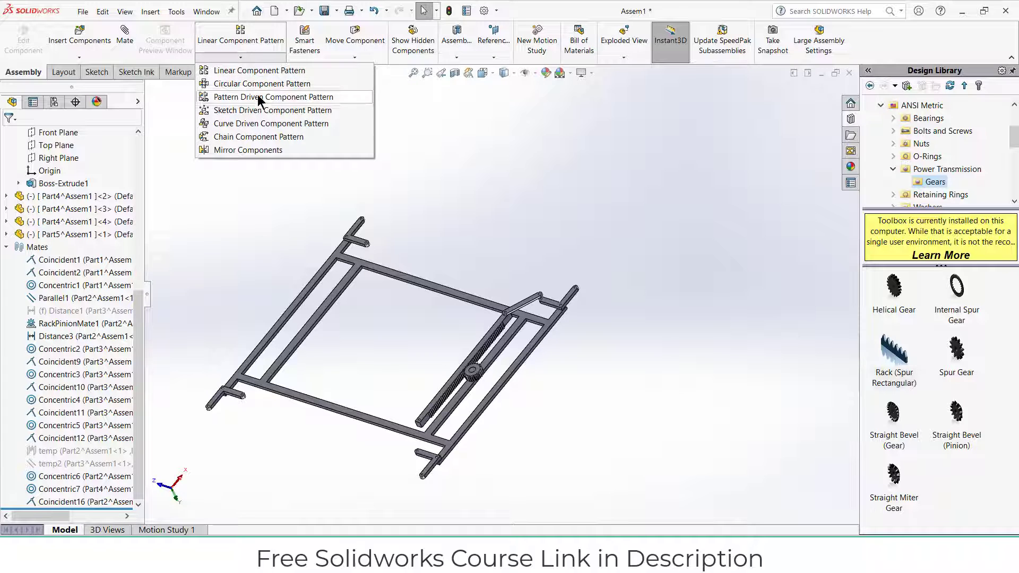
left_click(249, 150)
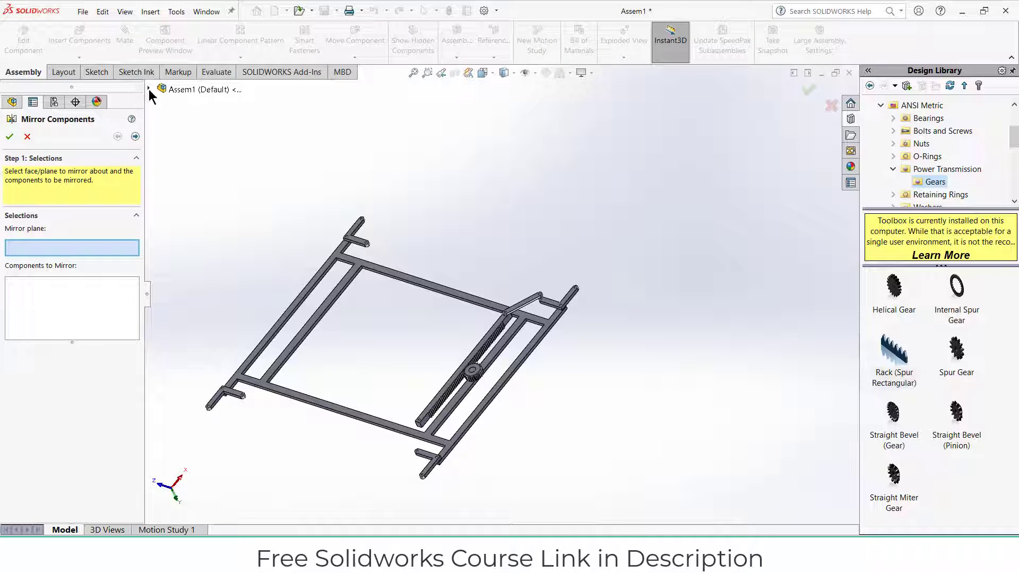
left_click(149, 89)
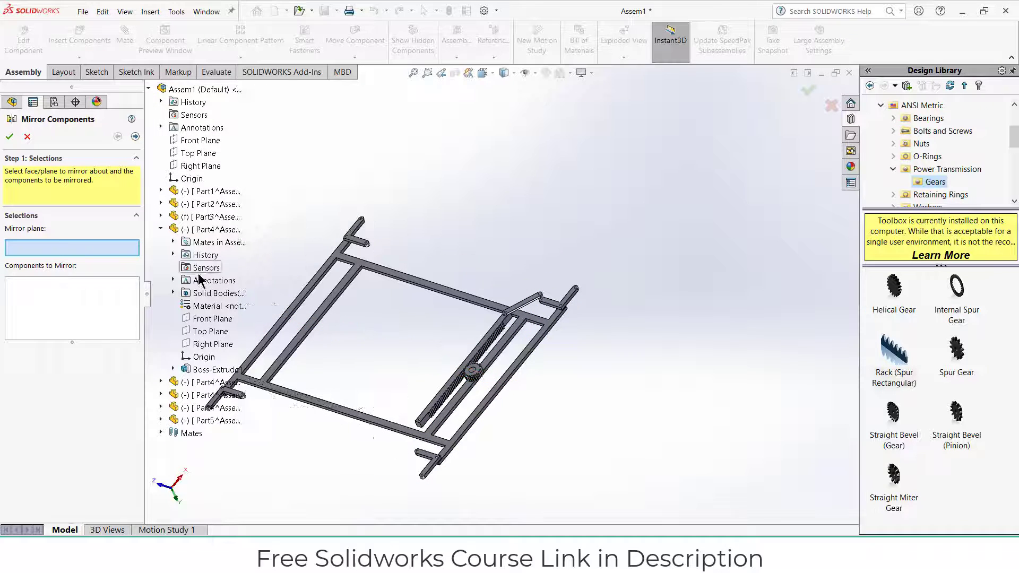
left_click(28, 137)
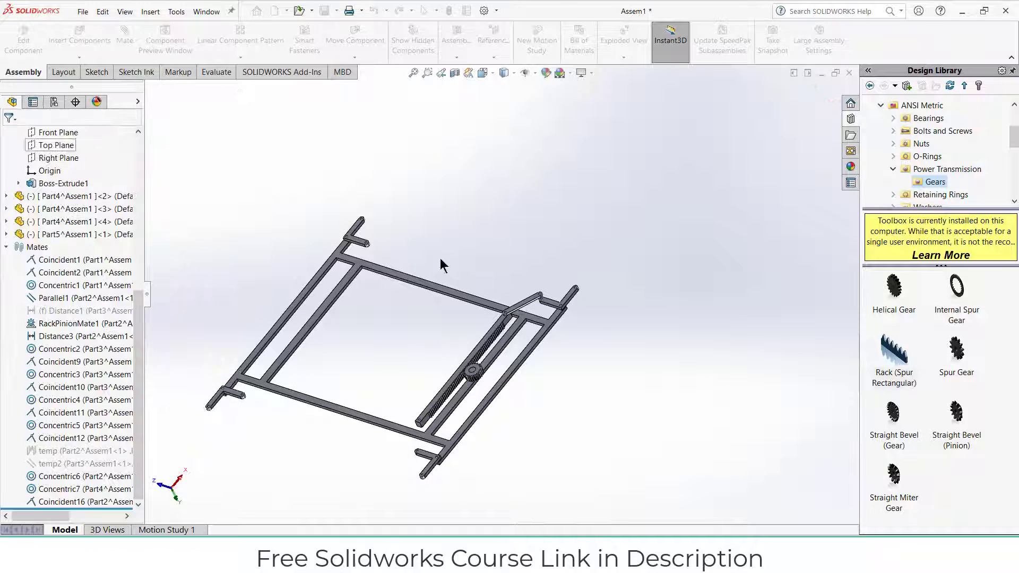
Float the frame component to release it from its fixed position
scroll(594, 352, "down", 5)
left_click(505, 317)
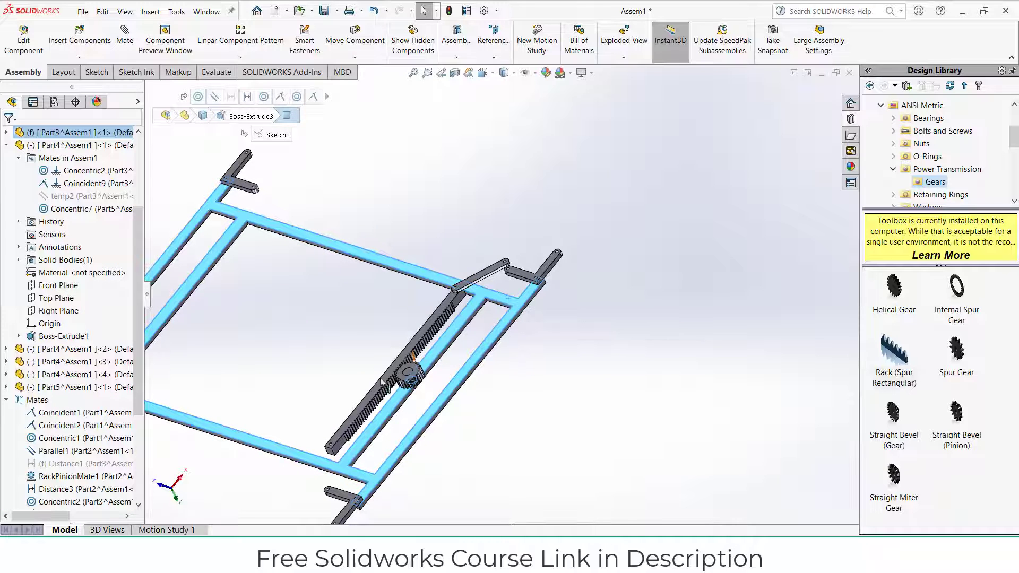
left_click(517, 380)
scroll(33, 235, "up", 4)
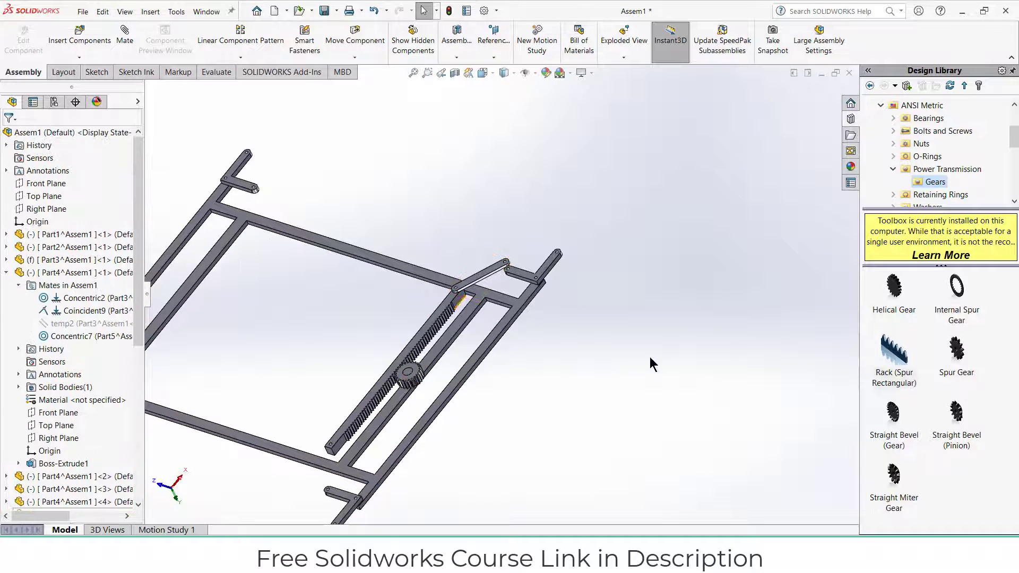
right_click(511, 300)
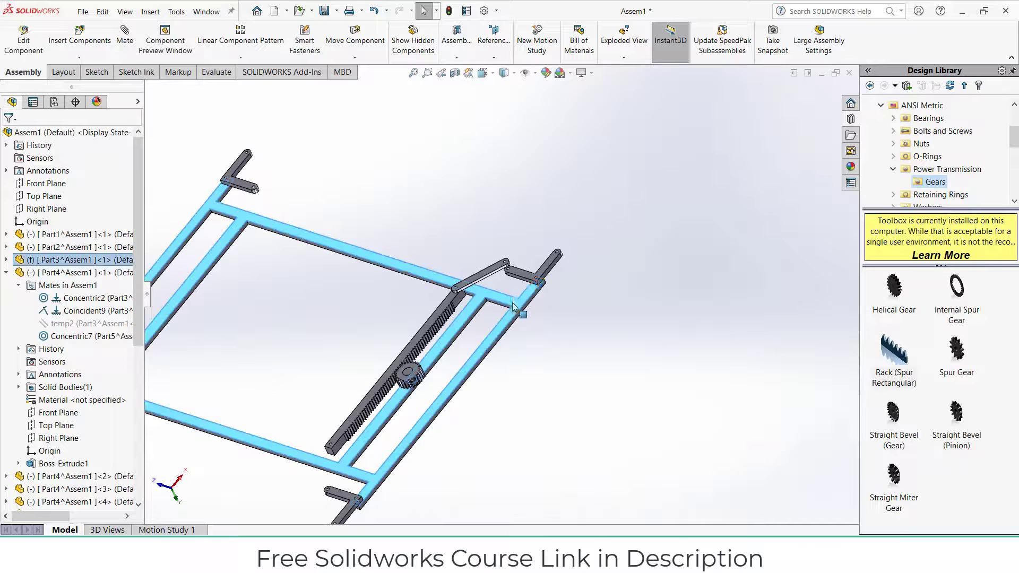
left_click(573, 349)
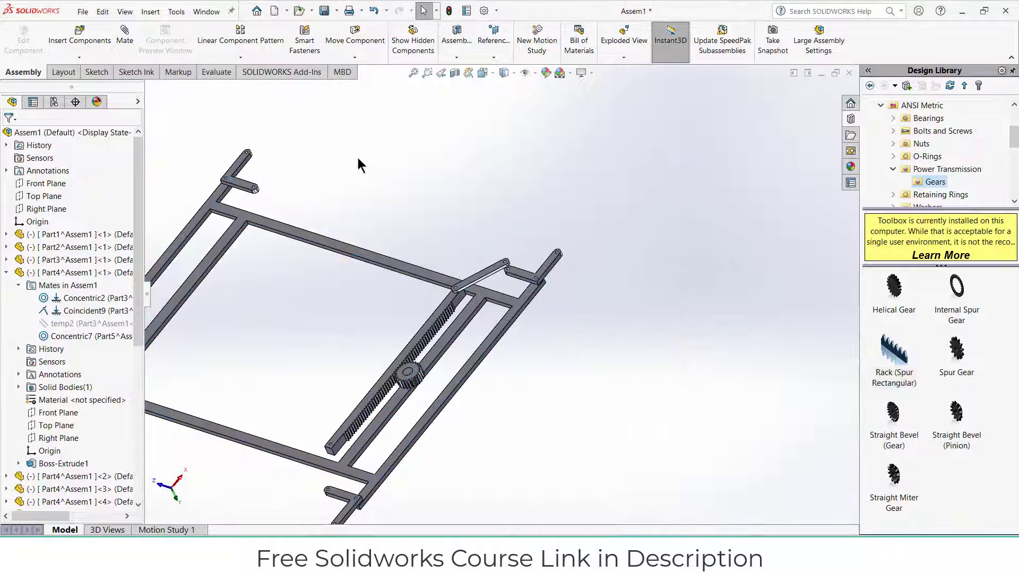
Mate the inner faces of the frame's two opposite long rails symmetric about the assembly's Right Plane
left_click(126, 43)
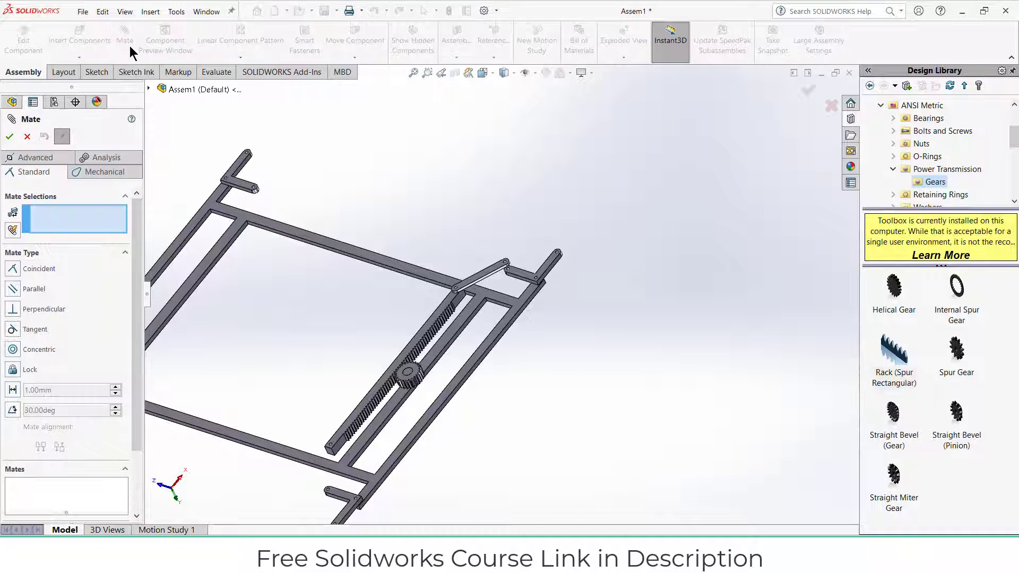
left_click(43, 162)
left_click(13, 286)
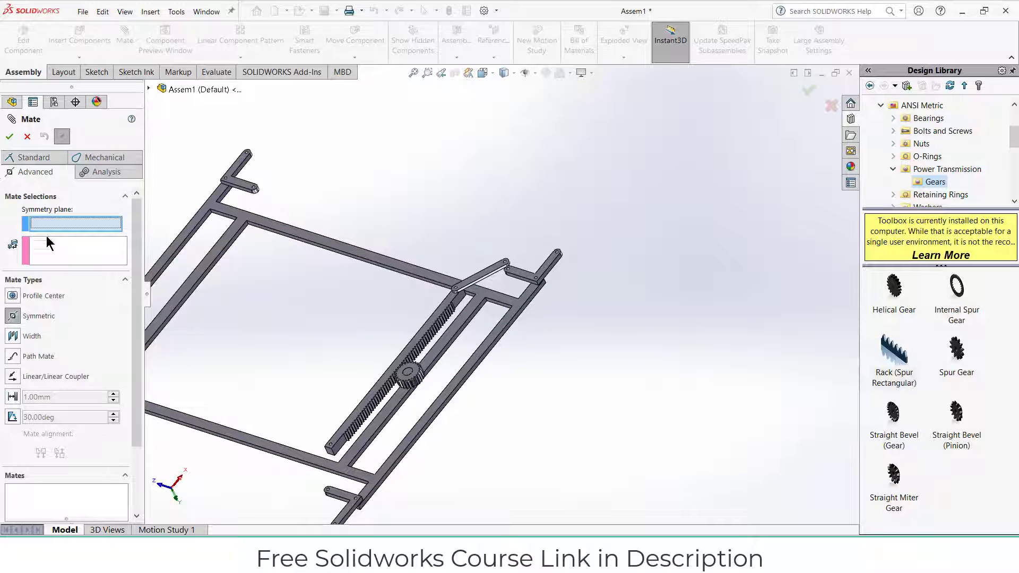
scroll(521, 326, "down", 3)
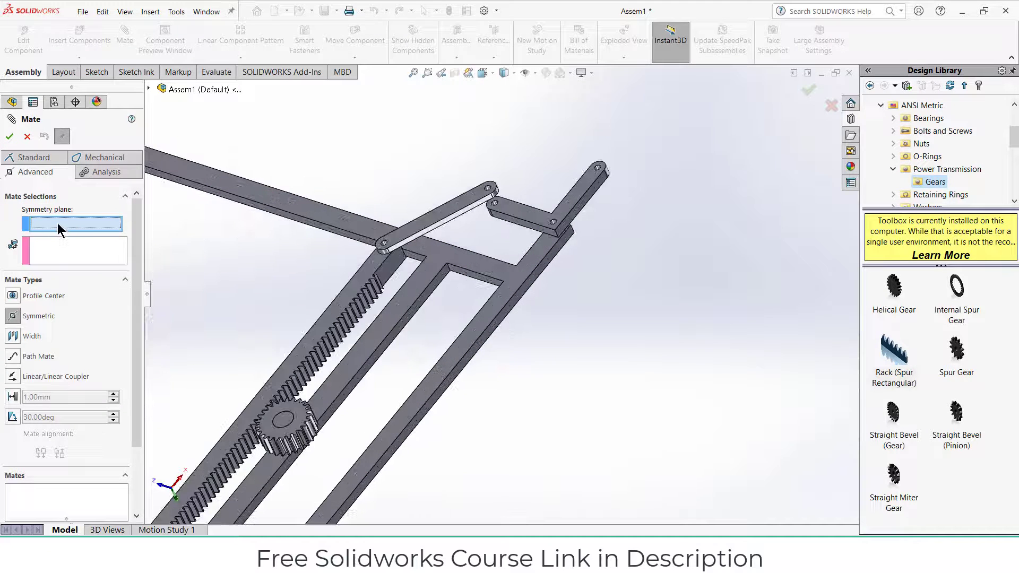
scroll(346, 140, "up", 4)
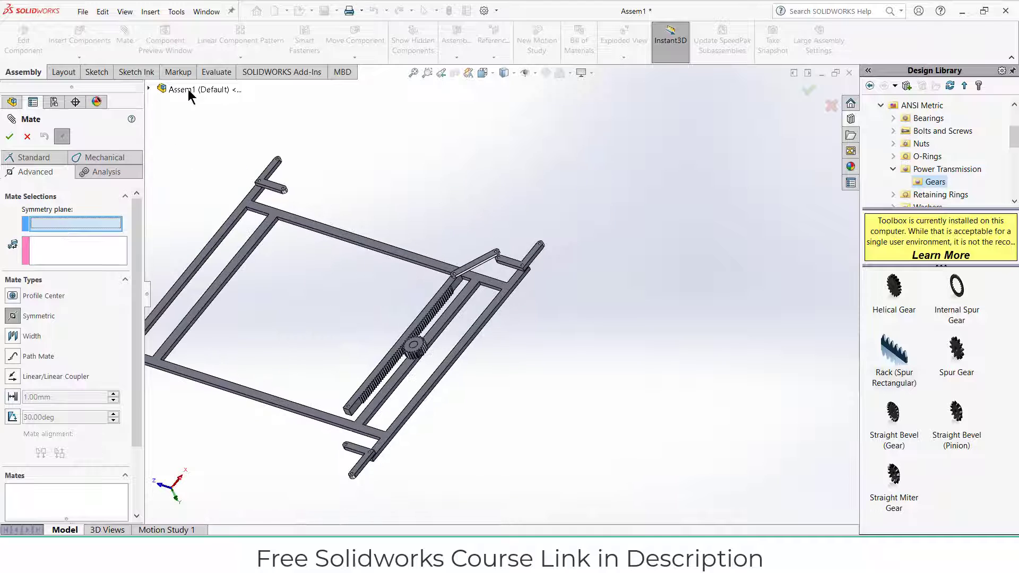
left_click(150, 90)
left_click(194, 171)
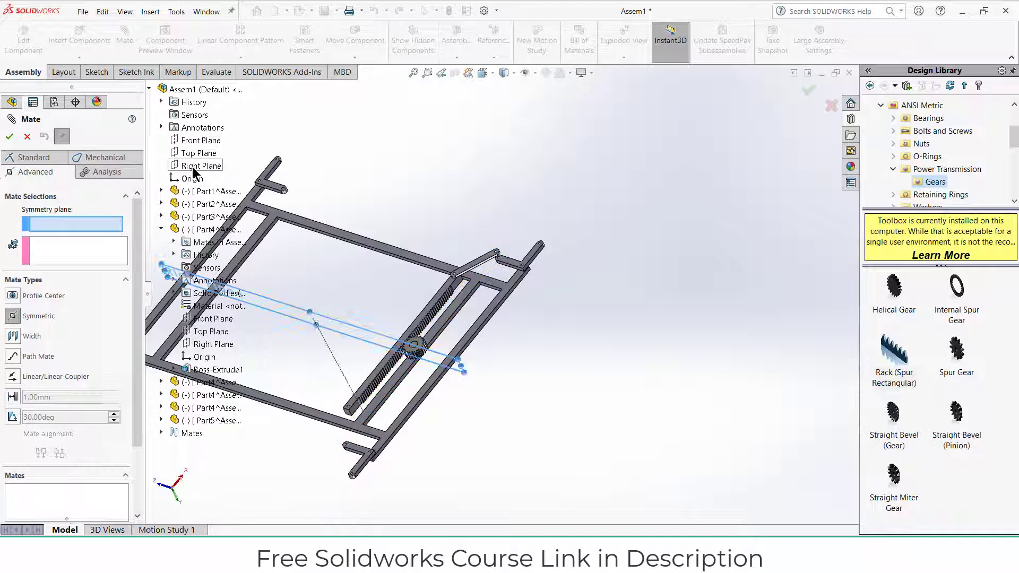
scroll(494, 317, "down", 3)
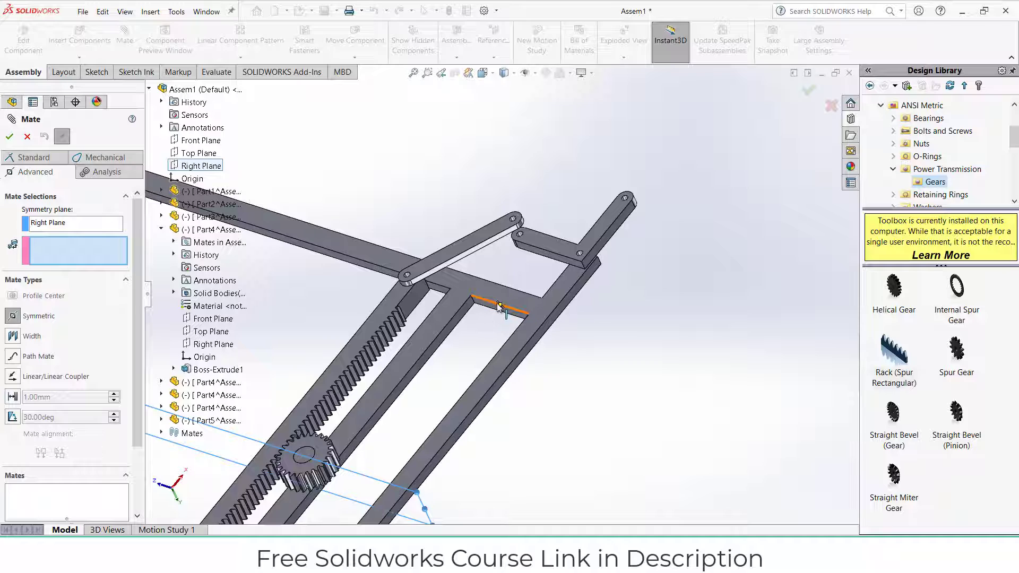
left_click(500, 309)
scroll(535, 336, "up", 5)
middle_click_drag(353, 420, 291, 484)
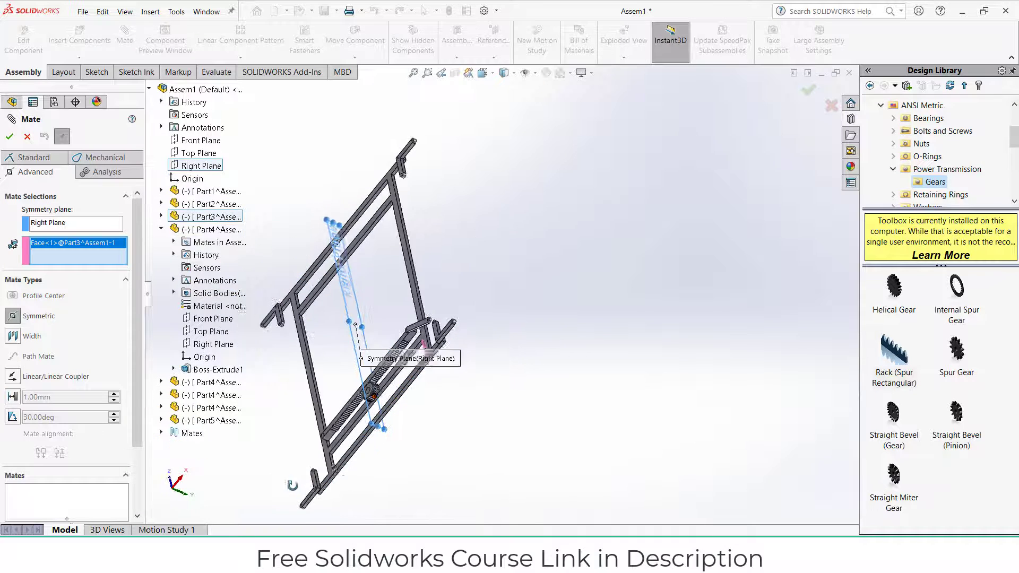
scroll(345, 459, "down", 5)
left_click(374, 396)
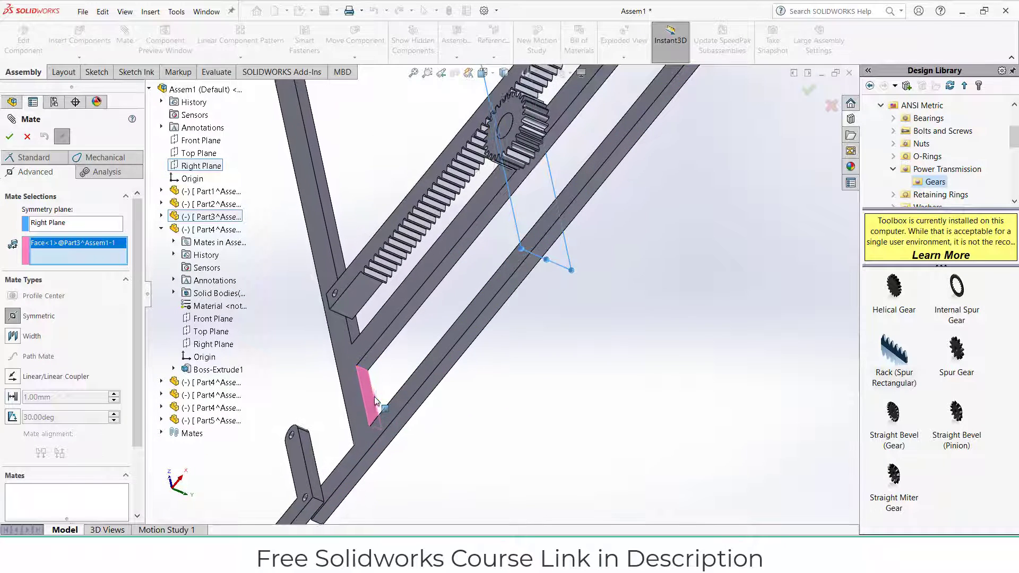
left_click(9, 139)
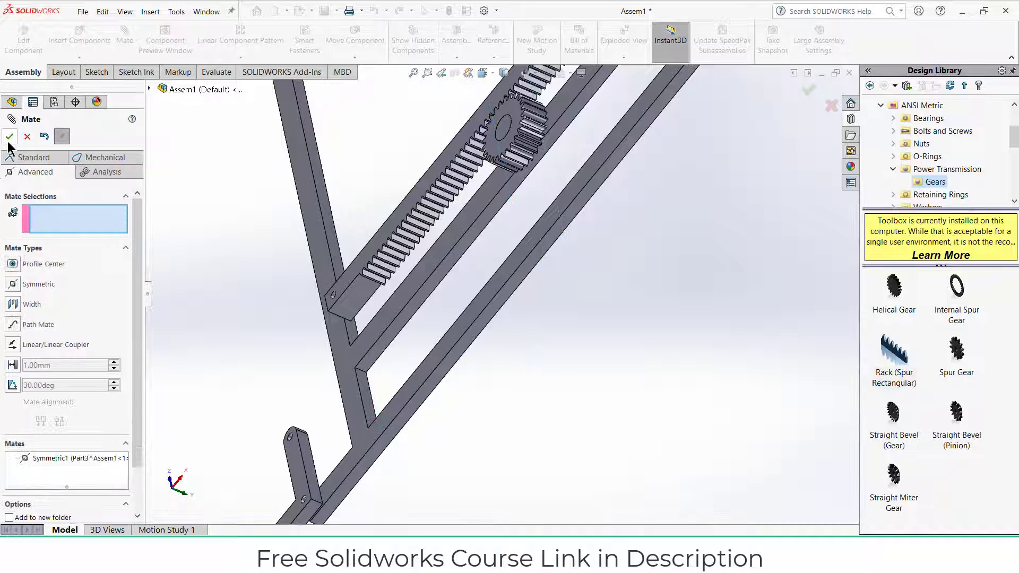
left_click(27, 137)
Fix the frame component in its current position
right_click(348, 364)
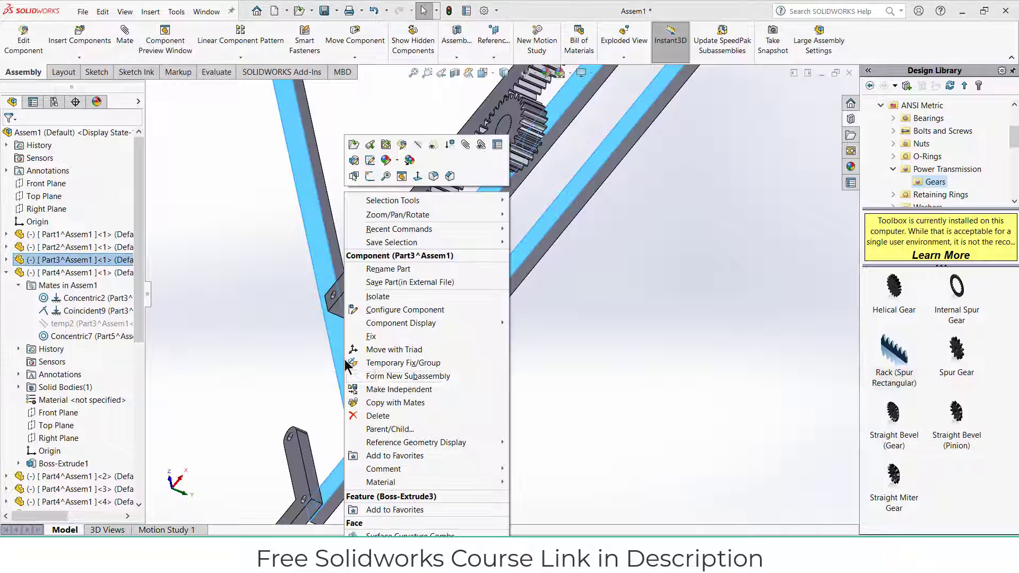
left_click(373, 334)
Mirror the connecting link about the assembly's Right Plane to the rack's opposite end
scroll(537, 324, "up", 8)
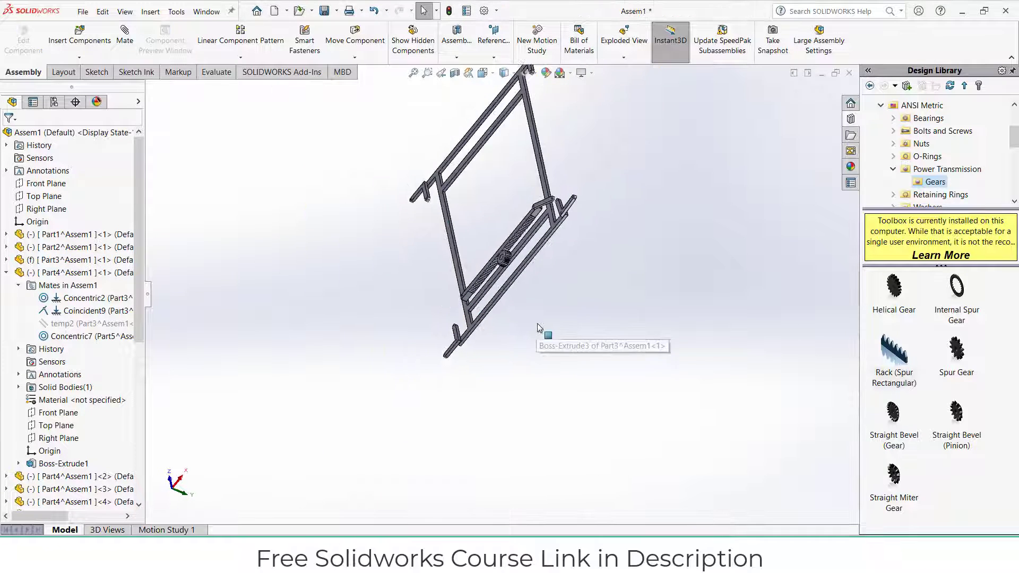
middle_click_drag(537, 323, 615, 259)
scroll(620, 195, "down", 4)
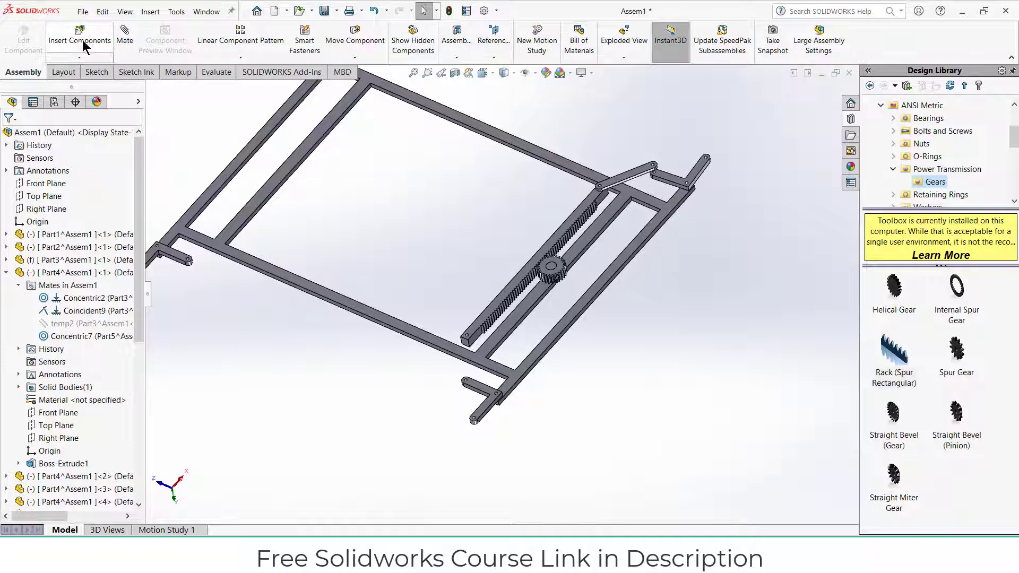
left_click(256, 61)
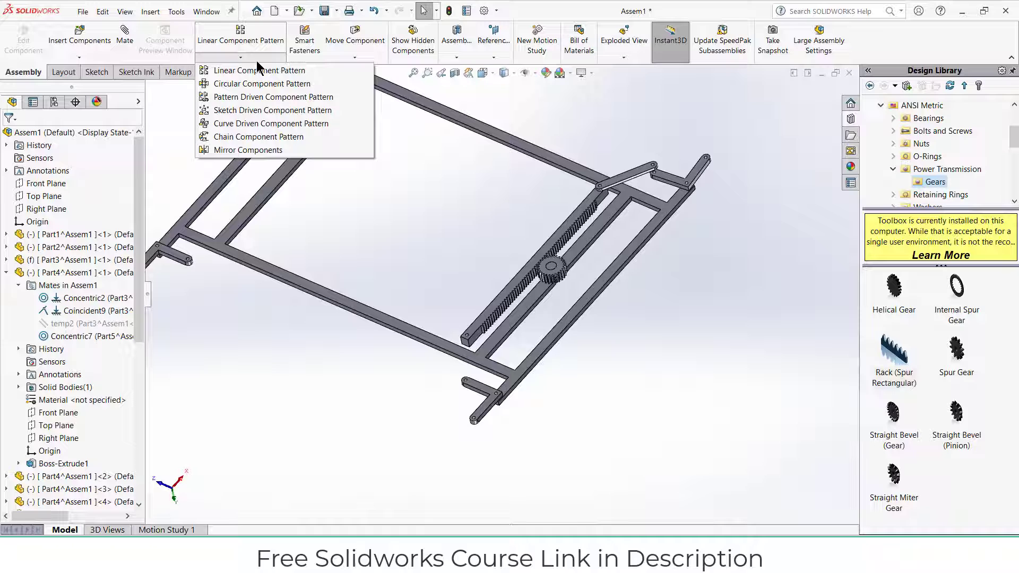
left_click(252, 154)
left_click(149, 89)
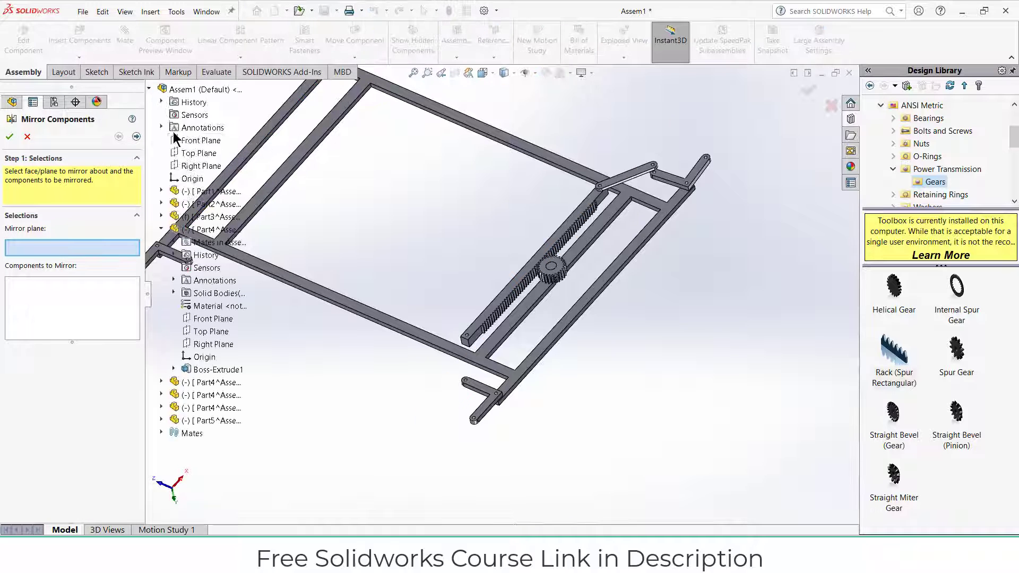
left_click(191, 167)
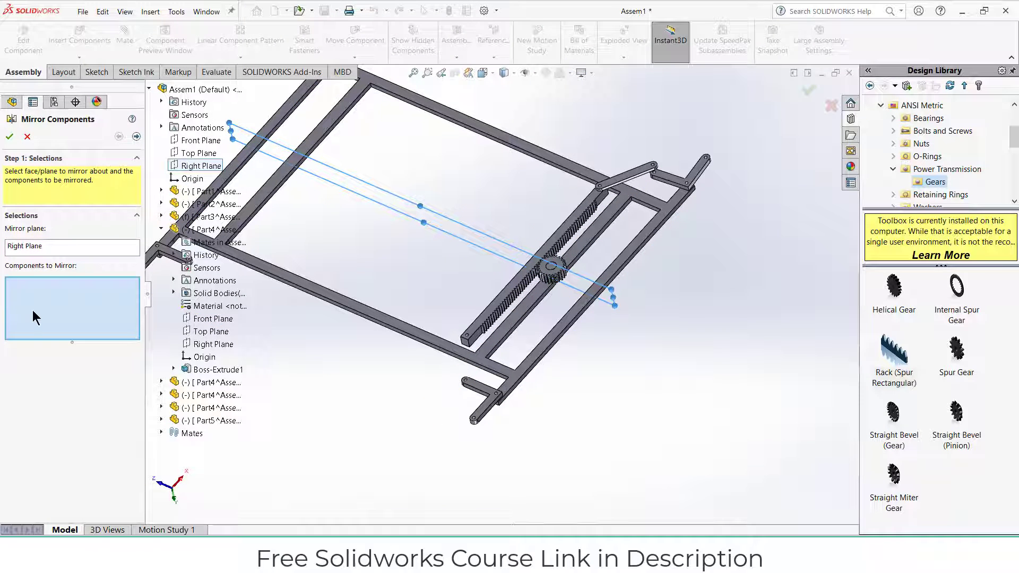
left_click(626, 176)
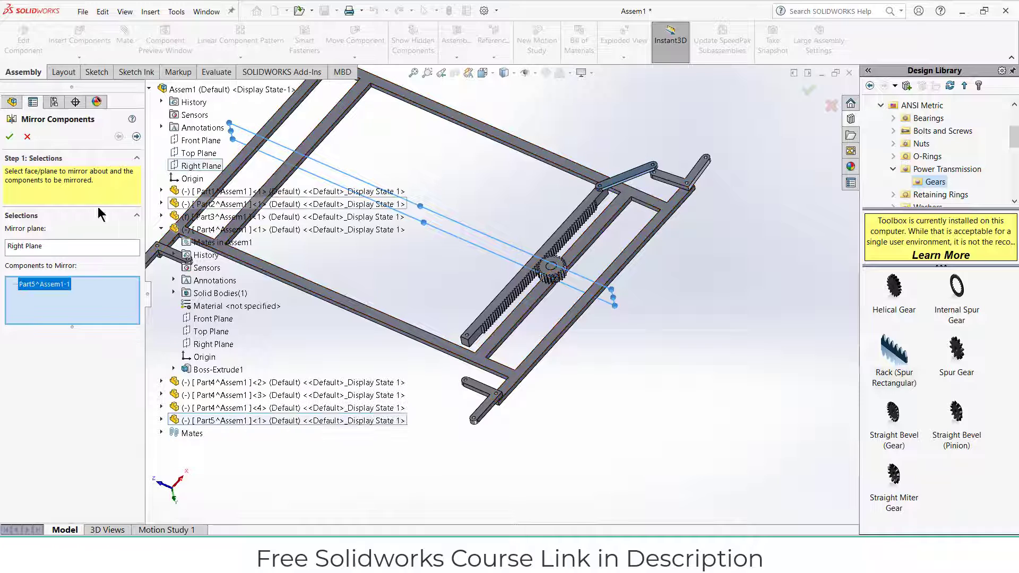
left_click(11, 138)
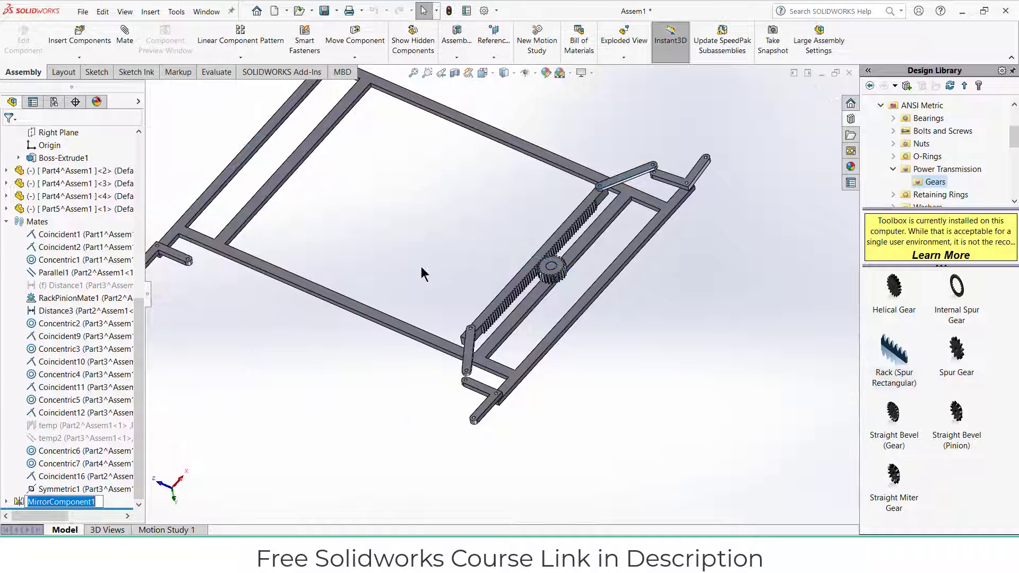
Move the rack along the frame to check how the mirrored connecting link behaves
scroll(568, 261, "down", 3)
scroll(567, 260, "down", 1)
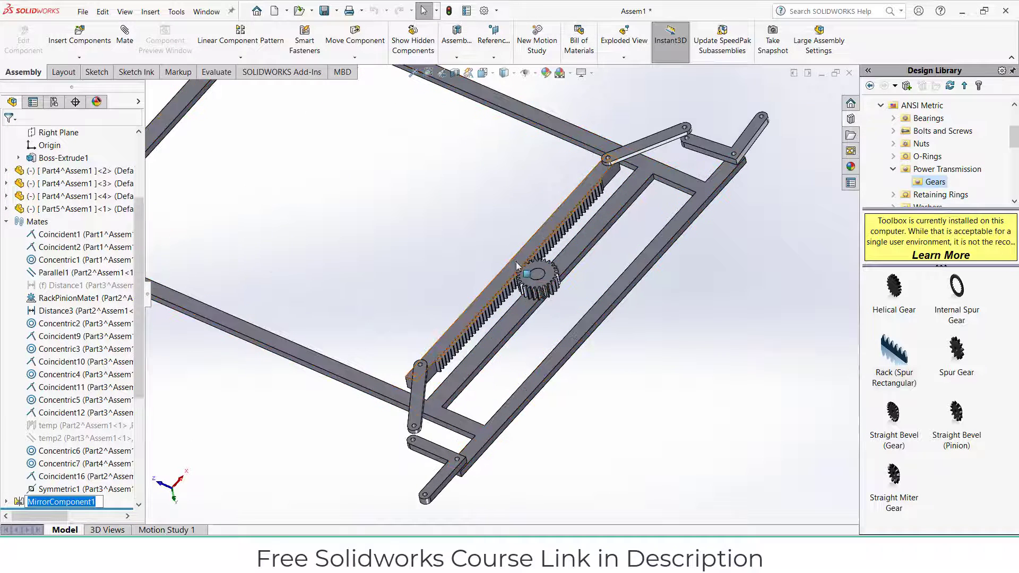
left_click_drag(514, 261, 420, 396)
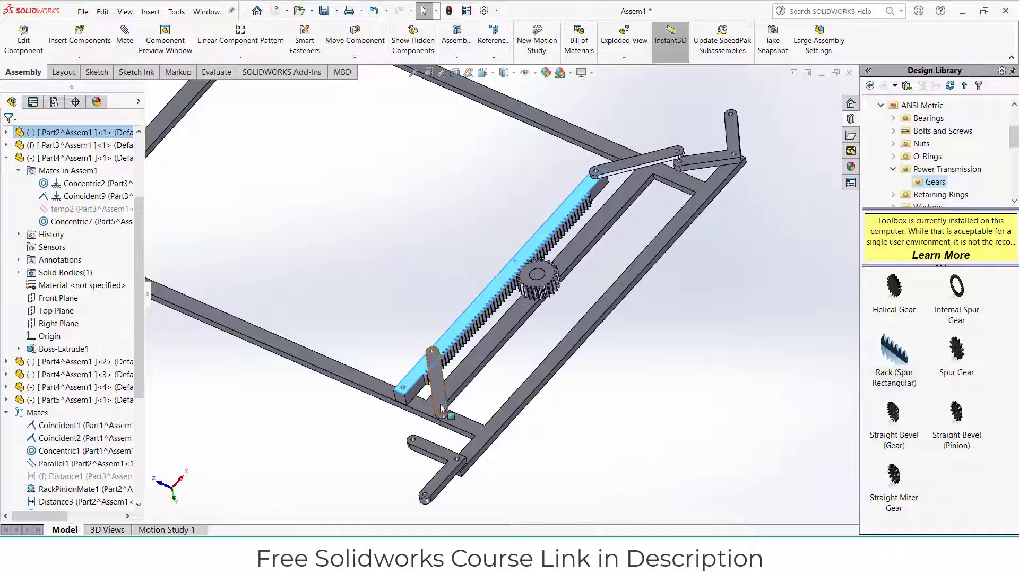
scroll(536, 281, "up", 3)
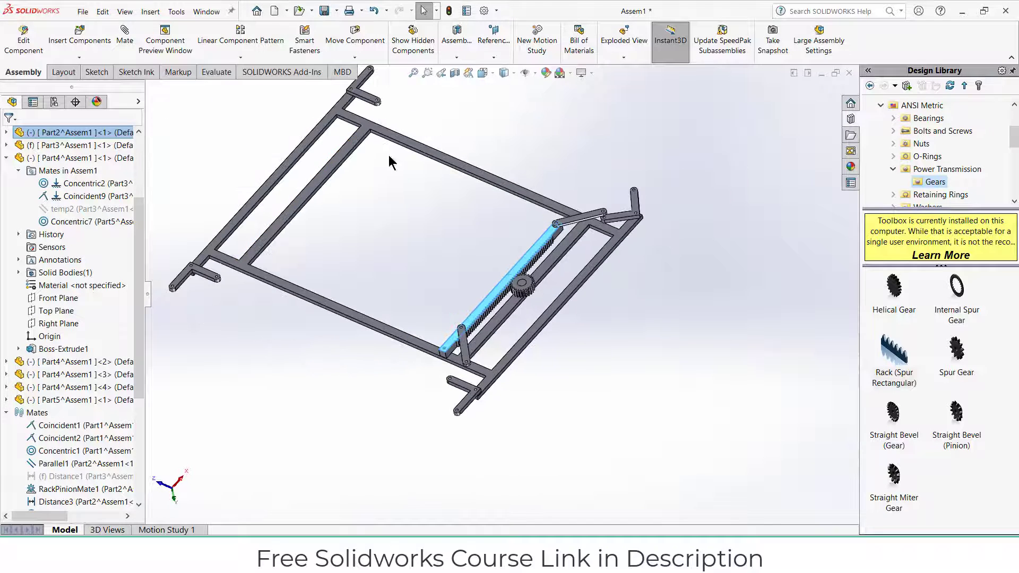
Dissolve the mirrored component feature of the second link, choosing to recreate its mates in the top-level assembly
scroll(488, 386, "down", 6)
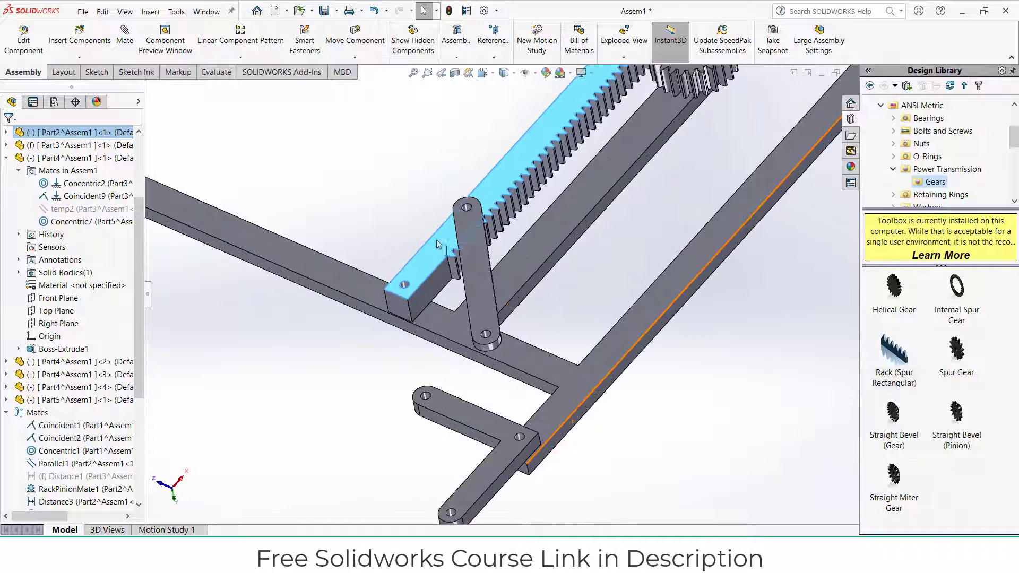
left_click(464, 270)
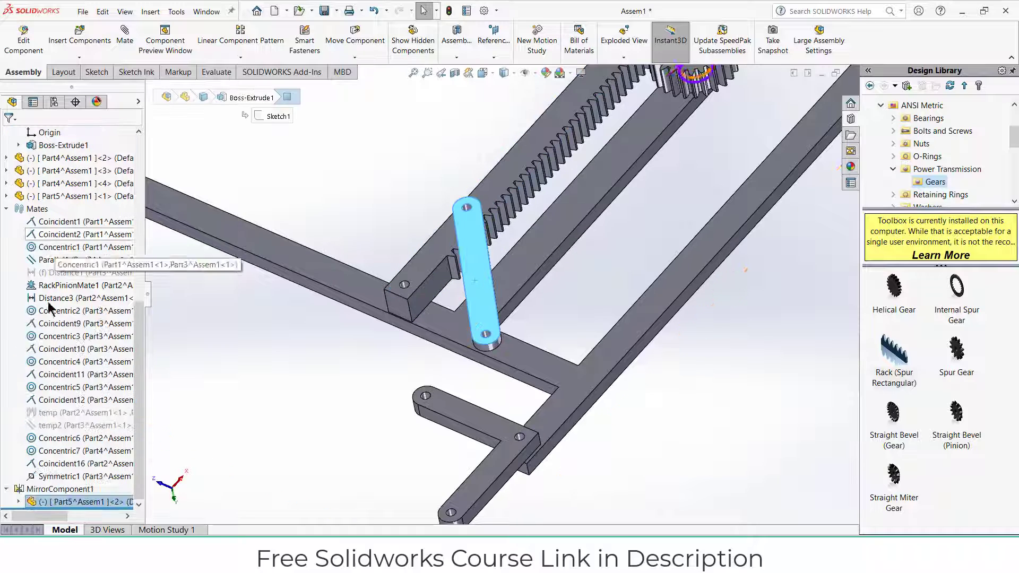
right_click(51, 489)
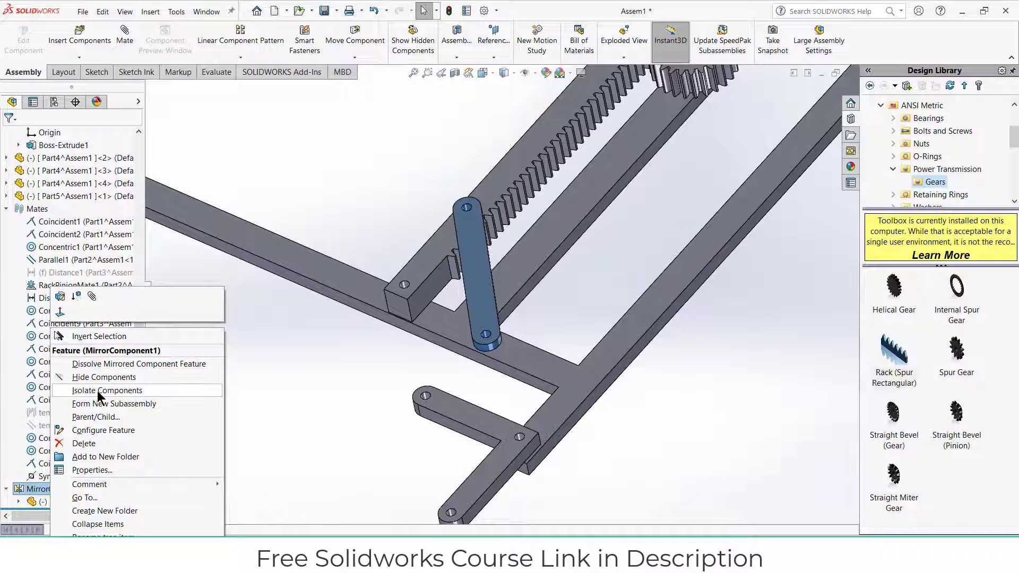
left_click(136, 365)
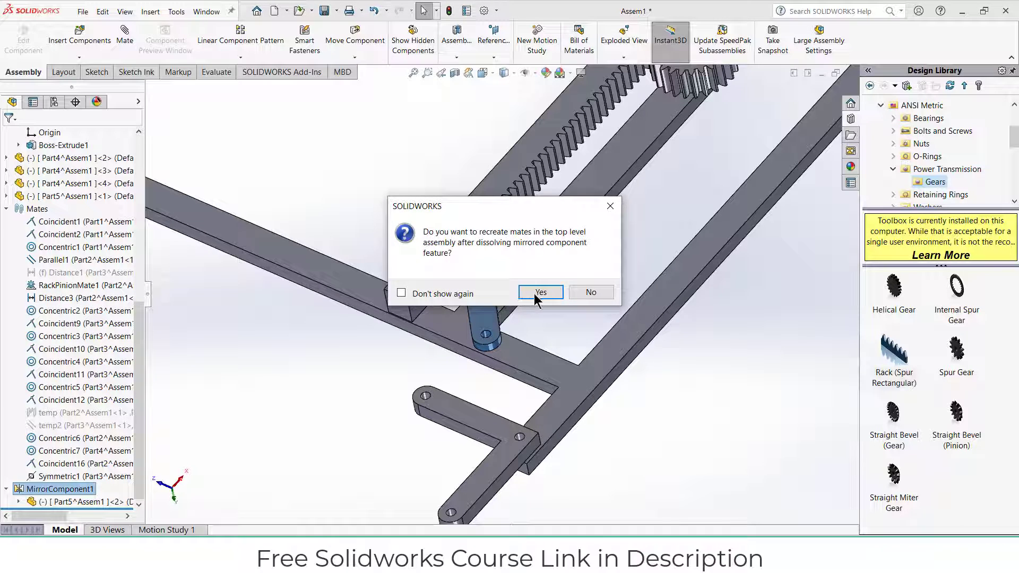
left_click(540, 293)
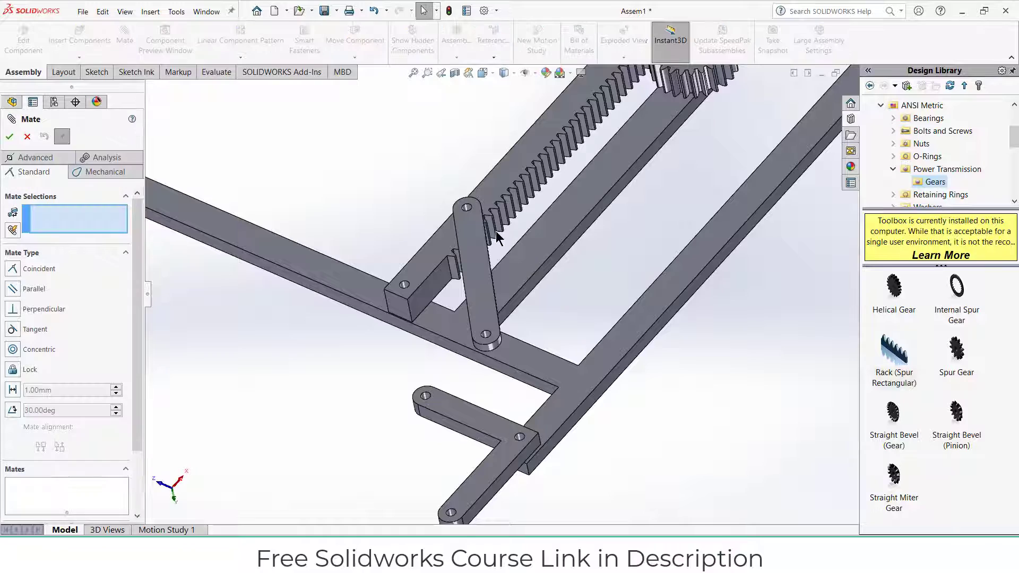
Mate the second connecting link's end hole concentric with the hole at the rack's free end
scroll(497, 232, "down", 6)
left_click(397, 164)
scroll(410, 206, "up", 3)
scroll(362, 370, "down", 3)
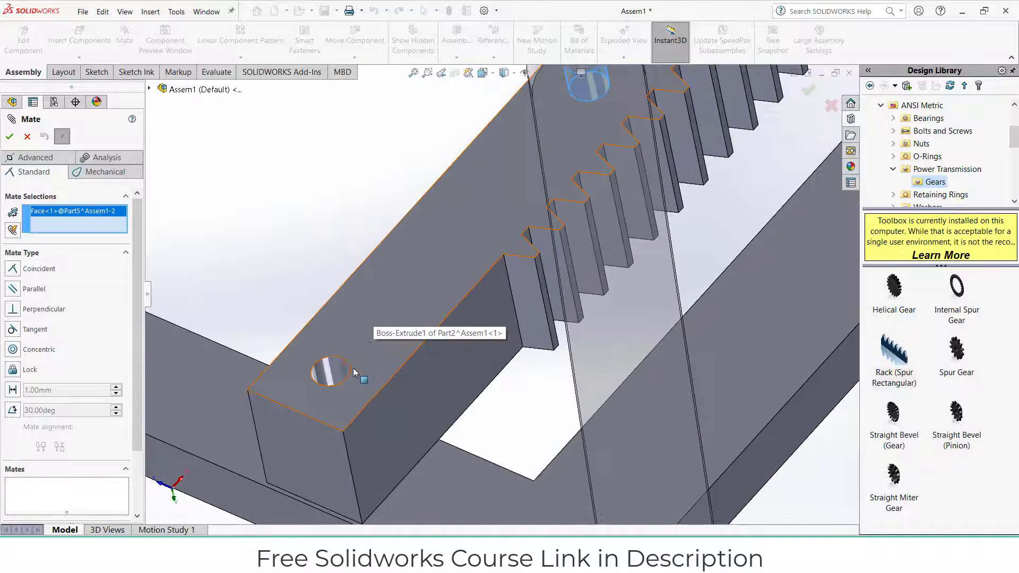
left_click(341, 370)
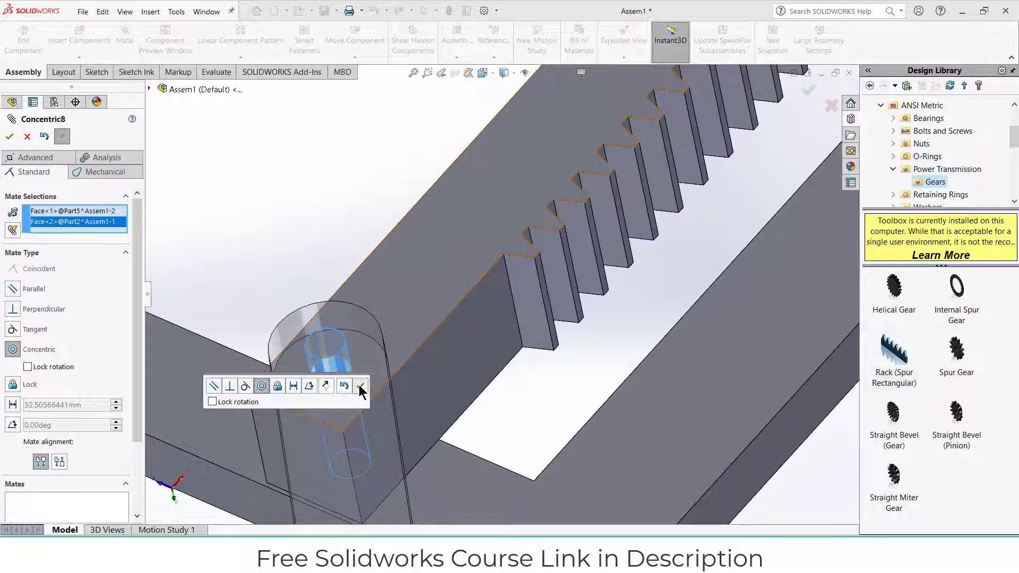
left_click(360, 386)
Mate the second connecting link's other end hole concentric with the hole at the adjacent corner link's arm end
scroll(412, 423, "up", 3)
scroll(466, 442, "down", 4)
scroll(467, 441, "down", 1)
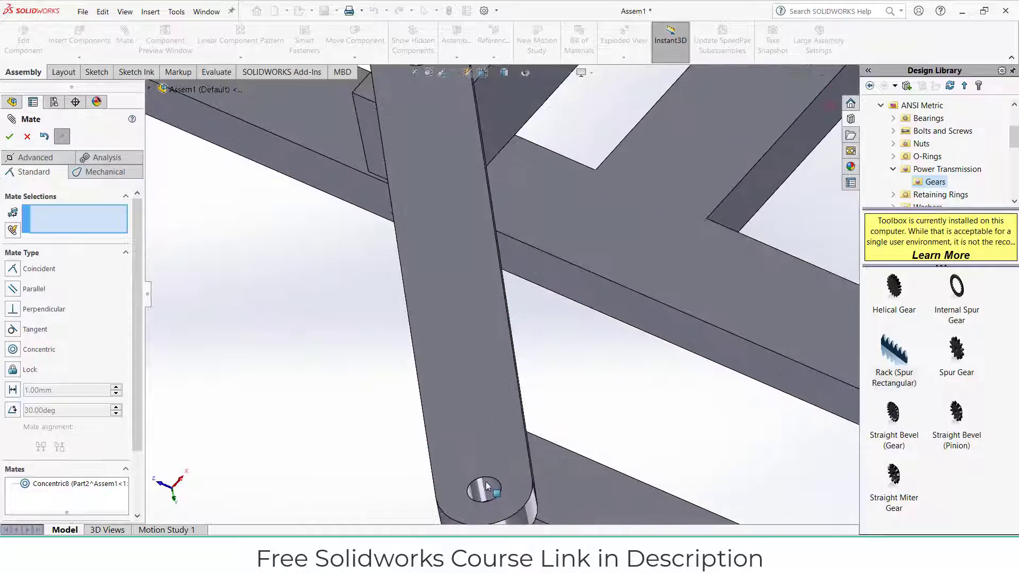
left_click(485, 490)
middle_click_drag(536, 505, 663, 451)
scroll(625, 422, "up", 5)
scroll(665, 450, "down", 4)
scroll(666, 450, "down", 4)
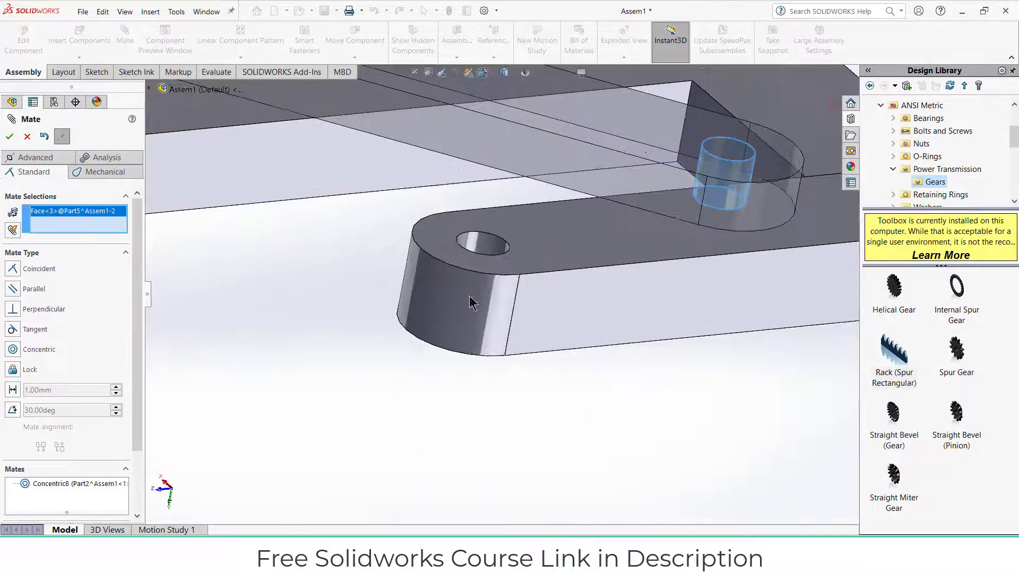
left_click(470, 296)
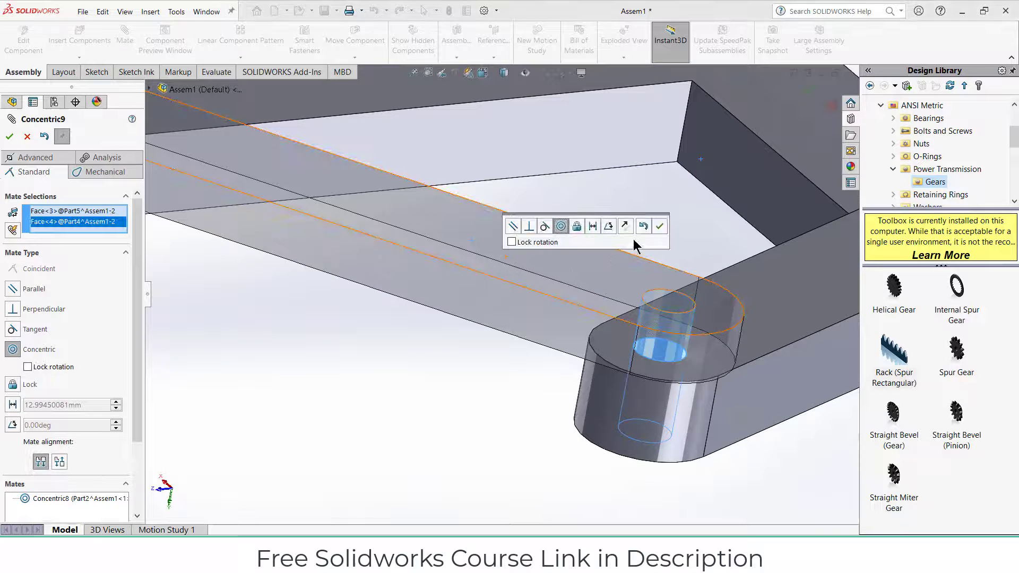
left_click(661, 228)
Make the second connecting link's underside coincident with the rack's top face
scroll(636, 234, "up", 5)
scroll(599, 244, "up", 3)
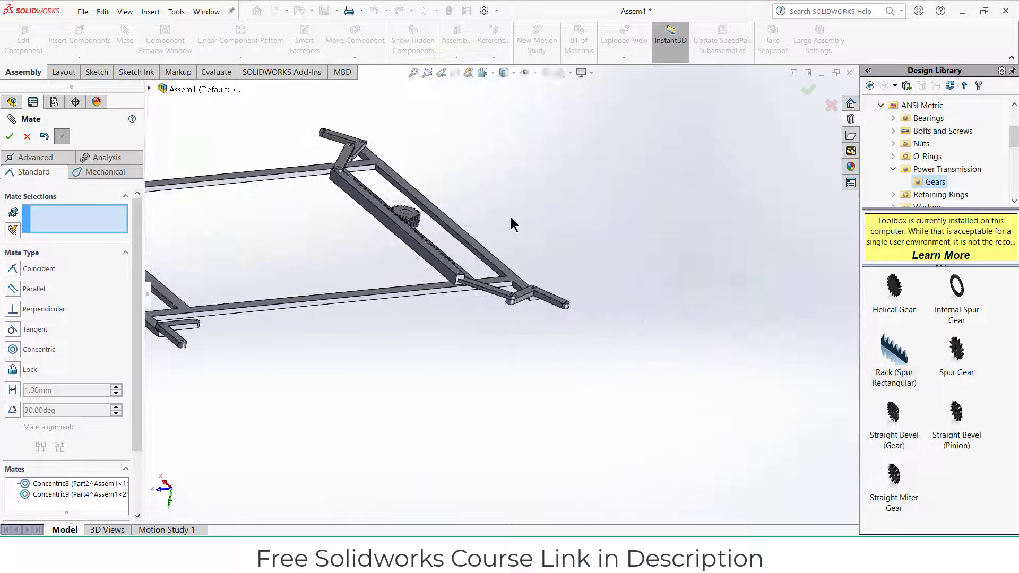
middle_click_drag(509, 223, 497, 237)
scroll(493, 285, "down", 4)
scroll(458, 320, "down", 3)
middle_click_drag(459, 320, 460, 143)
scroll(457, 321, "down", 3)
left_click(457, 324)
middle_click_drag(346, 161, 387, 223)
left_click(388, 217)
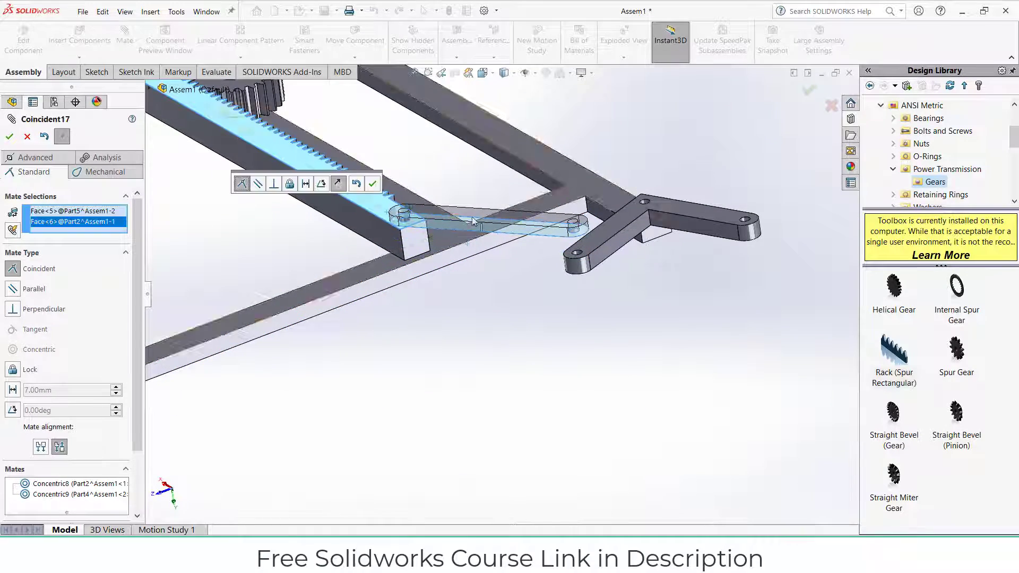
left_click(374, 184)
Test the mechanism's motion with both corner links connected to the rack, and finish mating
scroll(400, 209, "up", 6)
middle_click_drag(400, 208, 445, 242)
scroll(437, 257, "down", 3)
left_click_drag(438, 265, 396, 261)
scroll(597, 392, "up", 2)
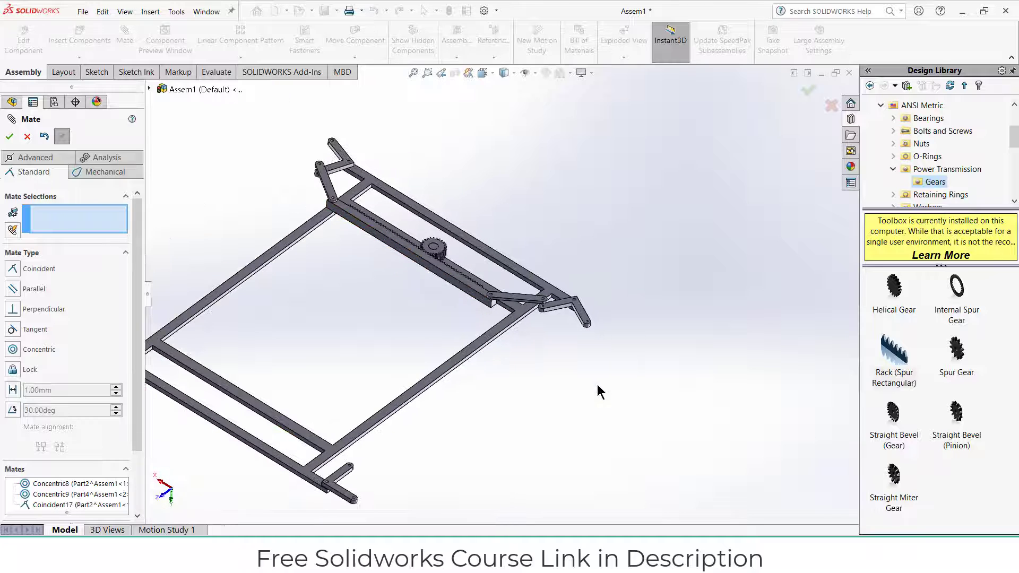
scroll(364, 448, "up", 1)
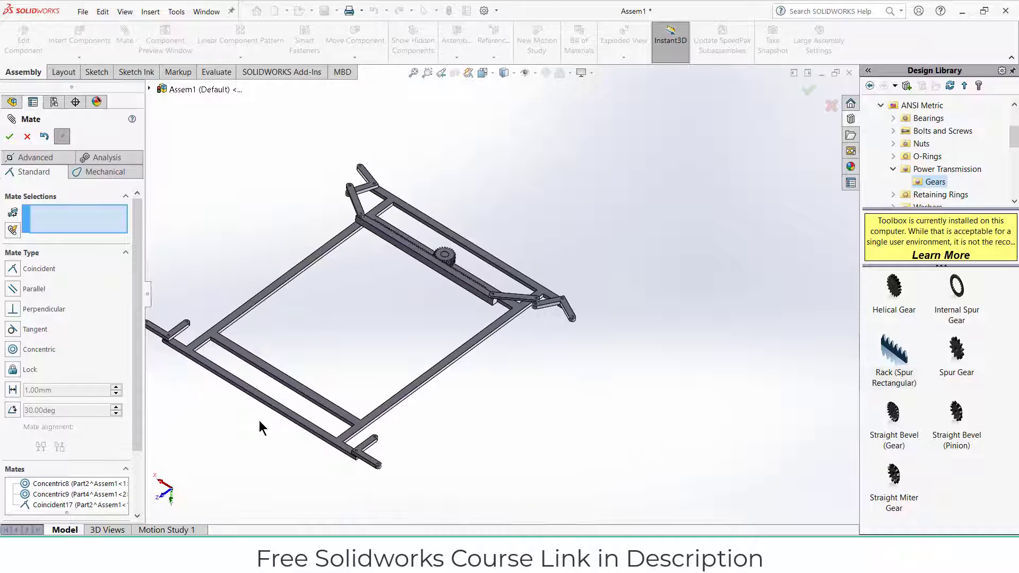
left_click(27, 137)
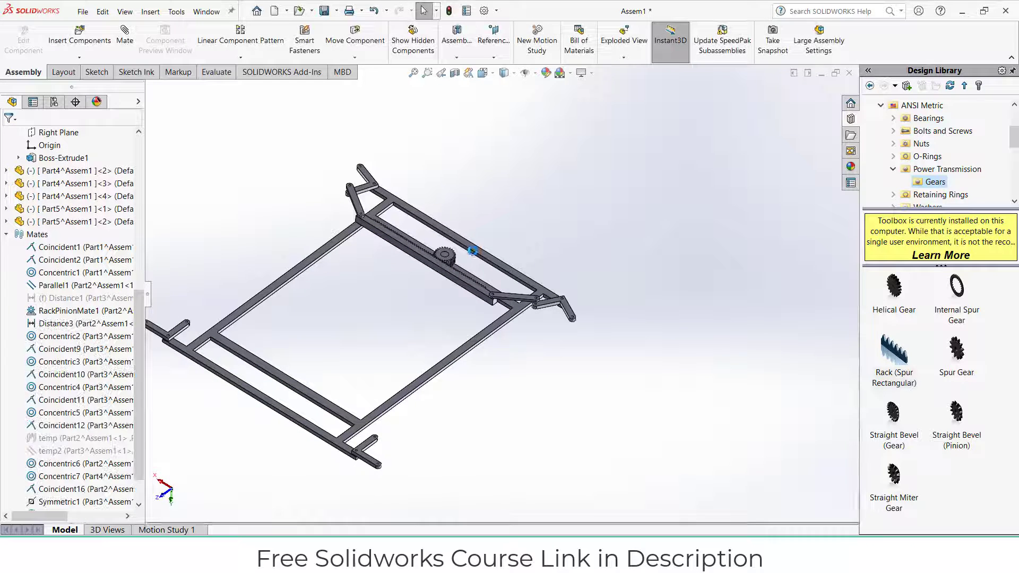
Create a reference plane midway between the inward-facing faces of the frame's two outer end crossbars
left_click(5, 234)
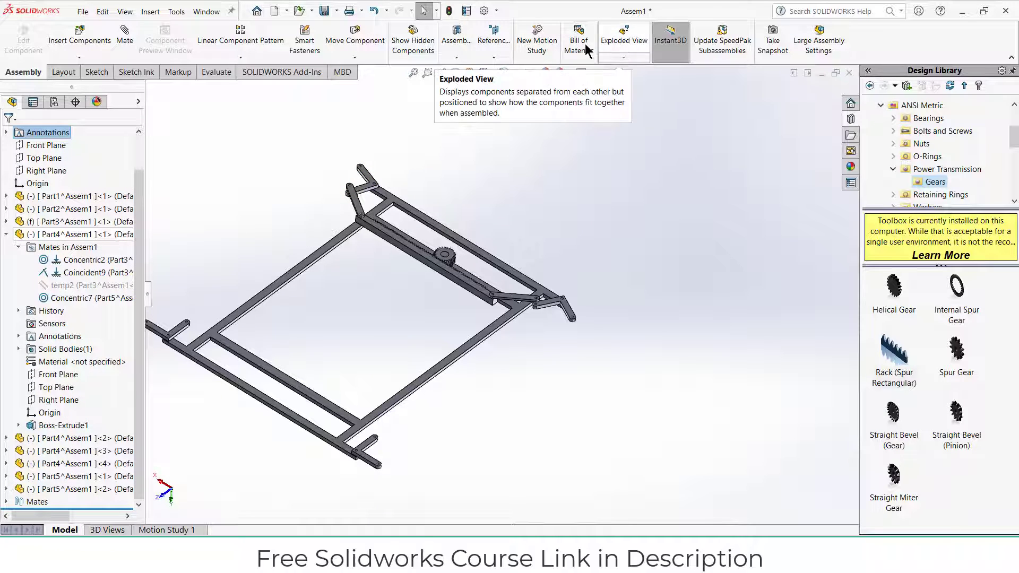
left_click(493, 45)
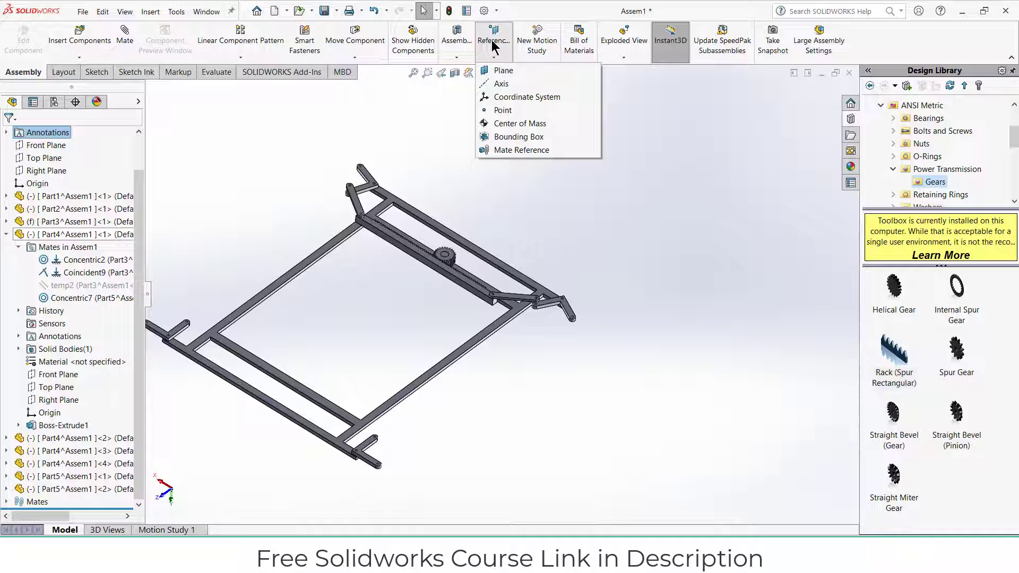
left_click(502, 72)
scroll(448, 132, "down", 5)
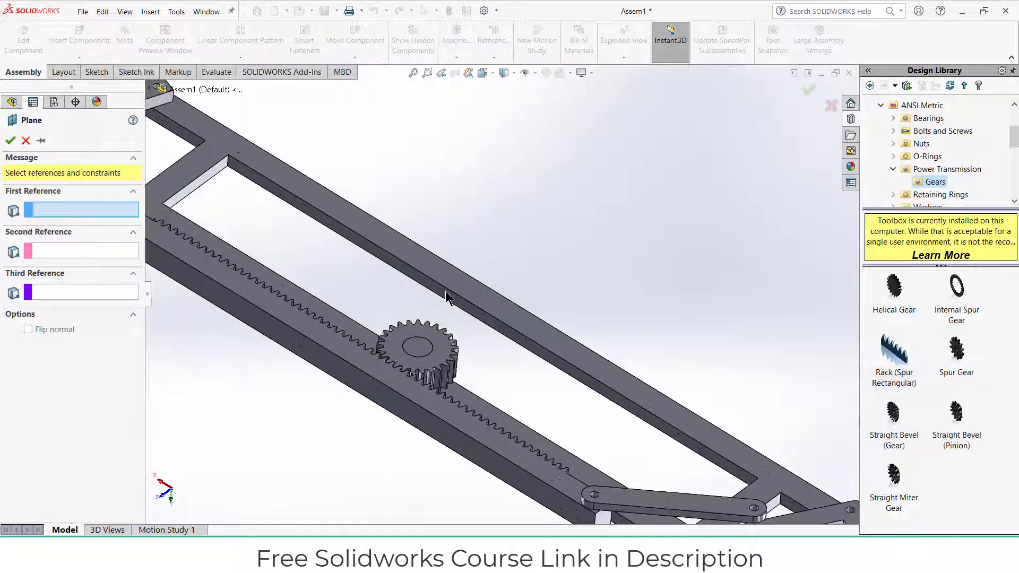
left_click(447, 297)
scroll(447, 296, "up", 10)
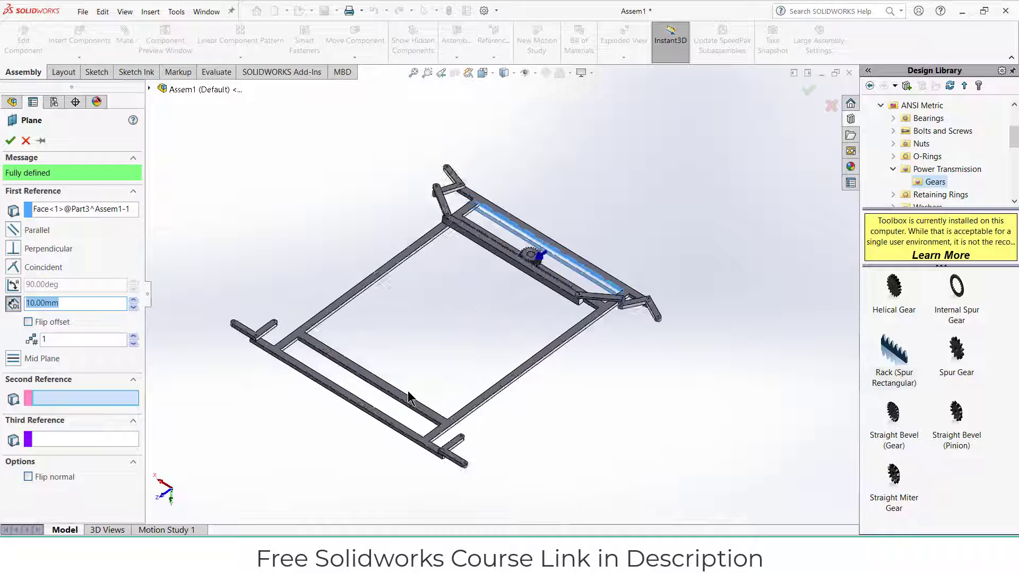
middle_click_drag(434, 377, 362, 428)
scroll(334, 429, "down", 5)
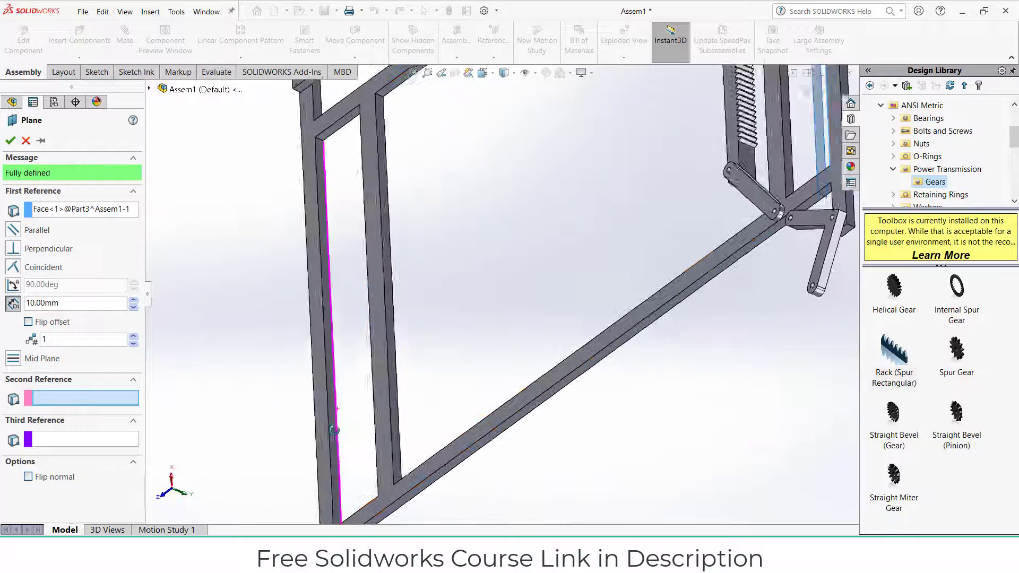
scroll(334, 430, "up", 3)
left_click(332, 395)
scroll(488, 349, "up", 3)
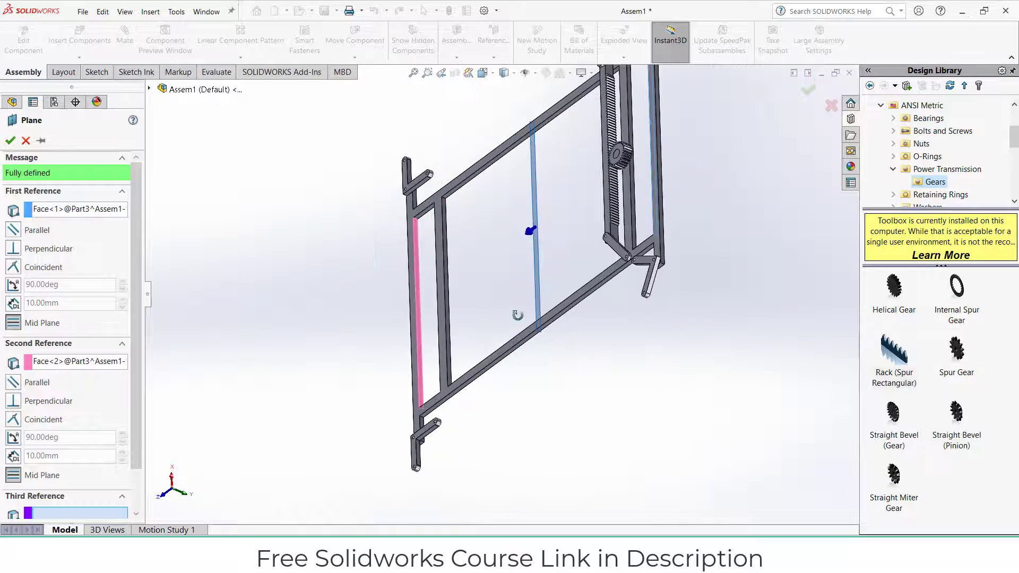
middle_click_drag(518, 315, 555, 304)
left_click(10, 141)
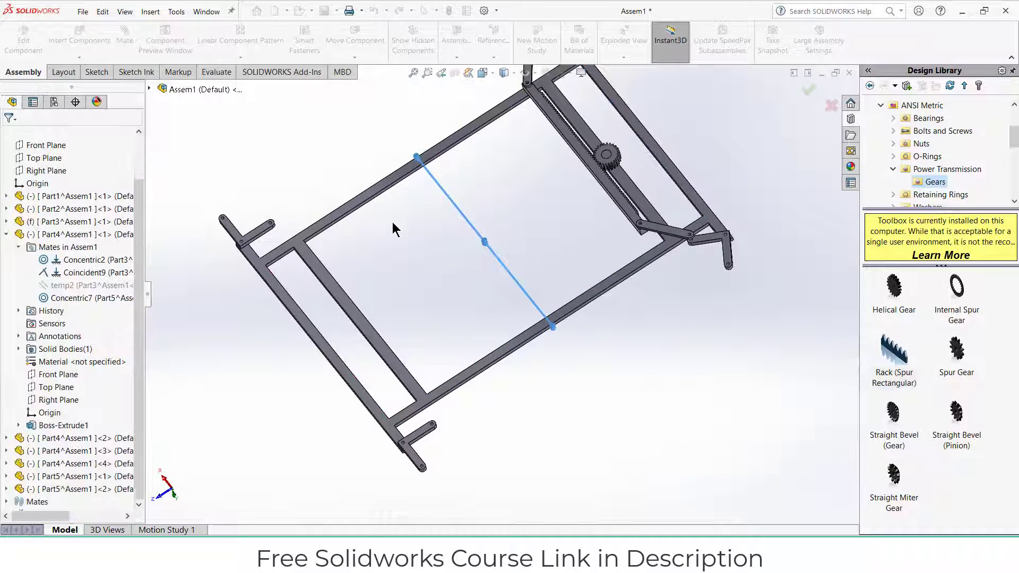
Edit the frame part within the assembly and start a sketch on its flat top face
scroll(523, 372, "down", 5)
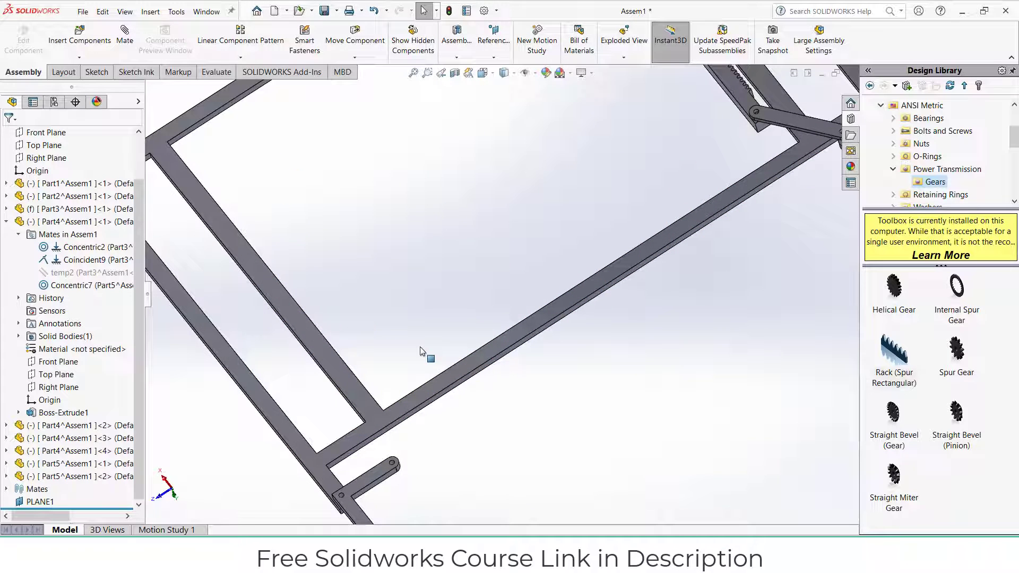
left_click(316, 338)
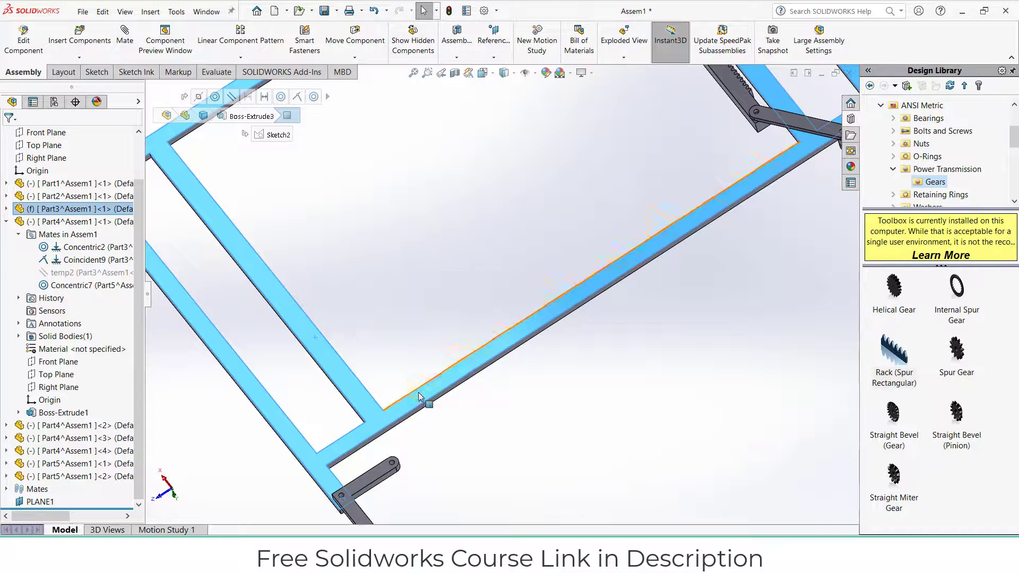
left_click(29, 44)
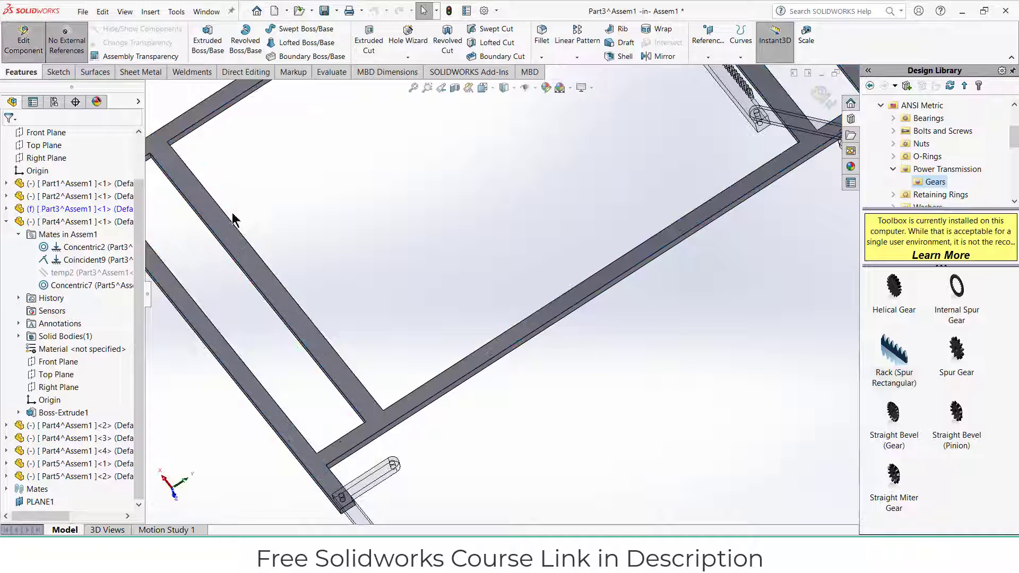
left_click(239, 265)
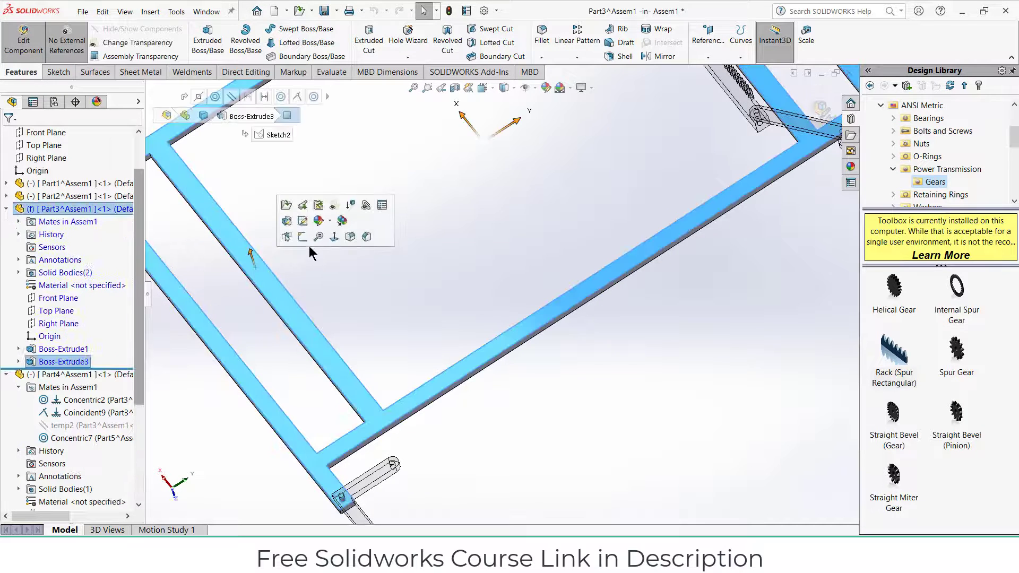
left_click(304, 237)
scroll(515, 161, "down", 5)
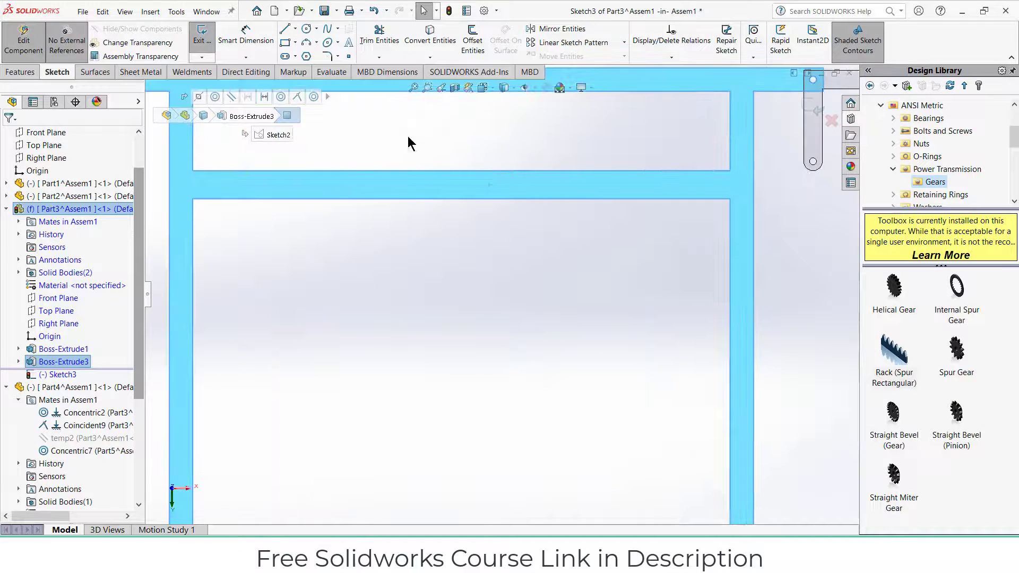
Draw a 12 mm construction line across one end of the inner crossbar opposite the rack, joining its two corners
left_click(295, 29)
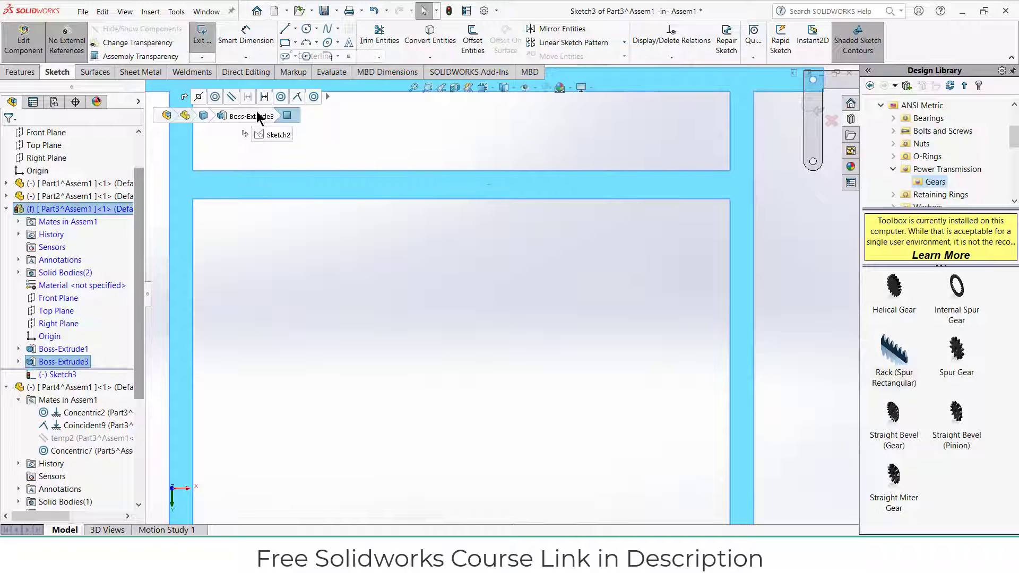
left_click(312, 55)
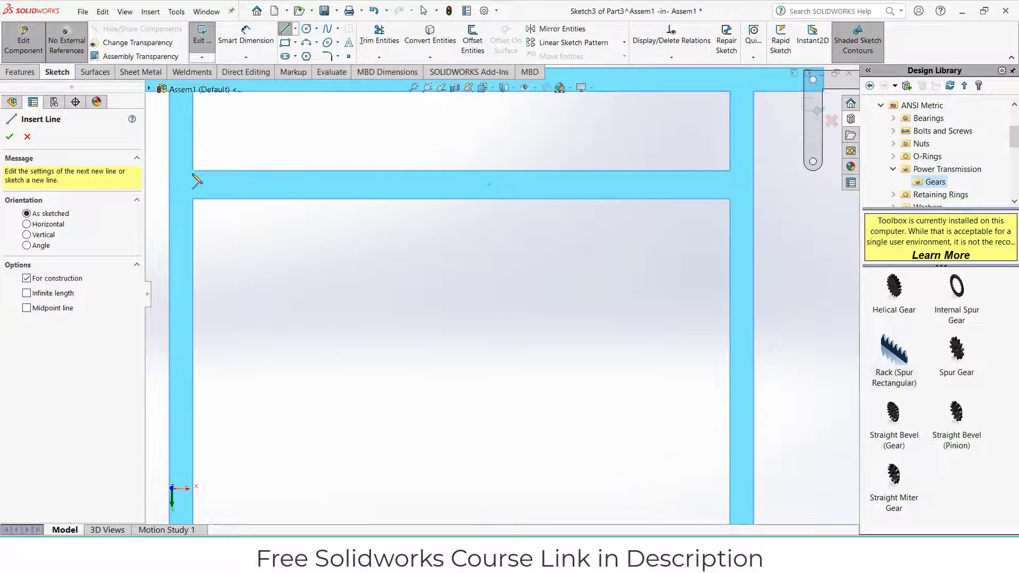
left_click(194, 172)
left_click(193, 199)
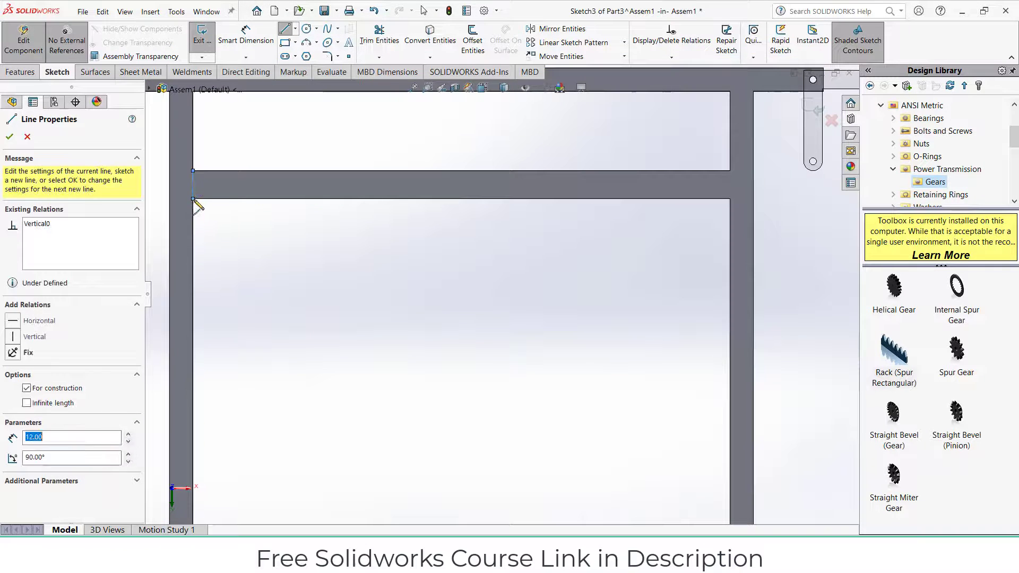
key("Escape")
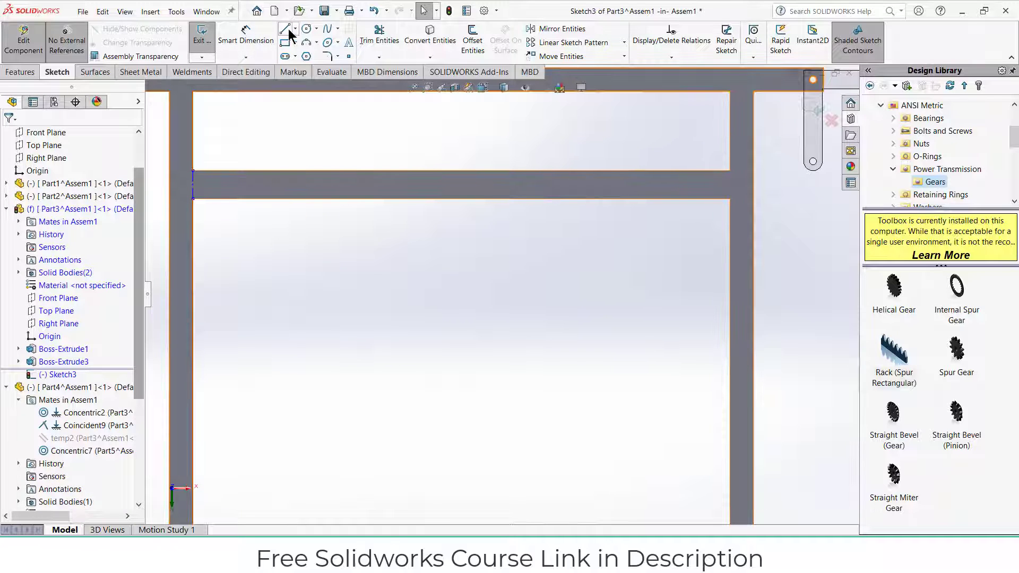
Draw a horizontal centerline about 231 mm long from the short line's midpoint along the crossbar to the opposite side rail
left_click(295, 29)
left_click(313, 53)
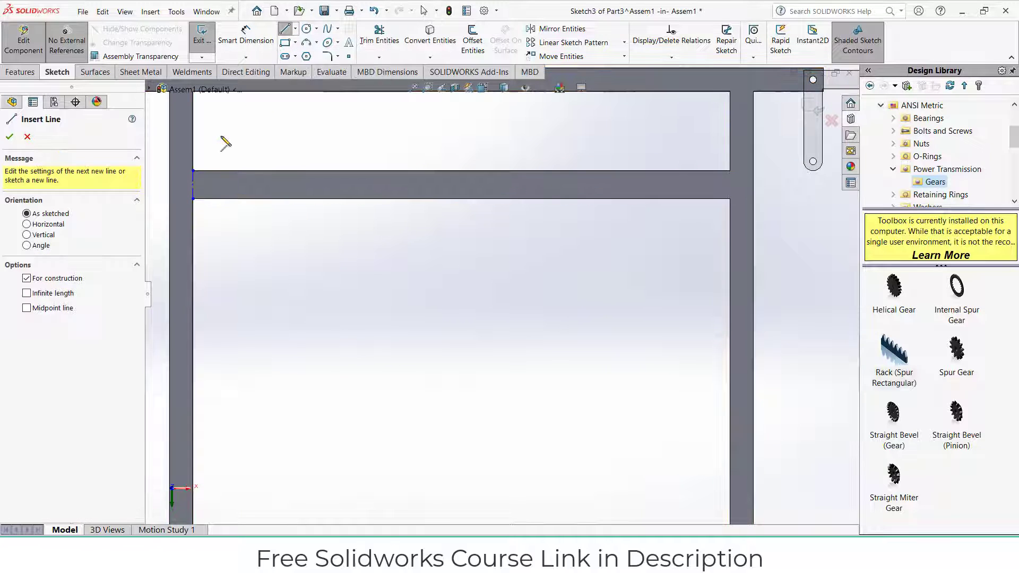
left_click(192, 185)
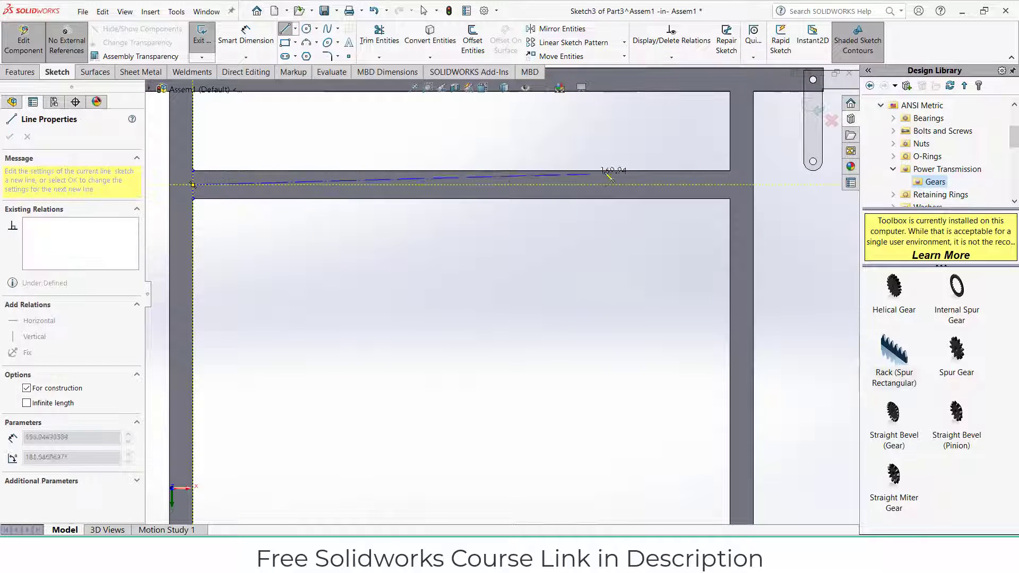
left_click(733, 184)
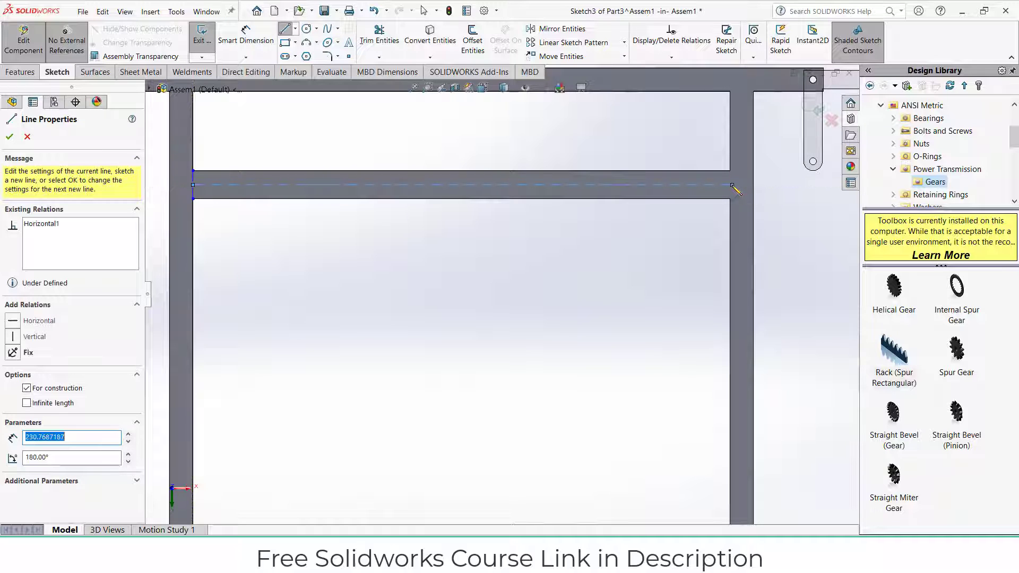
key("Escape")
Align the centerline's free end vertically with the crossbar's corner at the side rail
scroll(732, 184, "down", 2)
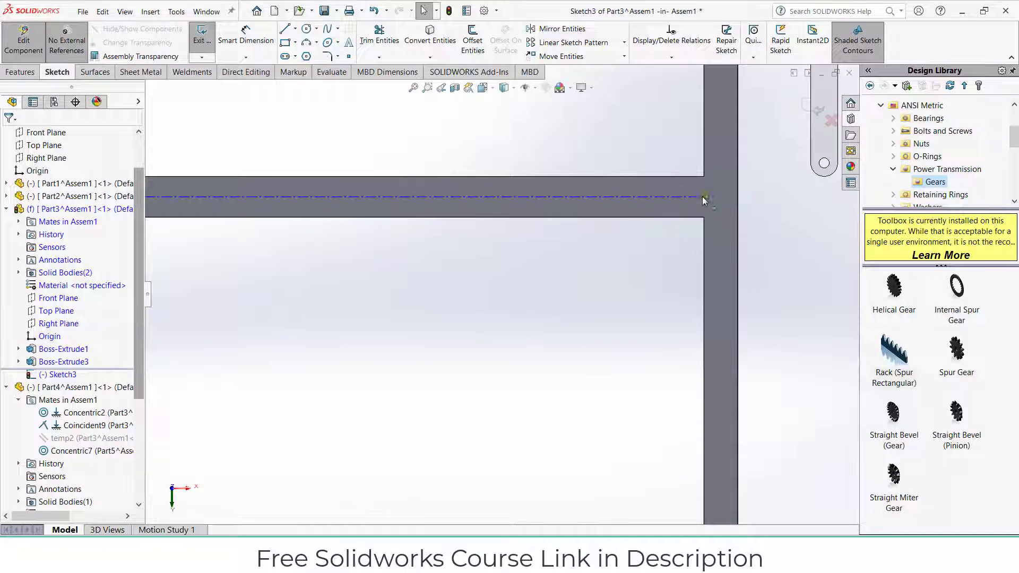
left_click(704, 177)
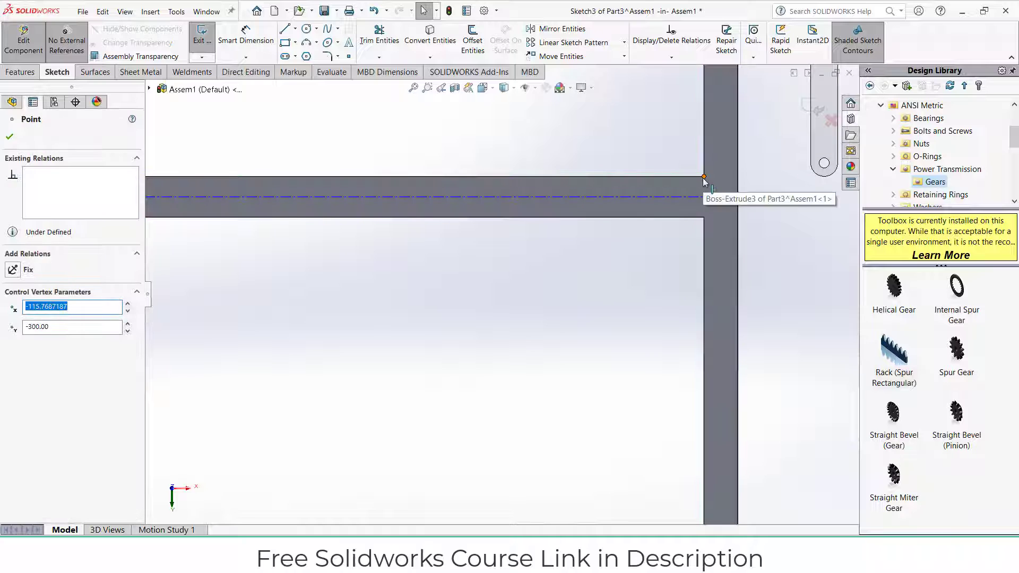
left_click(738, 169, "ctrl")
left_click(747, 134)
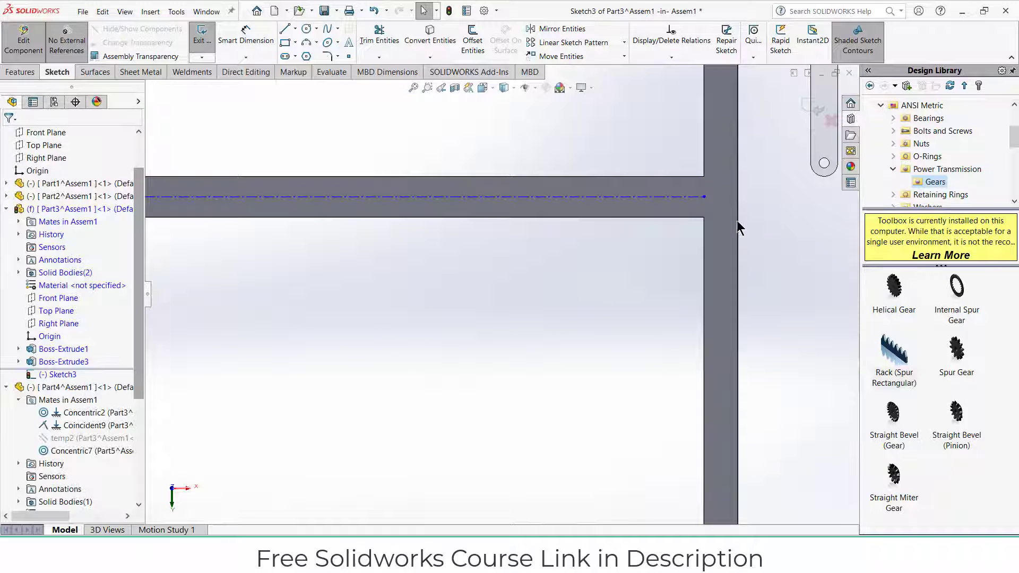
Sketch a circle centred at the centerline's midpoint and set its diameter to 10 mm
scroll(738, 227, "up", 2)
left_click(311, 29)
scroll(419, 250, "down", 3)
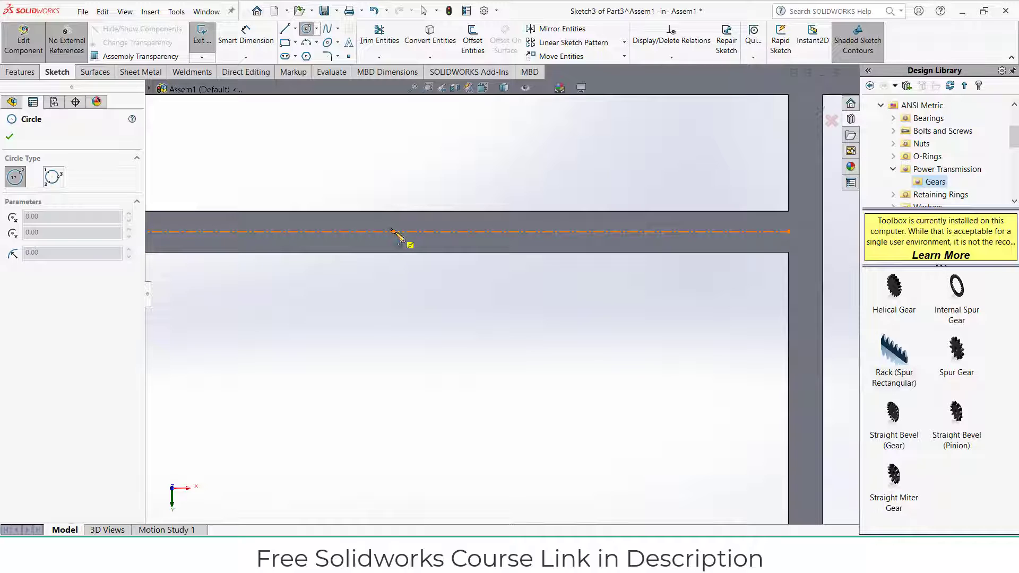
left_click(394, 231)
left_click(403, 240)
left_click(249, 41)
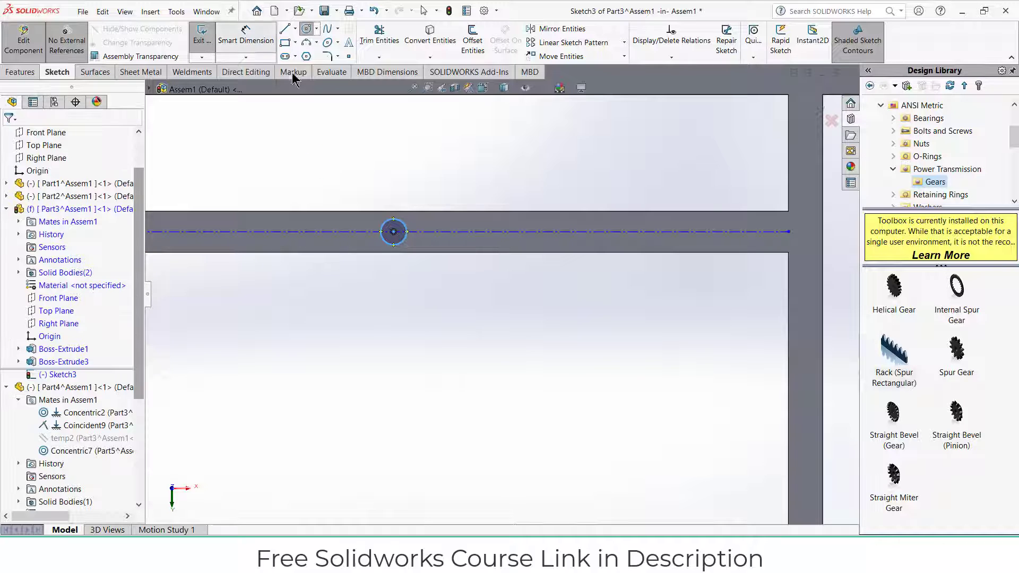
left_click(404, 228)
left_click(439, 189)
type("10")
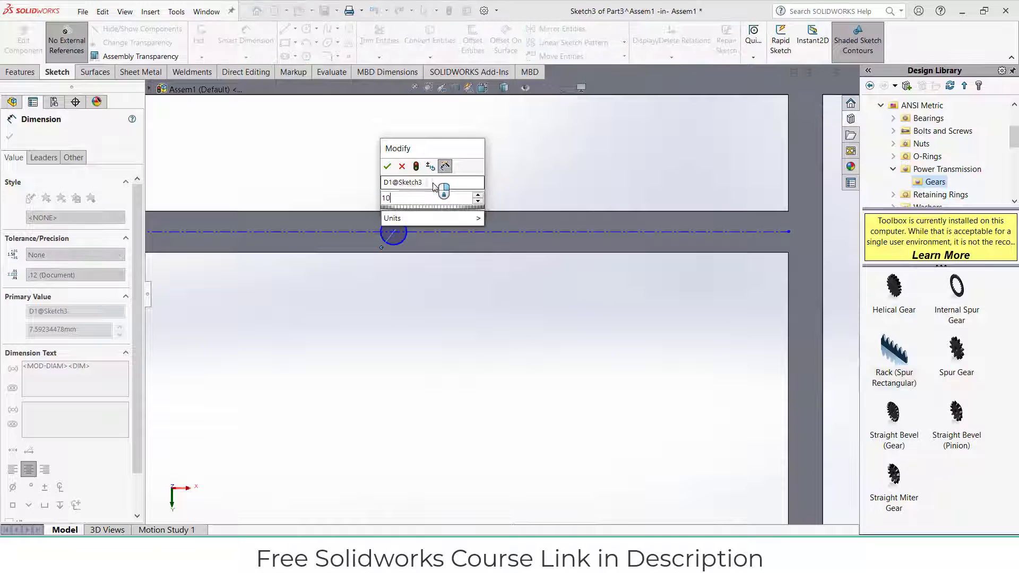
key("Return")
Extrude the circle 12 mm into a pin on the crossbar and return to the assembly
left_click(8, 72)
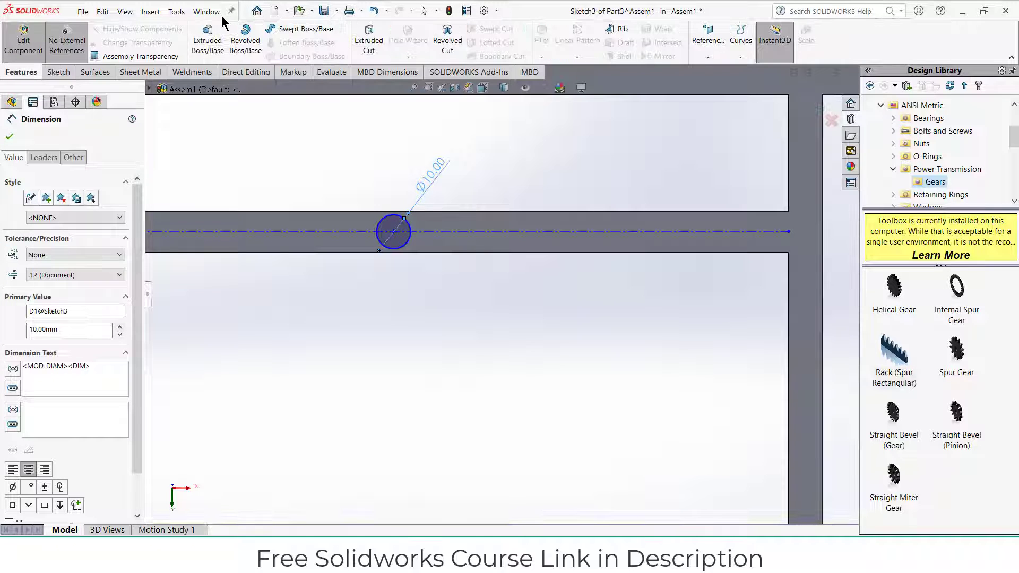
left_click(207, 40)
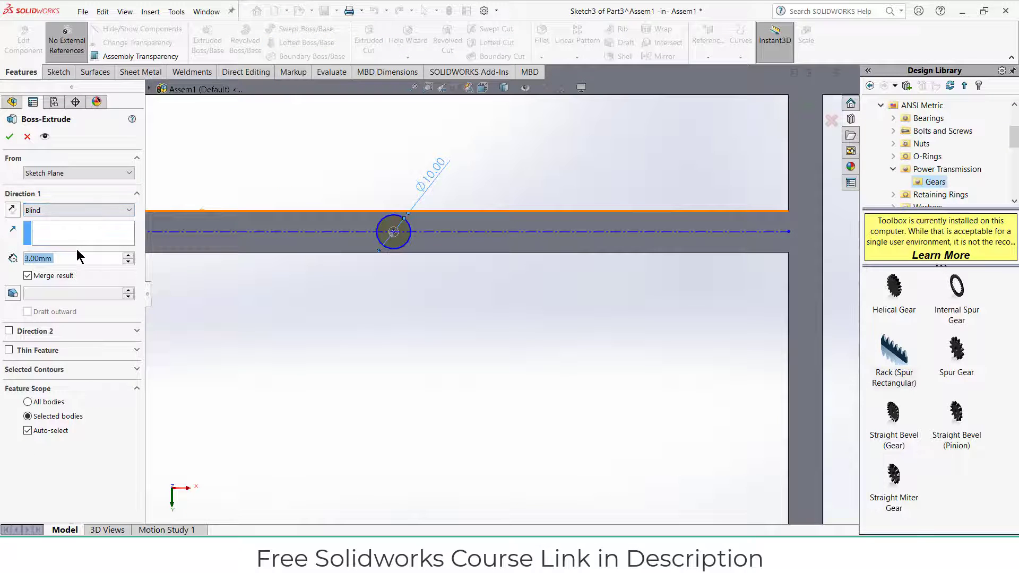
type("12")
key("Return")
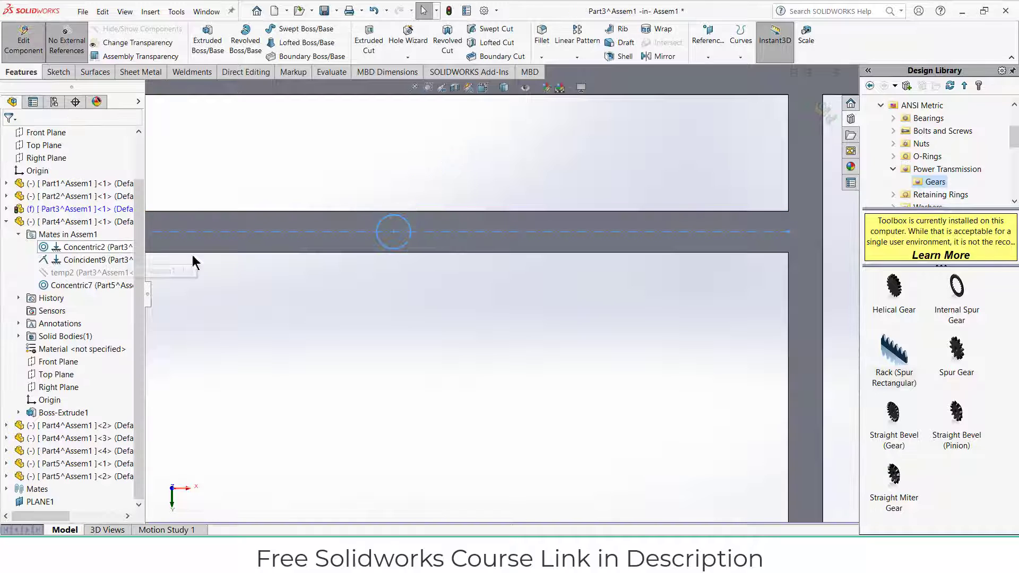
left_click(817, 117)
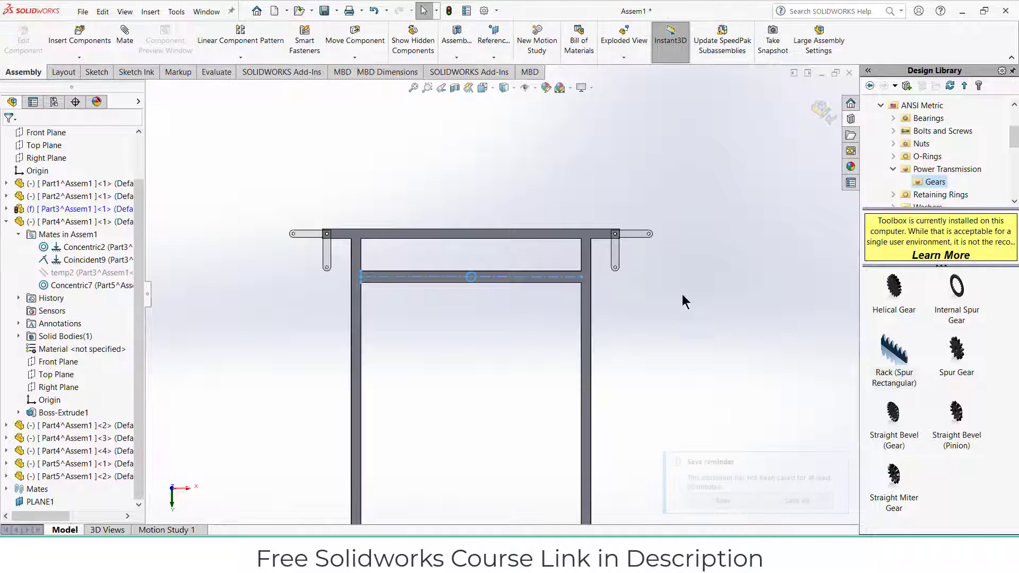
Mirror the pinion, the rack and its two connecting links about PLANE1 to the frame's opposite end
scroll(648, 365, "up", 3)
middle_click_drag(648, 365, 449, 311)
scroll(460, 330, "down", 4)
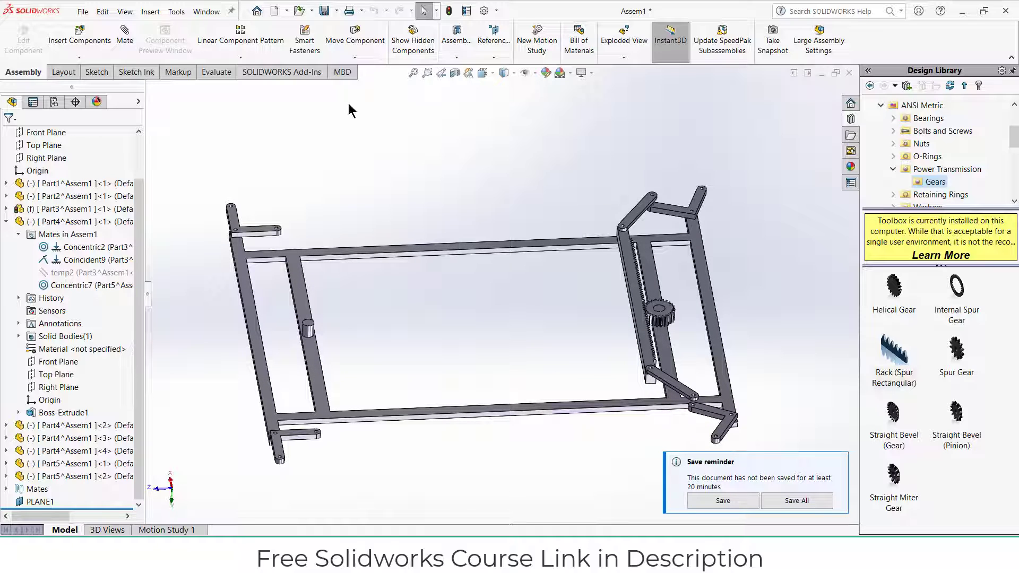
left_click(355, 58)
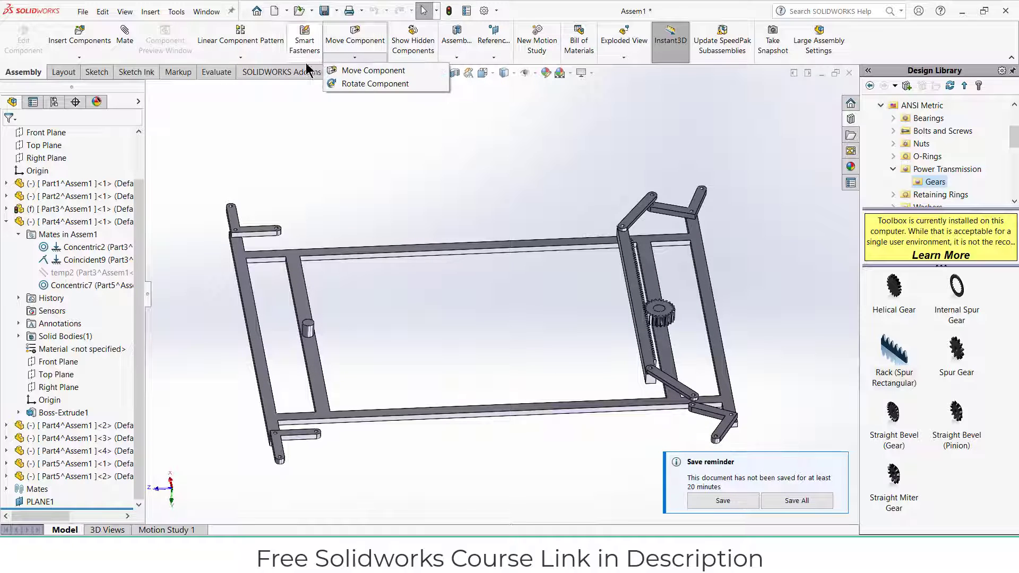
left_click(241, 57)
left_click(245, 151)
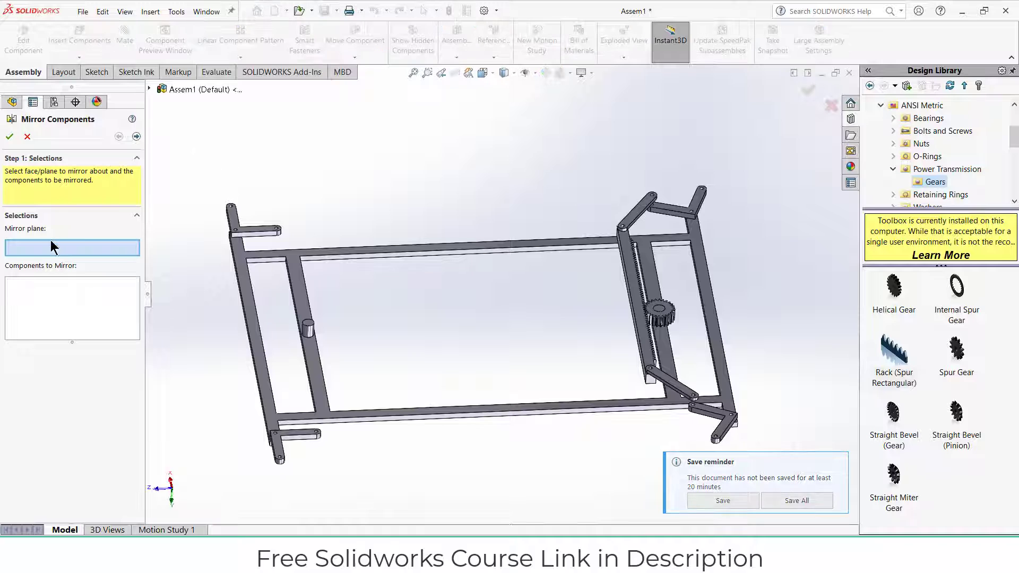
left_click(150, 89)
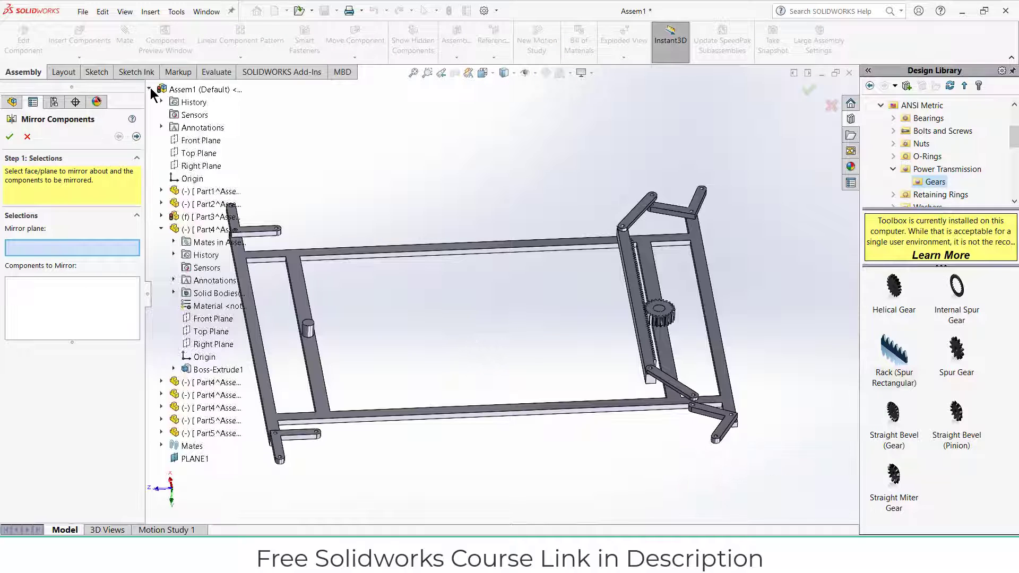
left_click(195, 459)
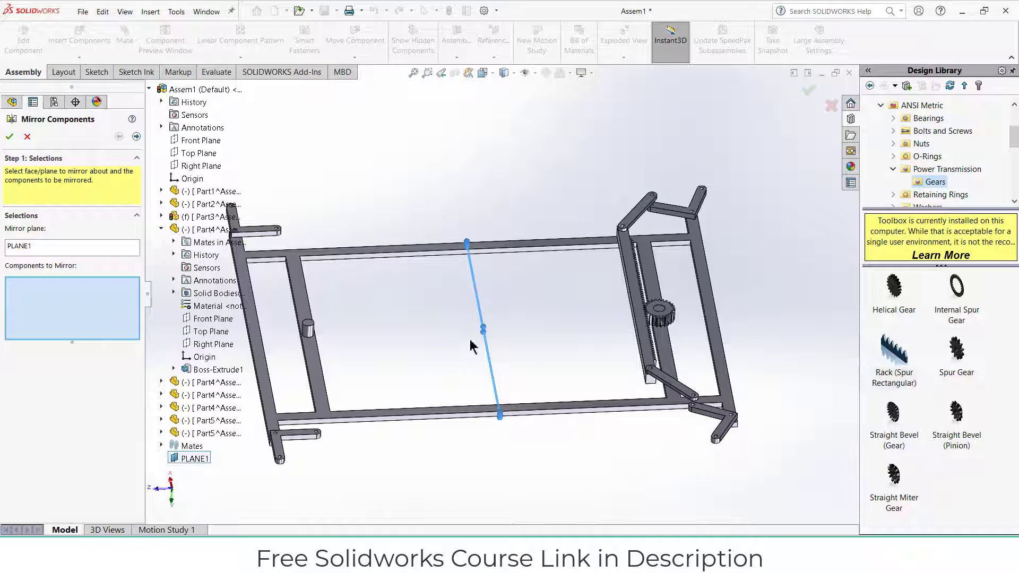
left_click(664, 317)
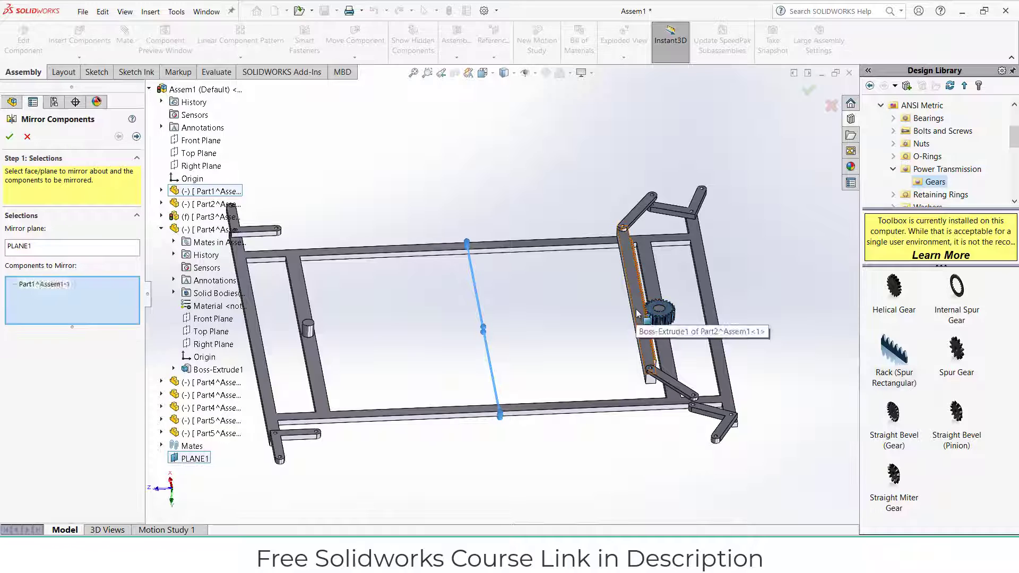
left_click(639, 321)
left_click(696, 414)
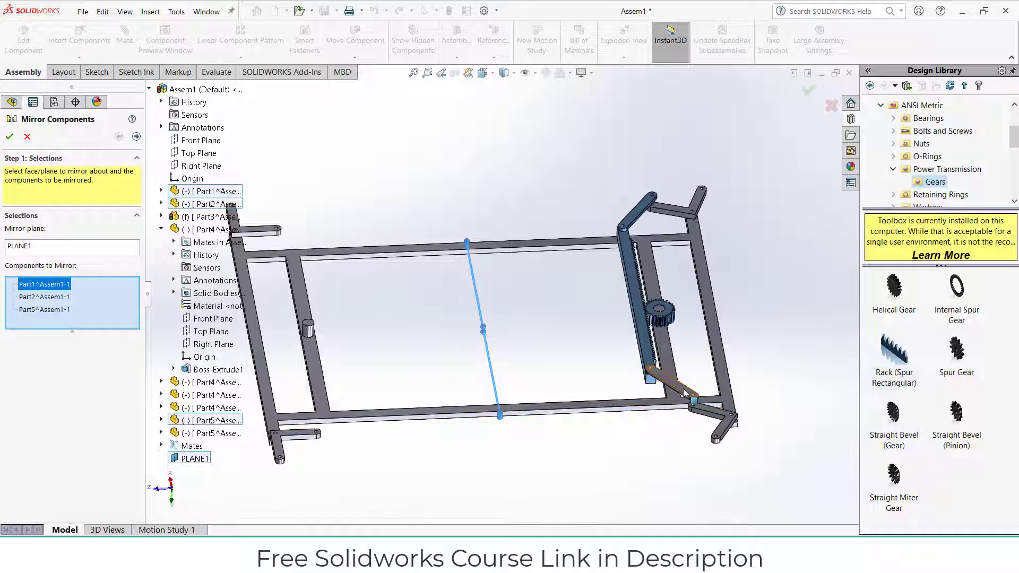
left_click(677, 392)
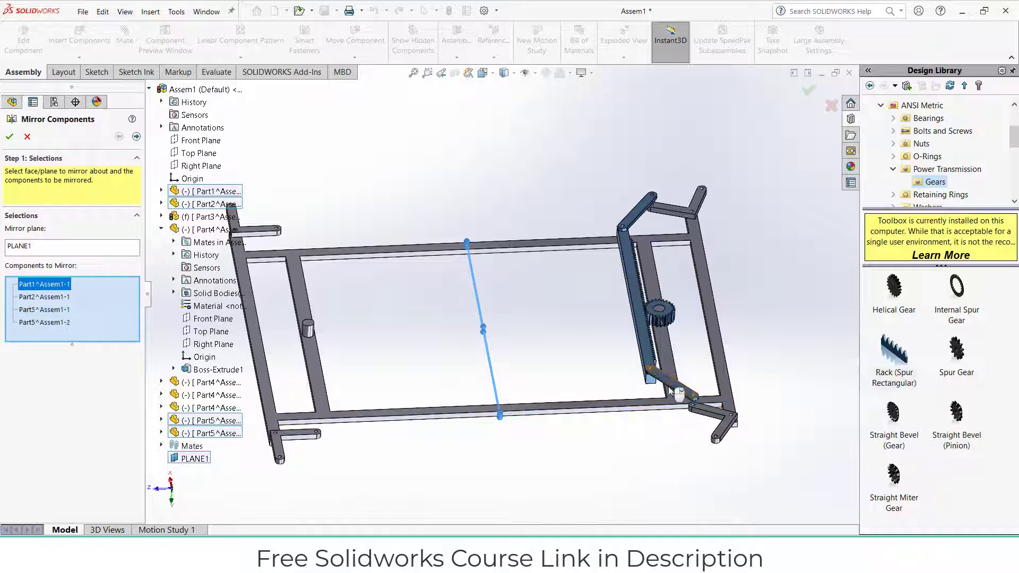
left_click(136, 137)
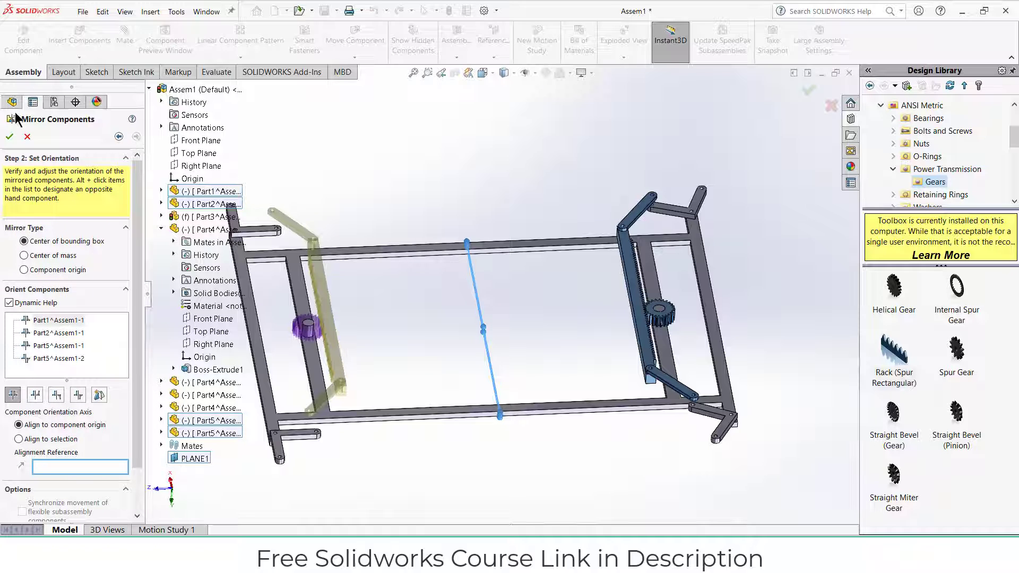
left_click(9, 137)
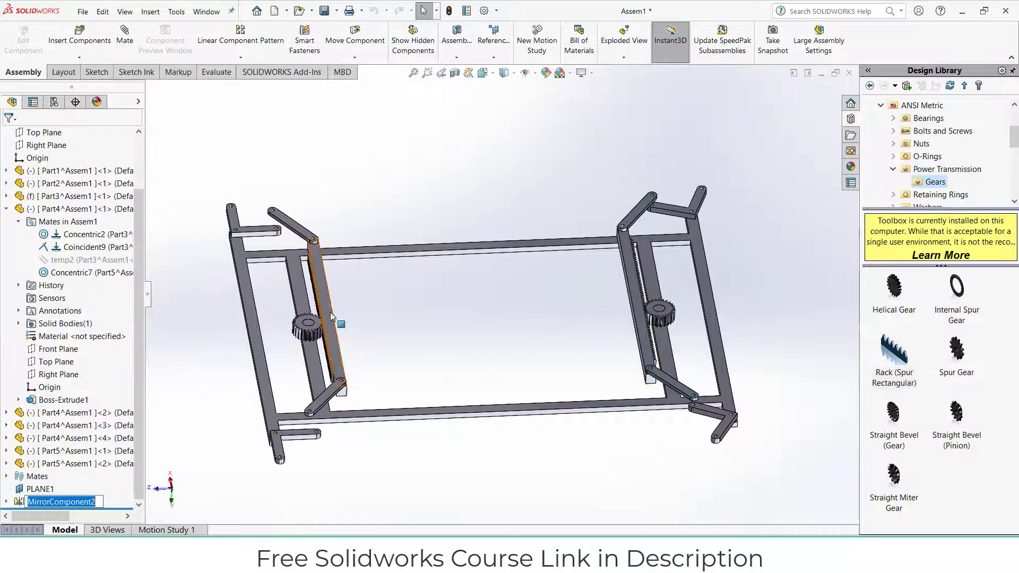
Shift the mirrored rack slightly and mate one mirrored link's free-end hole concentric with the adjacent steering arm's hole
mouse_move(326, 295)
left_mouse_down()
mouse_move(330, 310)
mouse_move(333, 300)
left_mouse_up()
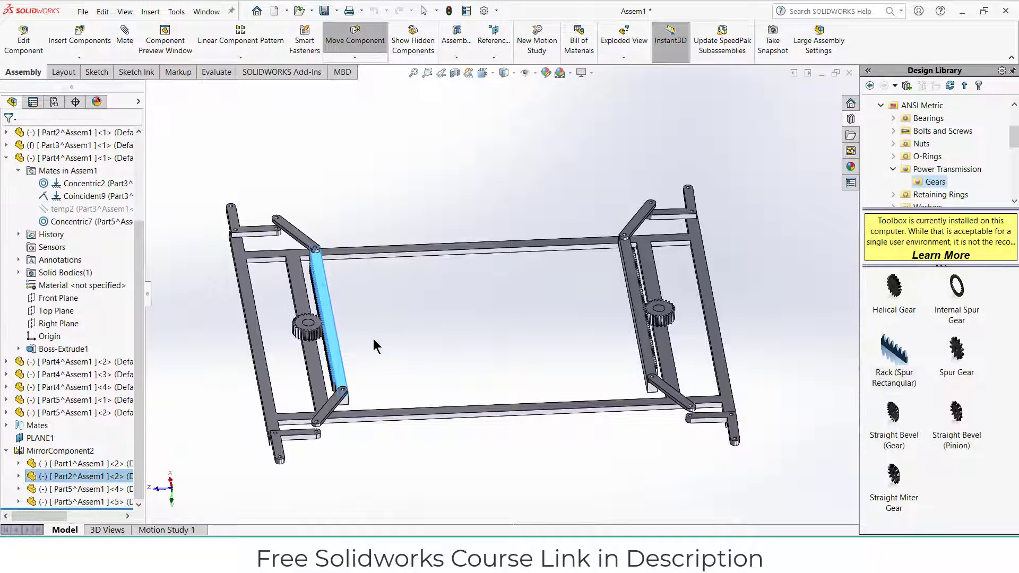
scroll(325, 445, "down", 5)
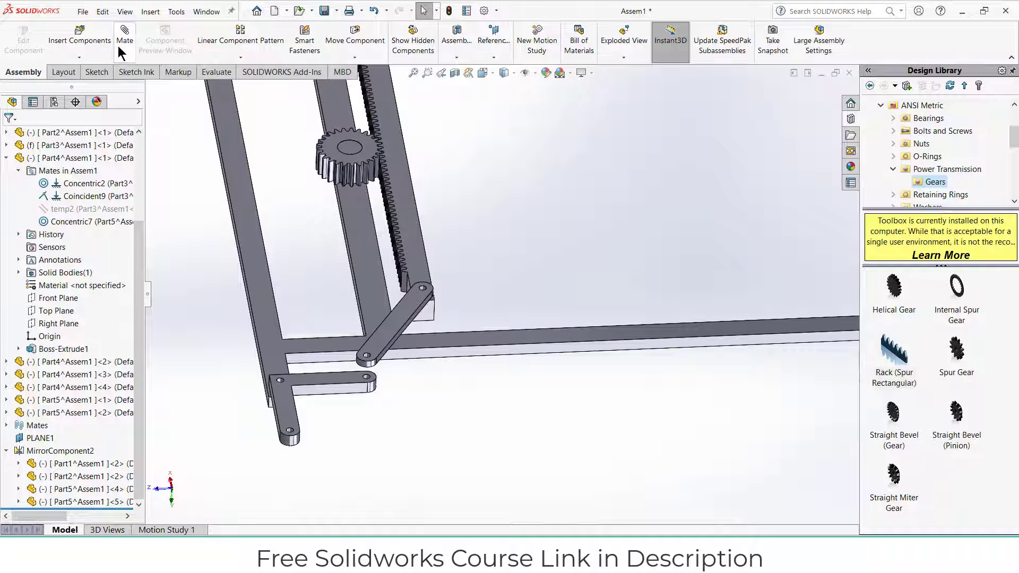
scroll(346, 369, "up", 8)
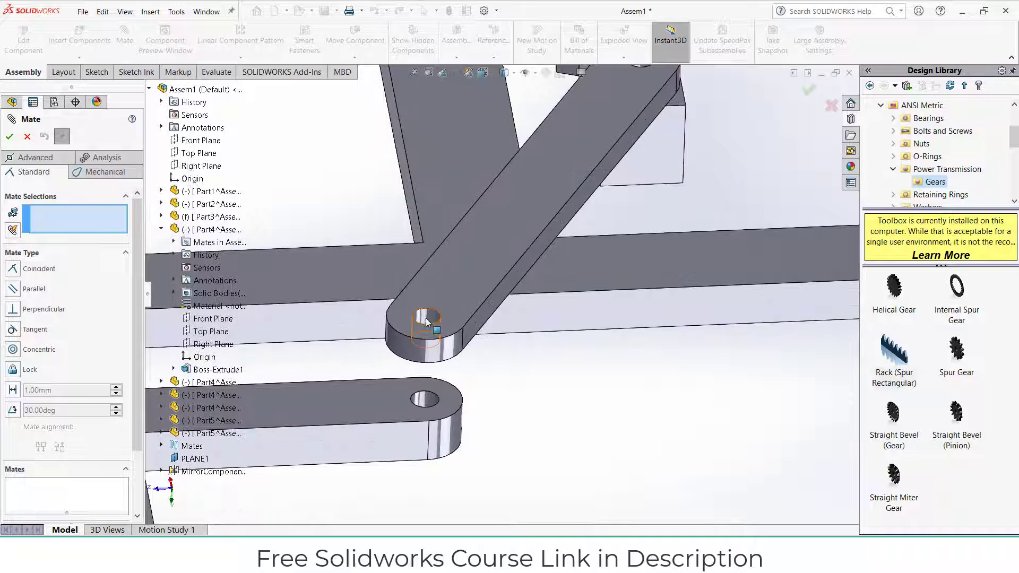
left_click(426, 322)
left_click(423, 399)
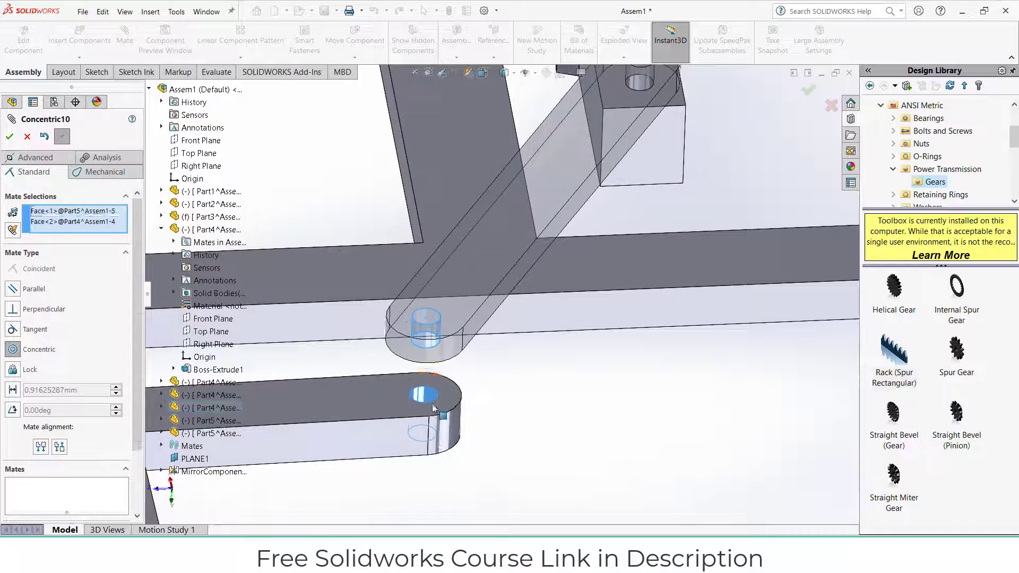
left_click(595, 423)
scroll(562, 345, "down", 8)
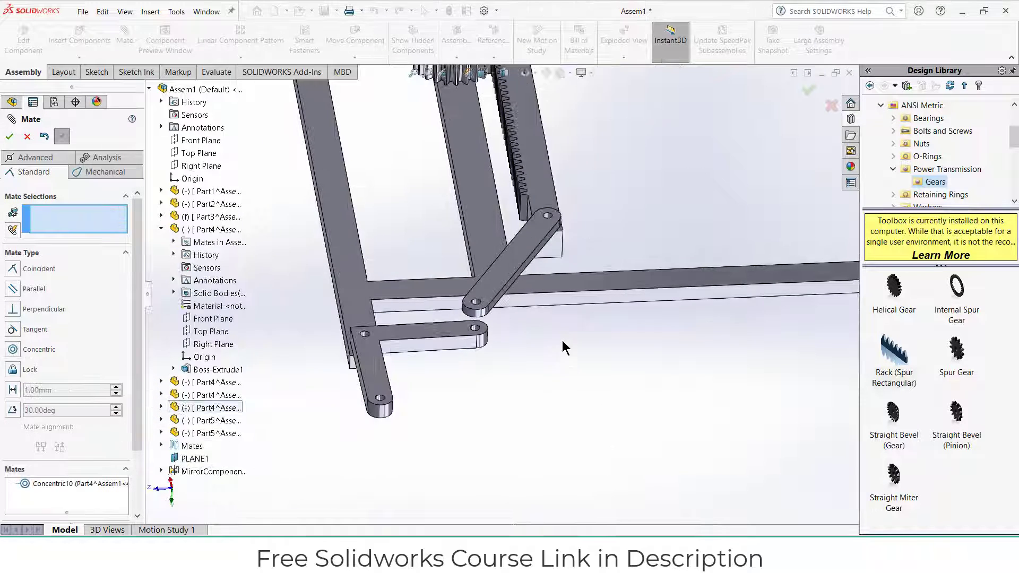
Add a concentric mate between the other mirrored link's free-end hole and its steering arm's hole, and finish mating
scroll(425, 106, "down", 3)
scroll(467, 213, "up", 10)
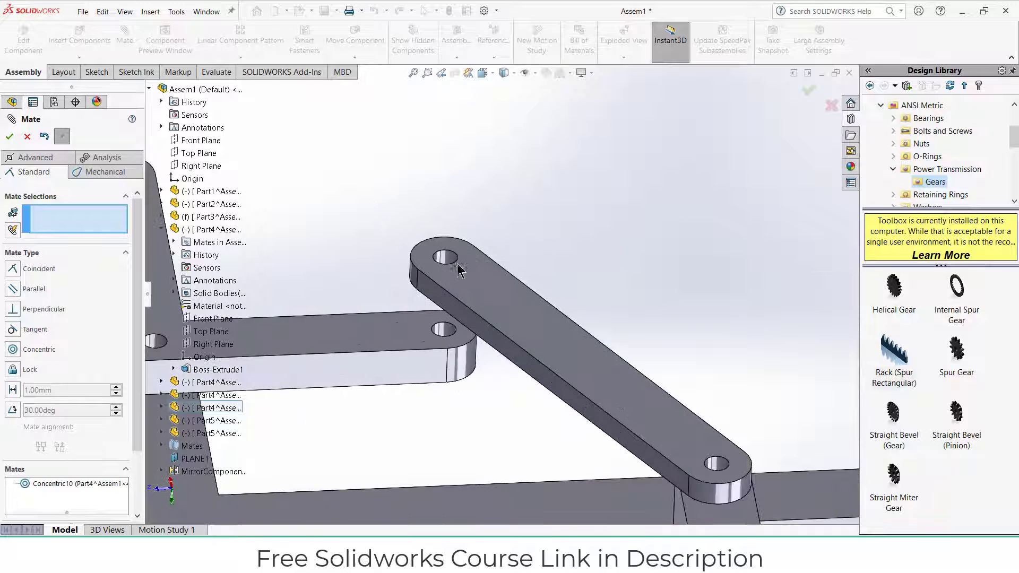
left_click(456, 262)
left_click(437, 387)
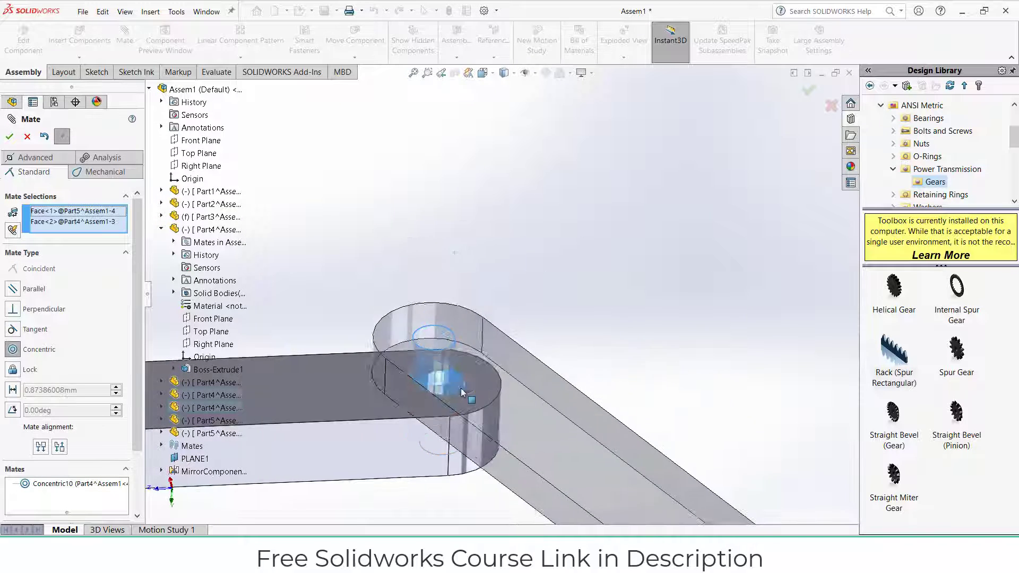
left_click(683, 393)
scroll(687, 392, "down", 8)
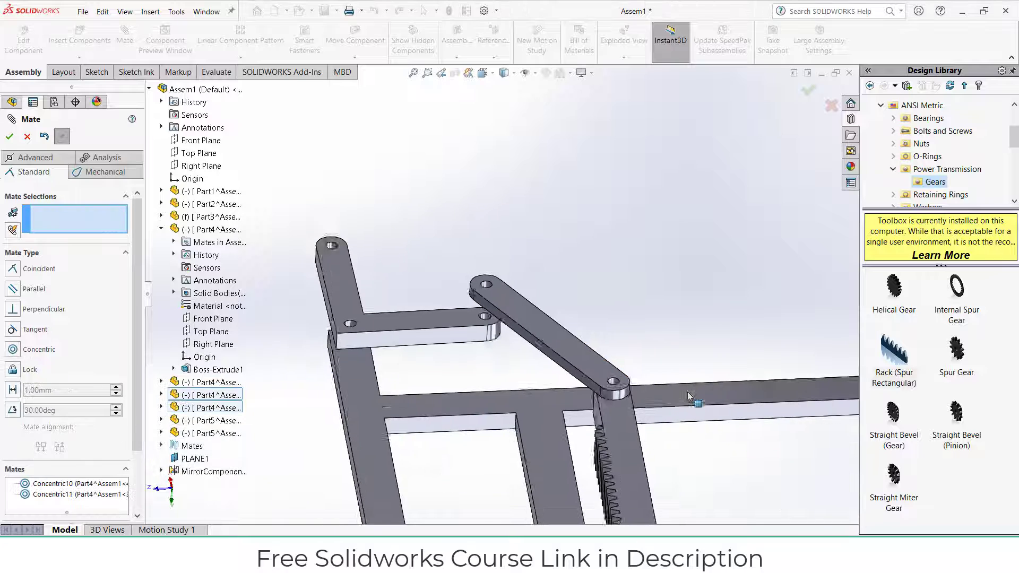
left_click(10, 137)
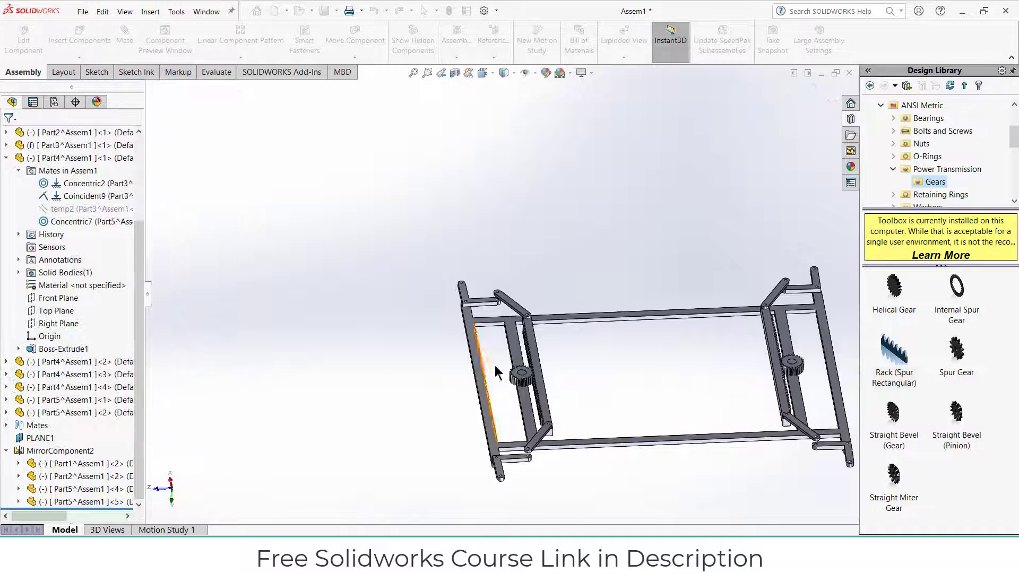
Slide the mirrored rack along its length to test how the steering linkages at both frame ends move
left_click_drag(543, 392, 540, 389)
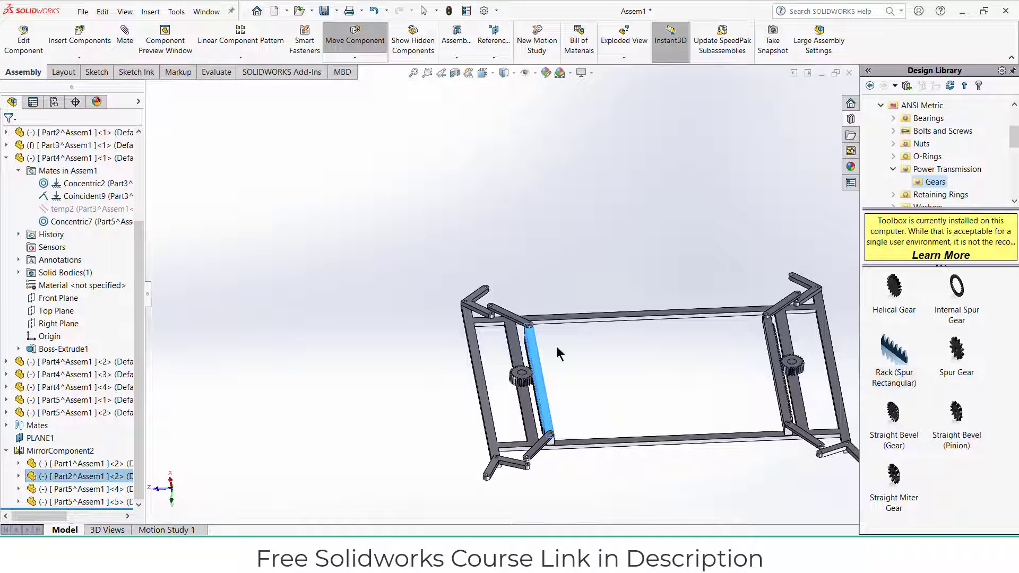
left_click(610, 369)
left_click_drag(540, 362, 540, 351)
left_click(47, 477)
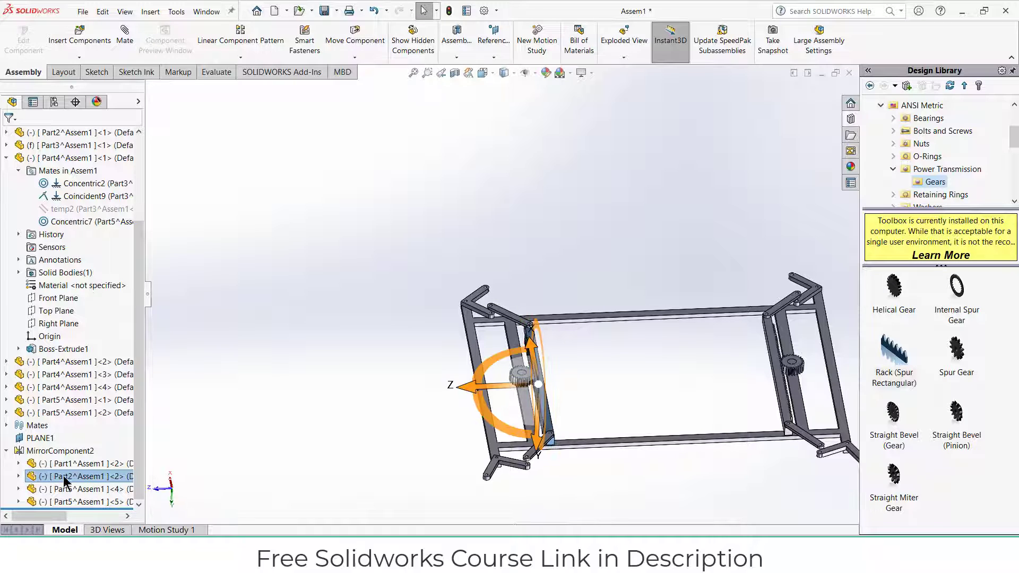
mouse_move(533, 363)
left_mouse_down()
mouse_move(532, 347)
mouse_move(534, 357)
left_mouse_up()
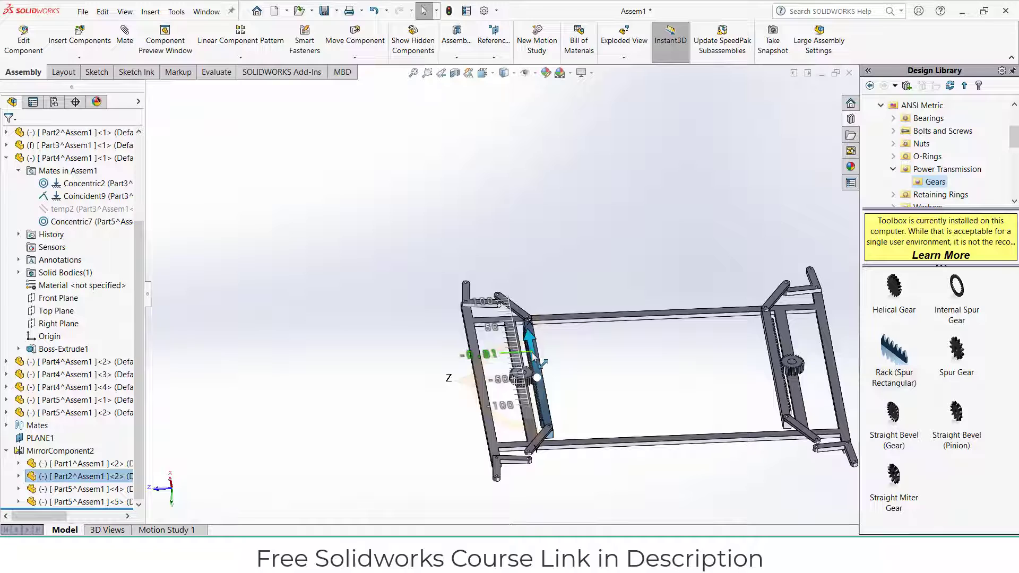
left_click(659, 392)
middle_click_drag(659, 387, 740, 396)
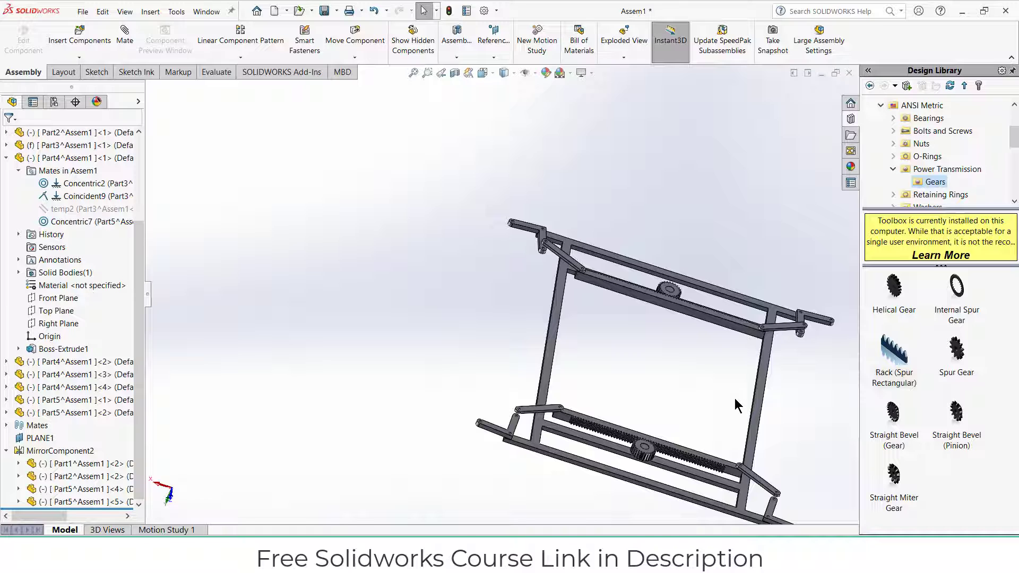
Insert a new part into the assembly and open its first sketch, viewed square-on at one pinion
scroll(690, 440, "down", 2)
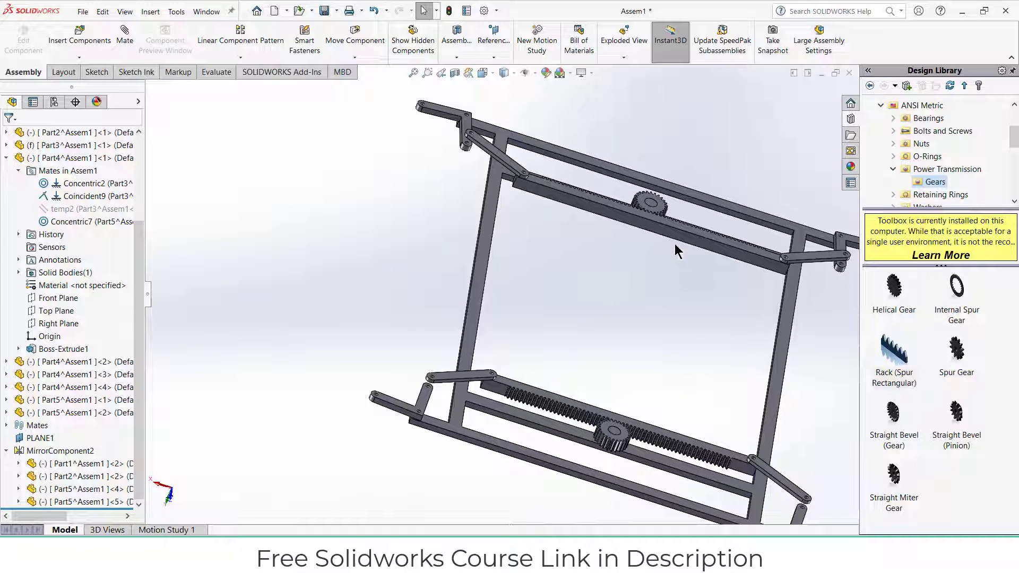
left_click(660, 205)
key("ctrl+8")
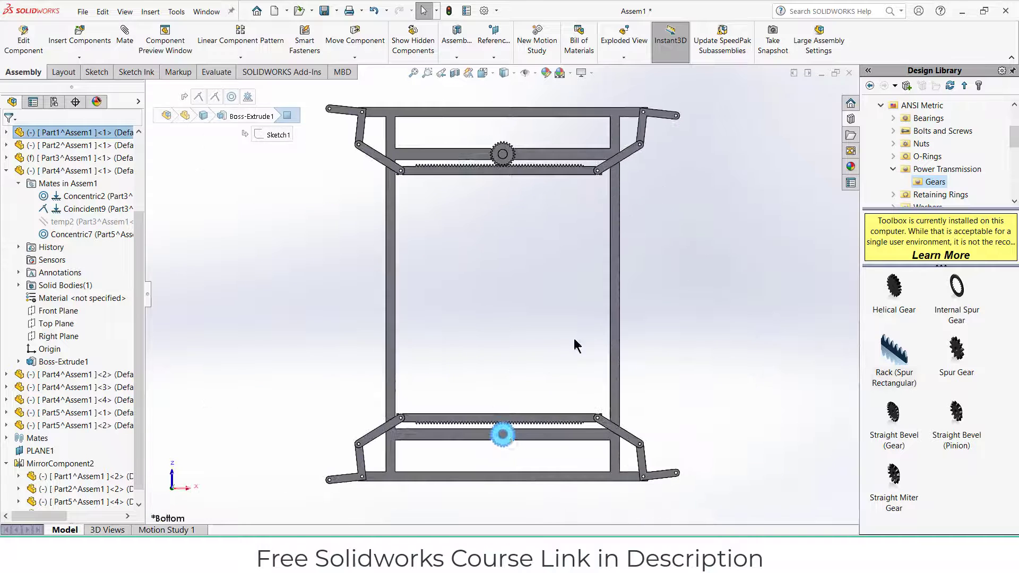
left_click(502, 345)
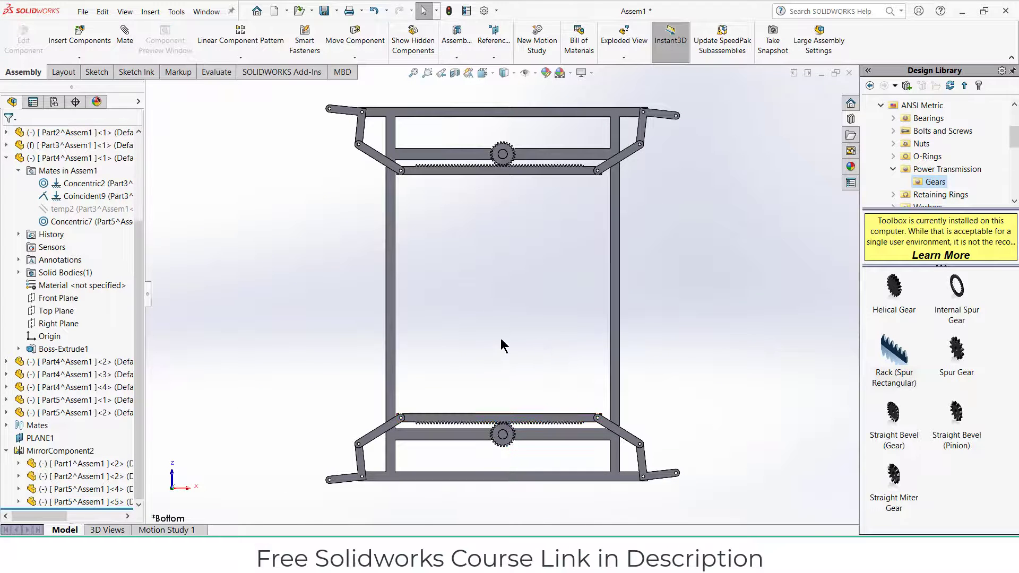
left_click(80, 57)
left_click(93, 86)
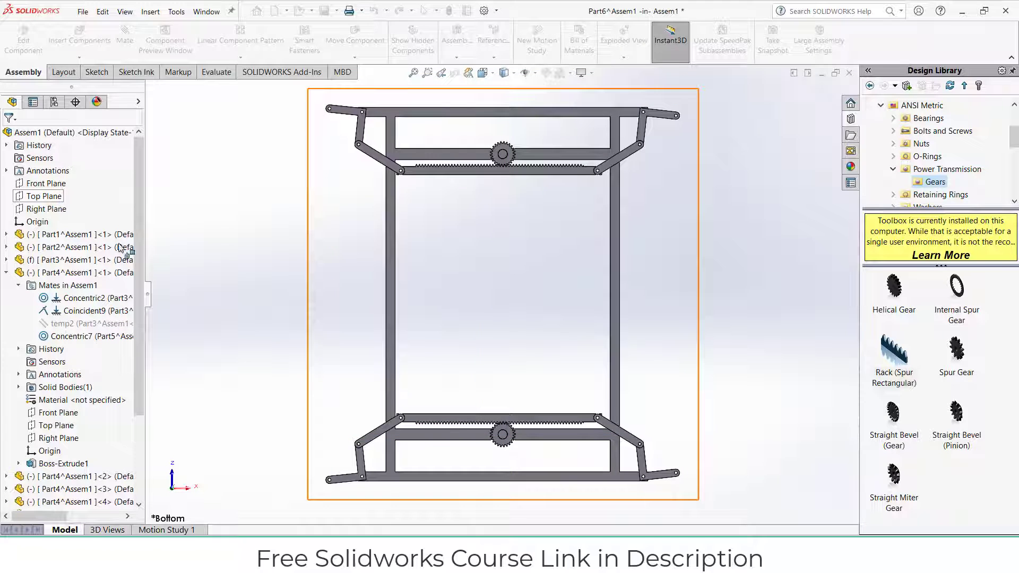
scroll(515, 448, "down", 9)
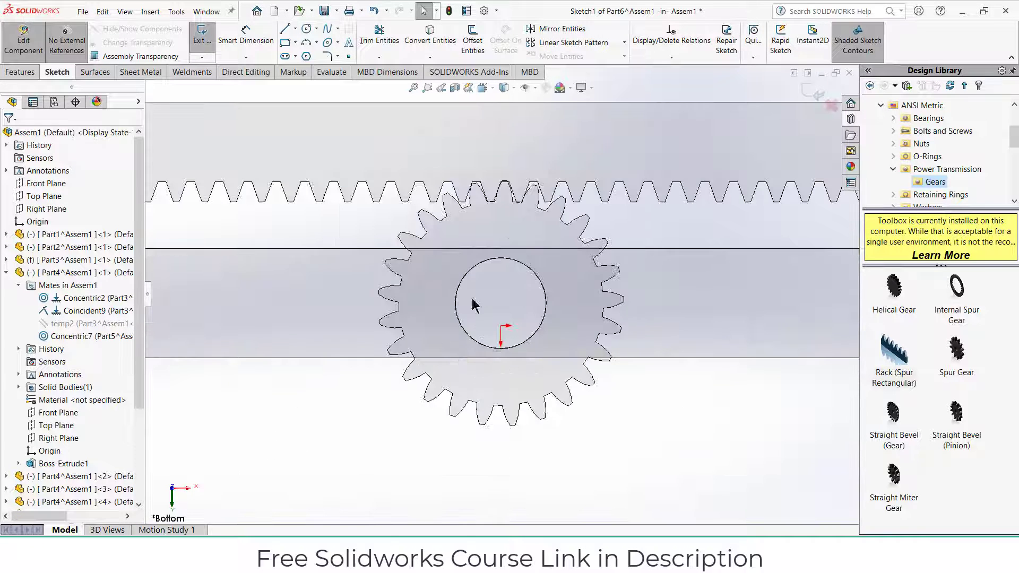
Sketch a circle of 5 mm radius centred on the pinion, matching its central circular edge
left_click(306, 30)
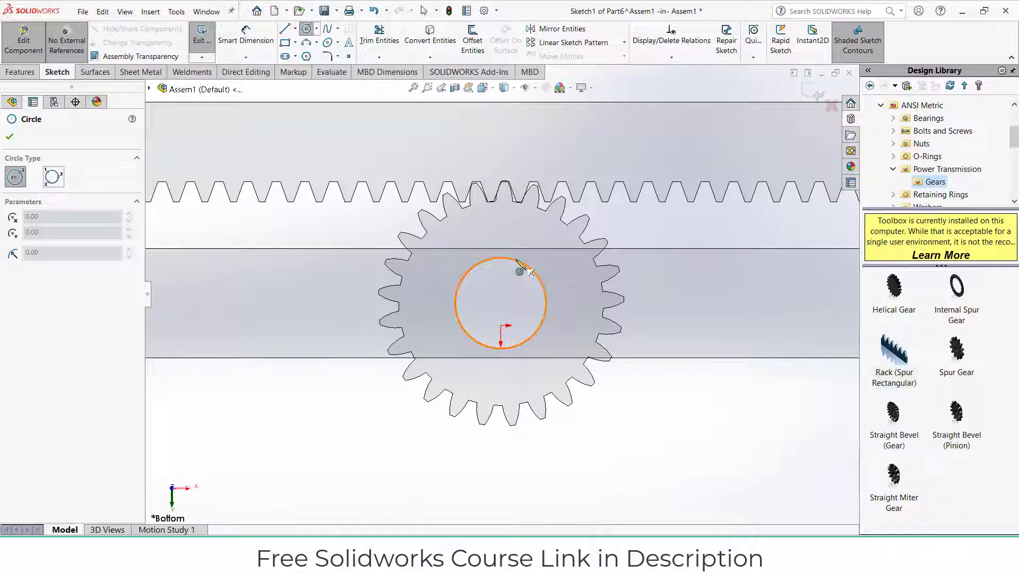
left_click(501, 303)
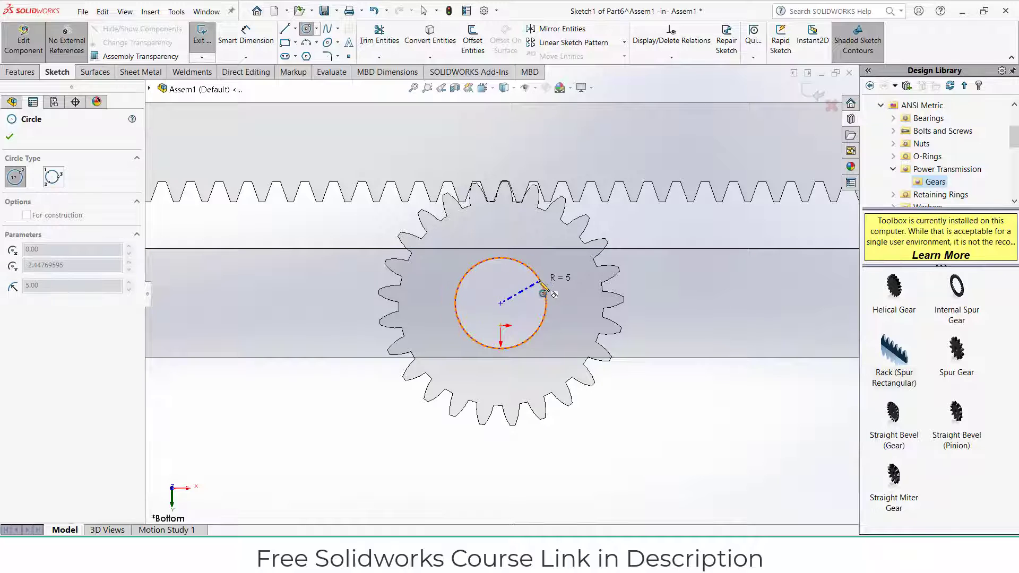
left_click(543, 285)
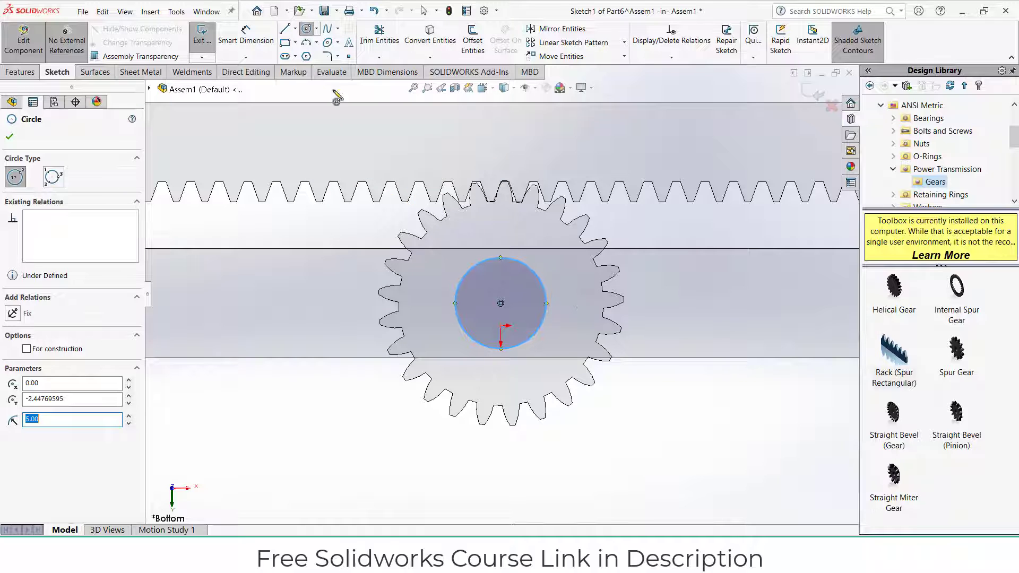
Sketch a horizontal centerpoint straight slot centred on the circle, about 19.4 mm between its arc centres and 3.7 mm wide
left_click(296, 57)
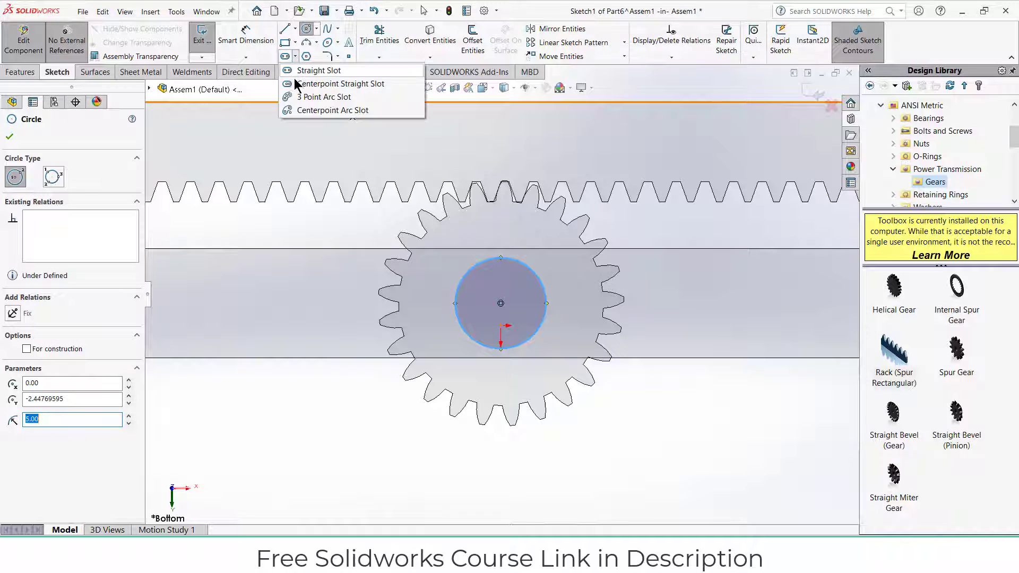
left_click(297, 82)
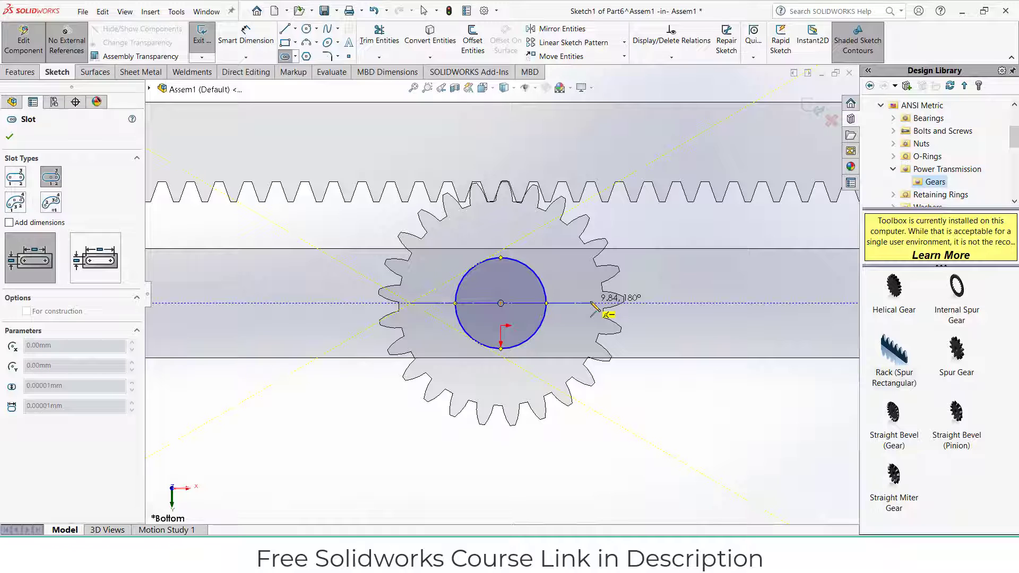
left_click(590, 303)
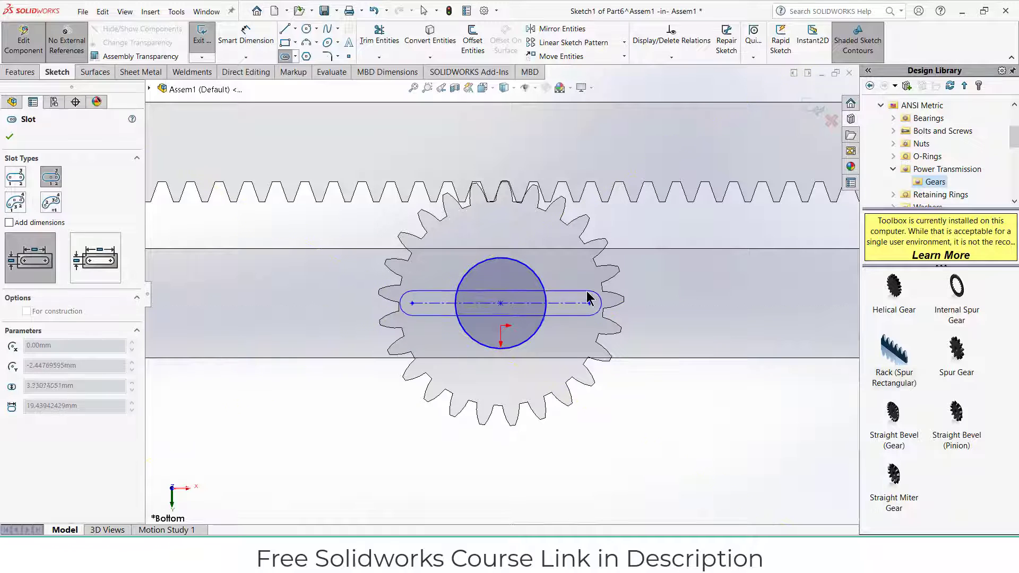
left_click(589, 293)
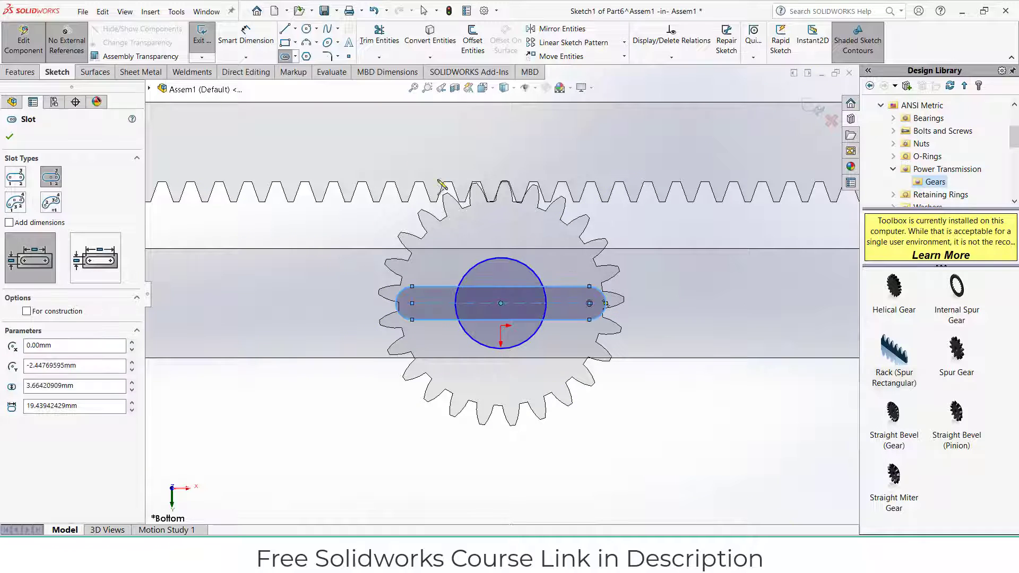
Sketch a circle of about 6.6 mm radius around the central circle, plus a small circle at each slot arc centre
left_click(306, 28)
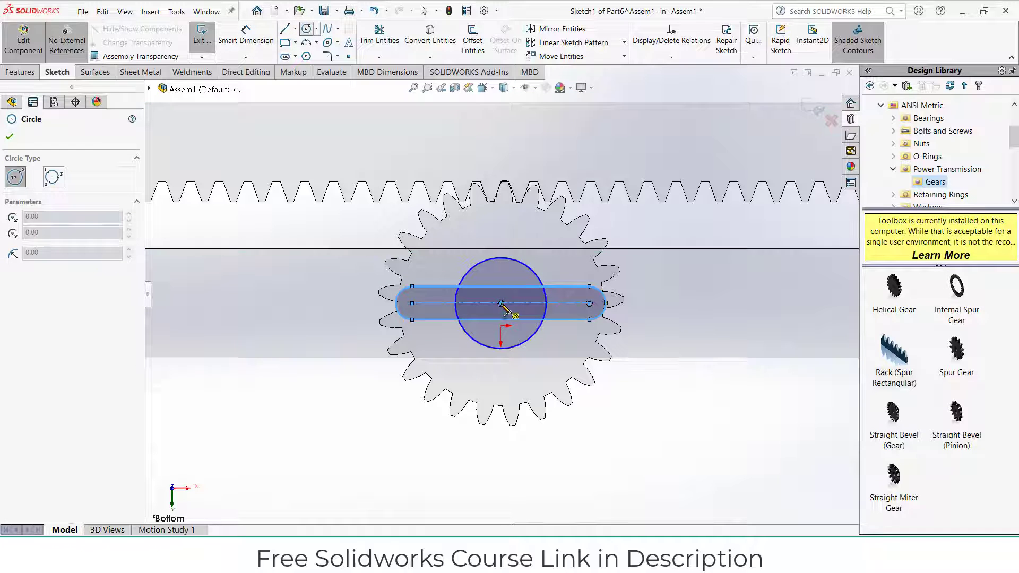
left_click(500, 303)
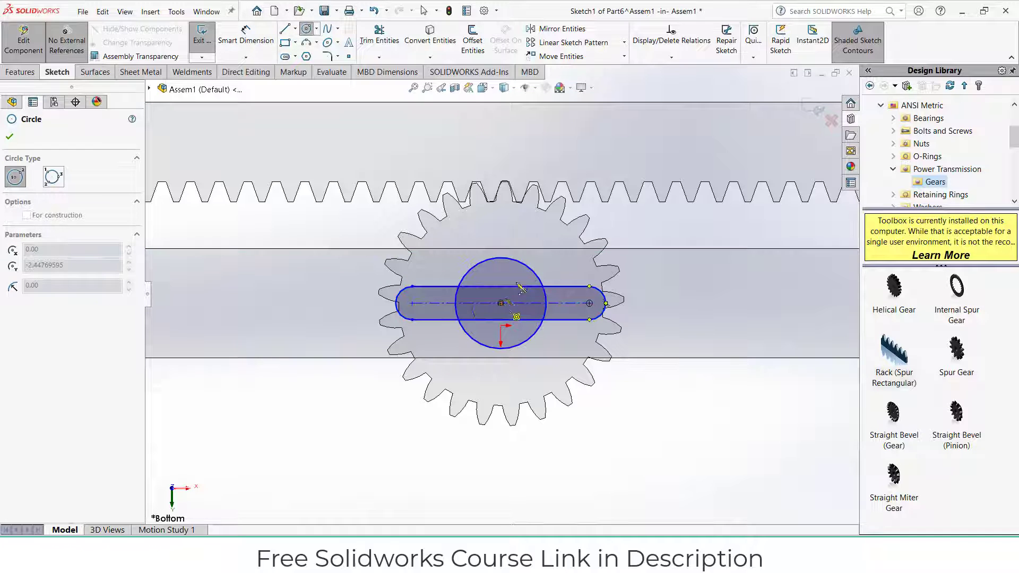
left_click(545, 267)
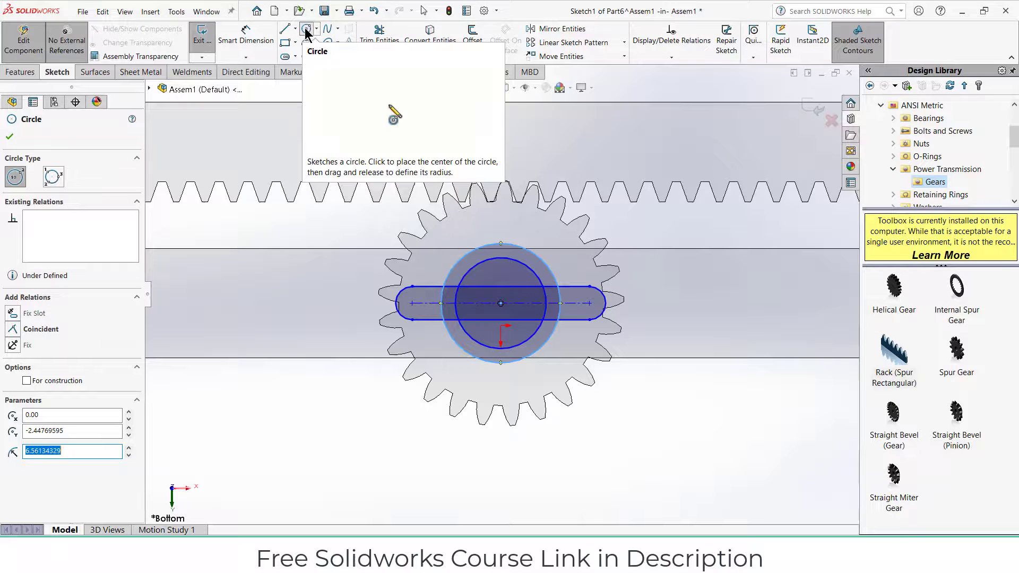
left_click(590, 303)
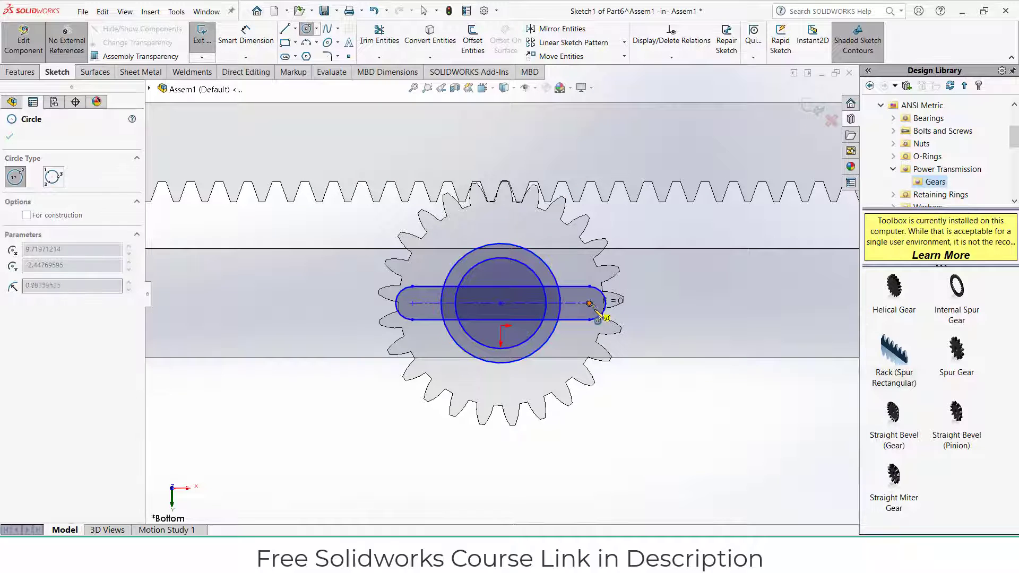
left_click(598, 318)
left_click(412, 304)
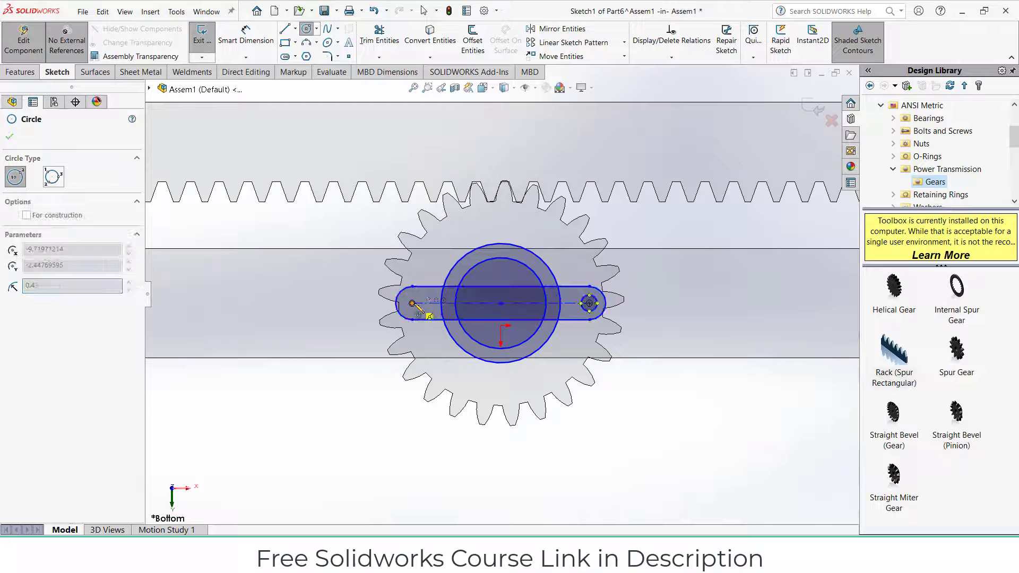
left_click(423, 313)
Dimension the distance between the slot's arc centres at 20 mm, placed below the pinion
left_click(246, 36)
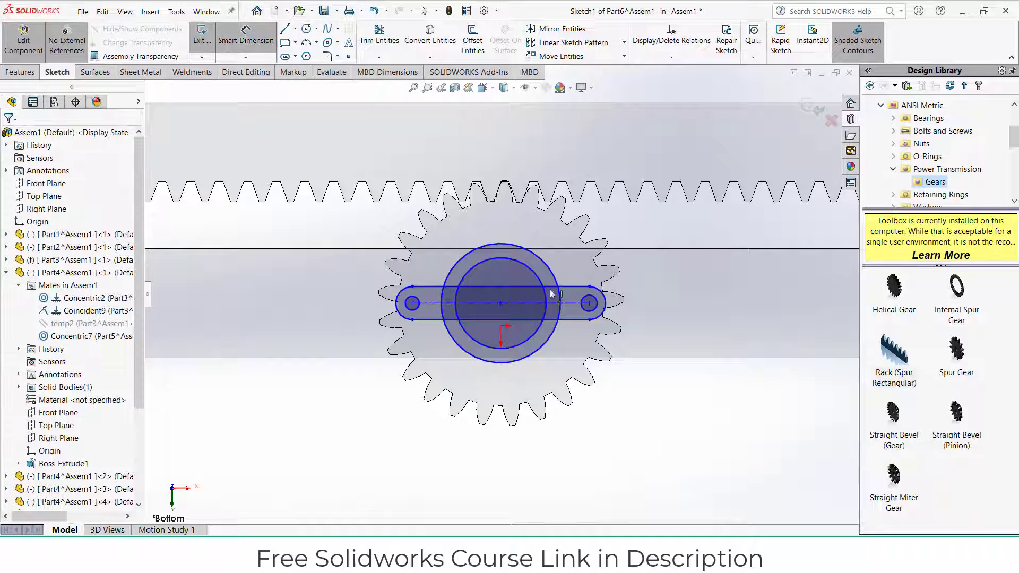
left_click(479, 307)
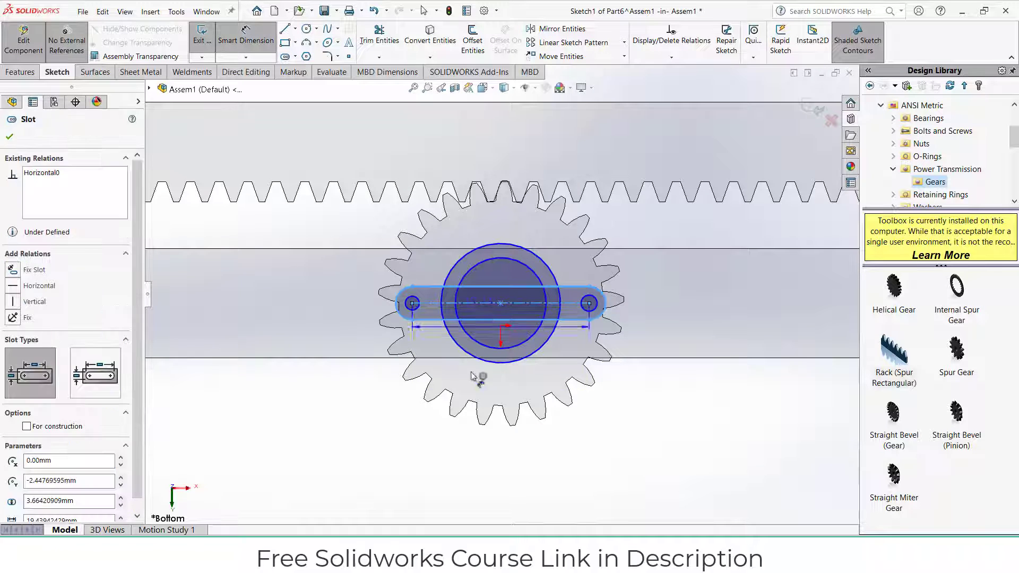
left_click(471, 455)
type("20")
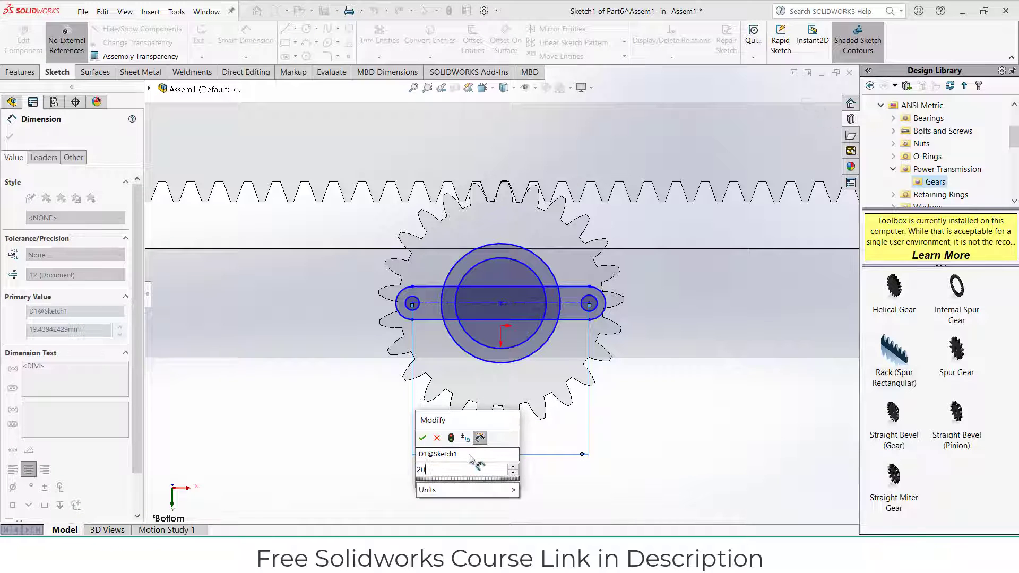
key("Return")
Dimension the inner central circle to 10 mm diameter and the outer one to 13 mm diameter
scroll(516, 353, "down", 2)
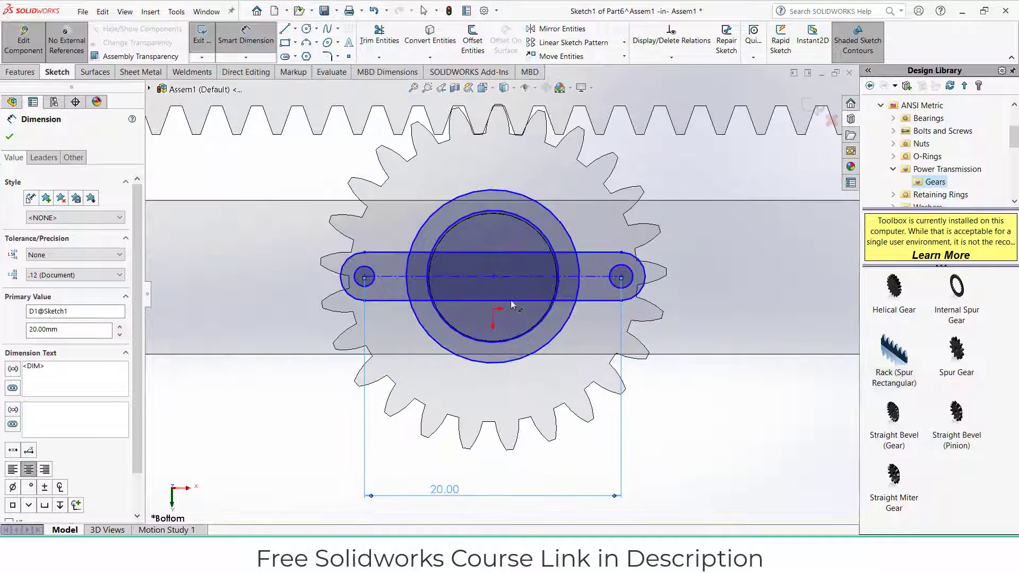
left_click(549, 246)
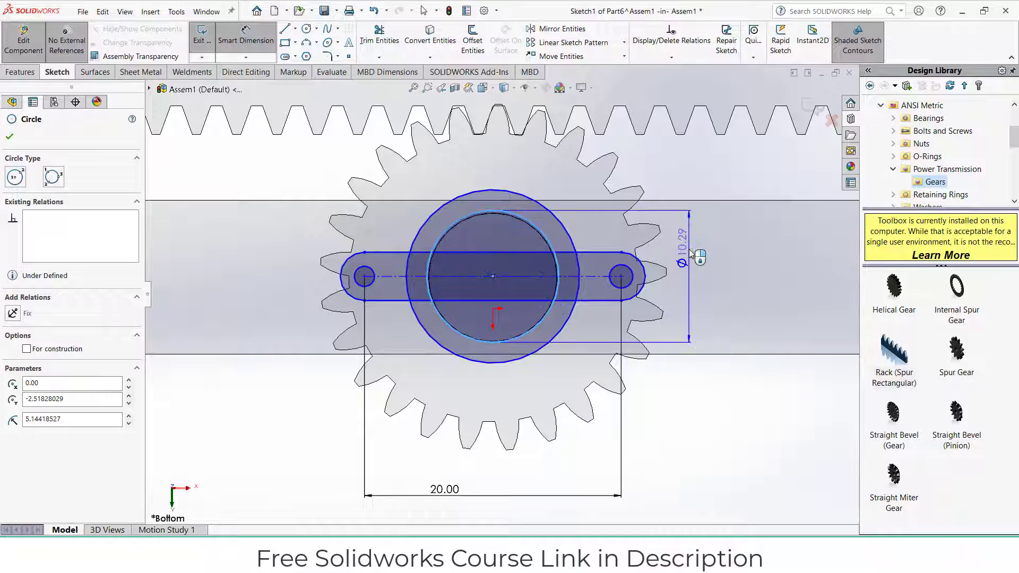
left_click(689, 271)
type("10")
key("Return")
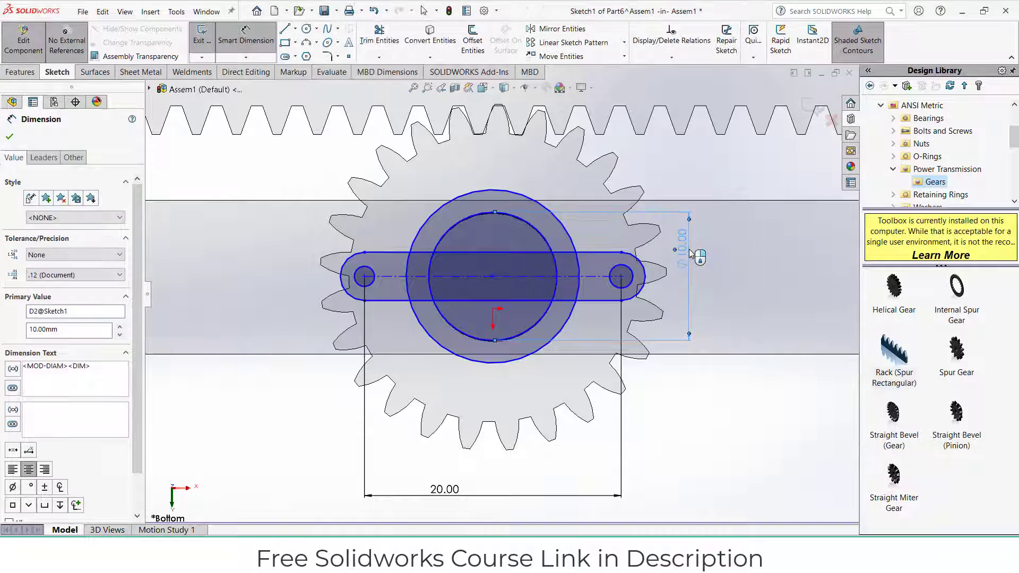
left_click(554, 223)
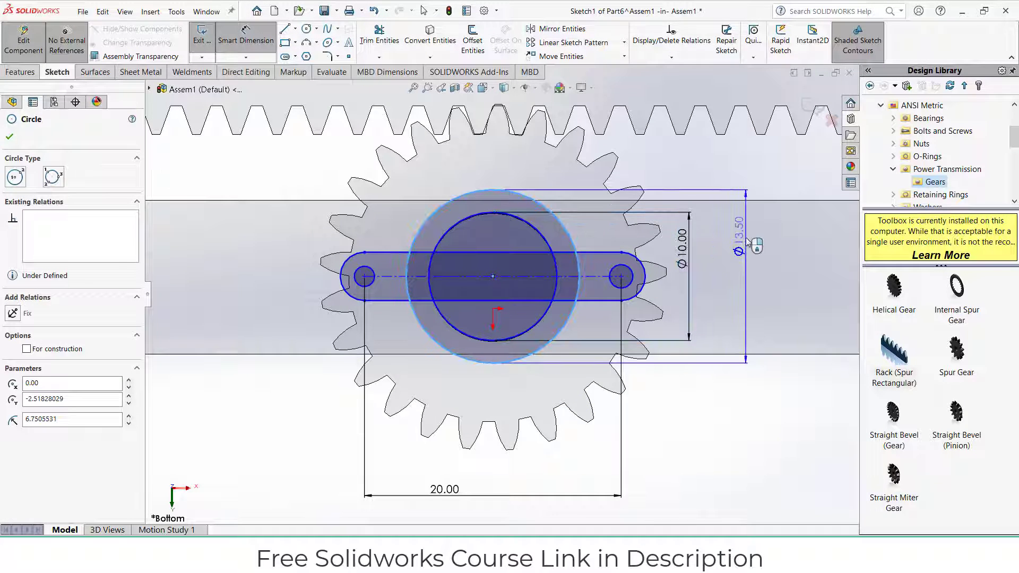
left_click(746, 241)
type("13")
key("Return")
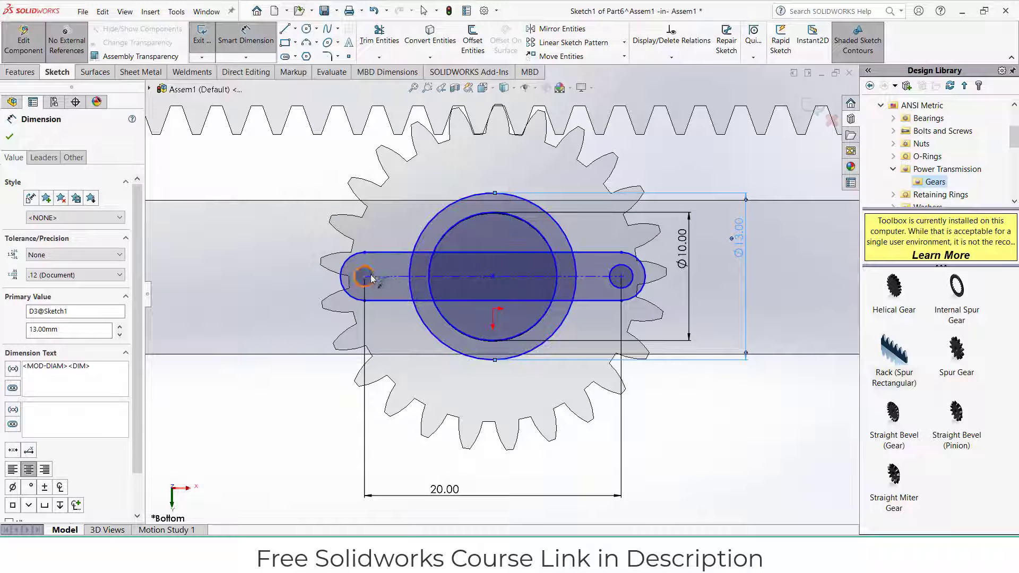
left_click(474, 280)
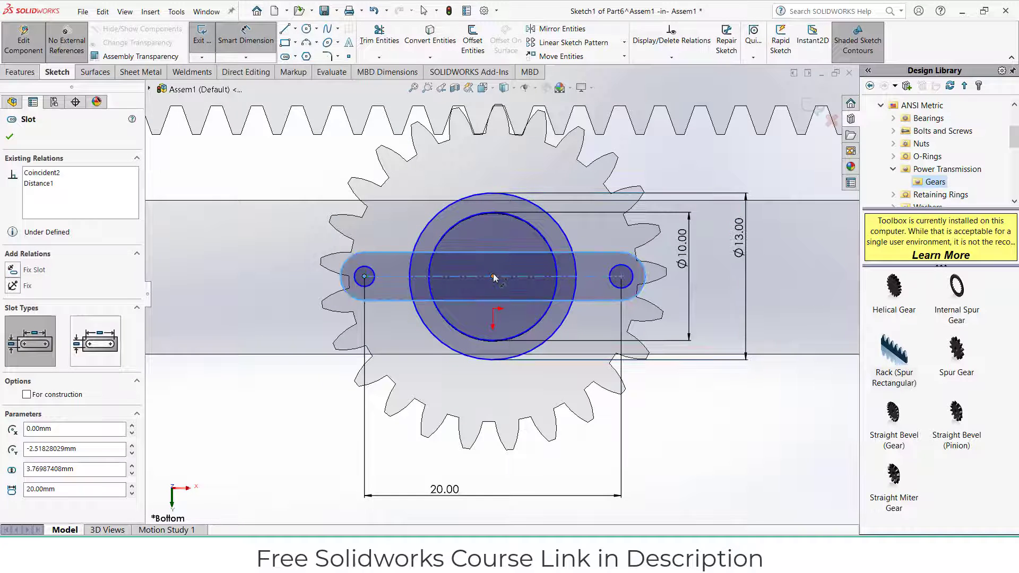
left_click(493, 277)
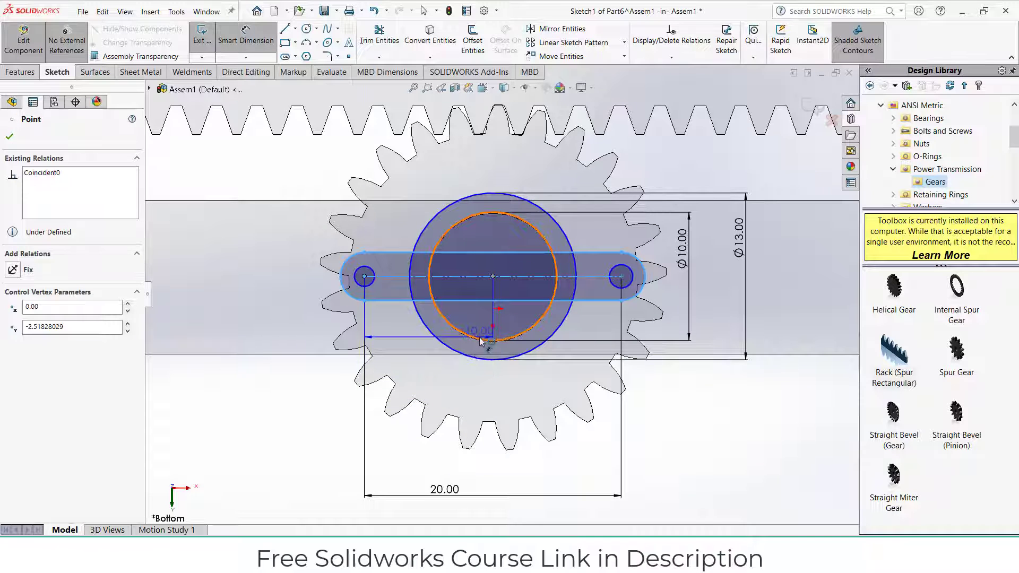
key("Escape")
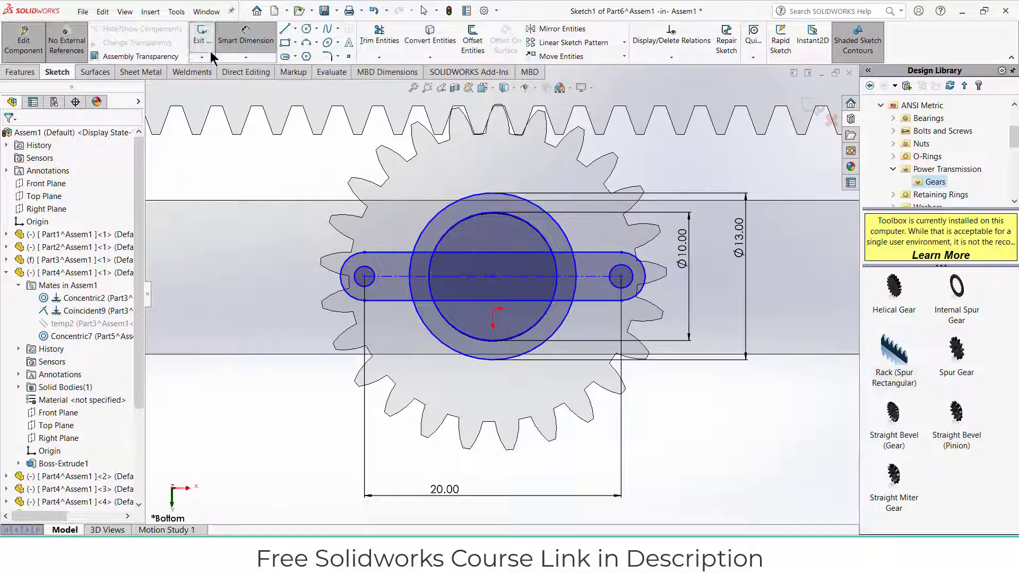
Dimension the slot's width between its two straight edges at 3.5 mm
left_click(445, 254)
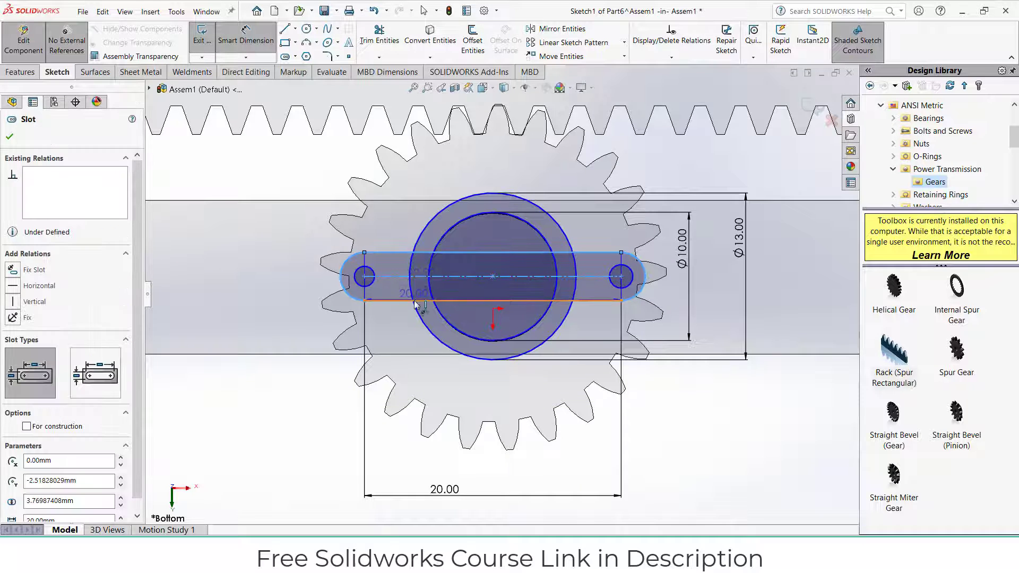
left_click(280, 298)
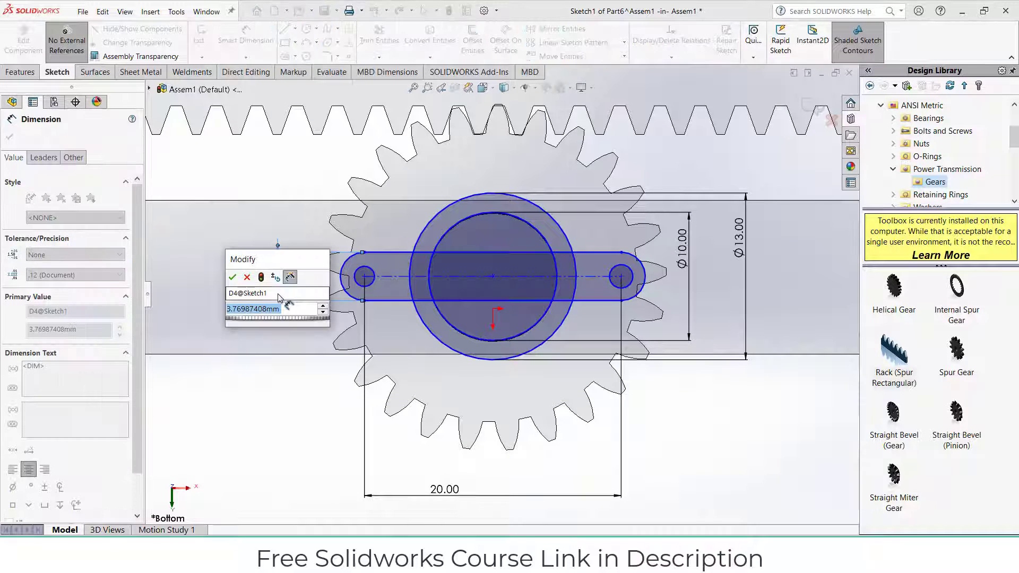
type("3.5")
key("Return")
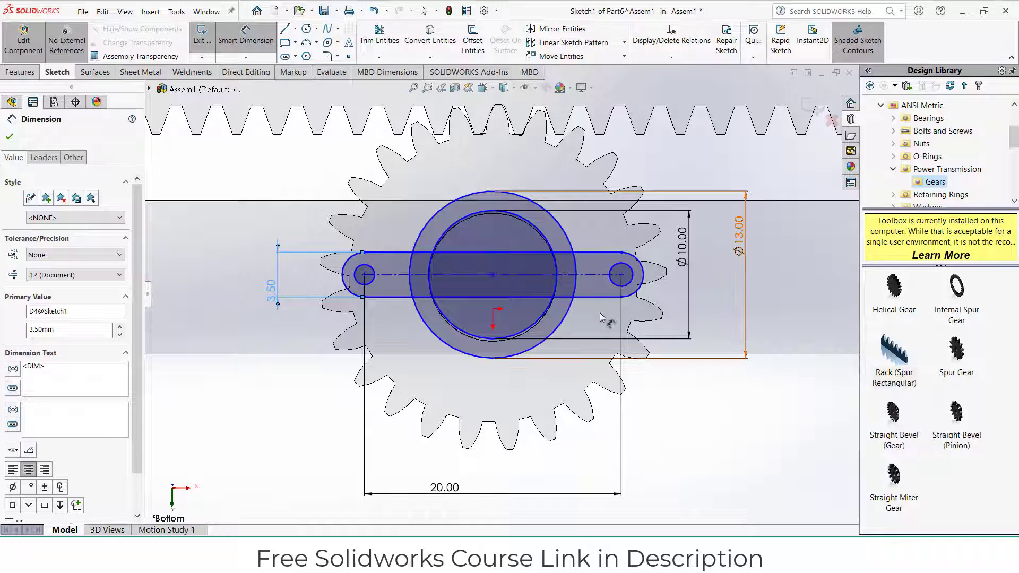
Trim away the slot's straight edges inside the 10 mm circle, accepting the loss of the slot entity
left_click(374, 33)
left_click_drag(491, 250, 483, 287)
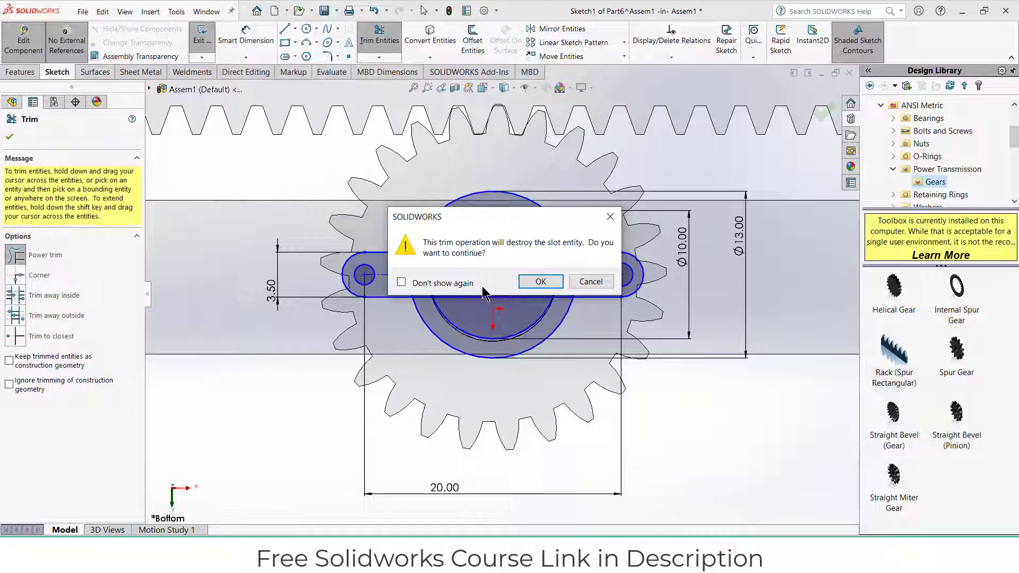
left_click(538, 285)
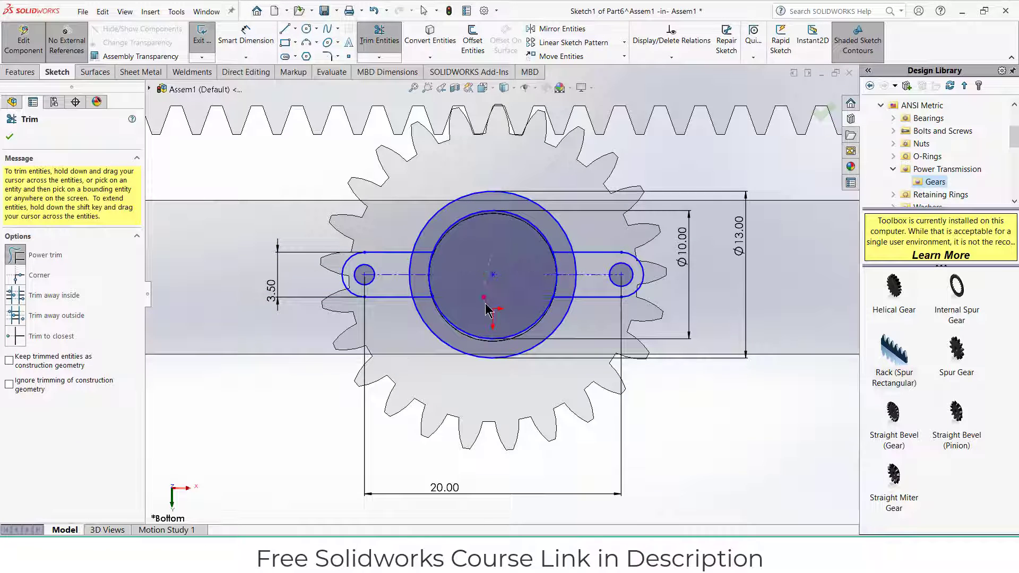
Extrude the ring and both slotted arms to a blind depth of 3 mm, leaving the central and small circles open
left_click(20, 72)
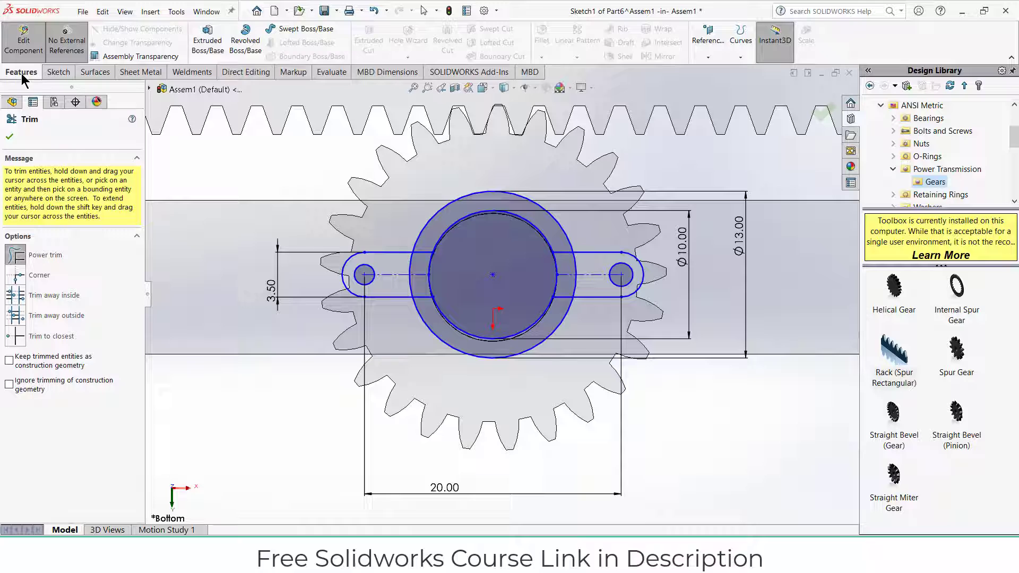
left_click(197, 44)
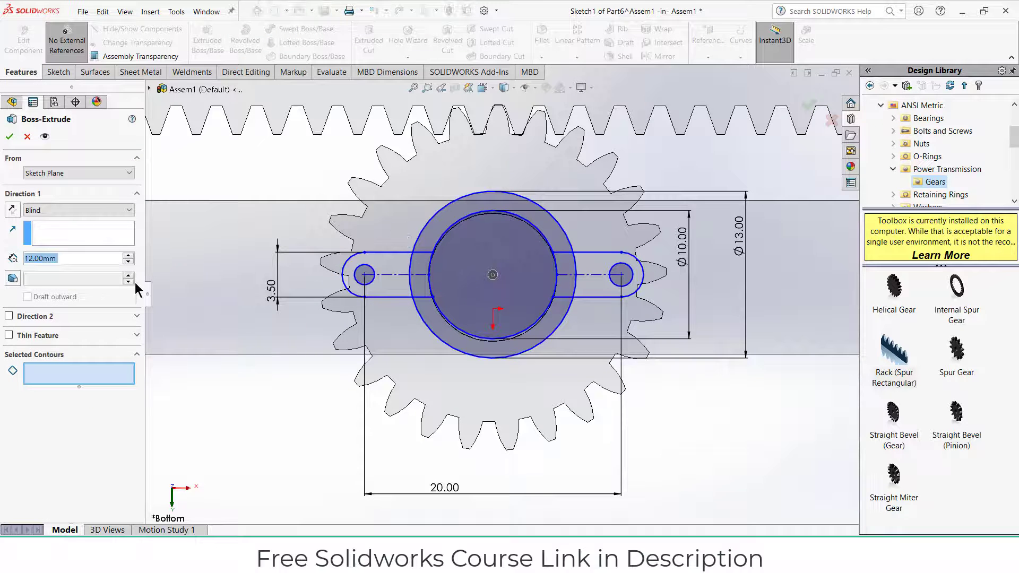
left_click(392, 277)
left_click(419, 264)
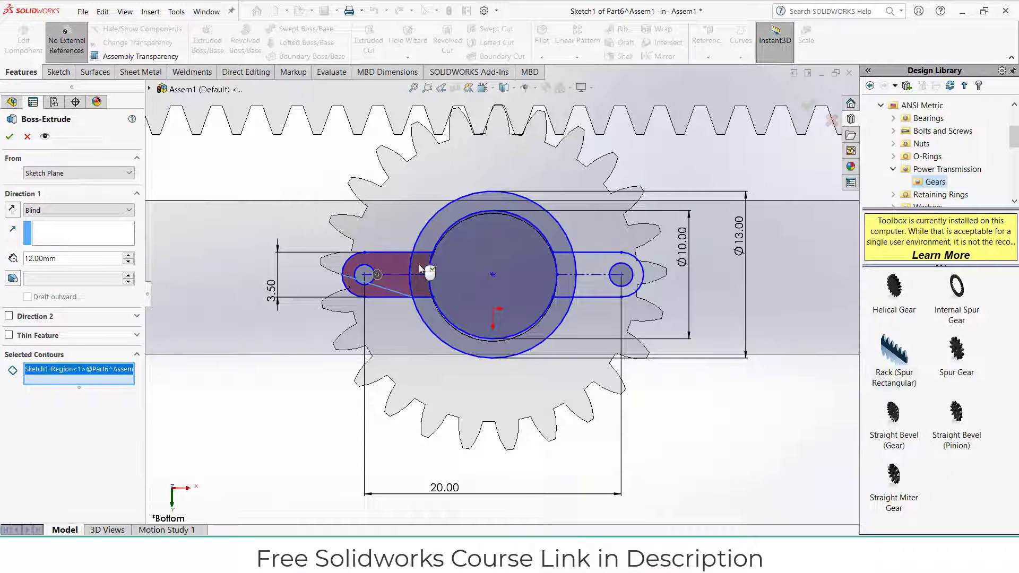
left_click(437, 228)
left_click(428, 323)
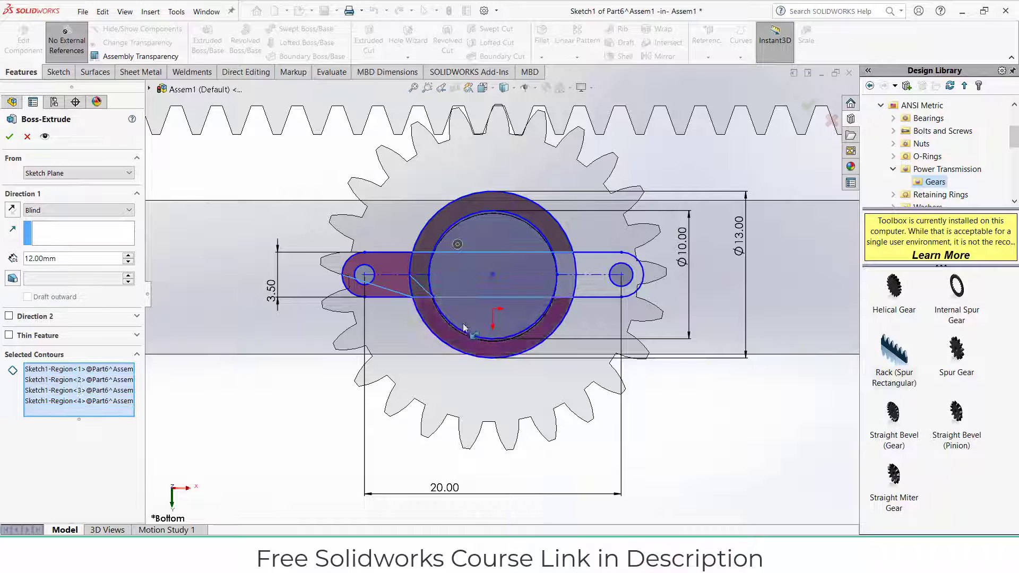
left_click(571, 263)
left_click(588, 263)
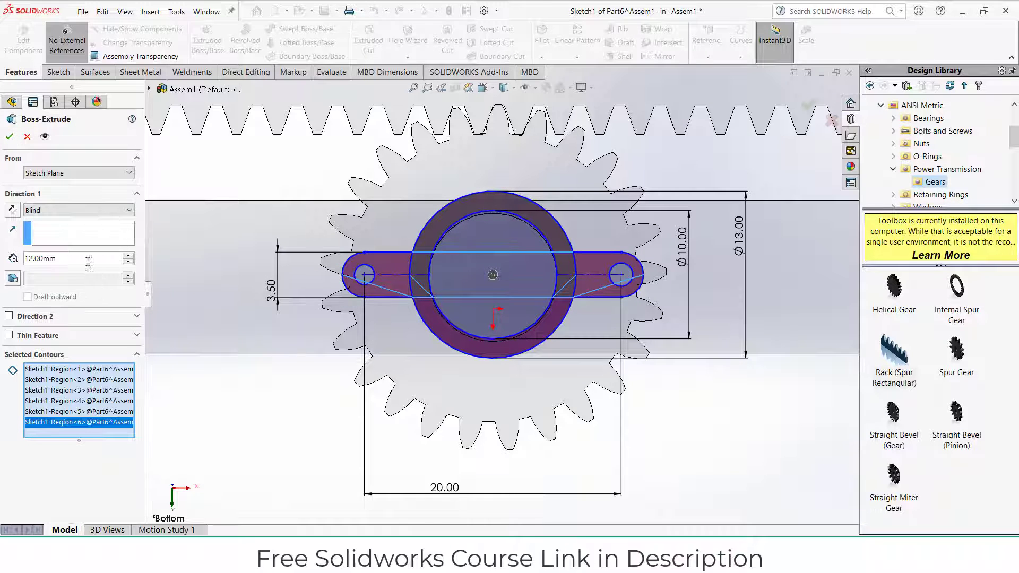
type("2")
key("Return")
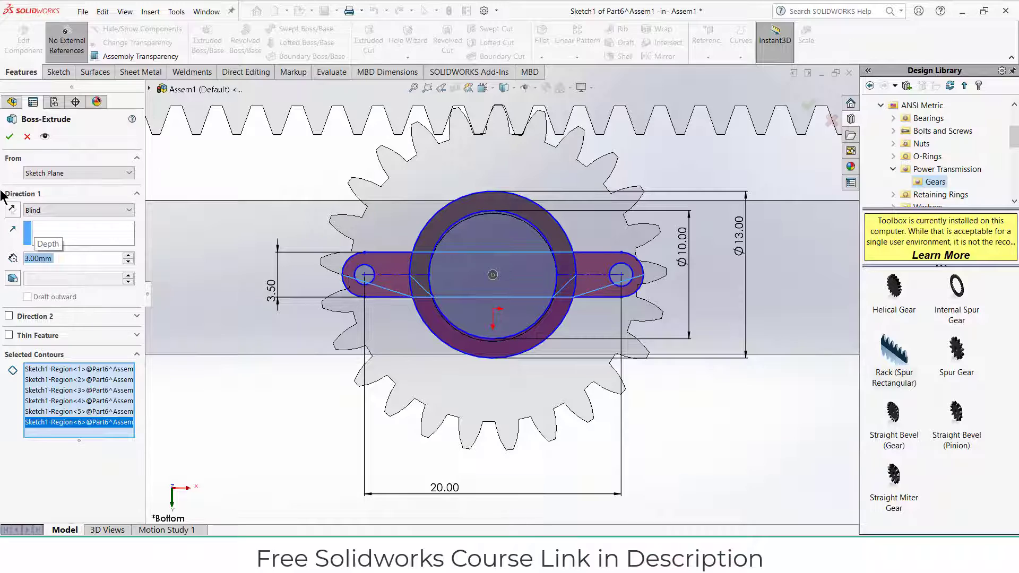
Extrude the selected flange sketch regions 3 mm and finish editing the part, returning to the assembly
key("Return")
scroll(591, 296, "up", 3)
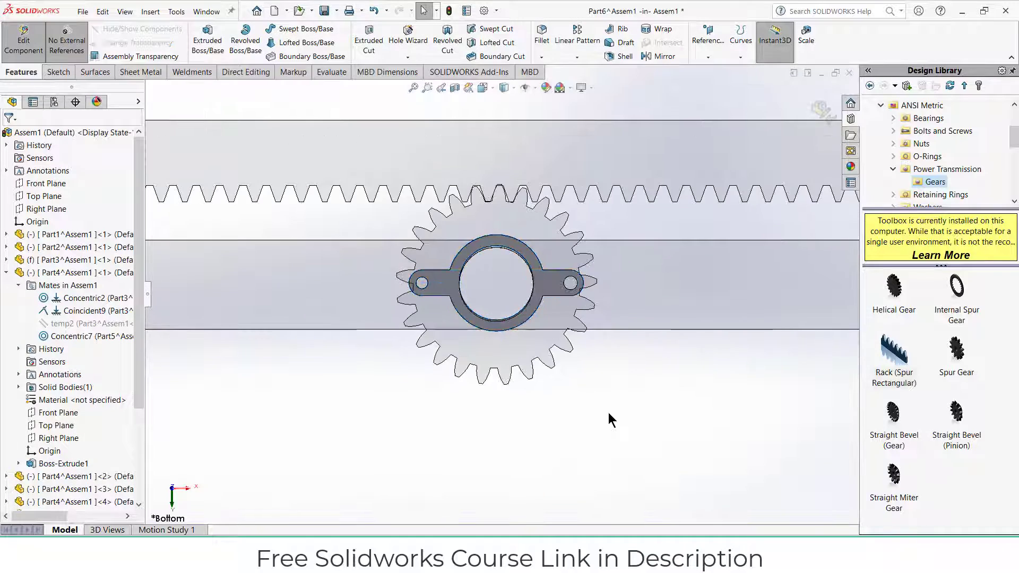
middle_click_drag(610, 415, 504, 315)
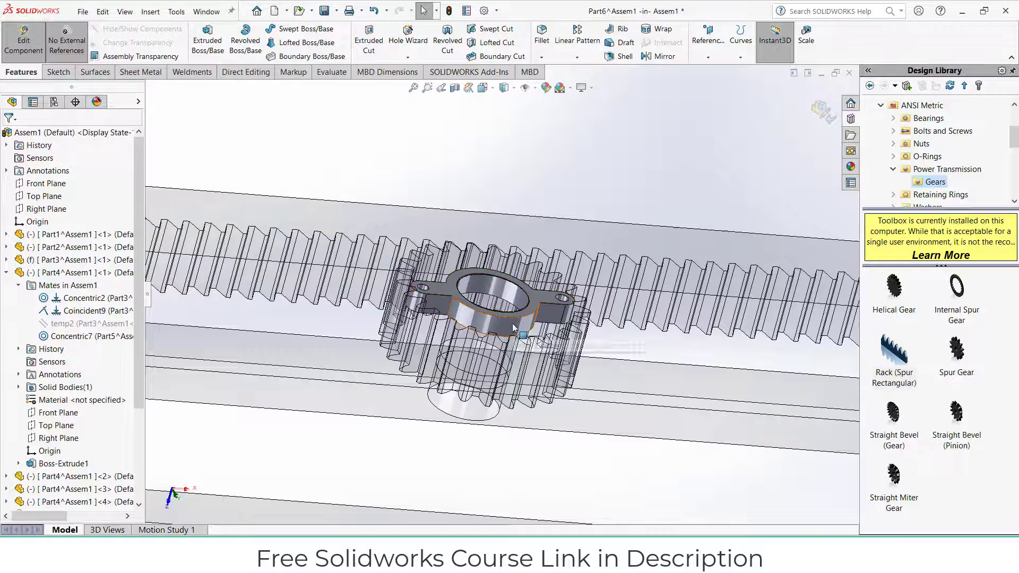
left_click(512, 323)
left_click(822, 109)
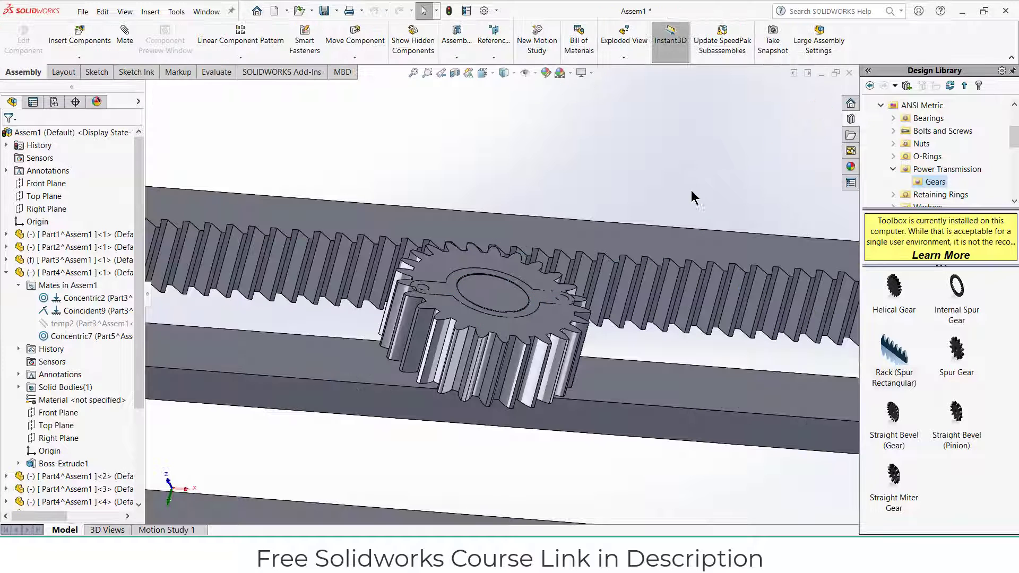
Move the new ring flange along its axis so that it sits clear above the gear's face
scroll(80, 403, "down", 3)
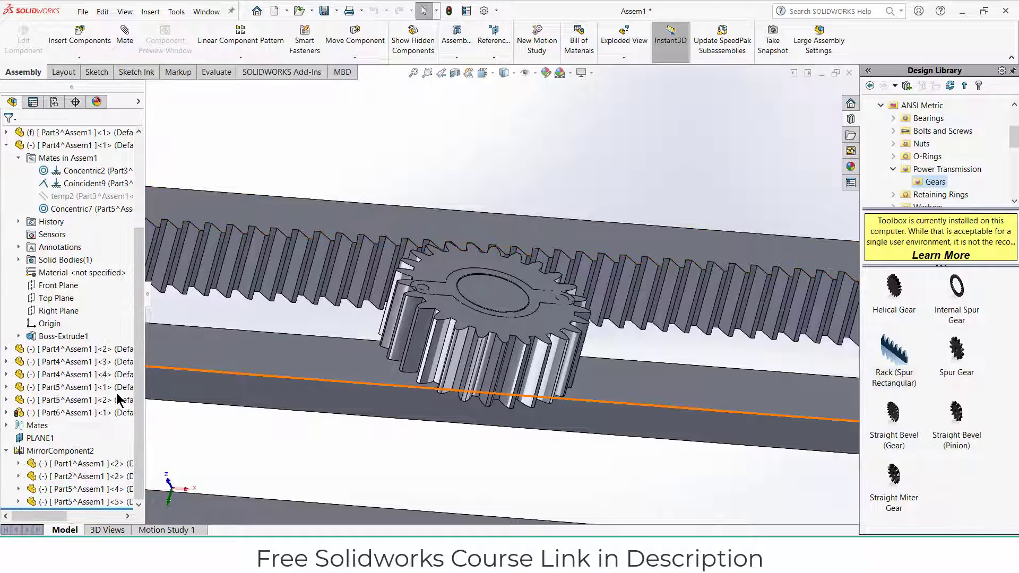
left_click(74, 413)
left_click_drag(480, 340, 493, 293)
left_click(679, 99)
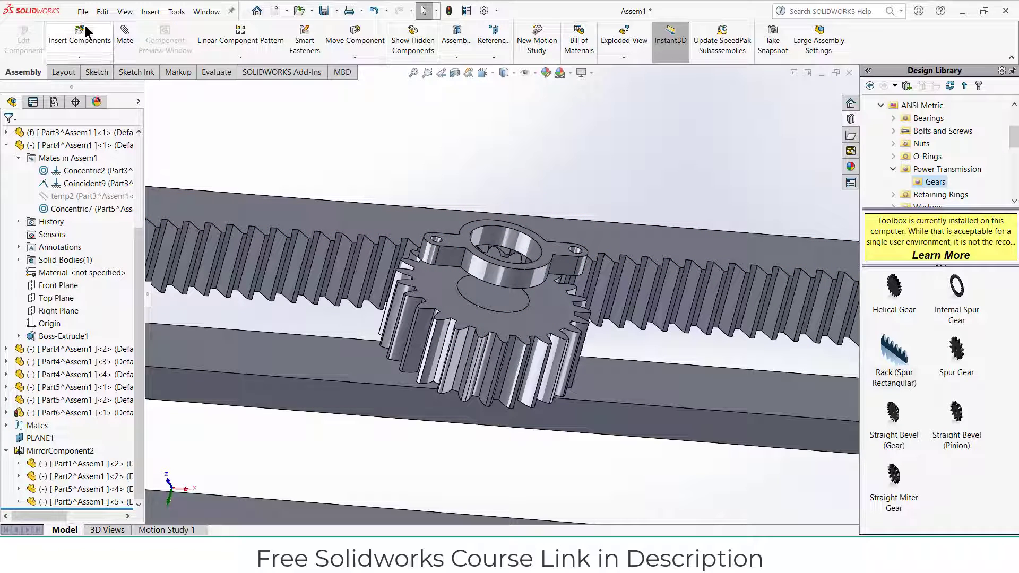
Add a concentric mate with locked rotation between the flange's bore and a curved tooth face of its gear
scroll(564, 279, "down", 4)
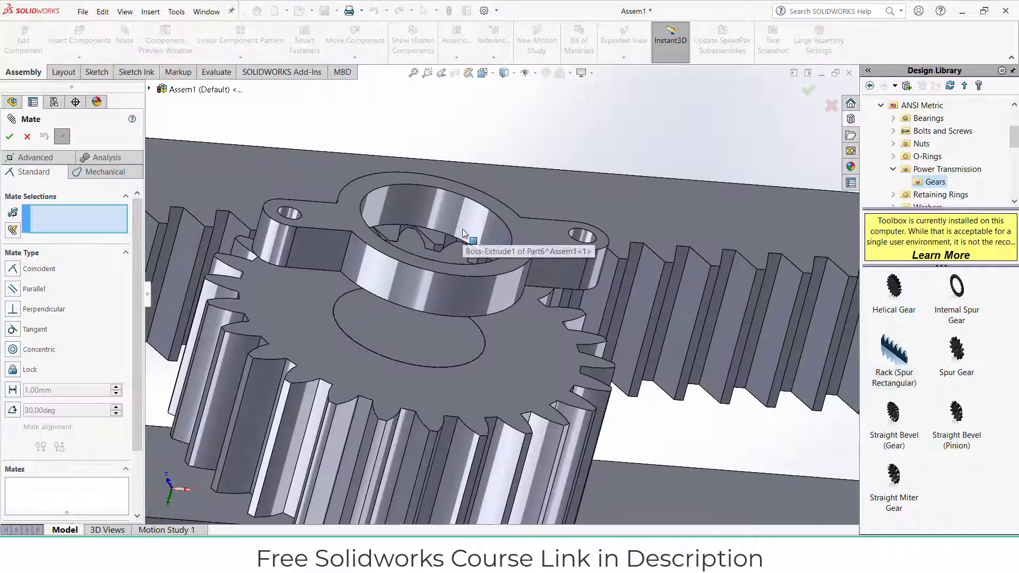
left_click(470, 235)
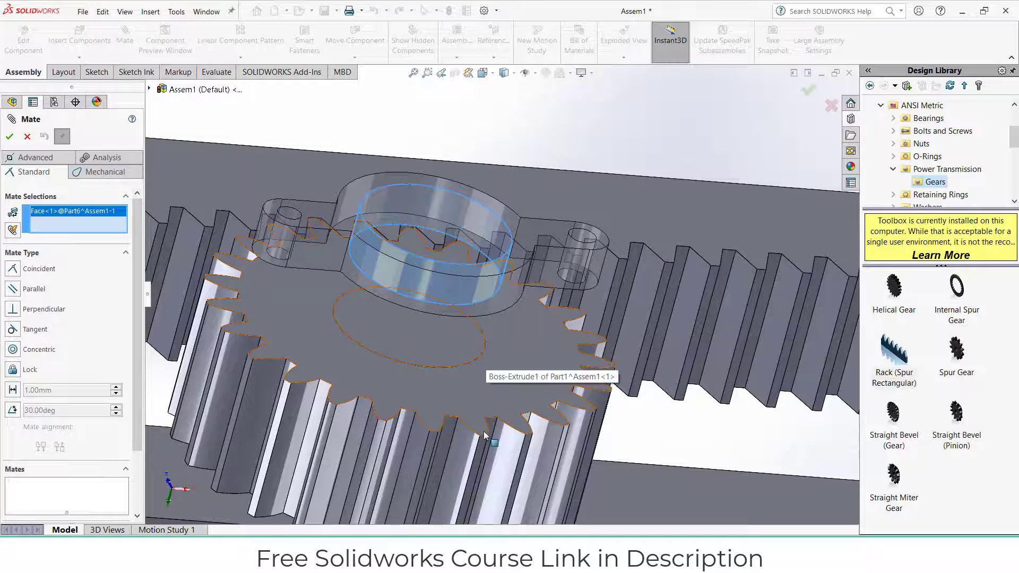
scroll(486, 420, "down", 3)
left_click(501, 402)
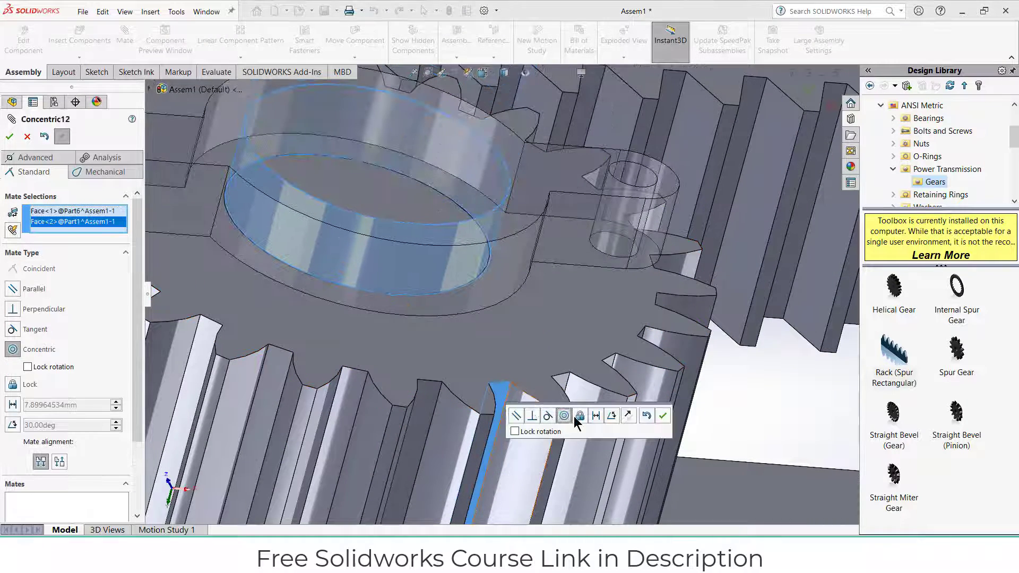
left_click(515, 432)
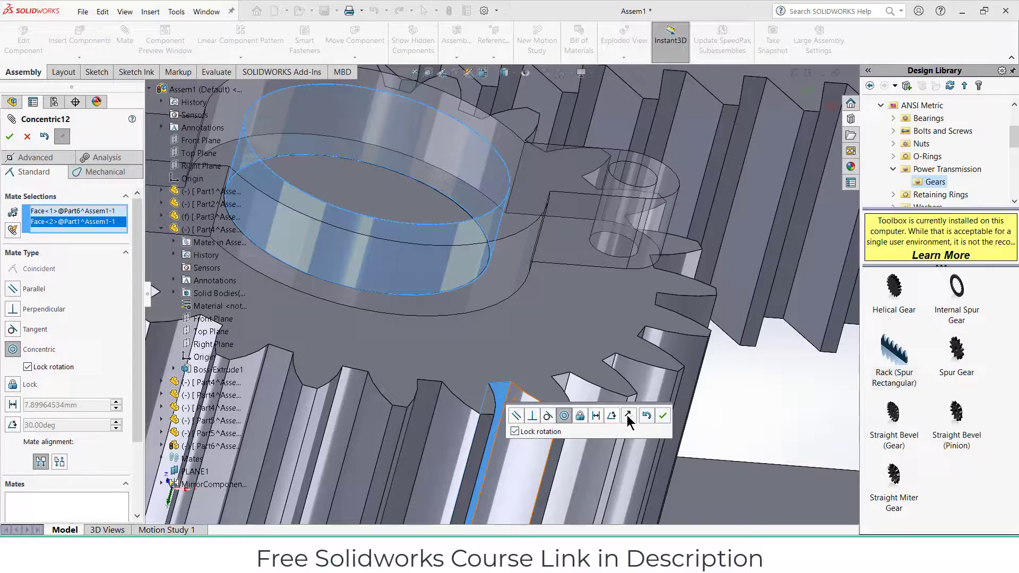
left_click(663, 416)
scroll(630, 242, "up", 5)
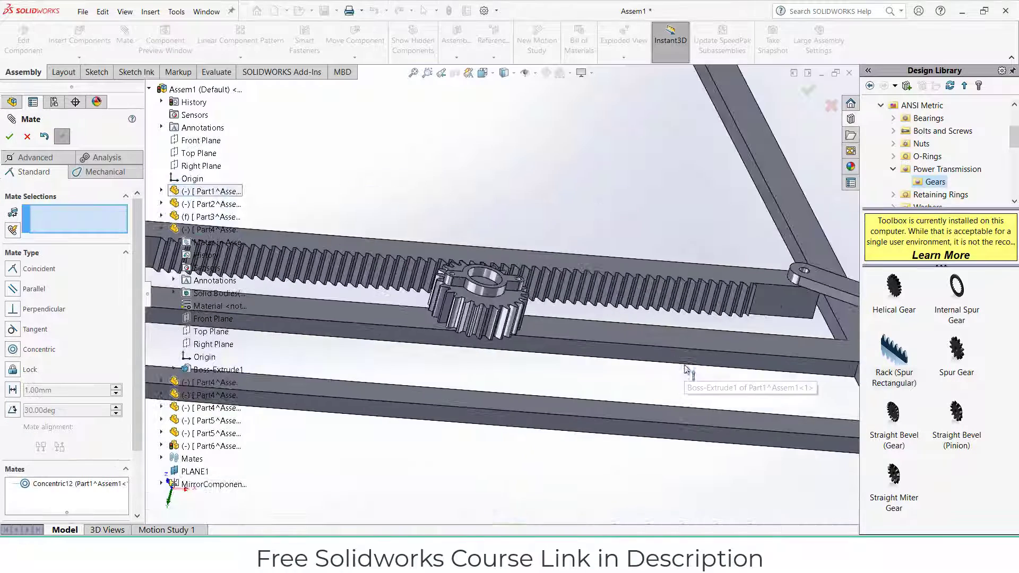
scroll(630, 242, "up", 5)
middle_click_drag(488, 243, 523, 262)
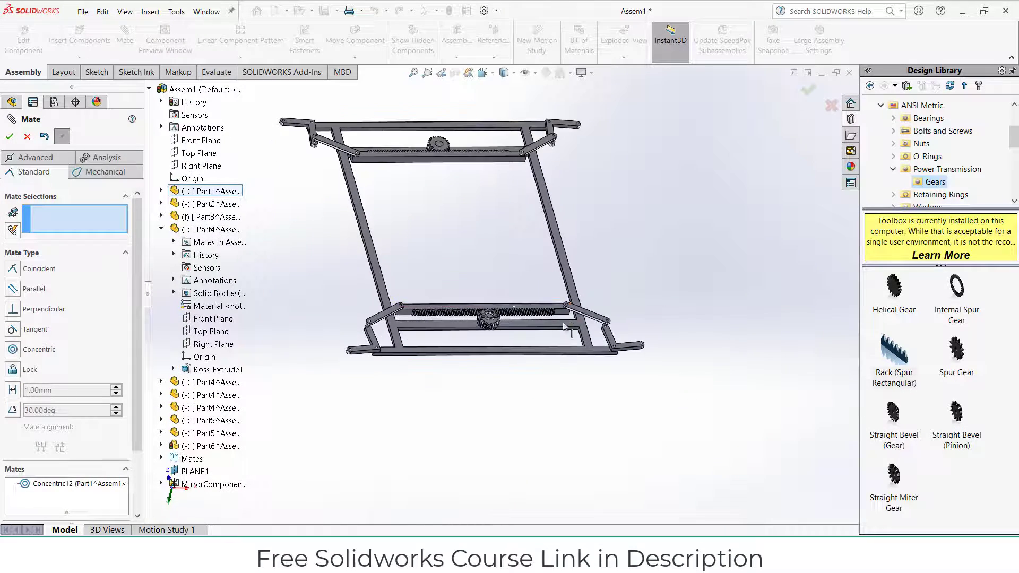
scroll(569, 330, "down", 3)
left_click(26, 138)
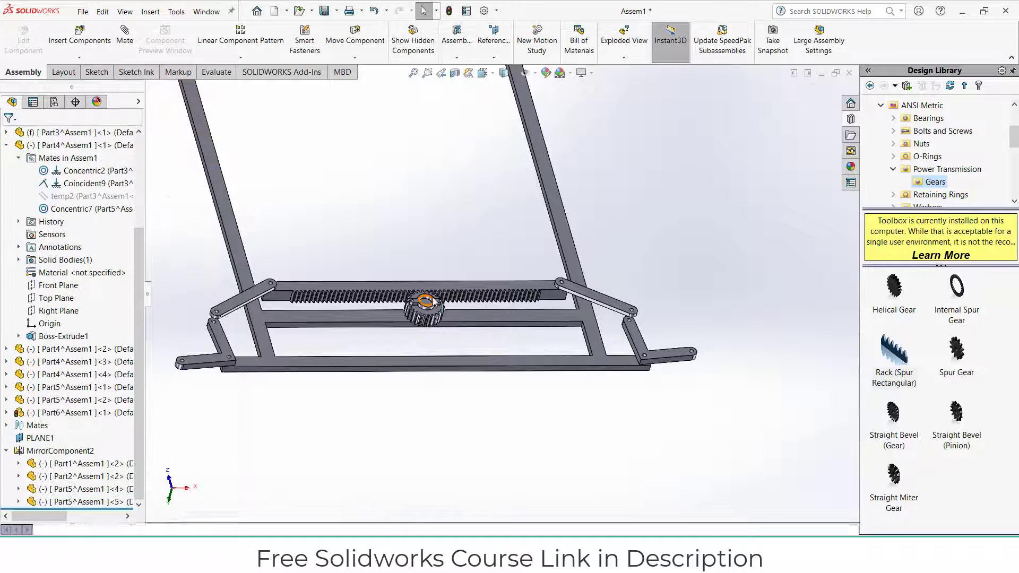
Copy the ring flange and place the duplicate in the open area between the frame's side rails
scroll(445, 310, "down", 3)
left_click_drag(443, 304, 496, 115, "ctrl")
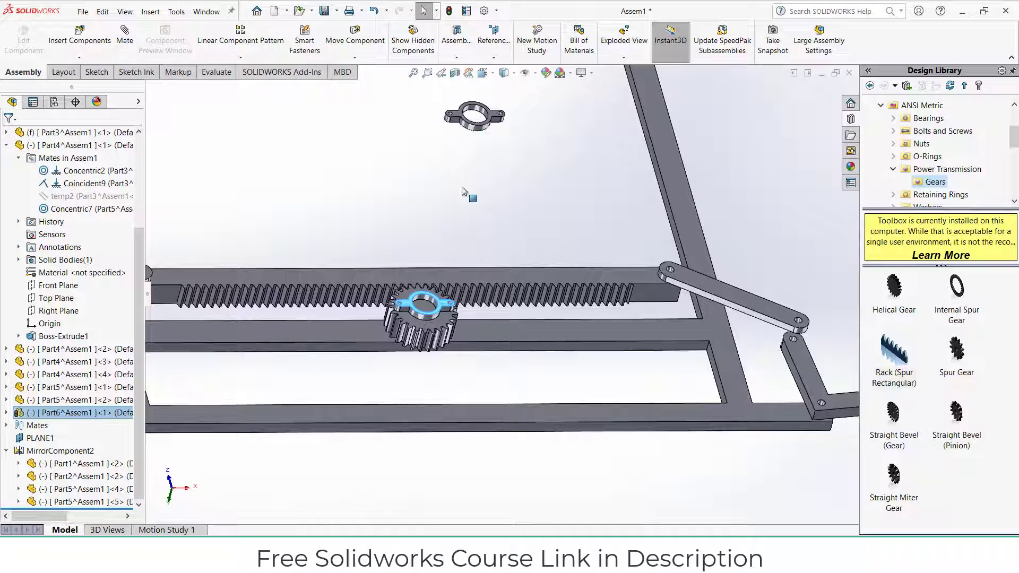
scroll(457, 151, "up", 6)
scroll(480, 249, "down", 3)
left_click(470, 218)
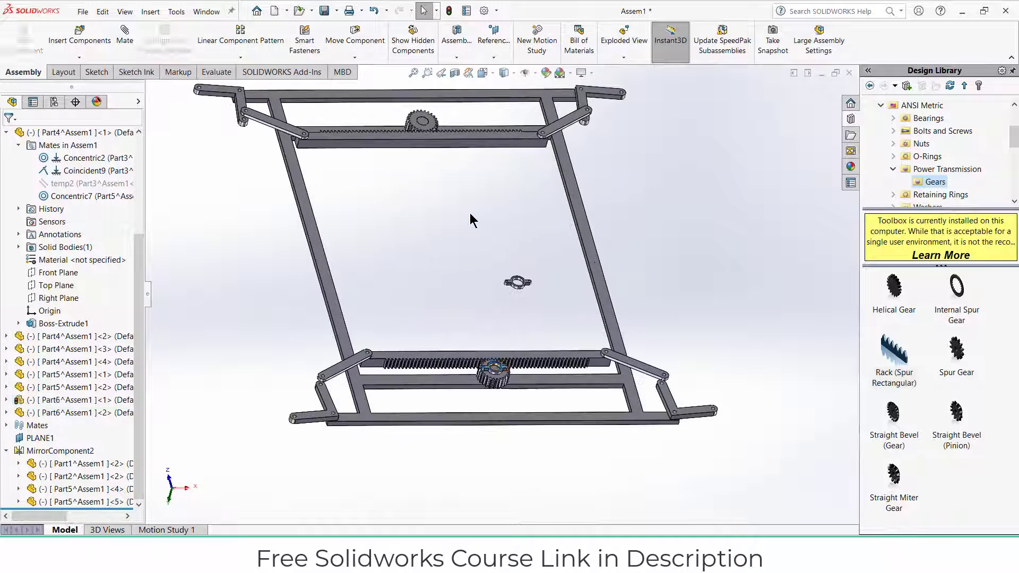
Add a concentric mate between the copied flange's bore and a curved tooth face of the gear at the frame's opposite end
scroll(552, 279, "down", 6)
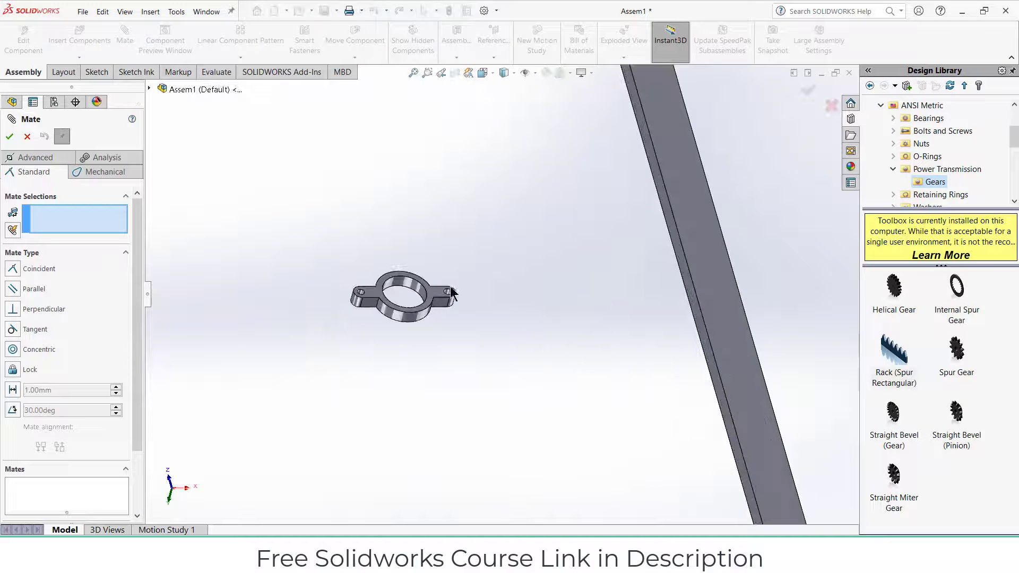
left_click(399, 281)
scroll(368, 241, "up", 8)
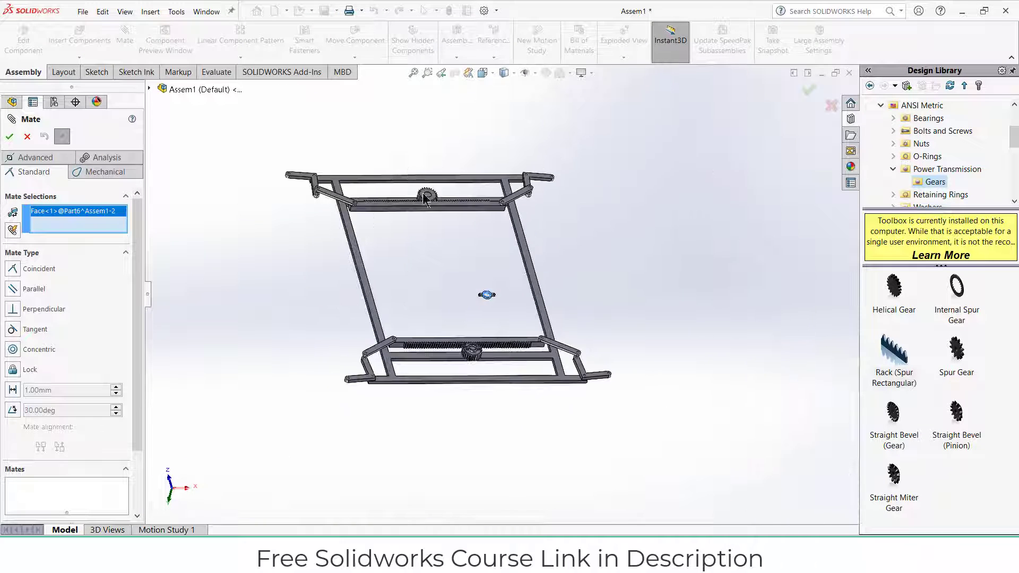
scroll(530, 287, "down", 10)
middle_click_drag(580, 367, 552, 369)
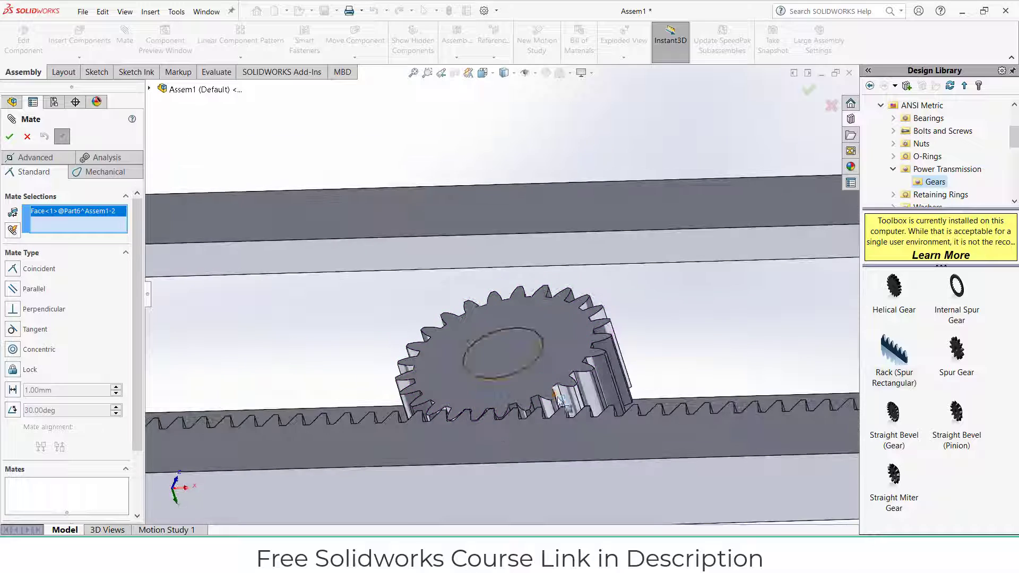
scroll(550, 369, "down", 5)
left_click(544, 370)
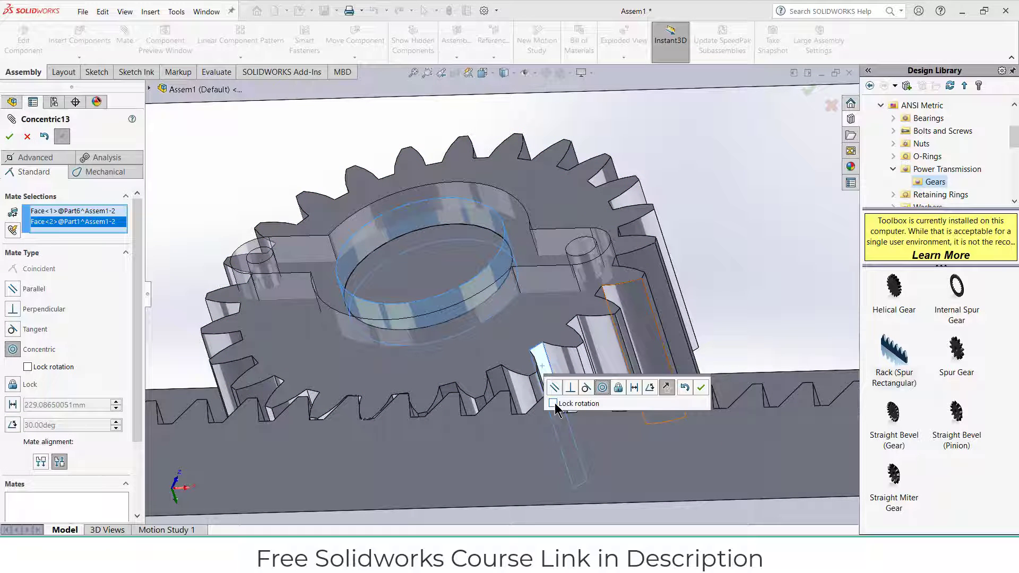
left_click(701, 387)
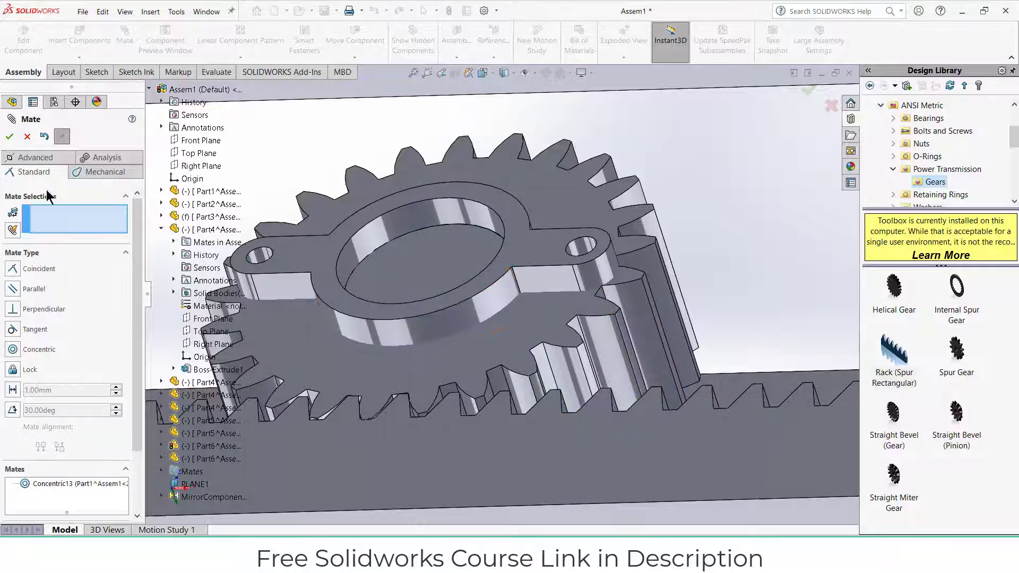
left_click(24, 135)
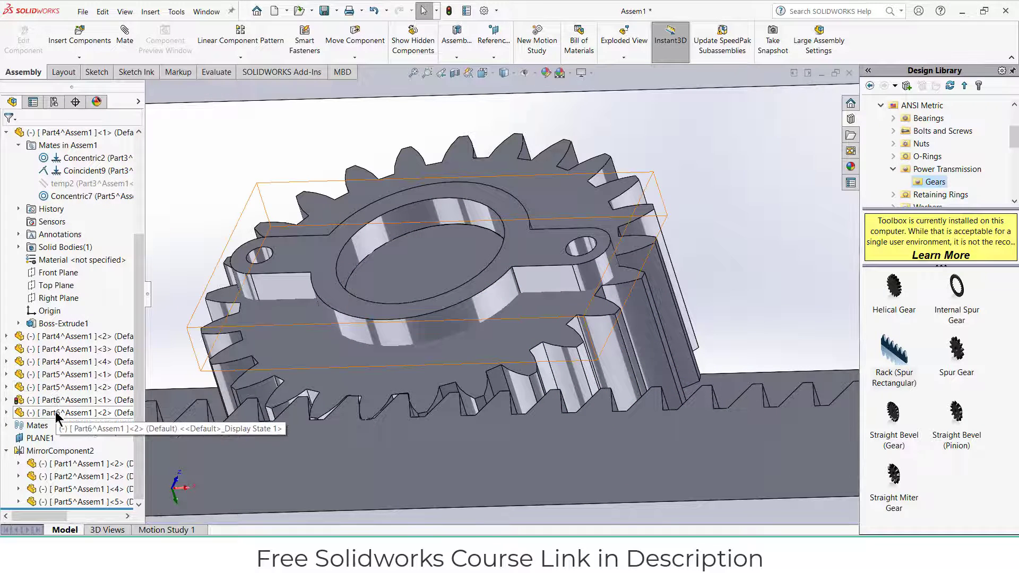
Move the copied flange along its axis so that it stands above the second gear's face
left_click(344, 342)
left_click_drag(439, 307, 433, 288)
left_click(785, 250)
scroll(776, 258, "up", 9)
scroll(756, 308, "up", 6)
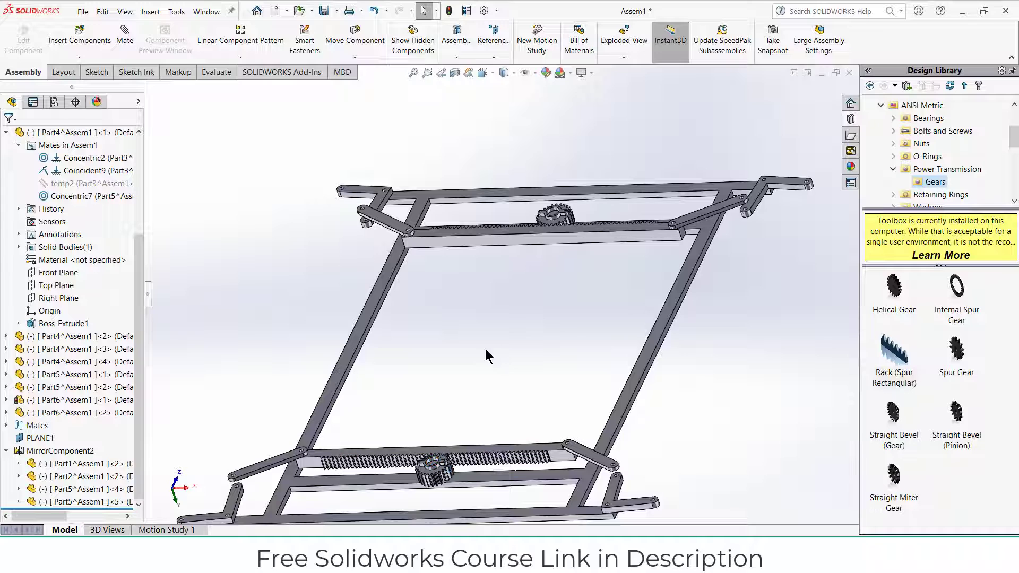
Add a parallel mate between the flat side faces of the two flanges' ears
scroll(552, 207, "down", 6)
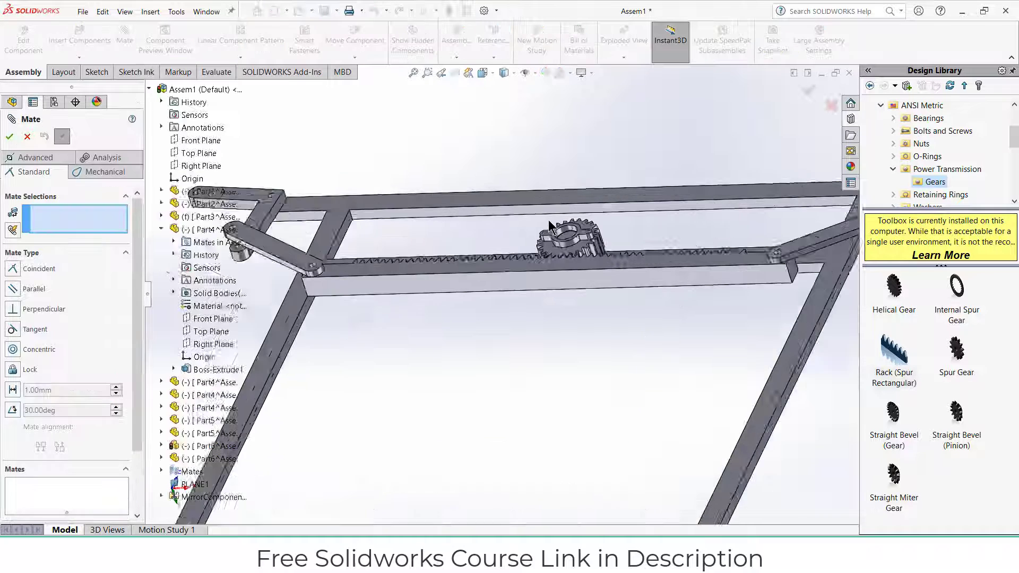
left_click(594, 281)
scroll(587, 358, "up", 9)
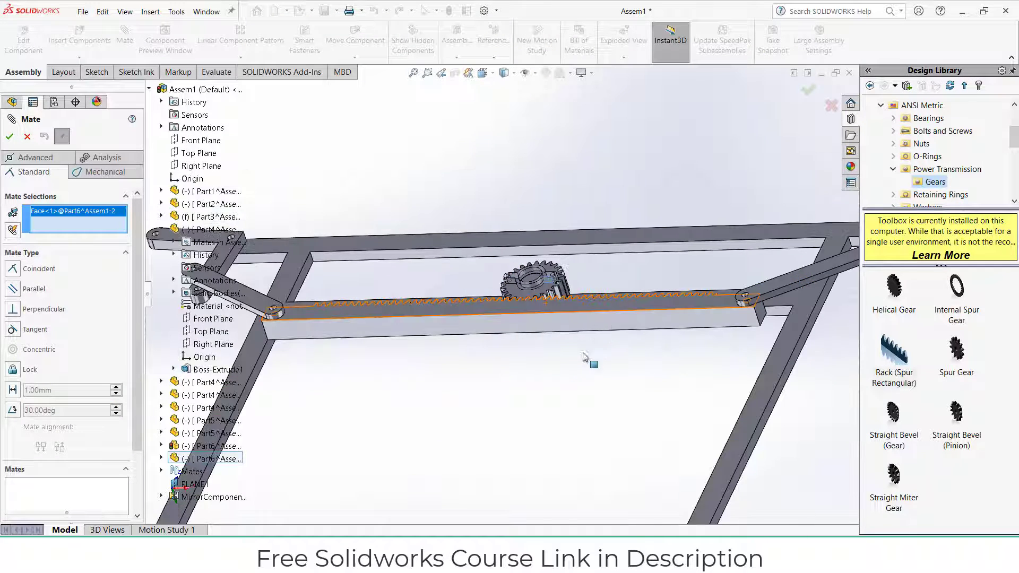
middle_click_drag(510, 414, 428, 485)
scroll(435, 416, "down", 10)
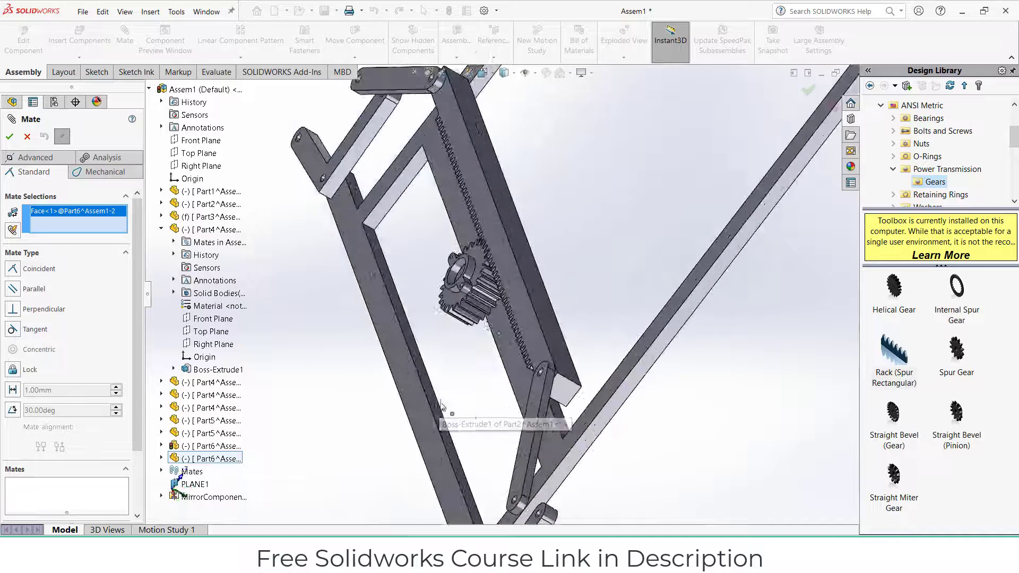
left_click(422, 276)
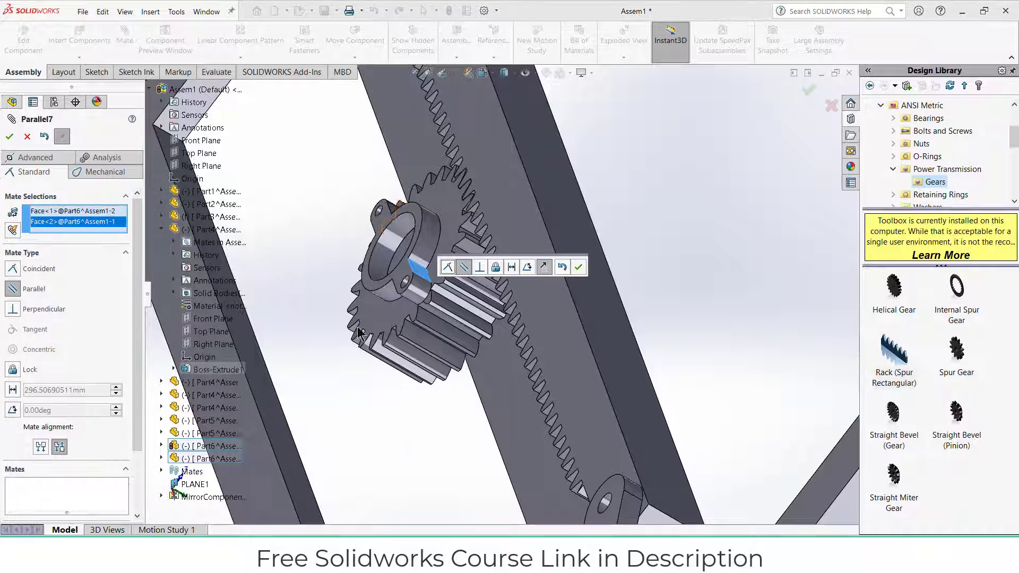
left_click(578, 267)
scroll(631, 277, "up", 3)
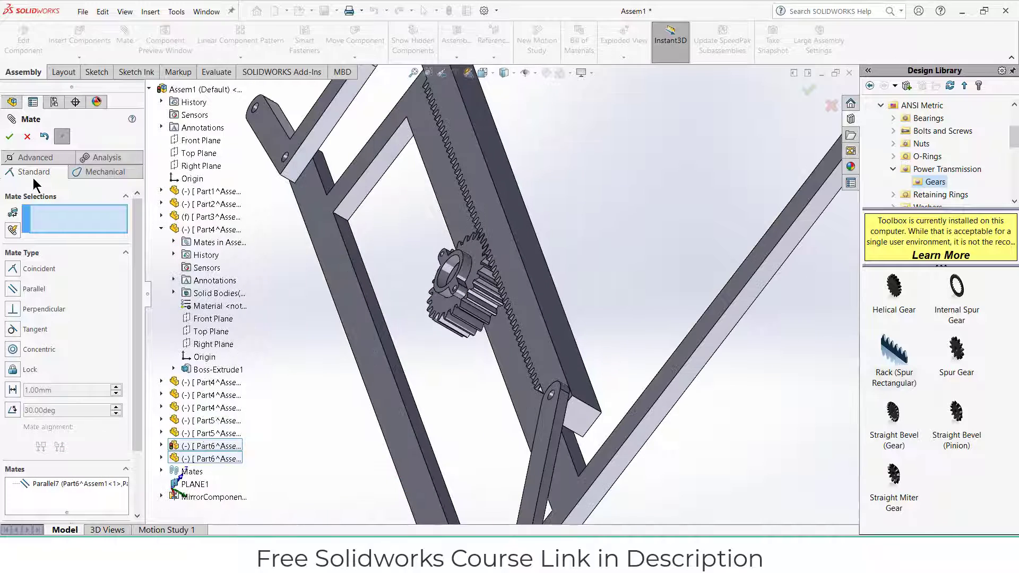
left_click(9, 138)
scroll(442, 285, "down", 2)
scroll(436, 308, "down", 4)
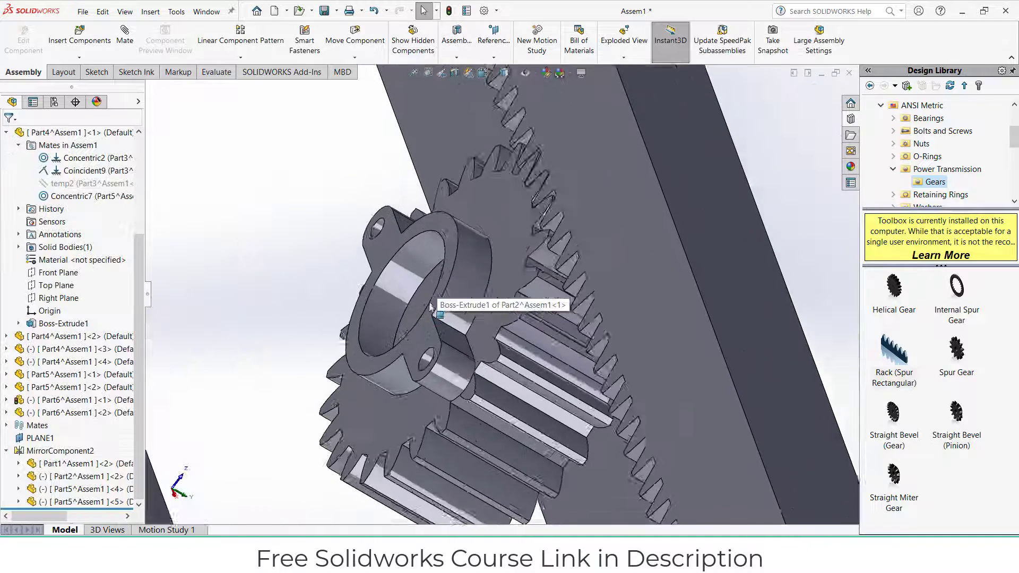
left_click(418, 347)
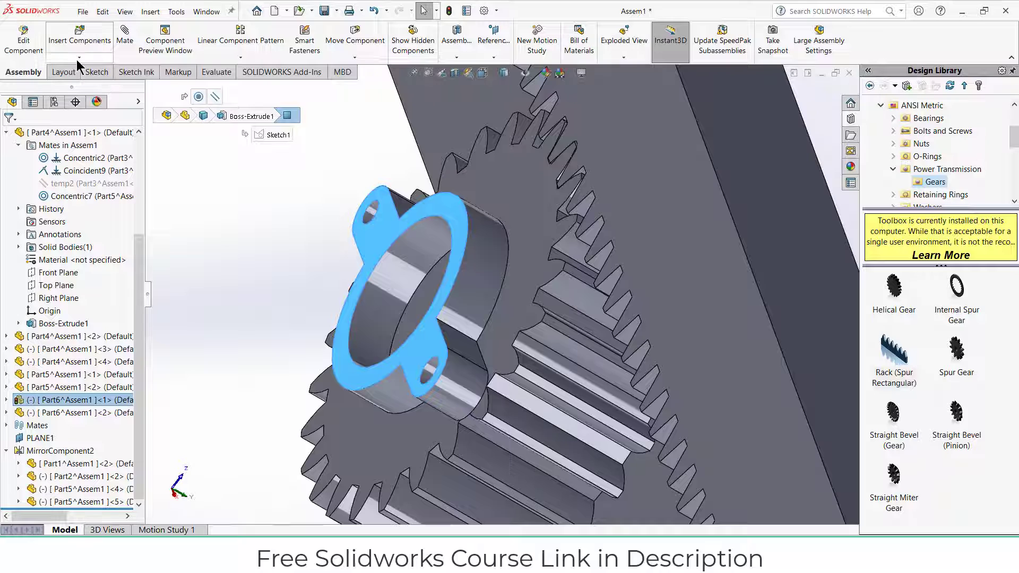
left_click(200, 213)
Insert a new part into the assembly on the Front Plane and exit its initial sketch
scroll(80, 159, "up", 4)
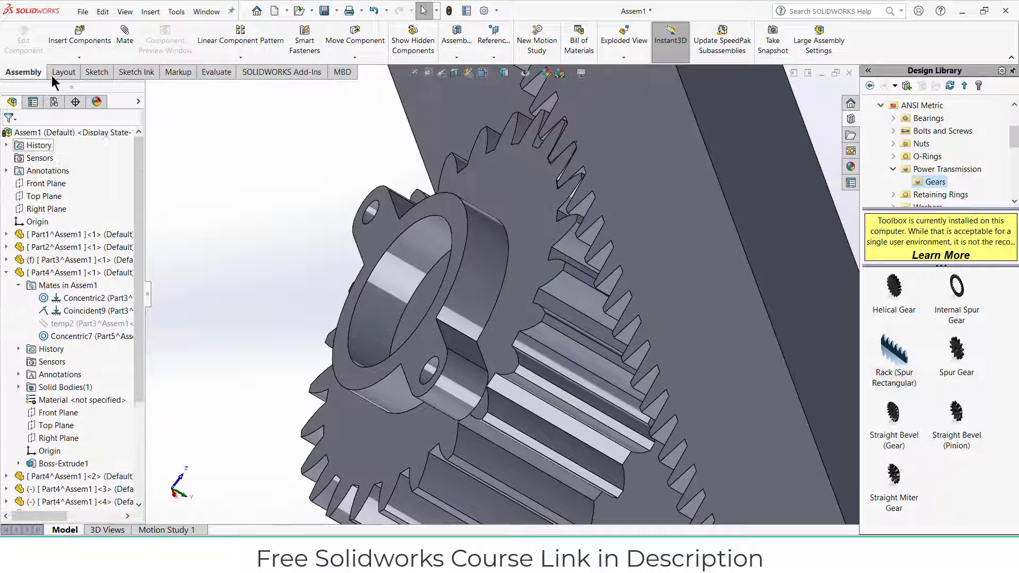
left_click(79, 56)
left_click(81, 83)
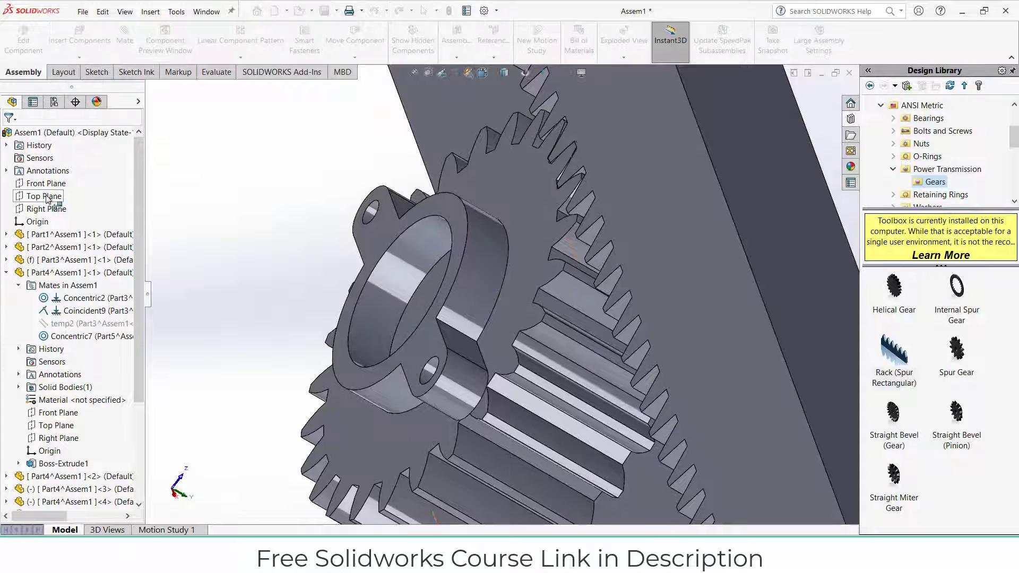
left_click(50, 184)
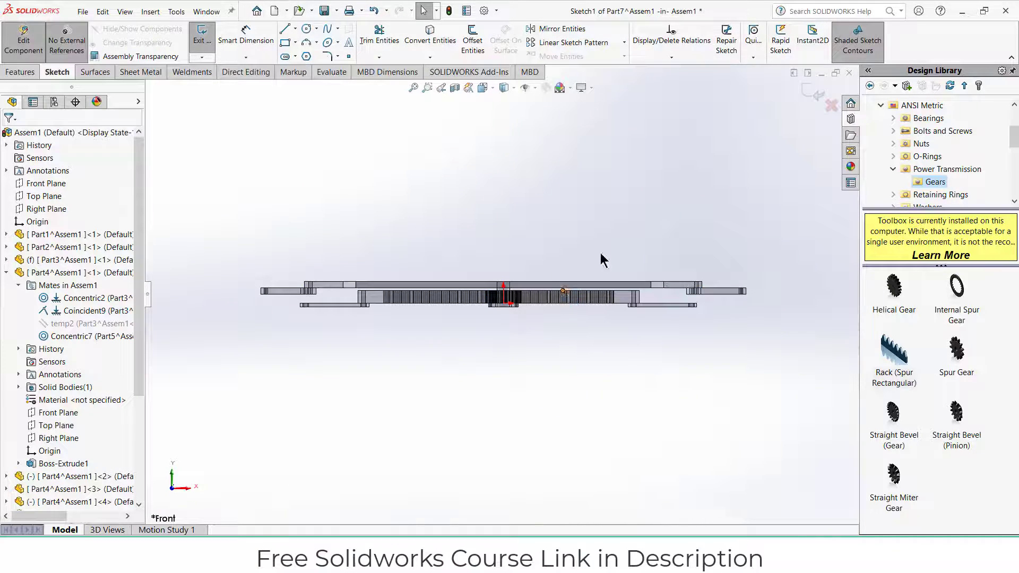
double_click(468, 202)
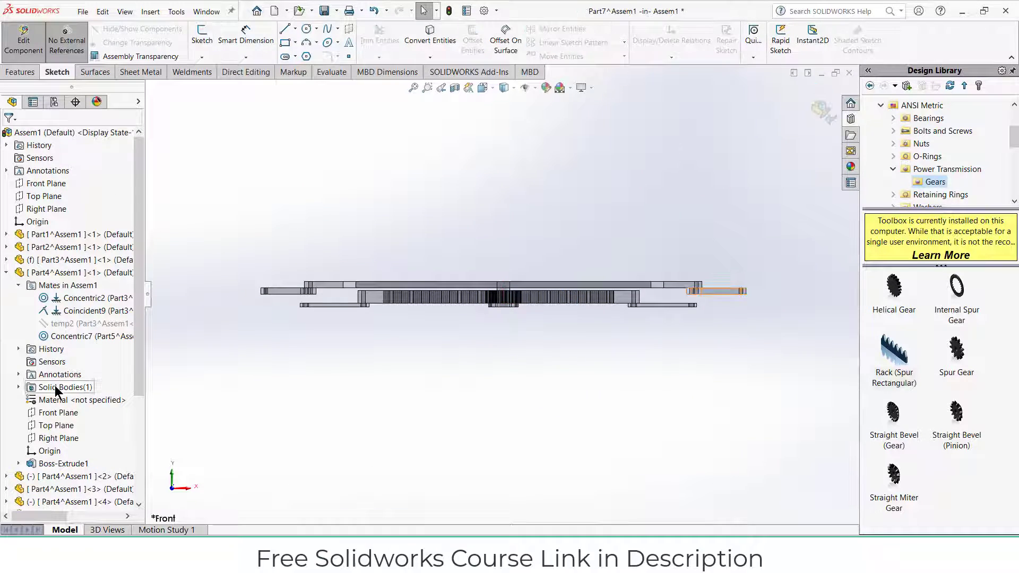
Start a sketch on the new part's own Top Plane
scroll(55, 387, "down", 4)
left_click(7, 412)
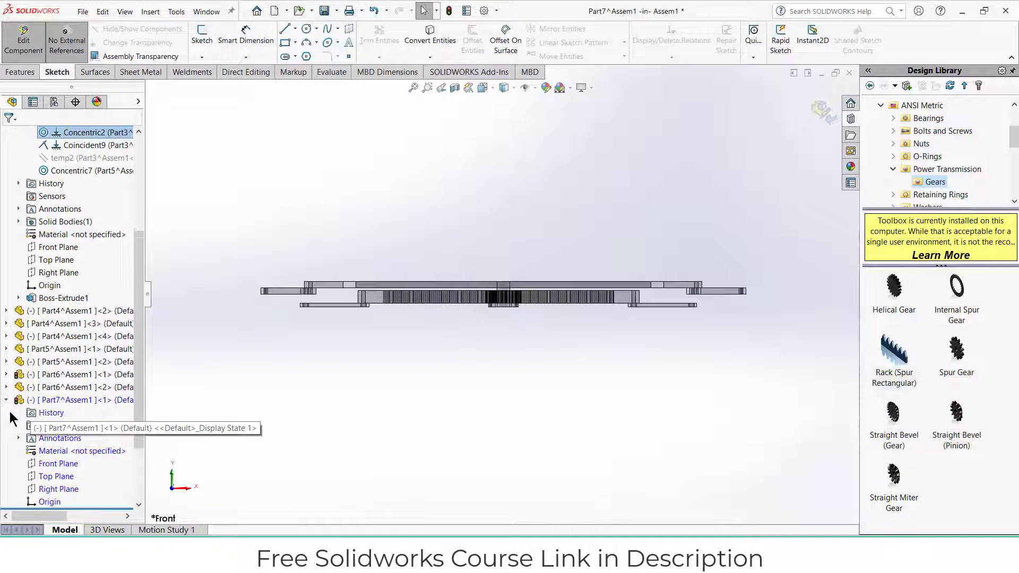
left_click(55, 476)
left_click(66, 455)
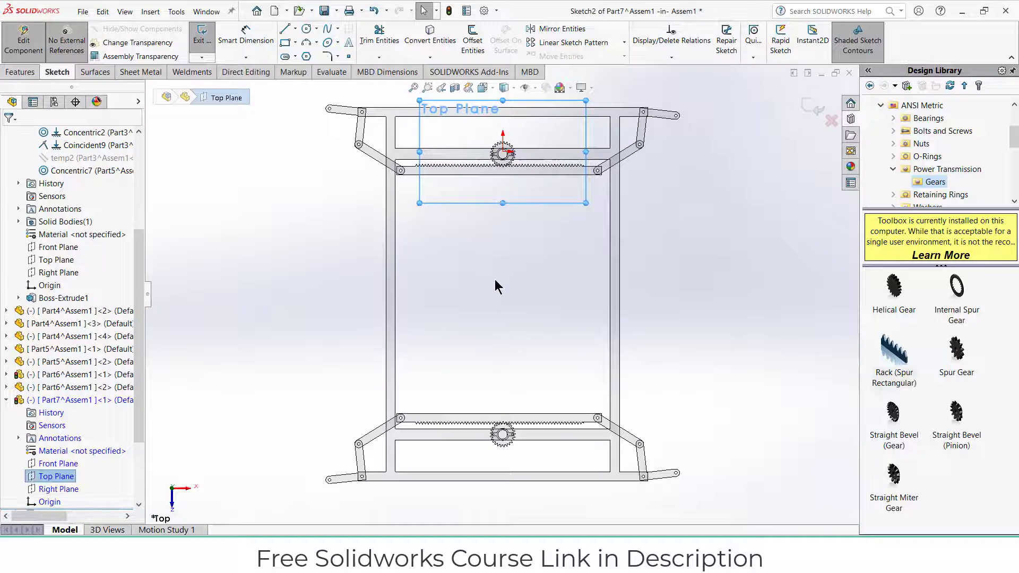
Sketch a straight slot about 300 mm long and 2.87 mm wide, running between the matching ear holes of the two gear flanges
left_click(496, 279)
left_click(285, 57)
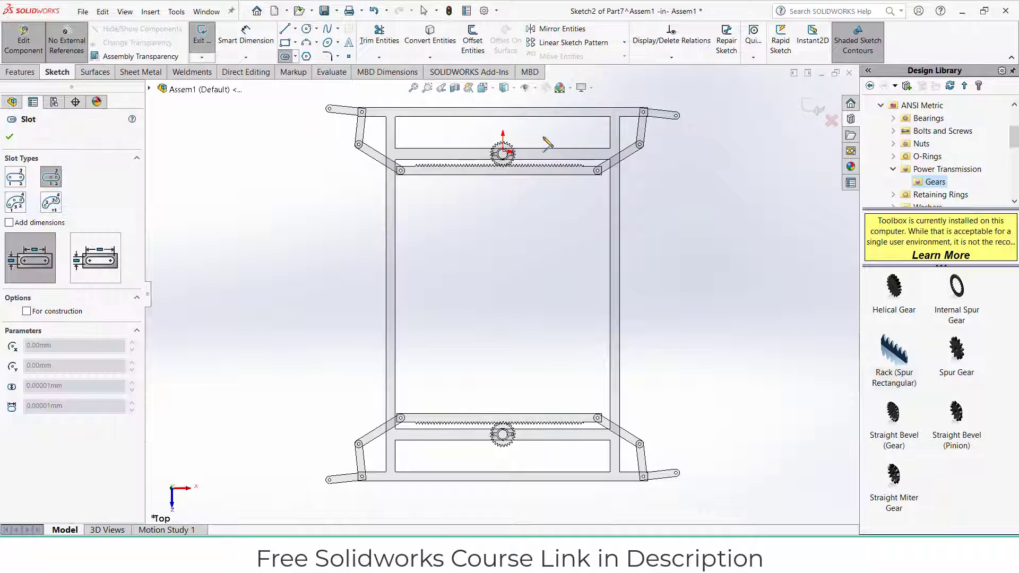
left_click(16, 177)
scroll(514, 149, "down", 10)
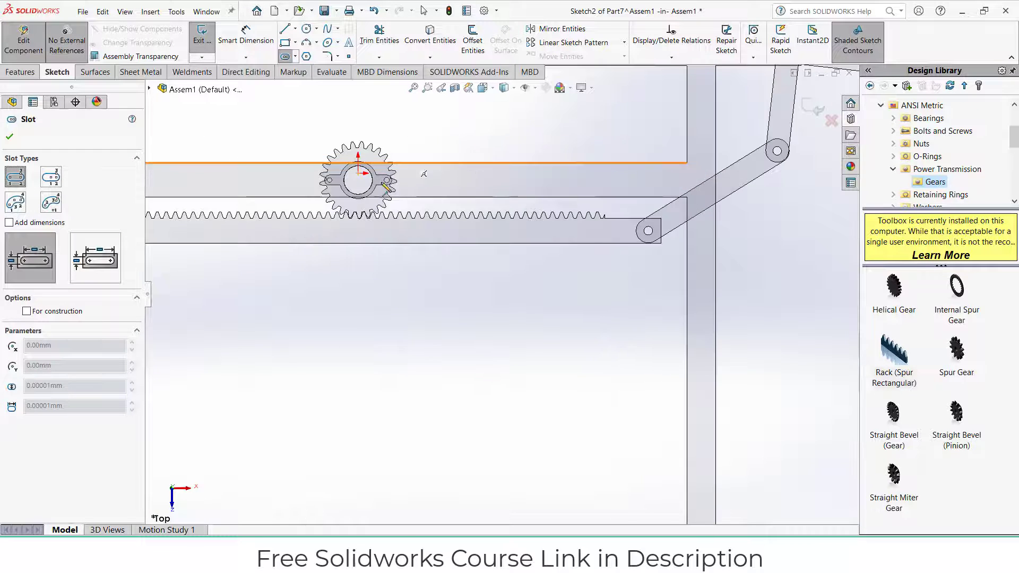
left_click(471, 251)
scroll(478, 276, "up", 10)
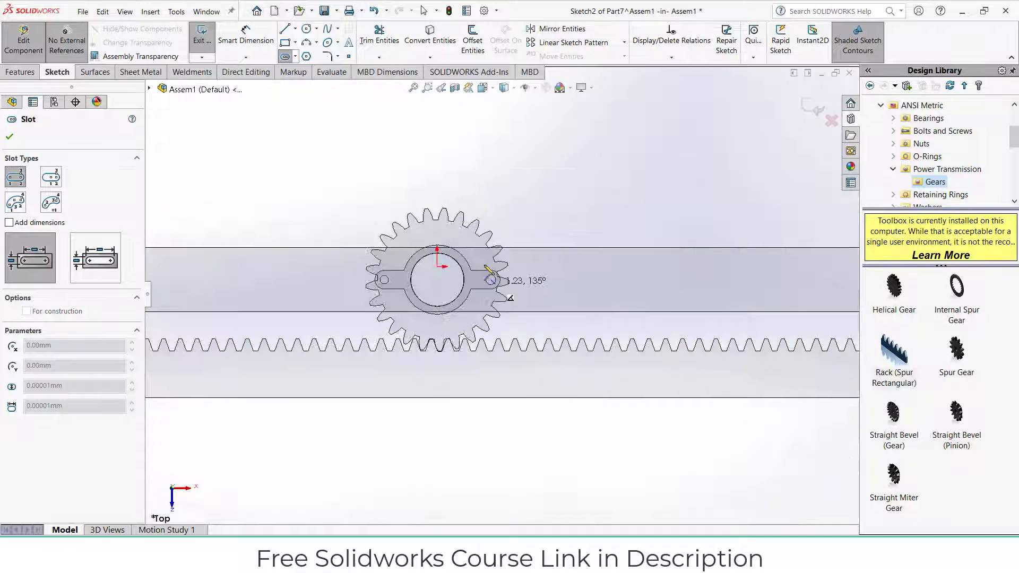
scroll(505, 406, "down", 10)
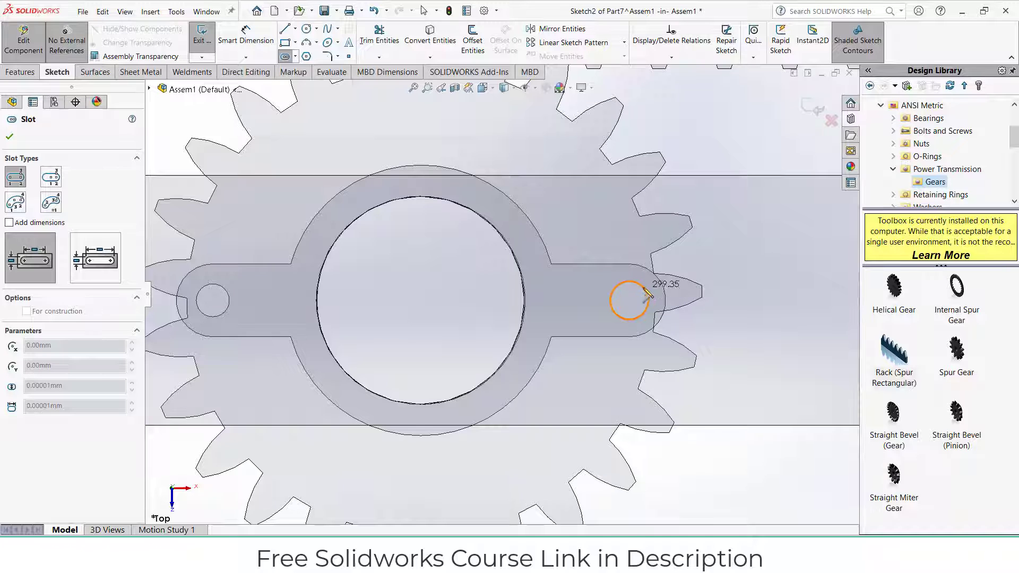
left_click(632, 304)
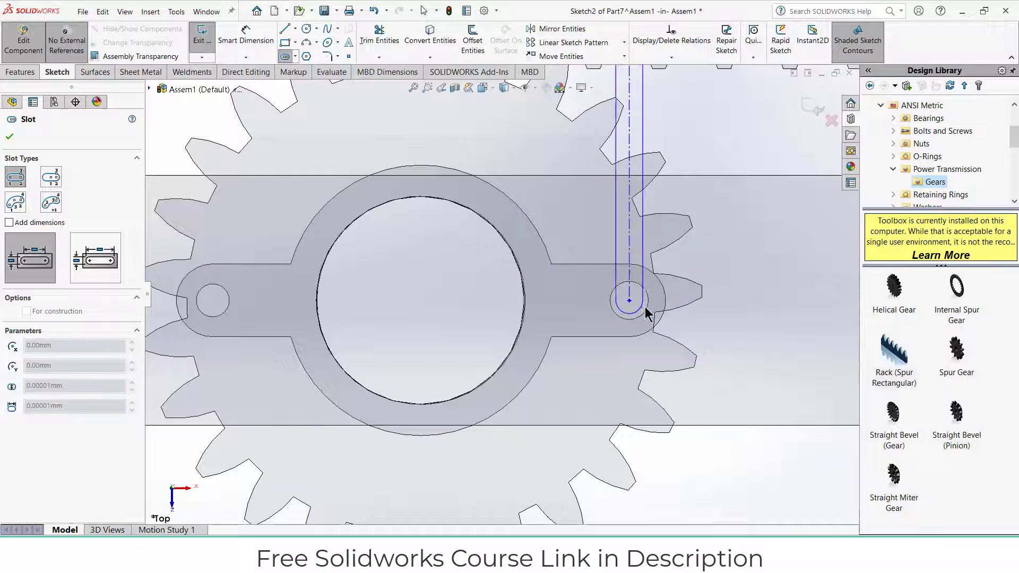
left_click(661, 320)
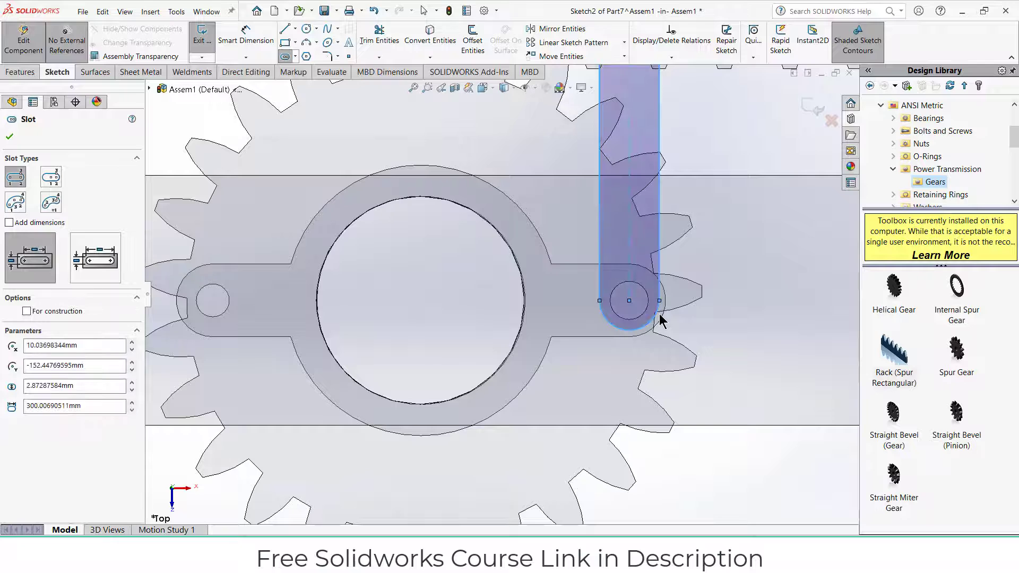
key("Escape")
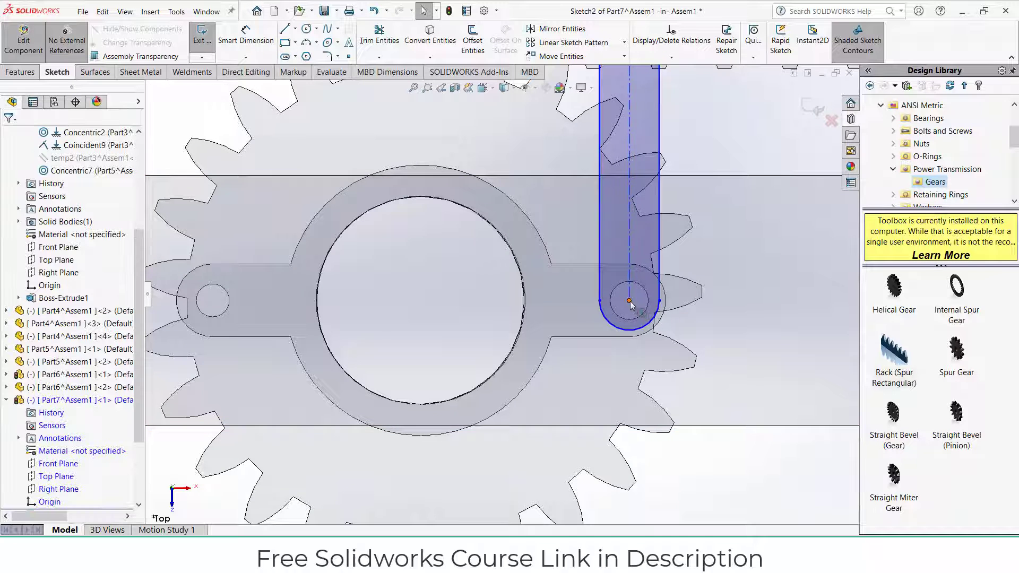
left_click(630, 301)
left_click(648, 304, "ctrl")
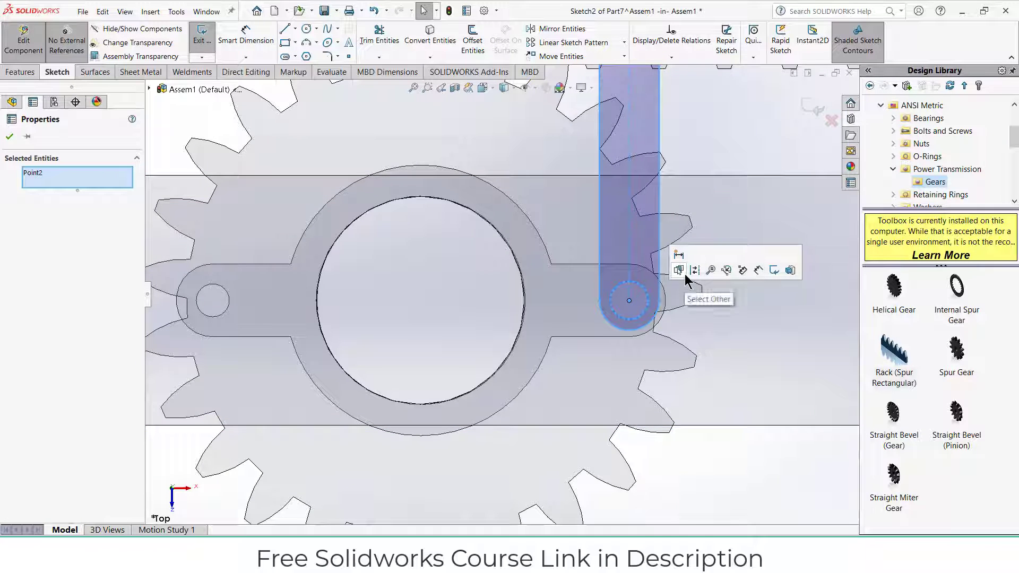
left_click(680, 271)
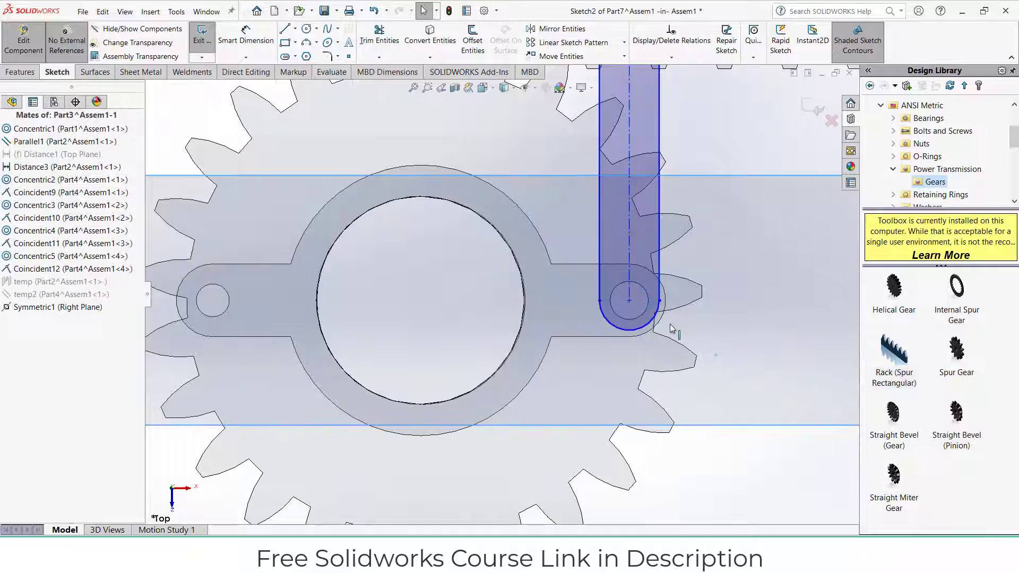
left_click(631, 306)
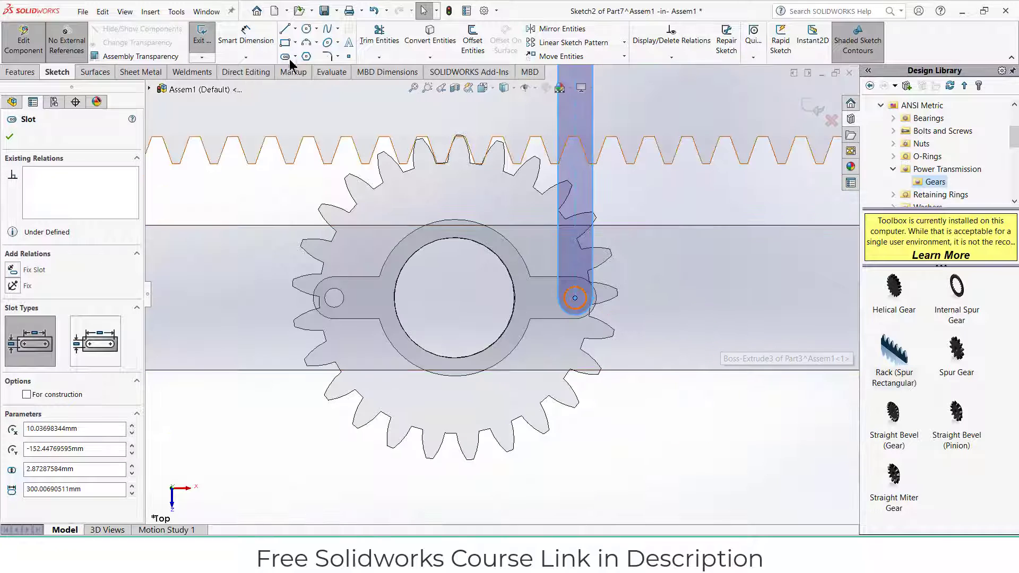
Sketch a circle of about 0.96 mm radius, centred on the slot's end at the second gear and matching the flange's ear hole
left_click(306, 29)
scroll(587, 294, "down", 4)
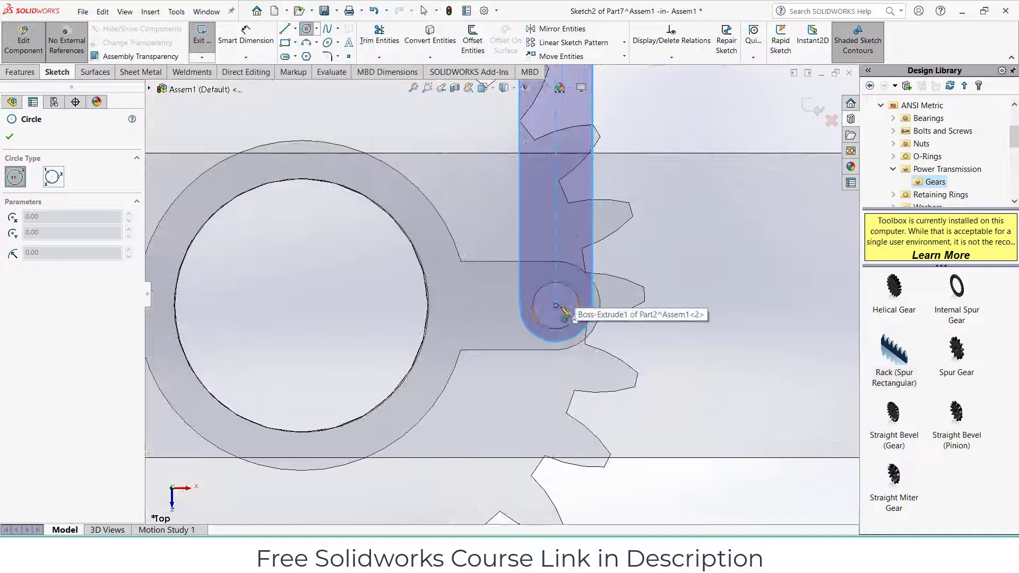
left_click(555, 306)
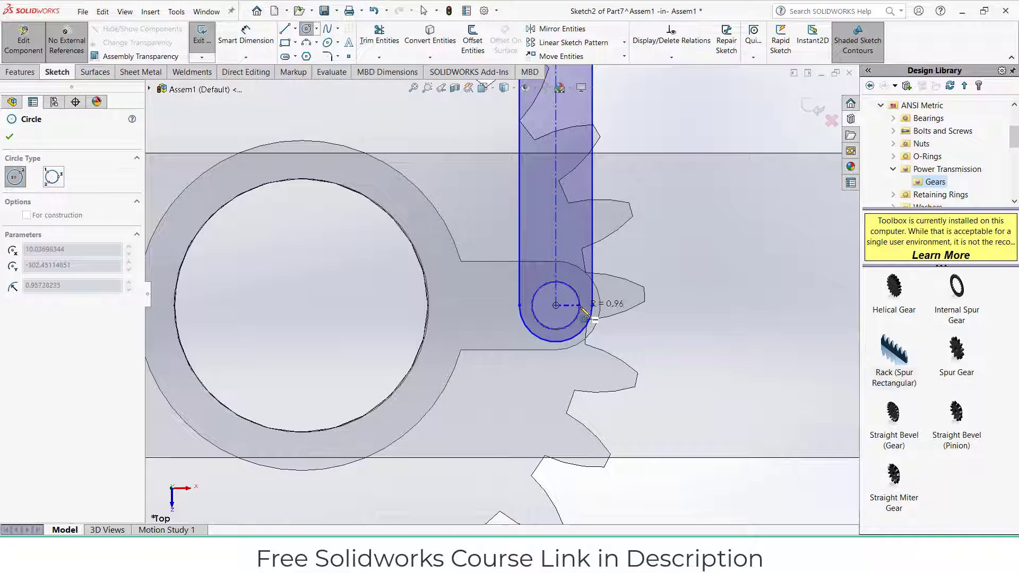
left_click(584, 313)
Dimension the circle's diameter, try a value of 2 mm, and undo that value change
left_click(248, 42)
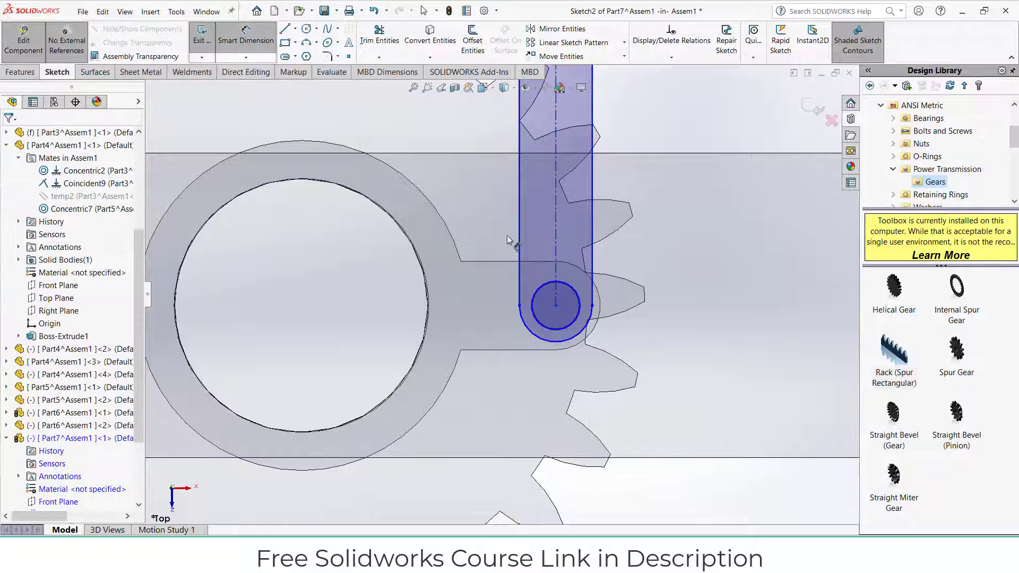
left_click(583, 307)
left_click(676, 305)
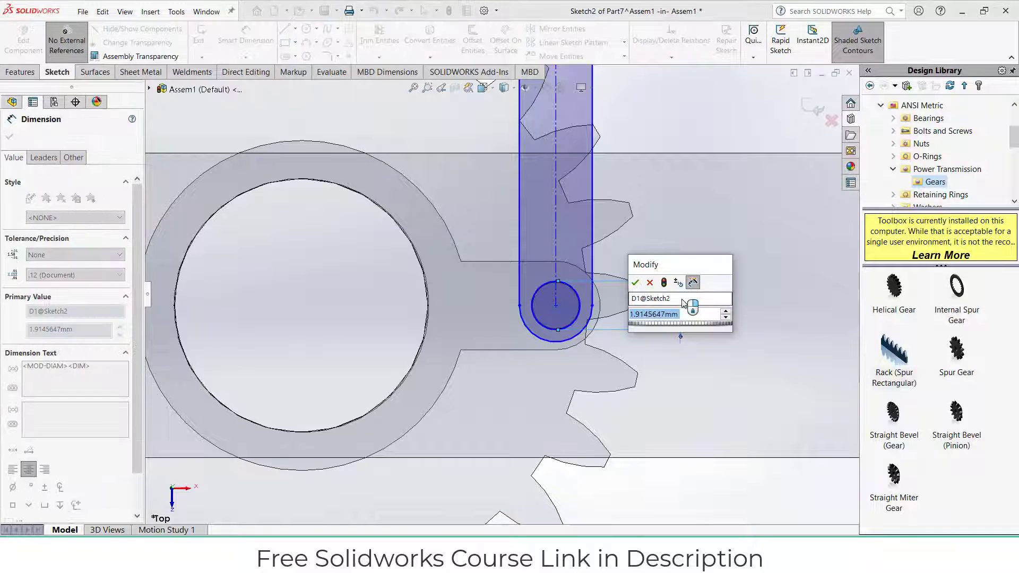
type("2")
key("Return")
scroll(602, 341, "up", 5)
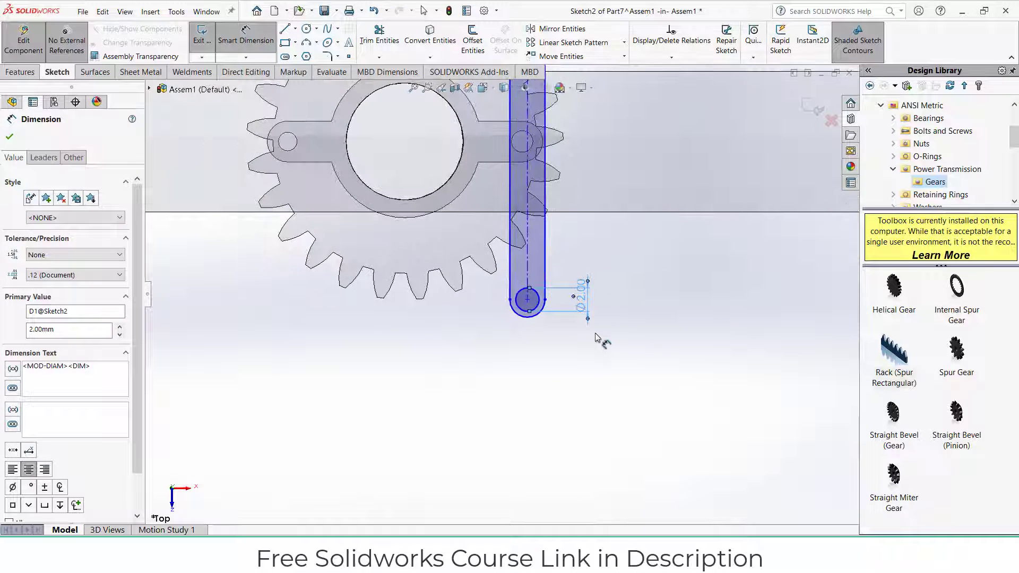
key("Escape")
scroll(599, 339, "down", 4)
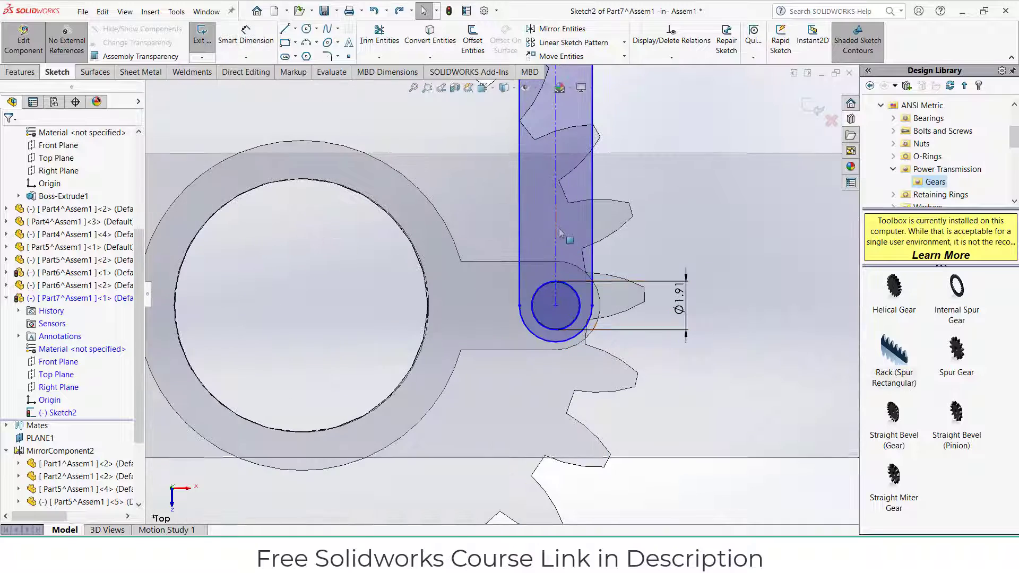
Dimension the slot's centreline and set its length to 300 mm
scroll(558, 230, "up", 6)
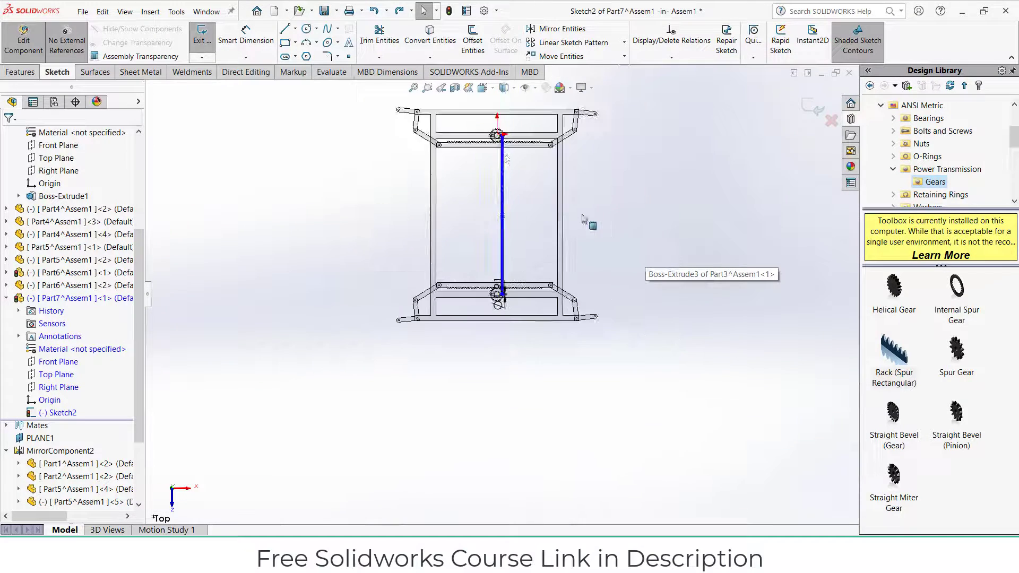
scroll(506, 158, "down", 6)
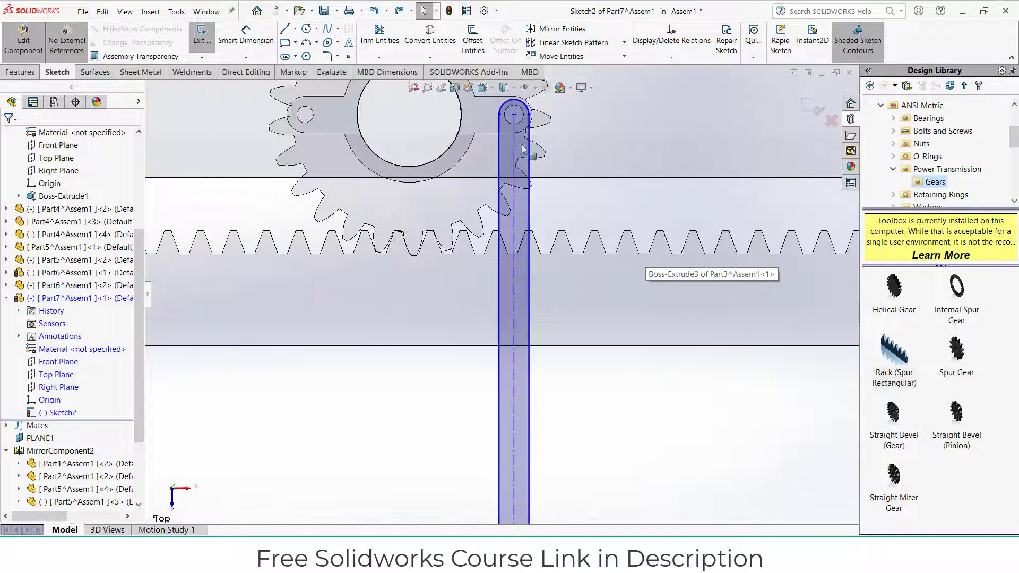
left_click(513, 157)
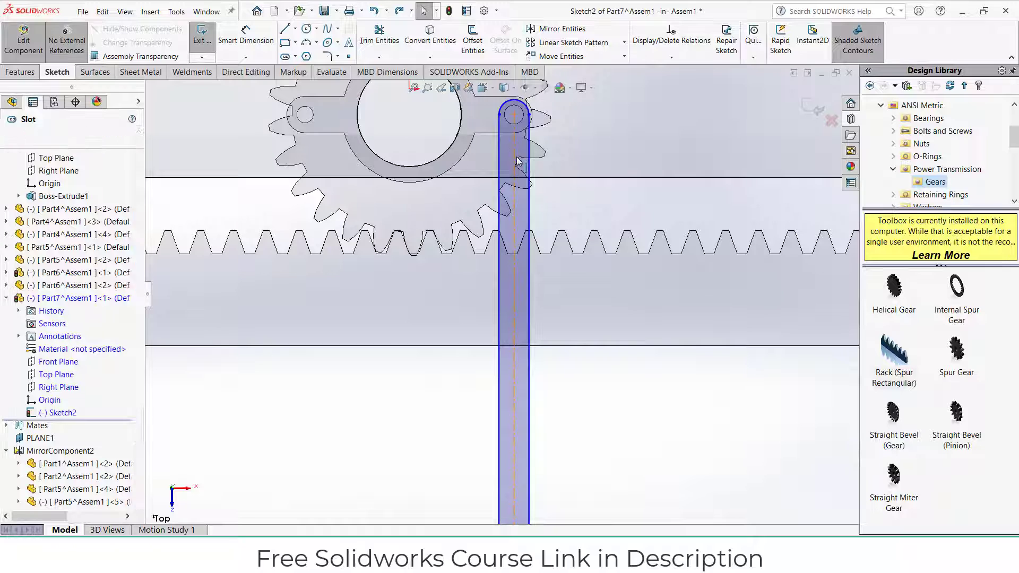
left_click(245, 36)
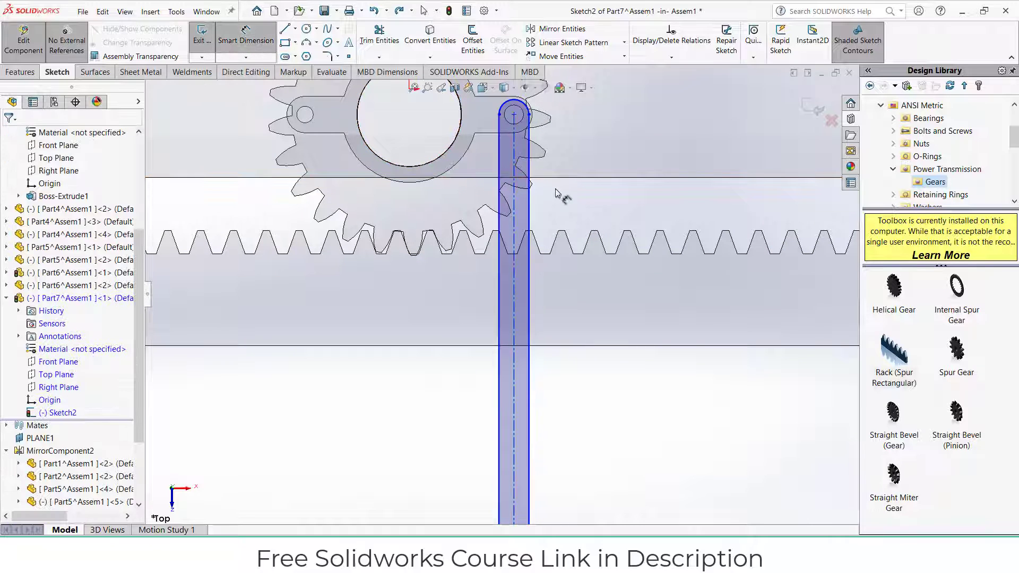
left_click(514, 196)
left_click(616, 209)
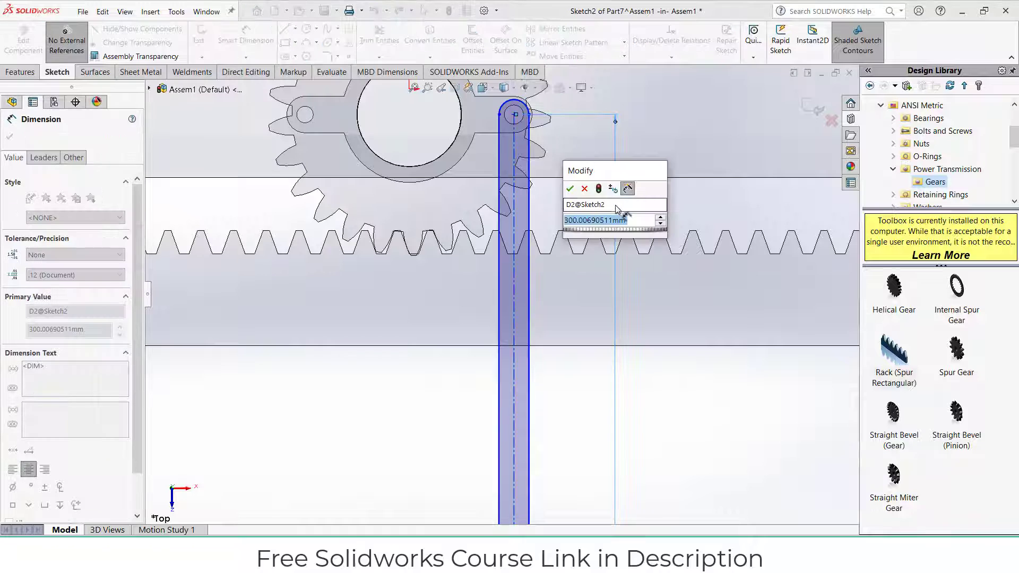
type("300")
key("Return")
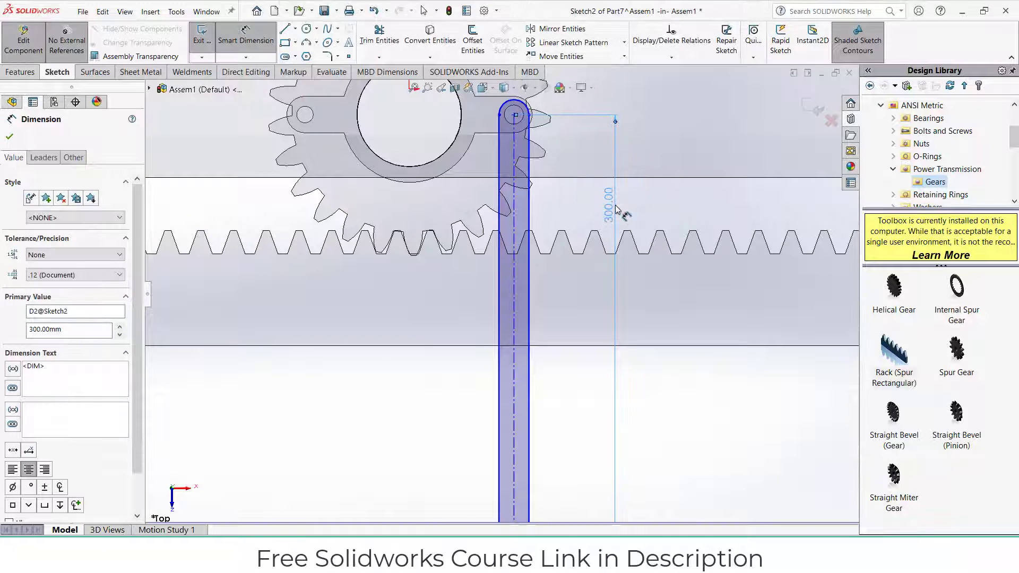
Sketch a circle of about 0.93 mm radius, centred on the slot's opposite end over the first gear flange's ear hole
key("f")
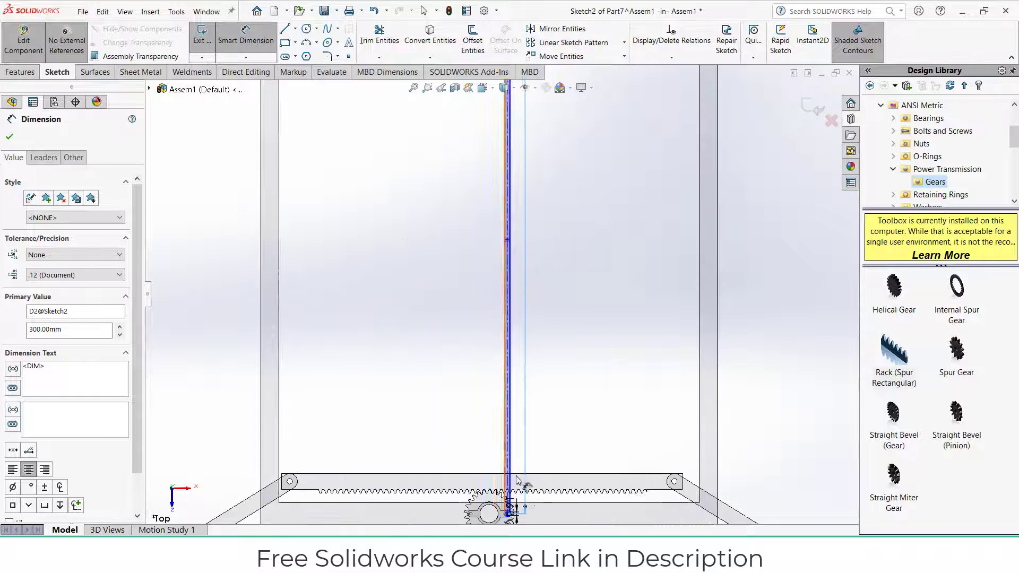
scroll(499, 383, "down", 8)
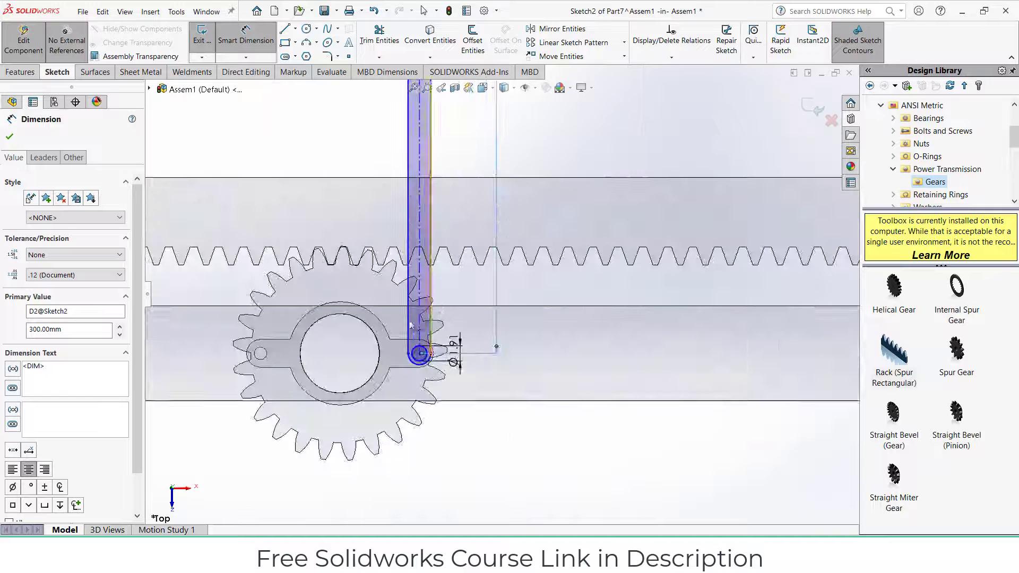
scroll(440, 374, "down", 4)
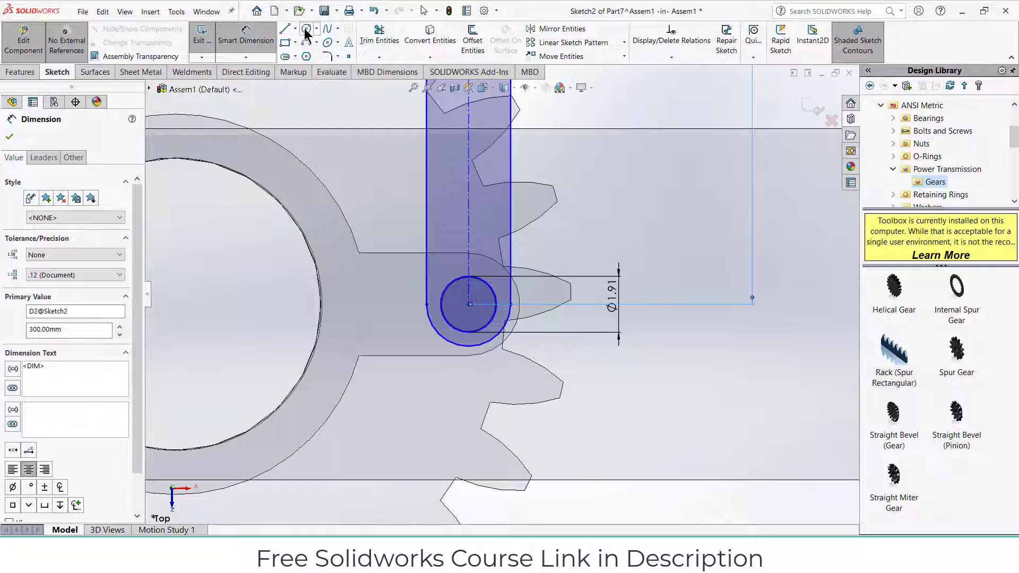
left_click(307, 30)
scroll(496, 286, "up", 10)
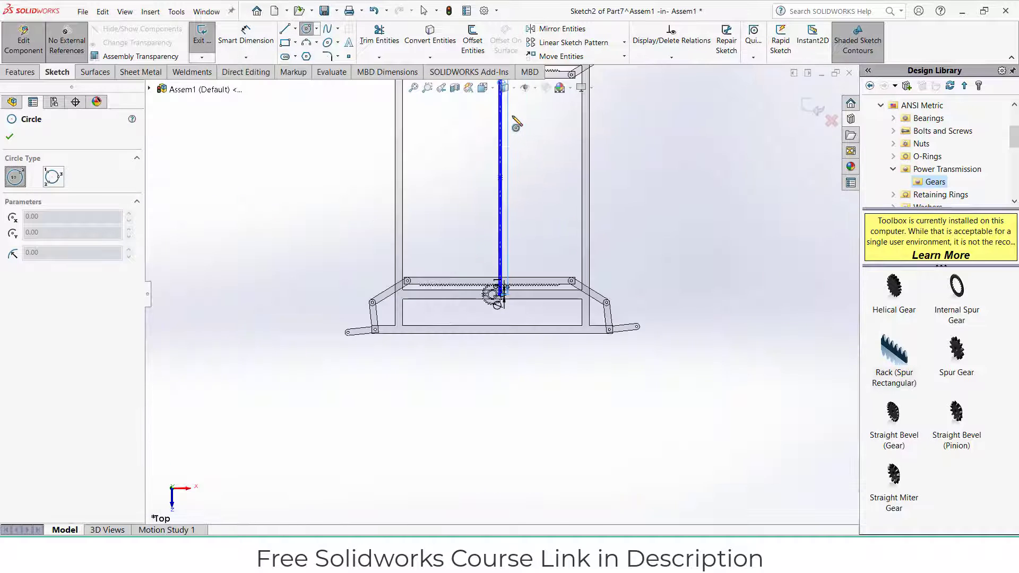
scroll(510, 217, "down", 10)
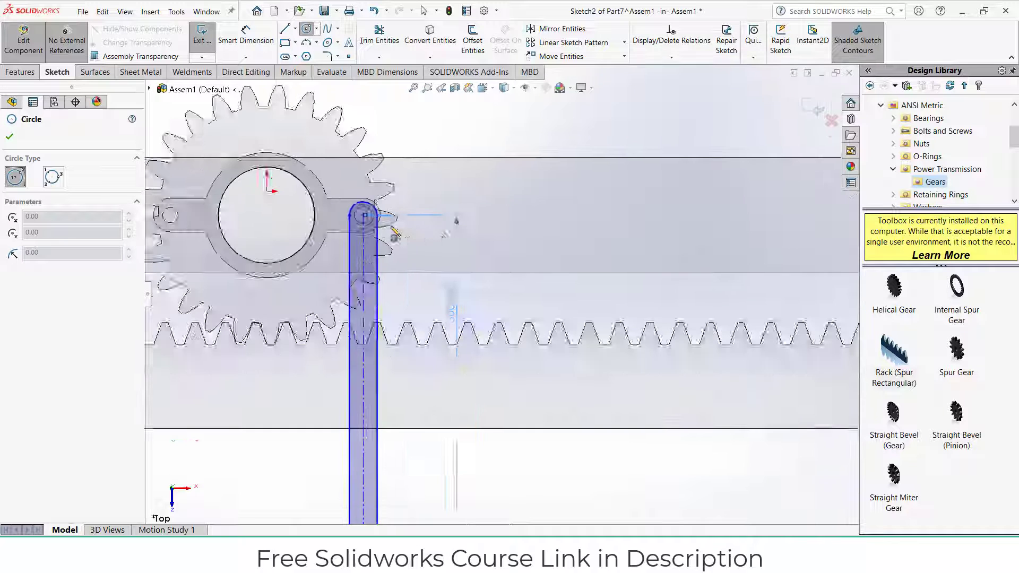
scroll(396, 232, "down", 6)
left_click(333, 200)
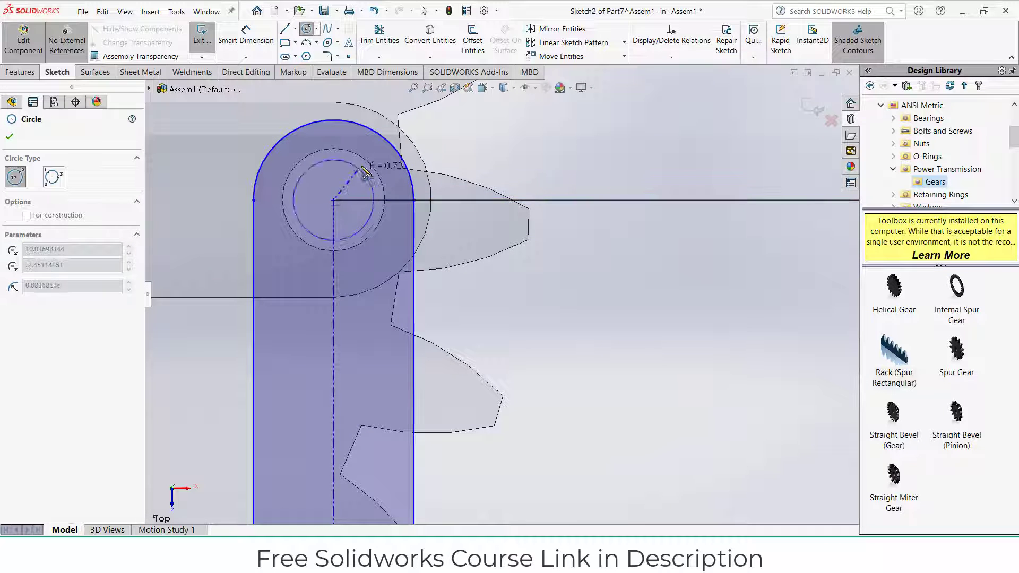
left_click(371, 165)
scroll(415, 220, "up", 3)
scroll(415, 221, "up", 4)
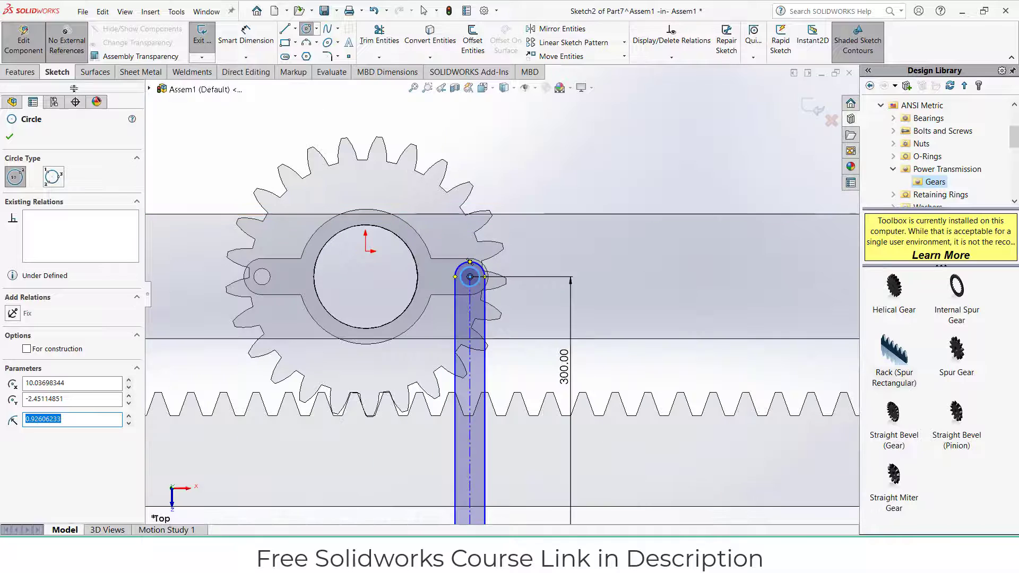
Extrude the slot profile with its two holes to a blind depth of 3 mm and exit part editing back to the assembly
left_click(25, 74)
left_click(207, 40)
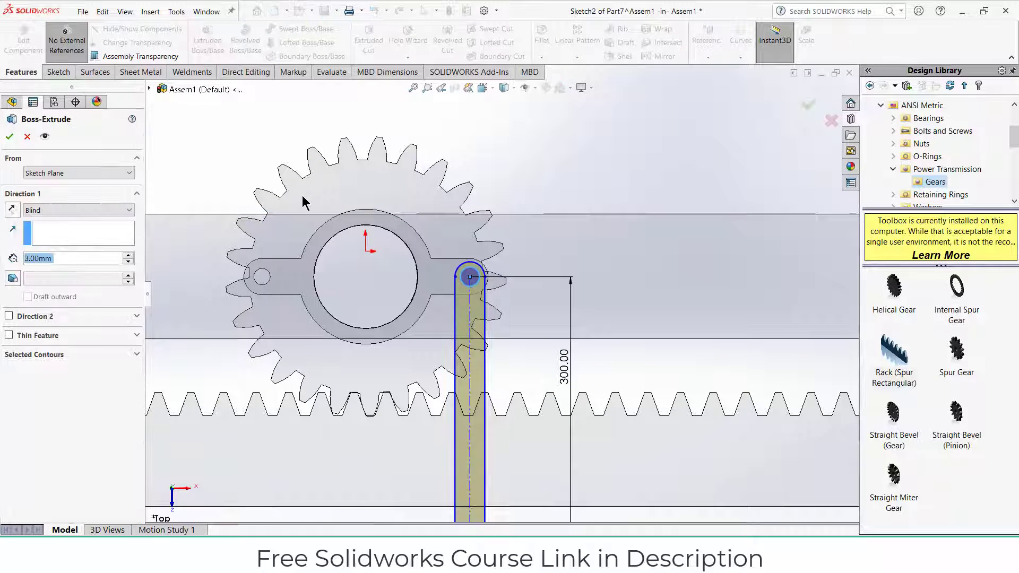
key("Return")
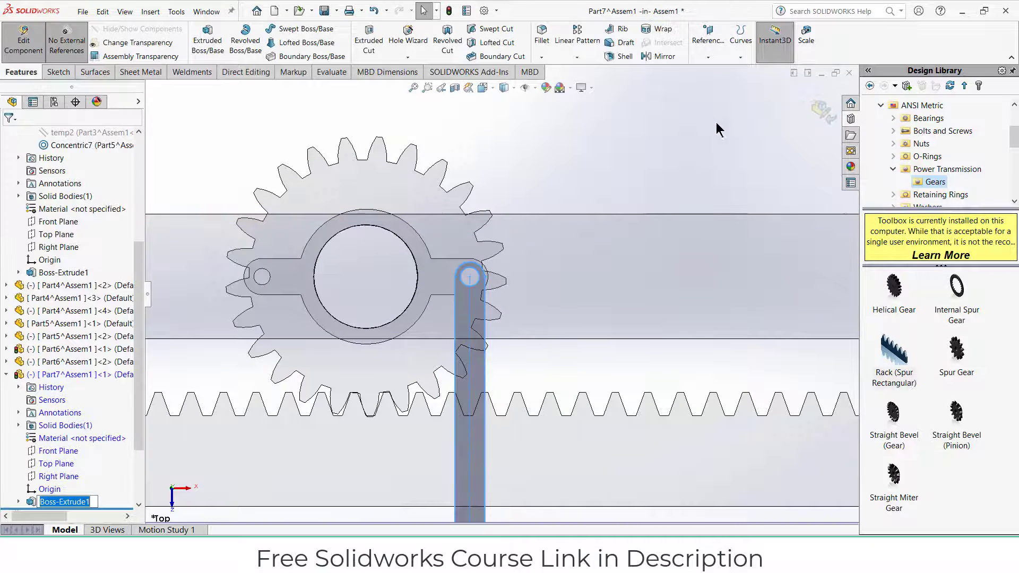
left_click(820, 113)
scroll(642, 303, "up", 5)
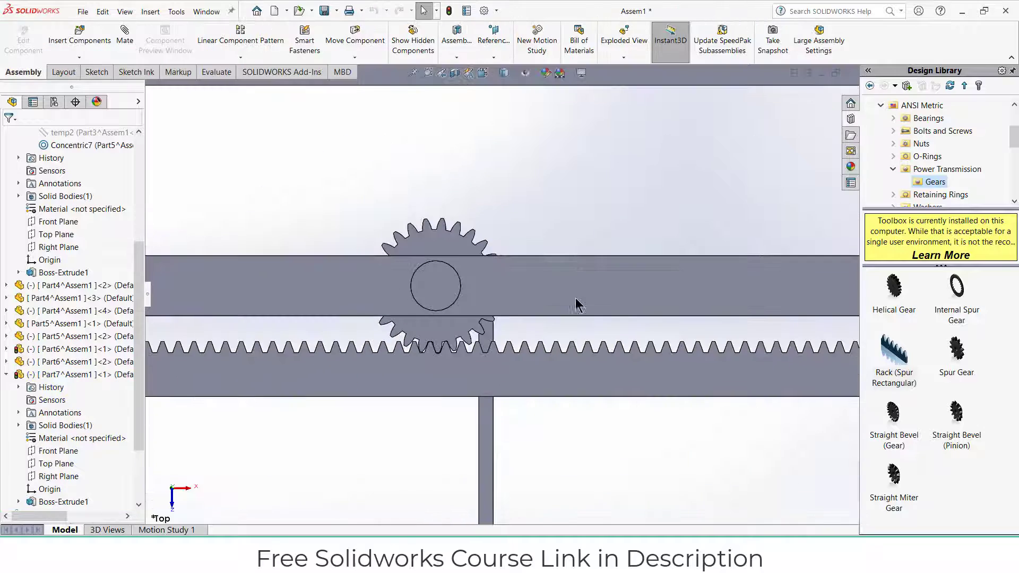
middle_click_drag(591, 381, 521, 312)
scroll(562, 317, "down", 4)
middle_click_drag(528, 352, 507, 205)
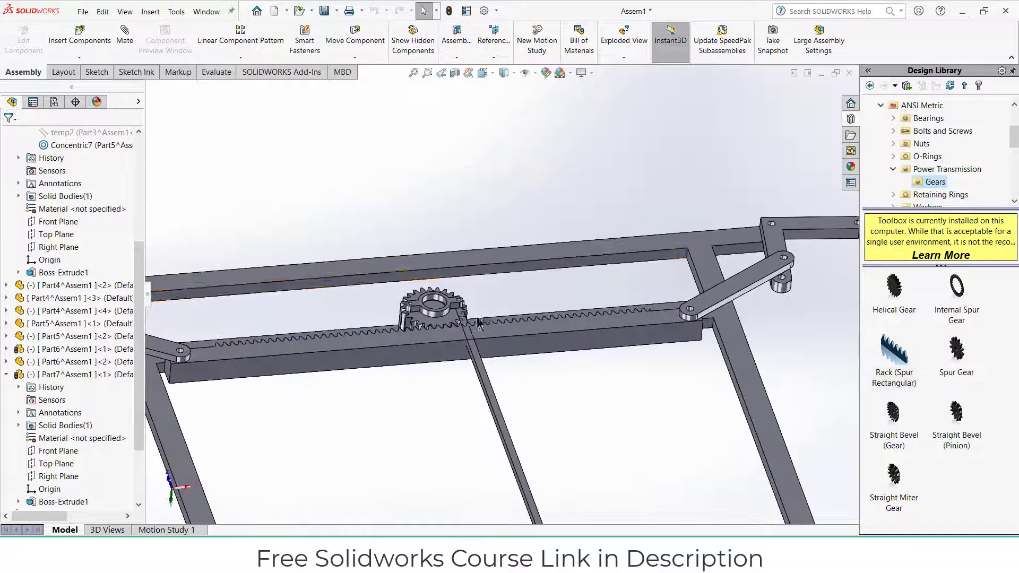
Move the connecting rod clear of the mirrored gear and mate its end hole concentric with the ring flange's ear hole
scroll(475, 329, "down", 2)
left_click_drag(494, 399, 521, 297)
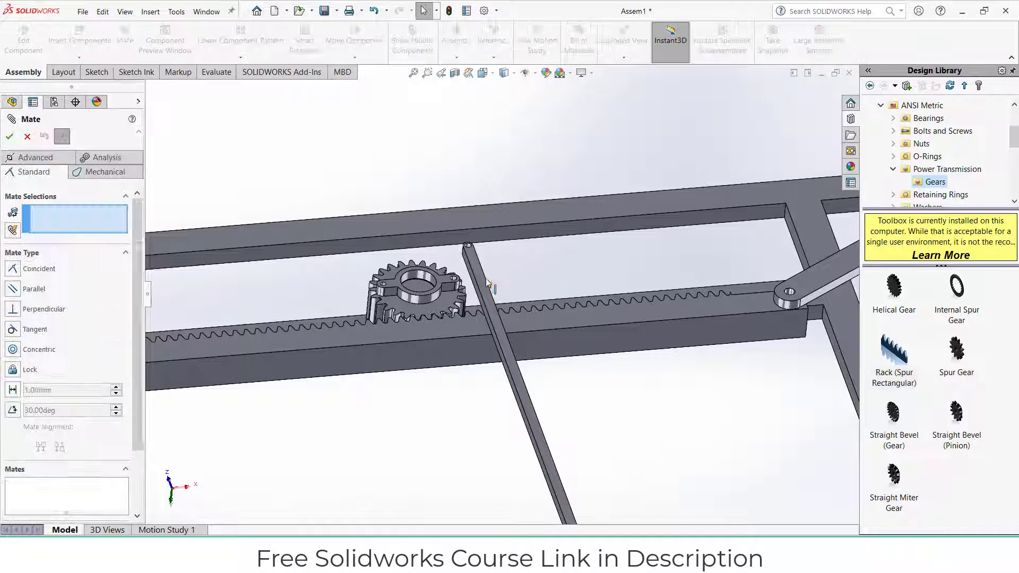
scroll(477, 263, "down", 6)
left_click(464, 237)
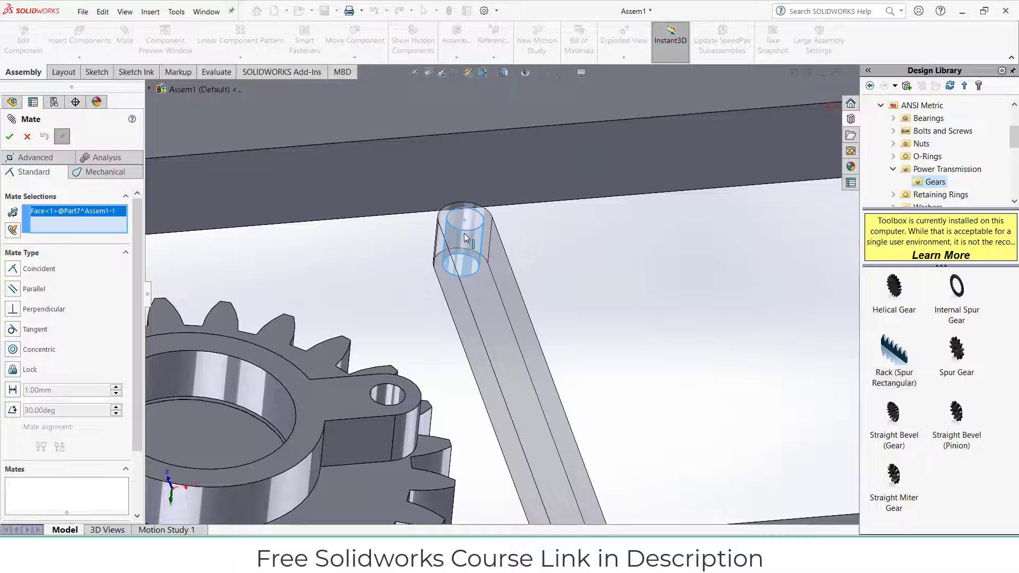
left_click(395, 395)
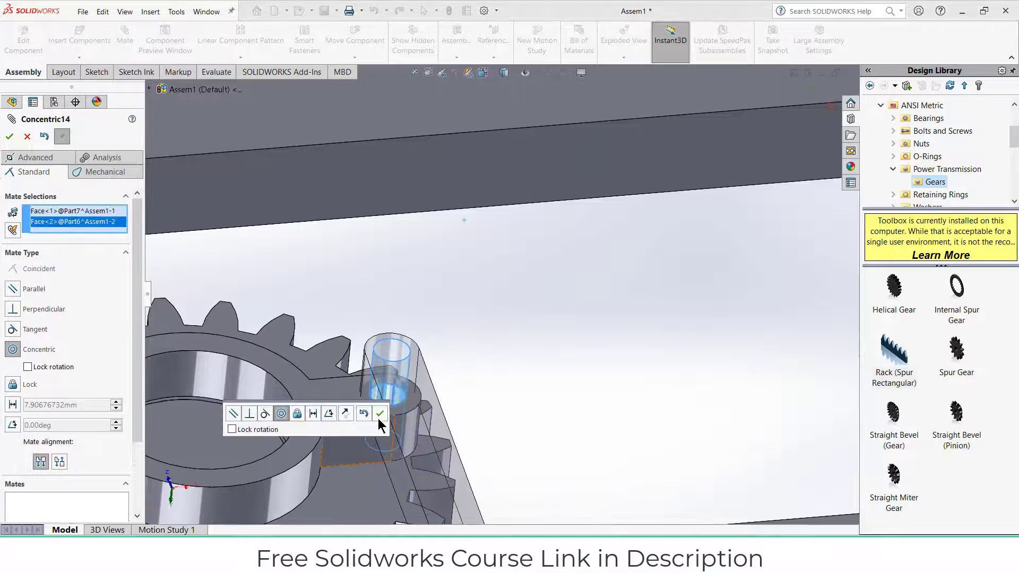
left_click(380, 414)
Mate the hole at the rod's other end parallel to the ear hole of the original gear's ring flange
scroll(513, 448, "up", 10)
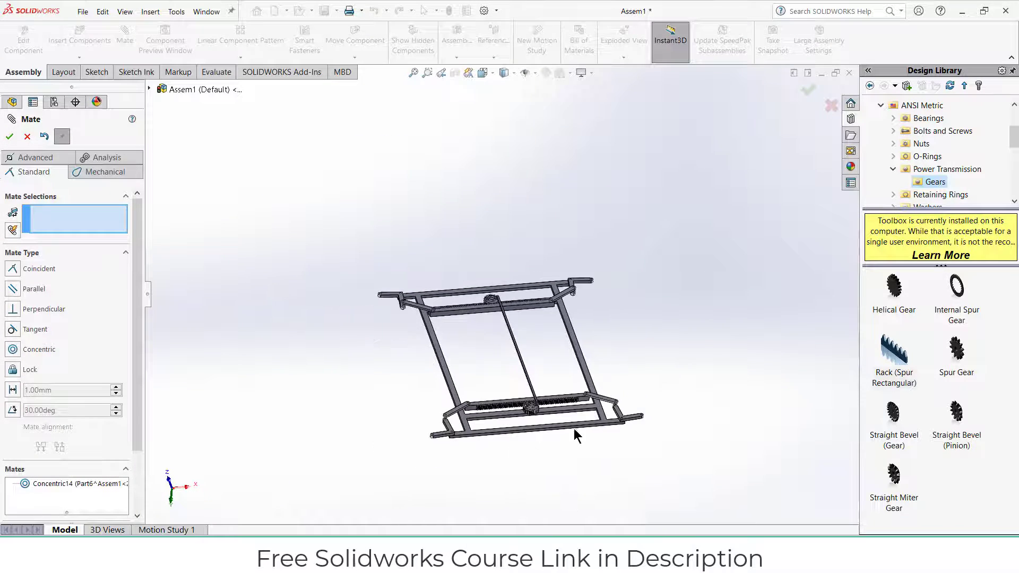
scroll(486, 307, "down", 10)
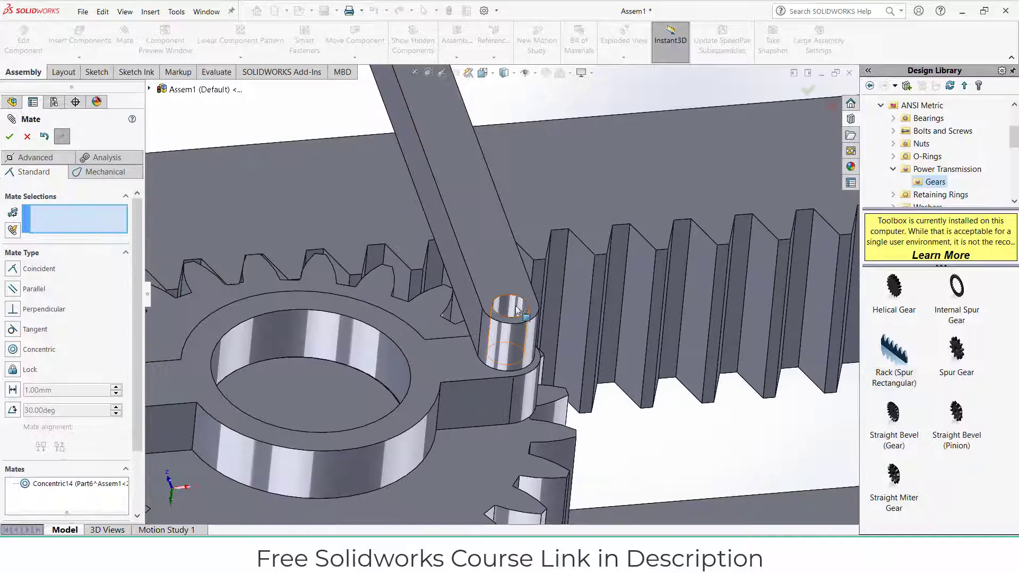
left_click(517, 311)
left_click(512, 360)
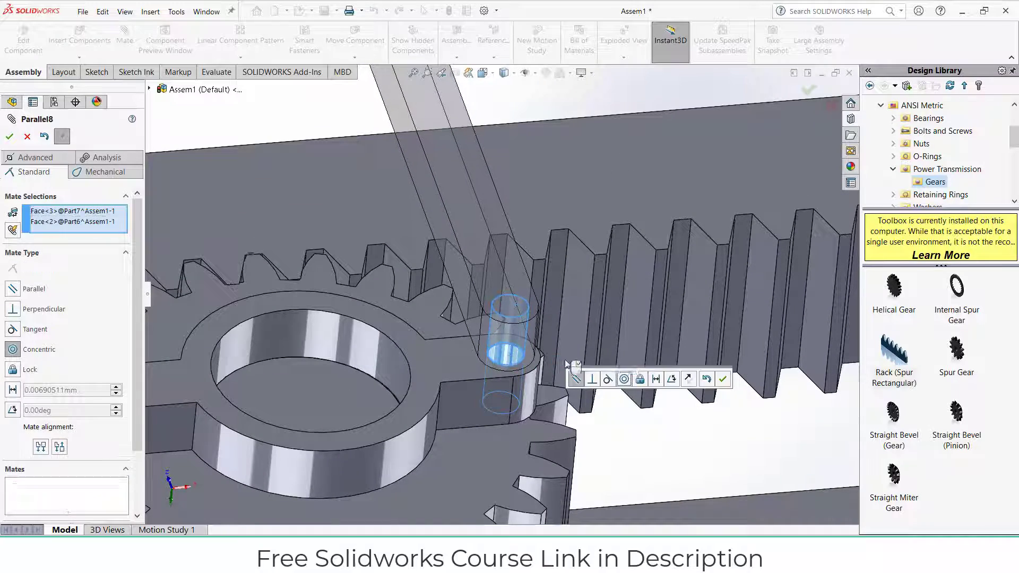
left_click(727, 377)
Add a coincident mate between the rod's underside and the top face of the original gear's ring flange
middle_click_drag(576, 310, 388, 182)
scroll(496, 266, "down", 7)
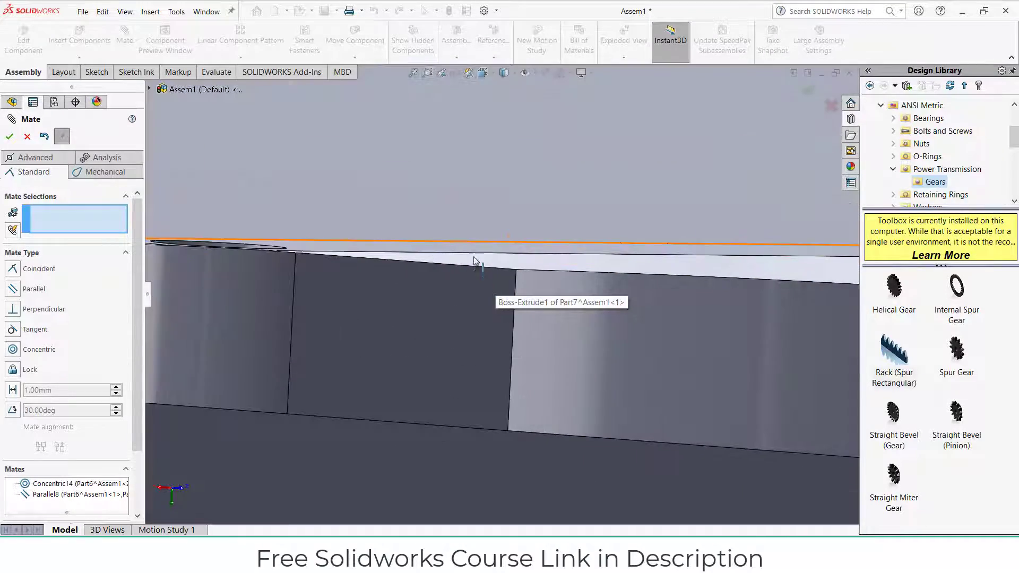
left_click(473, 251)
scroll(480, 276, "up", 4)
scroll(481, 281, "up", 8)
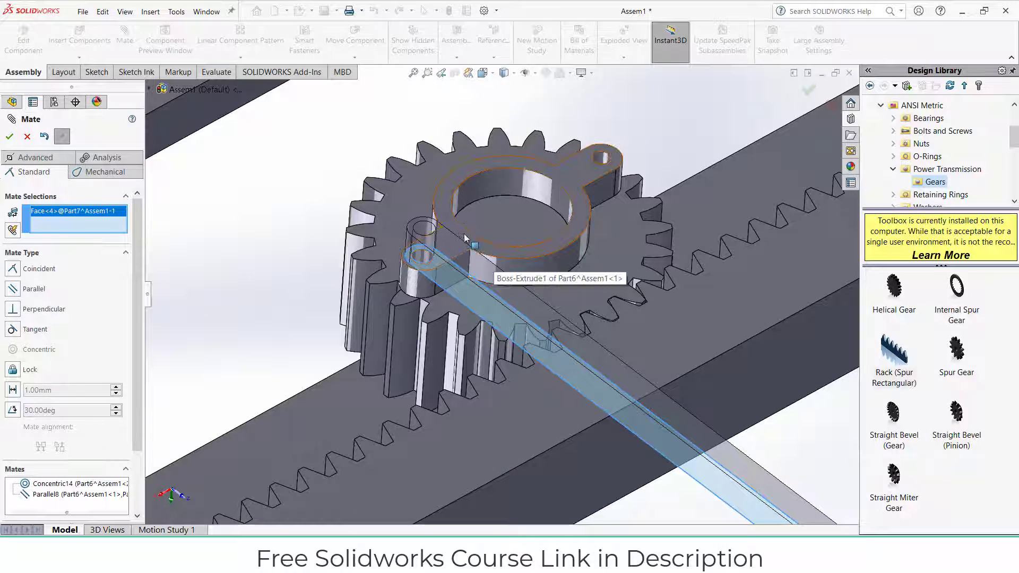
left_click(465, 238)
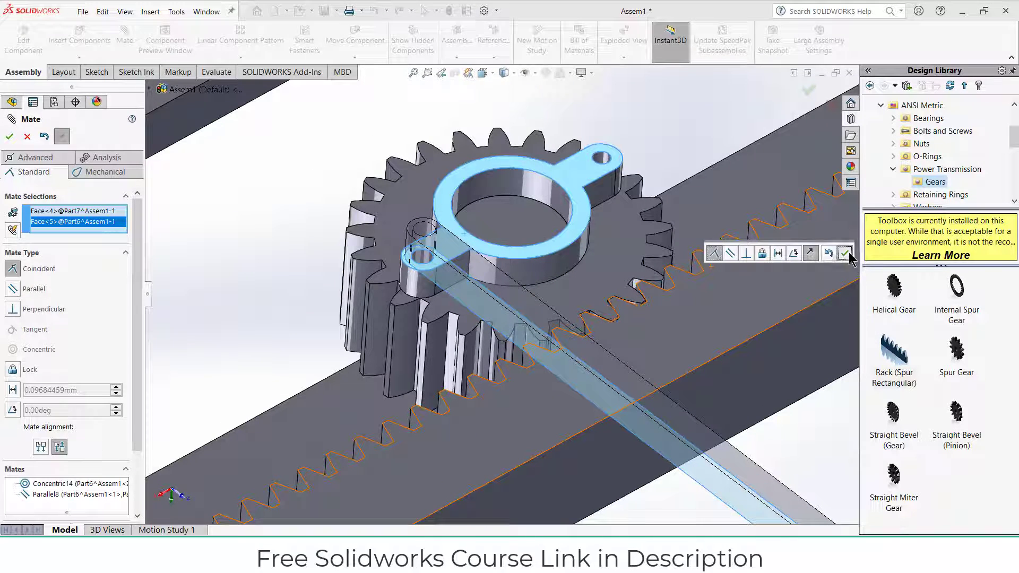
left_click(845, 254)
Mate the underside of the original gear's ring flange coincident with the gear's top face
left_click_drag(553, 265, 552, 168)
middle_click_drag(552, 195, 478, 127)
scroll(511, 155, "down", 3)
left_click(515, 156)
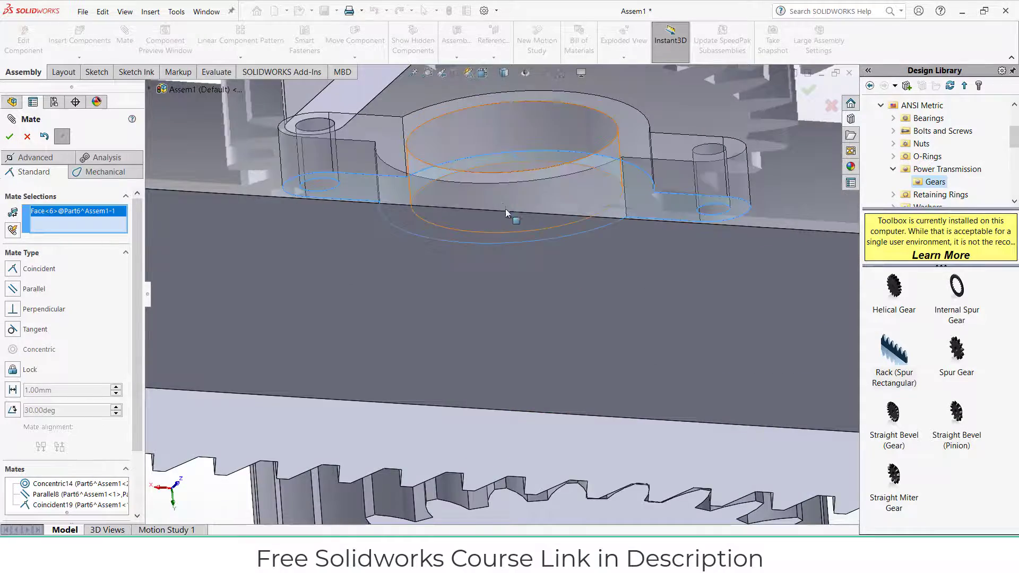
middle_click_drag(505, 209, 393, 353)
left_click(365, 340)
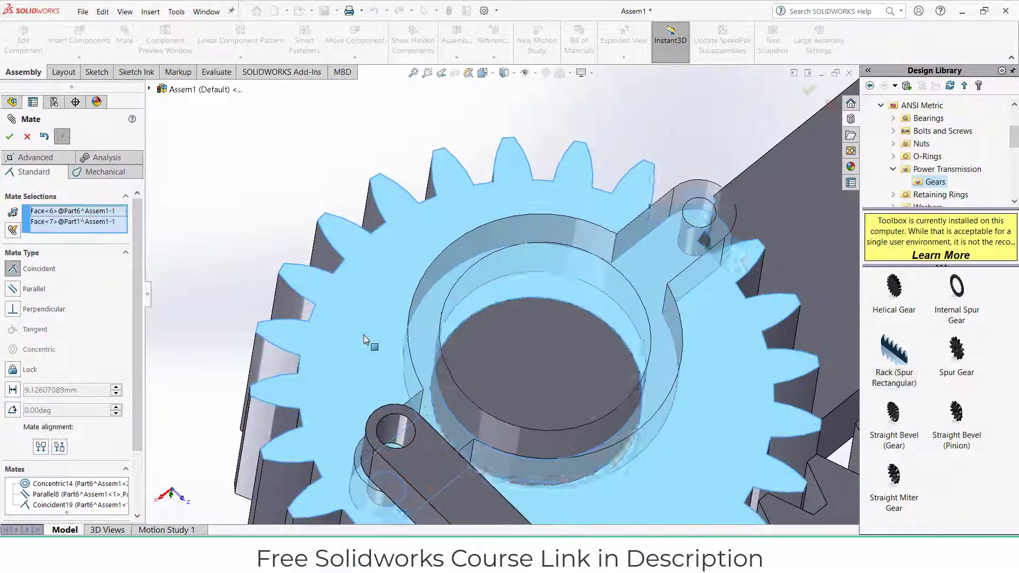
left_click(375, 354)
Finish mating and try to slide the mirrored rack to test the linkage
scroll(486, 361, "up", 10)
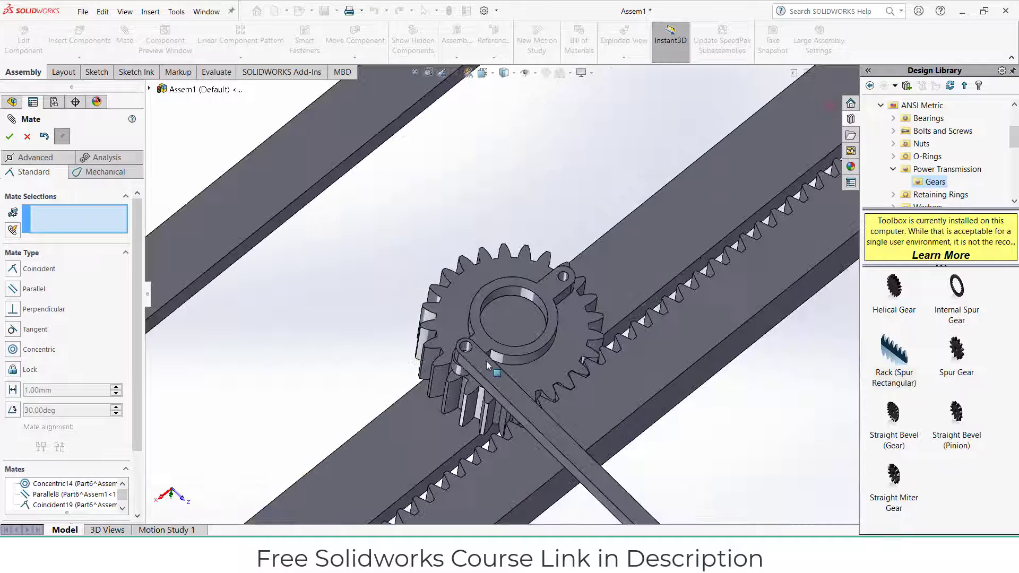
scroll(696, 436, "down", 4)
scroll(590, 371, "down", 2)
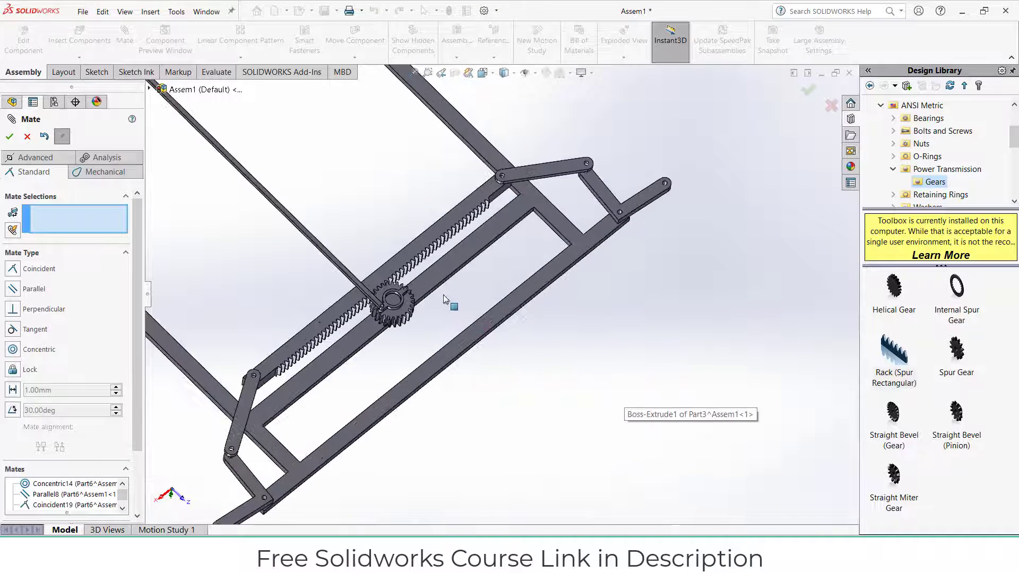
scroll(441, 293, "up", 5)
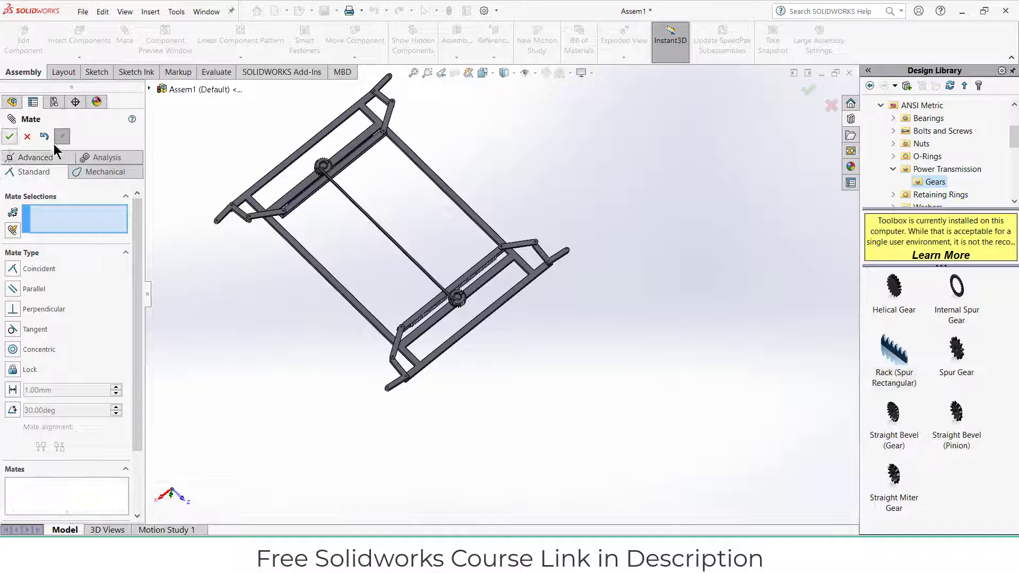
key("Escape")
scroll(390, 287, "down", 3)
left_click(457, 321)
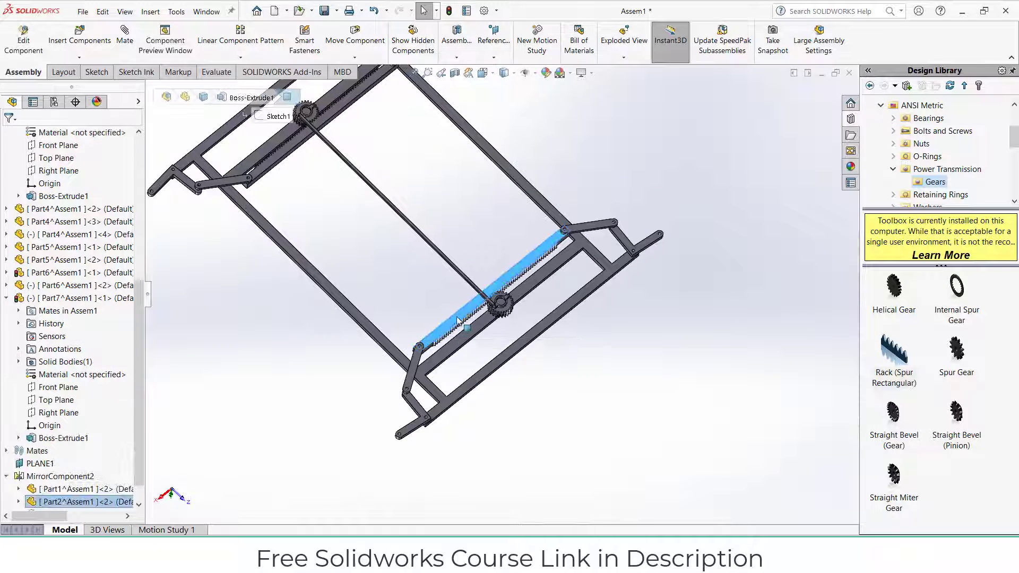
left_click_drag(457, 321, 467, 312)
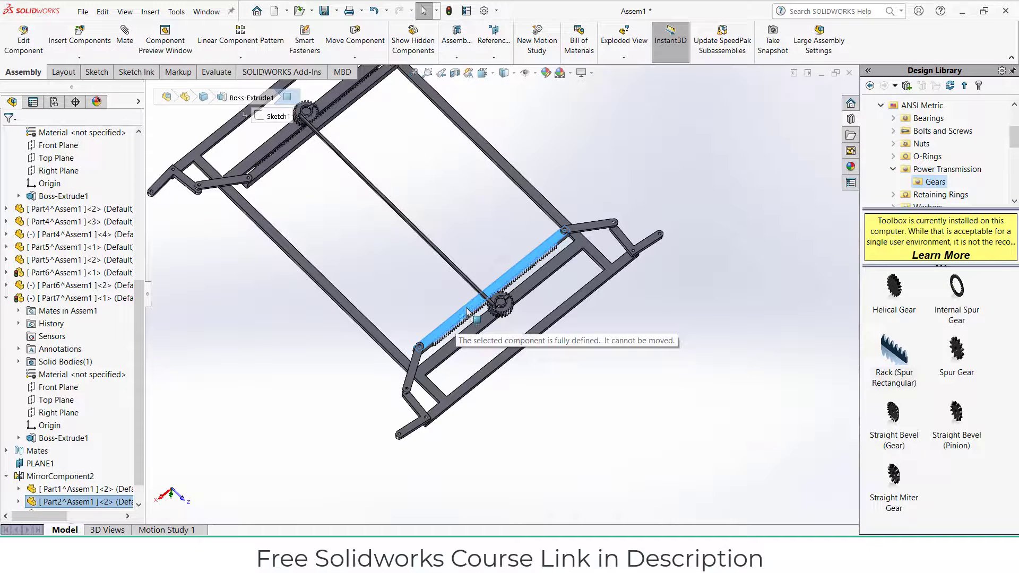
left_click(397, 276)
Rebuild the assembly with the mirrored rack selected
scroll(477, 302, "down", 3)
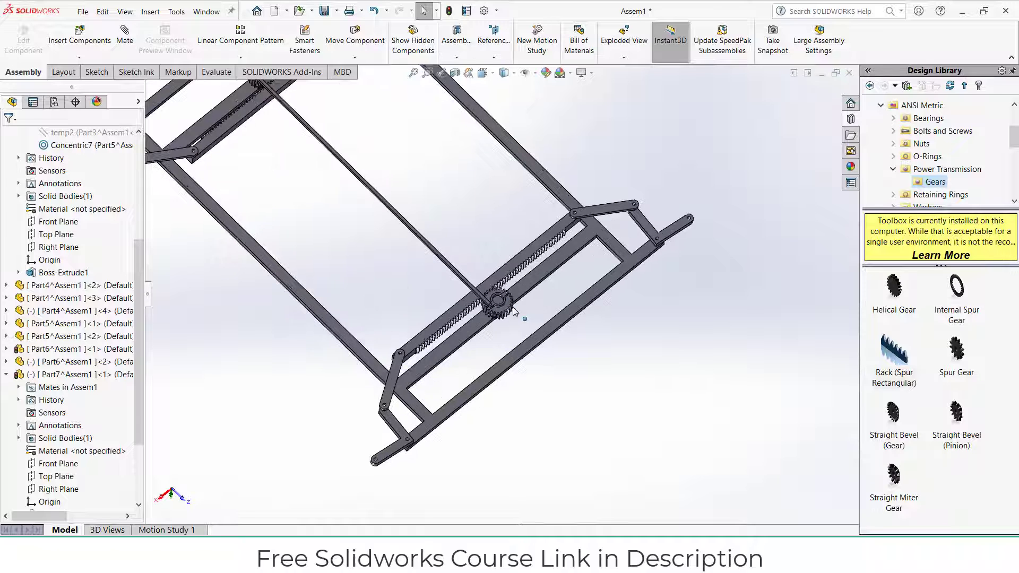
left_click(404, 346)
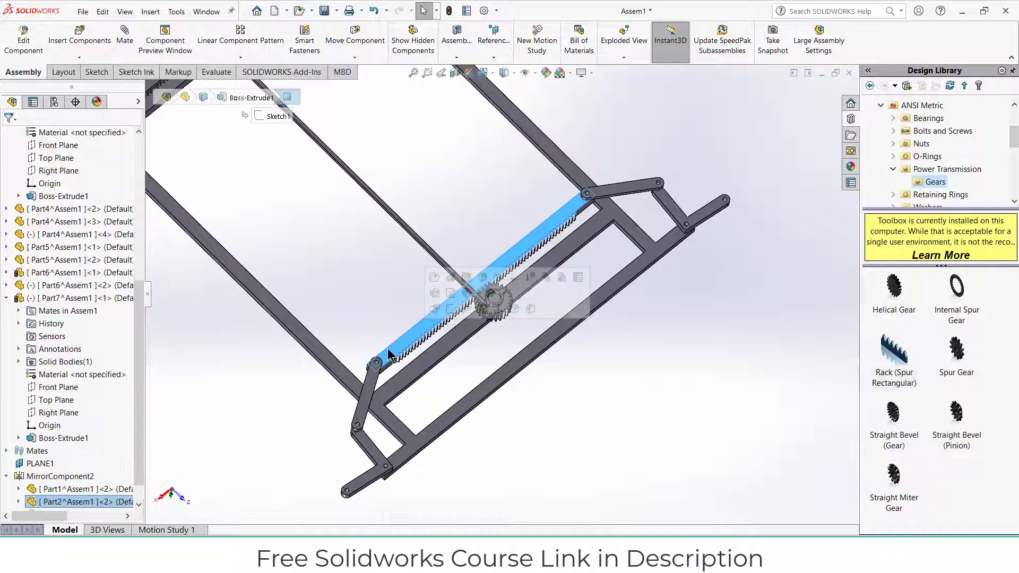
left_click(449, 11)
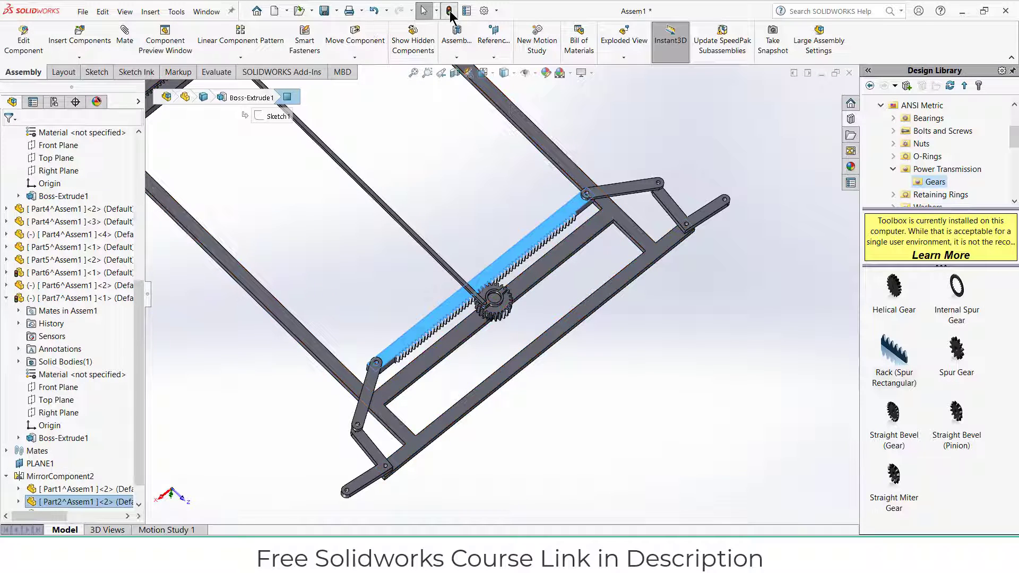
scroll(498, 301, "down", 2)
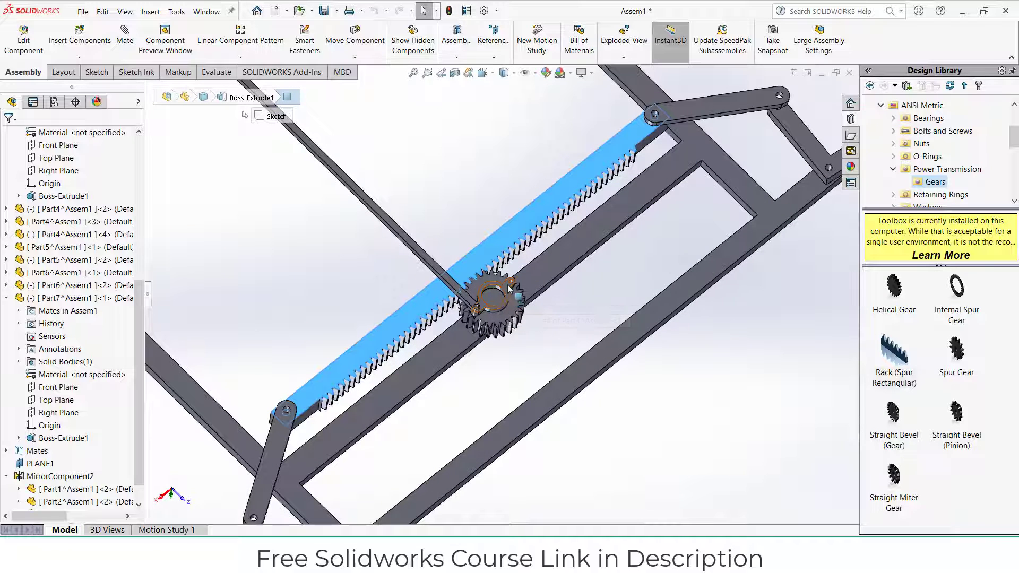
Suppress the Parallel7 mate of the mirrored gear's ring flange
left_click(509, 288)
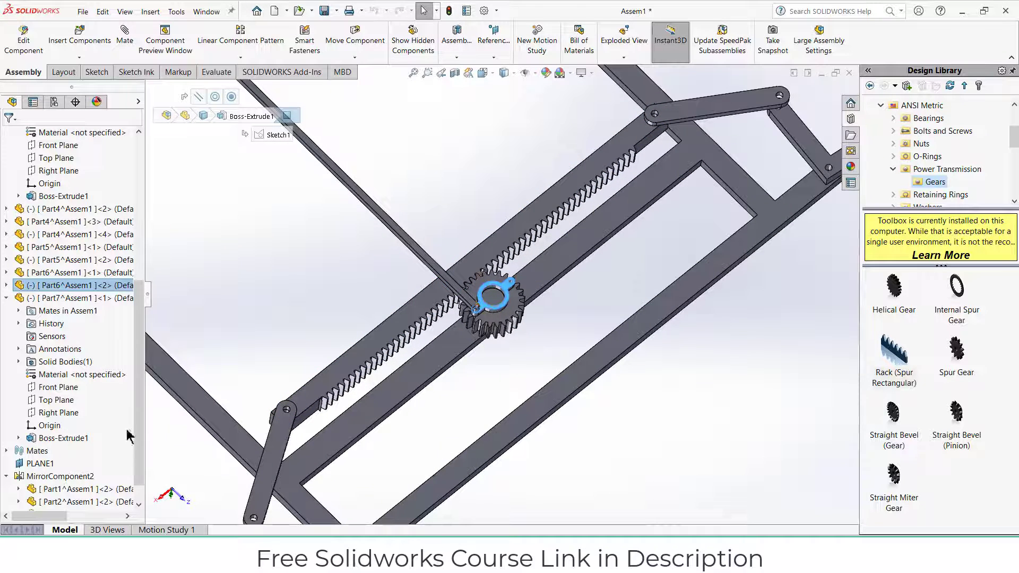
left_click(6, 285)
left_click(19, 298)
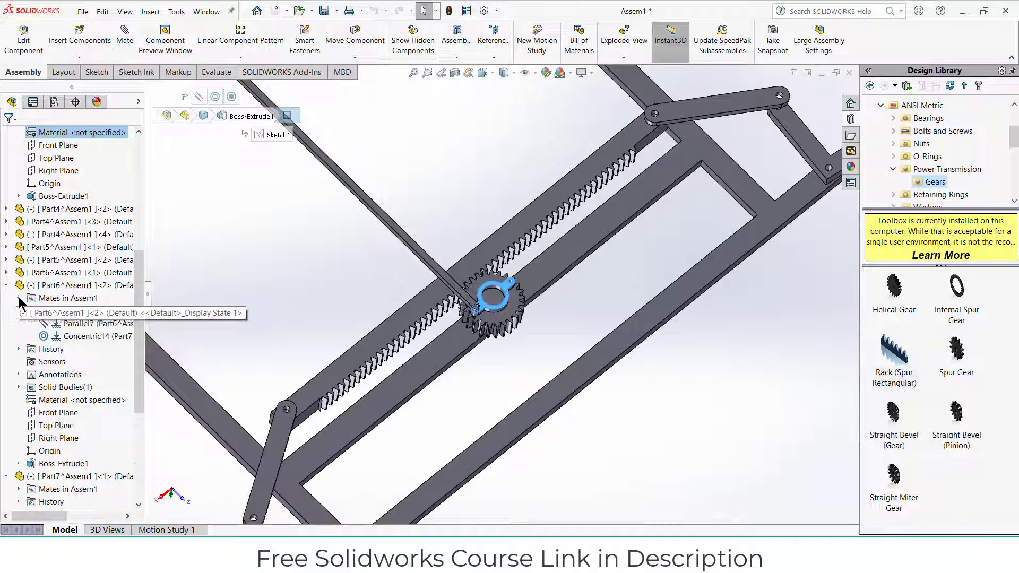
right_click(77, 324)
left_click(102, 291)
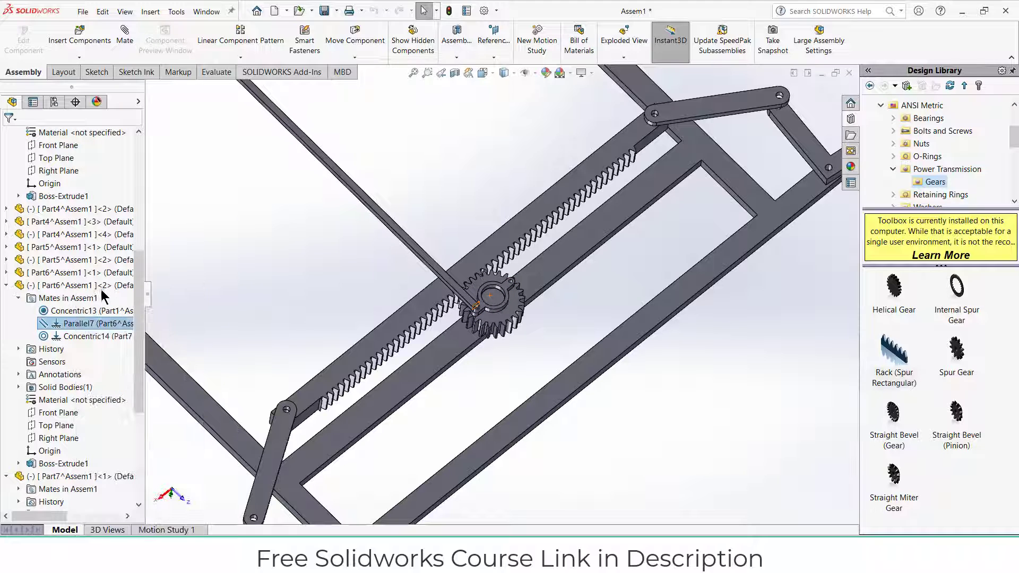
Slide the mirrored rack back and forth and examine how the rod, gears and steering arms follow at both ends
mouse_move(352, 357)
left_mouse_down()
mouse_move(335, 368)
mouse_move(365, 346)
mouse_move(333, 360)
left_mouse_up()
scroll(371, 328, "down", 5)
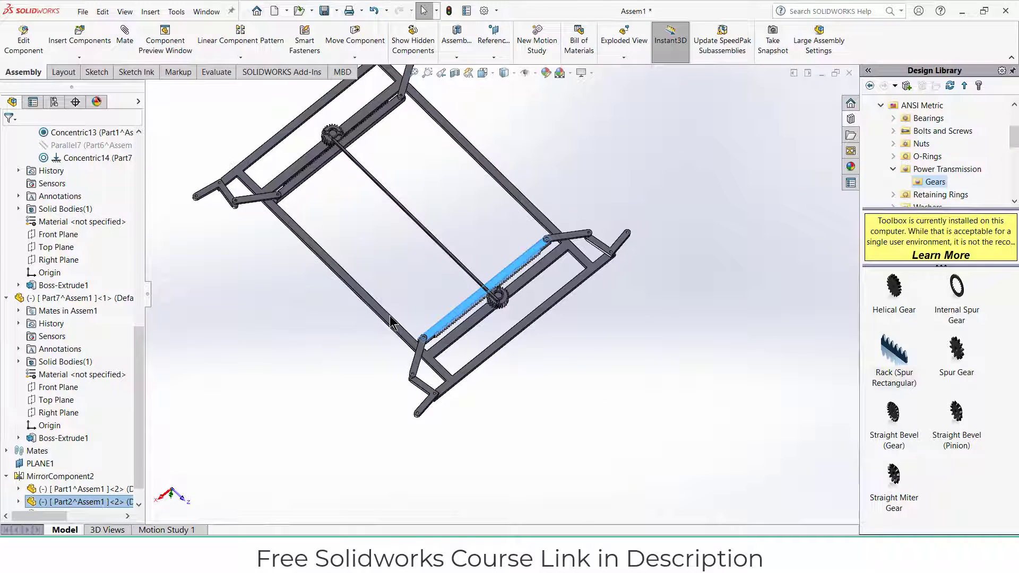
left_click_drag(452, 321, 464, 314)
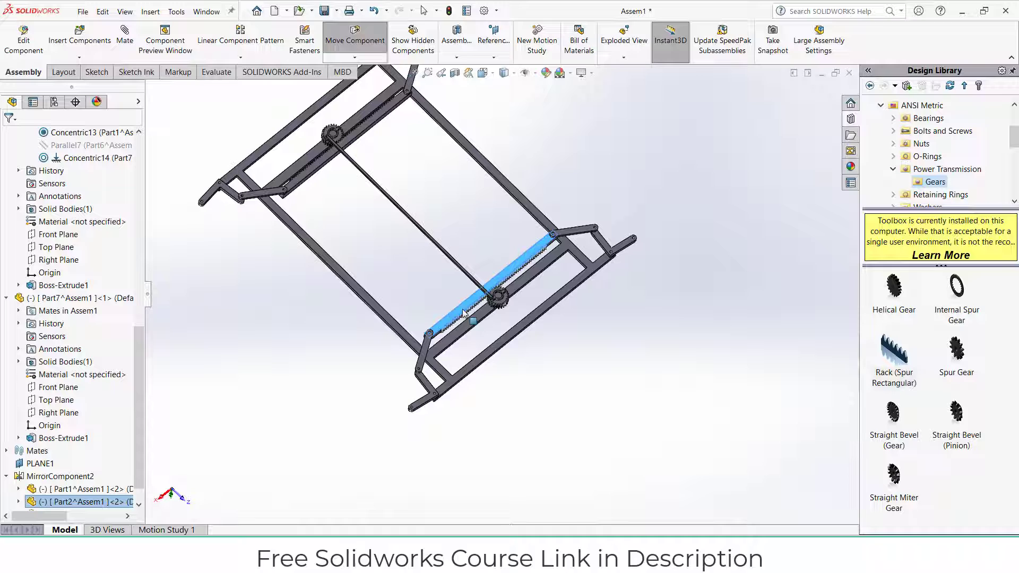
left_click(391, 250)
scroll(345, 142, "down", 5)
scroll(382, 154, "down", 3)
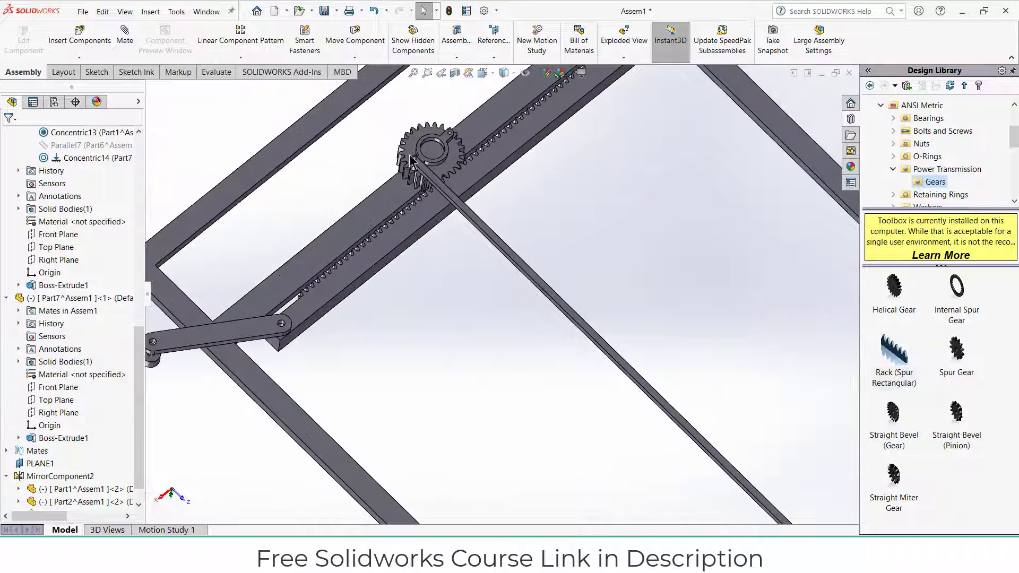
scroll(478, 221, "up", 8)
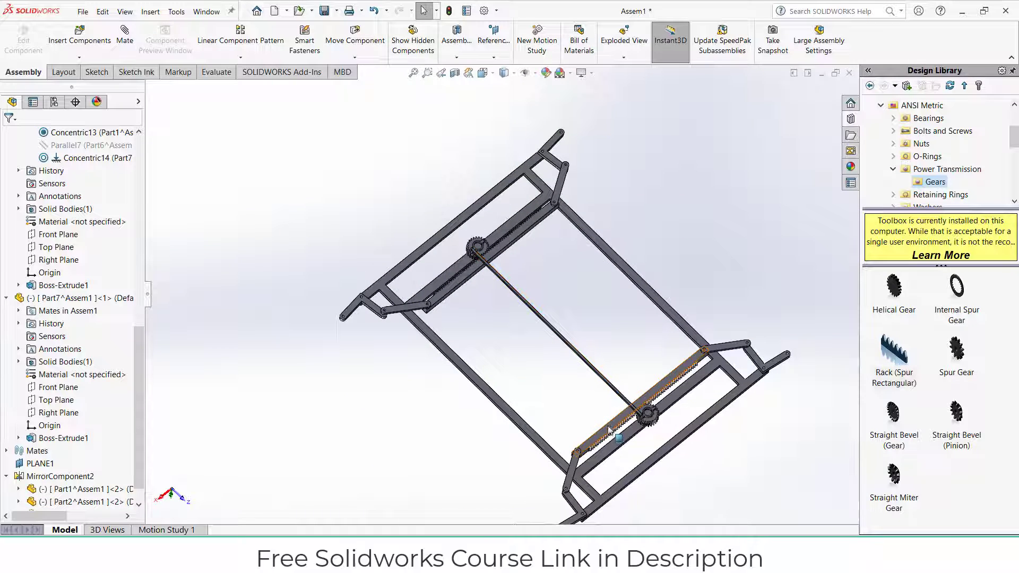
left_click(619, 421)
left_click_drag(618, 420, 626, 413)
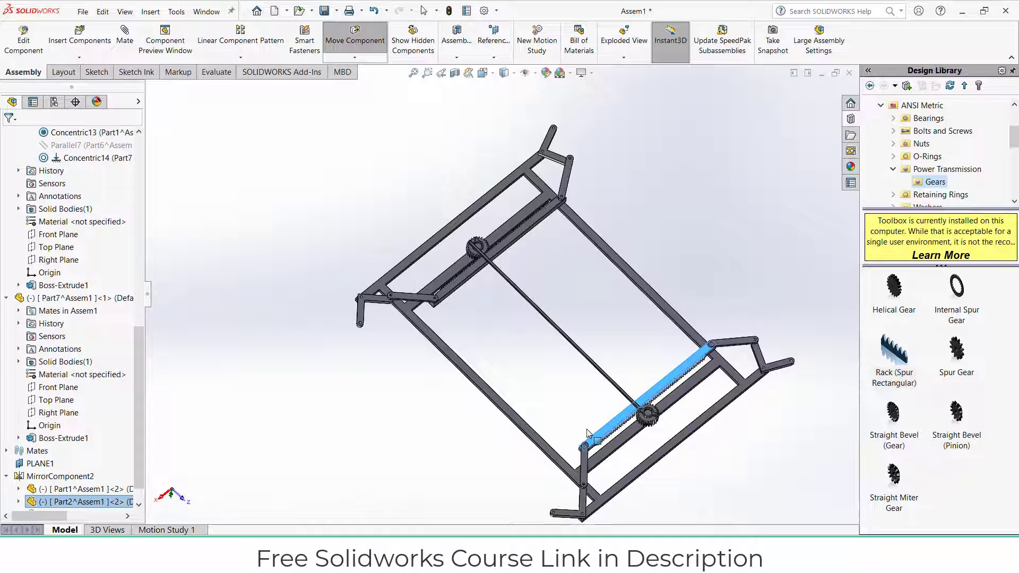
left_click_drag(588, 434, 587, 441)
Dissolve the MirrorComponent2 feature into independent components
scroll(81, 439, "down", 2)
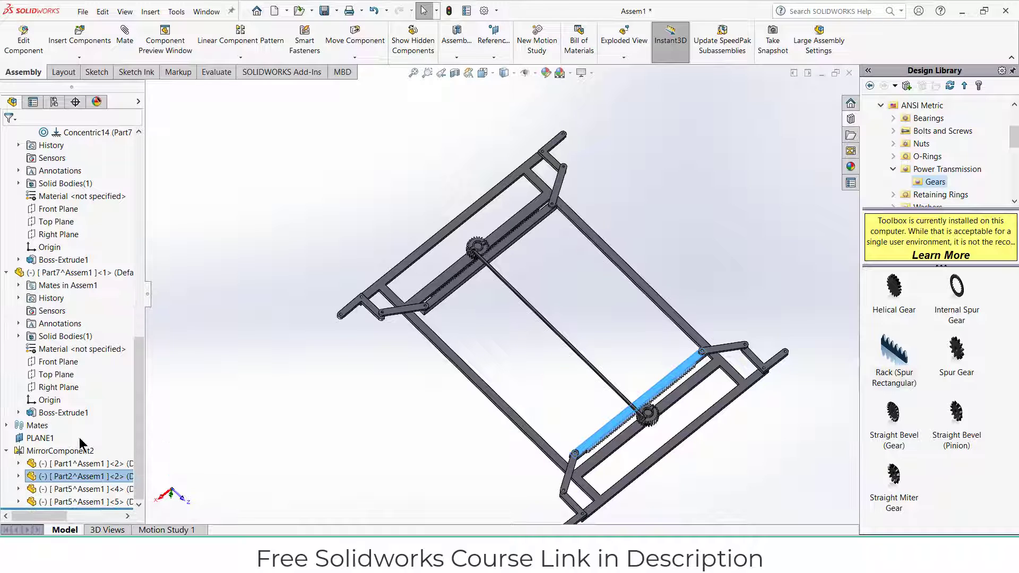
right_click(56, 451)
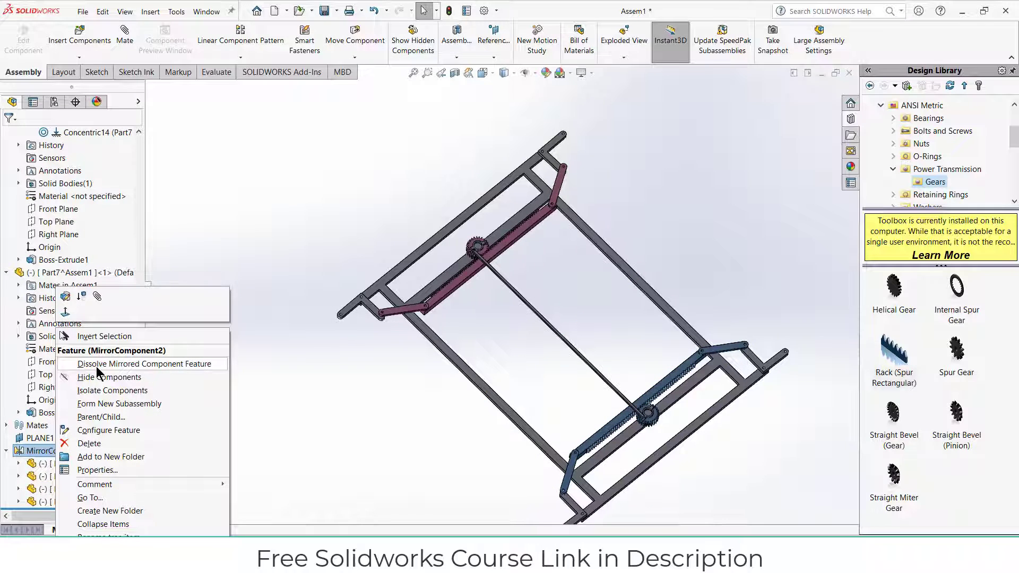
left_click(97, 367)
left_click(537, 292)
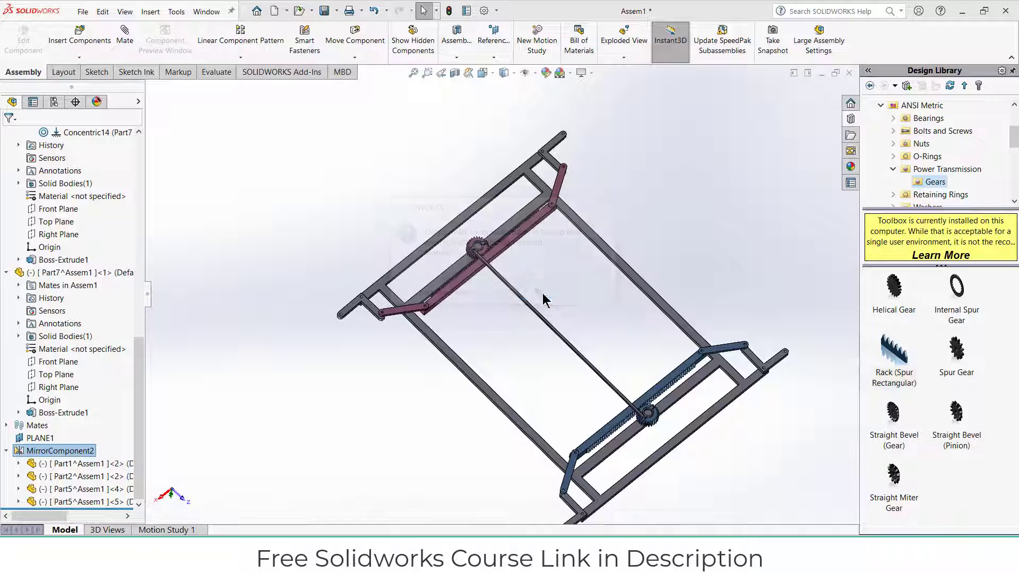
Slide the rack beside the original gear to test the linkage at that end
scroll(494, 265, "down", 3)
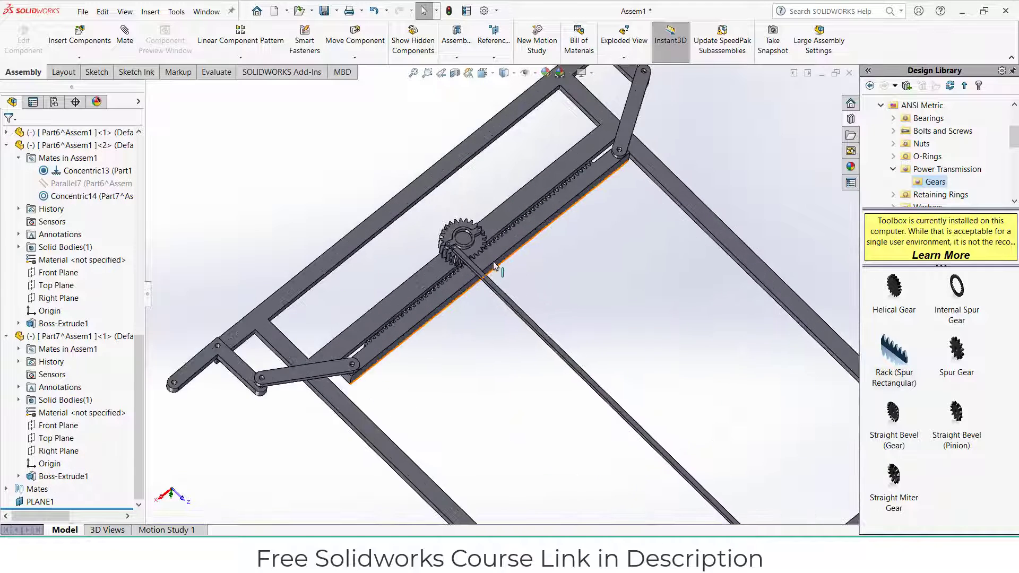
scroll(493, 264, "down", 2)
left_click_drag(486, 265, 493, 260)
left_click(568, 291)
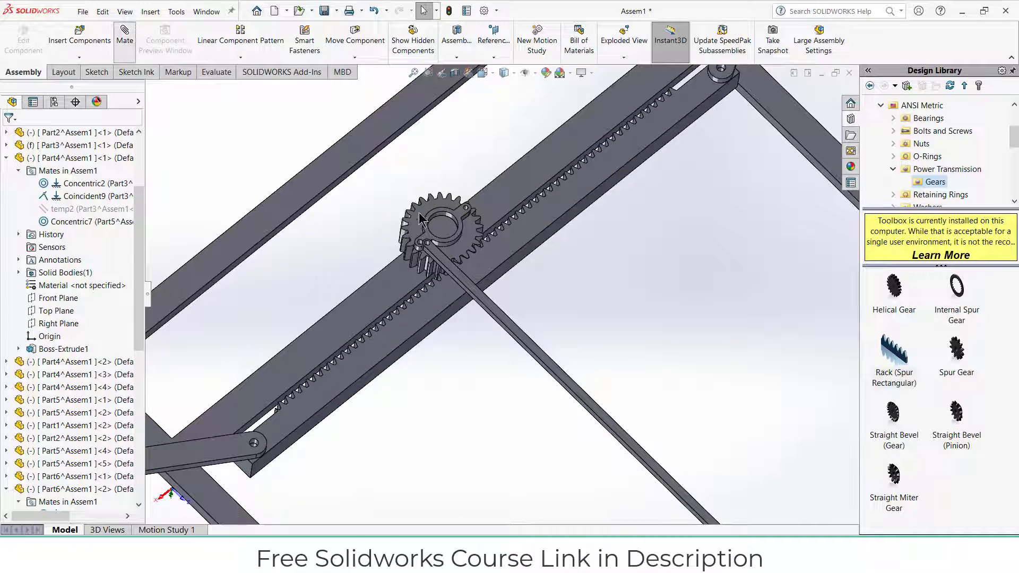
Mate the rod's end hole concentric with the ear hole of the original gear's ring flange
scroll(419, 218, "down", 5)
left_click(499, 395)
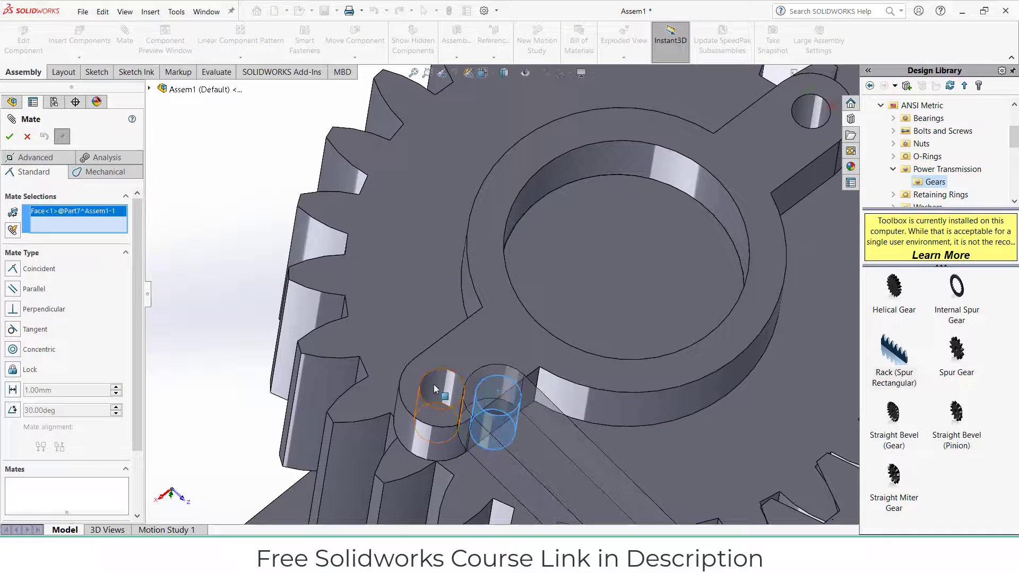
left_click(442, 386)
left_click(670, 408)
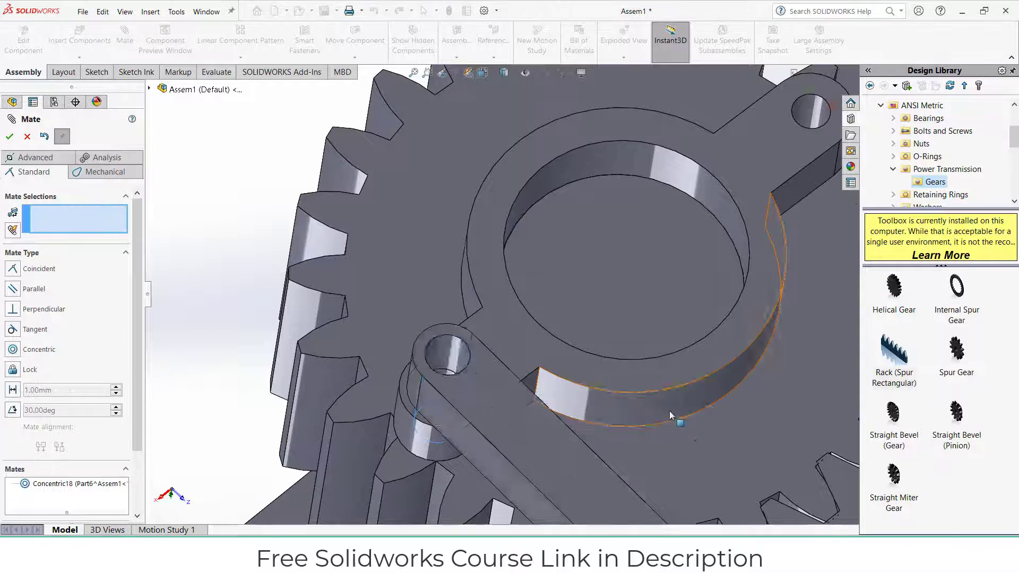
Slide the rack at the newly connected end to examine how its gear and steering arms follow
scroll(669, 414, "up", 10)
scroll(654, 430, "down", 5)
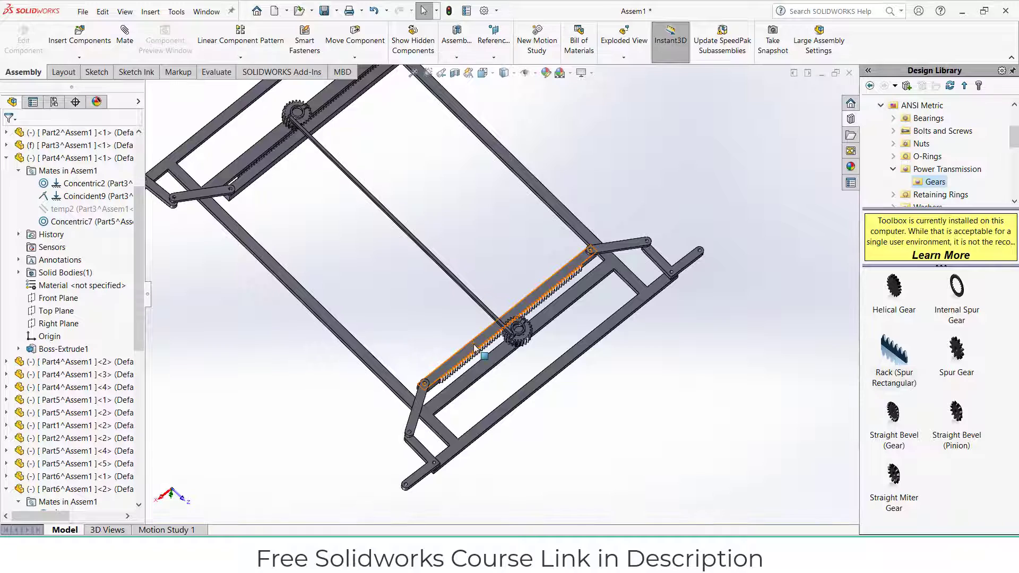
left_click_drag(477, 342, 485, 330)
left_click(526, 363)
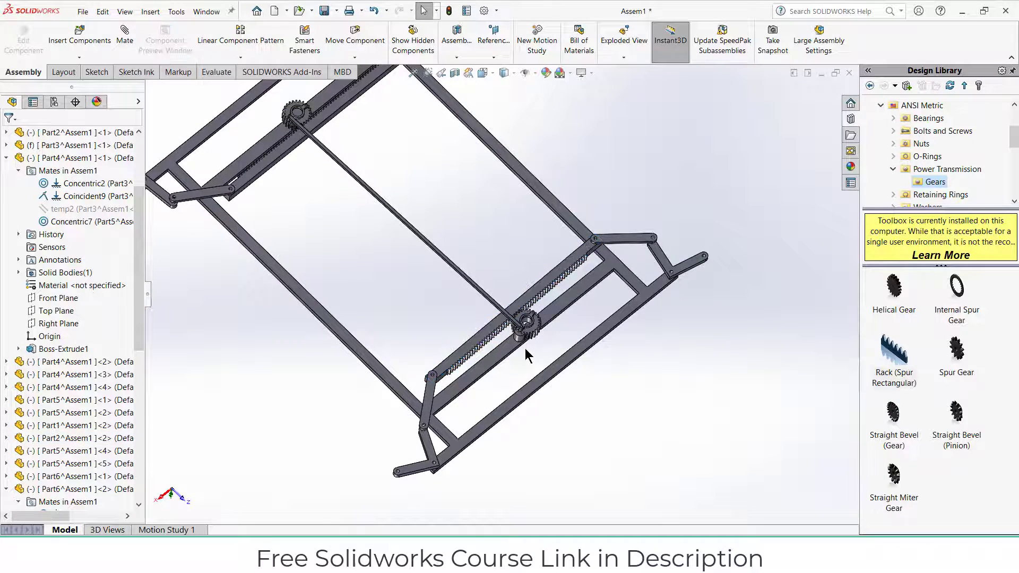
Mate the gear's central bore concentric with the frame's cylindrical boss at the same end
scroll(525, 348, "down", 8)
left_click(468, 283)
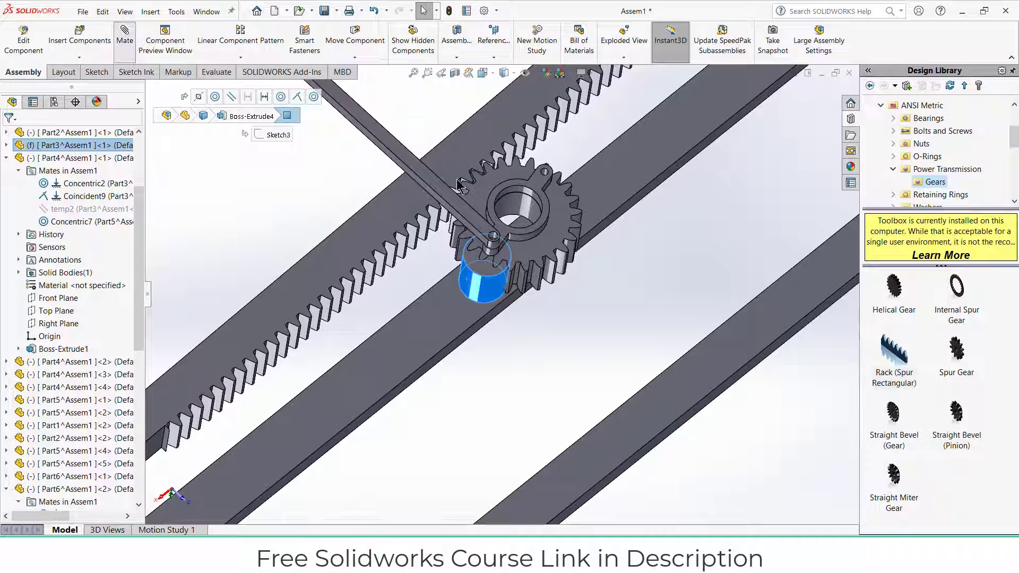
left_click(528, 211)
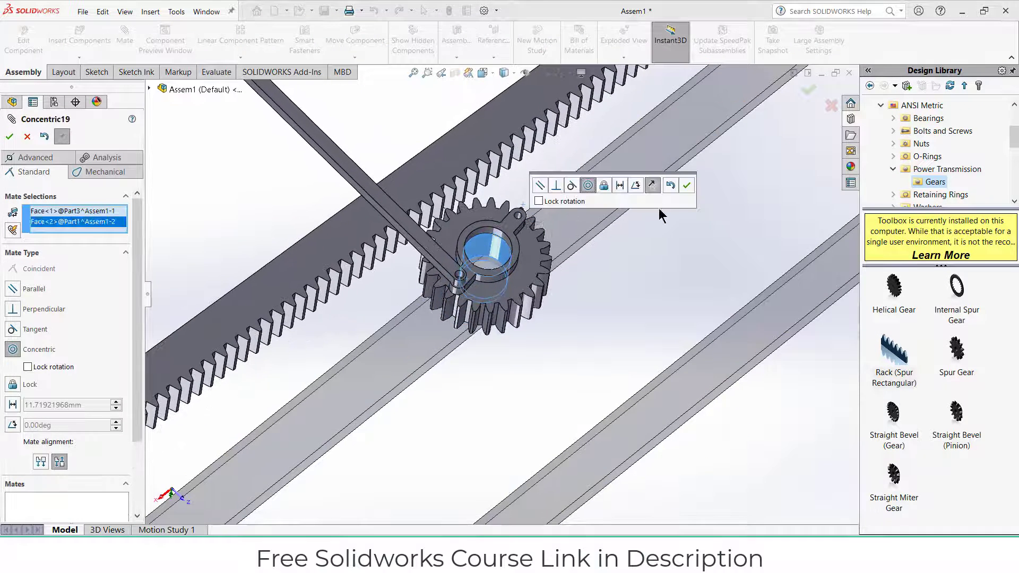
left_click(687, 184)
scroll(591, 257, "up", 10)
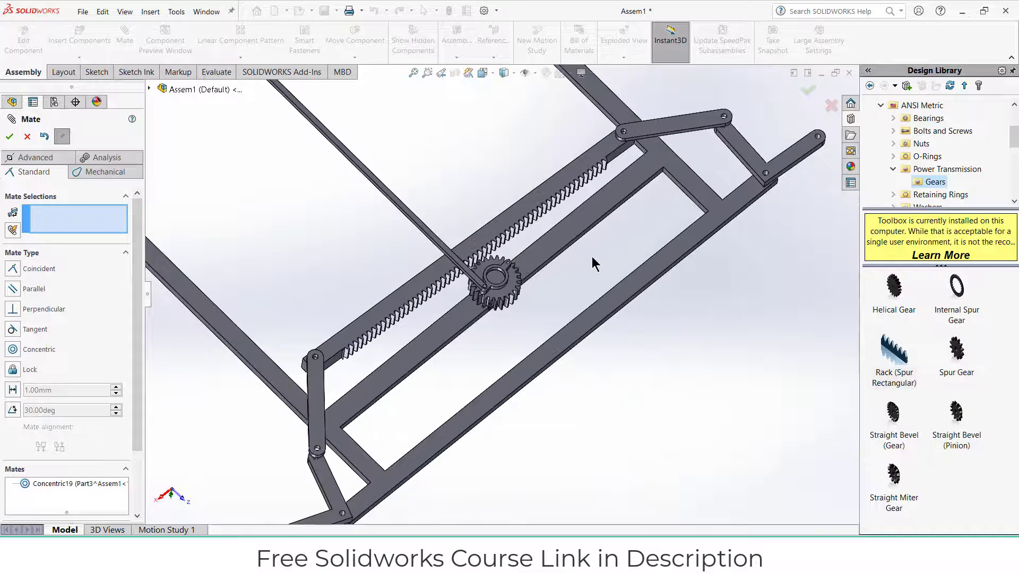
Add a distance mate of 19.19479068 mm between that rack's flat toothed-side face and the side face of the neighbouring frame crossbar
scroll(591, 256, "up", 3)
scroll(515, 203, "down", 3)
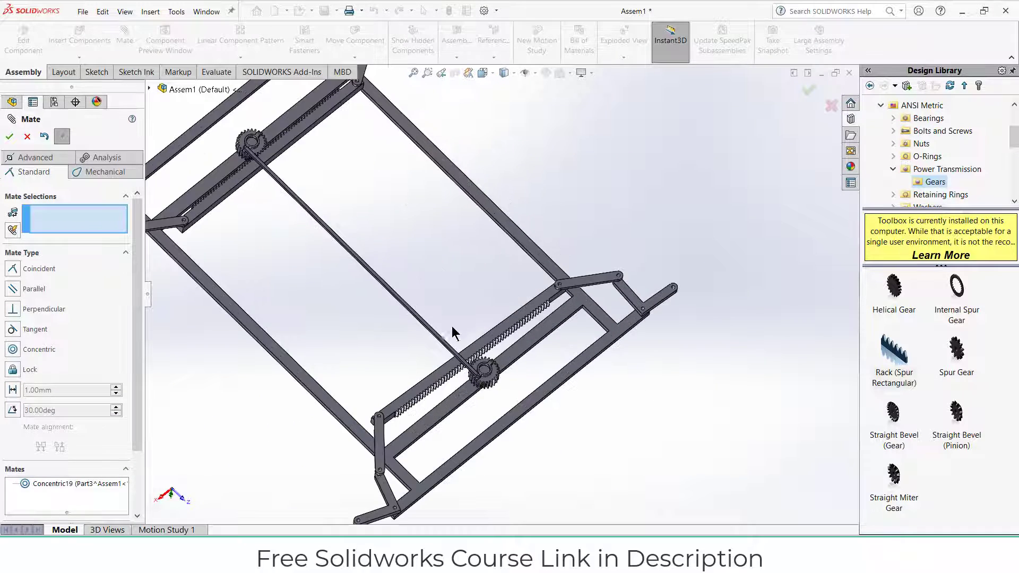
scroll(531, 329, "down", 6)
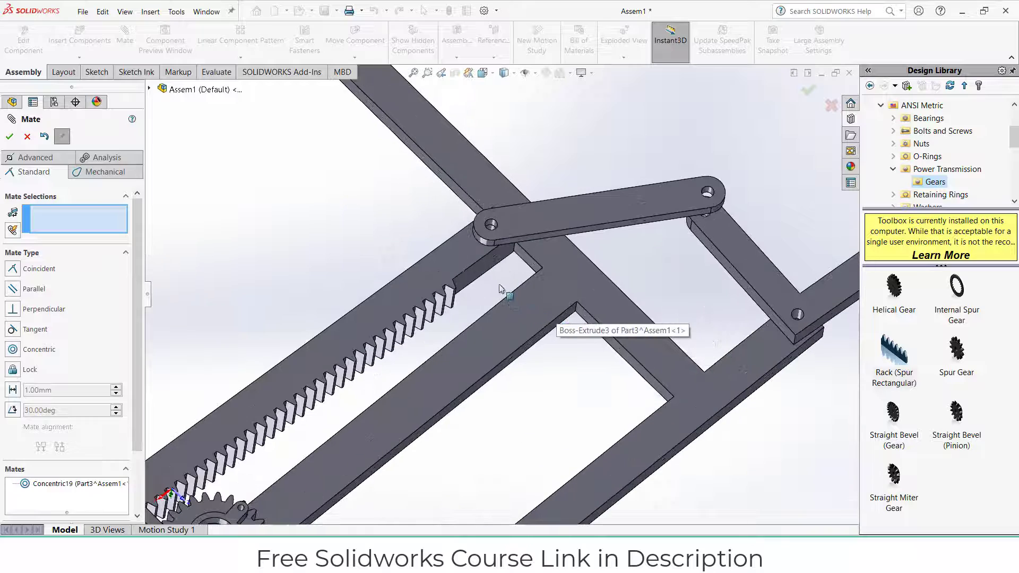
left_click(483, 270)
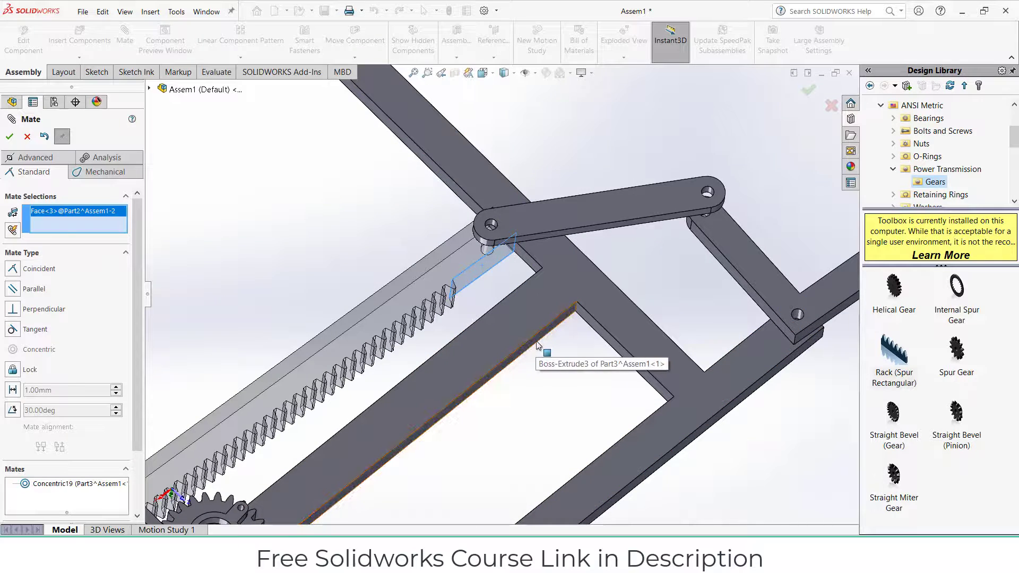
left_click(537, 344)
left_click(569, 361)
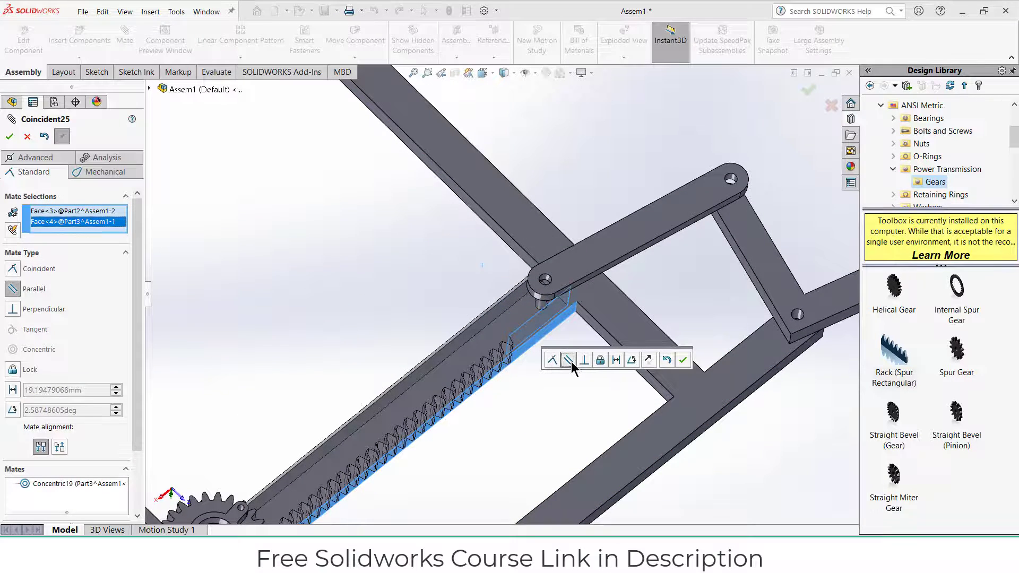
left_click(616, 360)
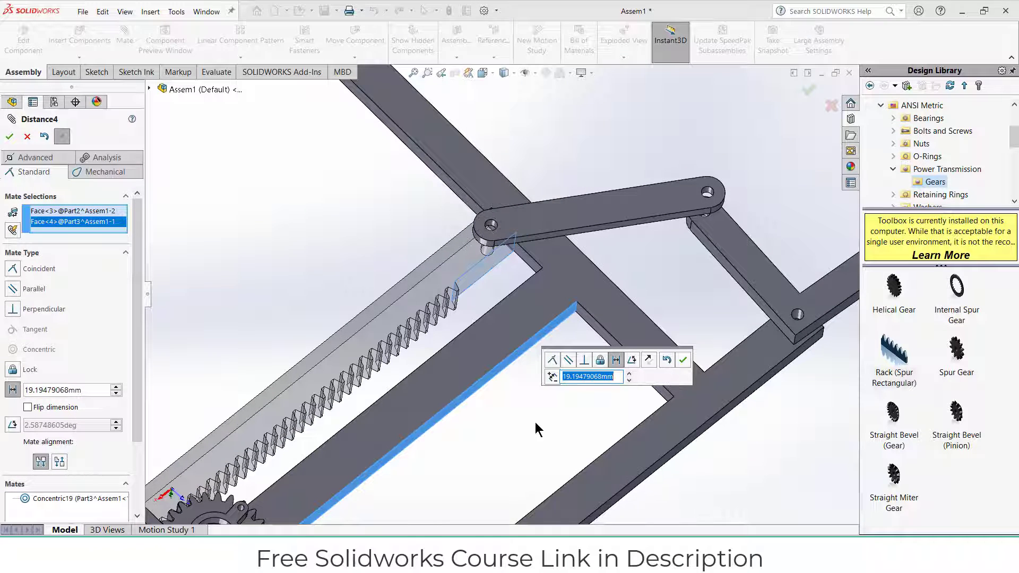
left_click(684, 359)
scroll(598, 370, "up", 4)
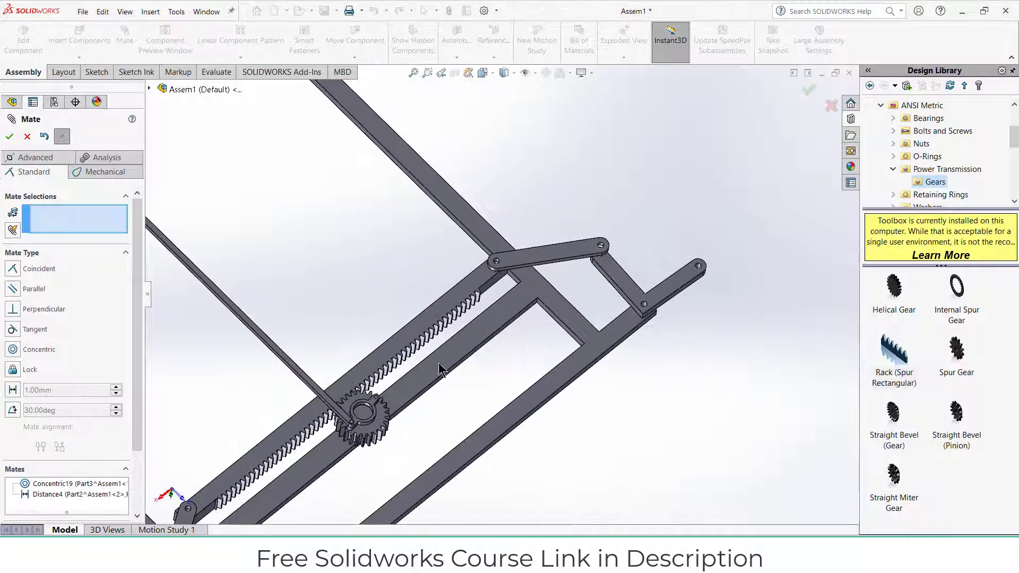
scroll(397, 358, "up", 5)
left_click(9, 137)
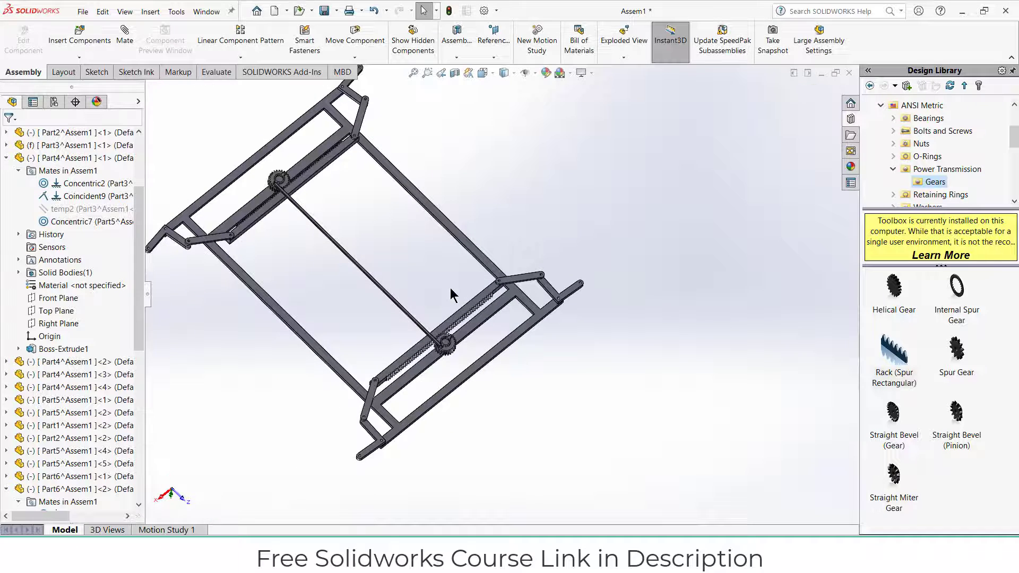
Slide the racks at both ends and examine how the rod transfers motion between the two steering linkages
scroll(453, 322, "down", 4)
left_click_drag(465, 342, 431, 325)
scroll(430, 324, "up", 3)
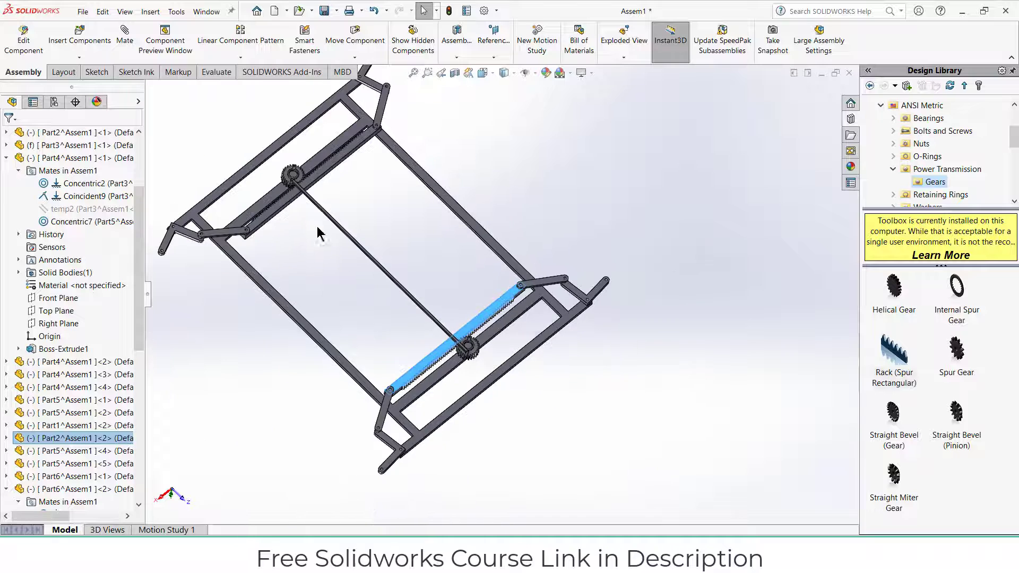
mouse_move(277, 211)
left_mouse_down()
mouse_move(263, 224)
mouse_move(290, 218)
mouse_move(281, 229)
left_mouse_up()
key("Escape")
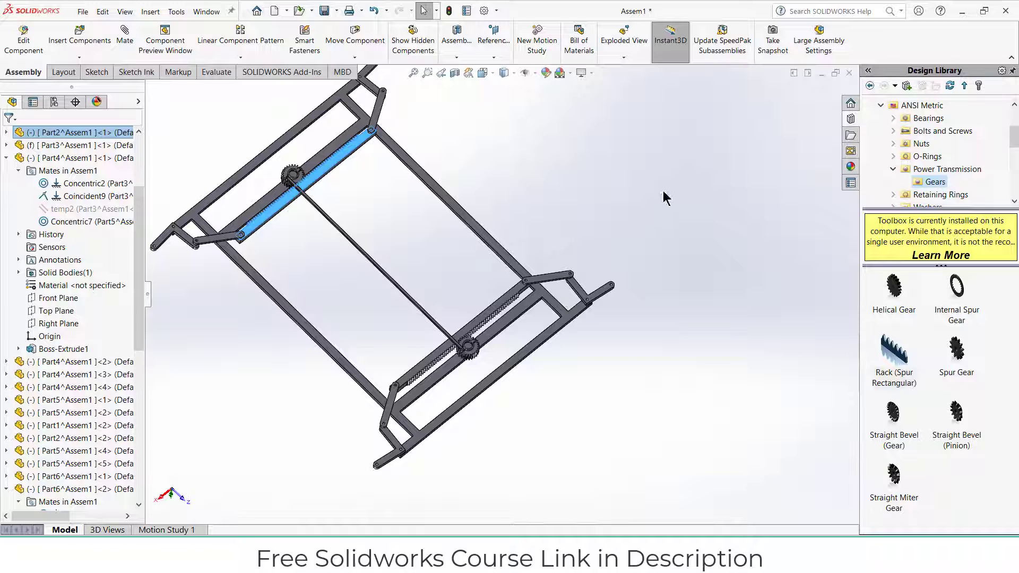
Collapse the expanded Part4, Part6 and Part7 components in the assembly's feature tree
scroll(614, 298, "down", 2)
left_click(638, 333)
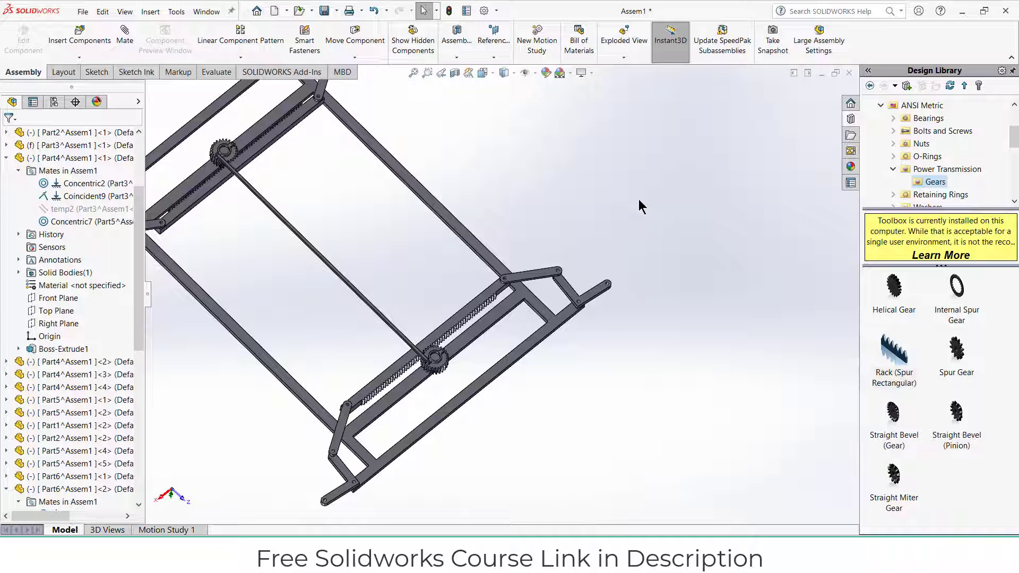
key("z")
scroll(11, 211, "up", 3)
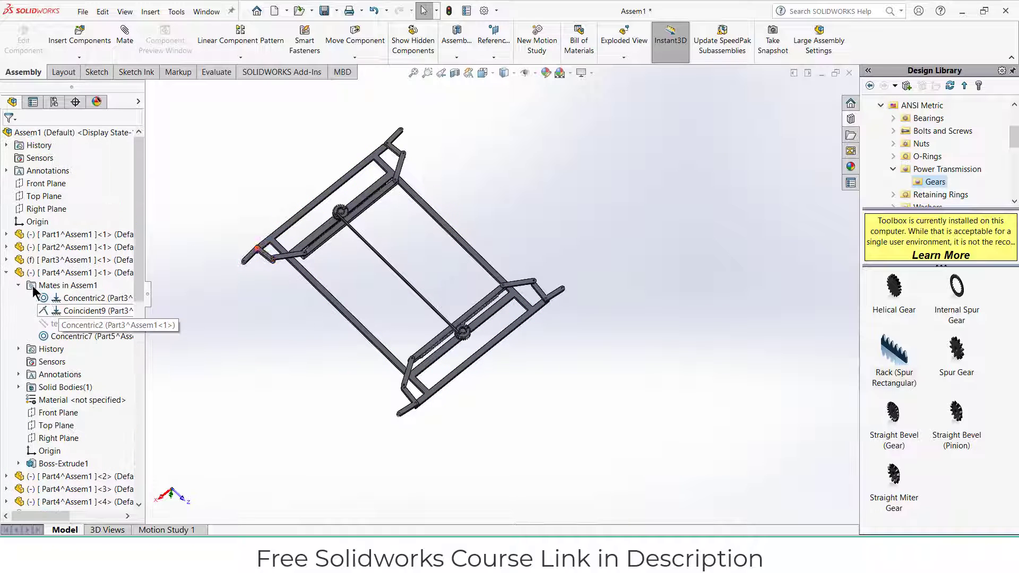
left_click(7, 274)
left_click(6, 413)
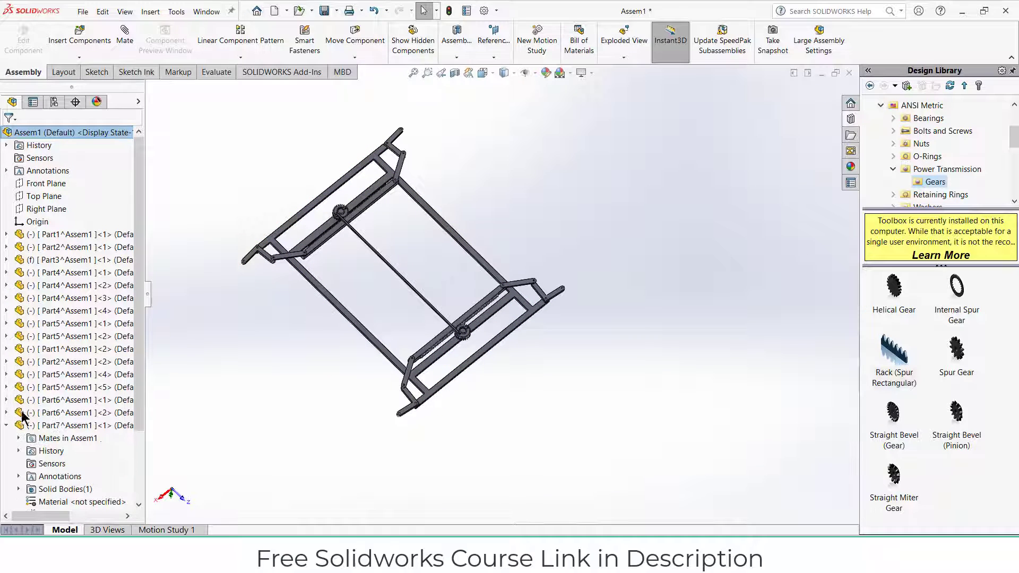
left_click(5, 426)
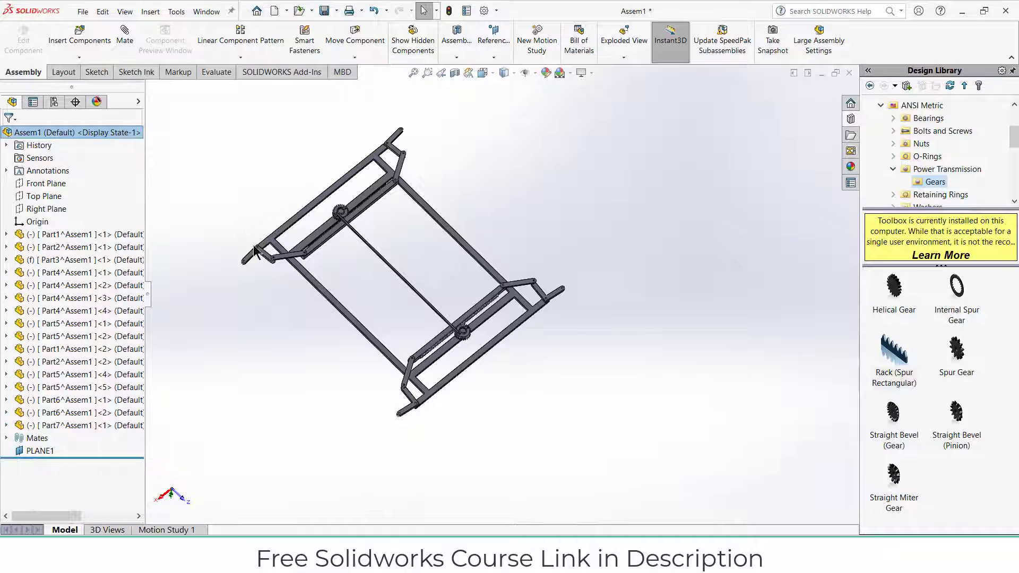
Insert a new part into the assembly and open its first sketch in top view at a frame corner
left_click(82, 58)
left_click(81, 84)
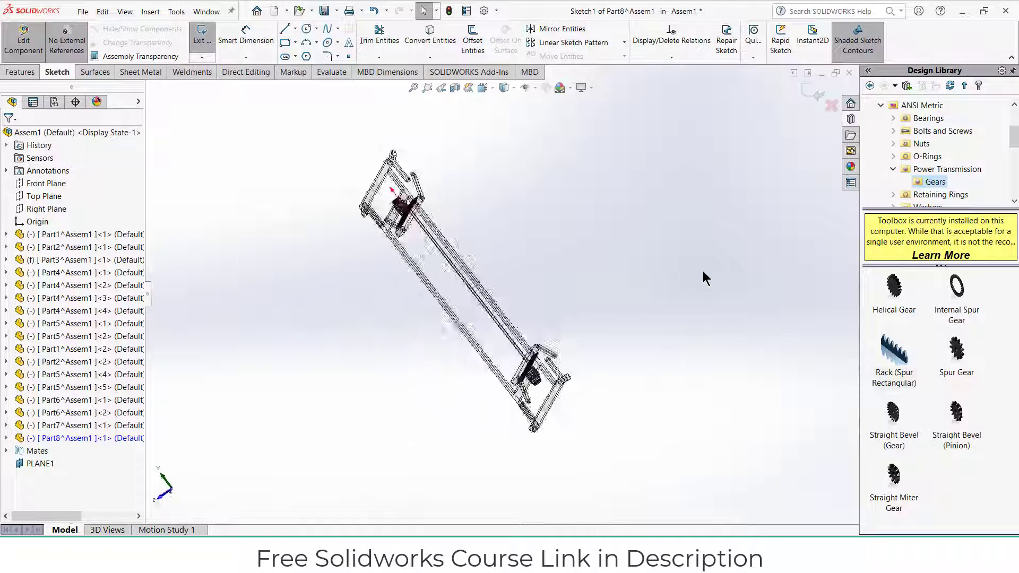
scroll(612, 176, "down", 10)
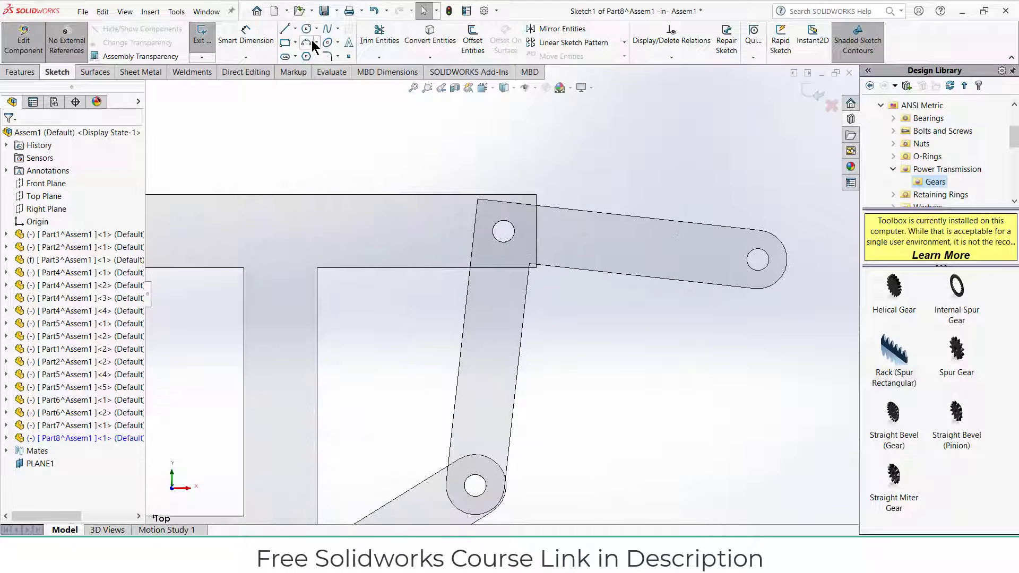
Sketch a narrow upright corner rectangle about 53 mm tall, starting on the end edge of the frame beside the steering arm's pivot hole
left_click(285, 42)
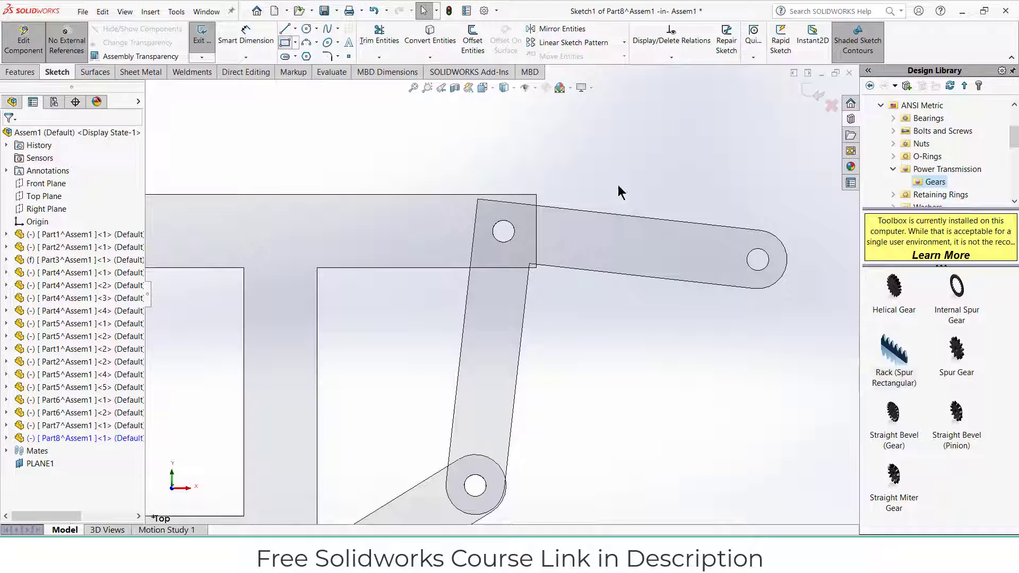
left_click(536, 232)
scroll(576, 175, "up", 3)
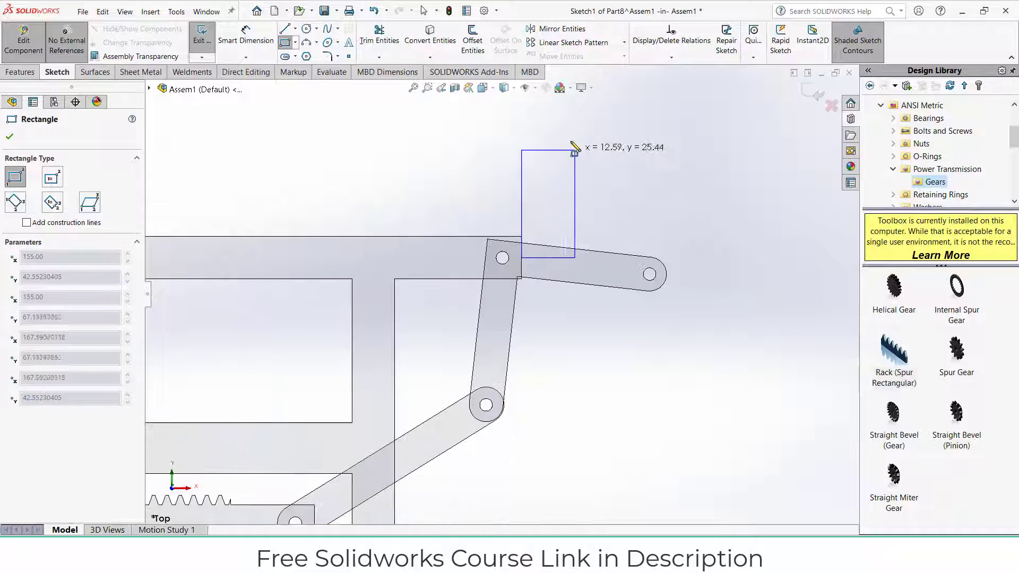
left_click(568, 95)
scroll(584, 120, "up", 3)
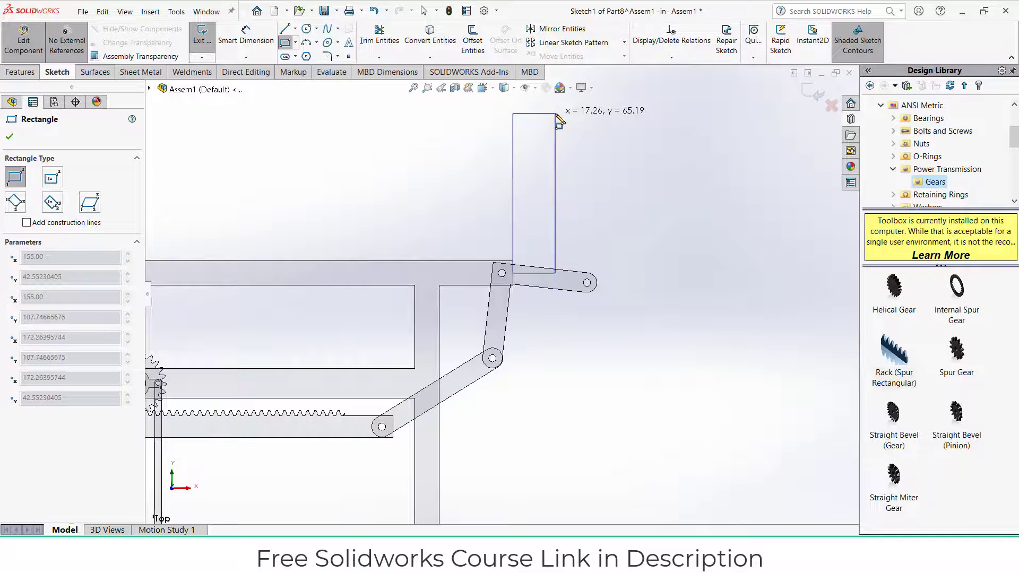
left_click(550, 142)
scroll(509, 279, "down", 3)
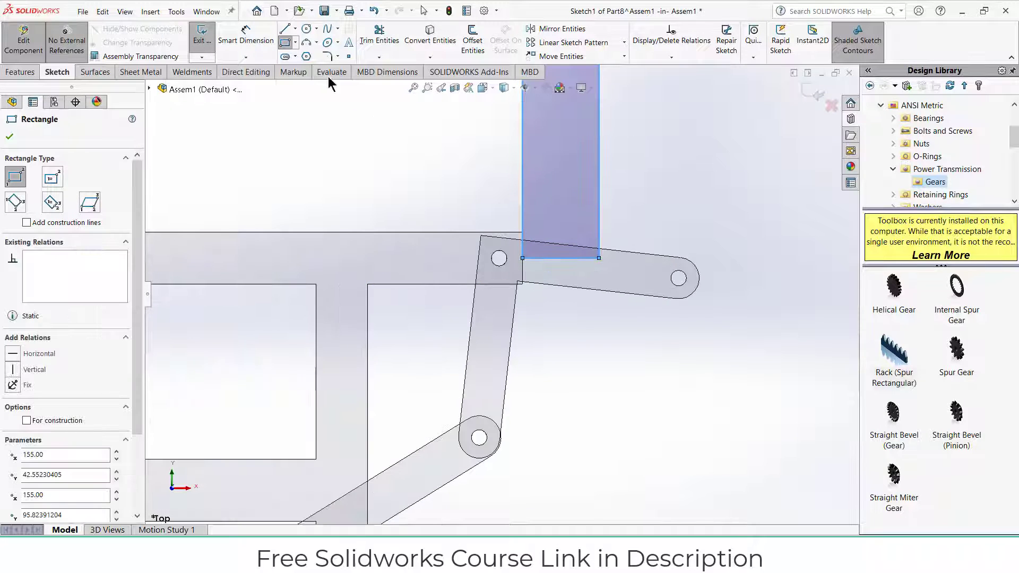
Sketch a horizontal and a vertical line that box off the rectangle's inner lower corner, ending midway along its lower edge
left_click(287, 32)
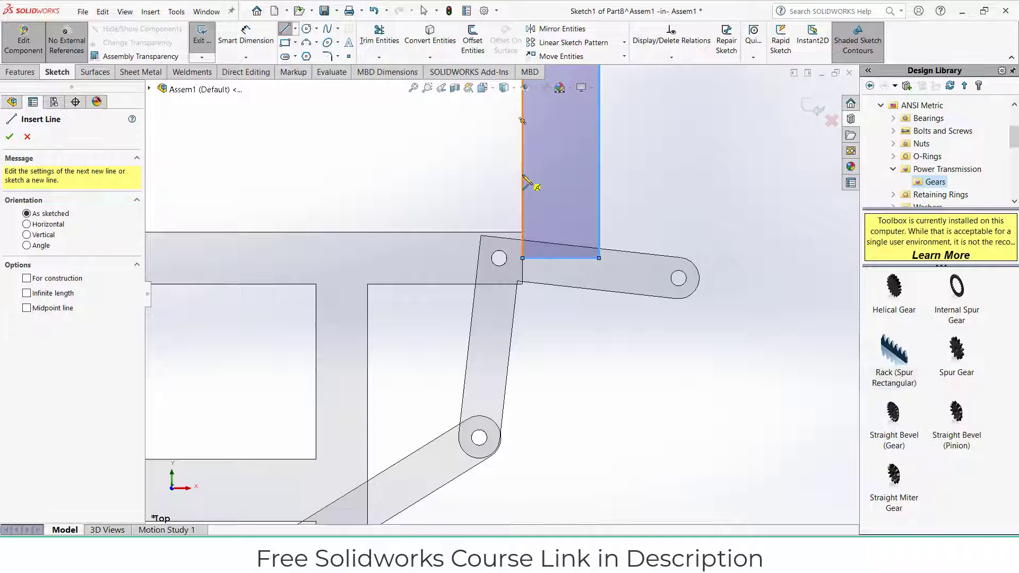
left_click(523, 175)
left_click(561, 174)
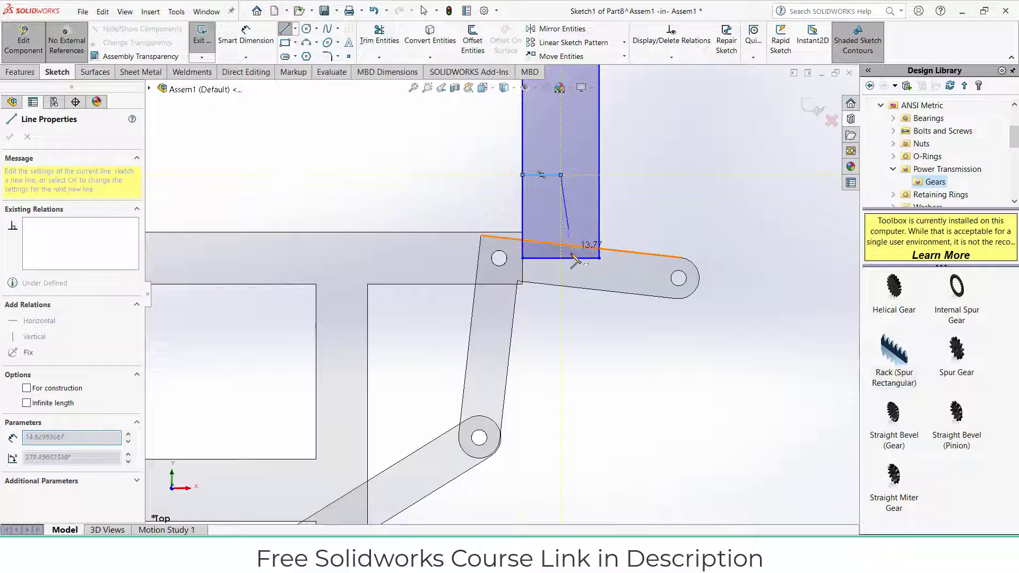
left_click(561, 259)
key("Escape")
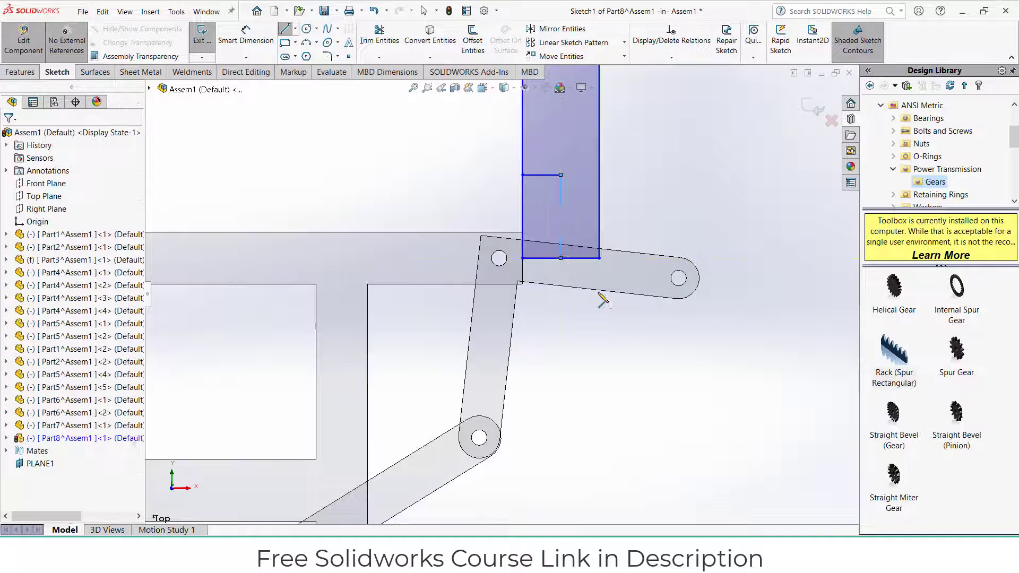
Trim away the rectangle's outer edges around the boxed-off corner to leave a stepped profile
left_click(372, 37)
left_click_drag(479, 191, 535, 239)
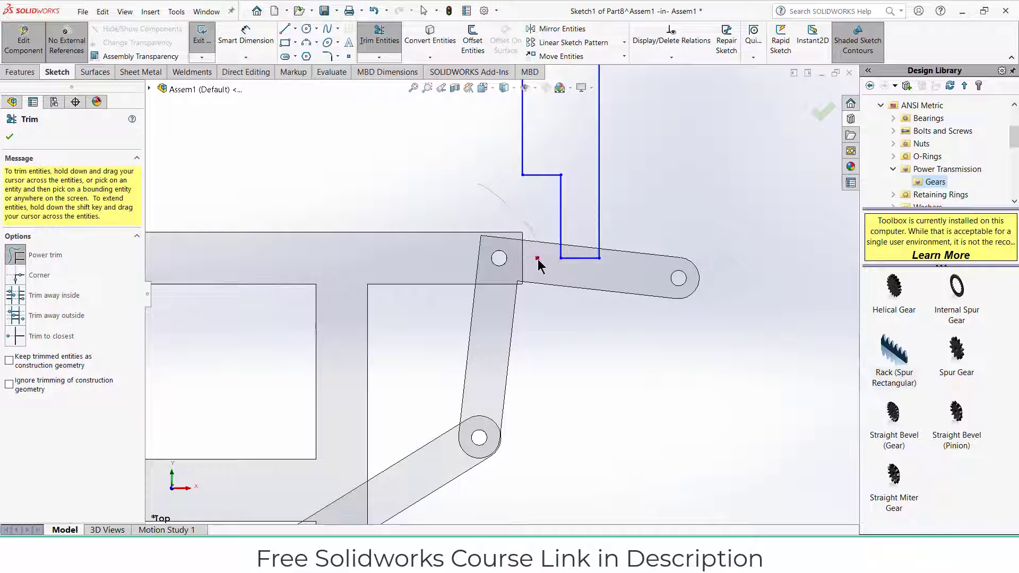
left_click(537, 259)
Revolve the stepped profile 360 degrees about its short lower edge to form a recessed wheel
left_click(20, 72)
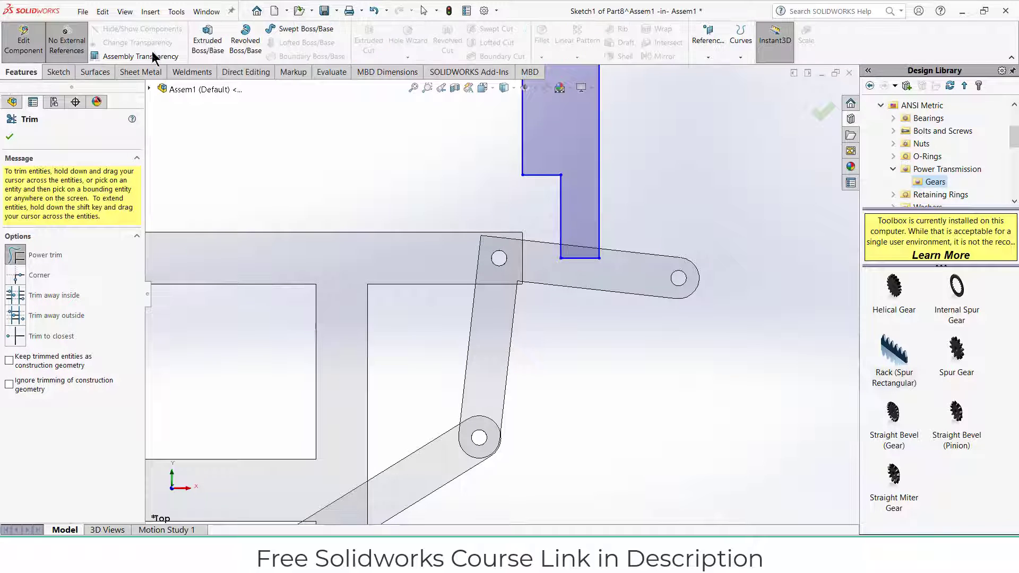
left_click(245, 48)
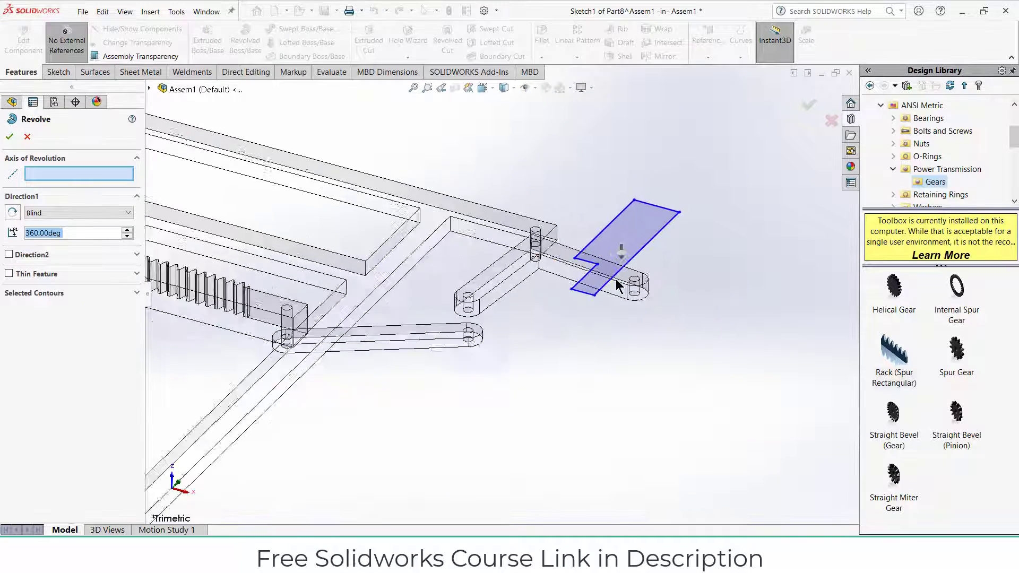
scroll(617, 285, "down", 4)
left_click(537, 309)
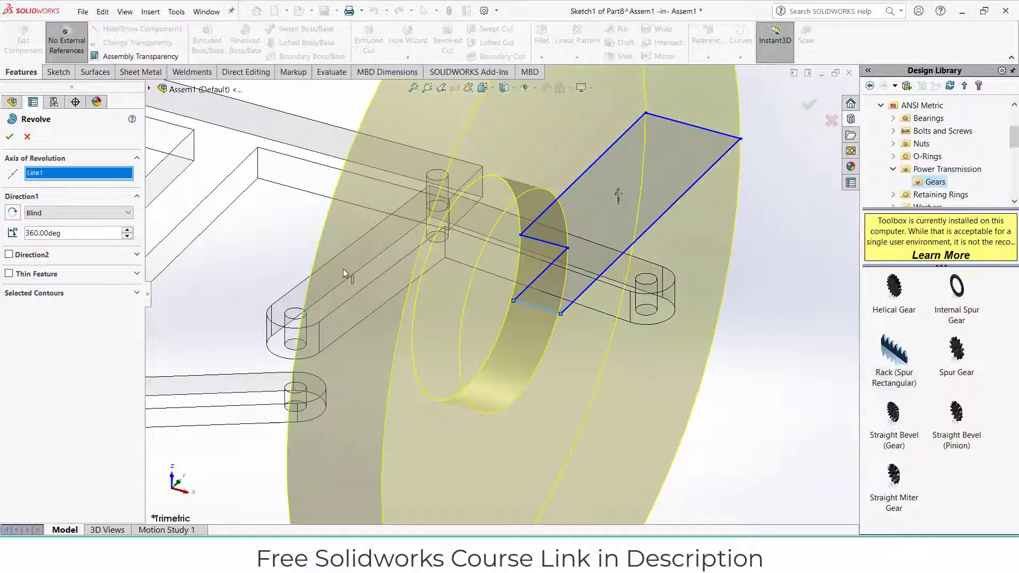
left_click(10, 138)
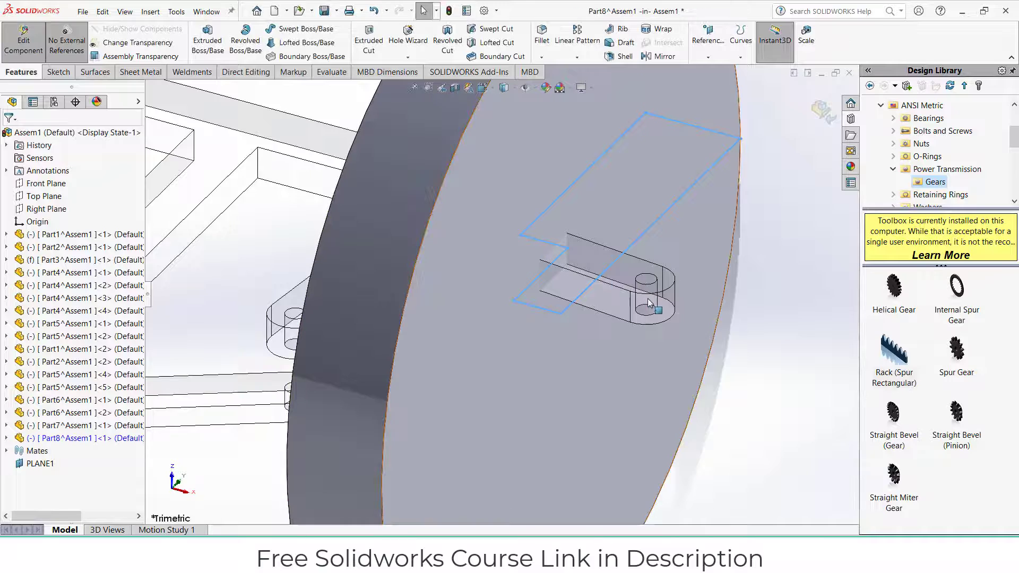
Start a new sketch on the wheel part's own Front Plane
middle_click_drag(649, 299, 687, 323)
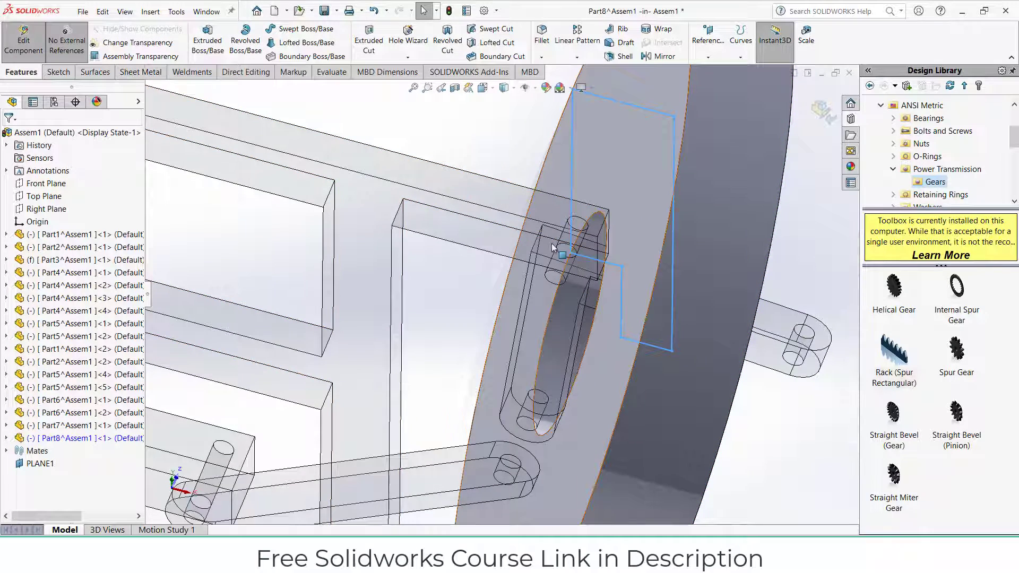
scroll(555, 248, "up", 1)
middle_click_drag(553, 287, 563, 327)
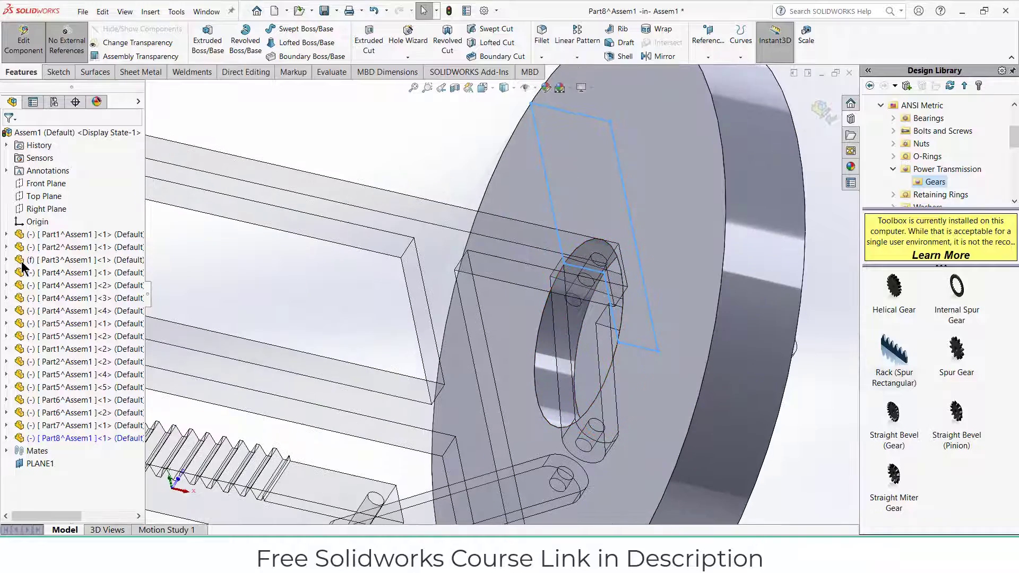
left_click(6, 438)
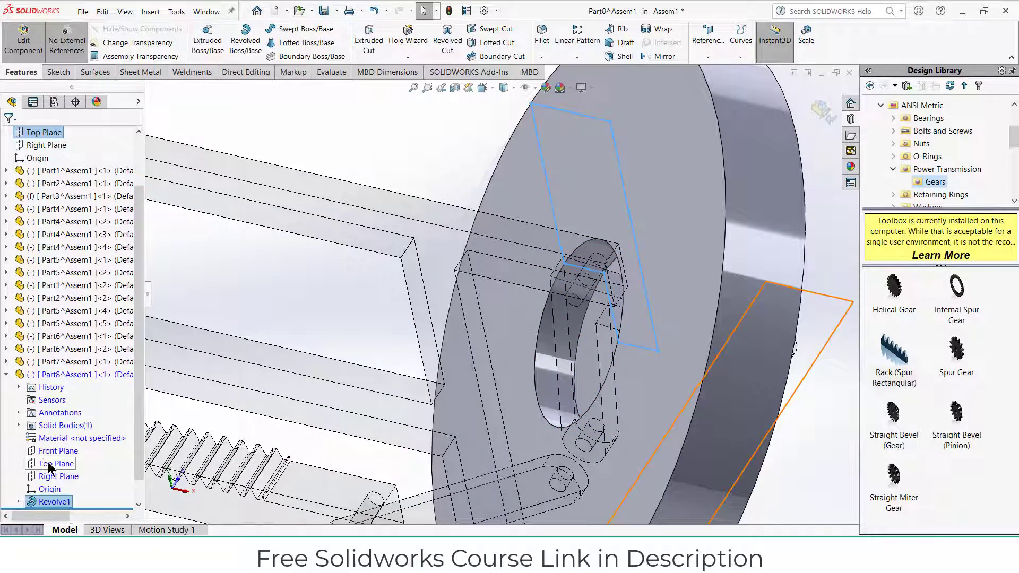
left_click(59, 451)
left_click(58, 438)
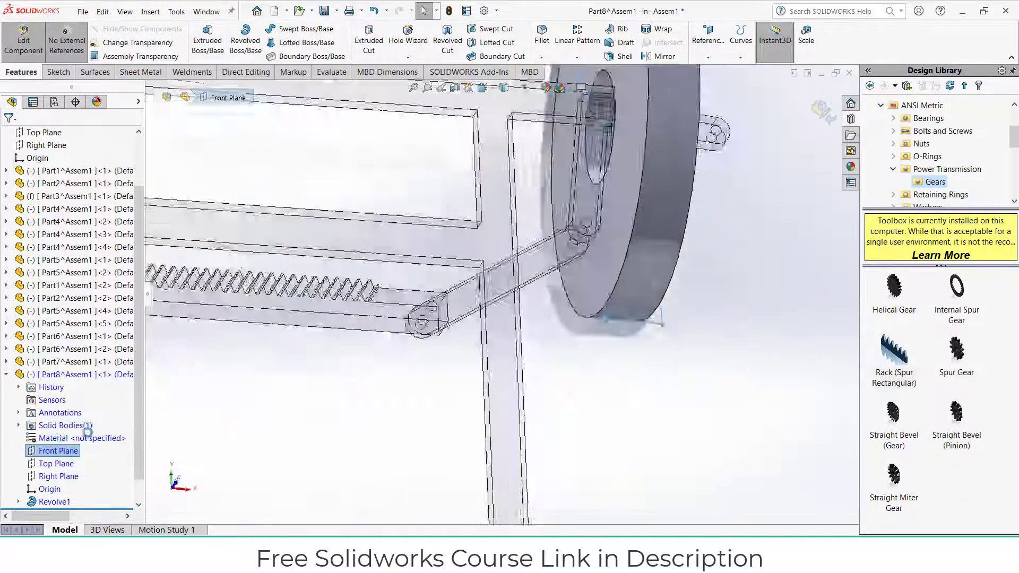
scroll(679, 196, "down", 5)
scroll(679, 201, "down", 2)
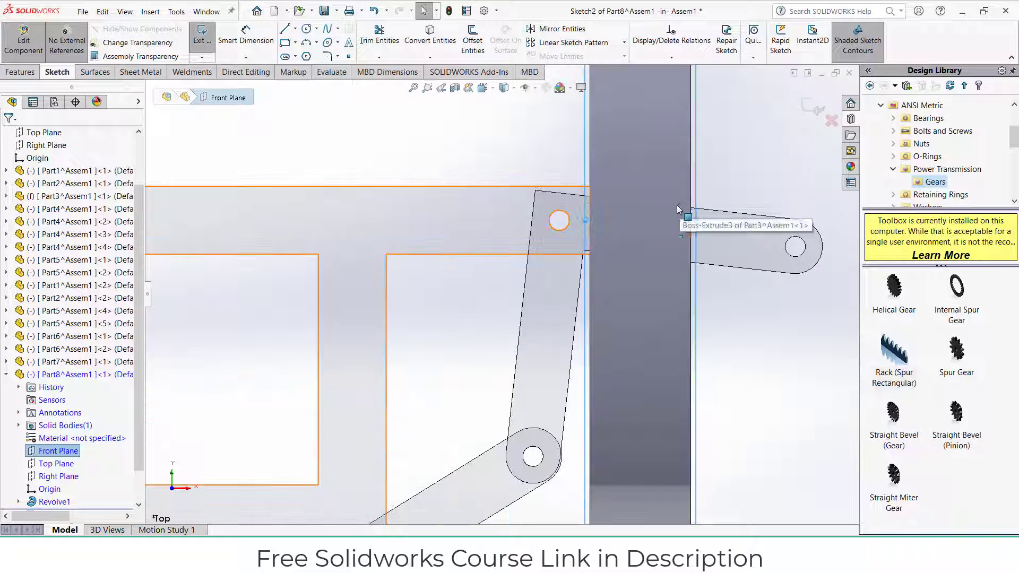
Display hidden lines as dashed and sketch a corner rectangle about 17.6 by 8 mm, from the wheel's recess face past the arm's pivot hole
left_click(288, 41)
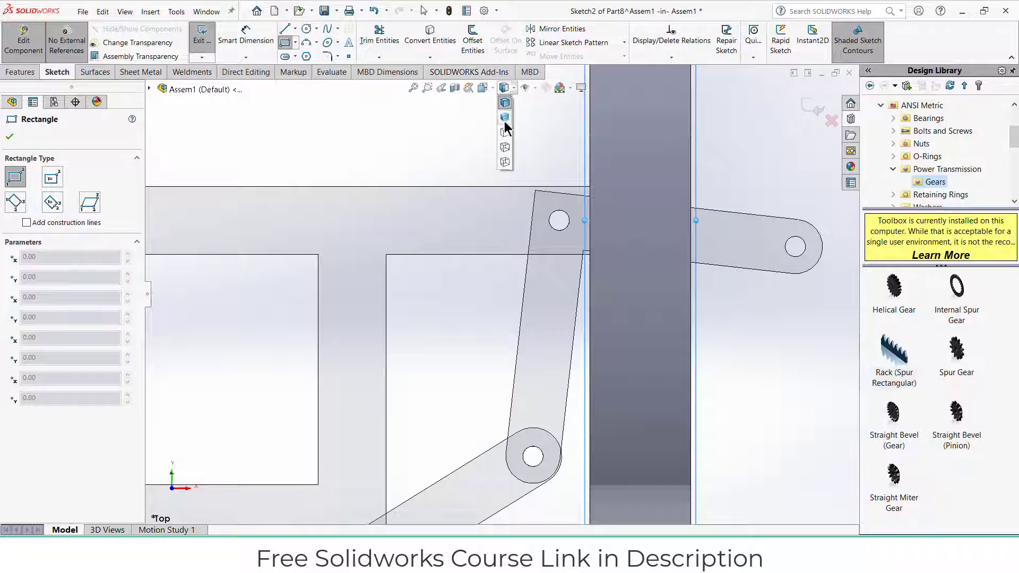
left_click(505, 134)
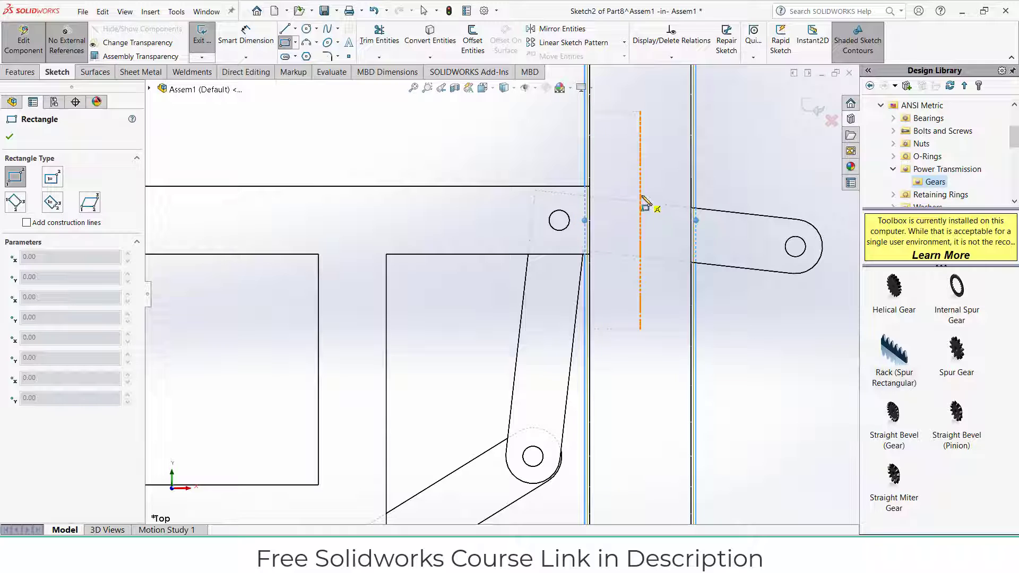
left_click(641, 194)
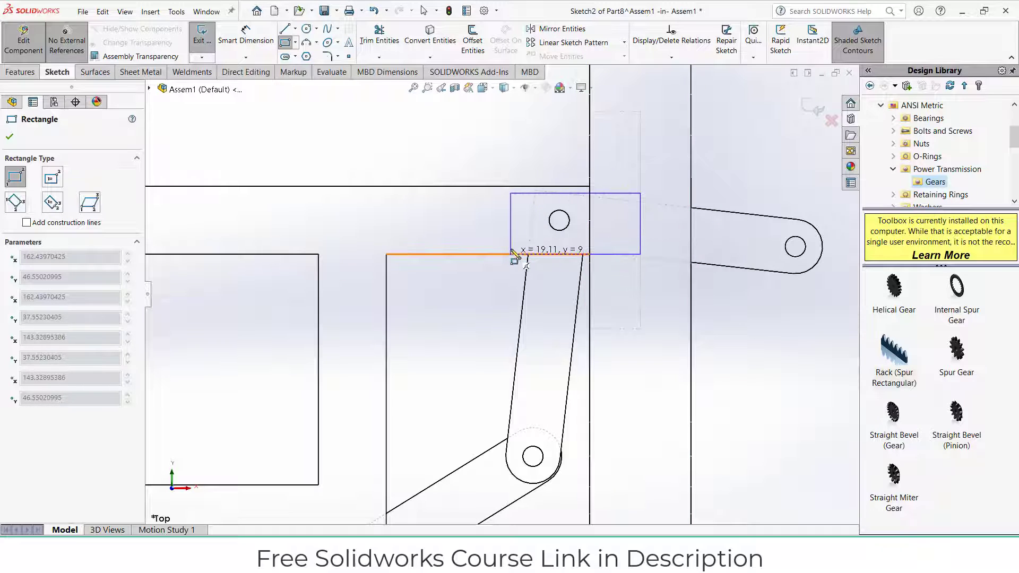
left_click(521, 246)
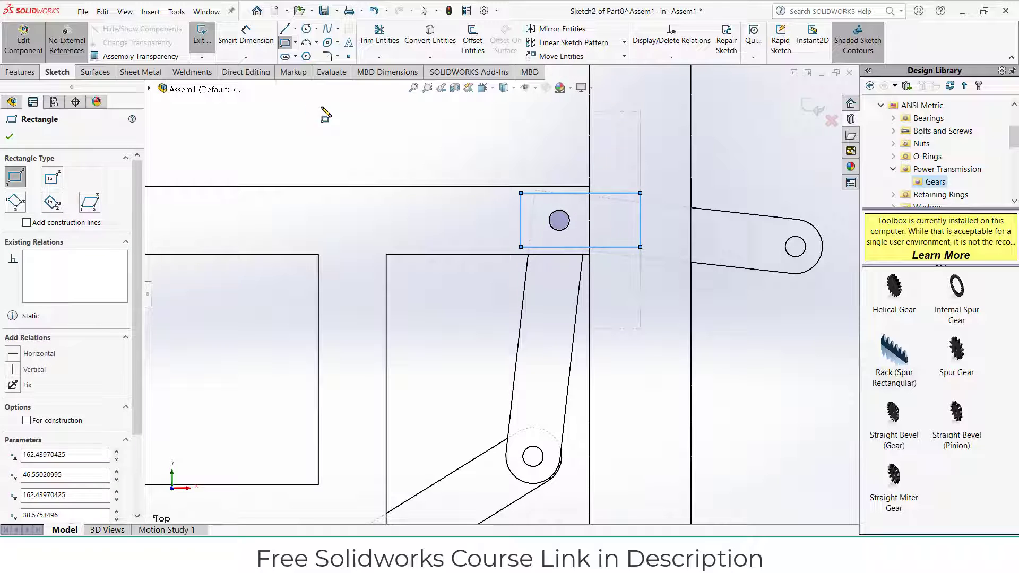
Sketch a circle of about 1.6 mm radius centred on the steering arm's pivot hole, inside the rectangle
left_click(307, 30)
left_click(559, 220)
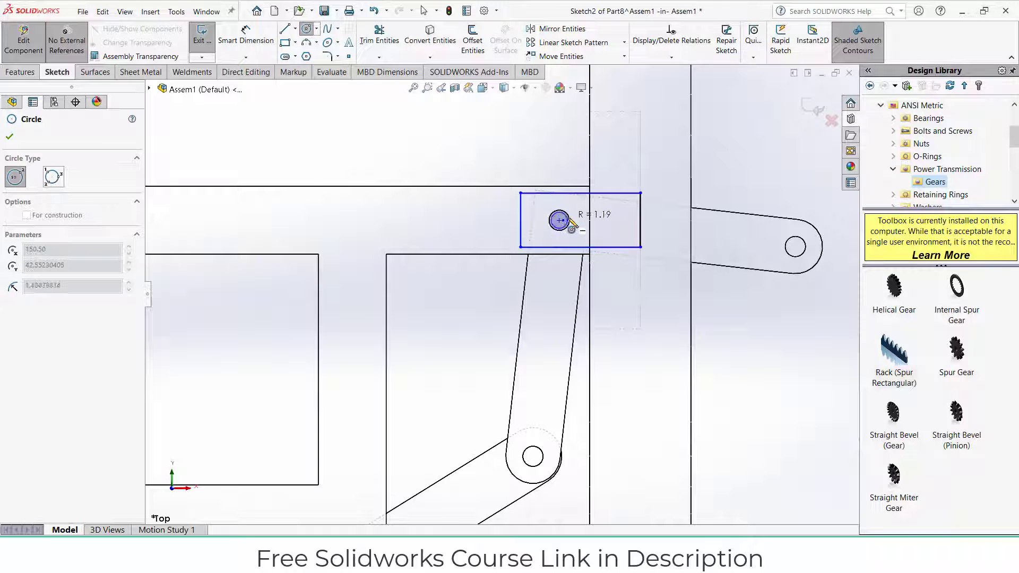
left_click(553, 211)
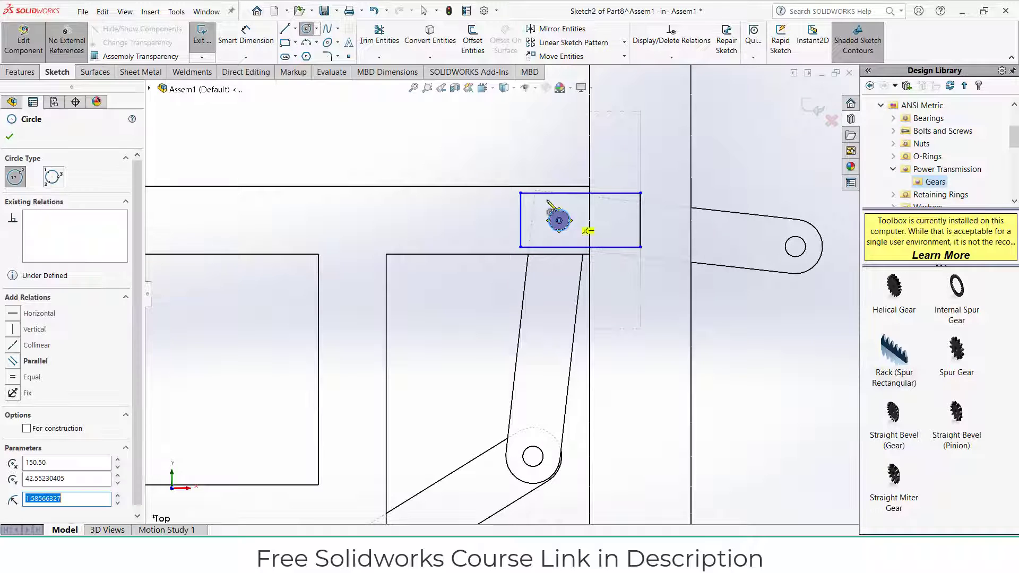
left_click(248, 37)
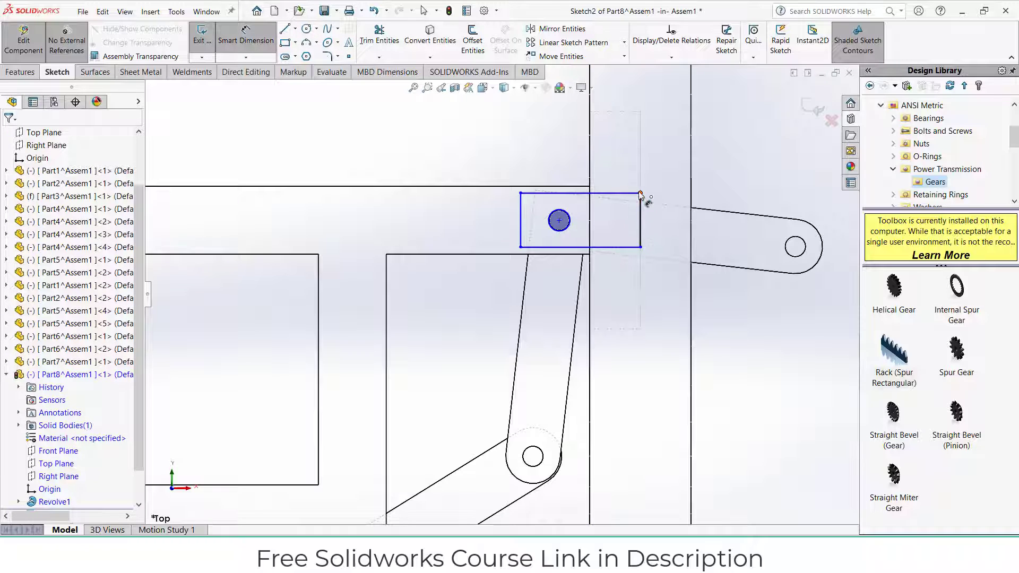
left_click(640, 194)
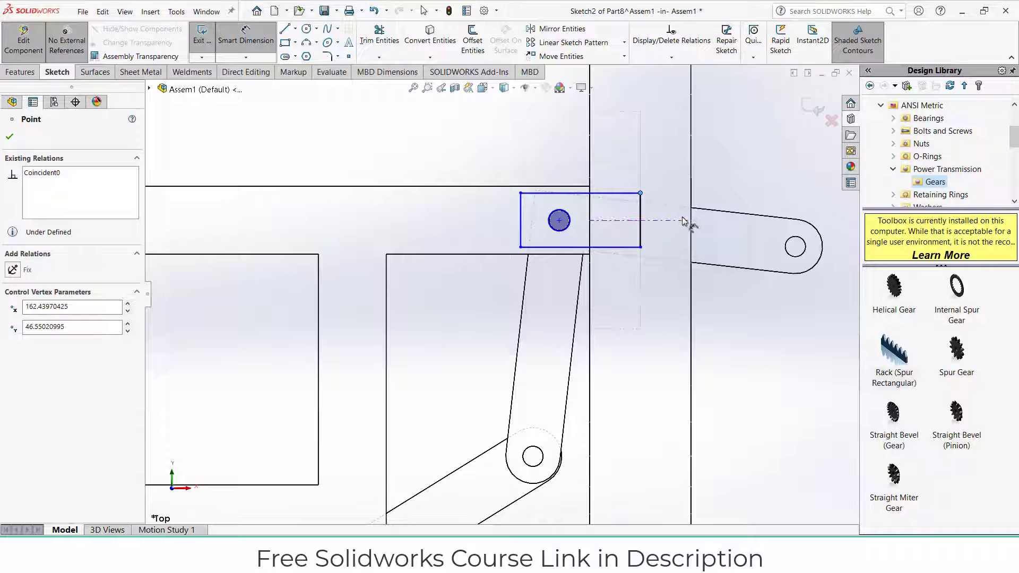
scroll(525, 234, "up", 5)
scroll(531, 239, "down", 3)
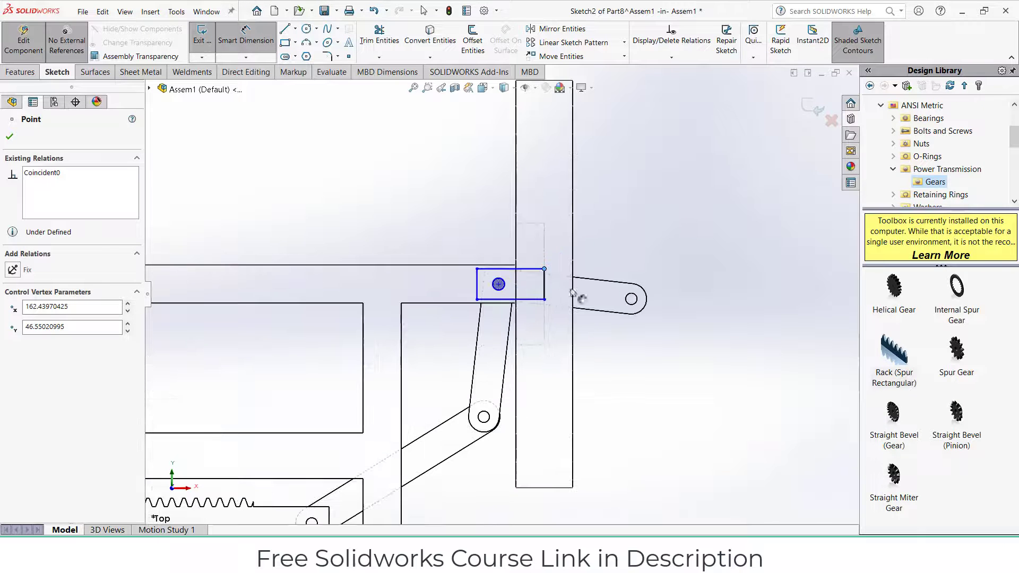
left_click(536, 89)
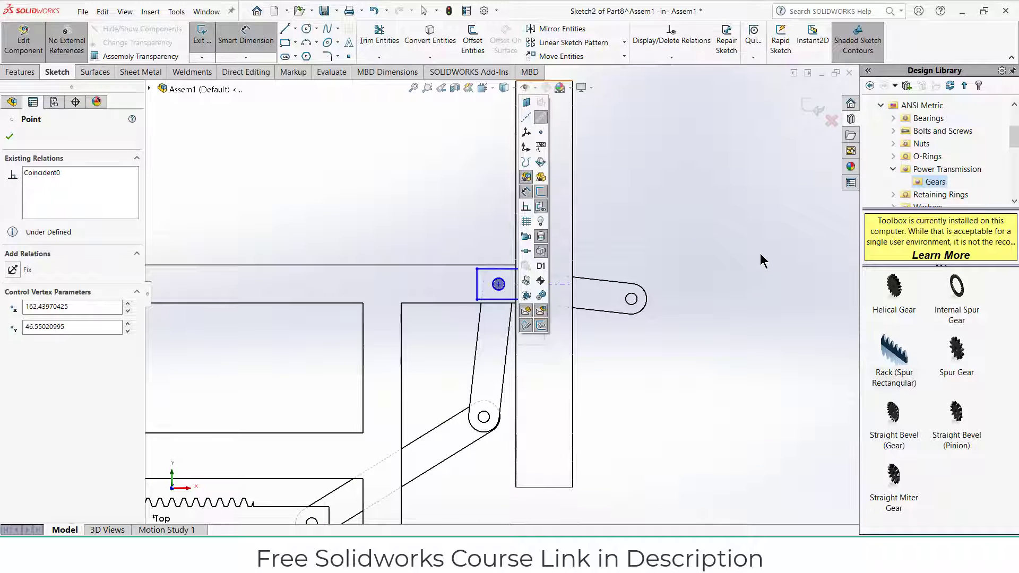
scroll(556, 288, "down", 4)
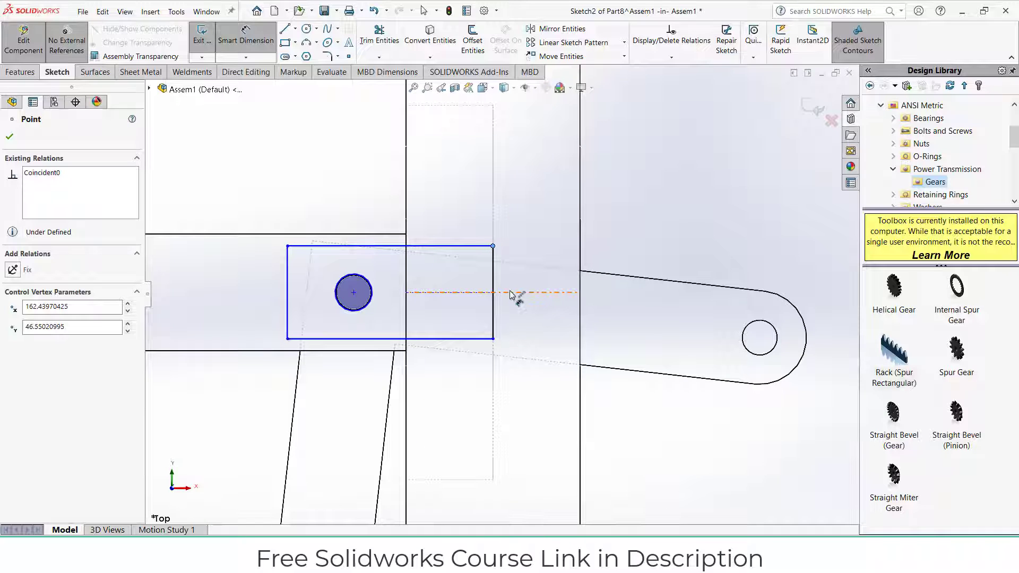
left_click(493, 282)
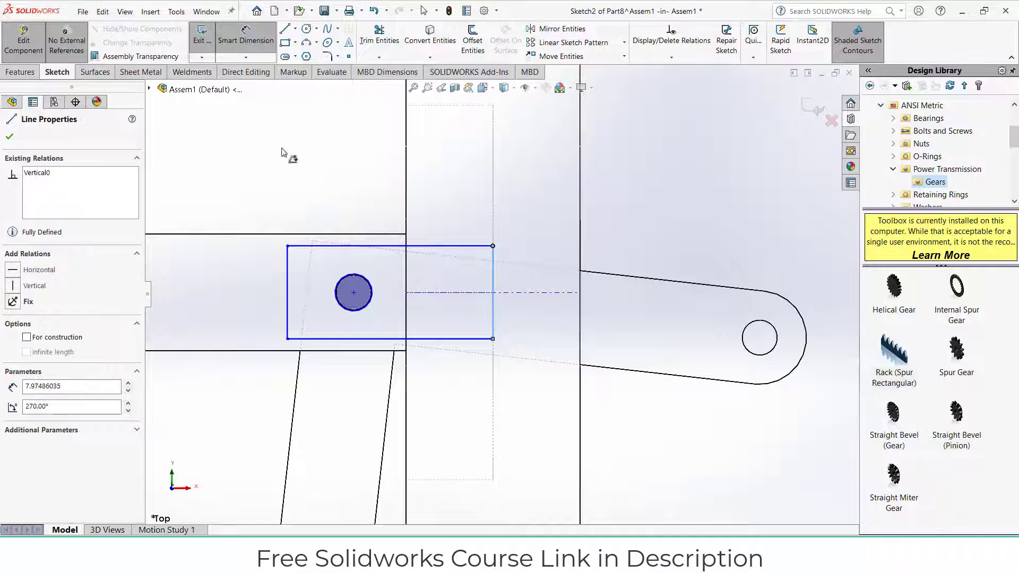
Dimension the rectangle's vertical edge on the wheel's recess face to 8 mm
left_click(244, 36)
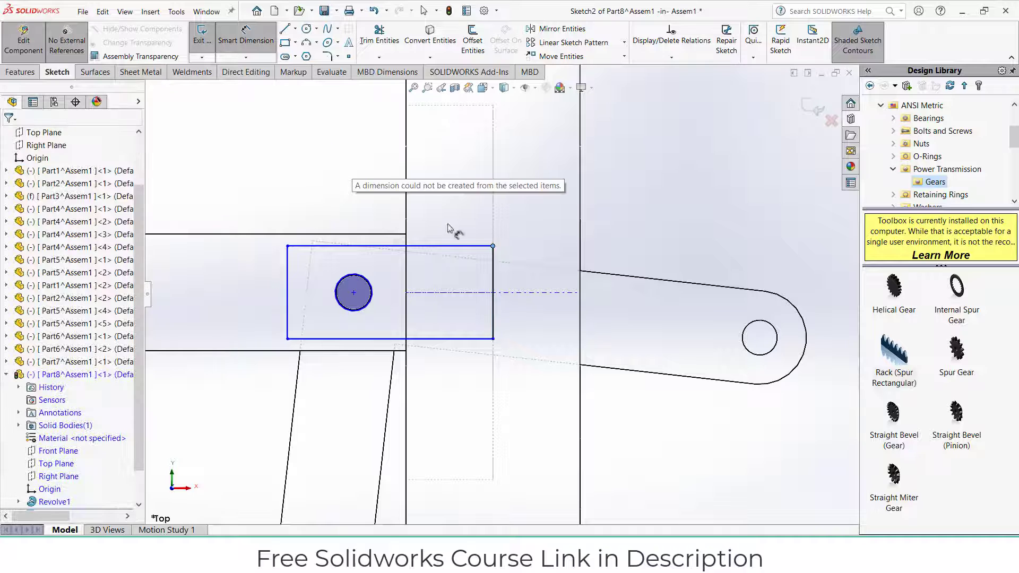
left_click(494, 269)
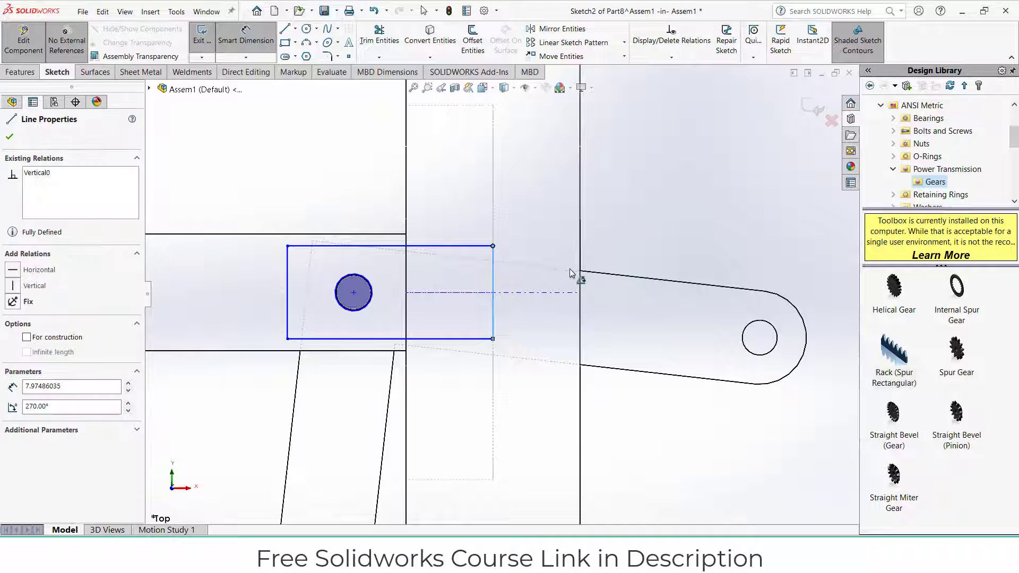
key("Escape")
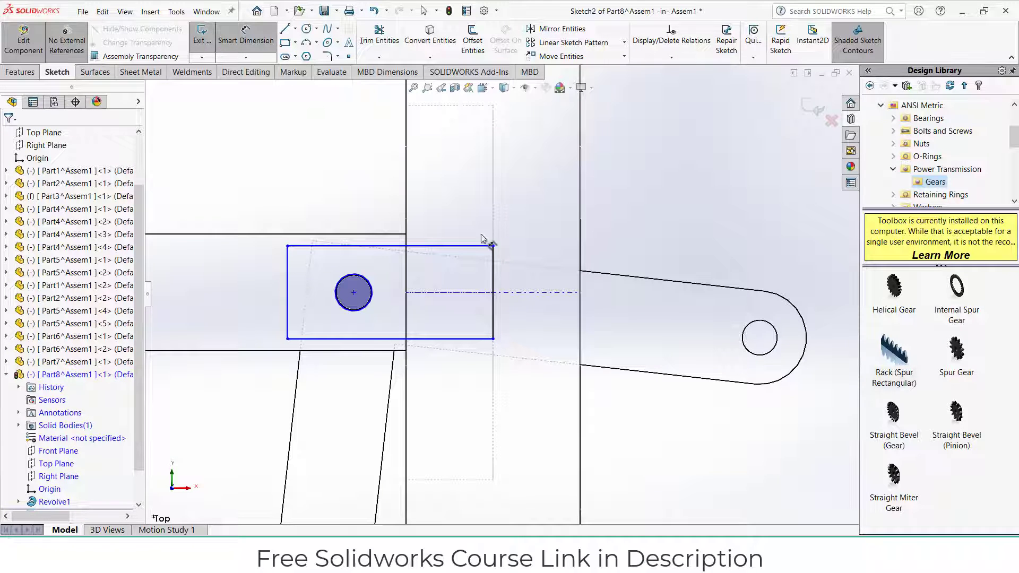
left_click(496, 267)
left_click(631, 267)
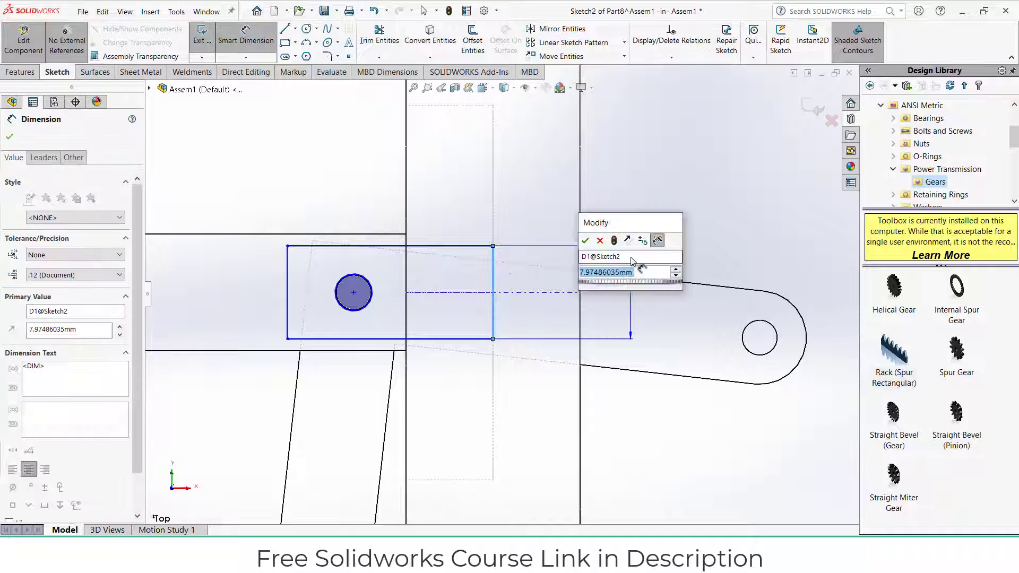
type("8")
key("Return")
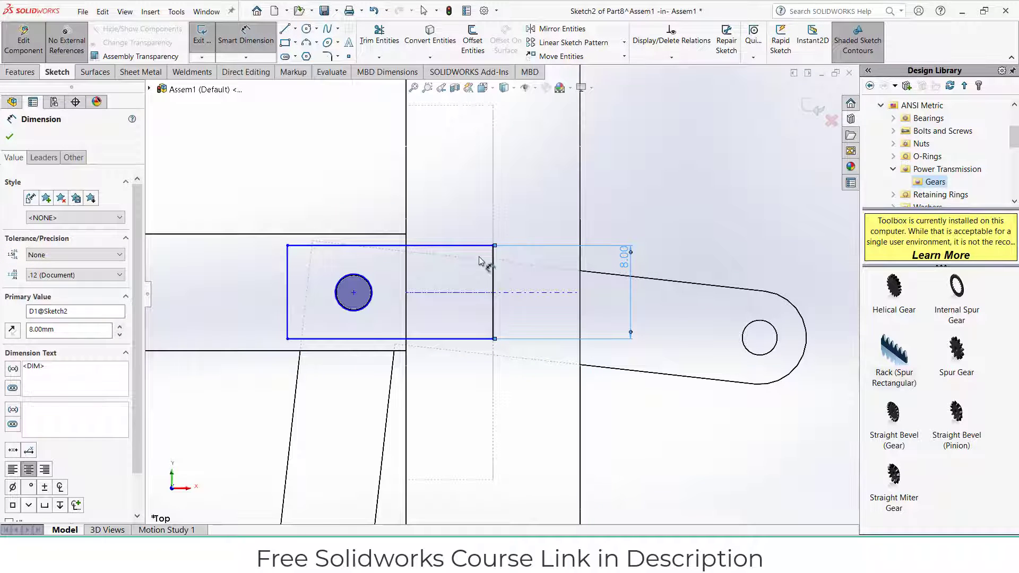
Dimension the rectangle's upper edge 4 mm from the wheel's central axis
left_click(482, 247)
left_click(547, 291)
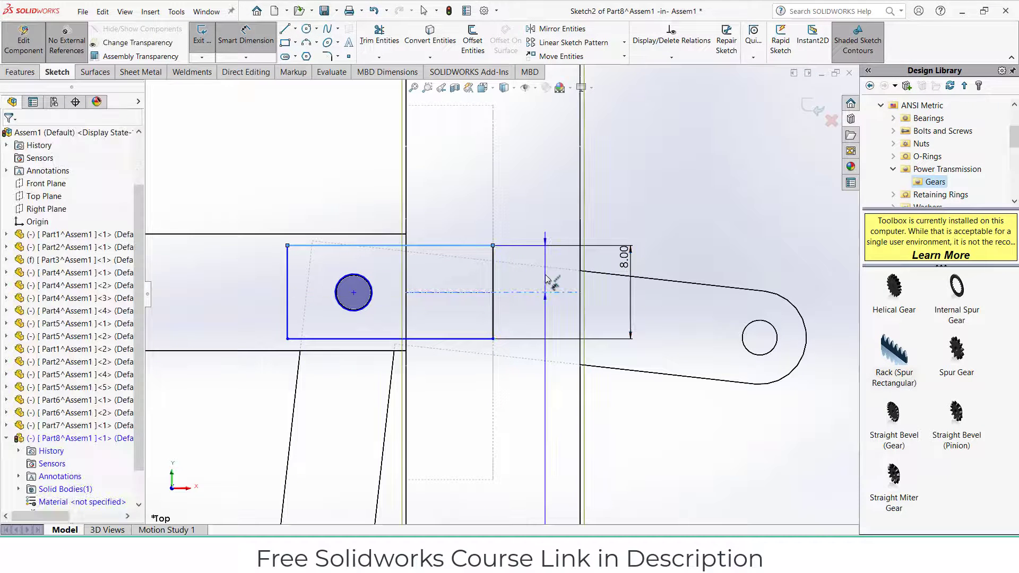
left_click(547, 280)
type("4")
key("Return")
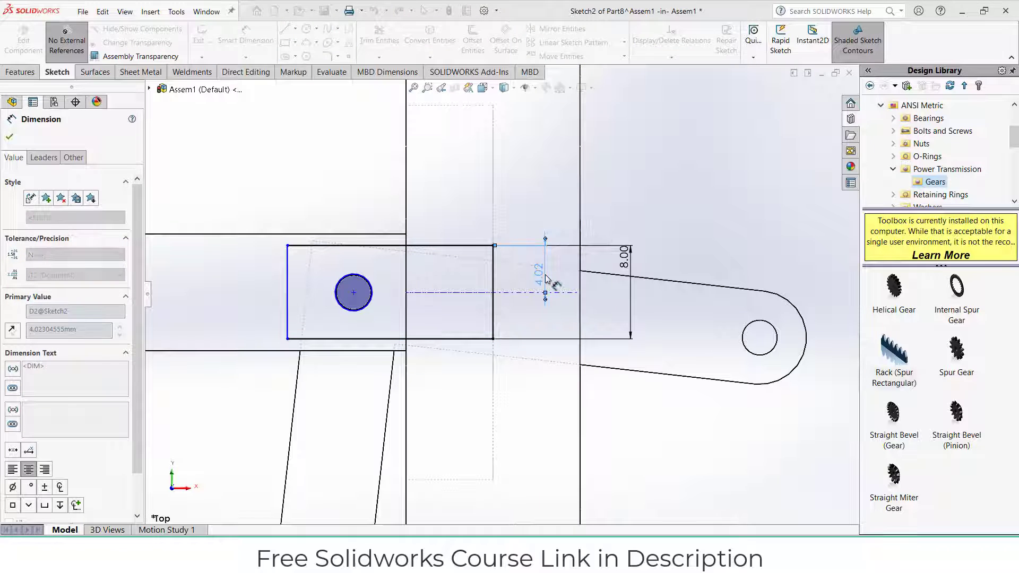
Dimension the circle's centre 12 mm from the rectangle's edge on the wheel's recess face
left_click(351, 293)
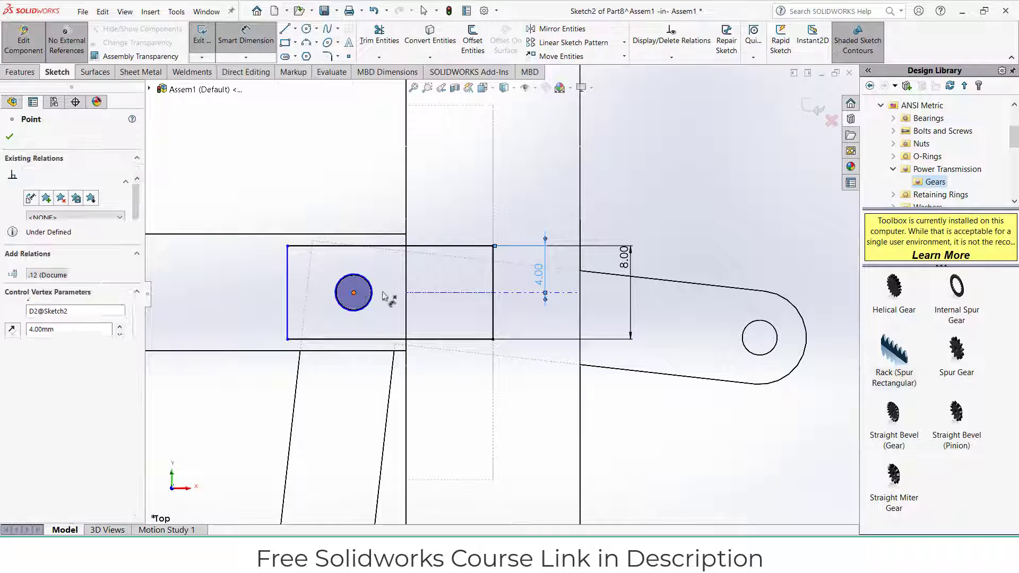
left_click(492, 292)
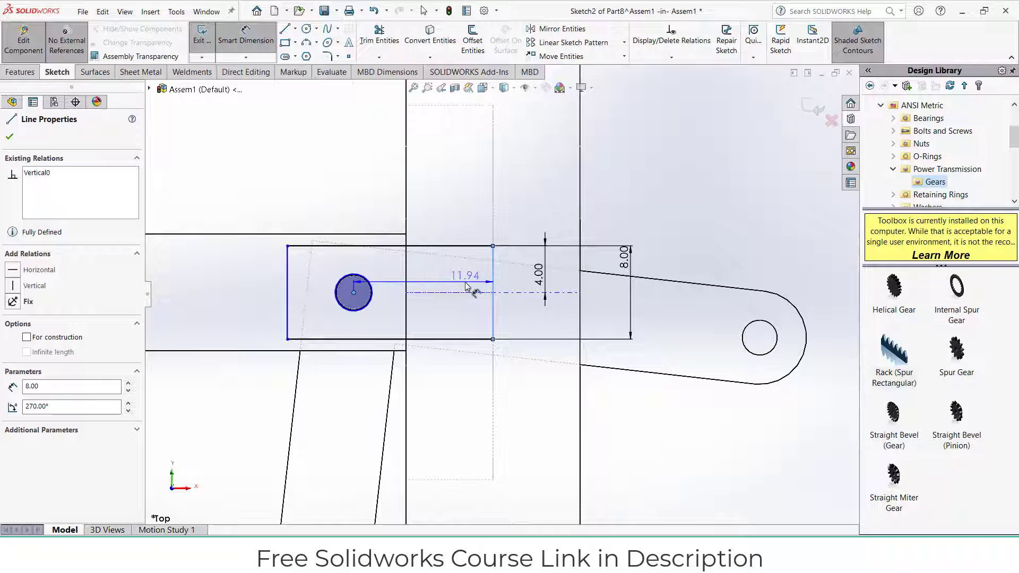
left_click(467, 286)
type("12")
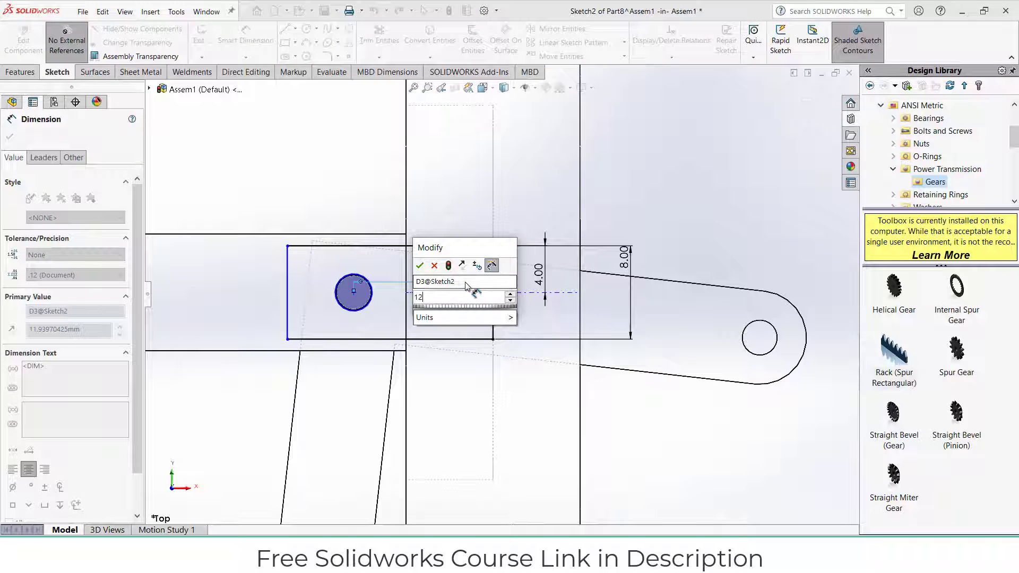
key("Return")
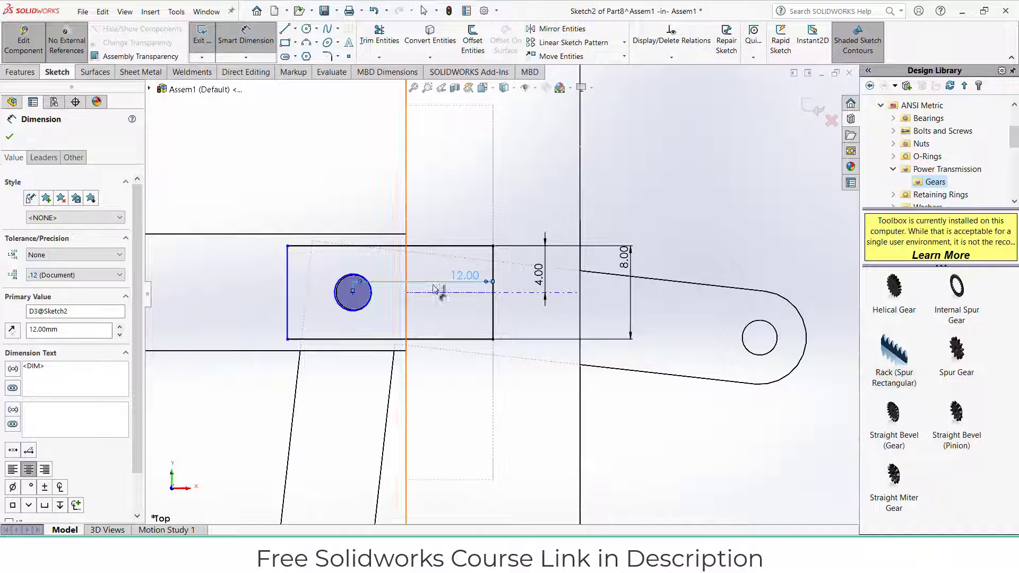
Change the distance between the circle's centre and the rectangle's recess-side edge to 5 mm
double_click(458, 274)
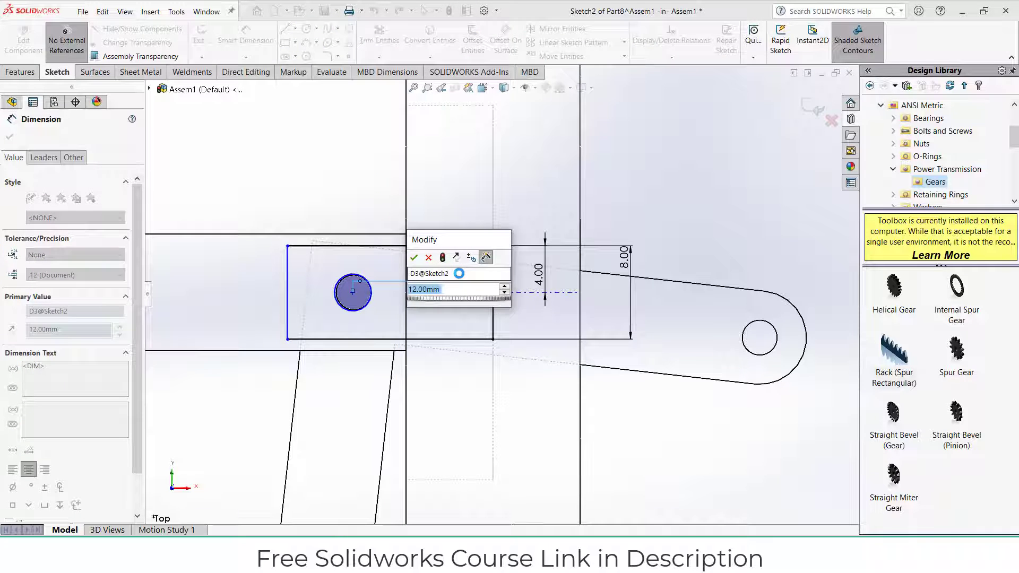
type("5")
key("Return")
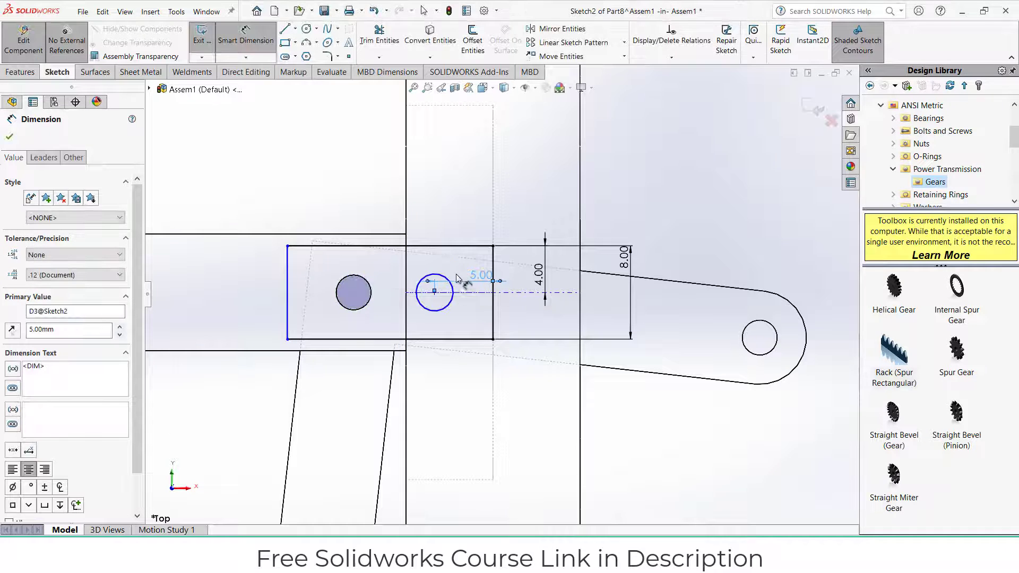
Dimension the rectangle's width between its two vertical edges to 7 mm
left_click(287, 271)
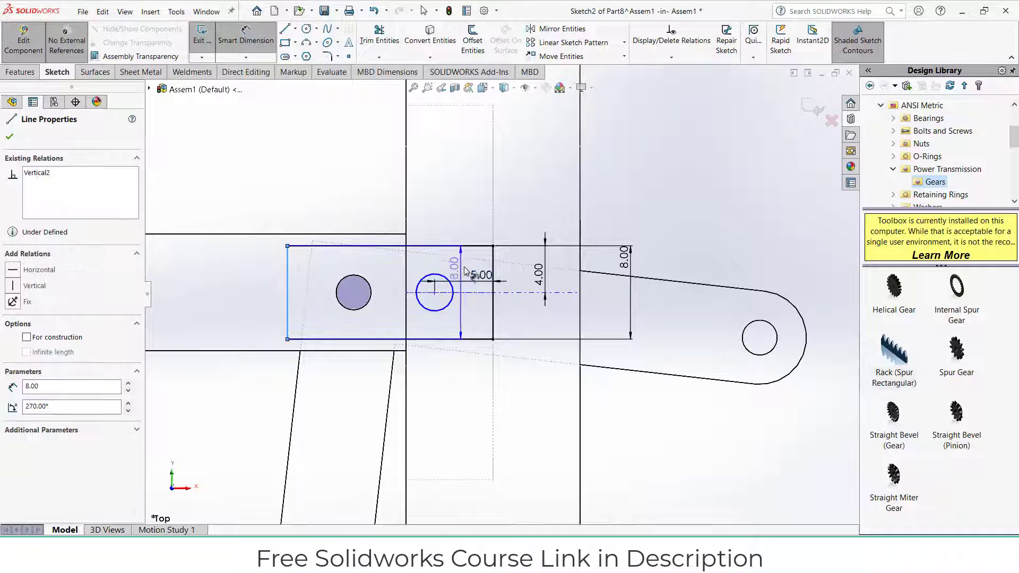
left_click(493, 282)
left_click(459, 199)
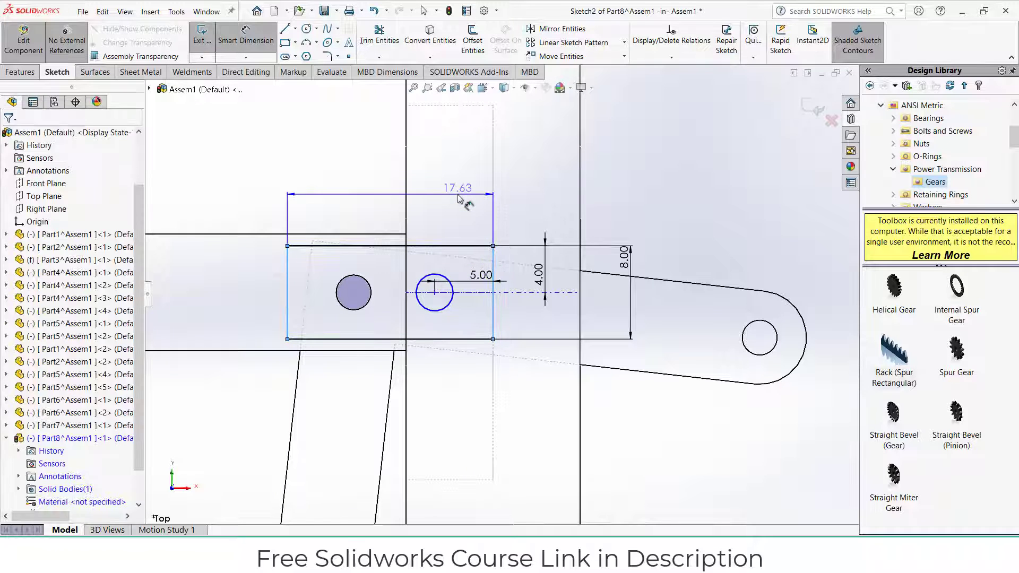
type("7")
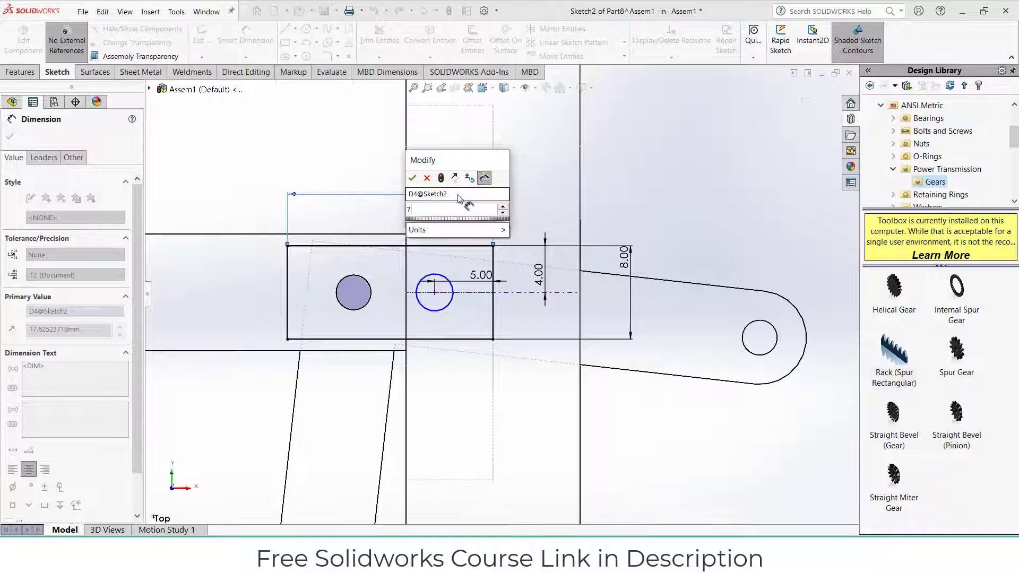
key("Return")
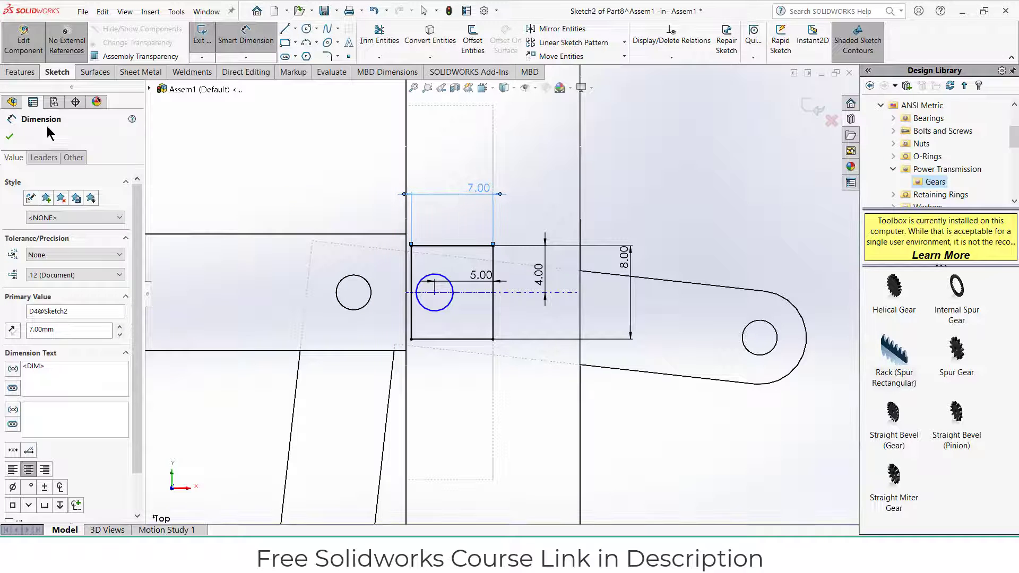
left_click(9, 136)
Fillet the rectangle's two corners beside the circle with a 3 mm radius in the wheel lug sketch
left_click(327, 57)
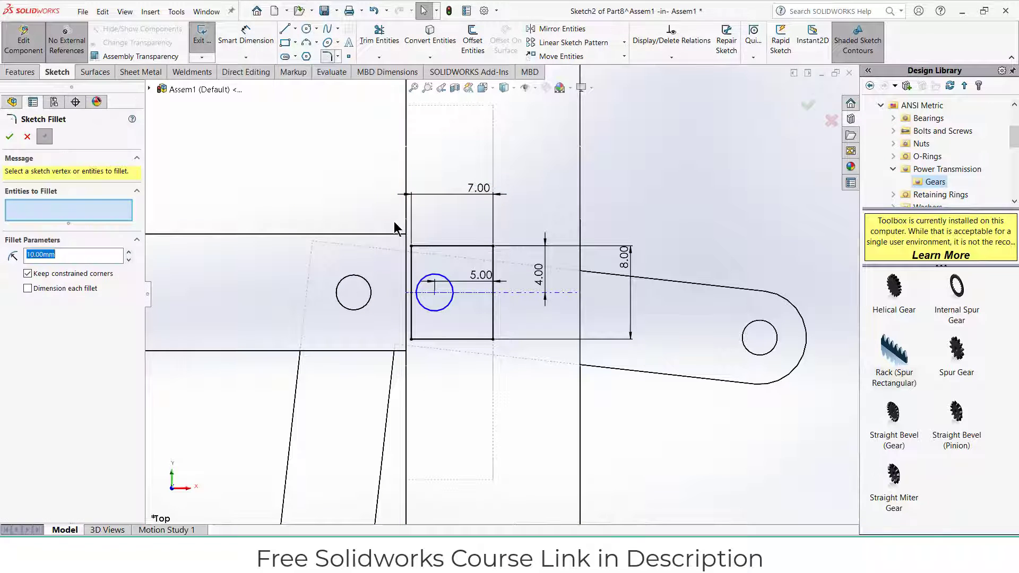
left_click(441, 246)
left_click(413, 268)
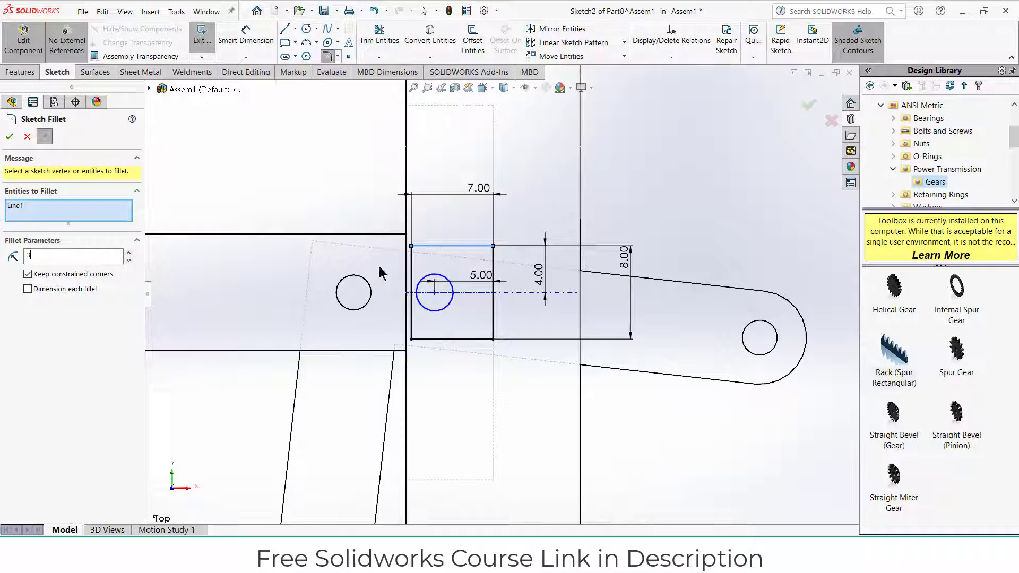
left_click(412, 267)
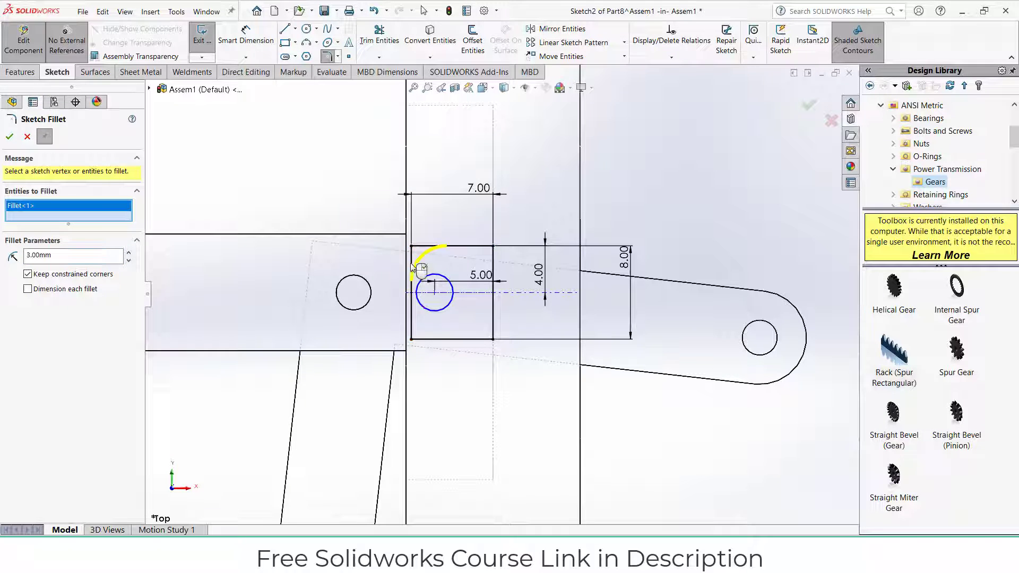
left_click(438, 338)
left_click(413, 316)
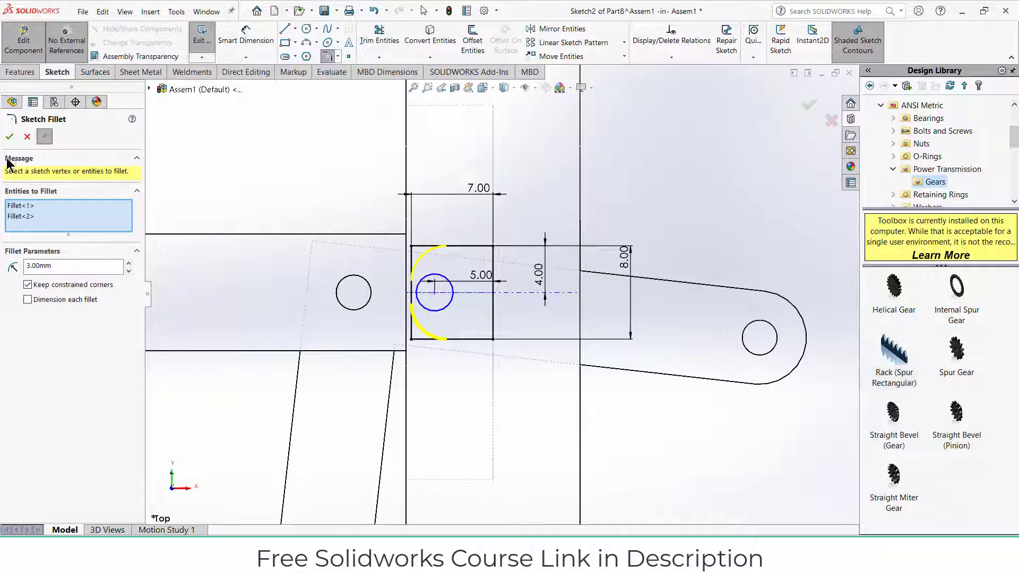
left_click(9, 138)
left_click(9, 137)
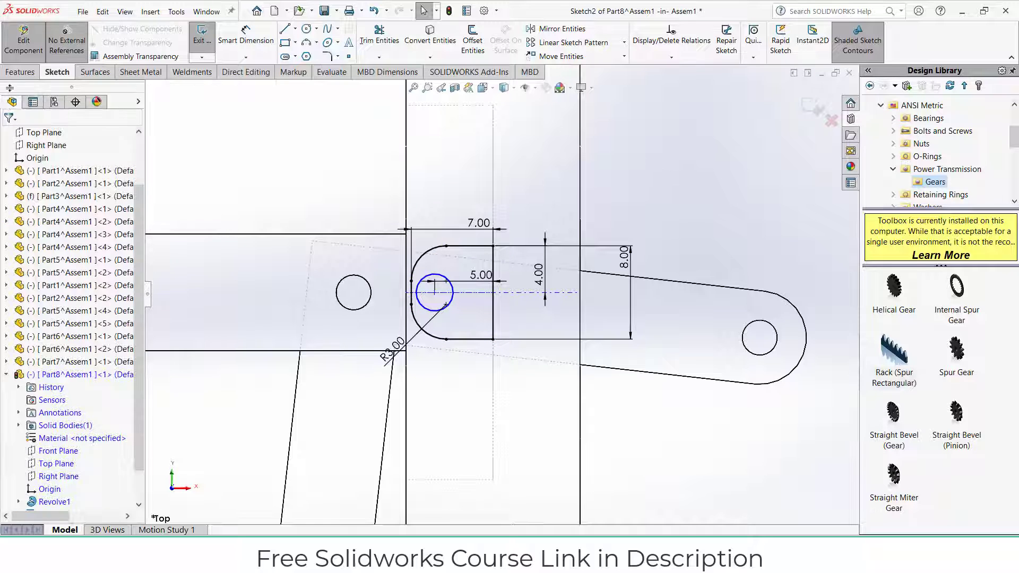
Extrude the rounded lug profile 3 mm as a blind boss merged with the wheel, and return to the assembly
left_click(20, 72)
left_click(208, 41)
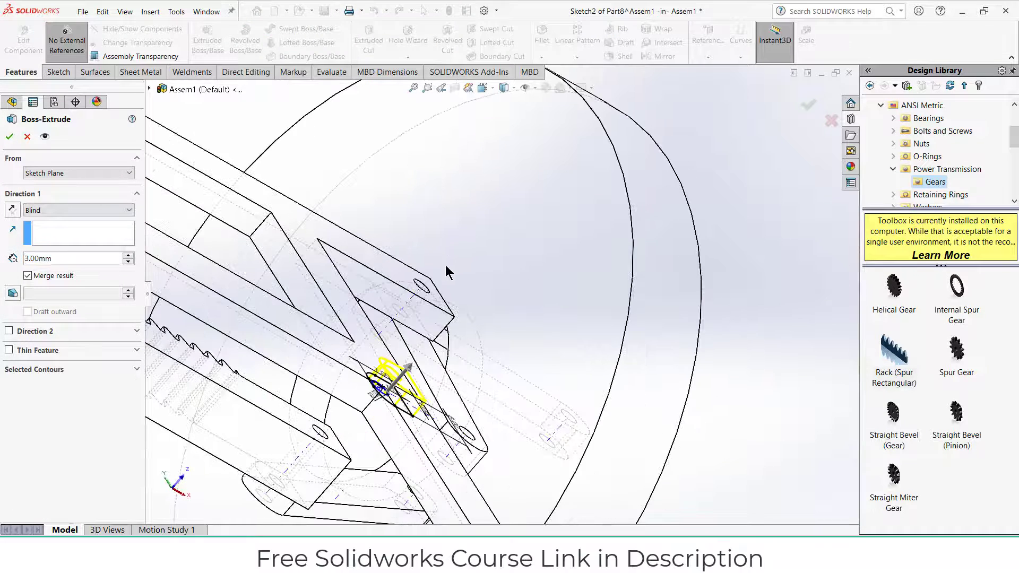
scroll(445, 265, "up", 2)
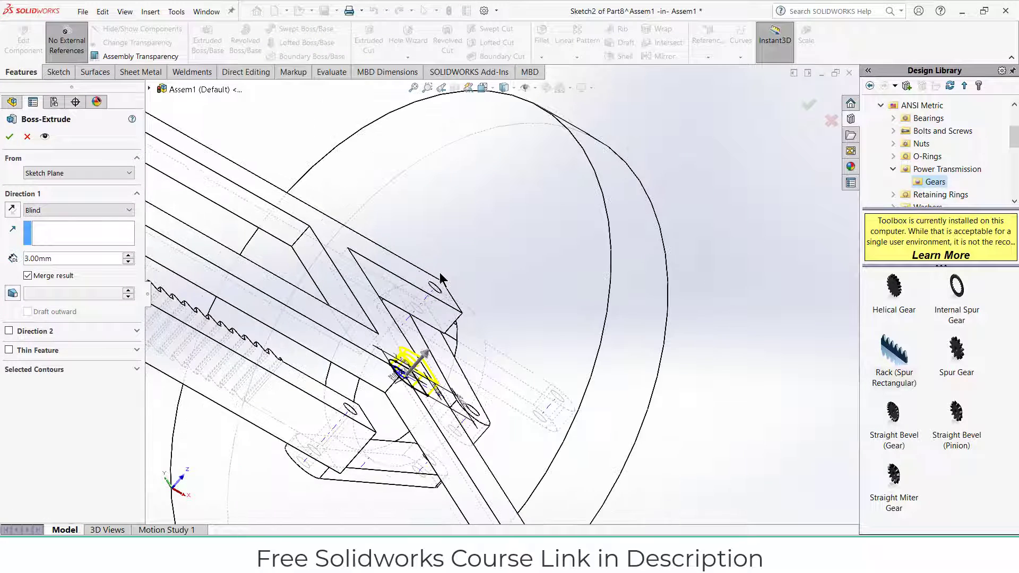
left_click(9, 137)
left_click(820, 113)
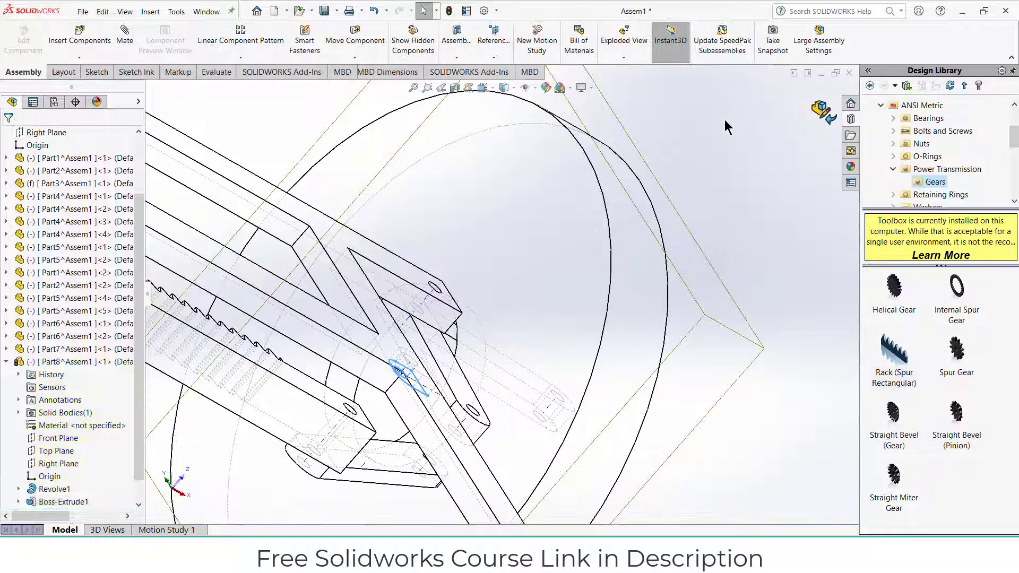
Show the assembly shaded with edges and pull the wheel clear of the frame so its recess and lug are accessible
left_click(514, 73)
left_click(504, 89)
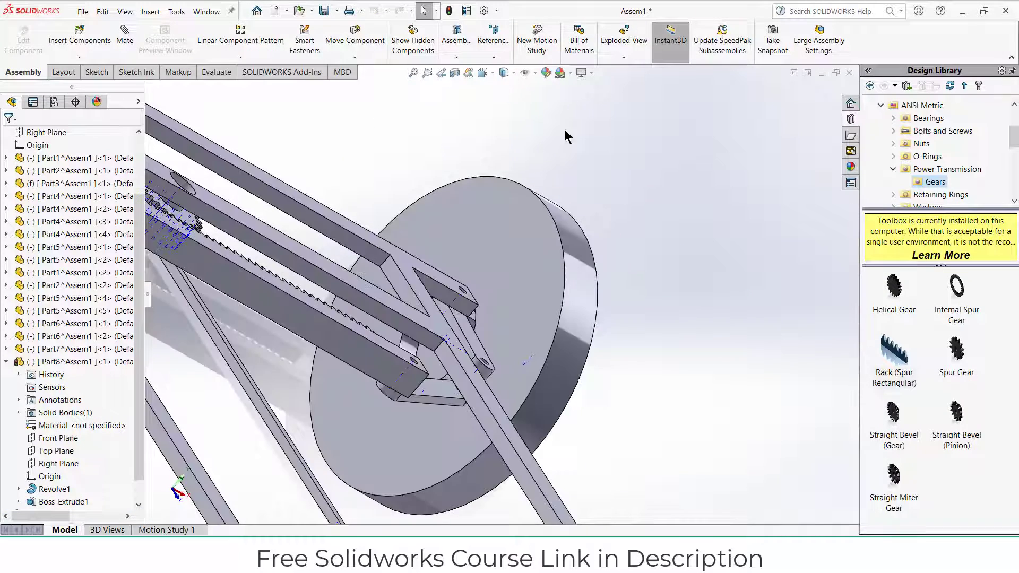
middle_click_drag(576, 231, 580, 249)
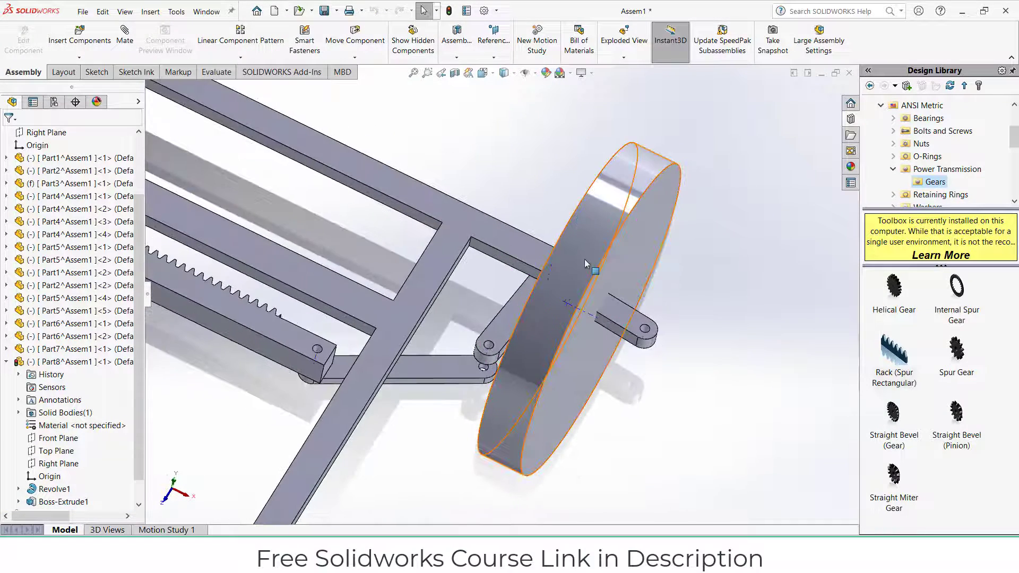
left_click_drag(586, 260, 702, 286)
middle_click_drag(589, 268, 675, 343)
left_click(803, 342)
scroll(648, 292, "down", 3)
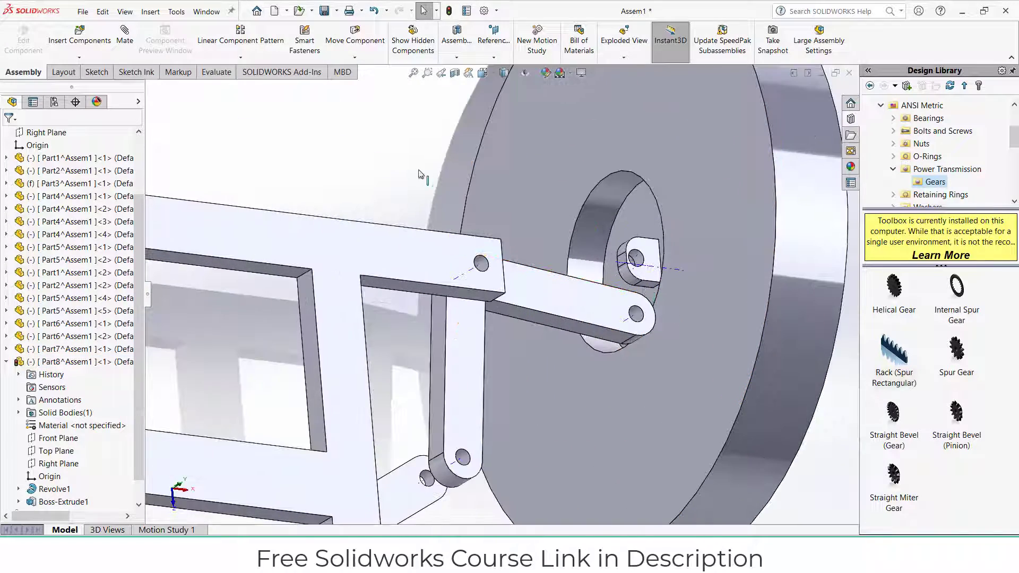
Add a concentric mate between the wheel's lug hole and the hole at the outer end of the steering arm
left_click(125, 33)
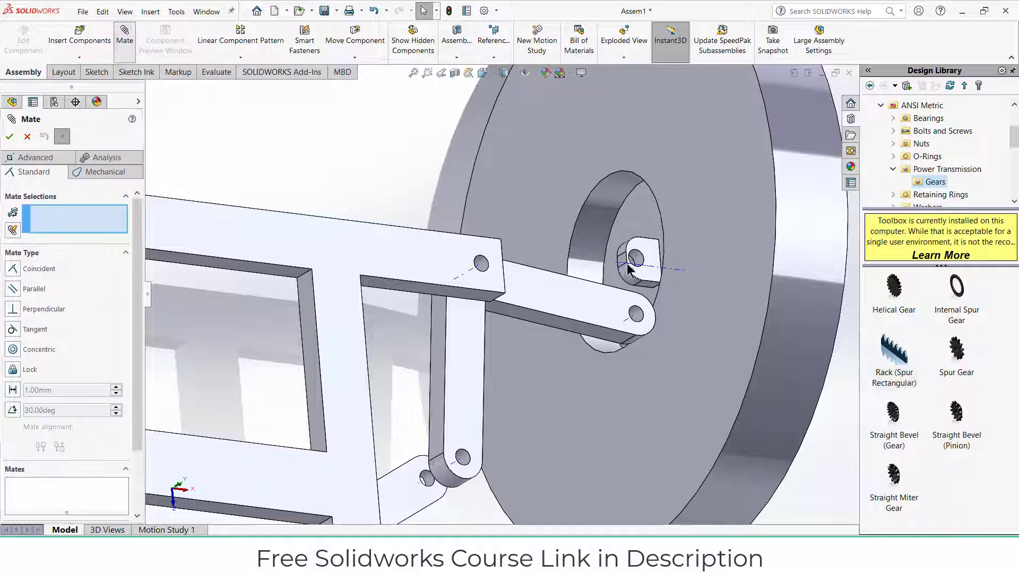
scroll(651, 260, "down", 3)
left_click(650, 260)
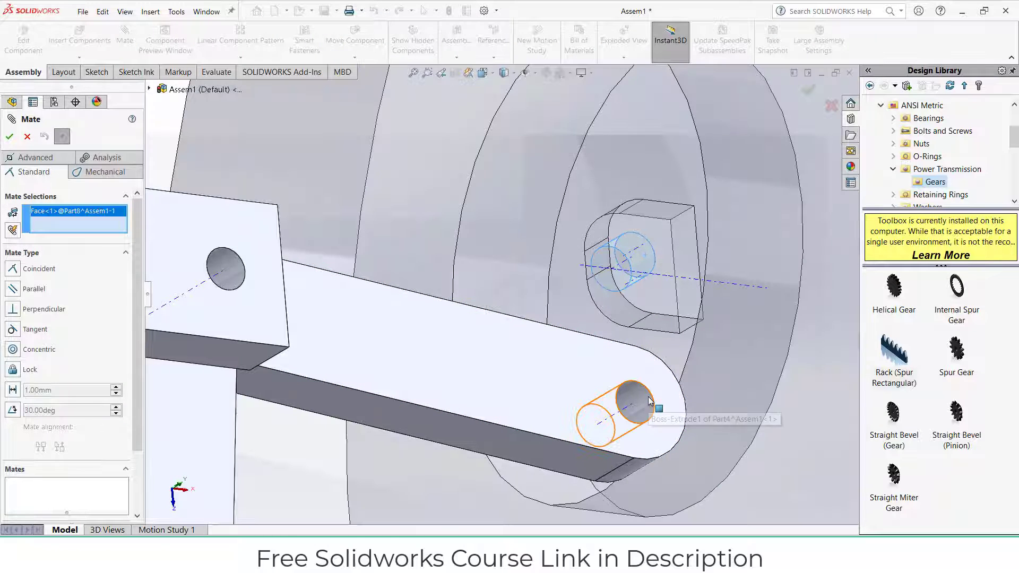
left_click(651, 401)
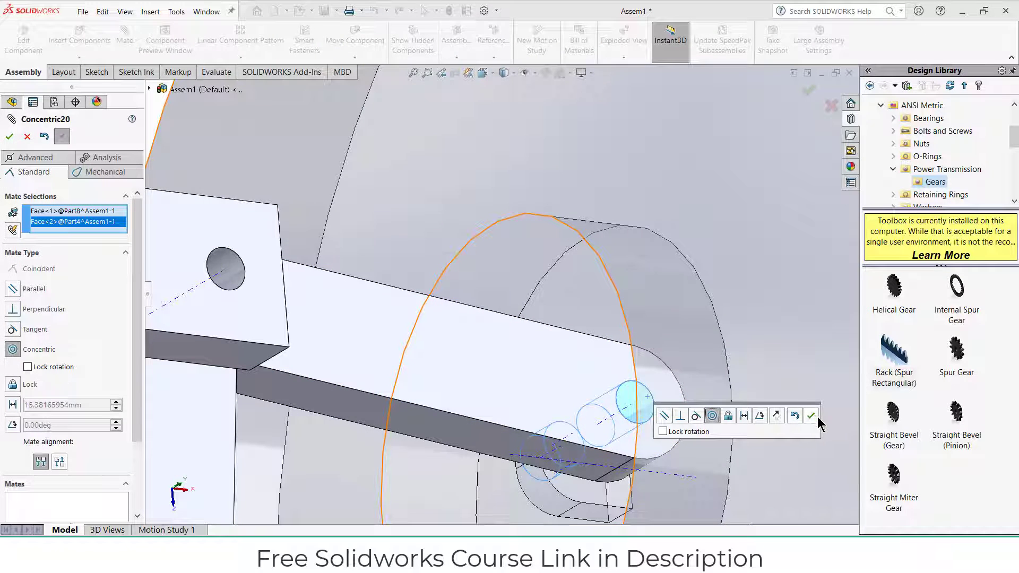
left_click(813, 417)
Add a coincident mate between the steering arm's flat face and the wheel lug's facing side, and finish mating
left_click(578, 414)
middle_click_drag(577, 414, 675, 348)
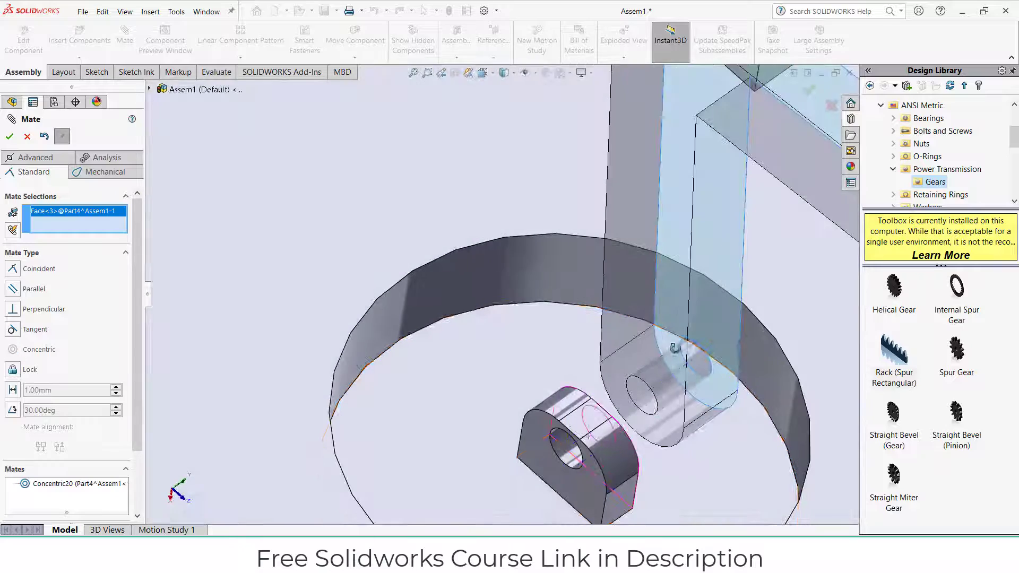
left_click(578, 478)
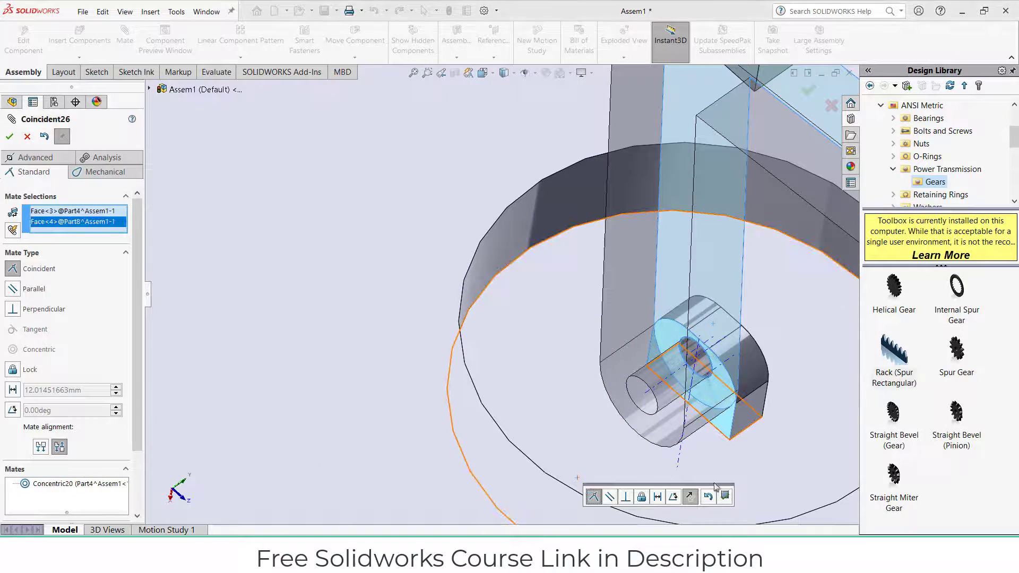
left_click(725, 497)
scroll(716, 419, "down", 5)
middle_click_drag(716, 418, 523, 273)
scroll(524, 273, "down", 3)
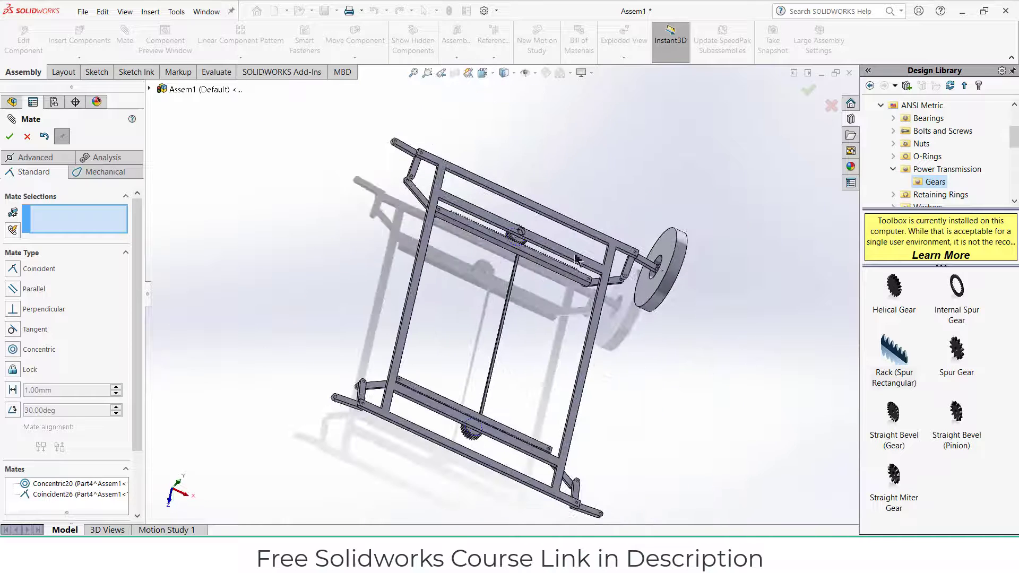
left_click(10, 137)
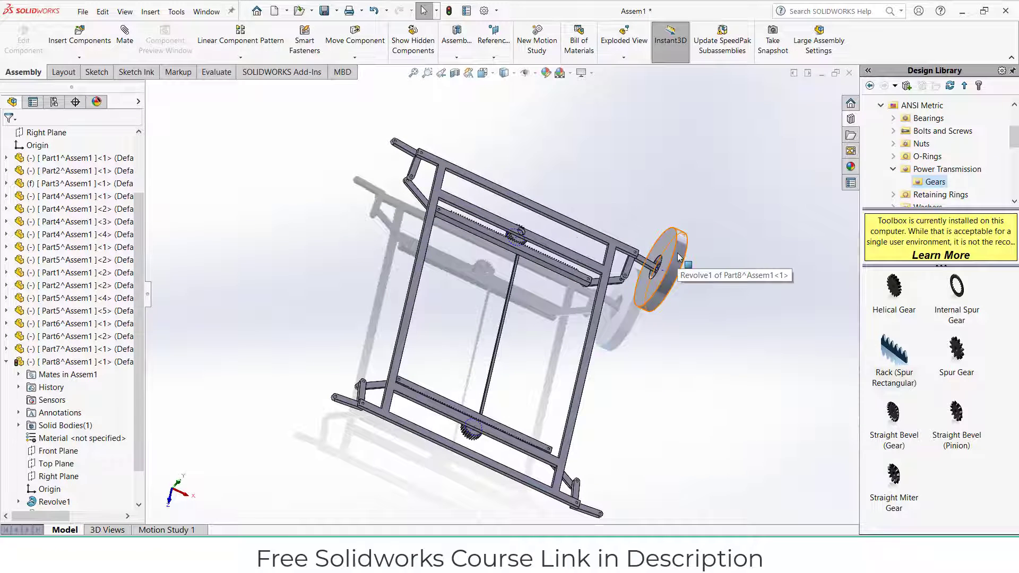
Copy the wheel three times, placing one copy near each of the frame's remaining corners
left_click_drag(678, 254, 242, 335, "ctrl")
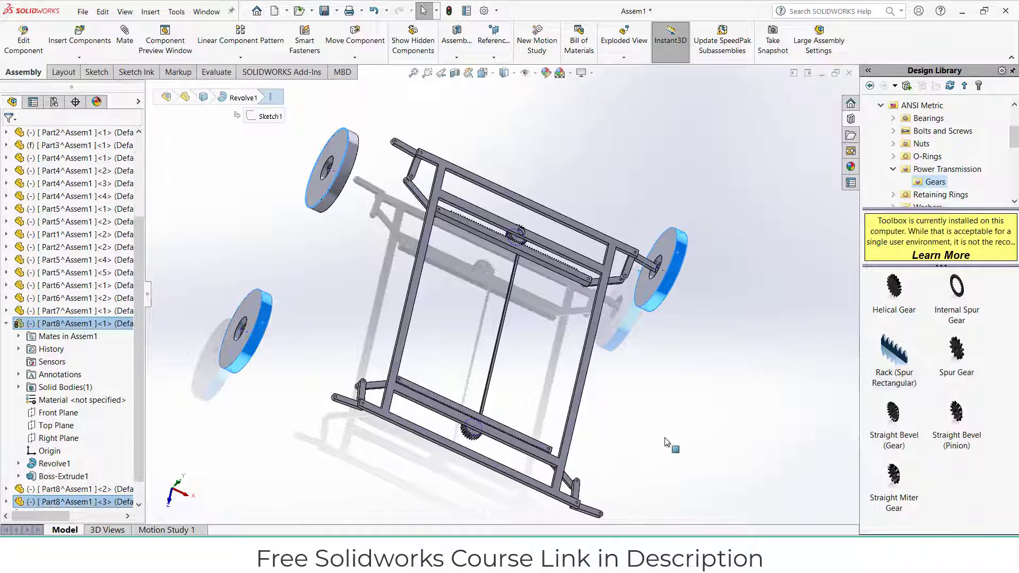
left_click(674, 416)
left_click_drag(262, 322, 688, 498, "ctrl")
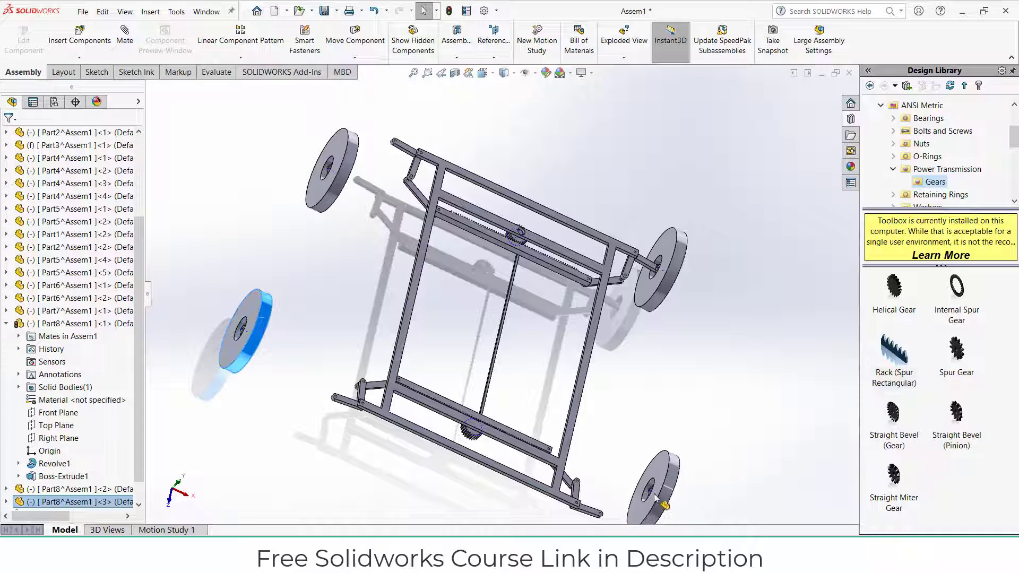
Rotate the wheel copy near the frame's upper-left corner so its recessed side faces the frame
left_click(343, 179)
left_click(95, 489)
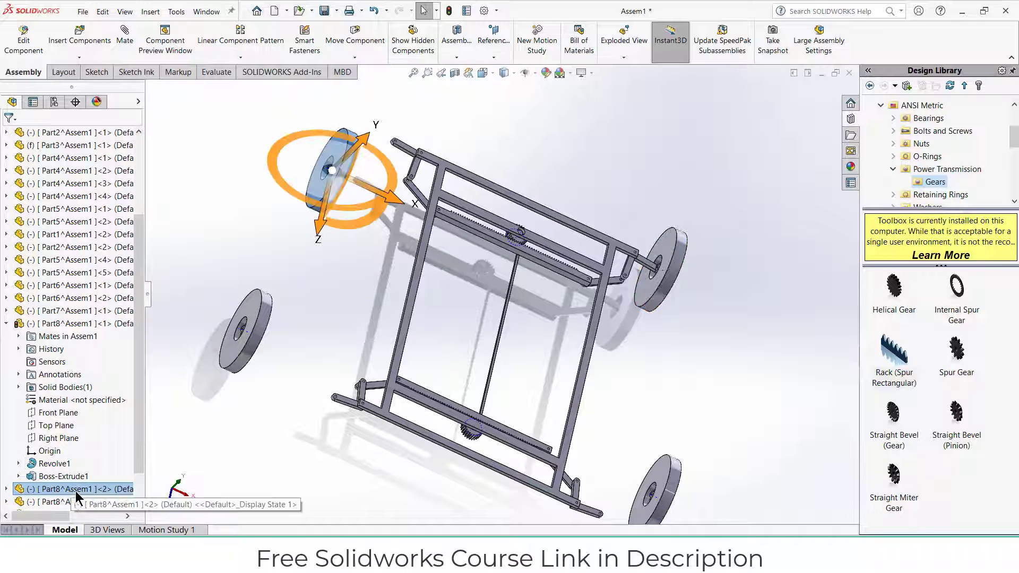
left_click_drag(362, 217, 318, 108)
left_click(340, 234)
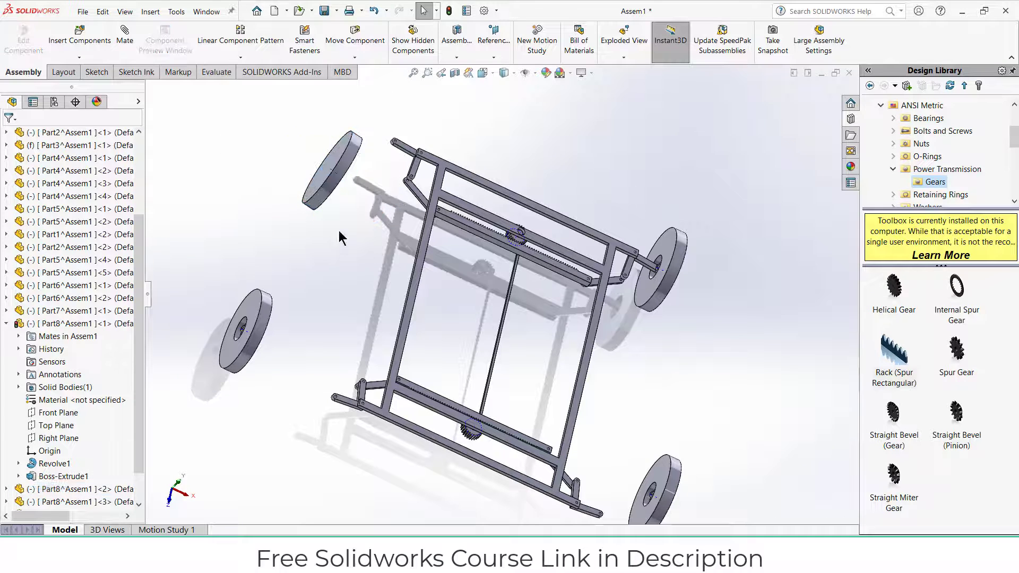
Add a concentric mate between the upper-left steering arm's end hole and the rotated wheel's lug hole
left_click(130, 46)
scroll(392, 168, "down", 5)
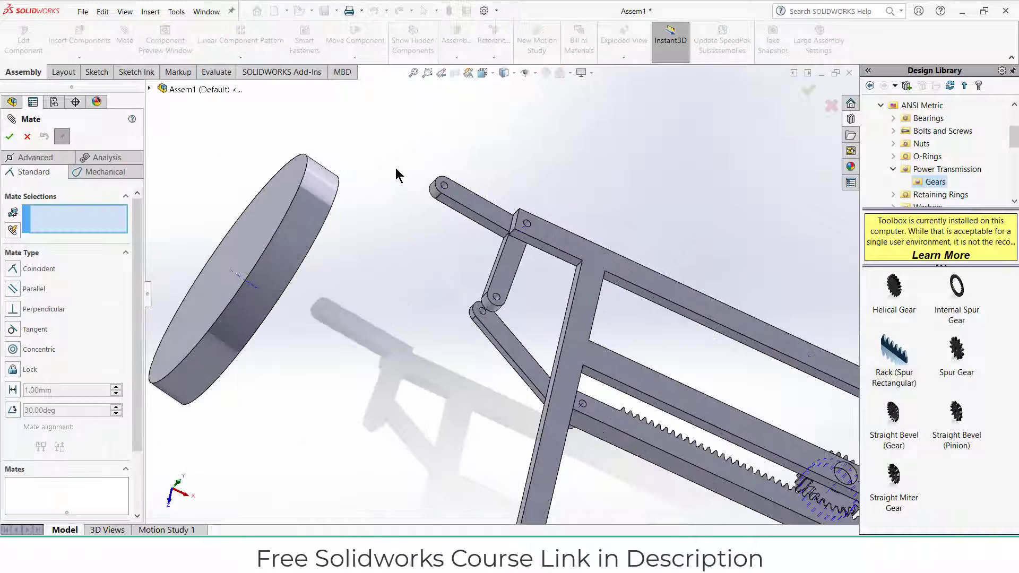
scroll(428, 225, "down", 4)
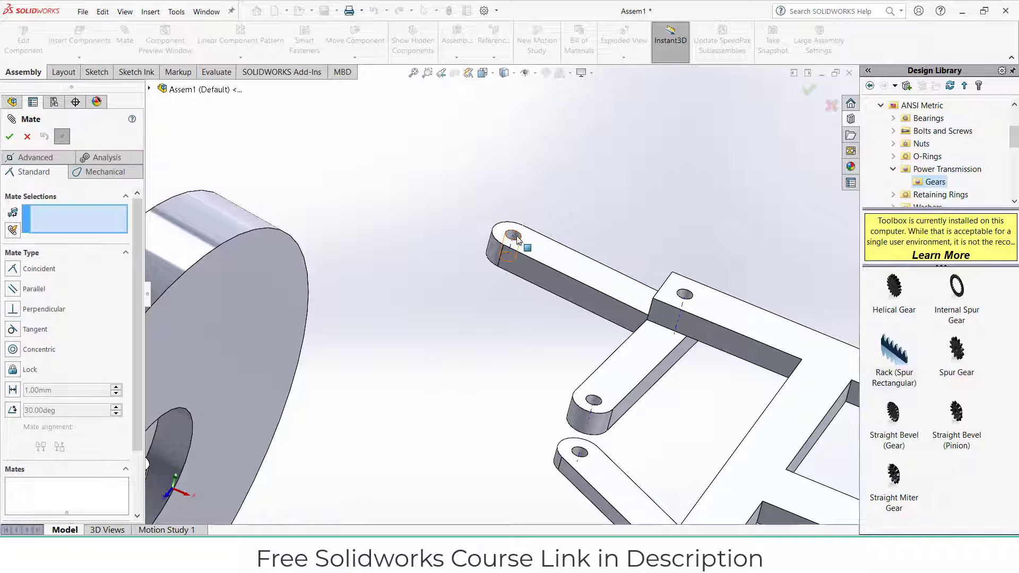
left_click(517, 239)
scroll(509, 255, "up", 3)
scroll(337, 391, "down", 6)
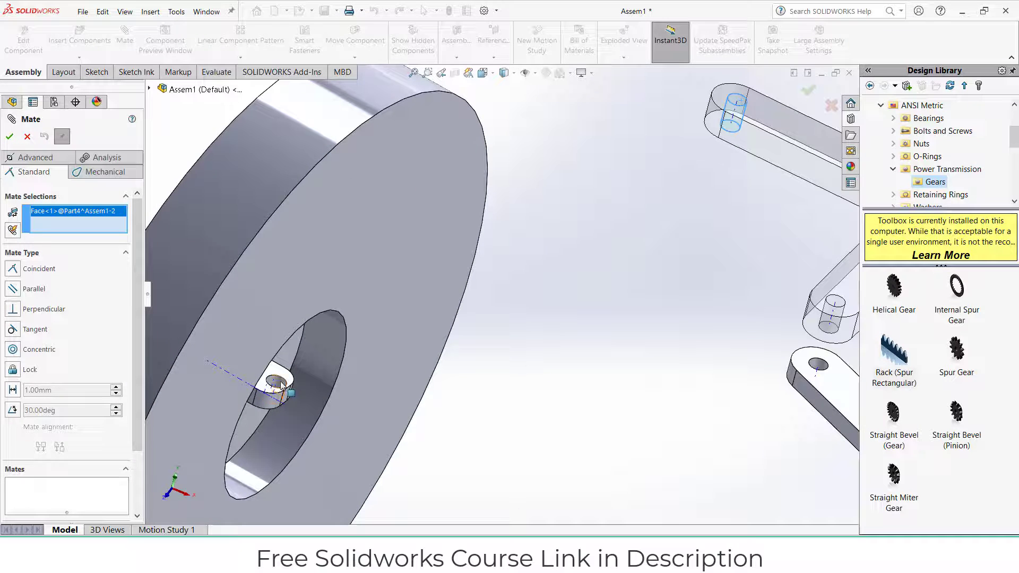
left_click(282, 386)
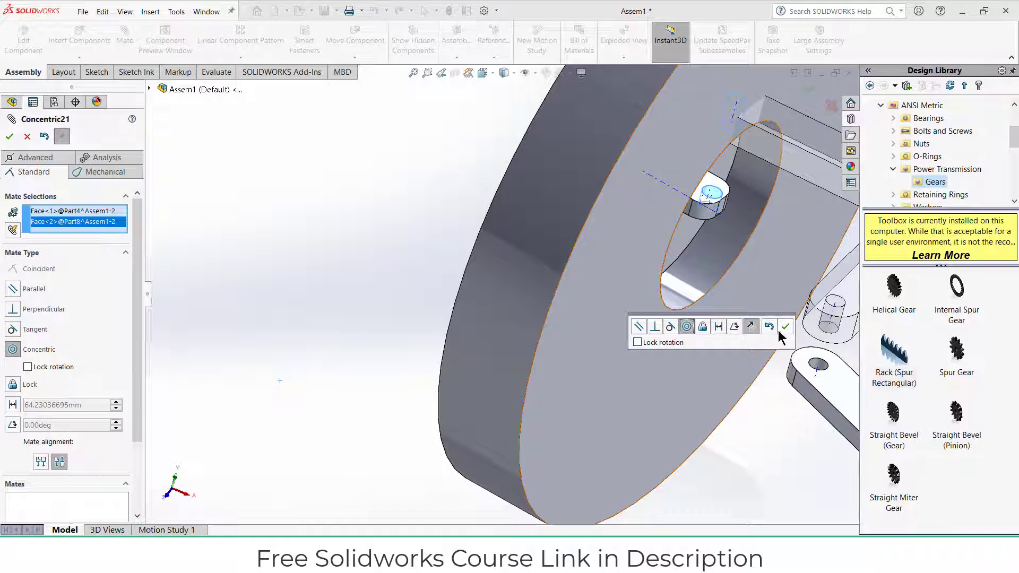
left_click(785, 328)
Add a coincident mate between the upper-left steering arm's flat face and its wheel lug's flat face
left_click(800, 131)
middle_click_drag(755, 195, 681, 120)
left_click(676, 128)
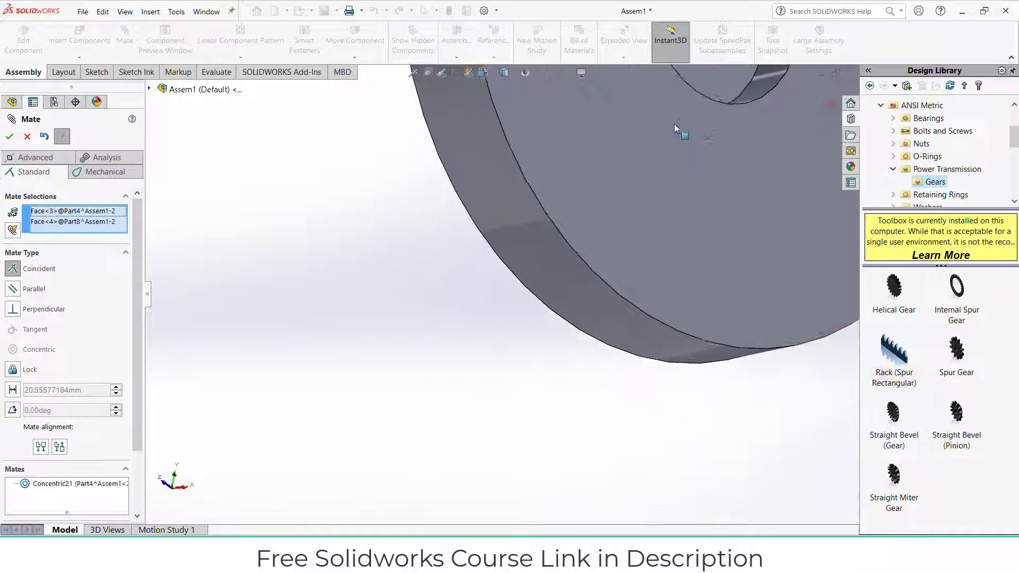
scroll(680, 135, "up", 5)
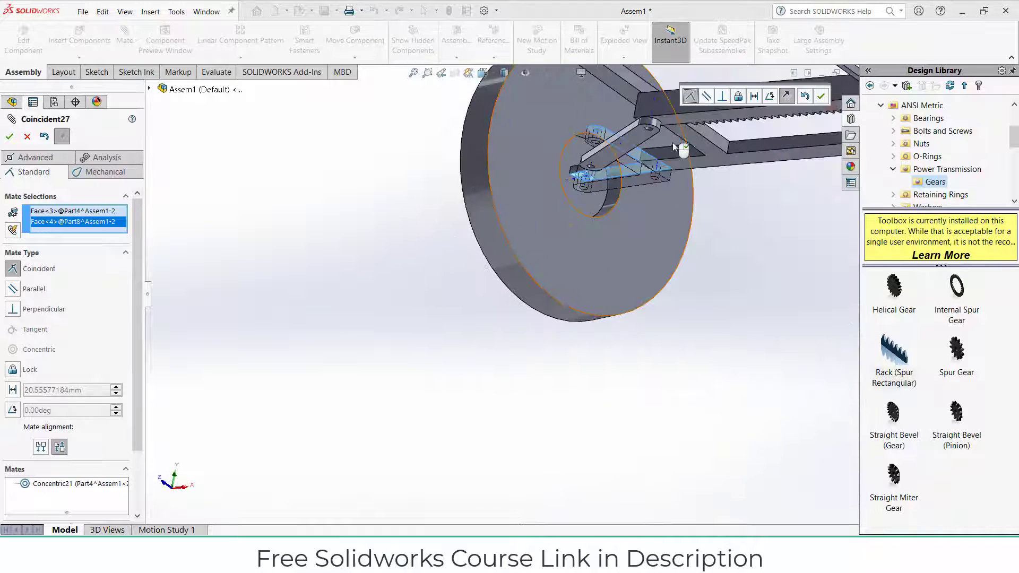
left_click(823, 97)
Add a concentric mate between the lower-right wheel copy's lug hole and the end hole of the adjacent steering arm
scroll(703, 184, "up", 7)
middle_click_drag(696, 184, 621, 229)
middle_click_drag(737, 252, 748, 277)
scroll(703, 279, "down", 7)
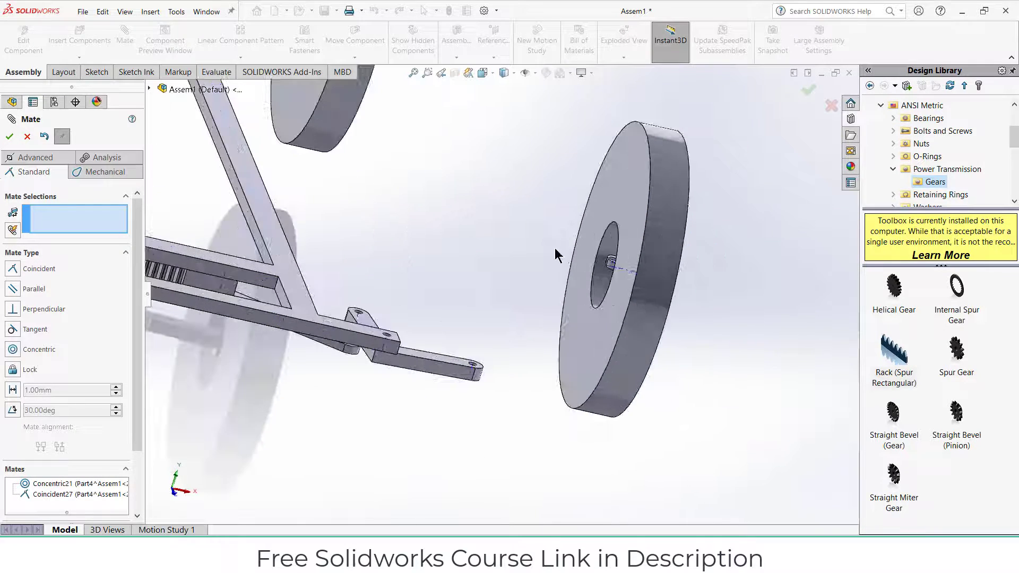
scroll(628, 275, "down", 5)
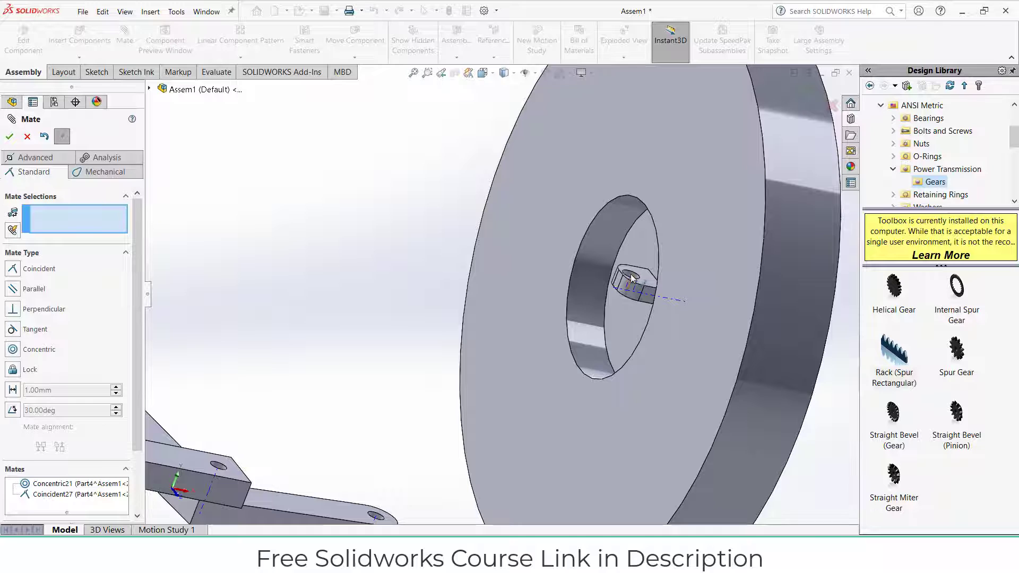
scroll(631, 274, "down", 3)
left_click(573, 285)
scroll(574, 287, "up", 6)
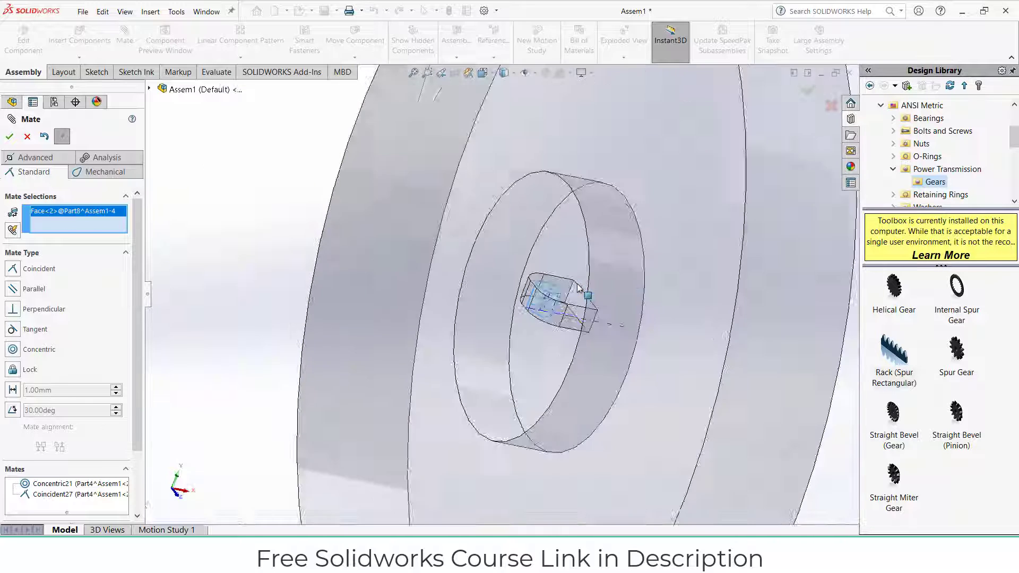
scroll(380, 439, "down", 4)
scroll(380, 440, "down", 3)
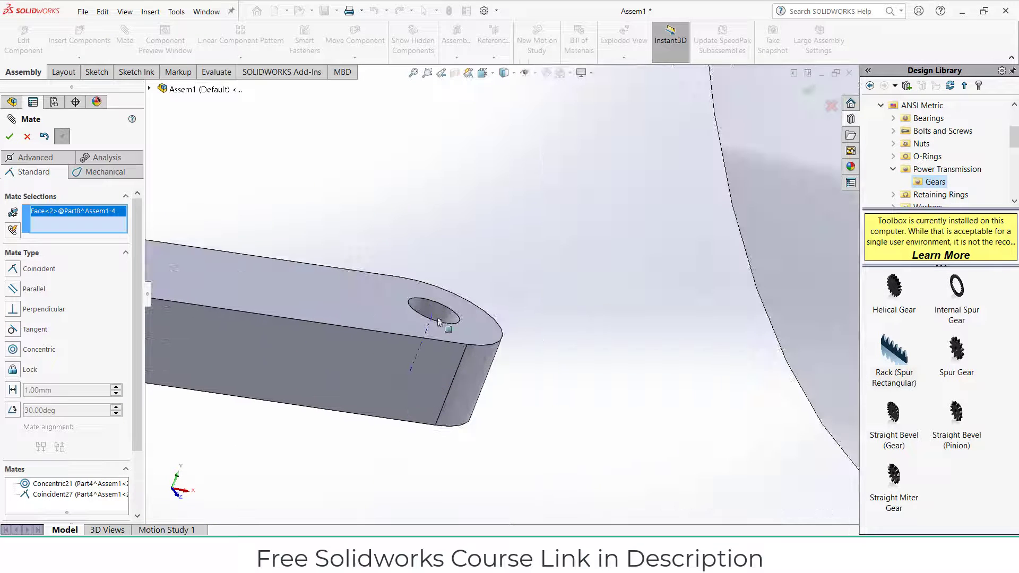
left_click(444, 319)
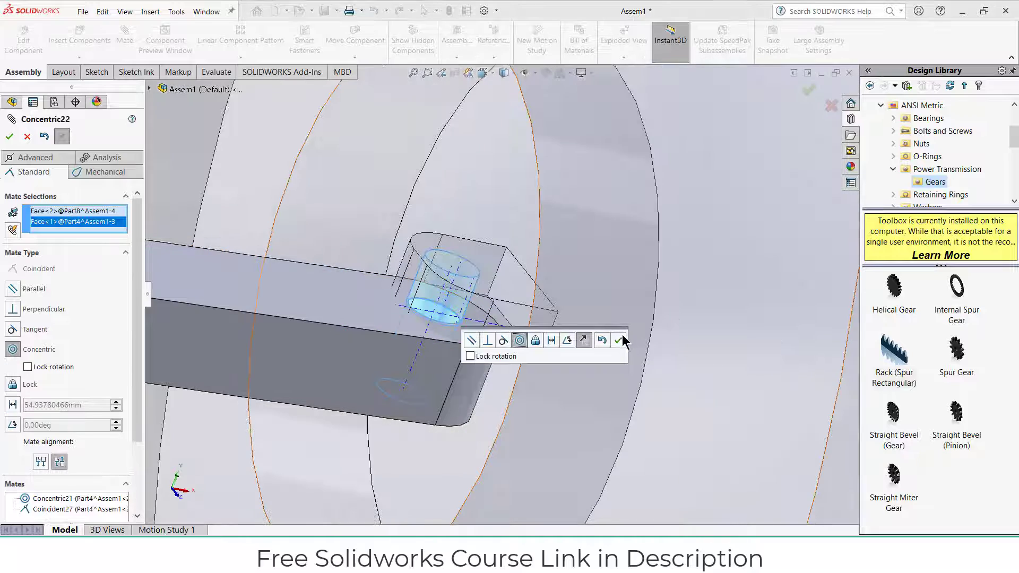
left_click(617, 343)
Add a coincident mate between the lower-right steering arm's flat face and its wheel lug's flat face
left_click(354, 315)
middle_click_drag(354, 315, 474, 244)
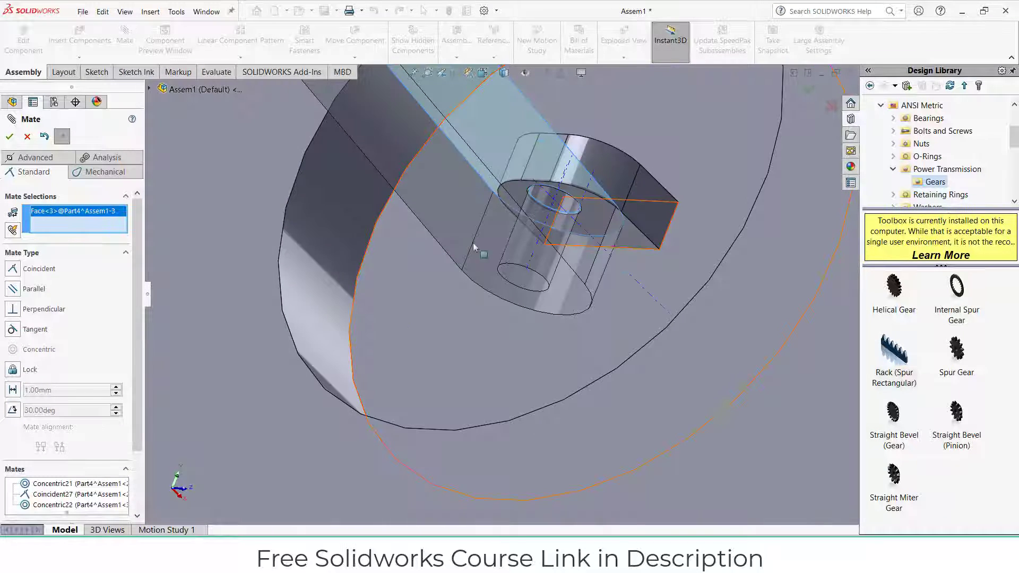
left_click(636, 244)
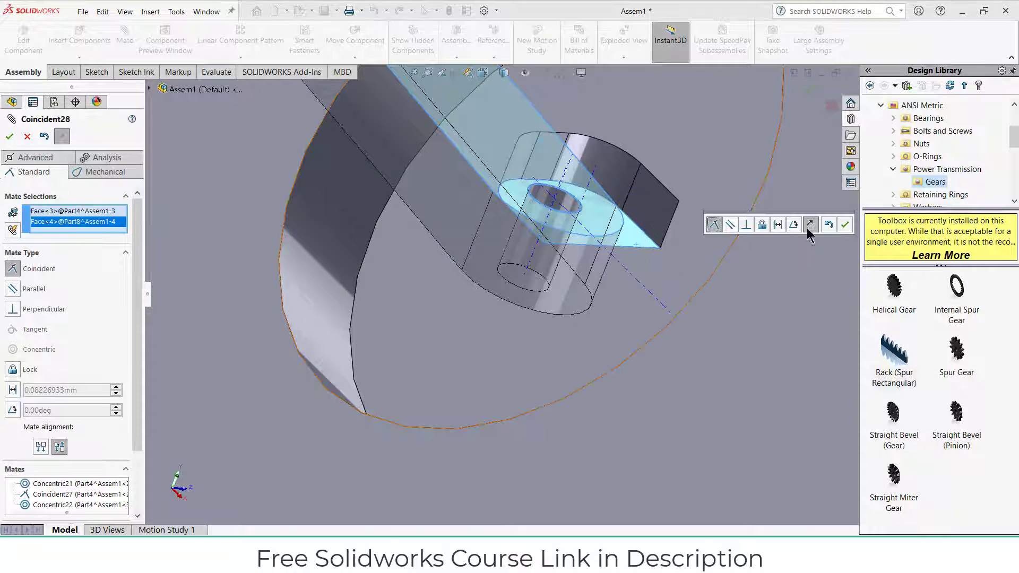
left_click(844, 226)
scroll(584, 311, "up", 10)
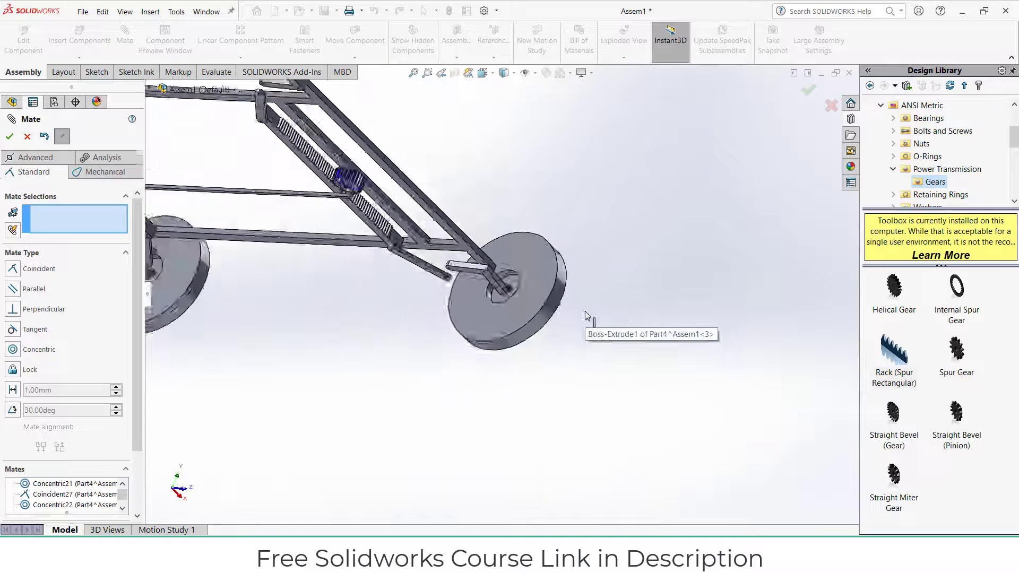
middle_click_drag(504, 244, 345, 268)
scroll(306, 241, "down", 3)
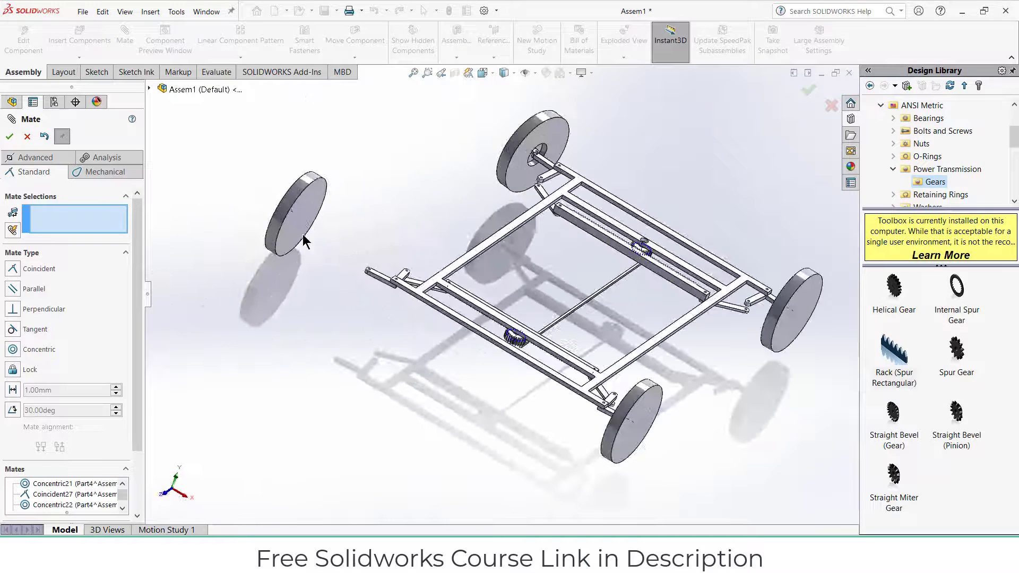
left_click(11, 136)
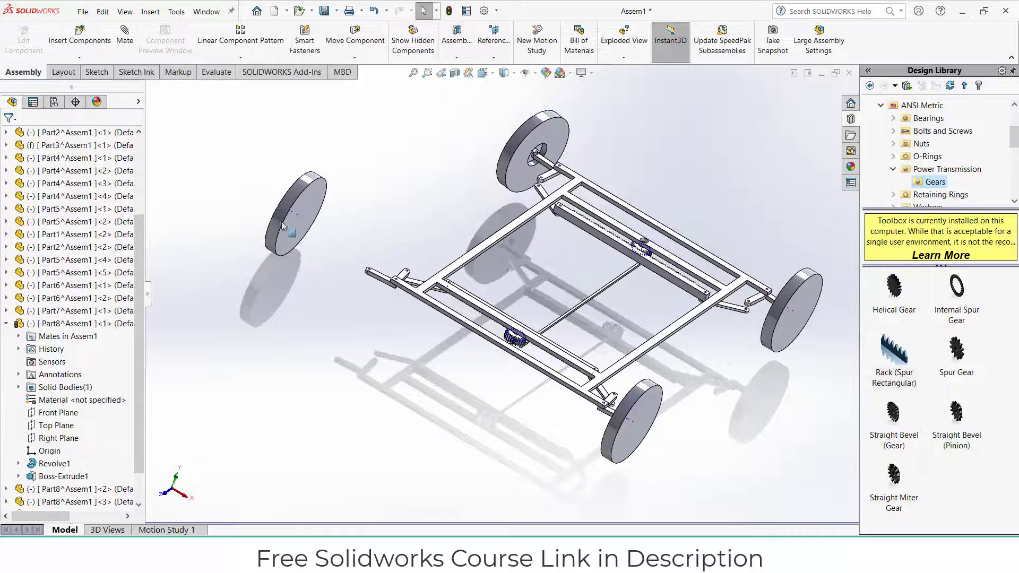
Rotate the remaining unattached wheel copy so its recessed side with the lug faces the frame
left_click(309, 195)
left_click(63, 467)
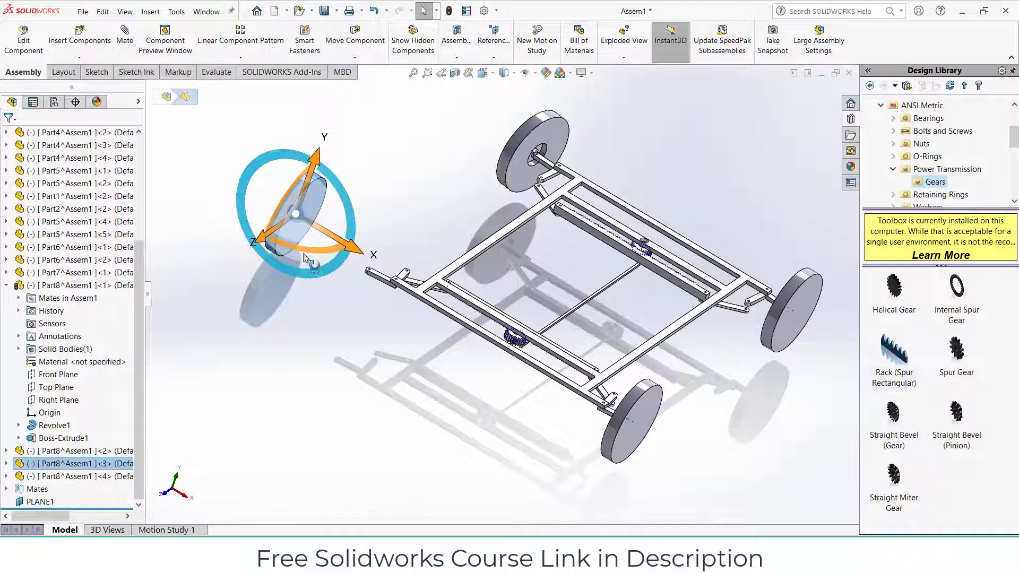
left_click_drag(314, 251, 329, 299)
left_click(329, 258)
Add a concentric mate between the last free steering arm's end hole and the rotated wheel copy's lug hole
scroll(329, 259, "down", 3)
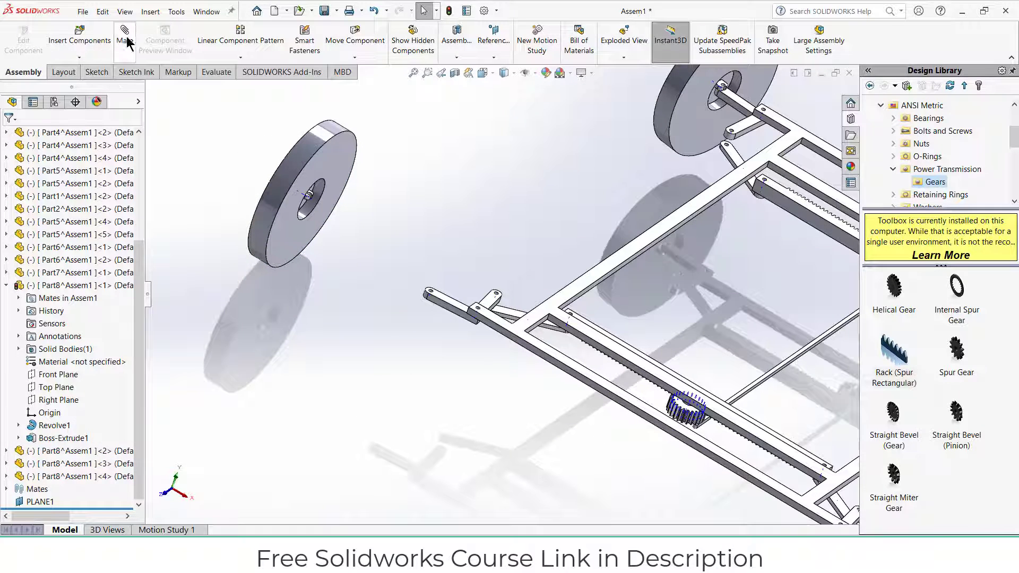
scroll(431, 292, "down", 8)
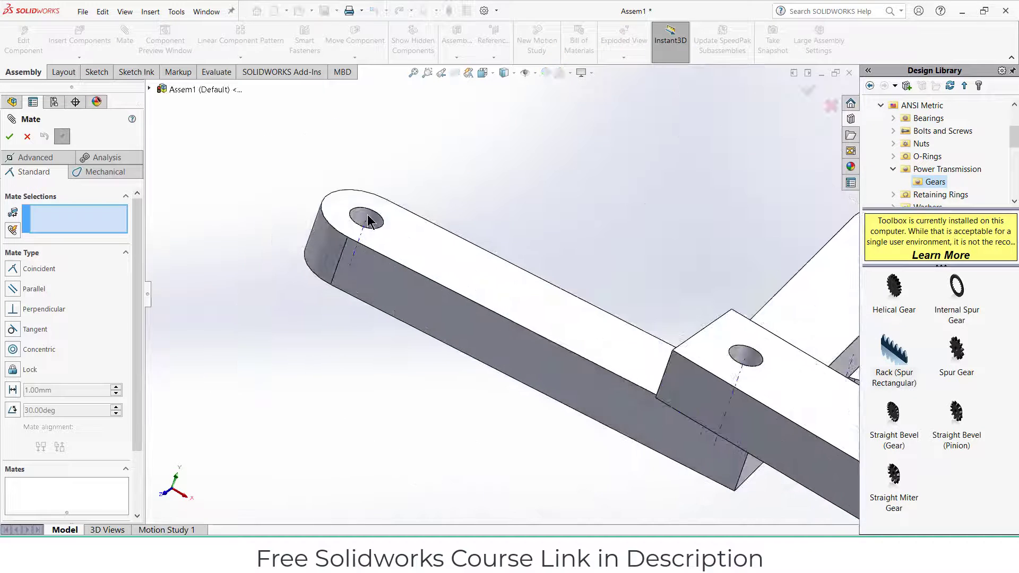
left_click(370, 223)
scroll(371, 228, "up", 5)
scroll(330, 178, "down", 10)
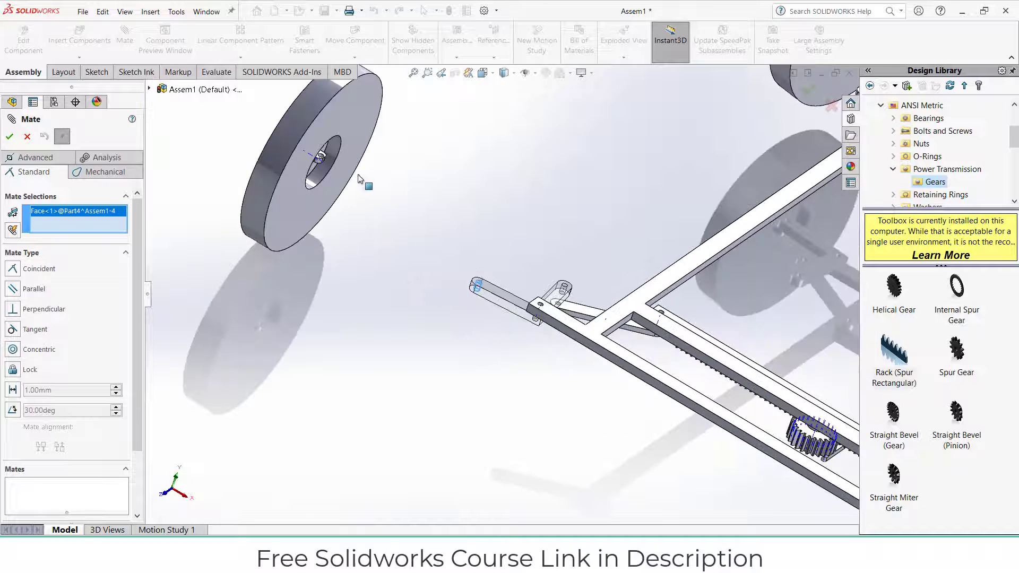
scroll(331, 178, "down", 3)
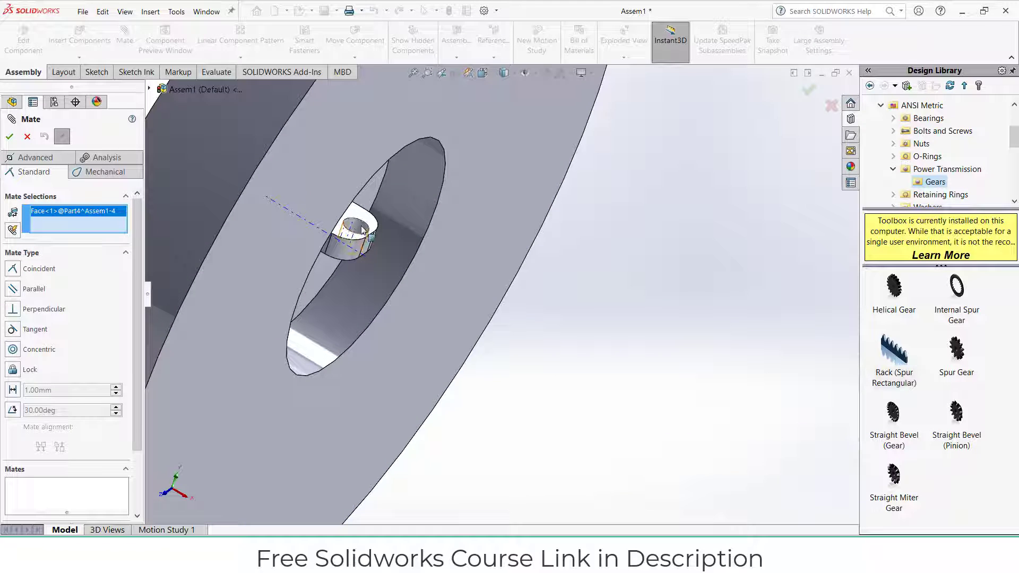
left_click(359, 229)
scroll(556, 288, "up", 10)
scroll(556, 288, "up", 2)
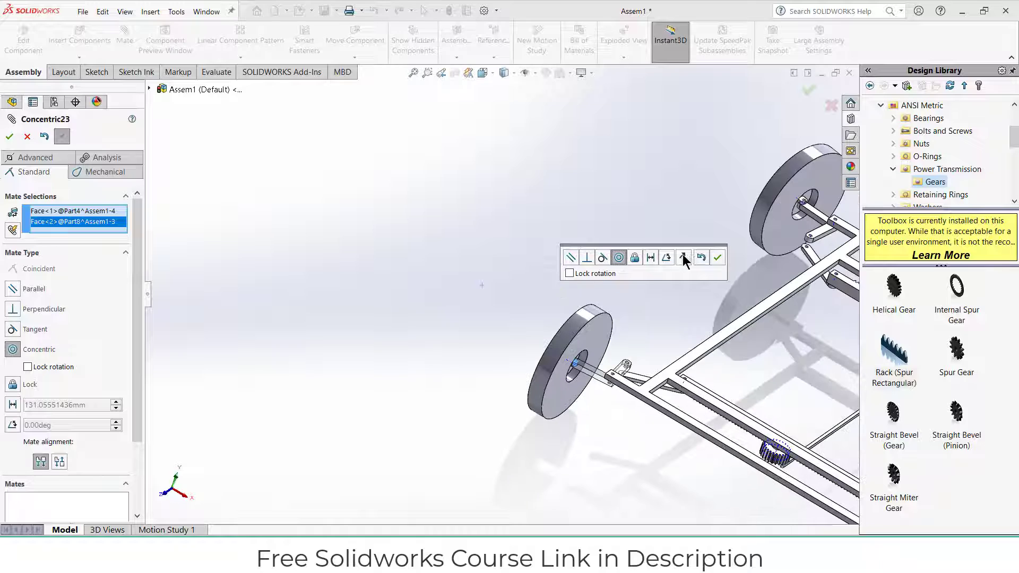
left_click(717, 257)
Add a coincident mate between that fourth steering arm's flat face and its wheel lug's flat face
scroll(543, 335, "down", 6)
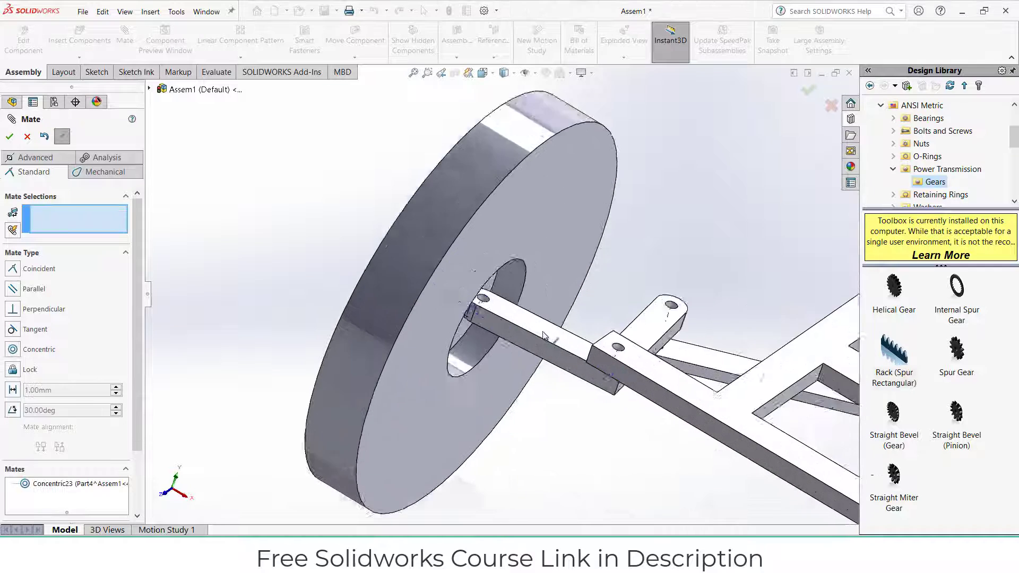
left_click(542, 332)
middle_click_drag(489, 336, 432, 260)
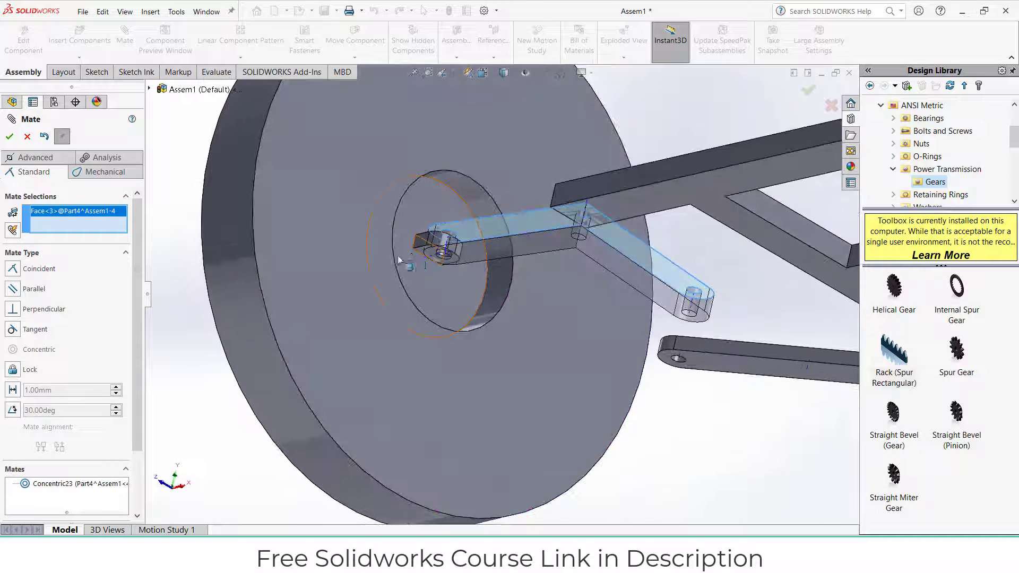
scroll(412, 254, "down", 3)
left_click(441, 255)
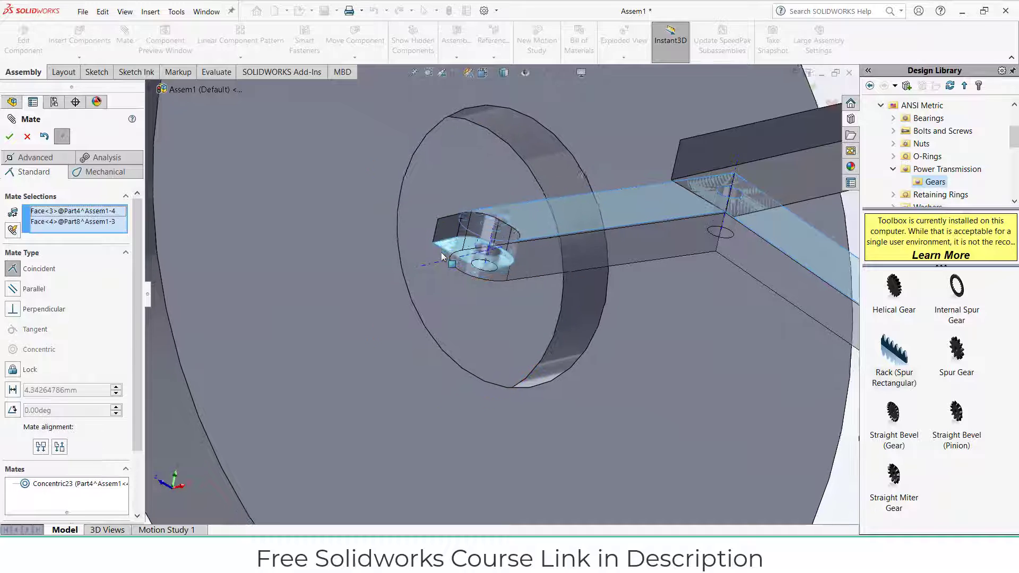
left_click(593, 224)
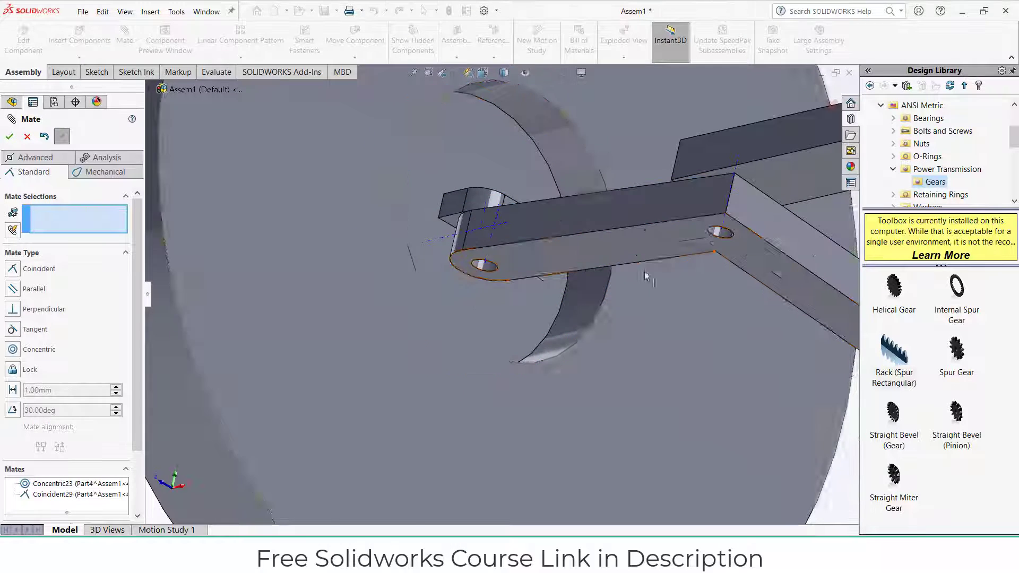
scroll(658, 239, "up", 10)
middle_click_drag(658, 240, 552, 335)
scroll(583, 295, "down", 5)
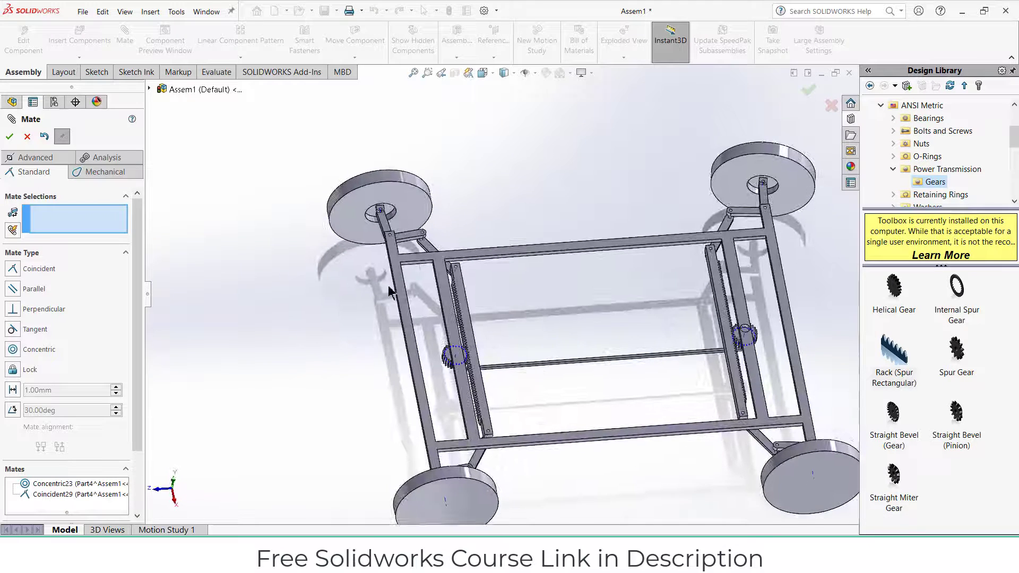
left_click(10, 137)
Move the rack beside the frame's left pinion to check how the linked steering arms and wheels respond
scroll(466, 311, "down", 3)
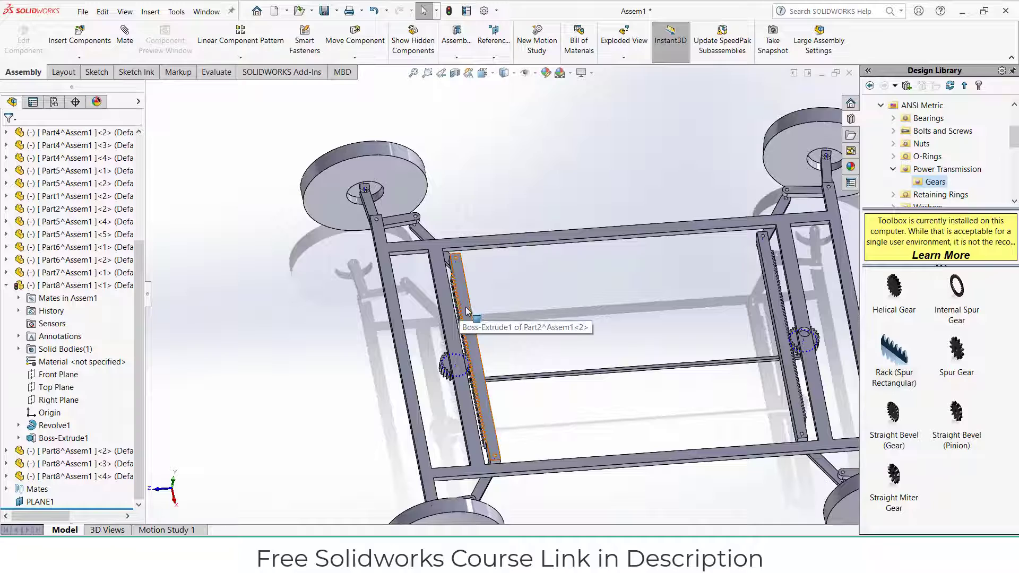
mouse_move(467, 310)
left_mouse_down()
mouse_move(473, 332)
mouse_move(476, 305)
mouse_move(476, 332)
mouse_move(474, 298)
mouse_move(476, 337)
mouse_move(476, 317)
left_mouse_up()
key("Escape")
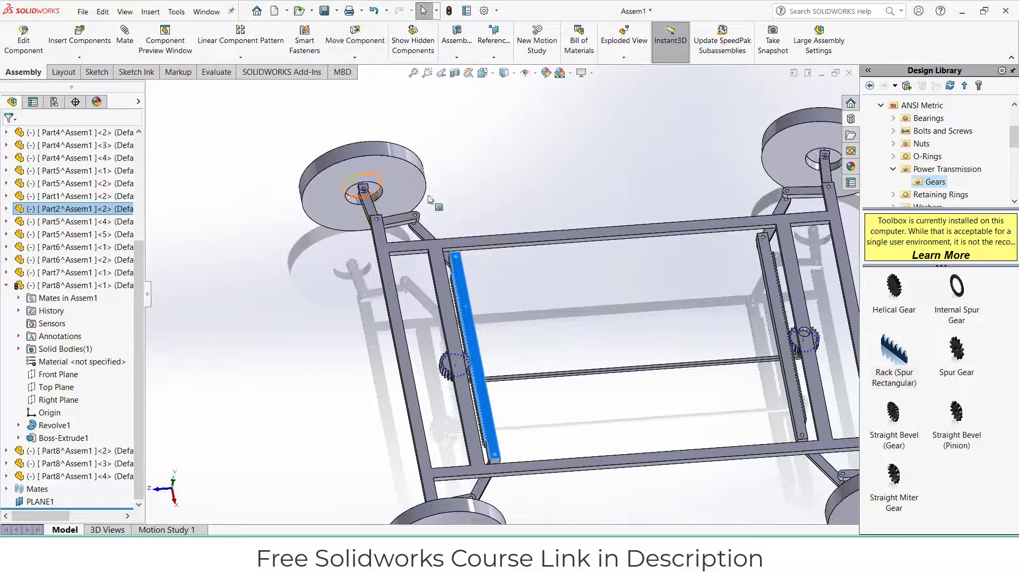
Add a parallel mate between the upper-left wheel lug's side face and its steering arm's side face
scroll(430, 200, "down", 8)
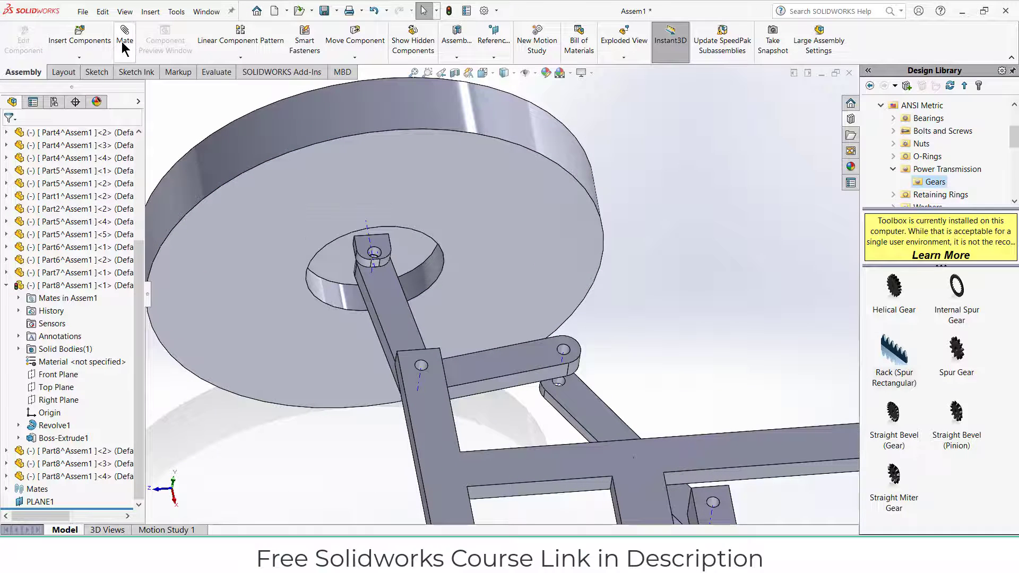
scroll(375, 285, "down", 5)
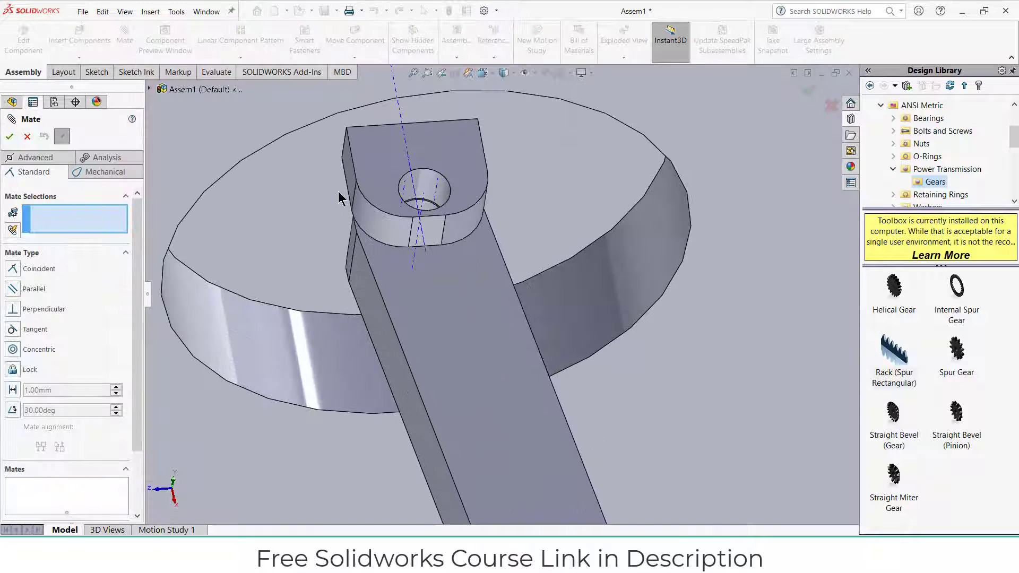
left_click(350, 185)
left_click(372, 301)
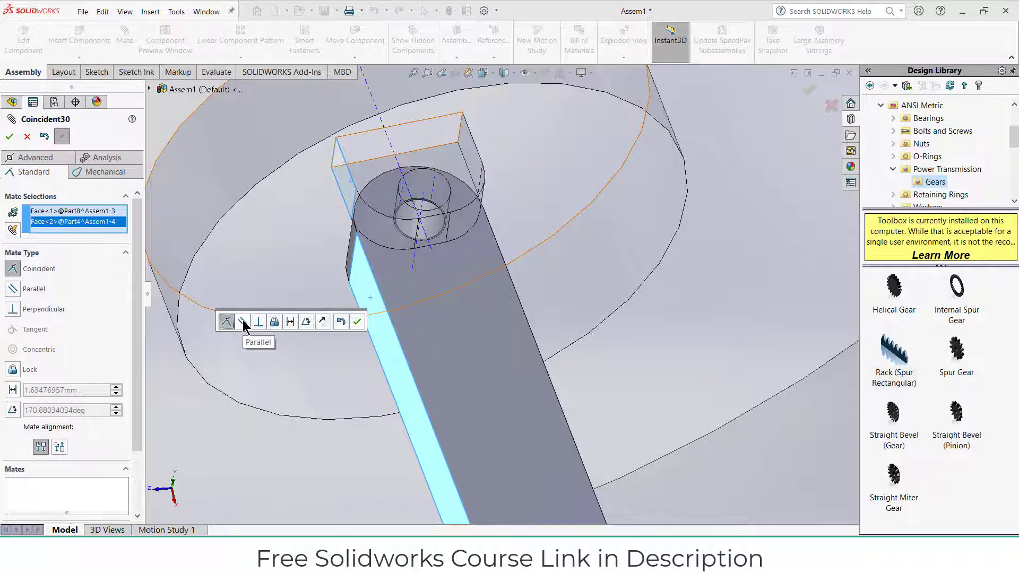
left_click(242, 321)
left_click(358, 322)
scroll(482, 352, "down", 10)
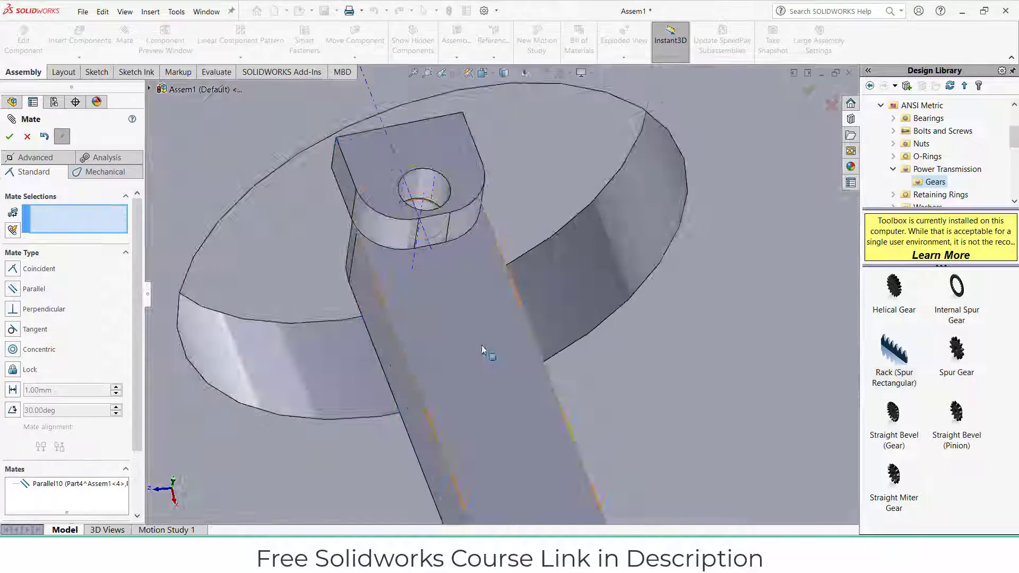
Add a parallel mate between the lower-left wheel lug's side face and its steering arm's side face
scroll(559, 384, "up", 4)
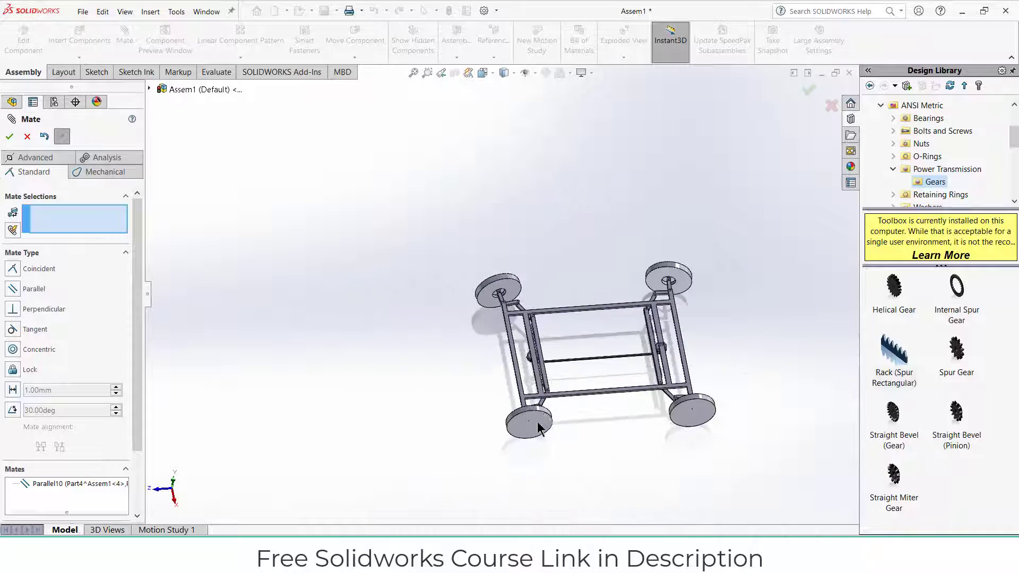
scroll(537, 427, "down", 5)
middle_click_drag(537, 426, 494, 331)
scroll(492, 330, "down", 6)
scroll(494, 327, "down", 8)
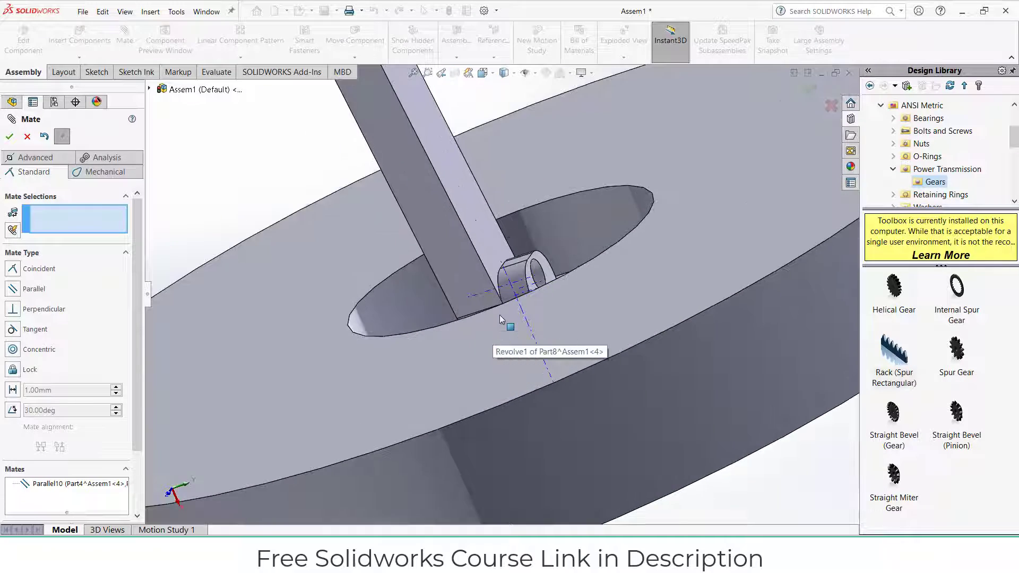
left_click(460, 261)
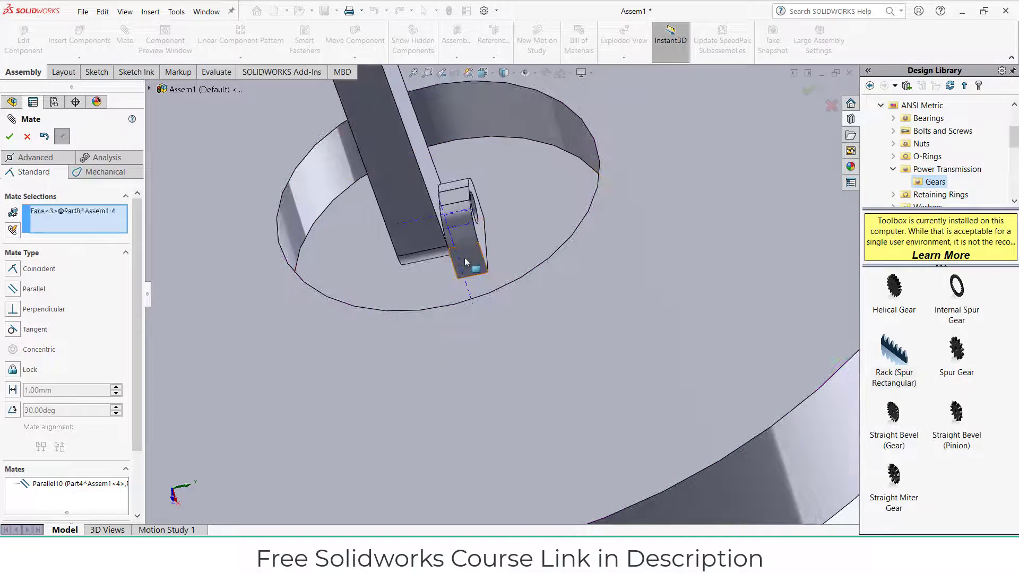
left_click(415, 238)
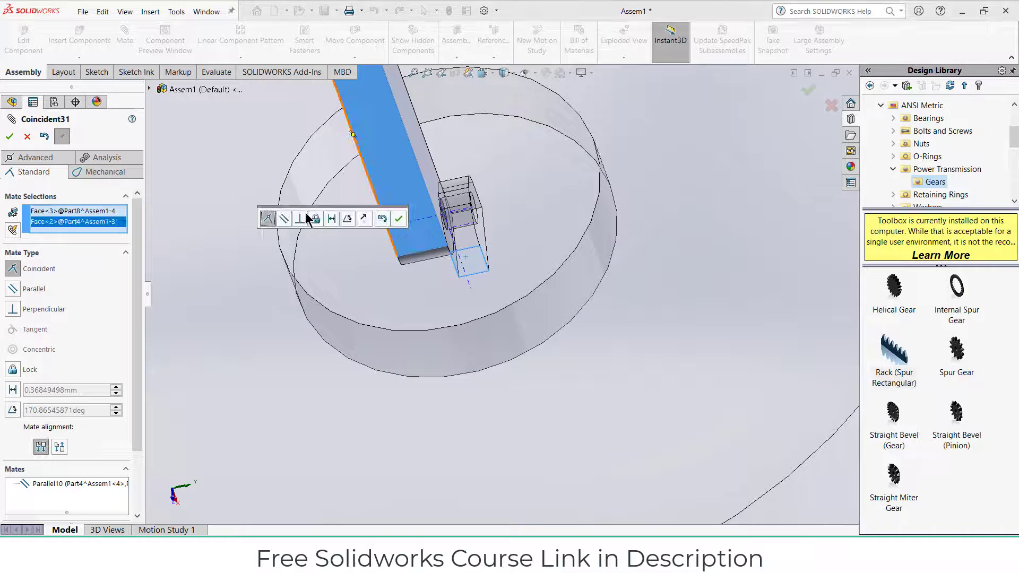
left_click(284, 218)
left_click(399, 219)
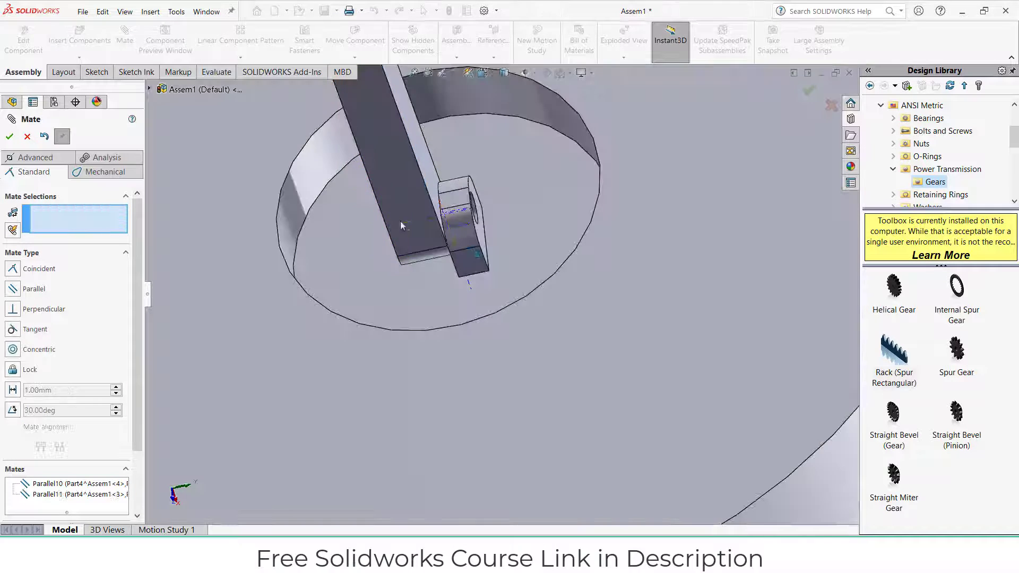
scroll(537, 162, "up", 10)
scroll(536, 159, "down", 12)
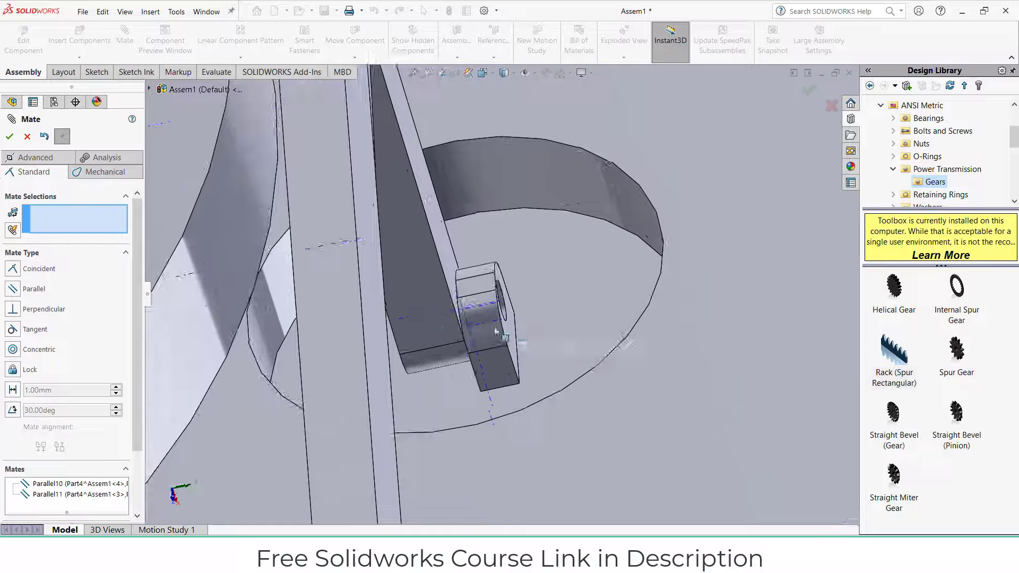
left_click(435, 324)
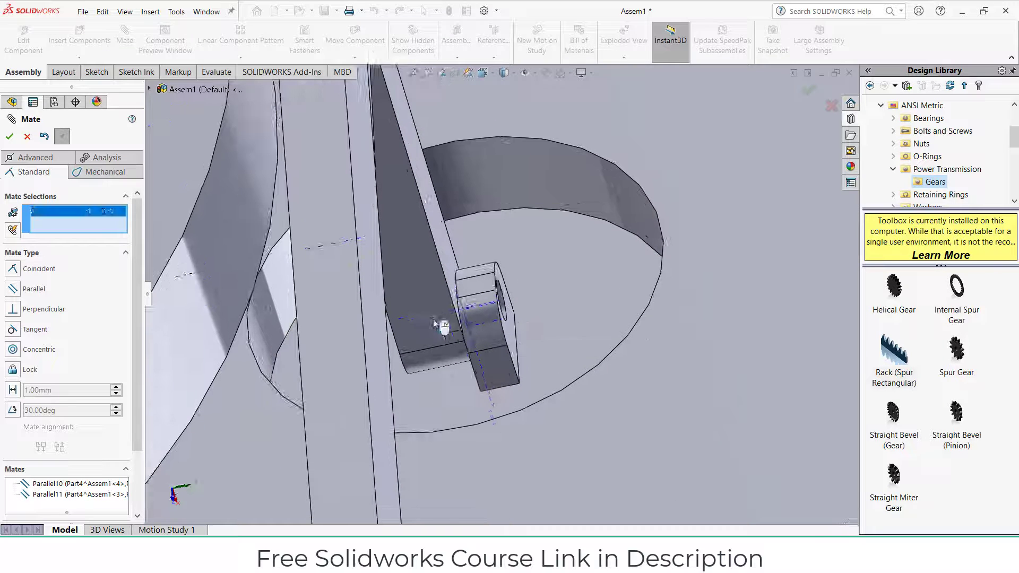
left_click(496, 371)
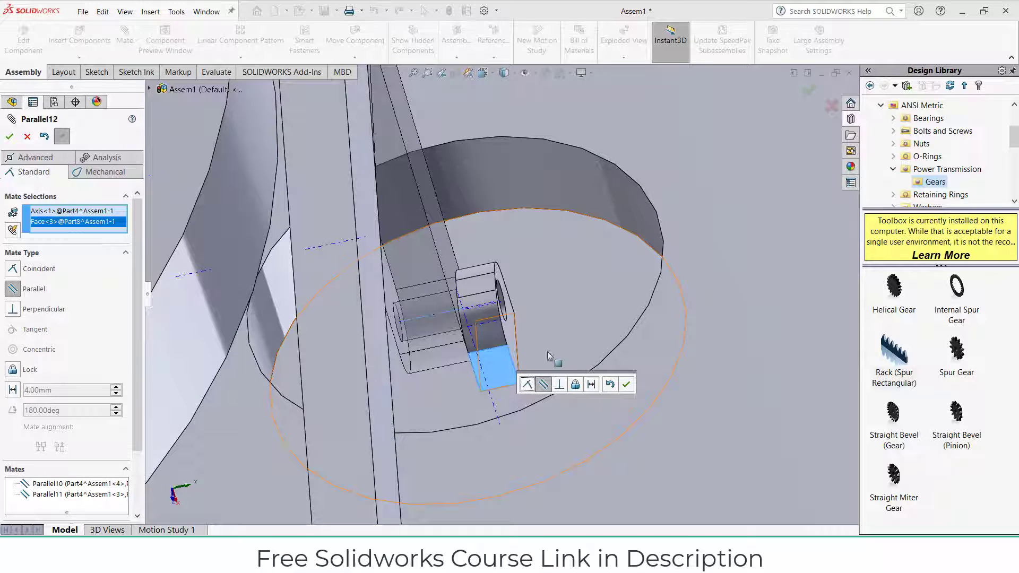
right_click(78, 219)
left_click(124, 226)
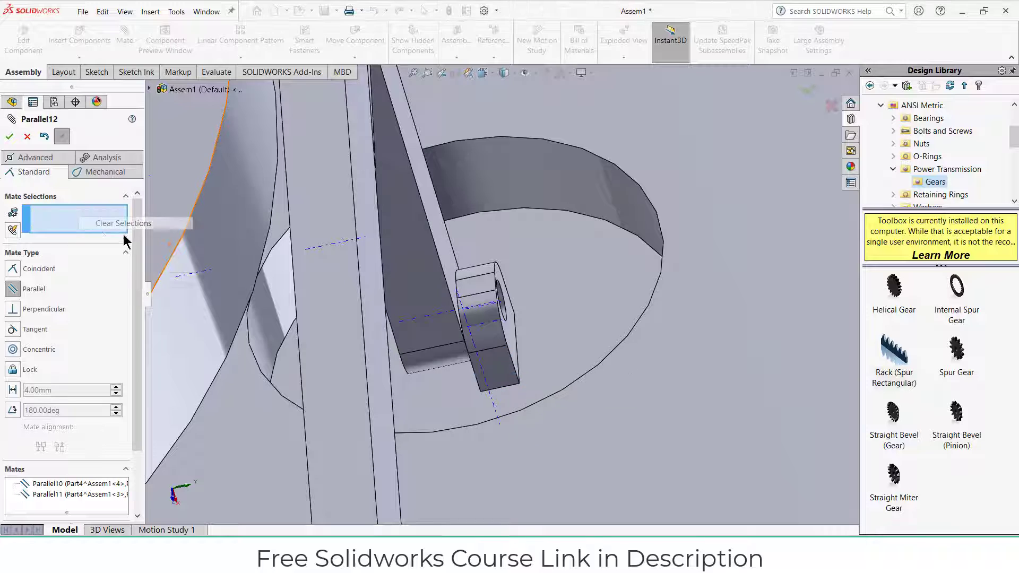
Add a parallel mate between the lower-right wheel lug's side face and its steering arm's side face
left_click(420, 291)
left_click(500, 369)
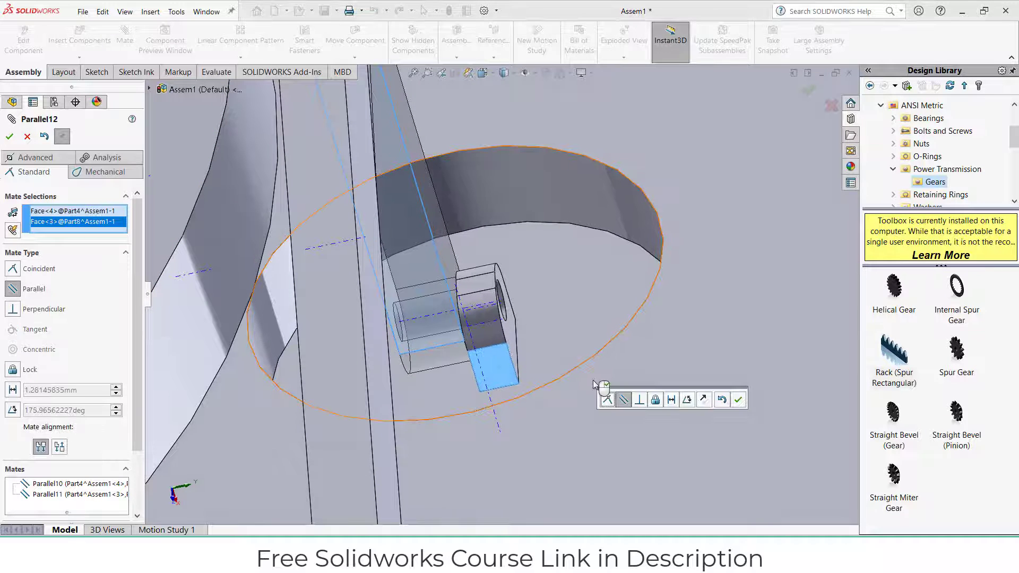
left_click(739, 401)
scroll(638, 315, "up", 12)
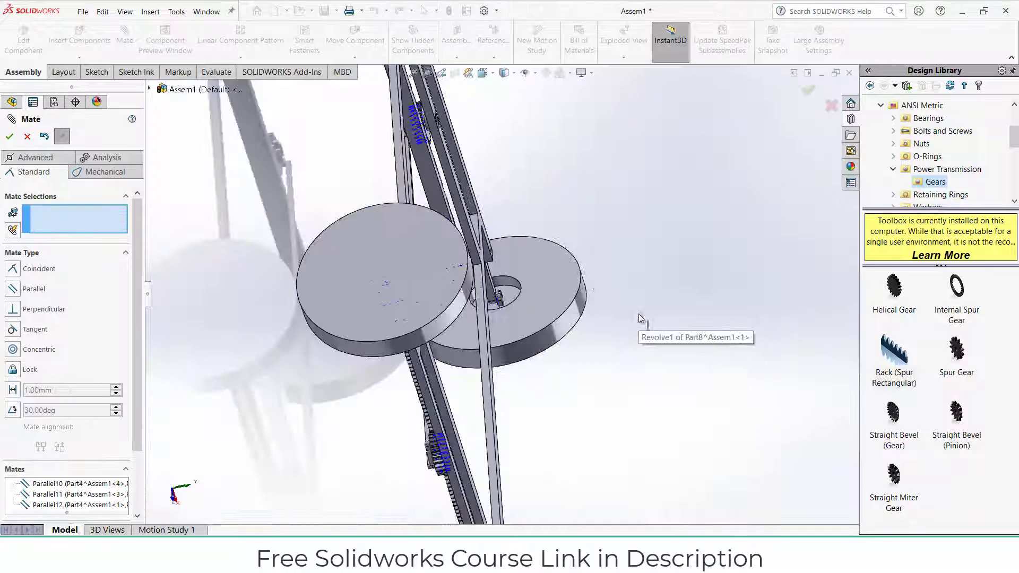
Add a parallel mate between the remaining upper-right wheel lug's side face and its steering arm's side face, and finish mating
middle_click_drag(501, 217, 385, 102)
scroll(434, 276, "down", 10)
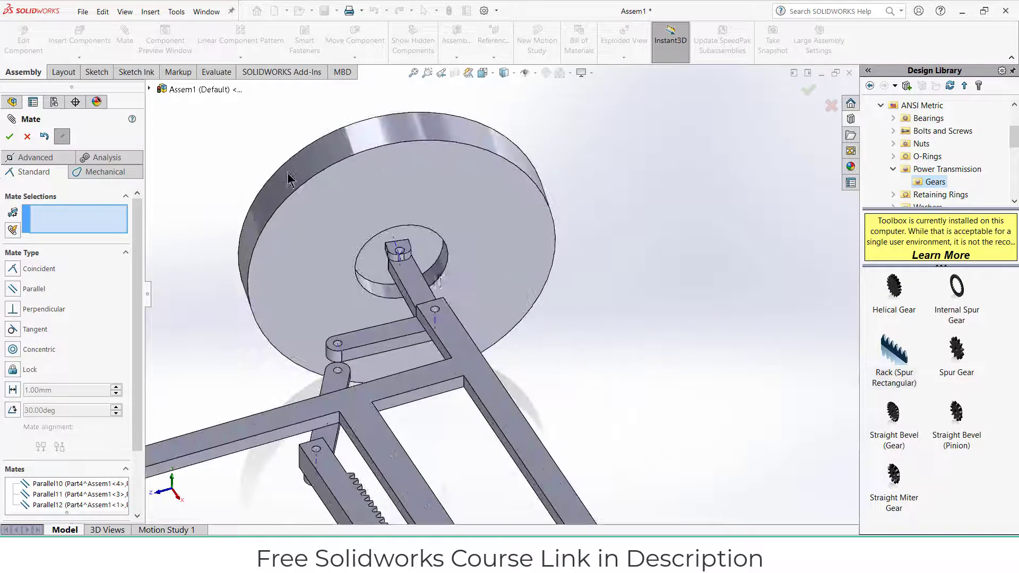
scroll(360, 247, "down", 4)
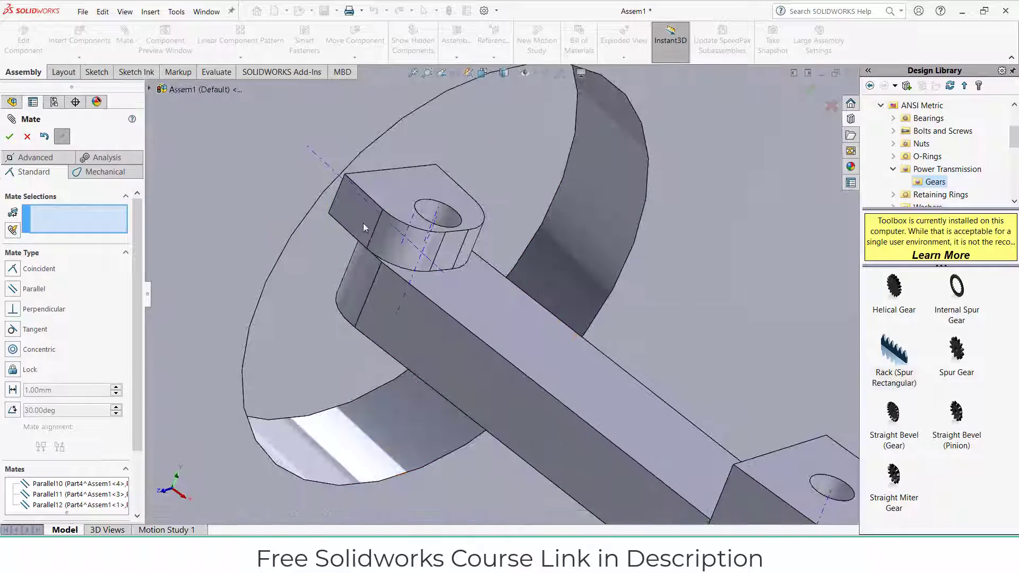
left_click(363, 227)
left_click(444, 345)
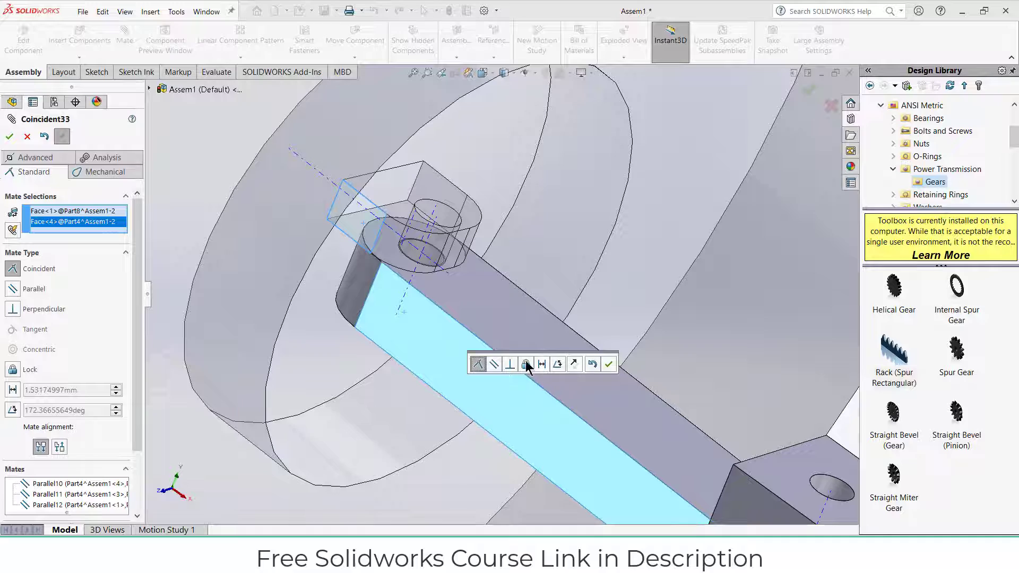
left_click(497, 365)
left_click(608, 364)
scroll(653, 380, "up", 5)
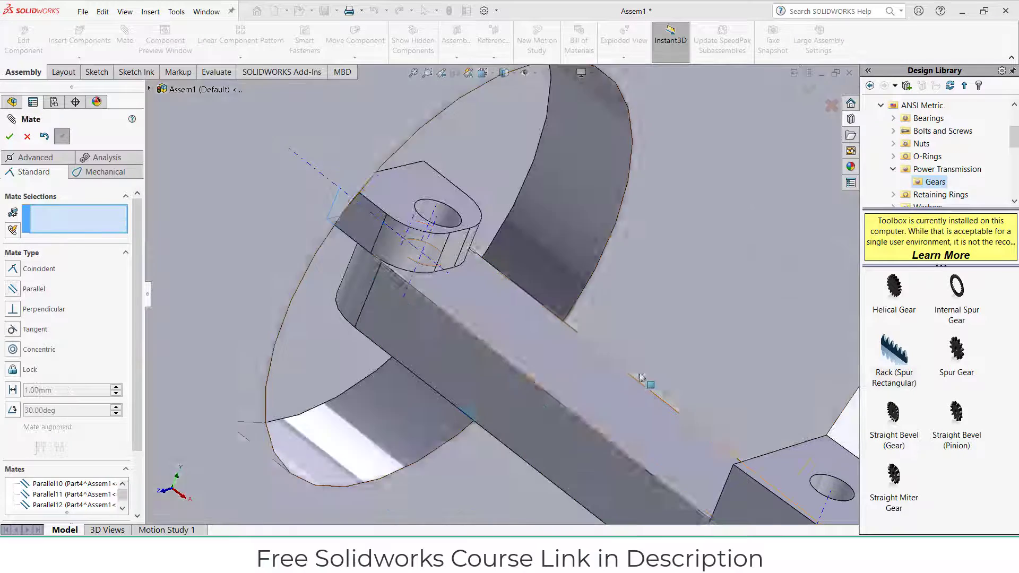
scroll(653, 380, "up", 10)
middle_click_drag(653, 381, 564, 374)
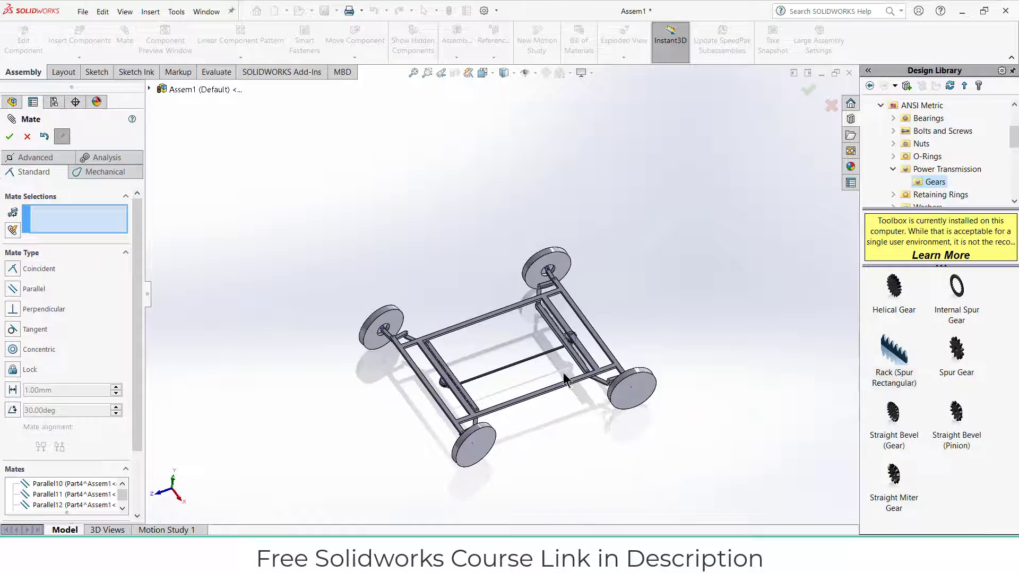
scroll(564, 375, "down", 2)
left_click(9, 137)
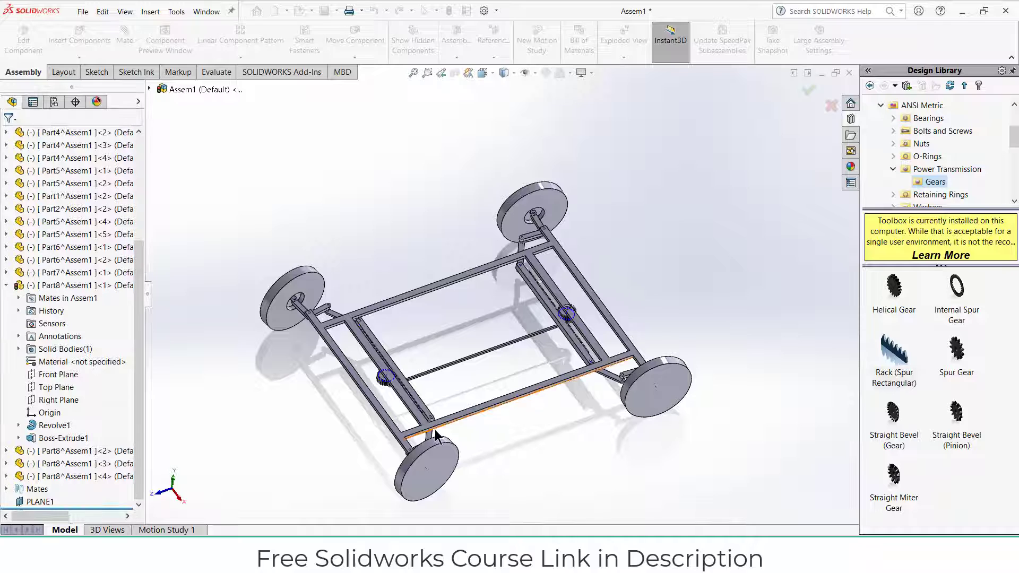
Move the rack beside the left pinion to check how all four wheels steer together
middle_click_drag(318, 159, 395, 318)
scroll(417, 388, "down", 2)
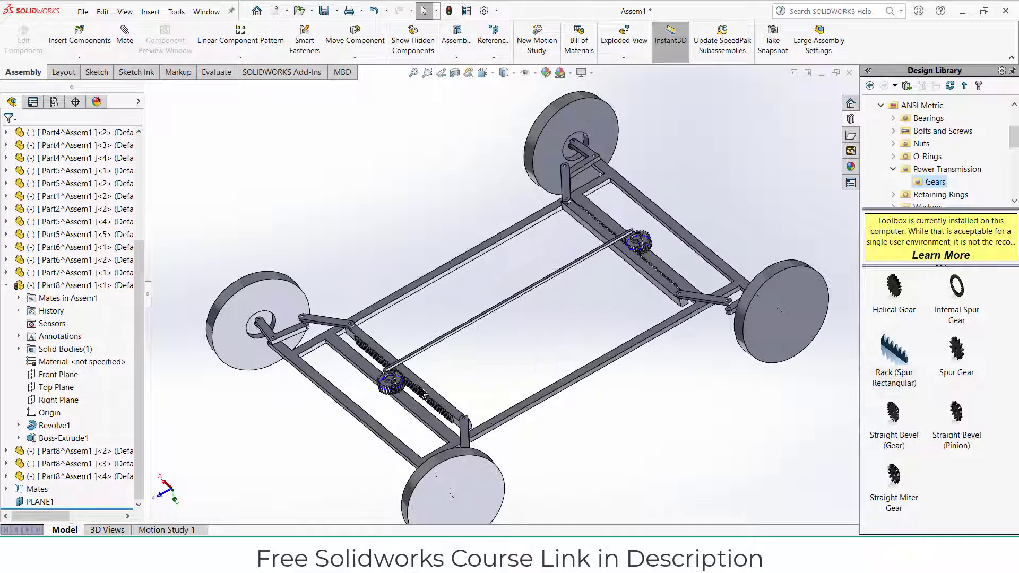
mouse_move(430, 390)
left_mouse_down()
mouse_move(414, 380)
mouse_move(435, 392)
mouse_move(415, 383)
mouse_move(425, 391)
left_mouse_up()
key("Escape")
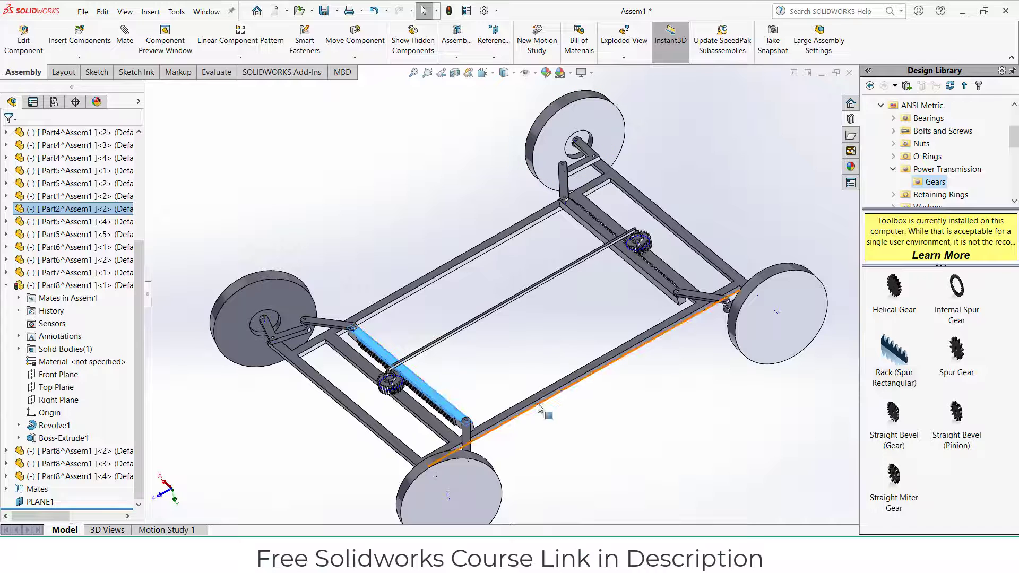
Apply a black colour to the wheel part at part document level
left_click(456, 472)
right_click(457, 473)
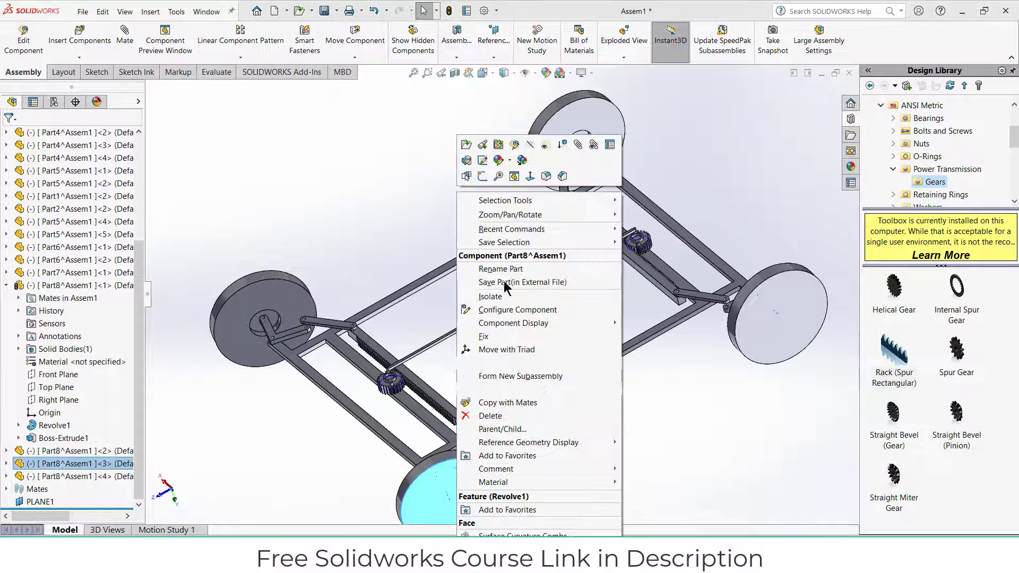
left_click(503, 160)
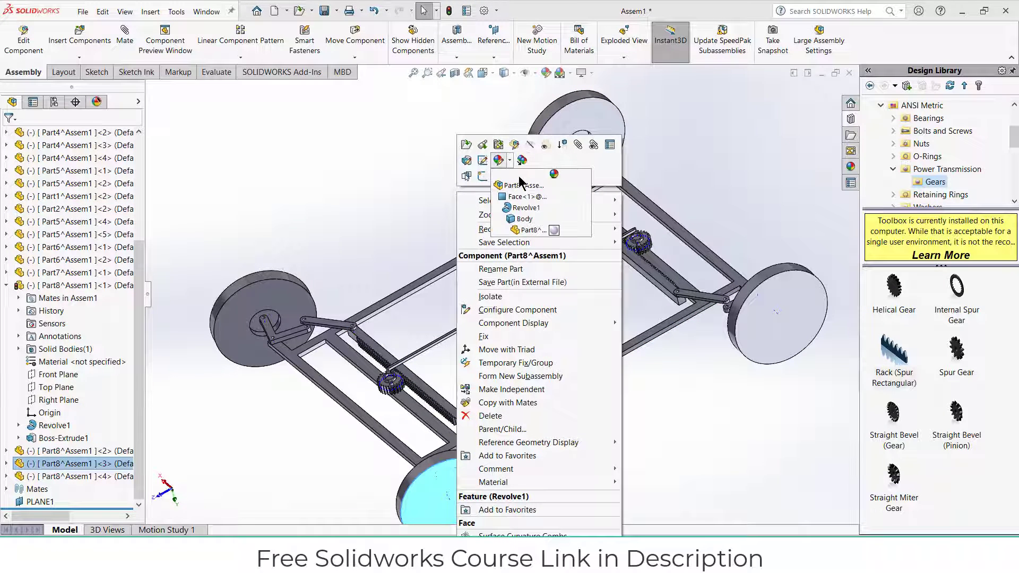
left_click(522, 234)
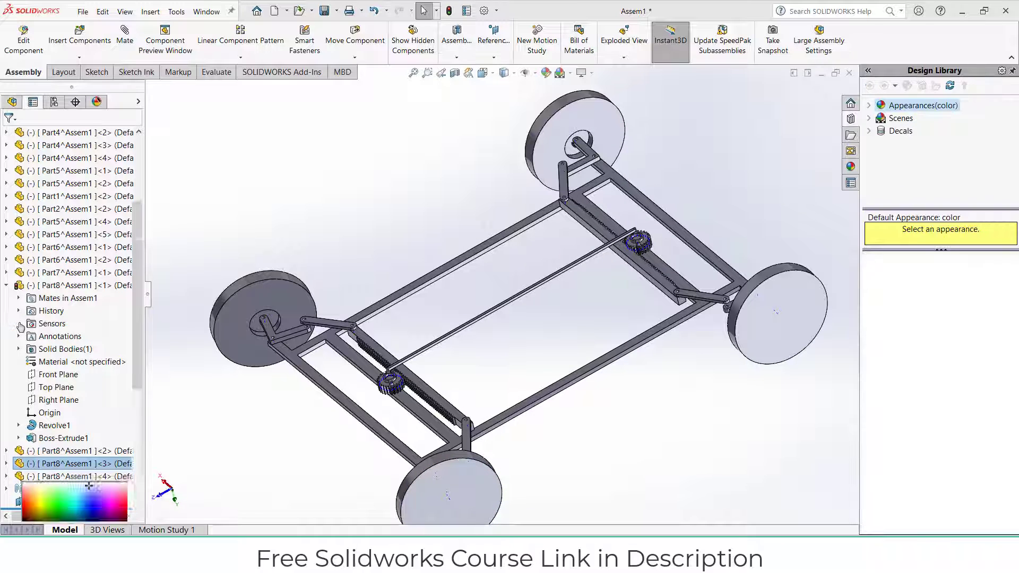
left_click(97, 448)
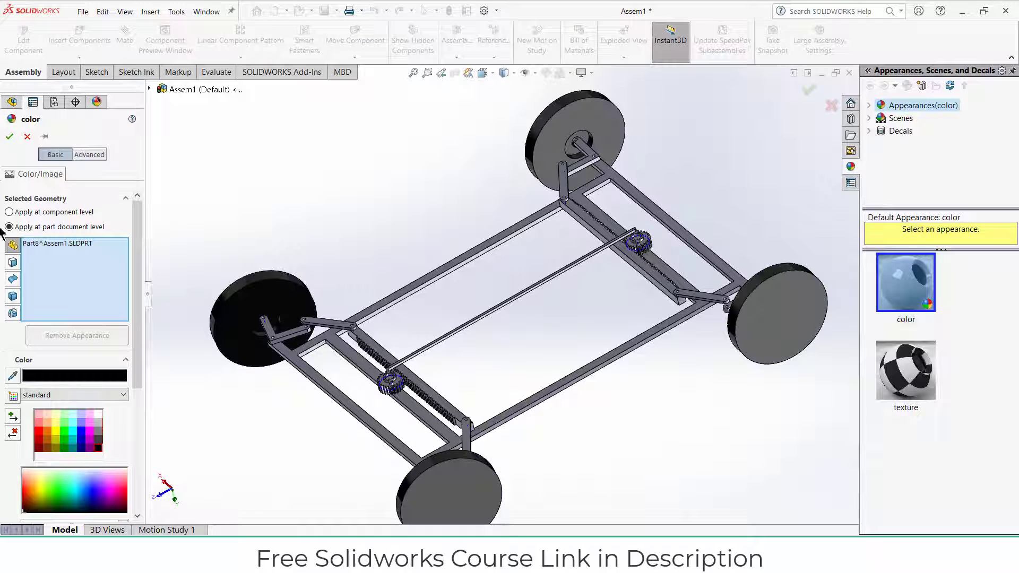
left_click(10, 136)
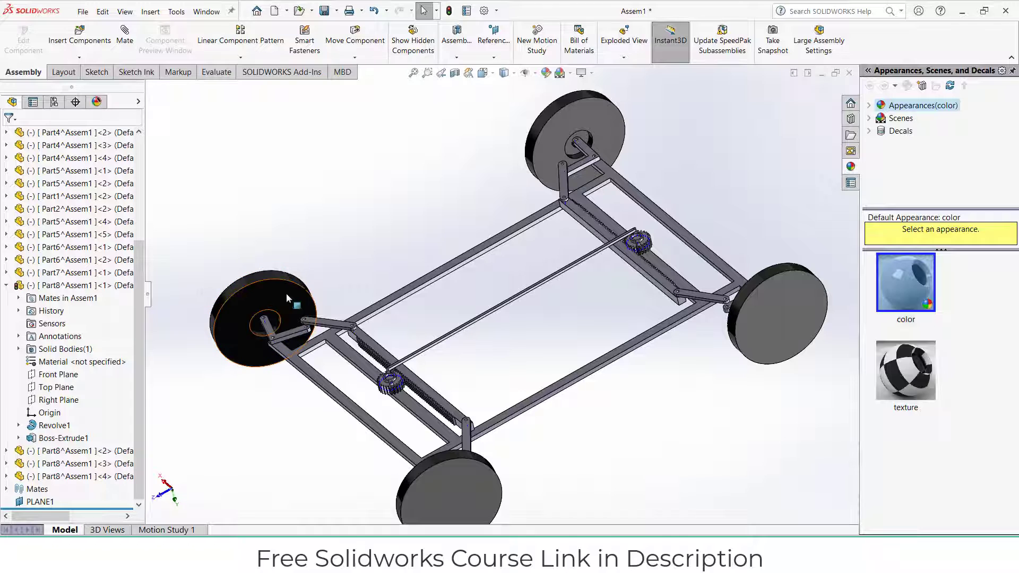
Apply a light red colour to the rack part at part document level
scroll(665, 279, "down", 3)
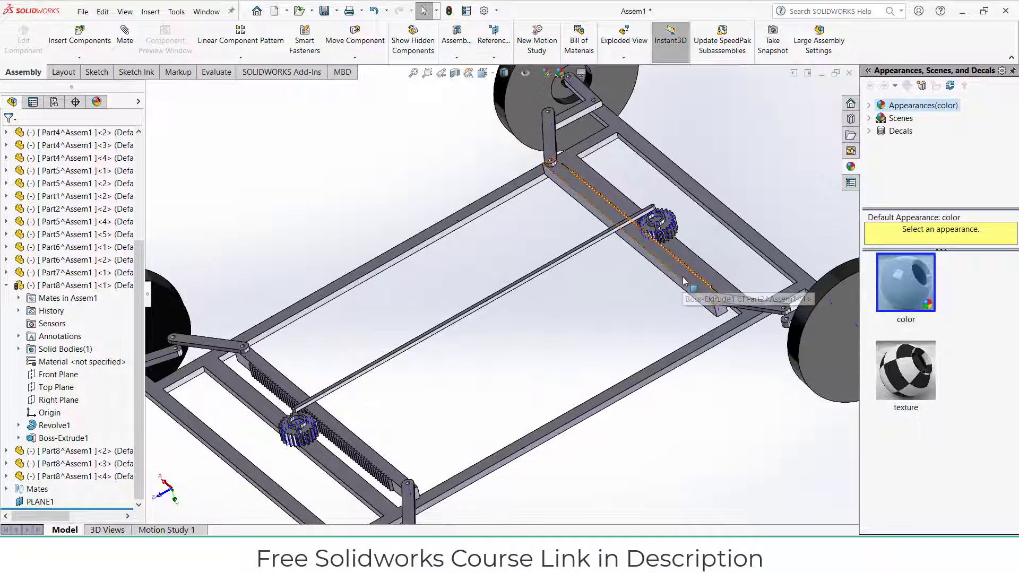
left_click(685, 293)
right_click(685, 293)
left_click(736, 150)
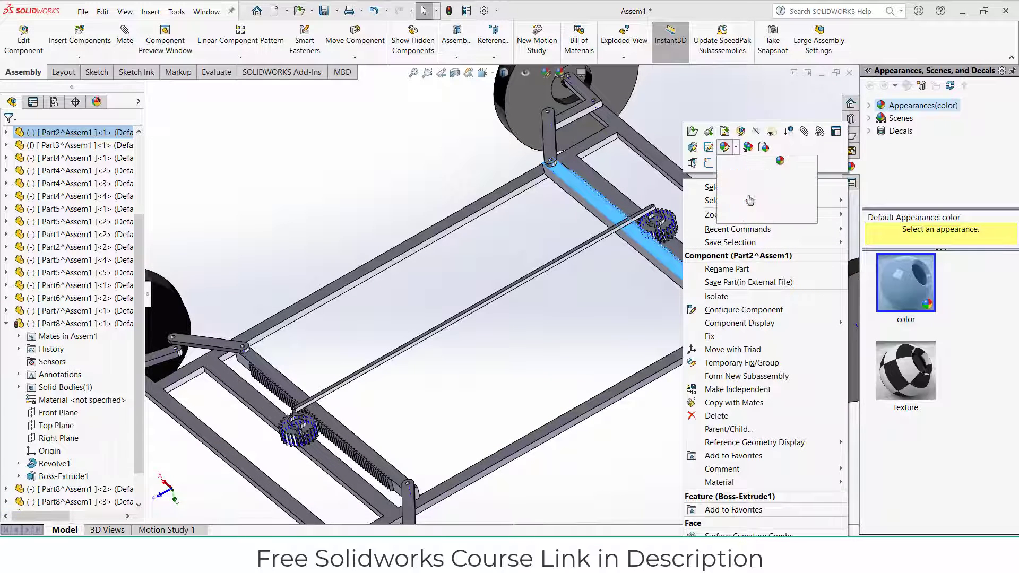
left_click(757, 222)
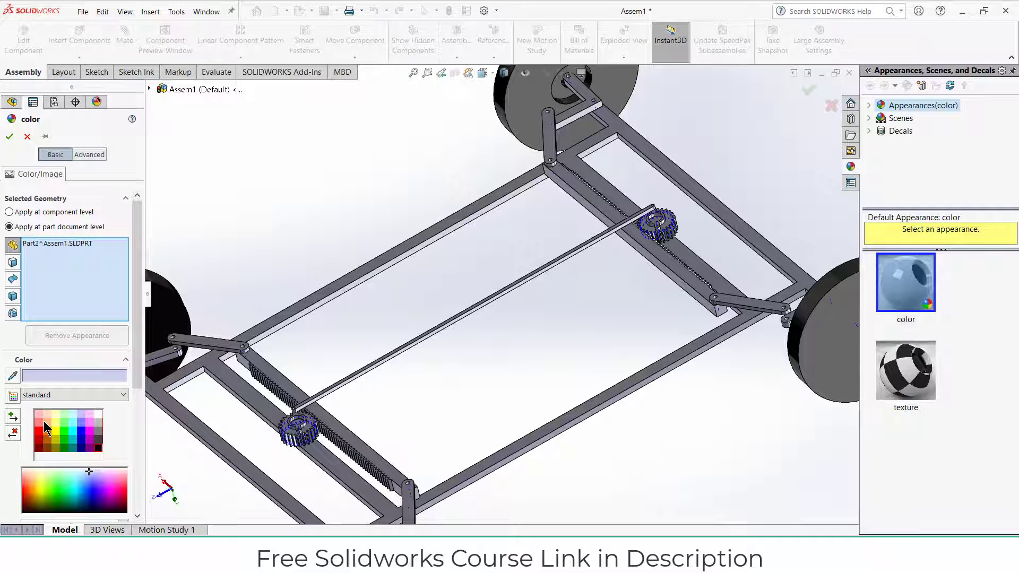
left_click(39, 423)
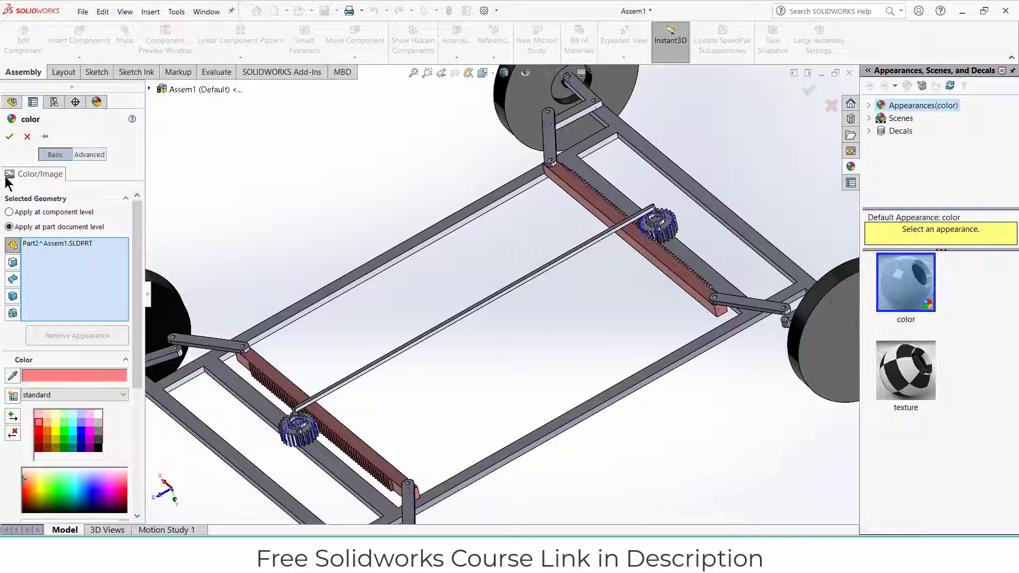
left_click(9, 138)
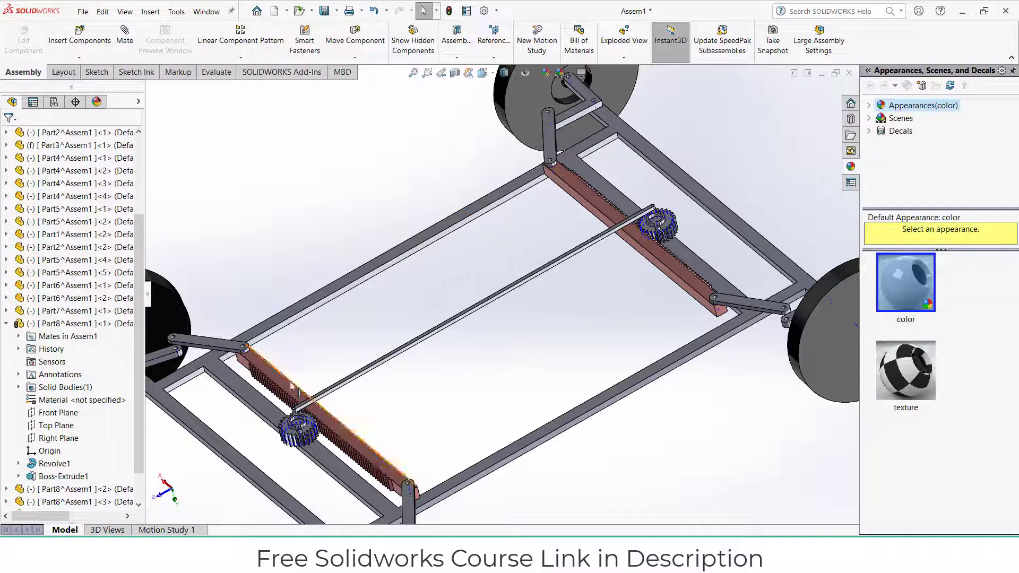
Apply a light green colour to the long rod connecting the two pinions, at part document level
right_click(360, 375)
left_click(562, 357)
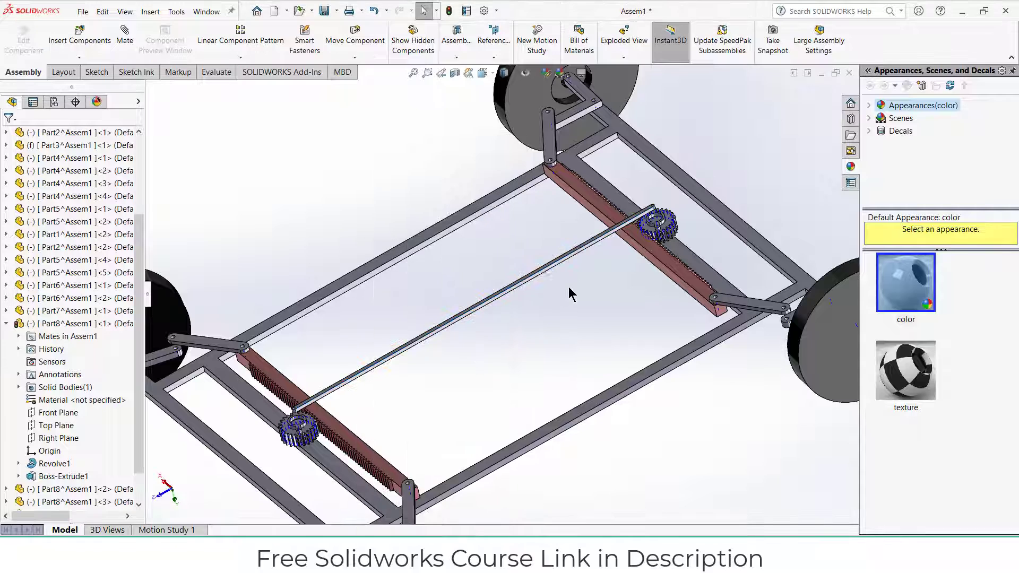
scroll(519, 237, "down", 5)
right_click(518, 225)
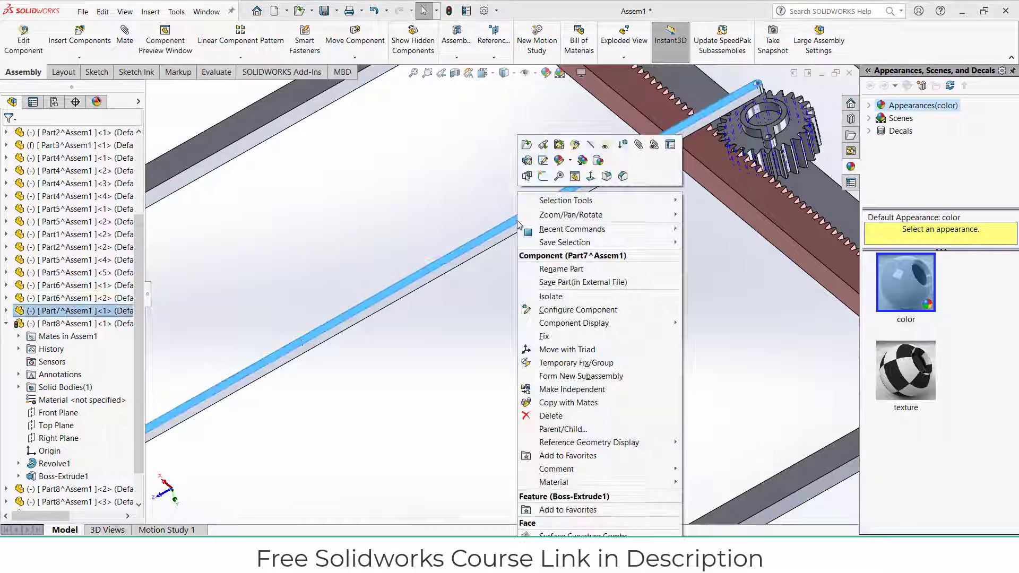
left_click(560, 161)
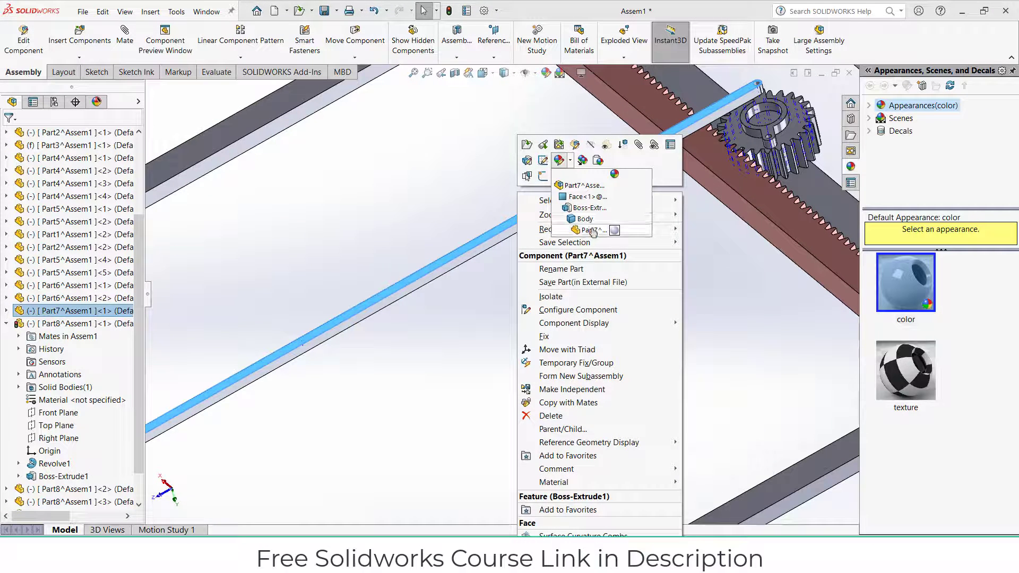
left_click(593, 232)
scroll(550, 325, "up", 3)
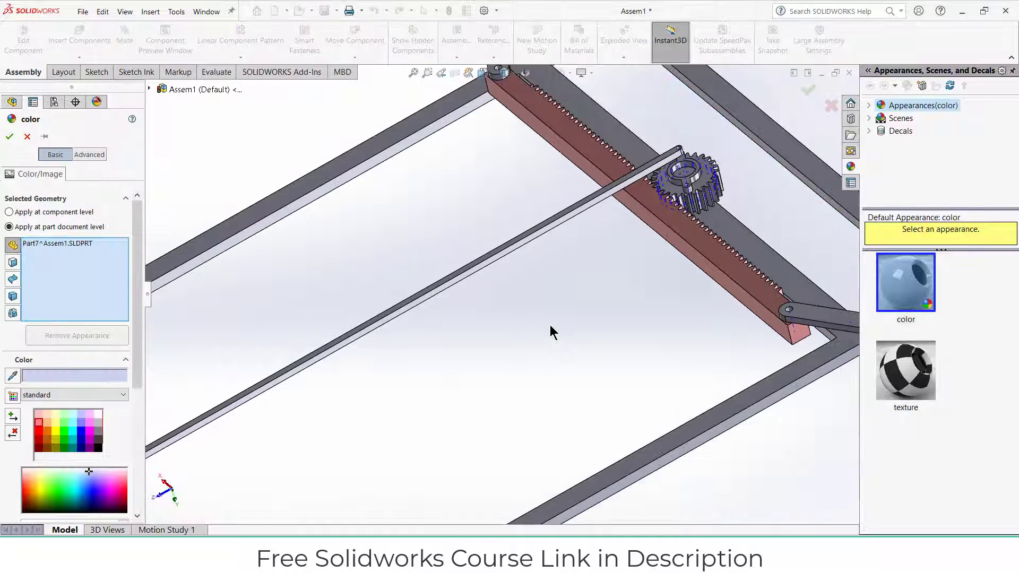
scroll(551, 326, "up", 5)
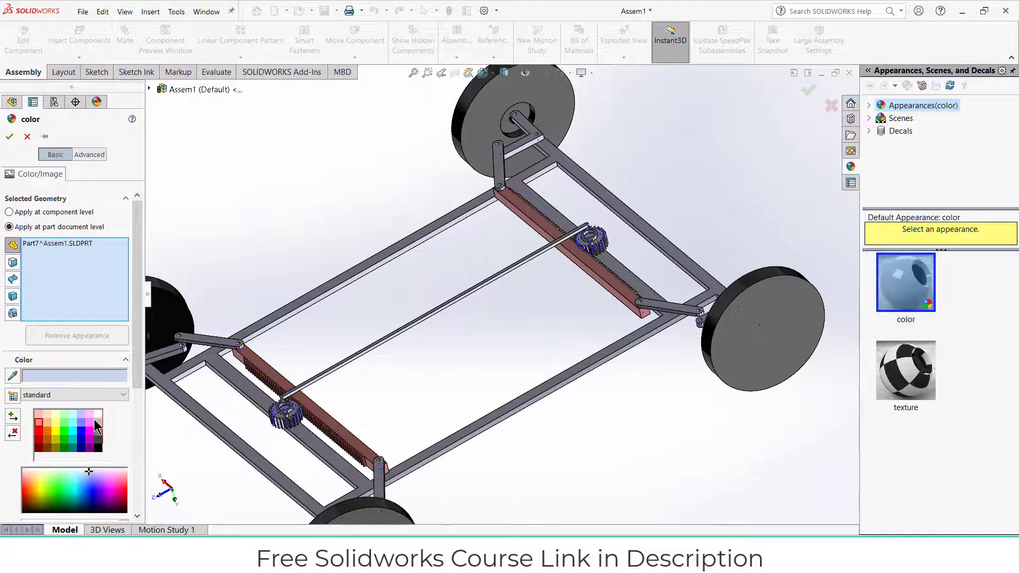
left_click(9, 136)
Apply a blue colour to the body of the link joining the rack's end to the steering arm
scroll(340, 438, "down", 5)
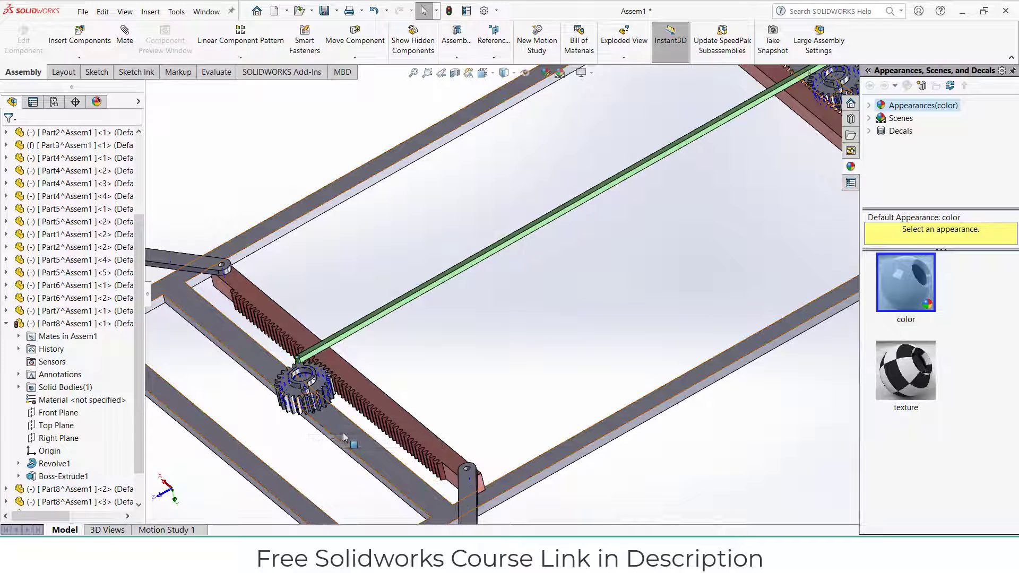
right_click(184, 261)
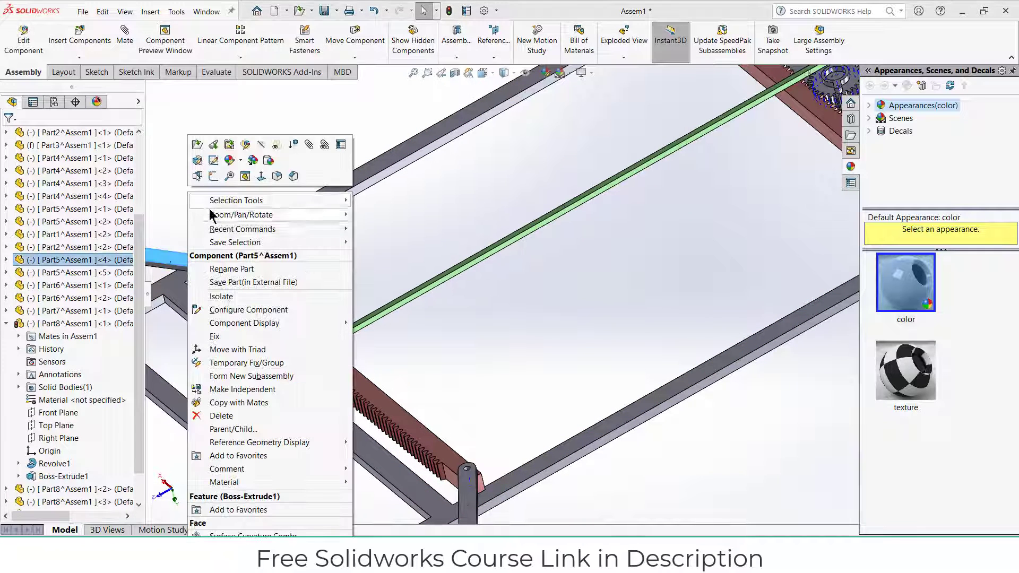
left_click(242, 161)
left_click(256, 219)
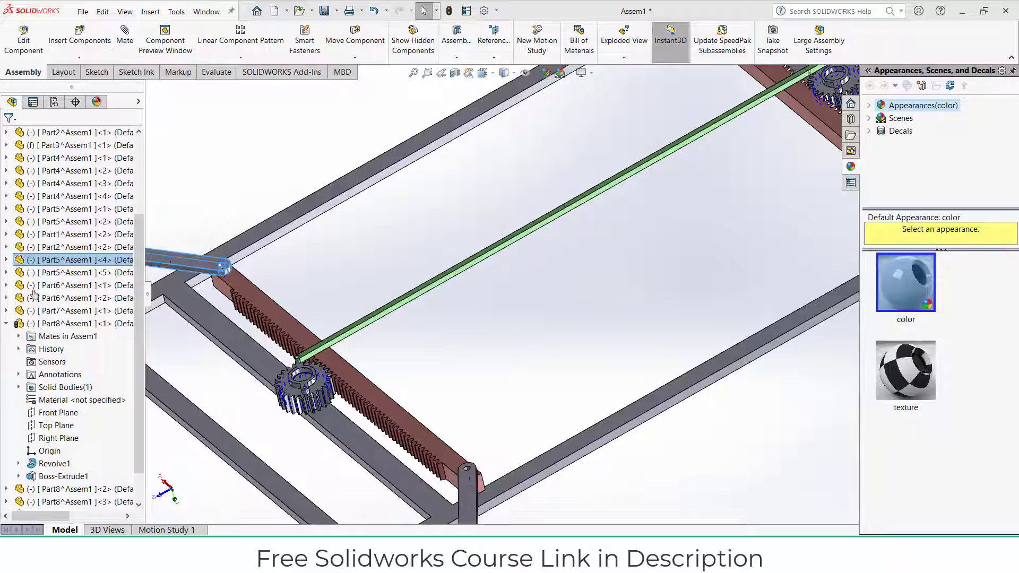
left_click(82, 423)
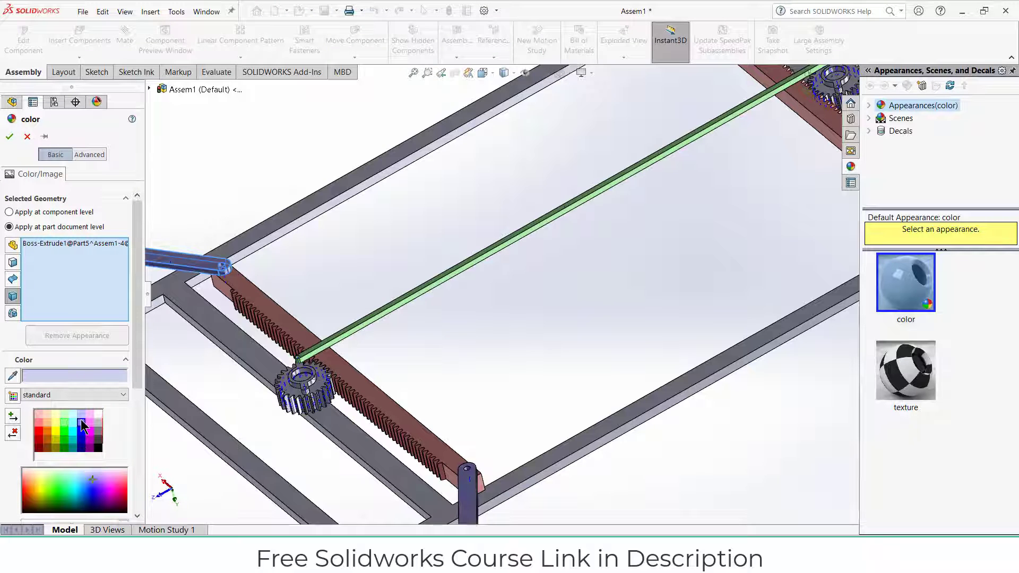
left_click(11, 139)
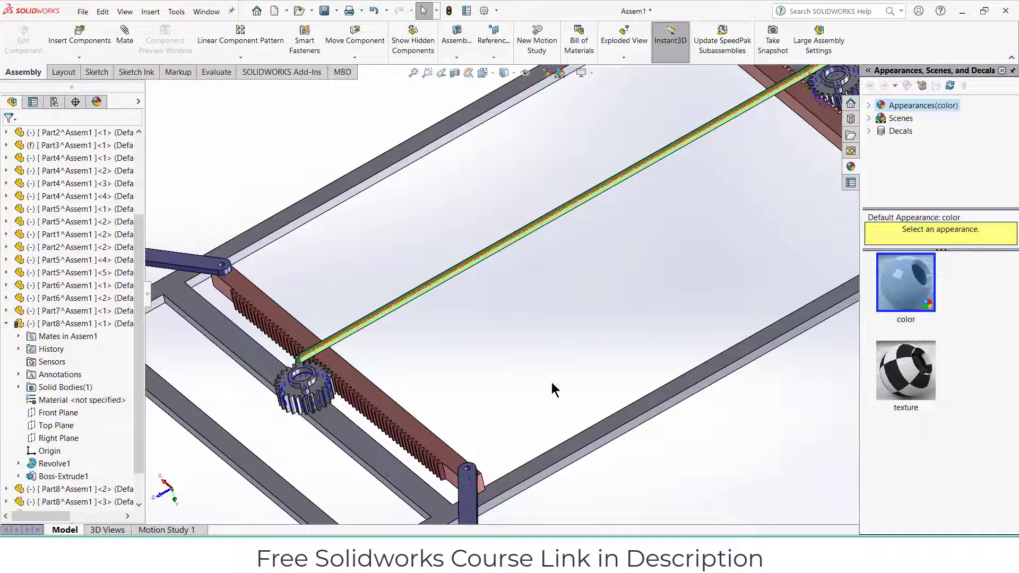
Try orange and light pink on the frame part, and apply a pale yellow colour to it
right_click(580, 451)
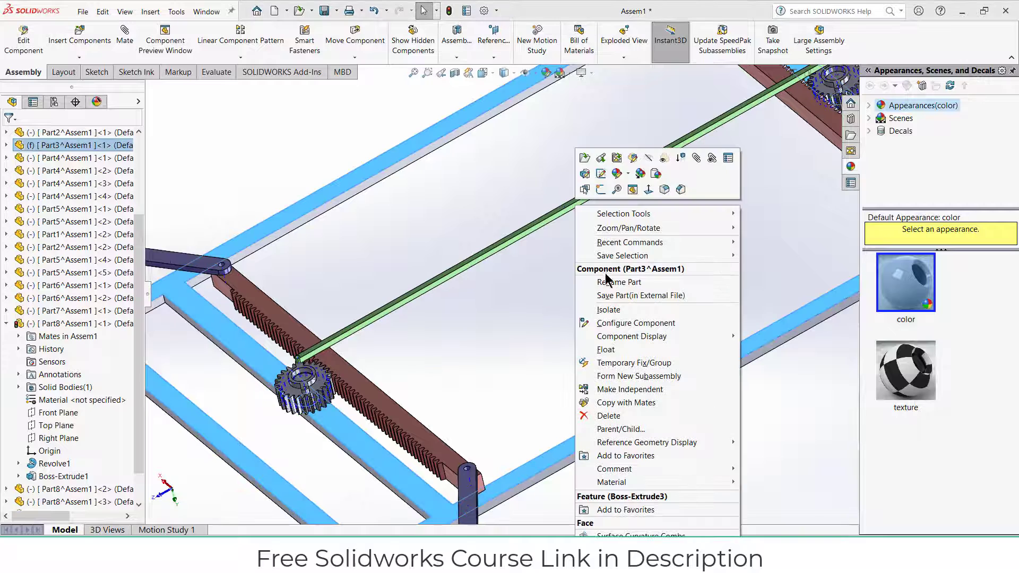
left_click(617, 173)
left_click(644, 243)
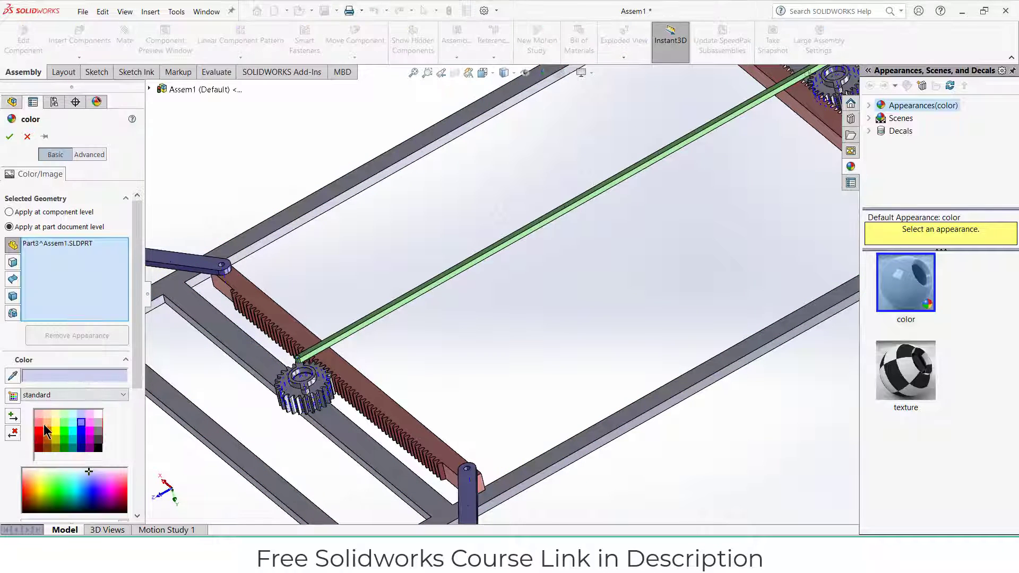
left_click(47, 430)
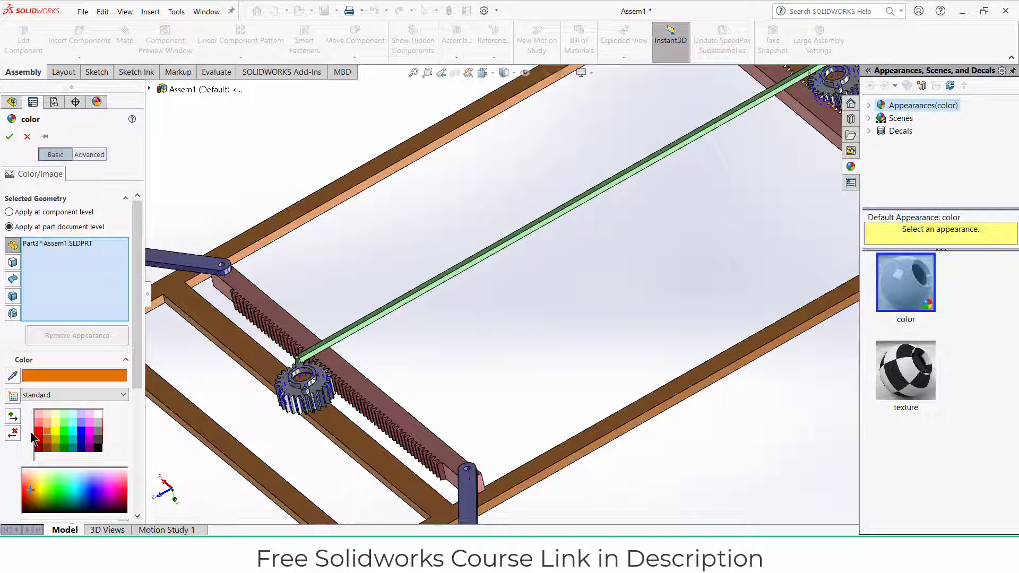
left_click(38, 415)
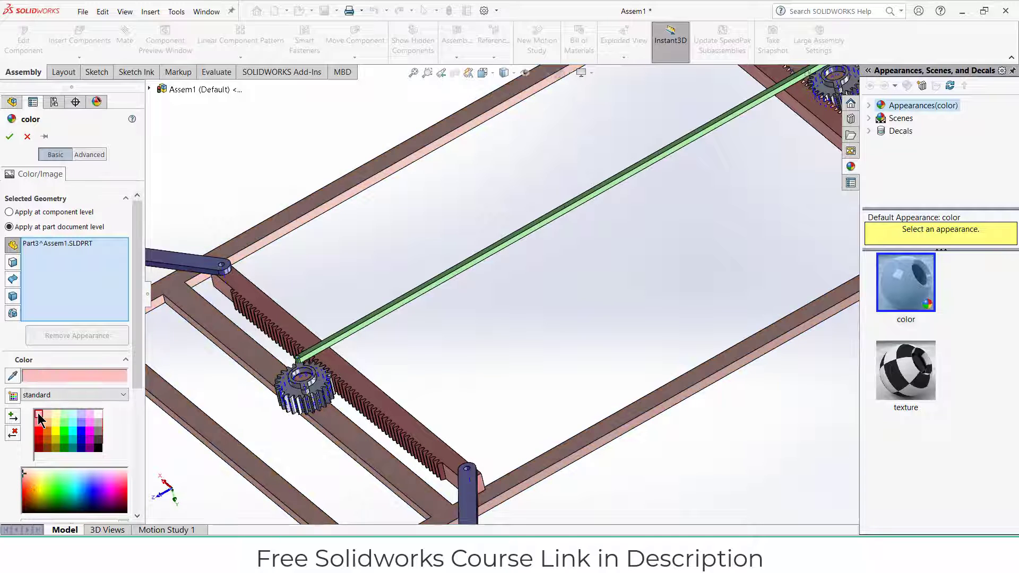
left_click(55, 414)
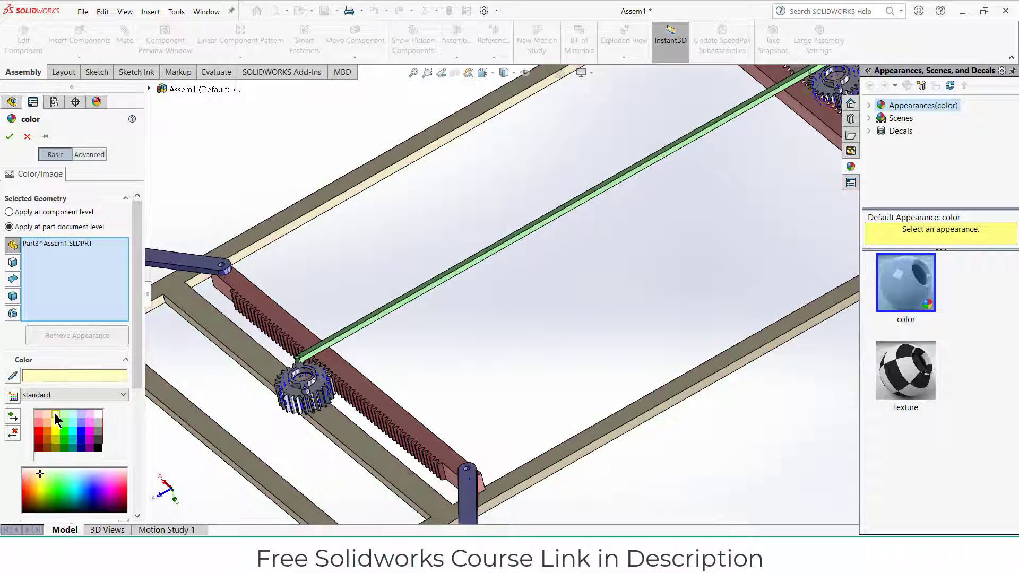
left_click(10, 137)
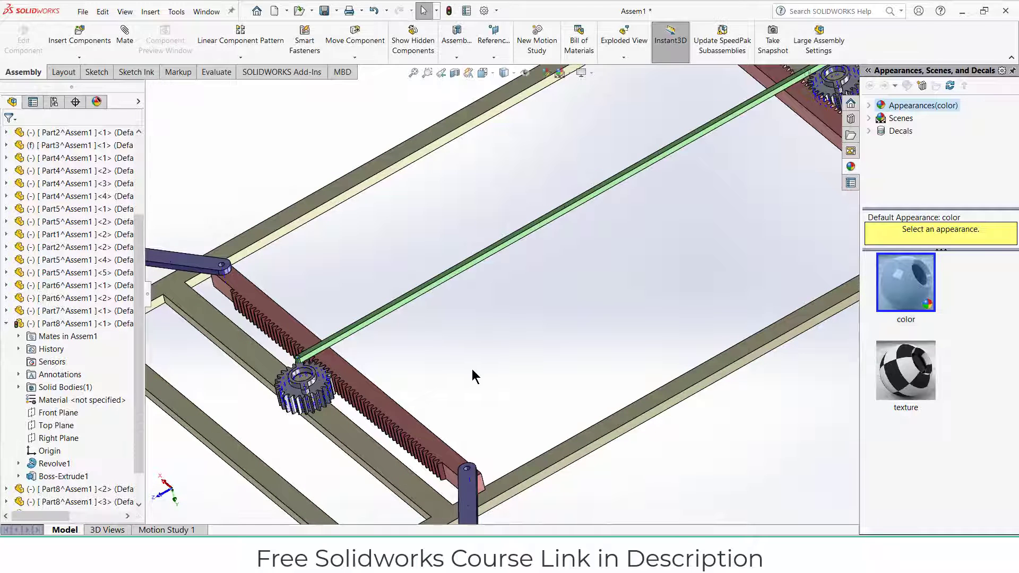
Apply a magenta colour to the pinion gear at part document level
scroll(342, 374, "down", 3)
right_click(345, 364)
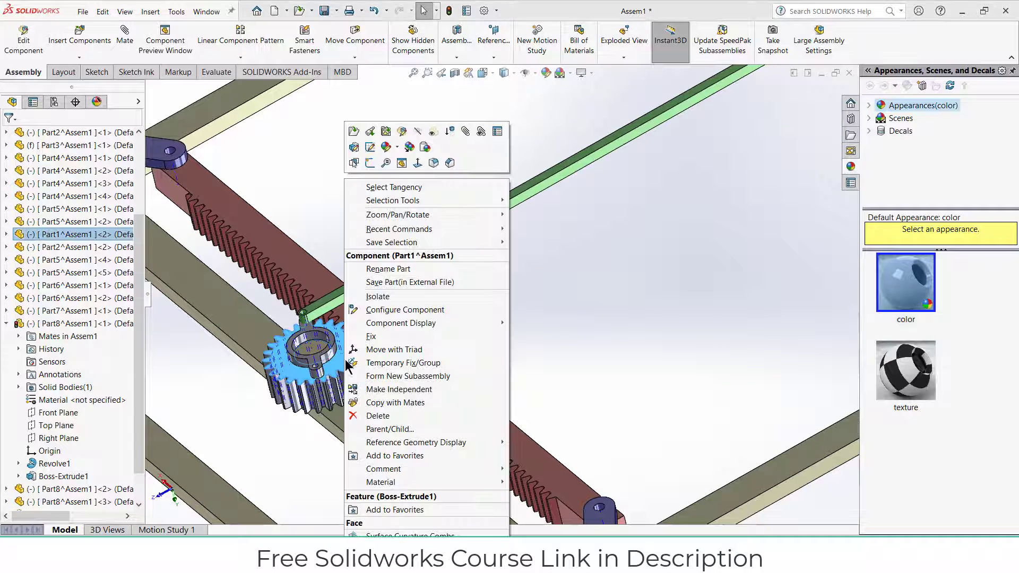
left_click(398, 149)
left_click(414, 217)
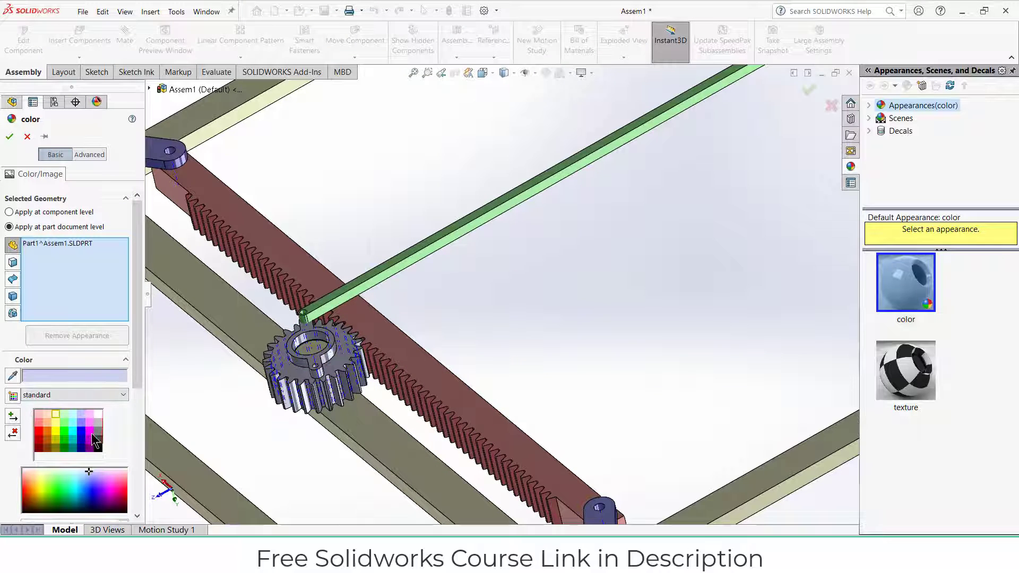
left_click(90, 432)
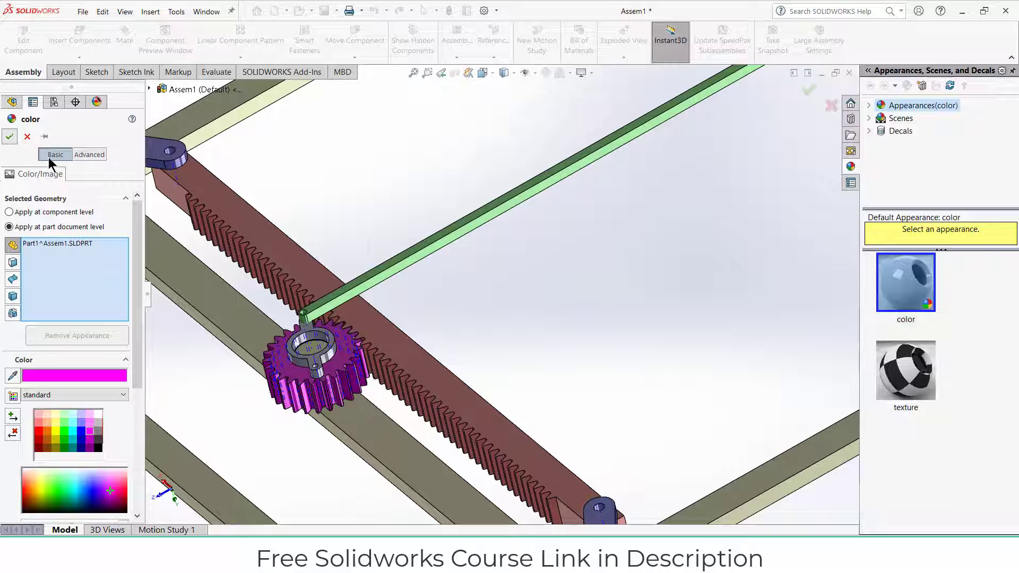
left_click(9, 137)
Apply a teal colour to the ring-shaped connector on top of the pinion, at part document level
scroll(318, 366, "down", 3)
right_click(243, 338)
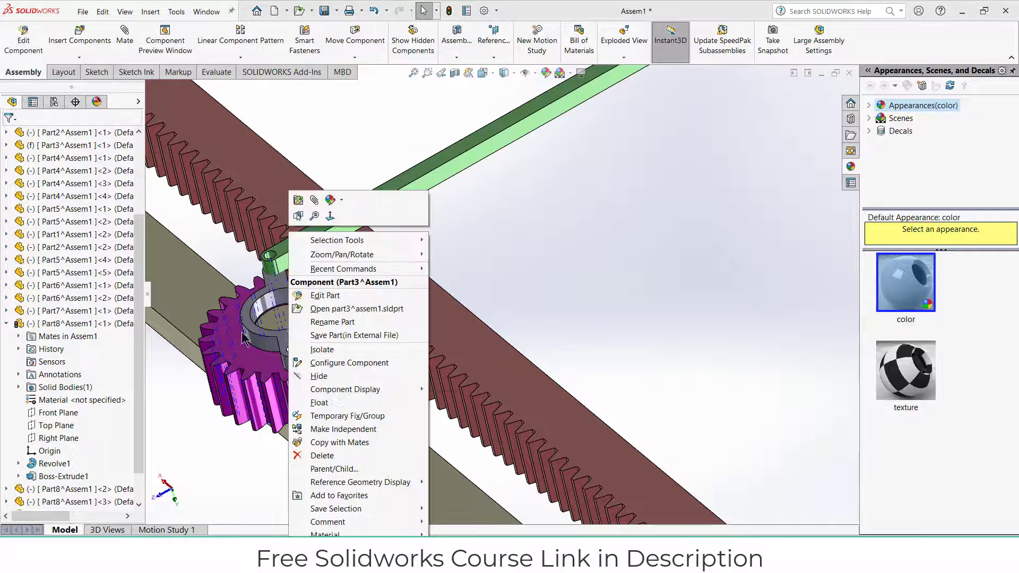
left_click(265, 339)
right_click(267, 340)
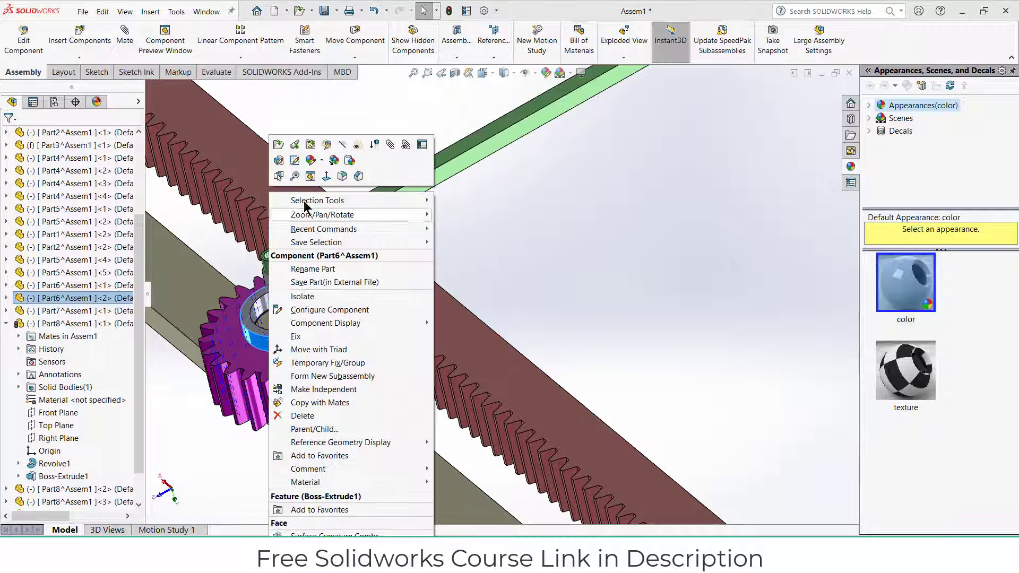
left_click(322, 162)
left_click(338, 236)
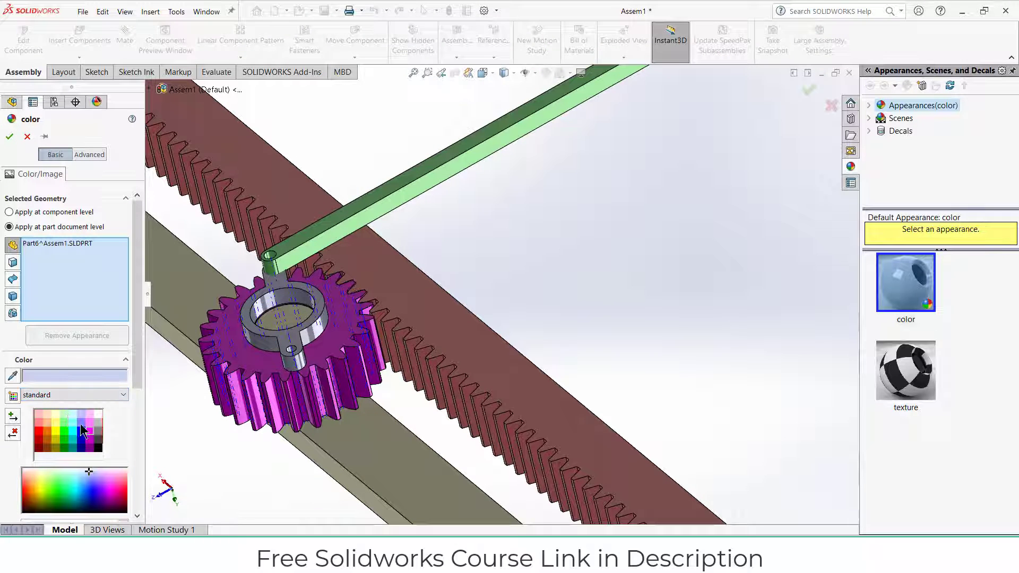
left_click(73, 439)
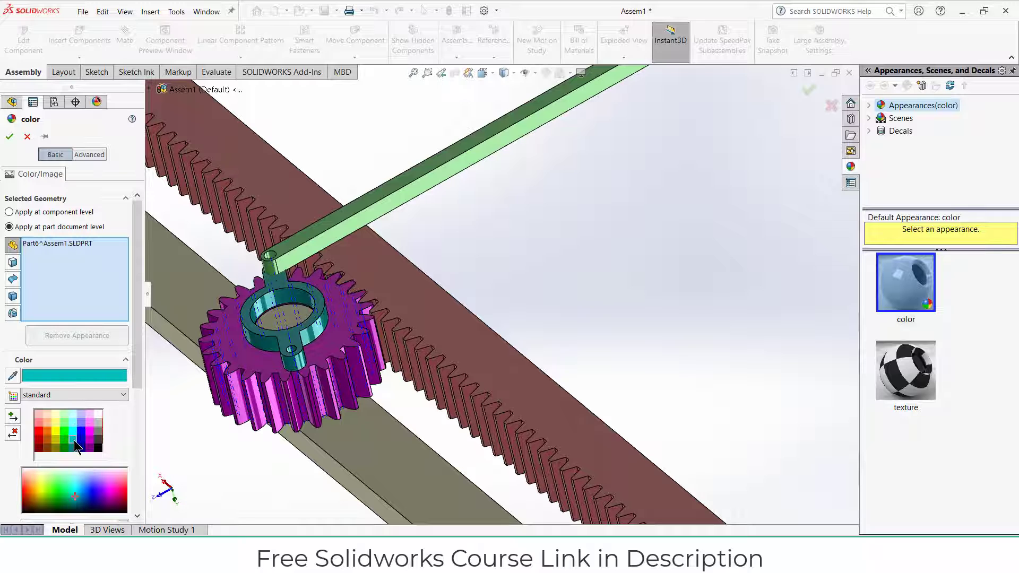
scroll(507, 241, "up", 8)
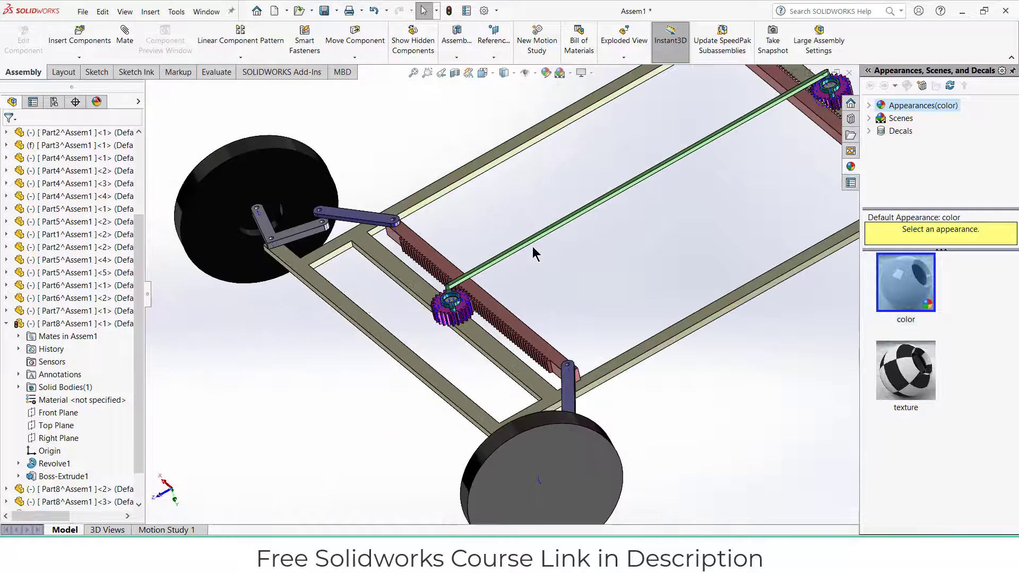
Hide the sketches in the assembly view and move the rack to test the steering linkage's motion
left_click(536, 72)
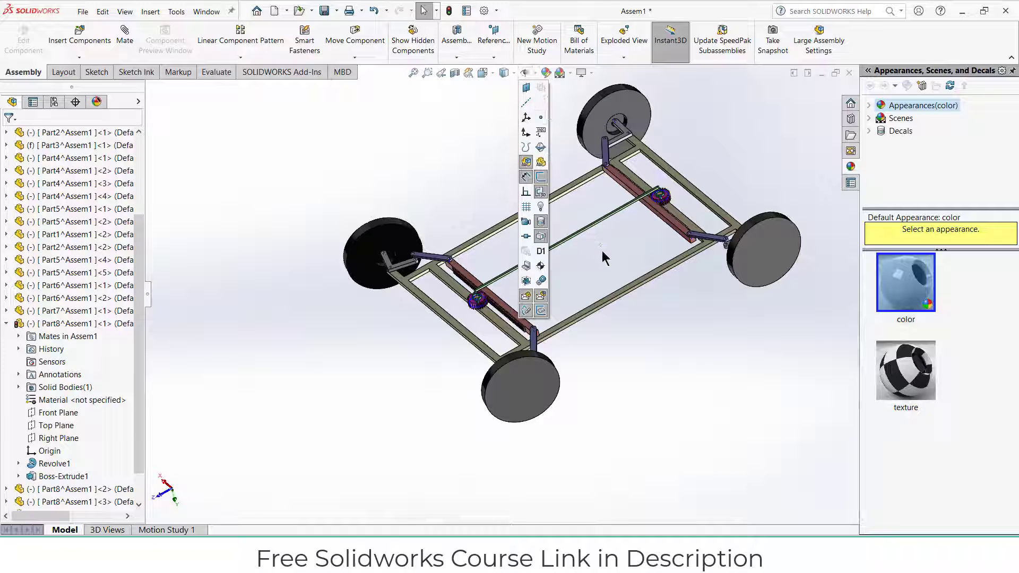
scroll(569, 290, "down", 5)
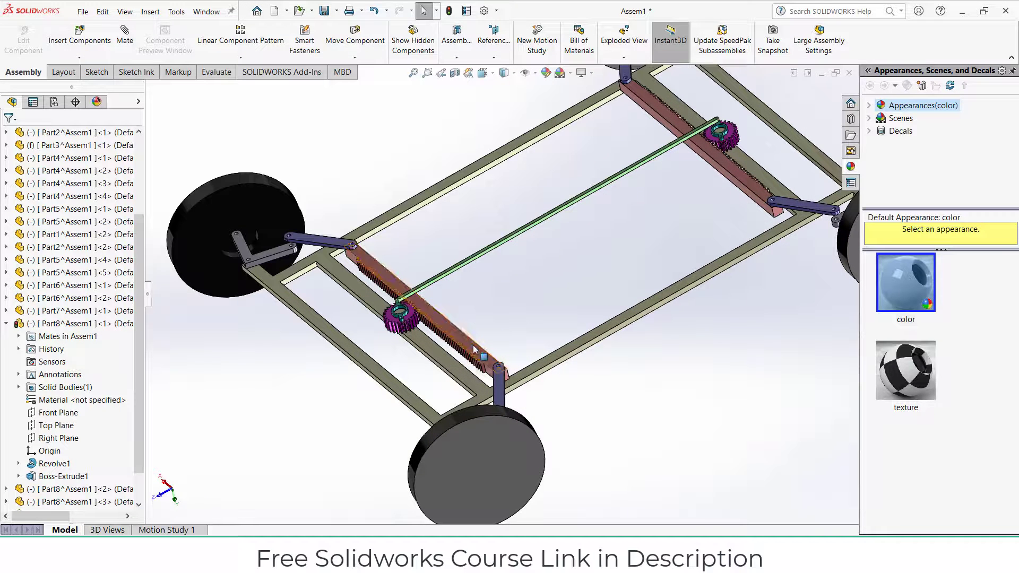
mouse_move(474, 350)
left_mouse_down()
mouse_move(443, 330)
mouse_move(470, 342)
mouse_move(462, 336)
left_mouse_up()
left_click(492, 75)
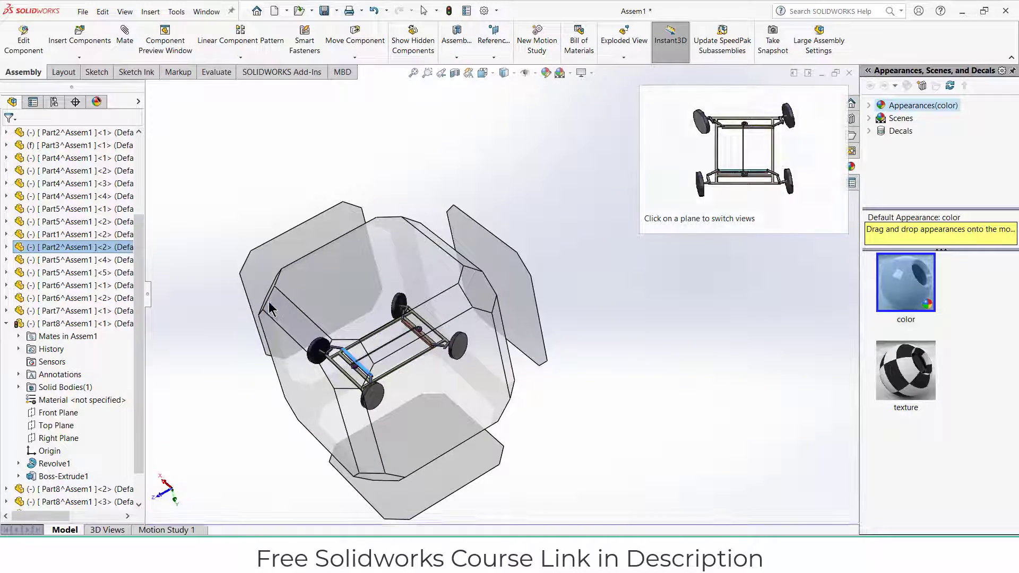
left_click(273, 300)
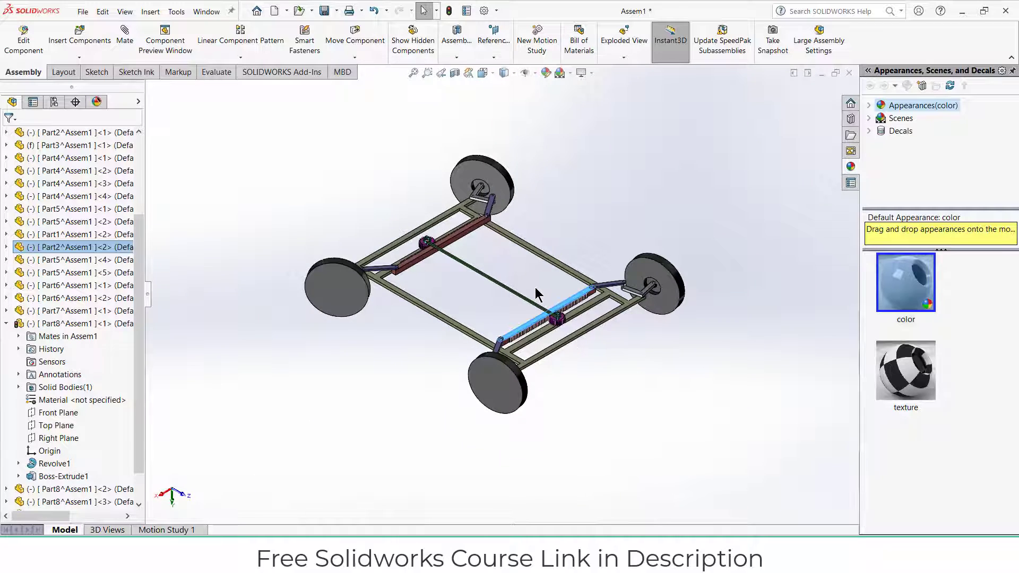
scroll(537, 292, "down", 3)
left_click(565, 264)
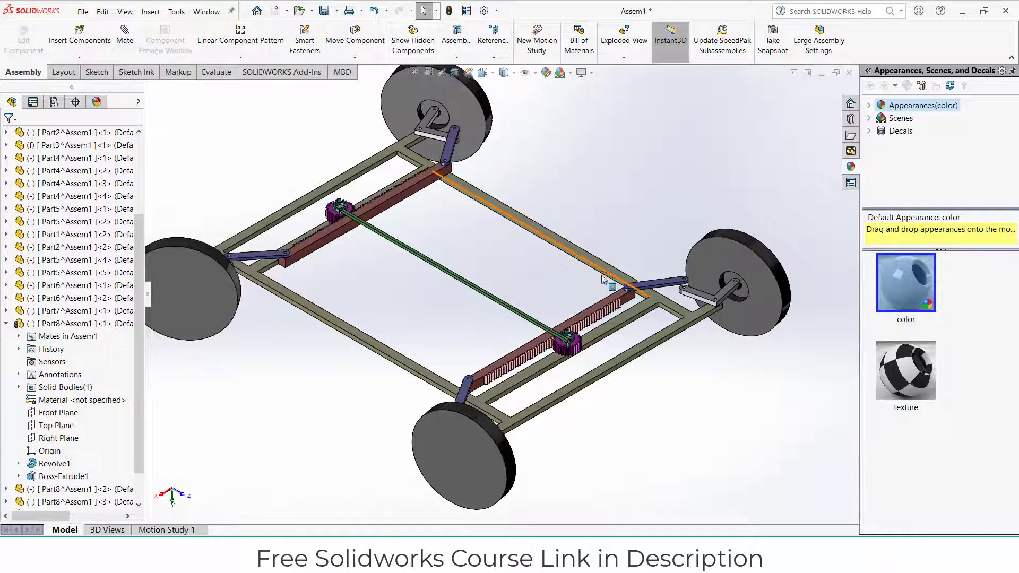
mouse_move(577, 324)
left_mouse_down()
mouse_move(595, 316)
mouse_move(571, 329)
mouse_move(588, 305)
mouse_move(590, 314)
mouse_move(579, 308)
left_mouse_up()
Insert a new part in the assembly, placed on the top face of the L-shaped steering arm below the blue link
scroll(722, 266, "down", 10)
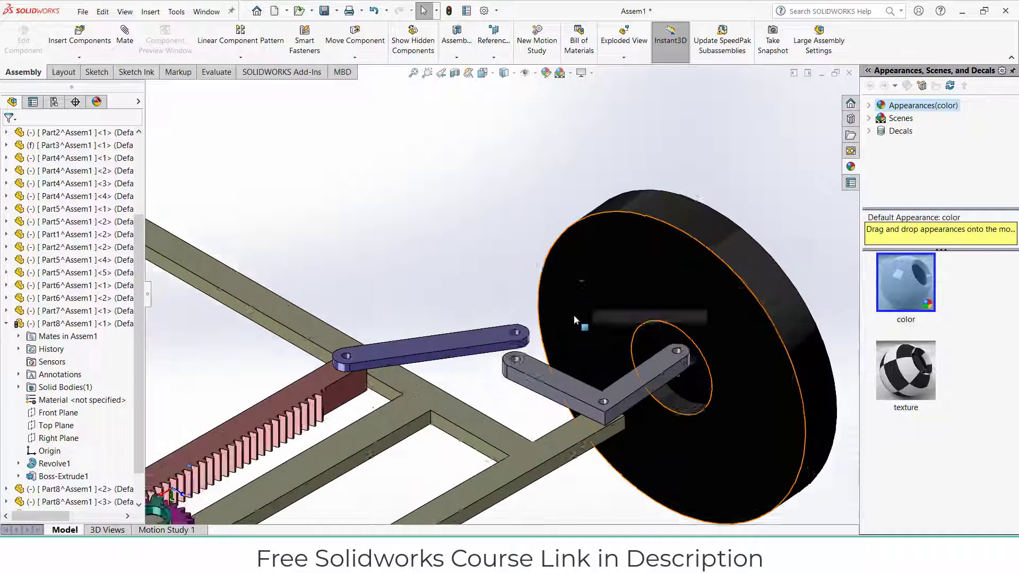
scroll(460, 364, "up", 2)
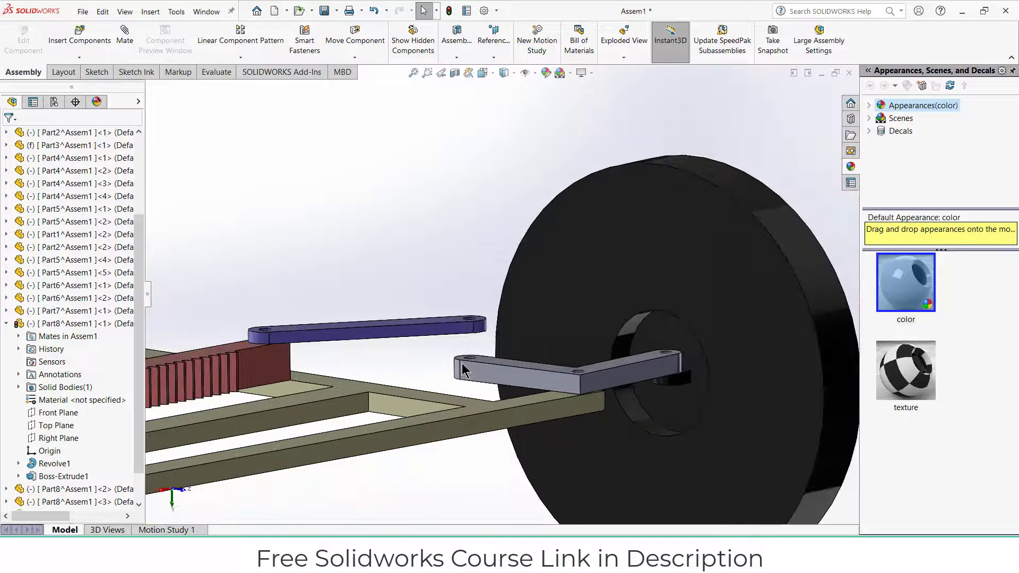
scroll(484, 337, "down", 3)
scroll(479, 352, "up", 1)
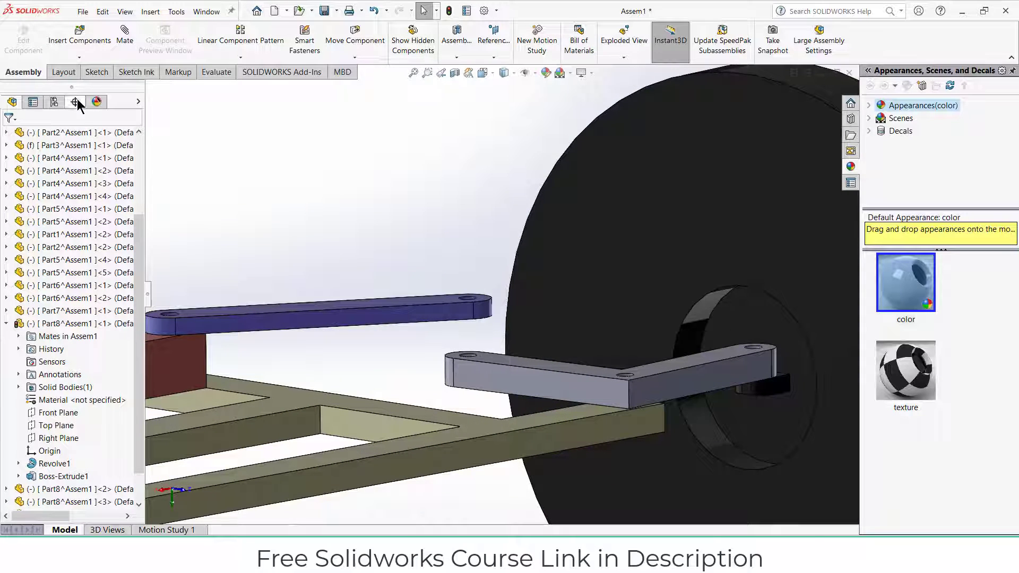
left_click(87, 60)
left_click(81, 84)
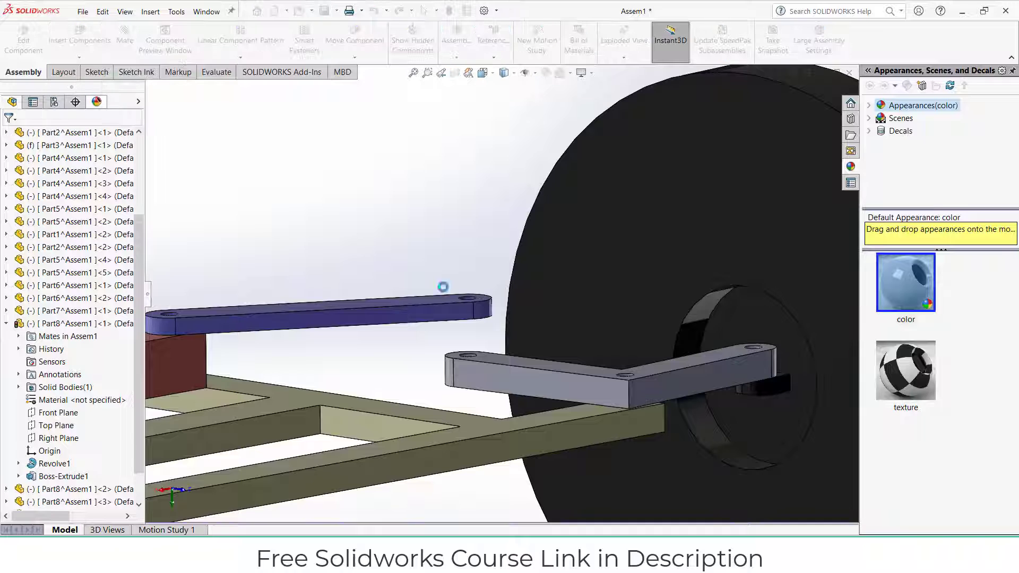
scroll(462, 361, "down", 3)
left_click(536, 356)
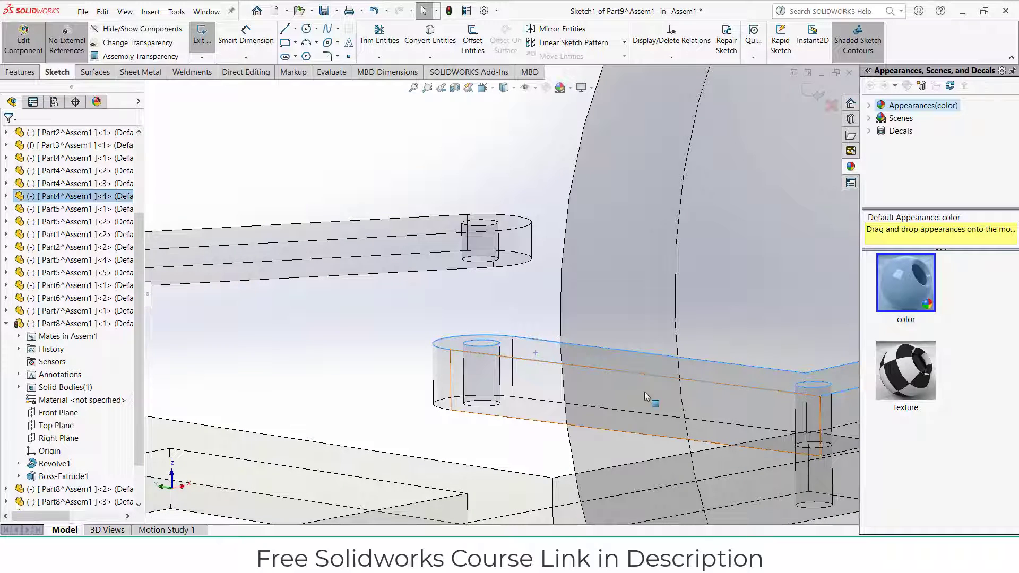
Sketch two concentric circles centred on the steering arm's end hole, with radii of 1.5 mm and about 3 mm
key("ctrl+8")
scroll(369, 112, "down", 7)
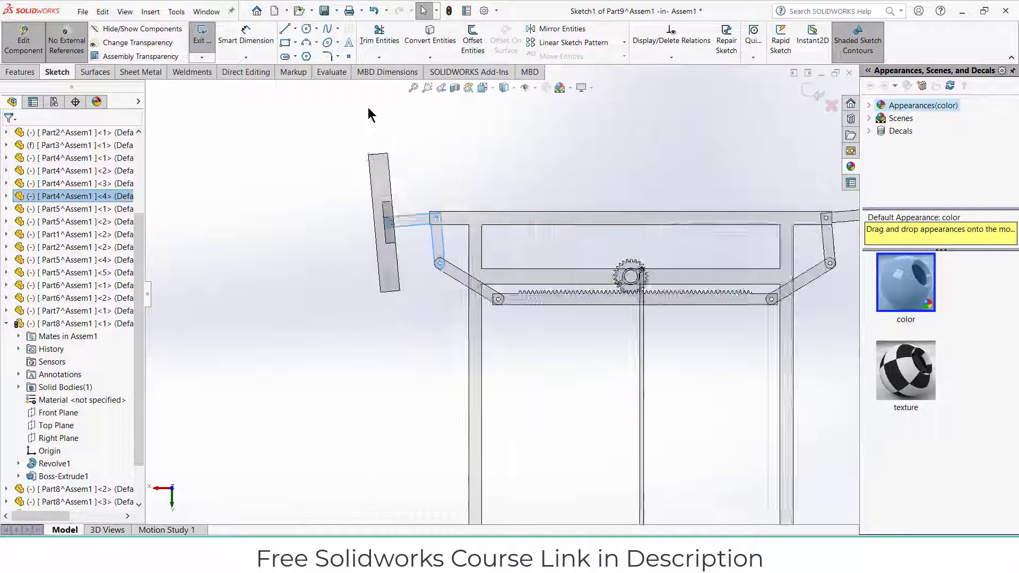
scroll(455, 334, "down", 5)
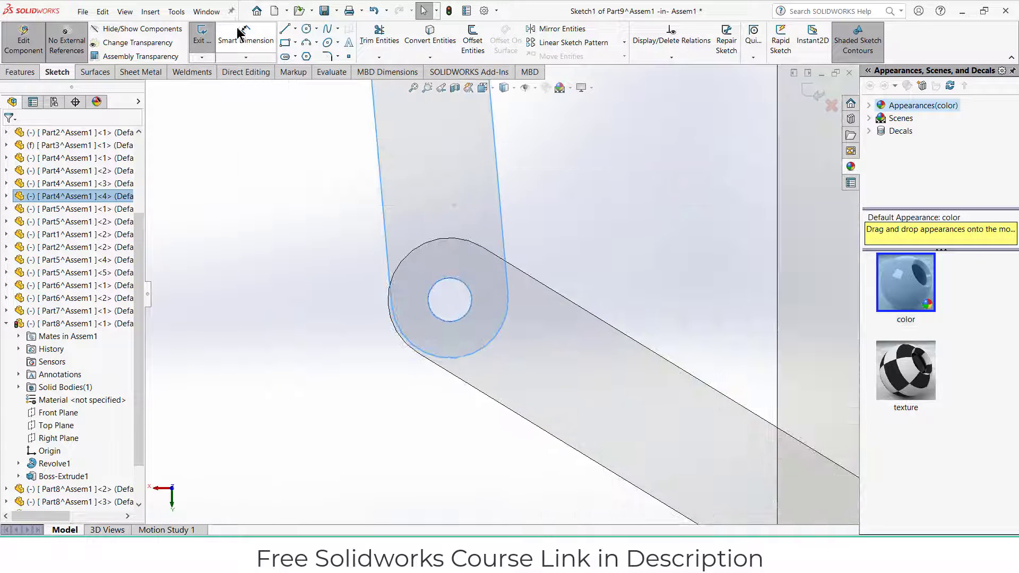
left_click(307, 30)
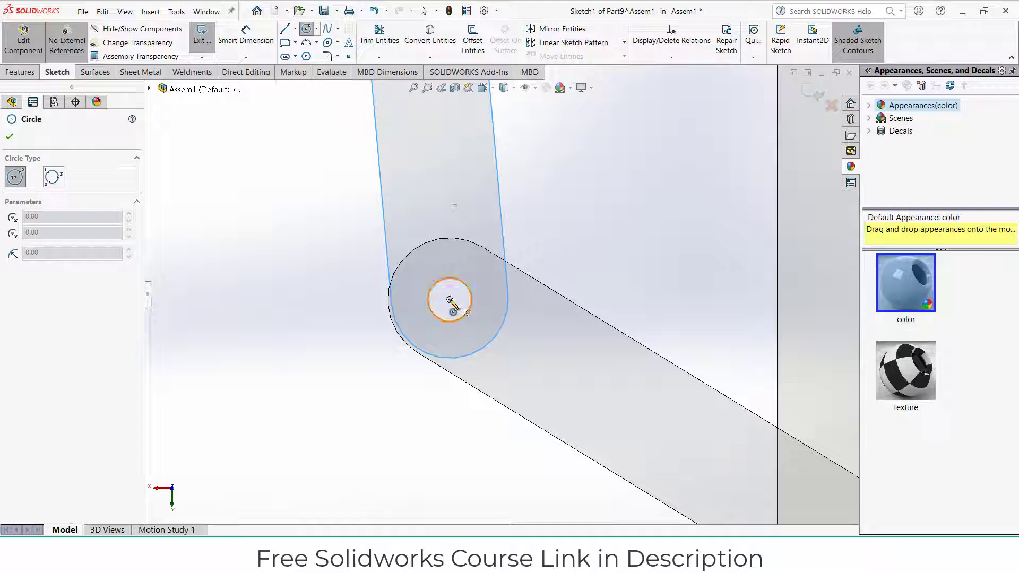
left_click(450, 300)
left_click(470, 298)
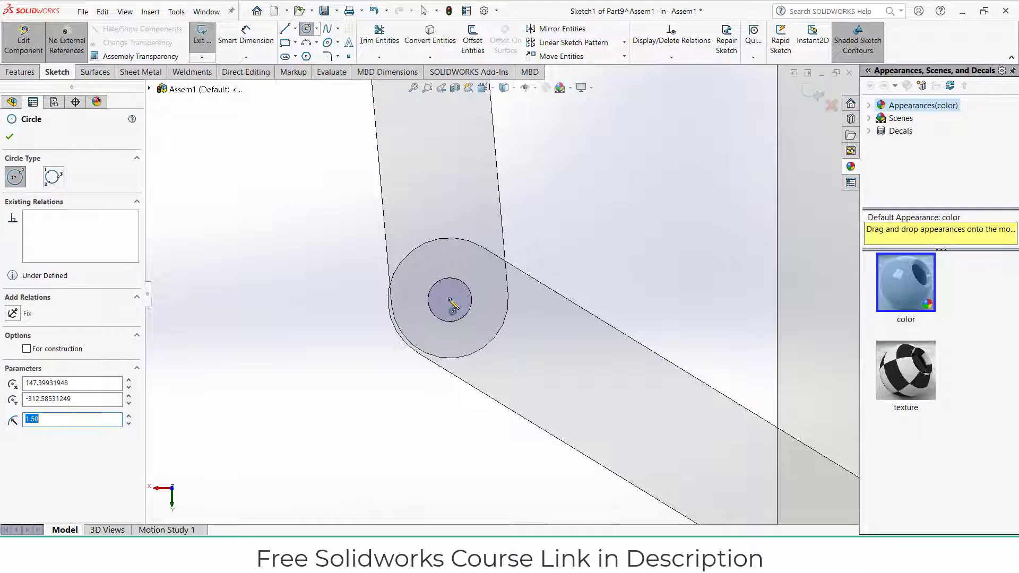
left_click(450, 300)
left_click(491, 284)
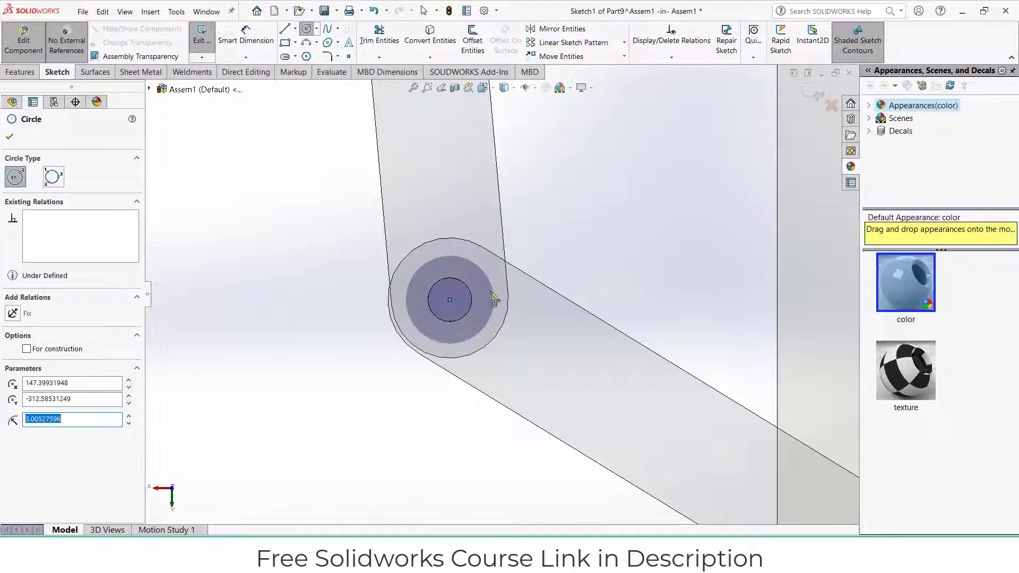
Extrude the ring profile 7 mm up to the blue link's underside as a spacer and finish editing the part
scroll(482, 334, "up", 3)
middle_click_drag(485, 315, 449, 229)
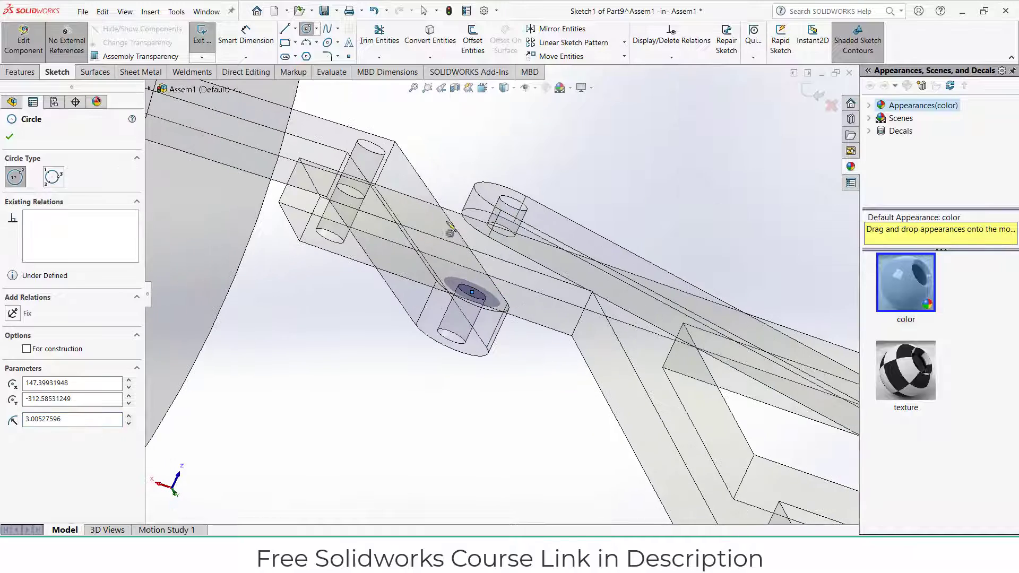
left_click(24, 72)
left_click(207, 39)
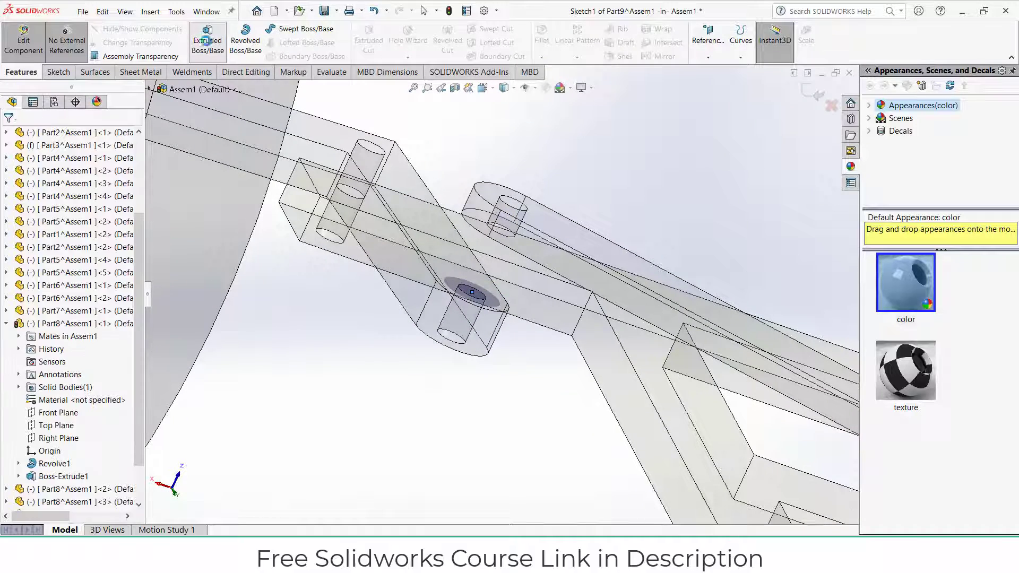
scroll(503, 248, "down", 3)
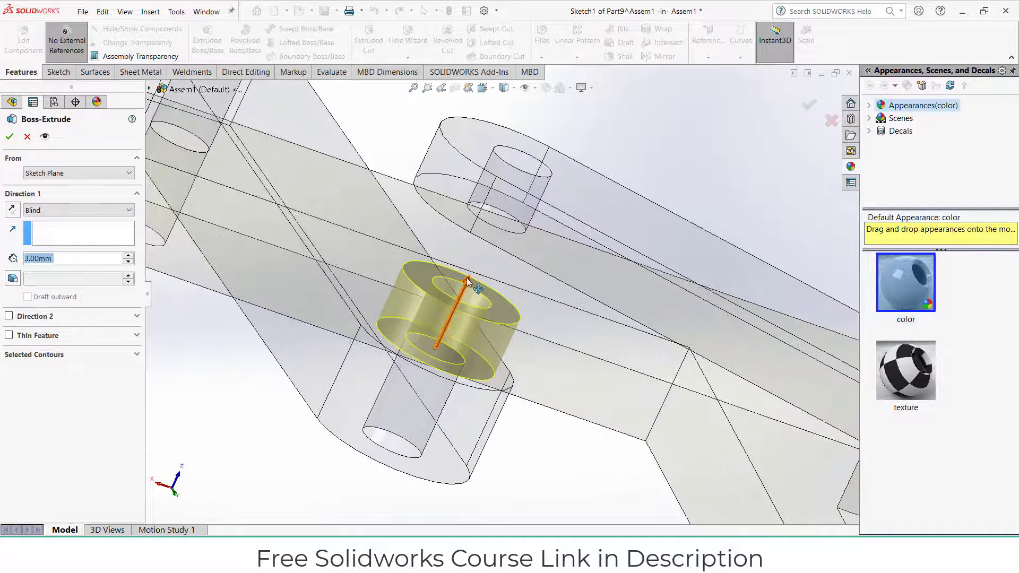
left_click_drag(467, 281, 501, 210)
mouse_move(501, 211)
middle_mouse_down()
mouse_move(503, 226)
mouse_move(511, 223)
middle_mouse_up()
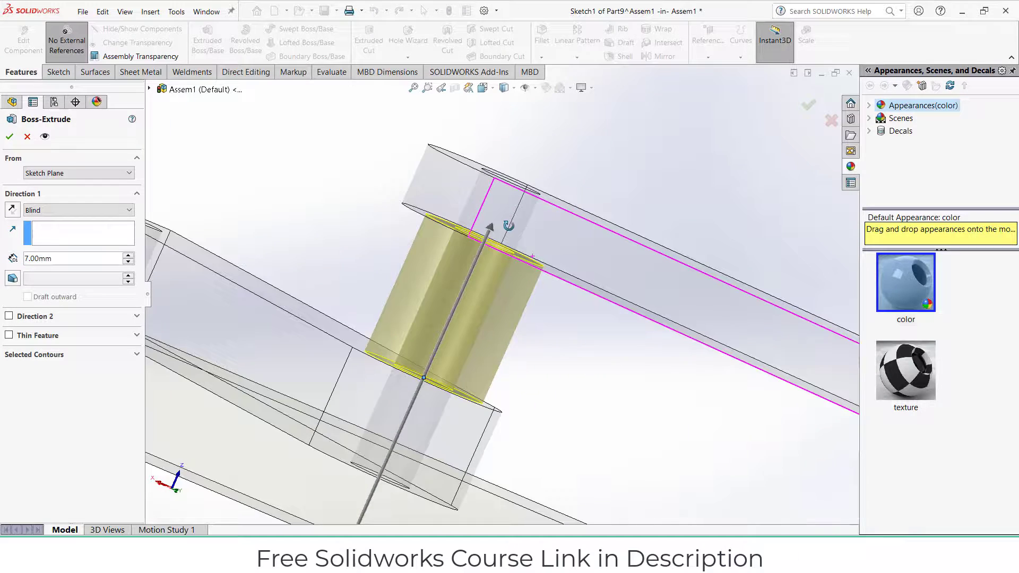
left_click(9, 137)
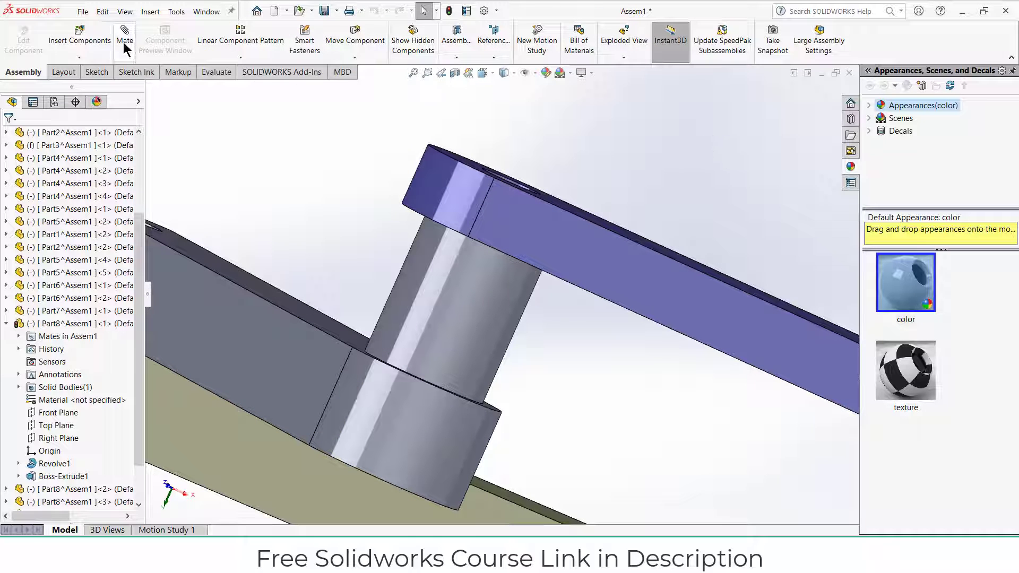
Add a concentric mate between the spacer's outer cylindrical face and the blue link's end hole
left_click(502, 312)
middle_click_drag(523, 234, 531, 278)
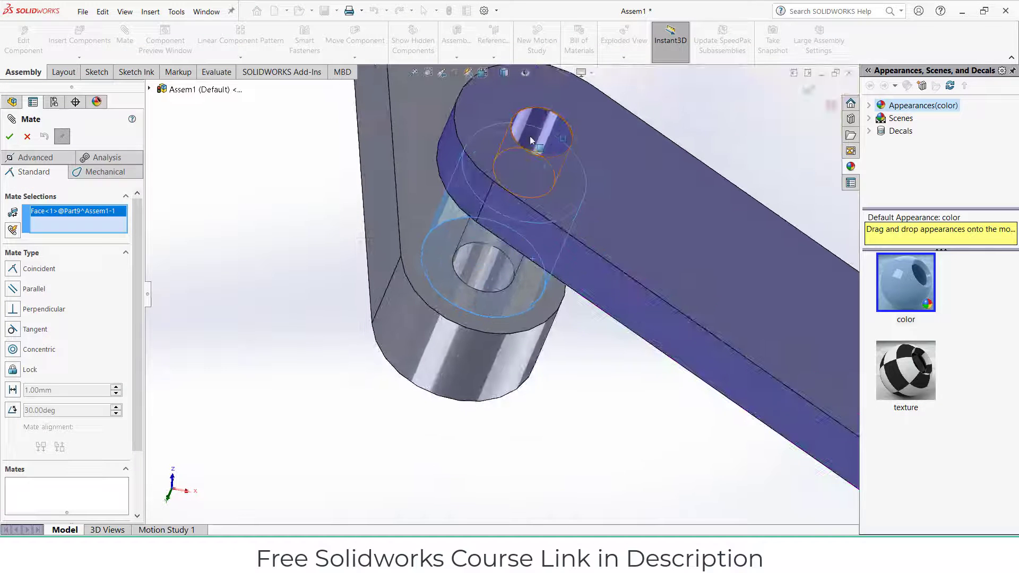
left_click(552, 130)
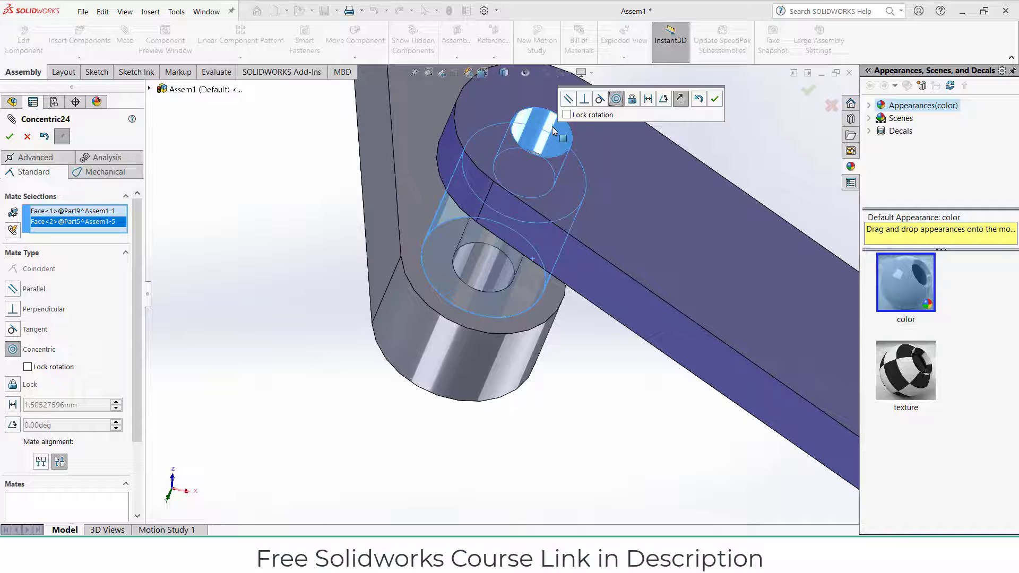
left_click(713, 101)
scroll(654, 208, "up", 6)
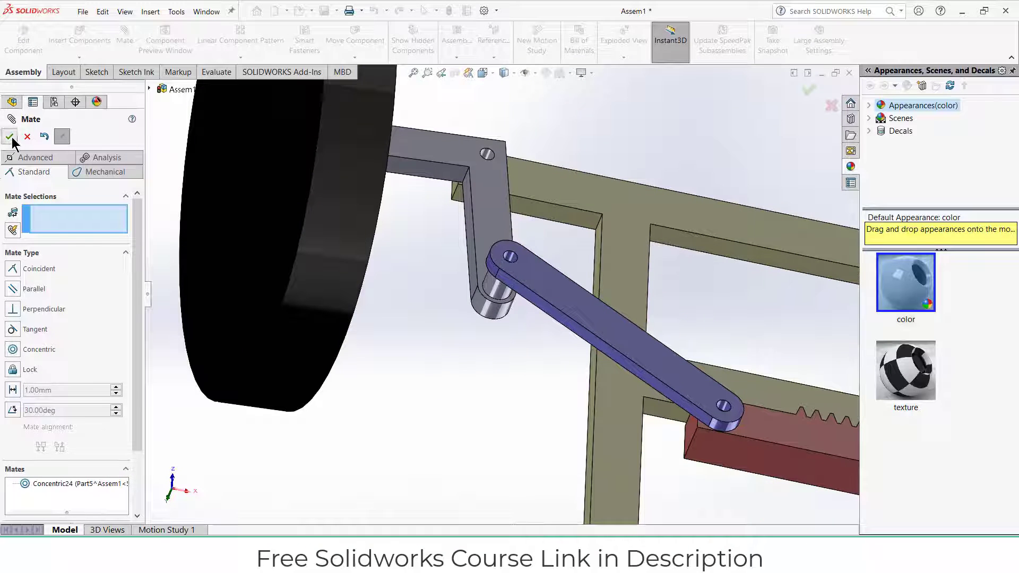
left_click(9, 136)
scroll(525, 366, "up", 4)
middle_click_drag(498, 396, 482, 385)
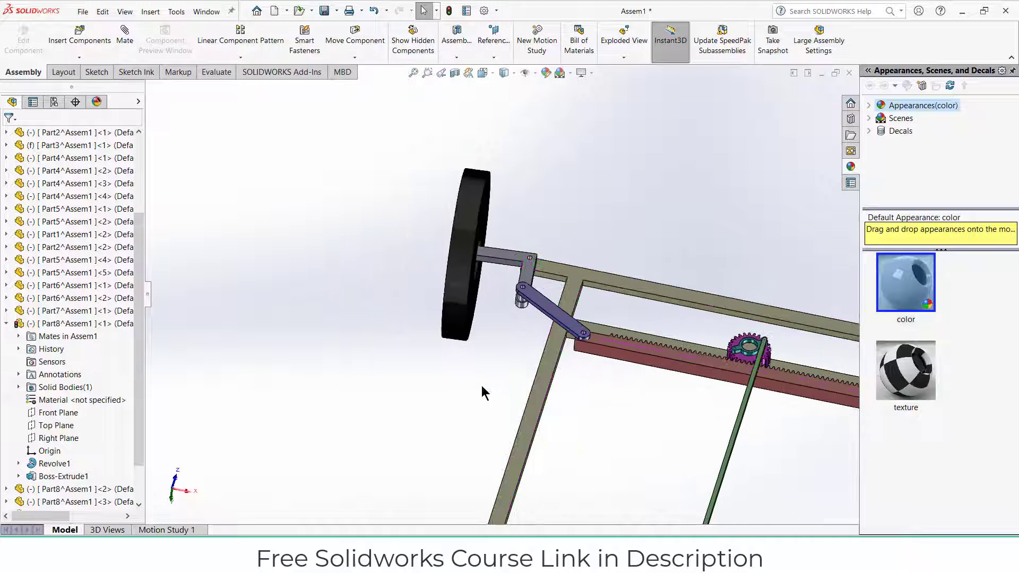
scroll(469, 308, "up", 6)
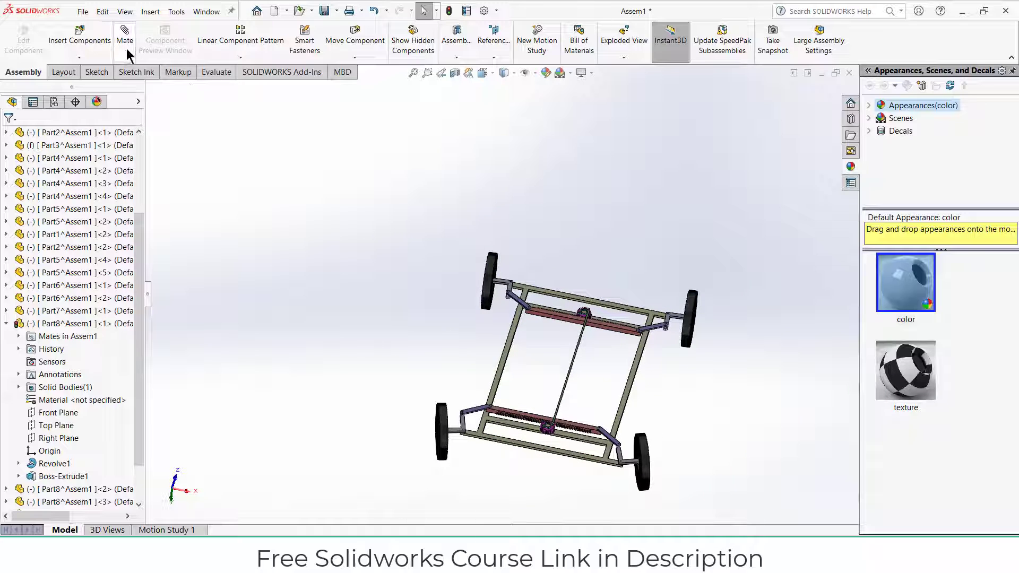
left_click(253, 58)
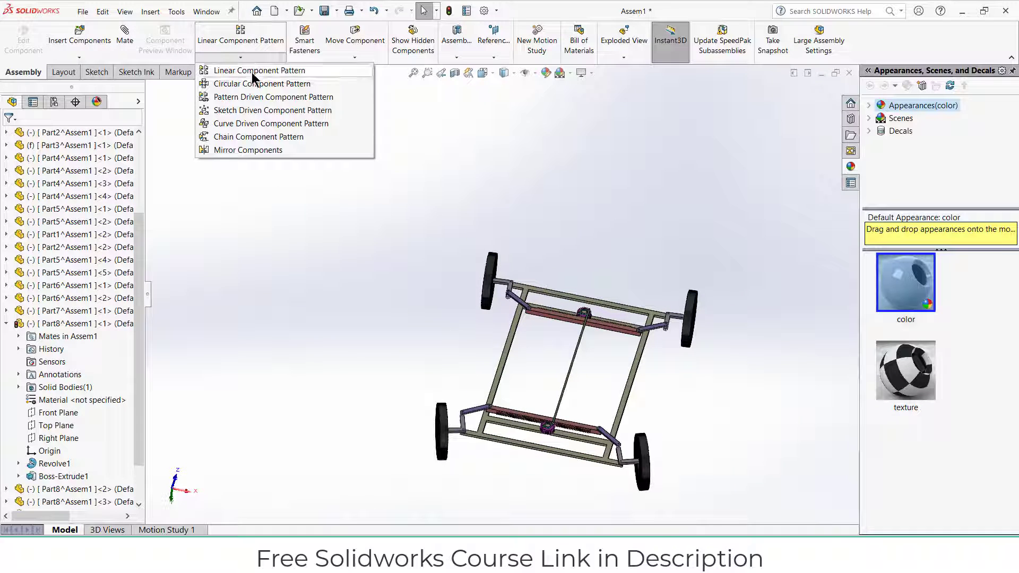
left_click(248, 152)
left_click(148, 90)
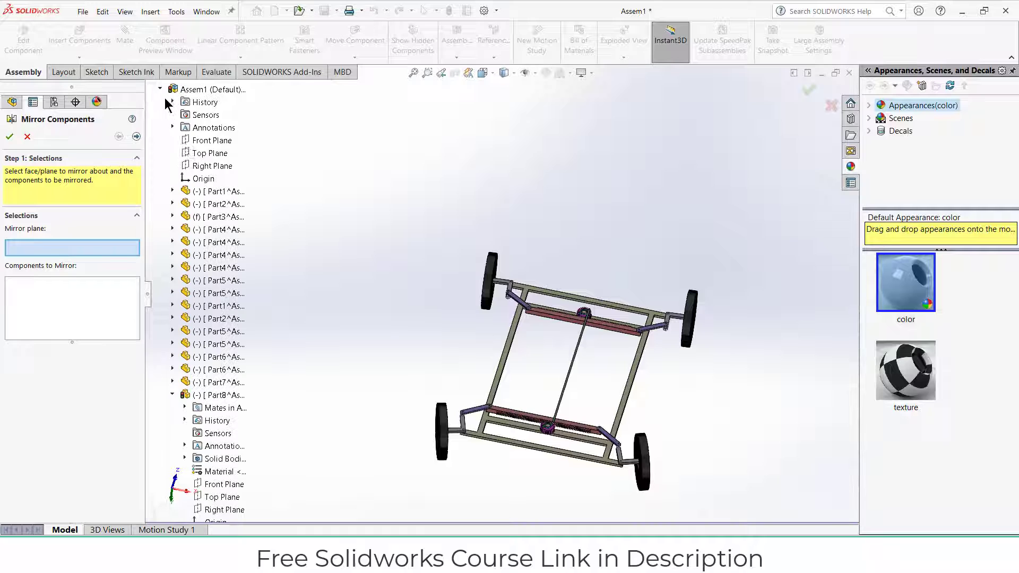
left_click(212, 166)
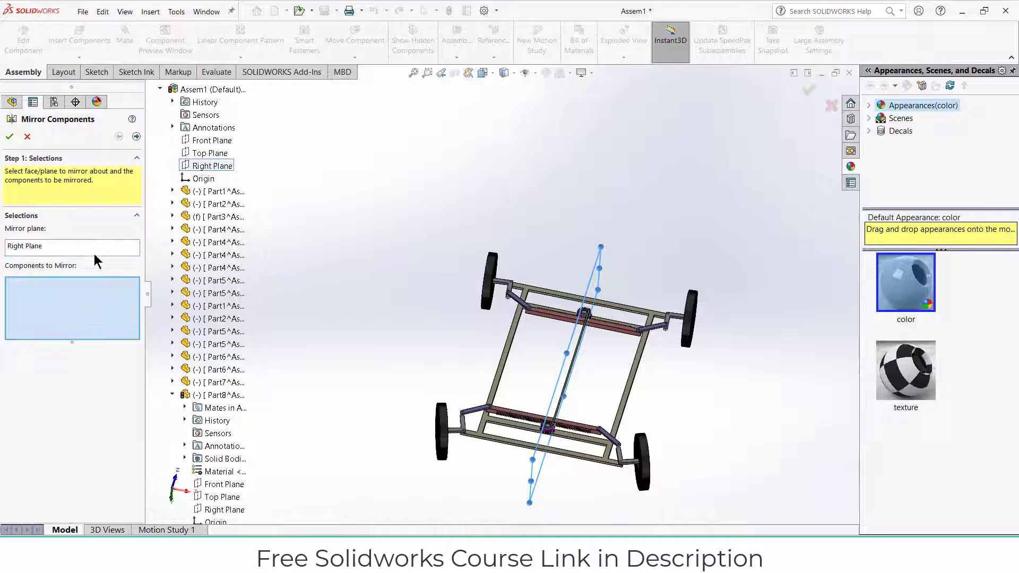
scroll(377, 324, "down", 2)
scroll(690, 363, "down", 8)
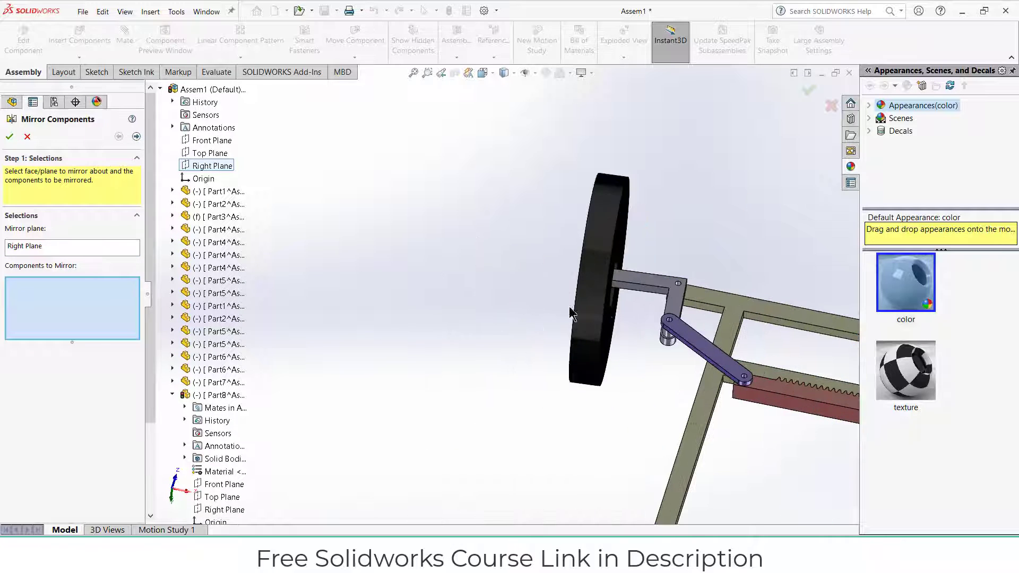
left_click(700, 345)
scroll(706, 366, "up", 10)
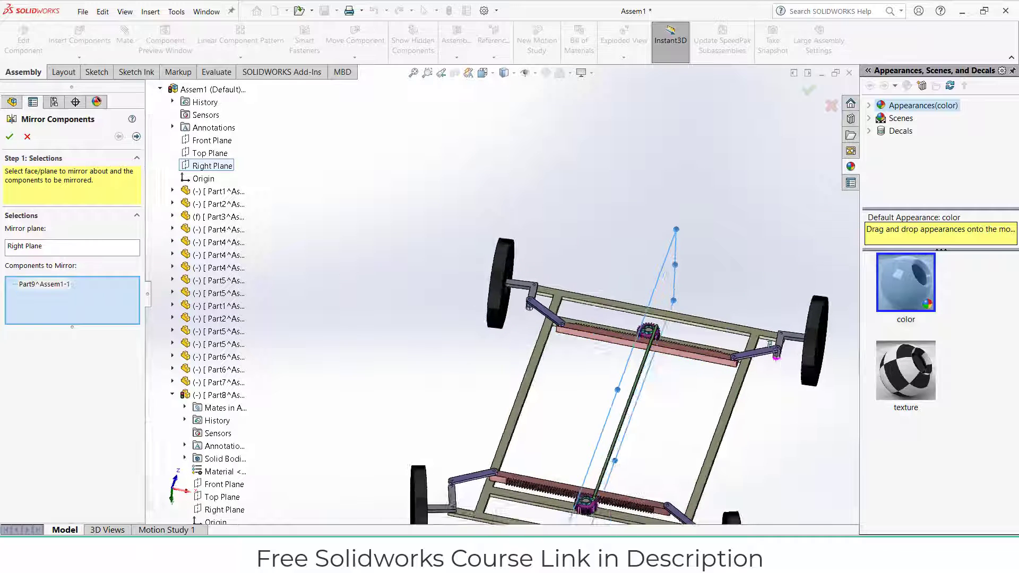
scroll(776, 363, "down", 5)
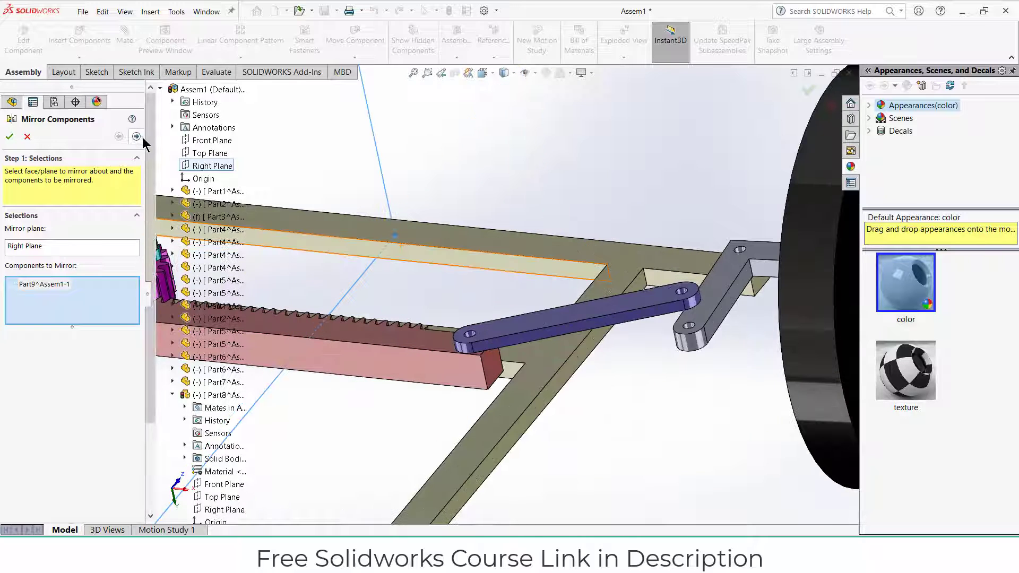
left_click(136, 137)
scroll(532, 301, "up", 10)
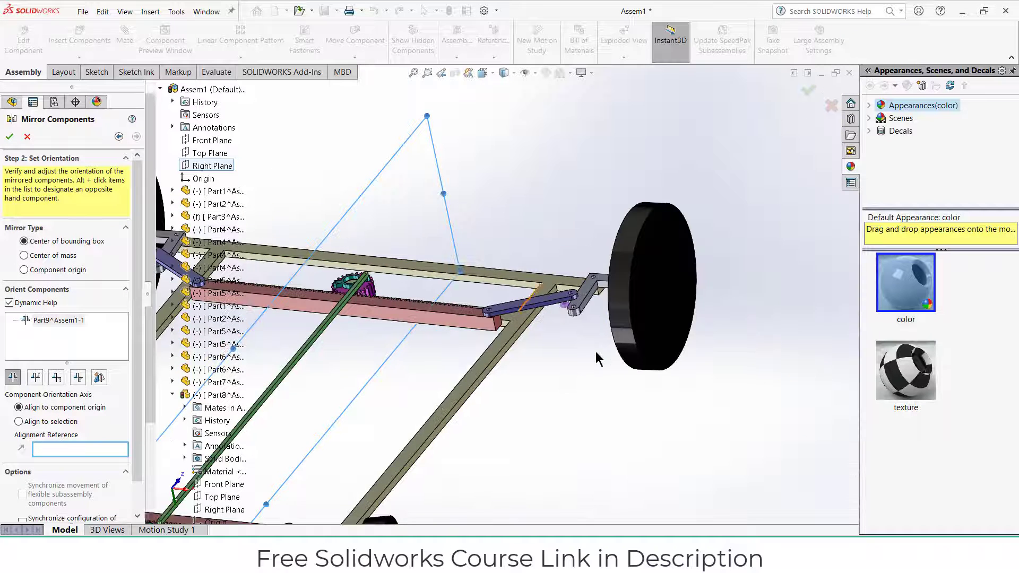
mouse_move(596, 357)
middle_mouse_down()
mouse_move(564, 357)
mouse_move(587, 363)
middle_mouse_up()
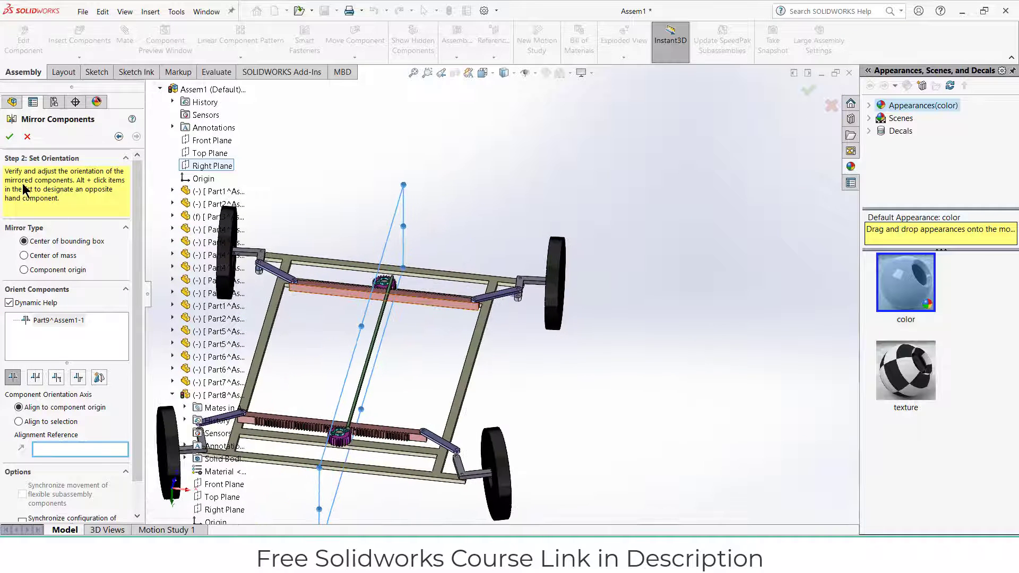
left_click(27, 138)
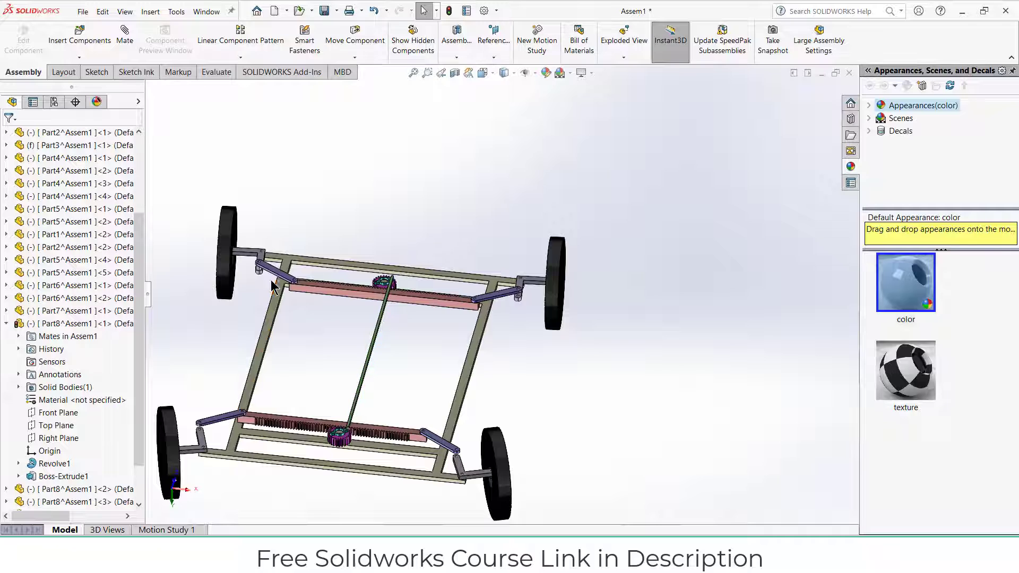
Create a second copy of the cylindrical spacer, placed freely in the empty space beyond the frame's crossbar
scroll(272, 287, "down", 3)
scroll(278, 267, "down", 3)
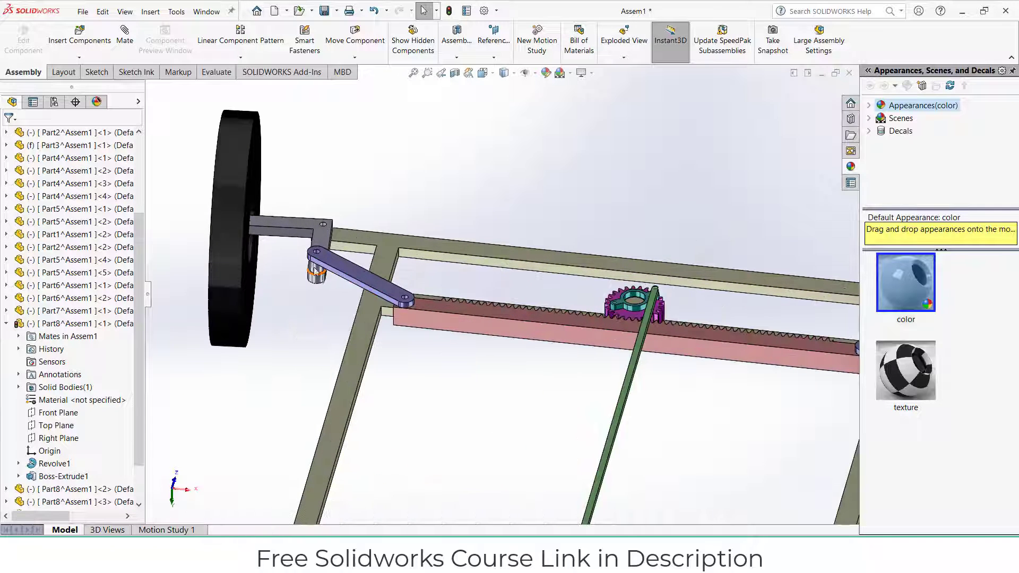
left_click_drag(329, 268, 708, 229, "ctrl")
scroll(677, 212, "up", 3)
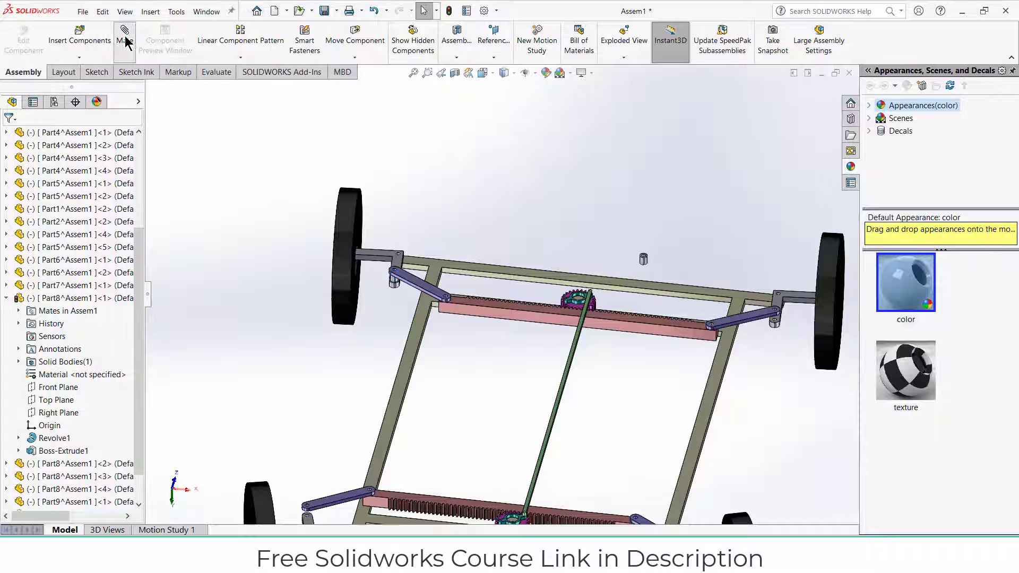
Add a concentric mate between the copied spacer's outer cylindrical face and the outer hole of the blue link at the same rack's opposite end
scroll(636, 274, "down", 7)
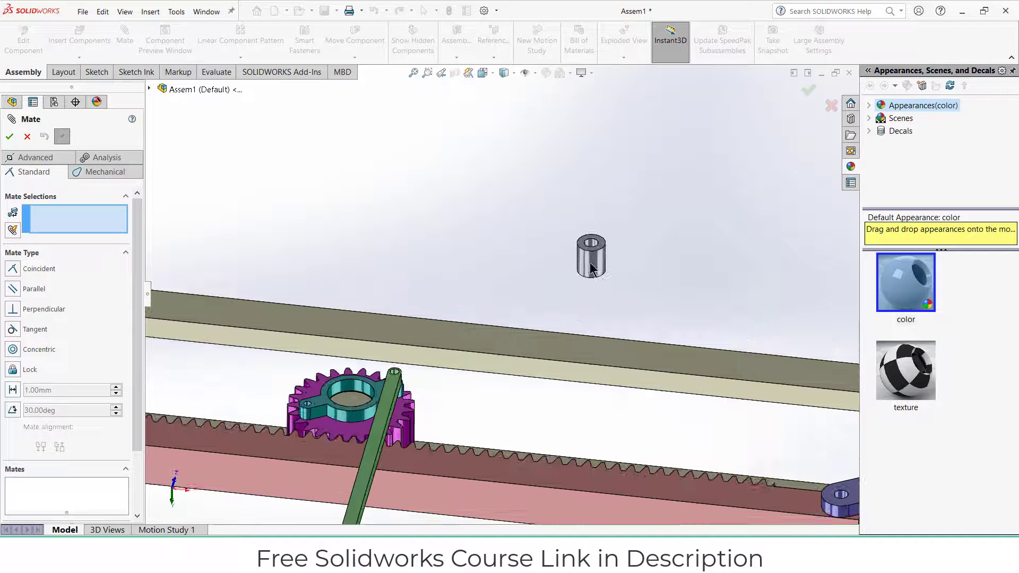
left_click(592, 262)
scroll(668, 302, "up", 3)
scroll(531, 314, "down", 4)
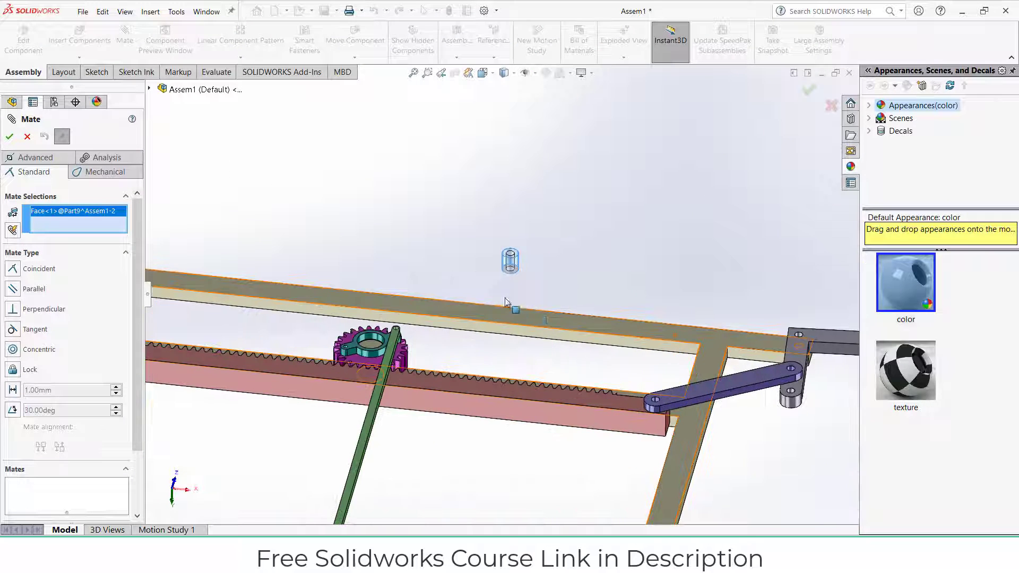
scroll(489, 239, "down", 4)
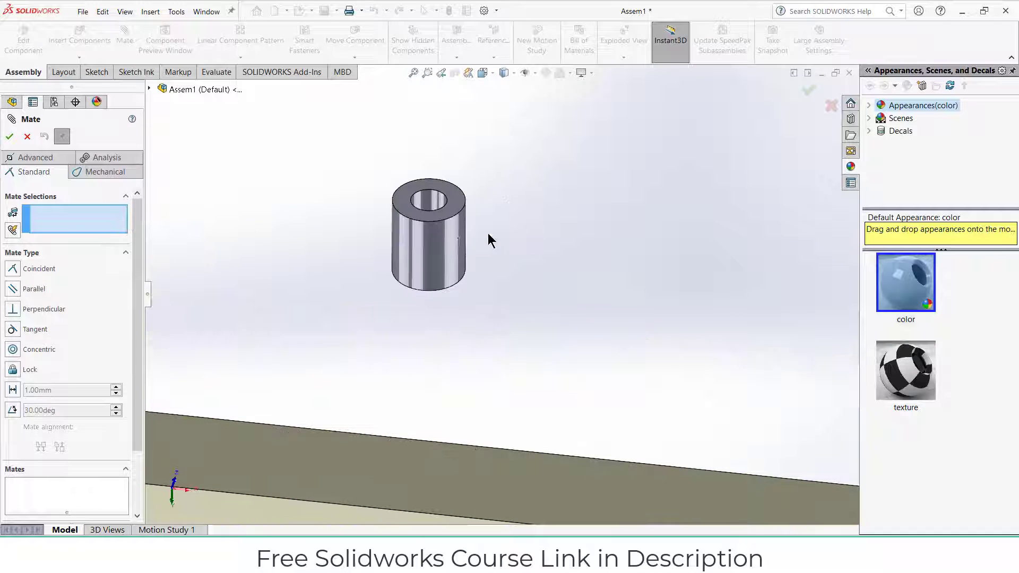
scroll(718, 341, "up", 4)
scroll(637, 301, "down", 6)
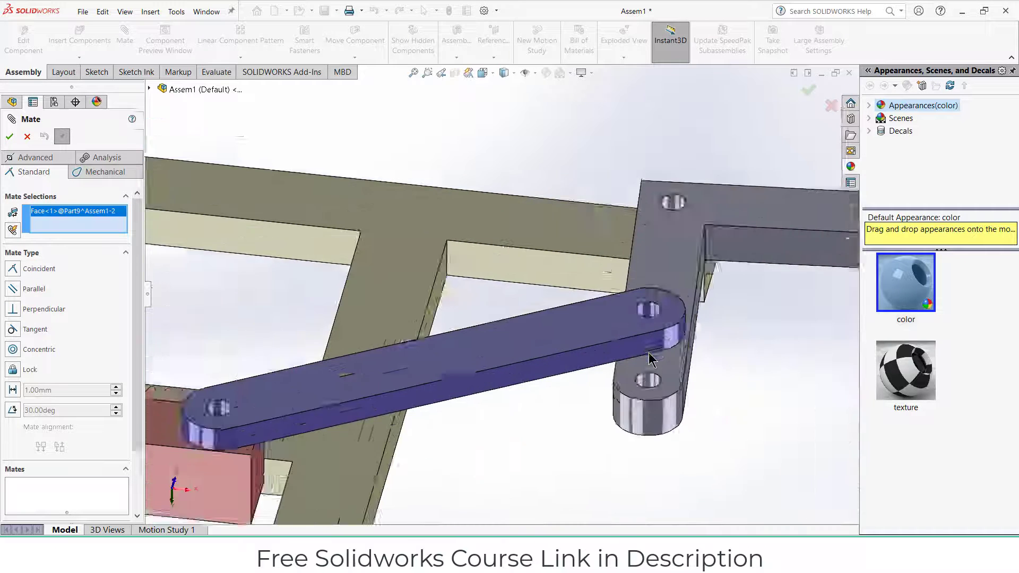
left_click(639, 288)
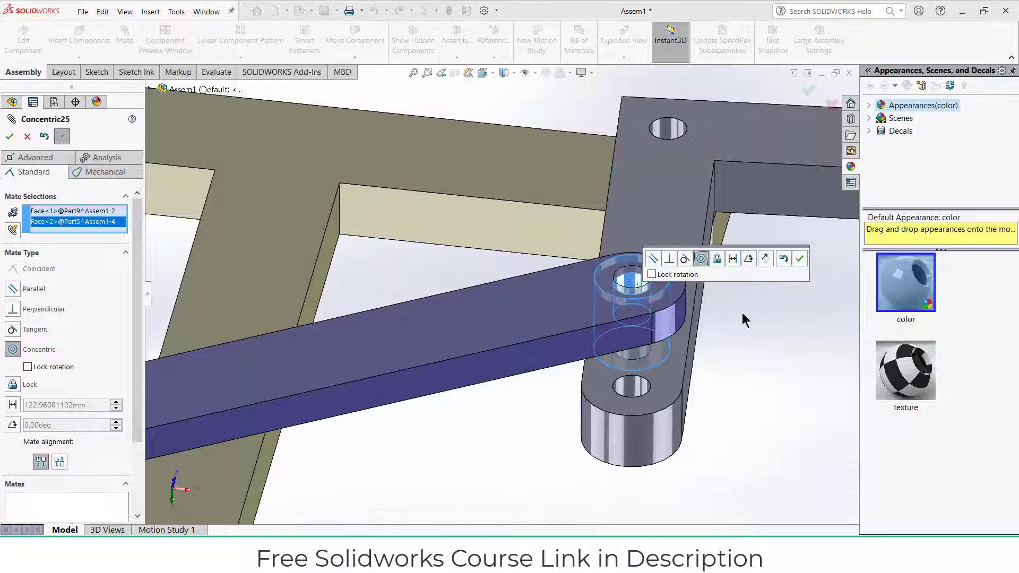
left_click(800, 259)
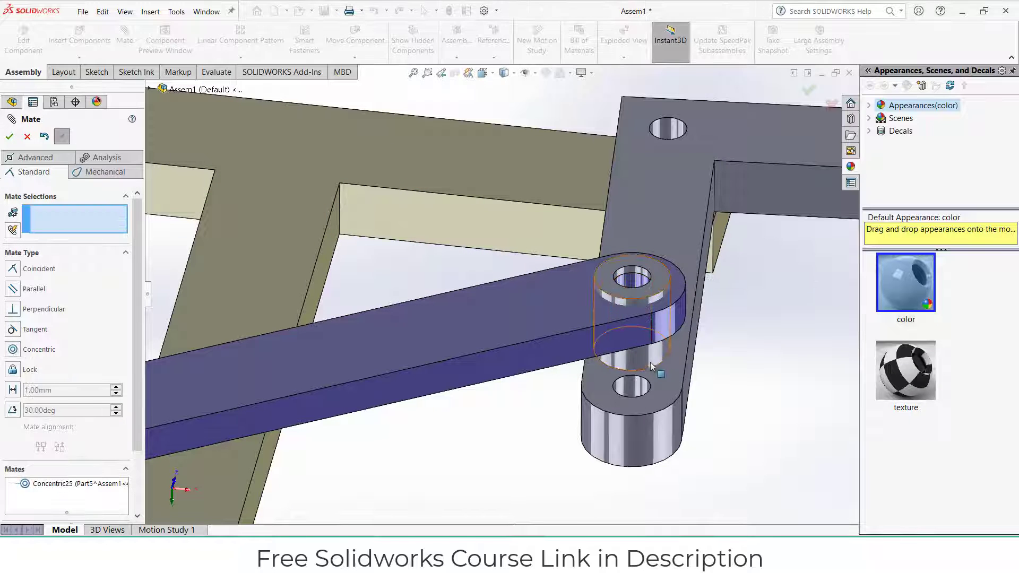
Add a coincident mate between that steering arm's top face and the copied spacer's bottom face, and finish mating
left_click(669, 399)
middle_click_drag(668, 400, 634, 229)
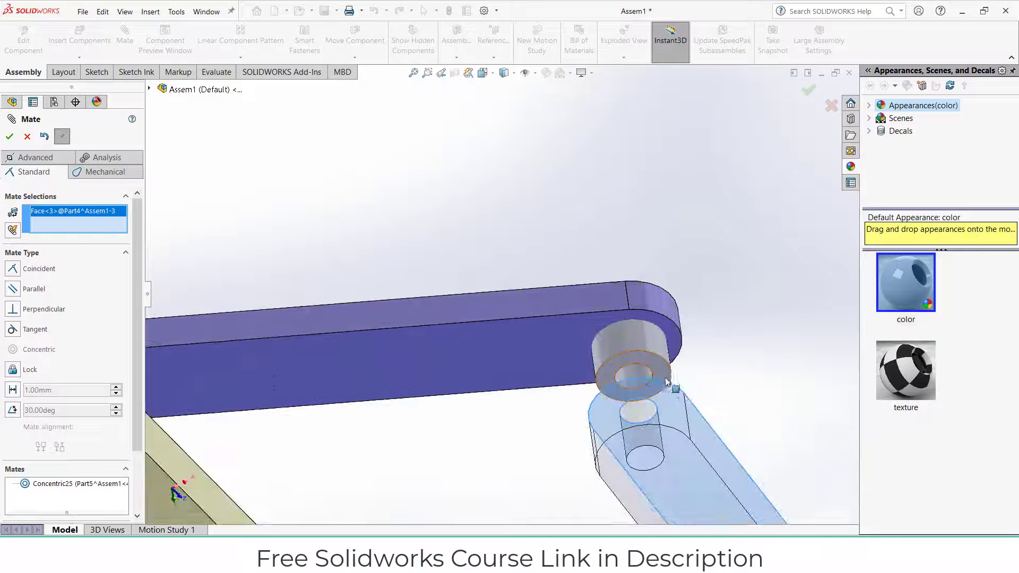
left_click(661, 375)
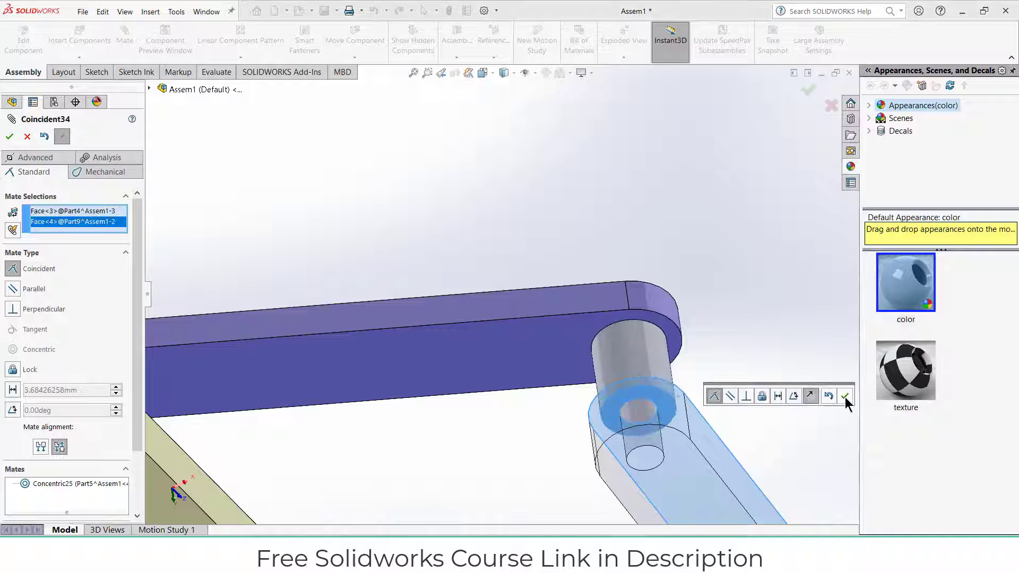
left_click(845, 397)
middle_click_drag(760, 392, 555, 349)
scroll(537, 300, "down", 5)
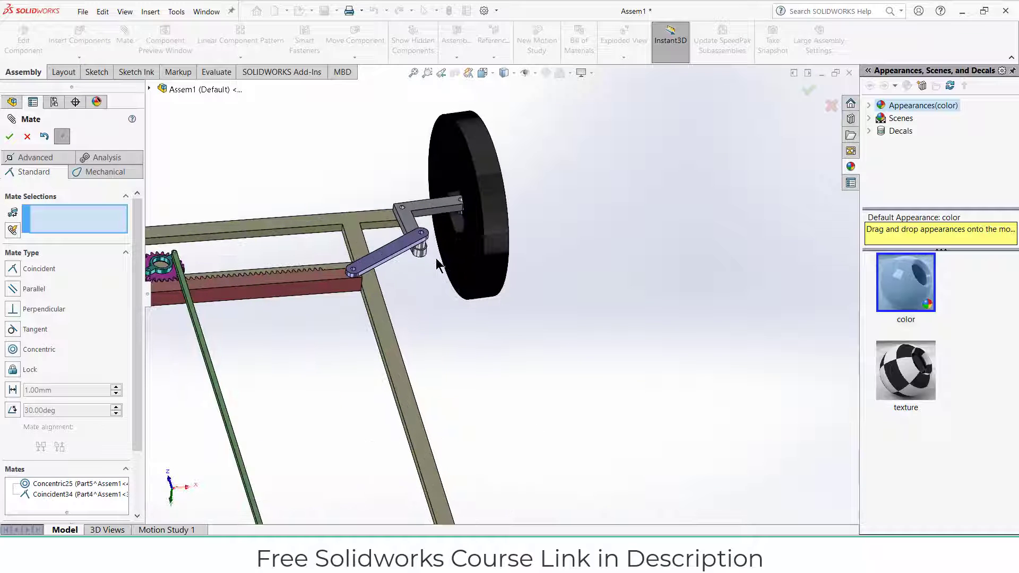
left_click(29, 138)
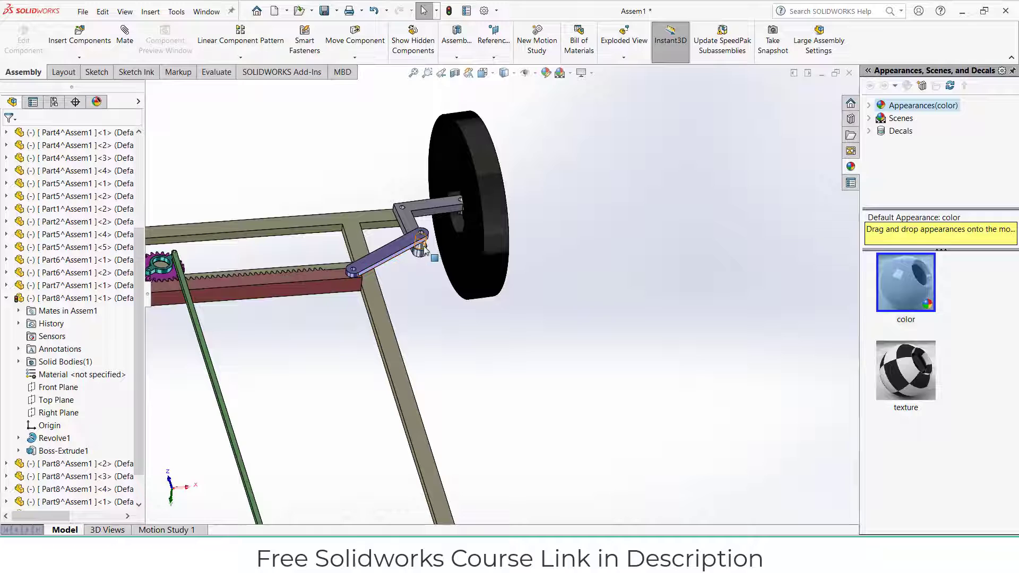
Copy the mated spacer twice, placing one copy freely near each of the two corners still missing a spacer
left_click(424, 247)
scroll(531, 409, "up", 3)
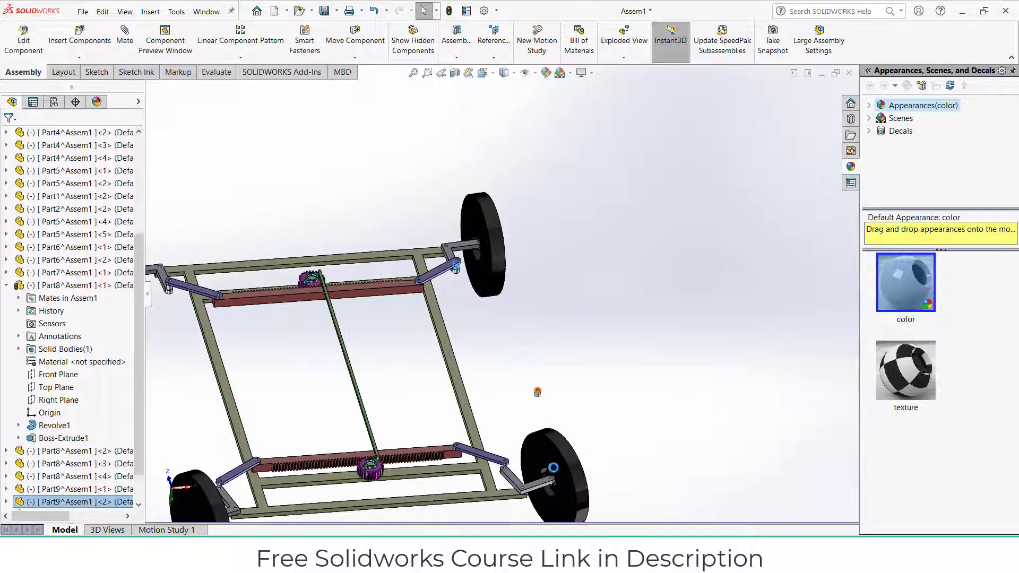
left_click(538, 394, "ctrl")
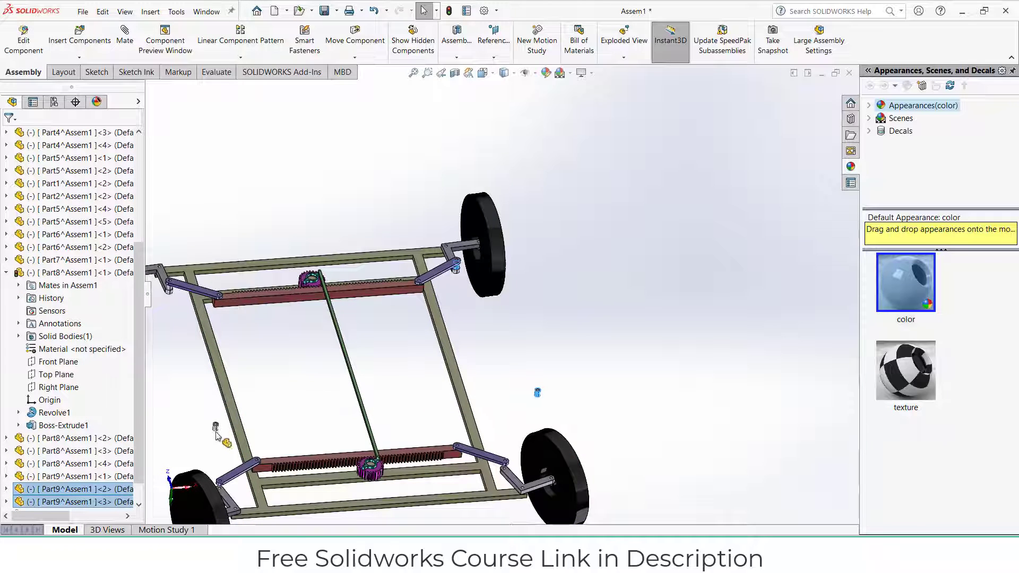
left_click(628, 419)
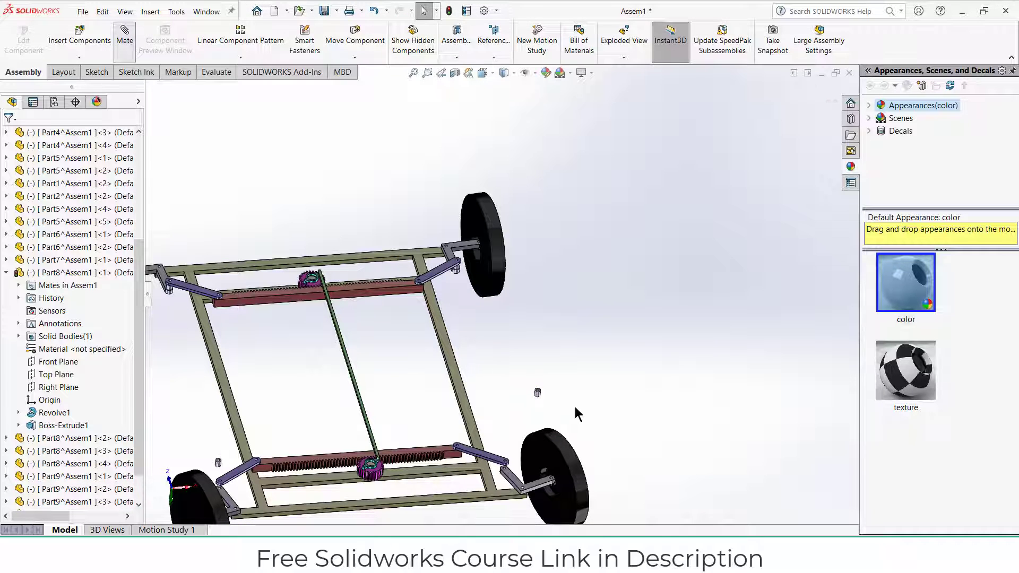
Add a concentric mate between the third spacer's outer cylindrical face and the blue link's end hole at the second rack's right-hand wheel
scroll(573, 410, "down", 3)
left_click(510, 354)
scroll(505, 326, "up", 3)
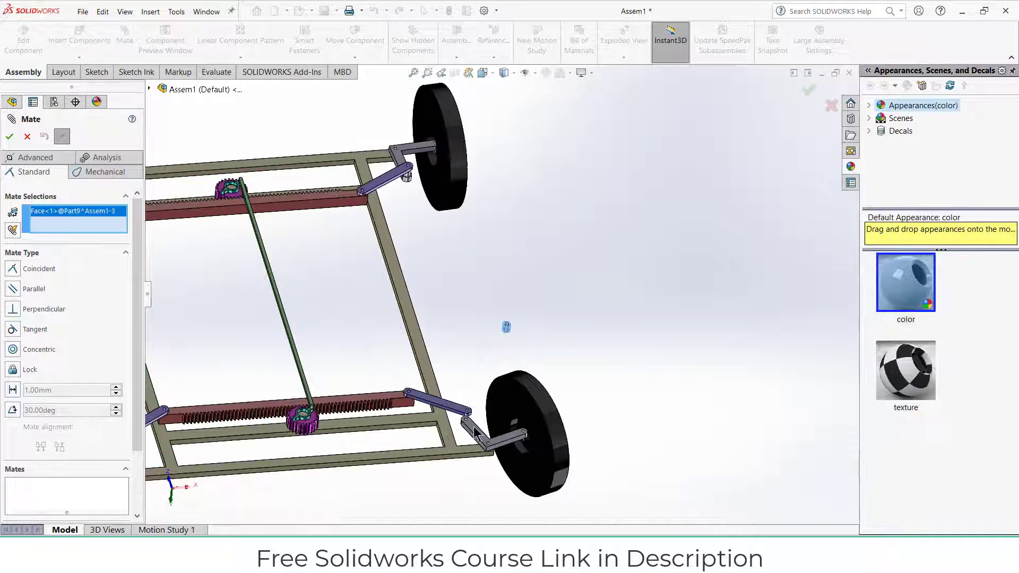
scroll(512, 382, "down", 4)
right_click(83, 216)
left_click(102, 222)
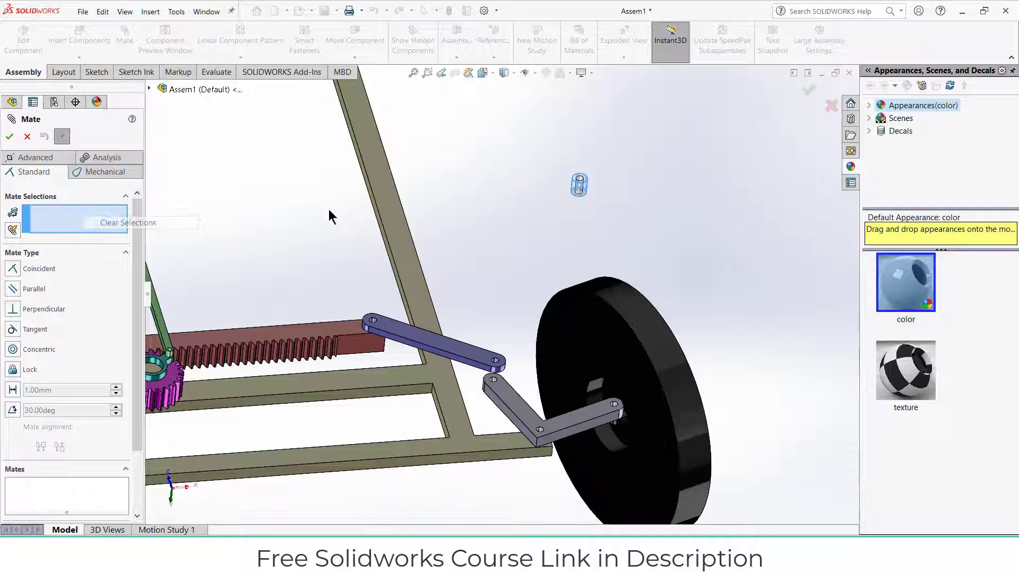
scroll(619, 170, "down", 3)
left_click(553, 212)
scroll(527, 332, "up", 3)
scroll(450, 371, "down", 4)
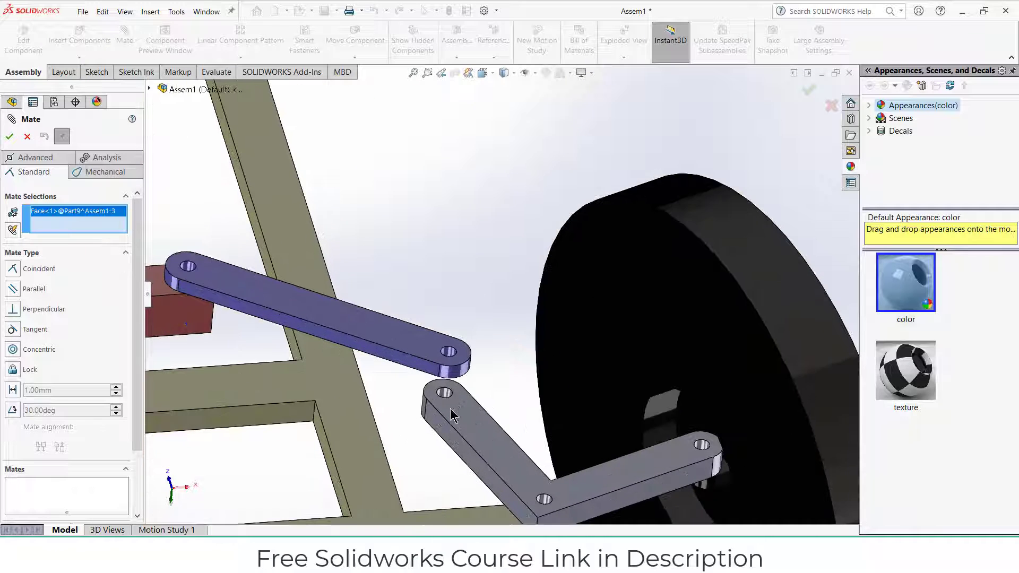
left_click(461, 336)
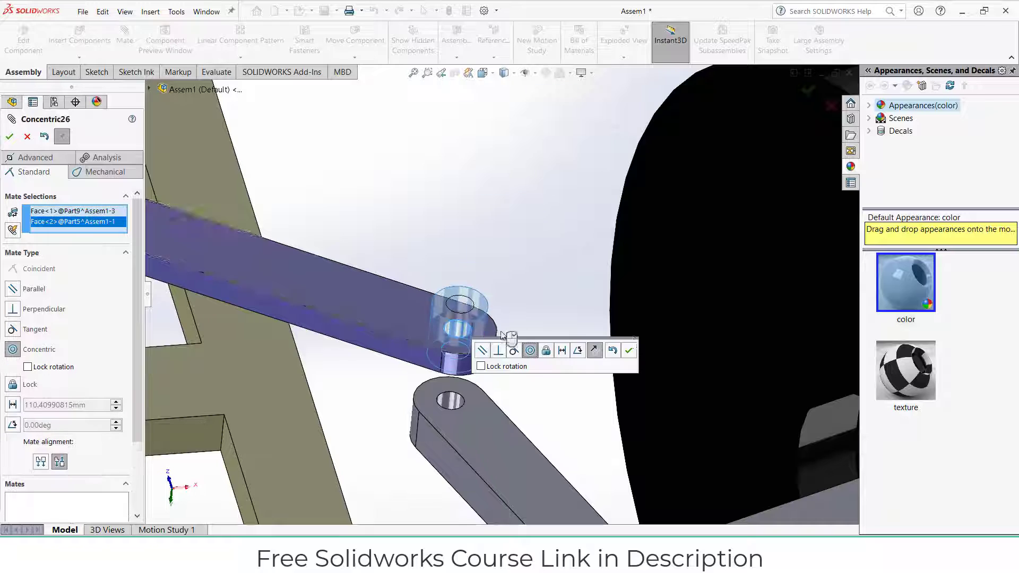
left_click(628, 351)
Add a coincident mate between this corner's steering arm top face and the third spacer's bottom face
left_click(518, 436)
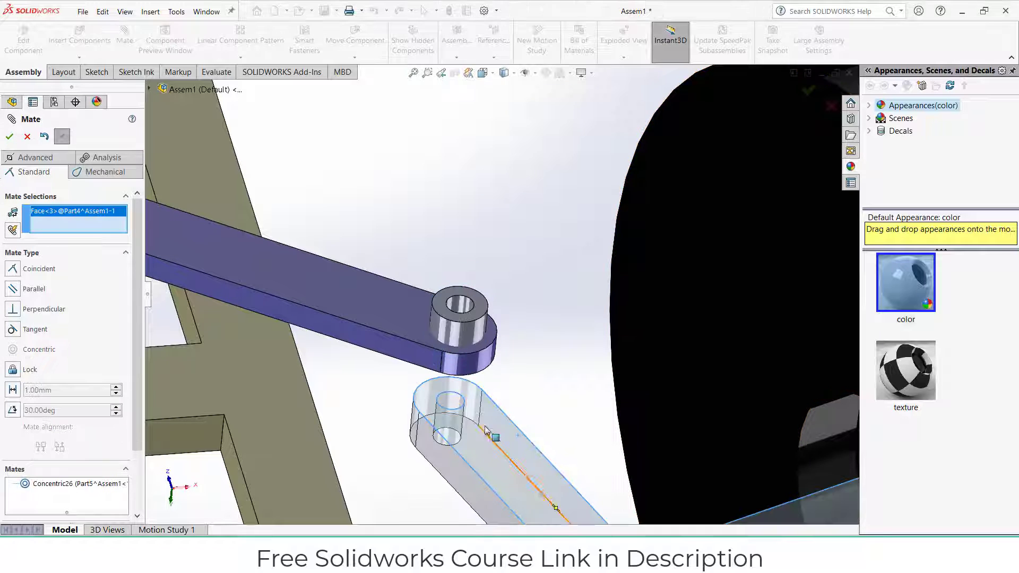
middle_click_drag(517, 437, 482, 344)
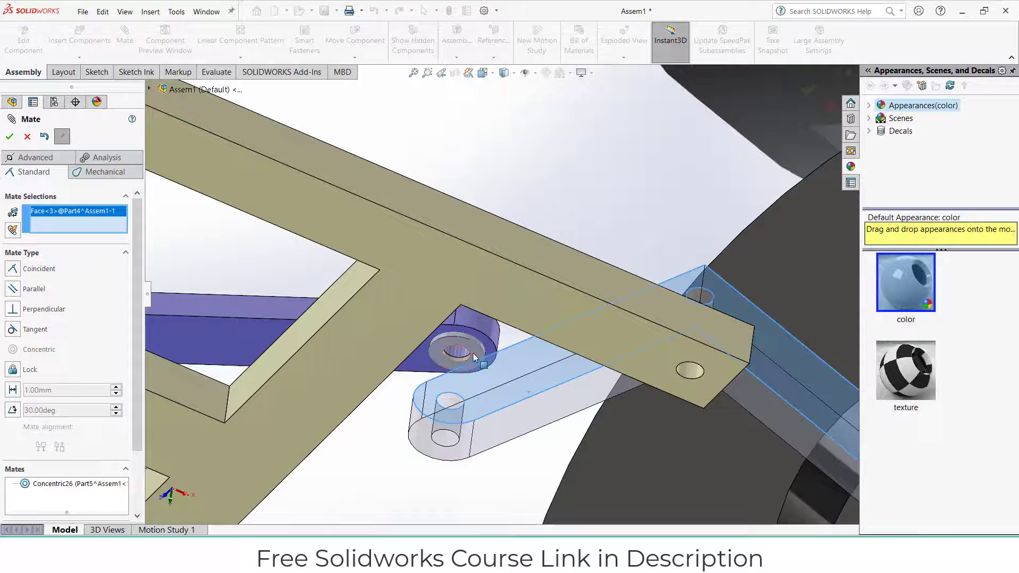
left_click(474, 357)
left_click(632, 385)
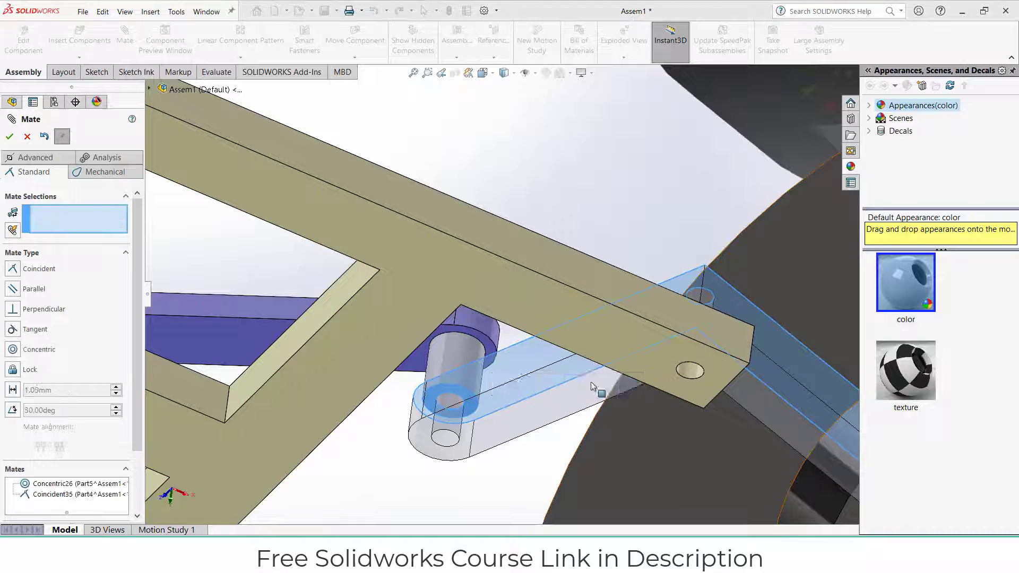
Add a concentric mate between the fourth spacer's outer cylindrical face and the blue link's end hole at the remaining left-hand wheel
scroll(545, 372, "down", 10)
middle_click_drag(546, 372, 343, 396)
scroll(337, 389, "up", 7)
middle_click_drag(345, 306, 321, 320)
scroll(417, 261, "up", 4)
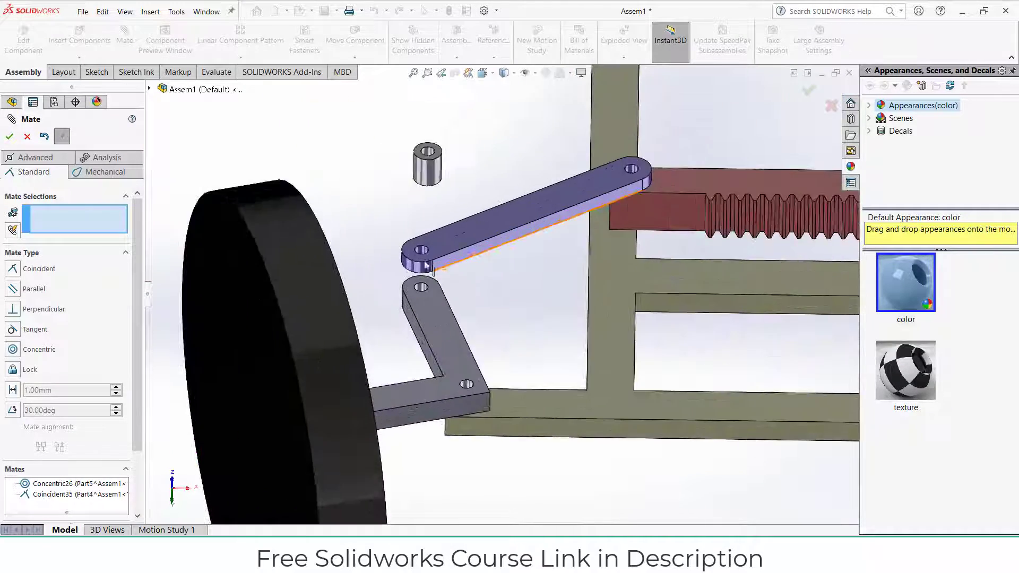
left_click(427, 178)
scroll(424, 257, "up", 3)
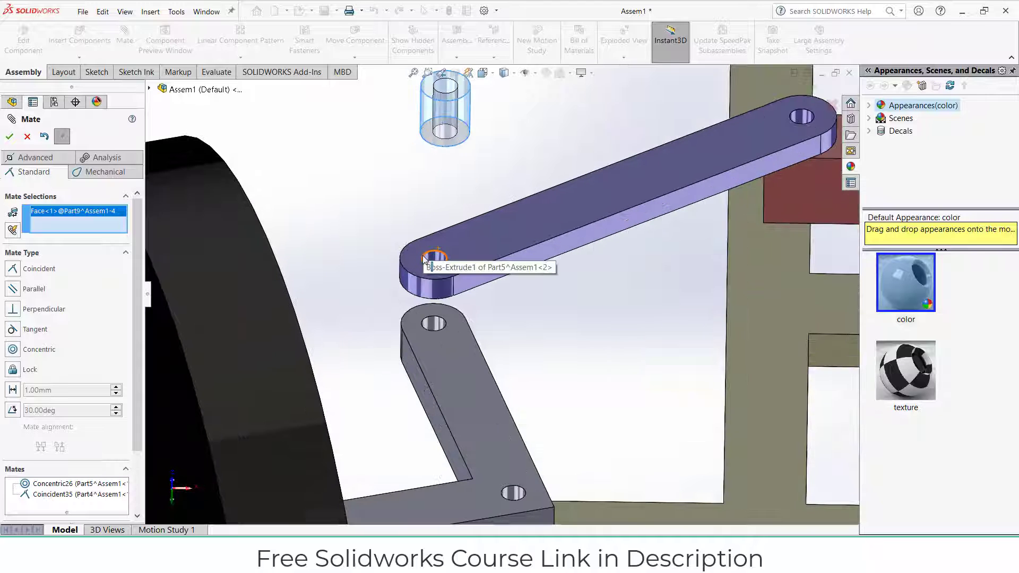
left_click(440, 262)
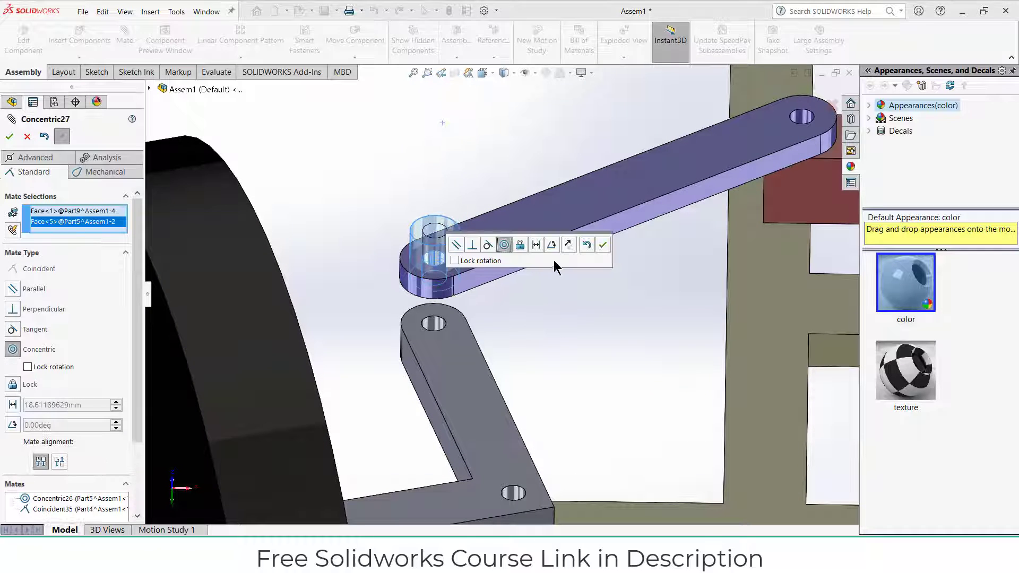
left_click(602, 246)
Add a coincident mate between the left-hand steering arm's top face and the fourth spacer's bottom face, and finish mating
left_click(463, 345)
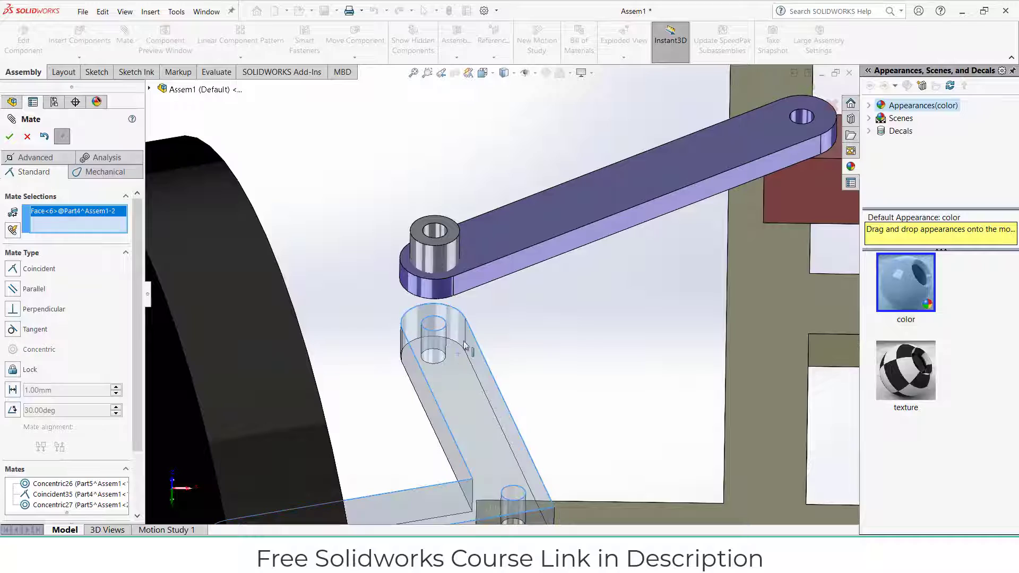
middle_click_drag(452, 302, 447, 249)
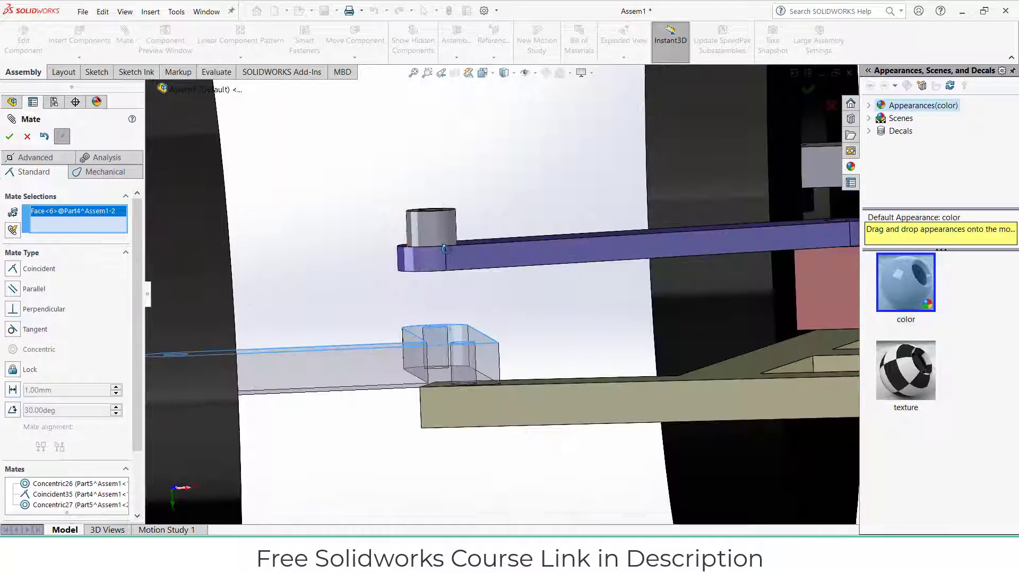
middle_click_drag(467, 291, 462, 212)
scroll(435, 302, "down", 4)
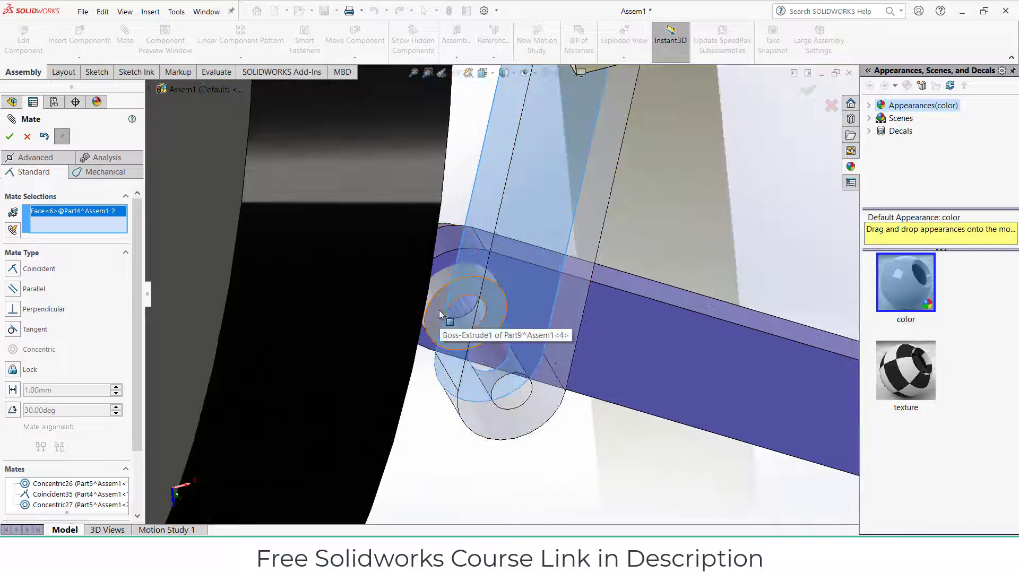
left_click(438, 310)
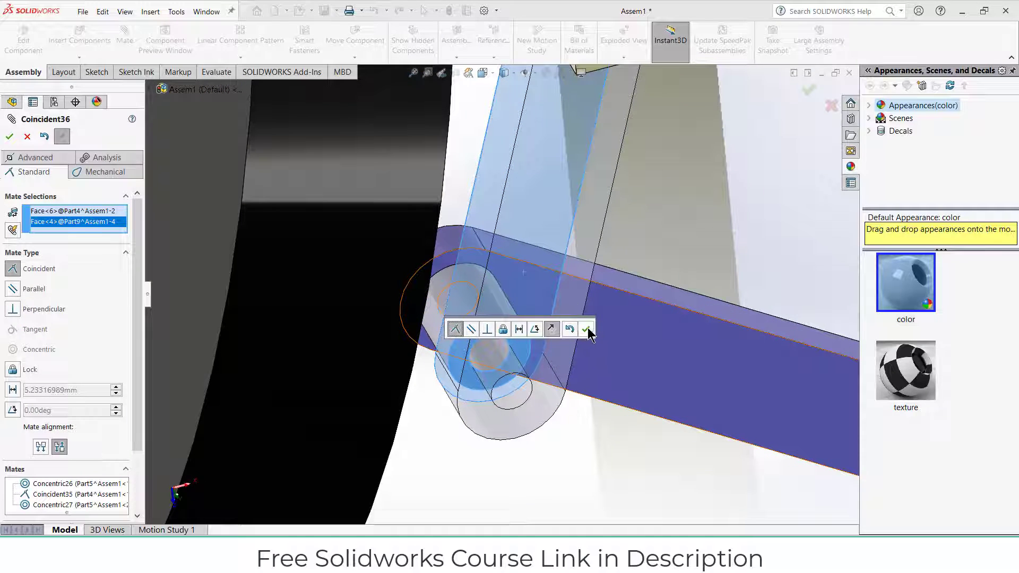
left_click(588, 328)
scroll(689, 325, "up", 8)
middle_click_drag(641, 236, 639, 439)
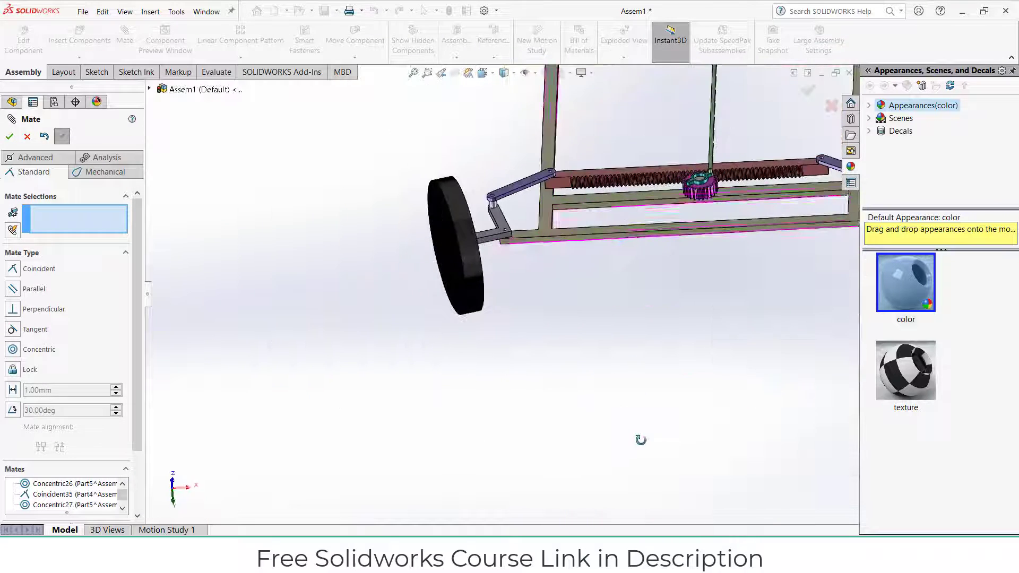
scroll(648, 223, "up", 5)
scroll(648, 219, "down", 4)
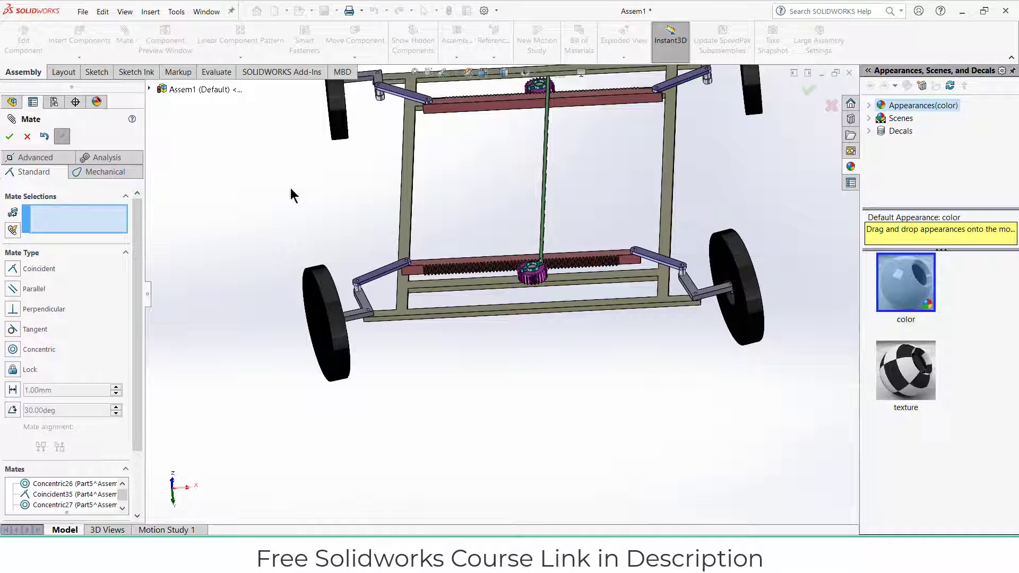
left_click(28, 137)
View the assembly square to the frame's face and slide the upper rack sideways to test the steering of all four wheels
scroll(505, 205, "up", 5)
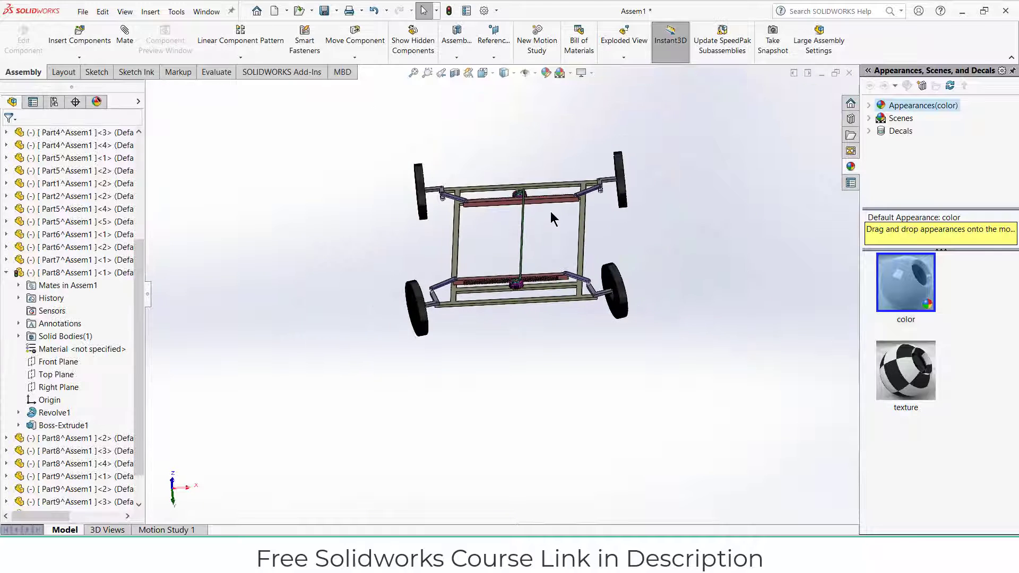
middle_click_drag(550, 211, 561, 254)
scroll(536, 152, "down", 1)
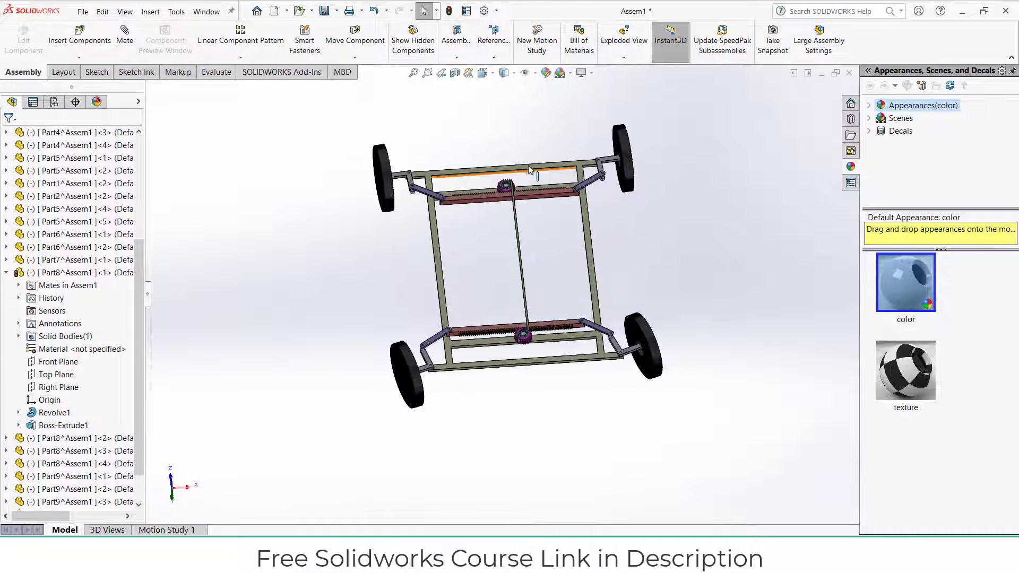
left_click(561, 342)
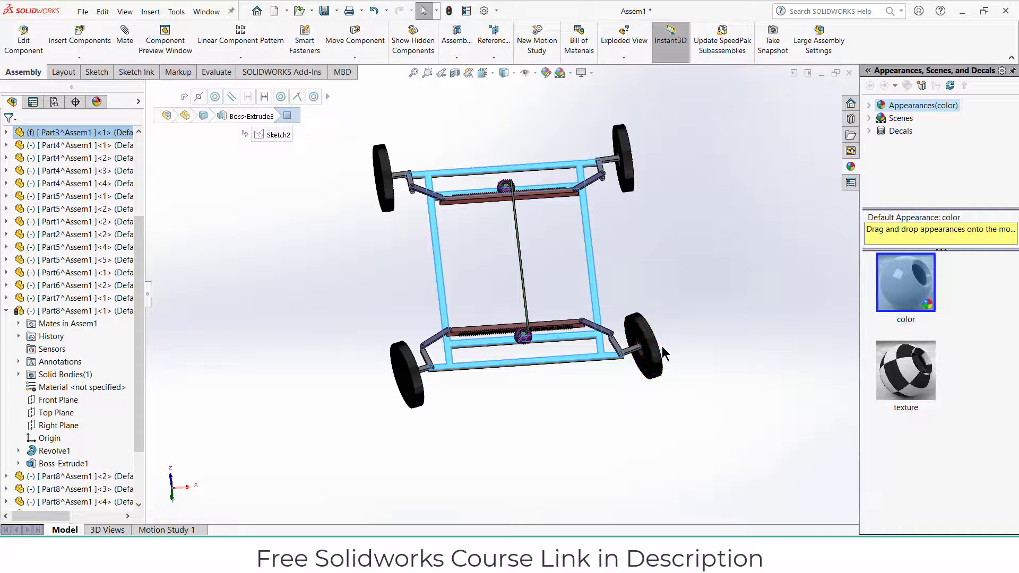
key("ctrl+8")
left_click(652, 292)
scroll(538, 188, "down", 2)
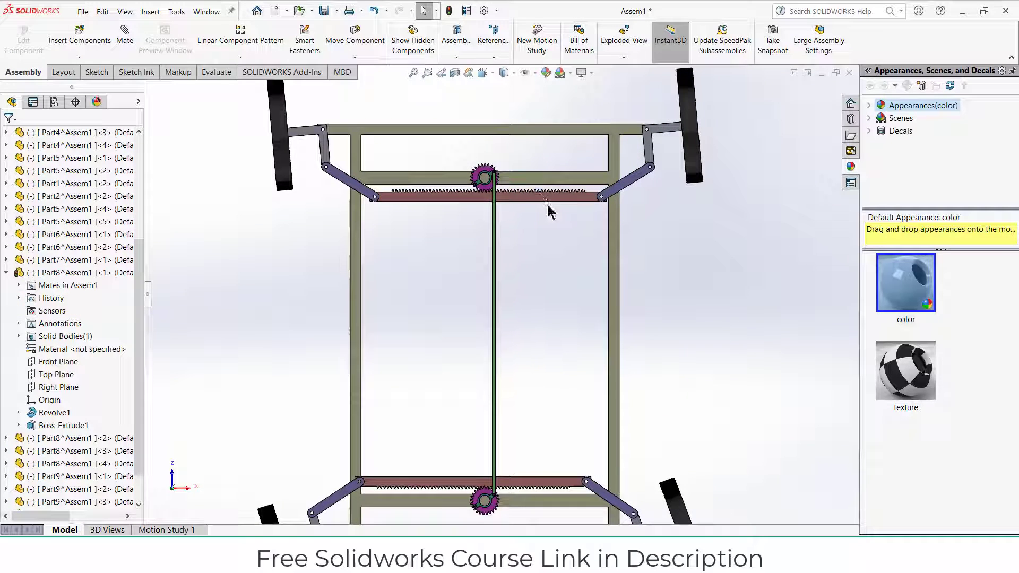
scroll(550, 212, "up", 2)
left_click(499, 228)
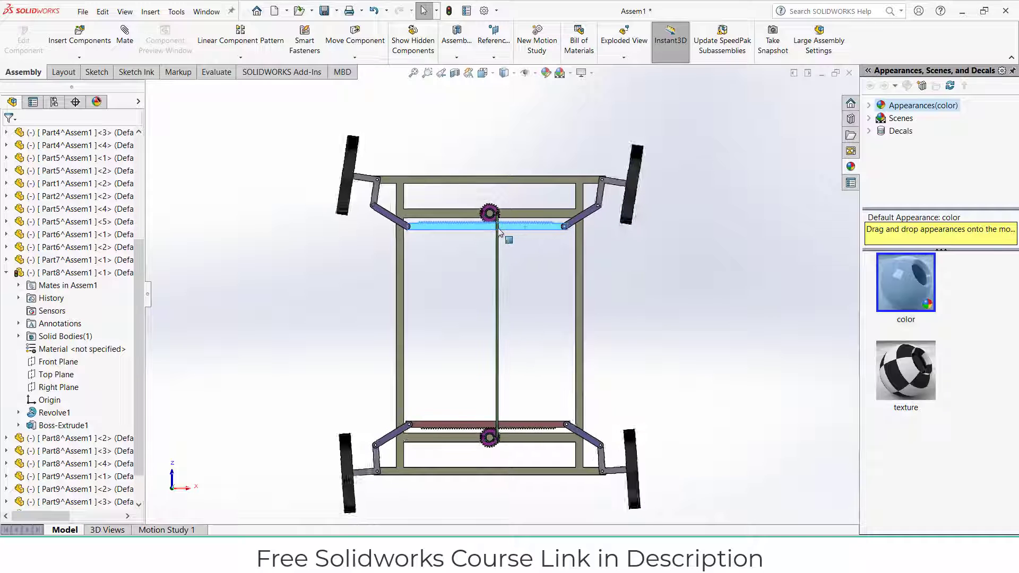
mouse_move(498, 229)
left_mouse_down()
mouse_move(511, 225)
mouse_move(489, 225)
mouse_move(524, 223)
mouse_move(491, 229)
mouse_move(505, 229)
left_mouse_up()
Slide the selected rack again in an angled 3D view and examine the steering linkage from several sides
middle_click_drag(523, 261, 535, 202)
left_click(484, 73)
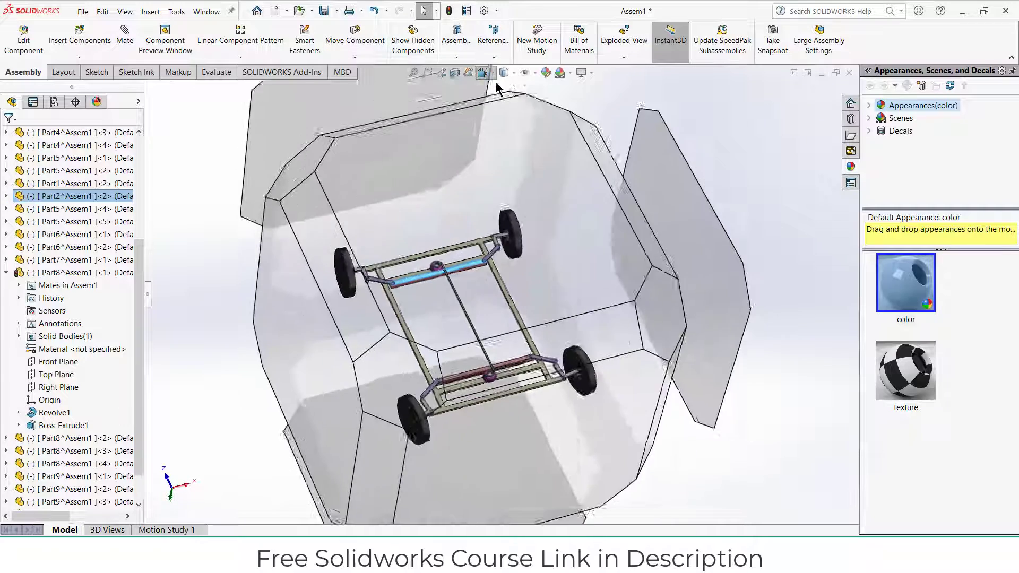
middle_click_drag(304, 260, 478, 122)
middle_click_drag(557, 271, 537, 282)
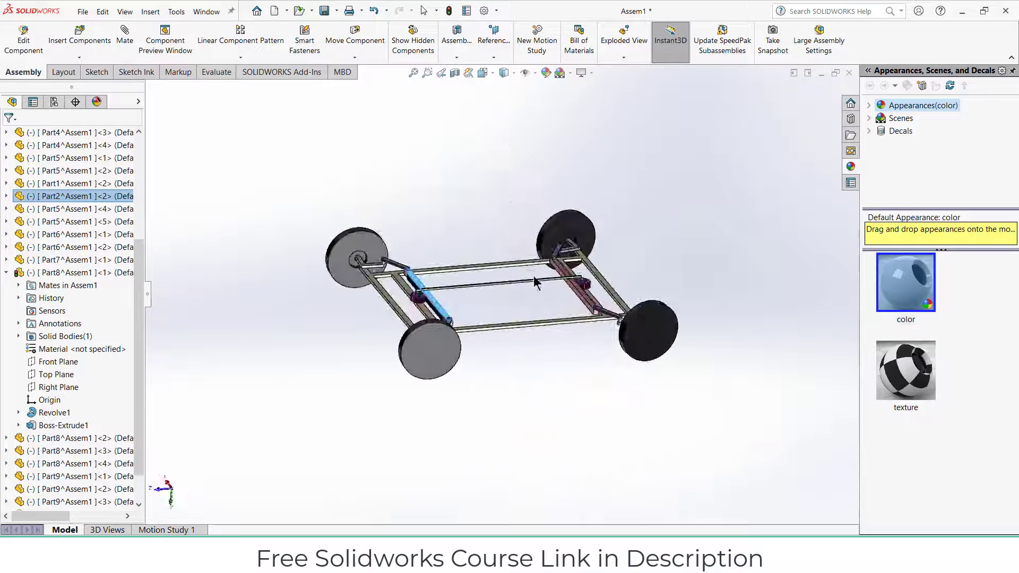
scroll(448, 306, "down", 3)
left_click_drag(446, 318, 437, 297)
scroll(469, 311, "up", 4)
scroll(506, 290, "down", 3)
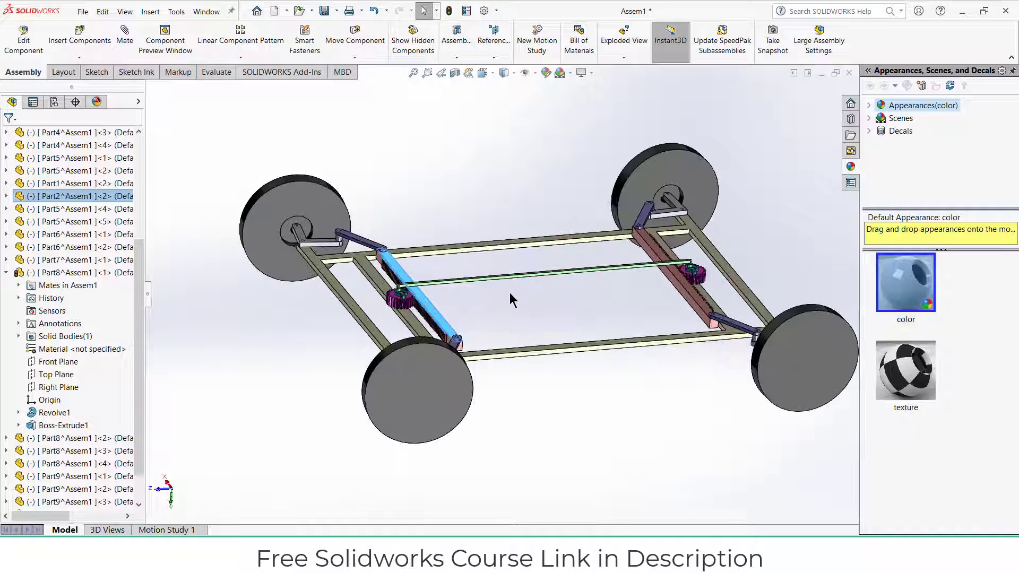
middle_click_drag(510, 292, 540, 345)
scroll(571, 305, "up", 3)
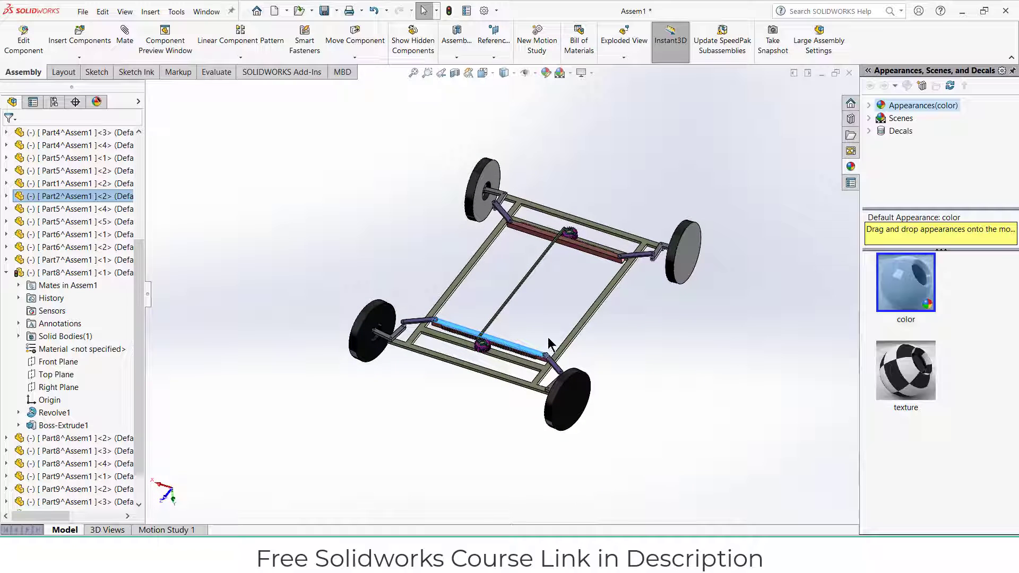